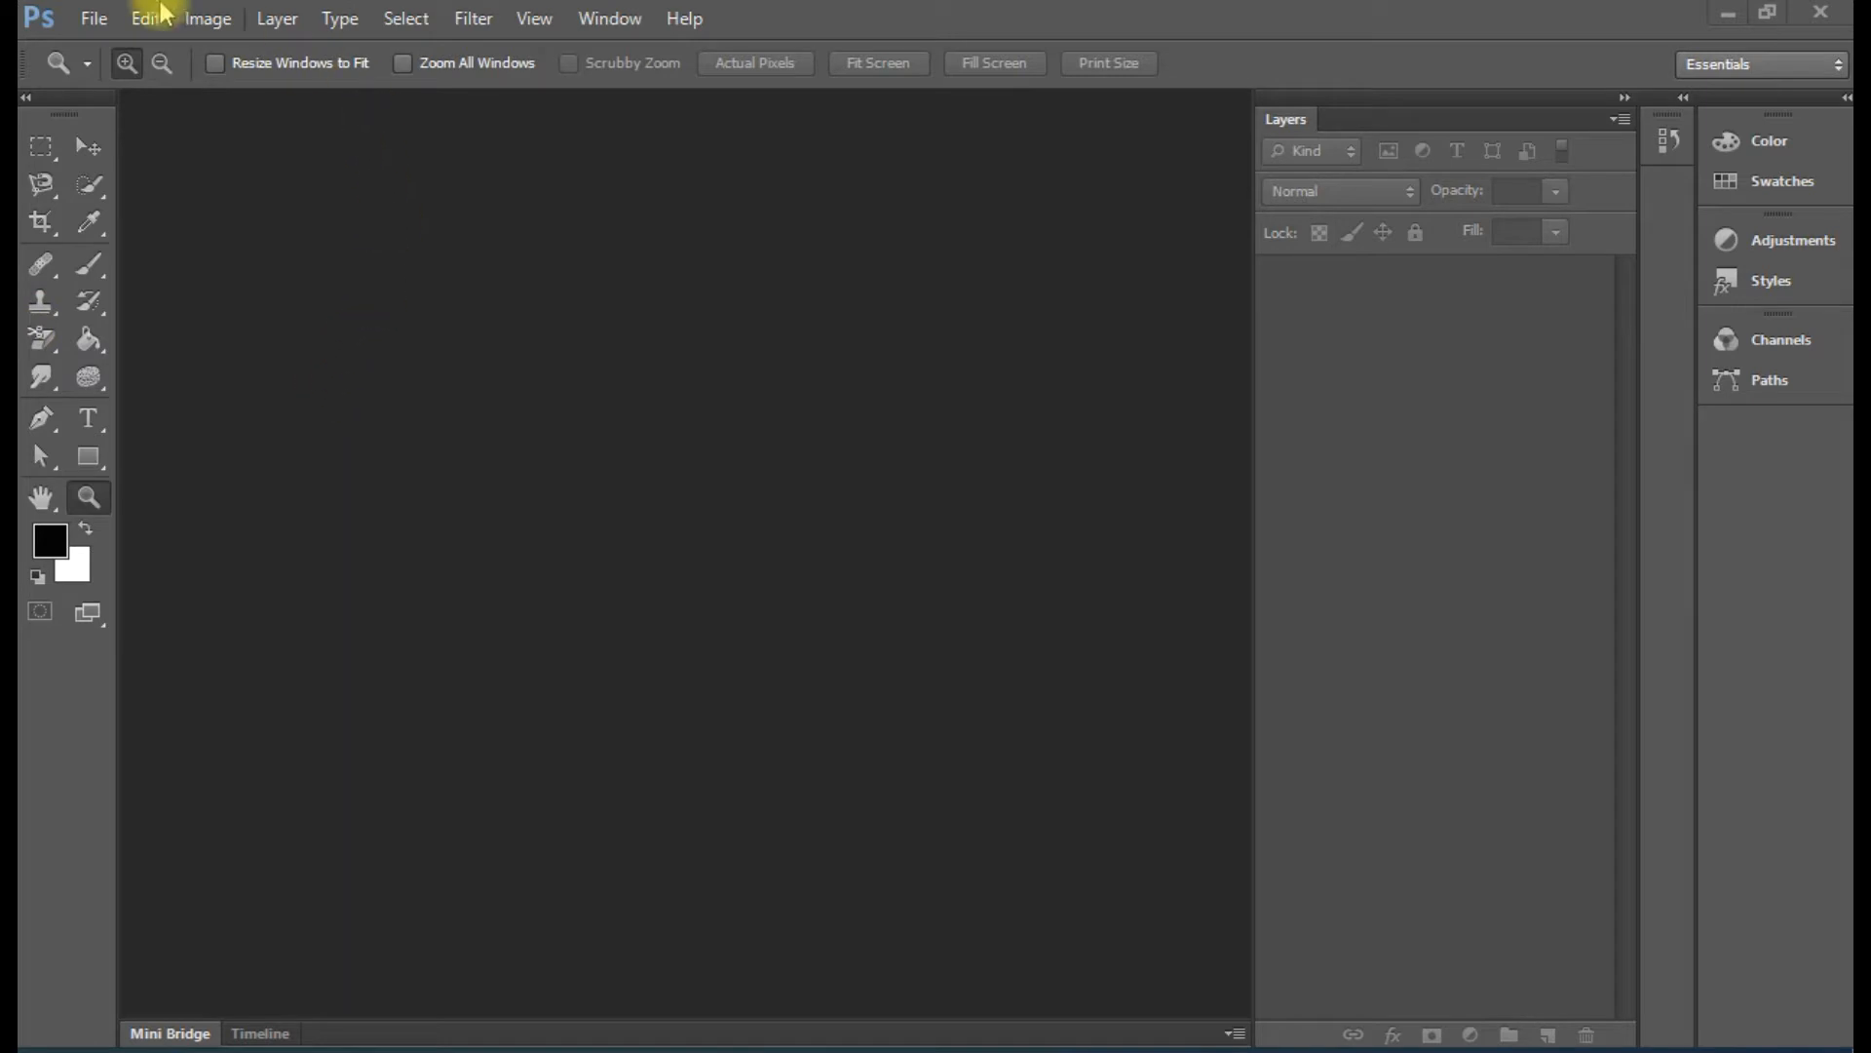
# Start a new document named "Prancha 1" using the Web preset
pyautogui.click(95, 20)
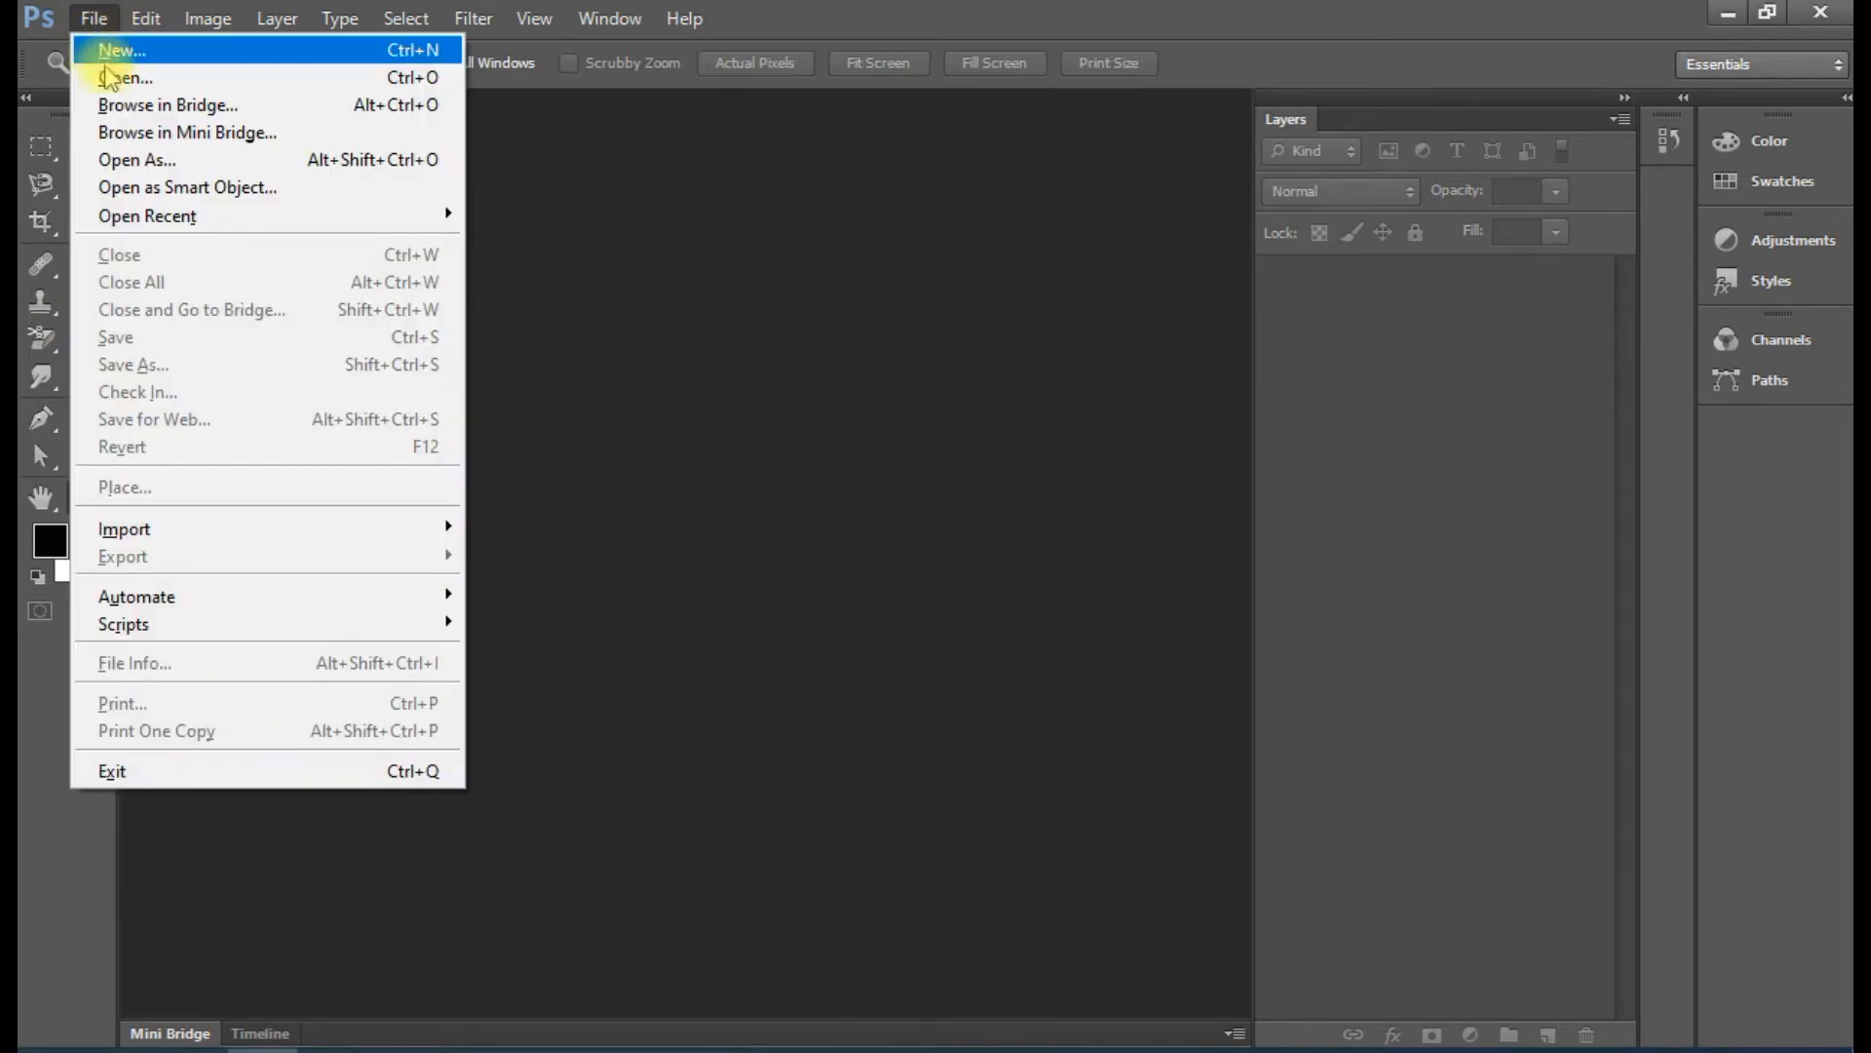
pyautogui.click(144, 54)
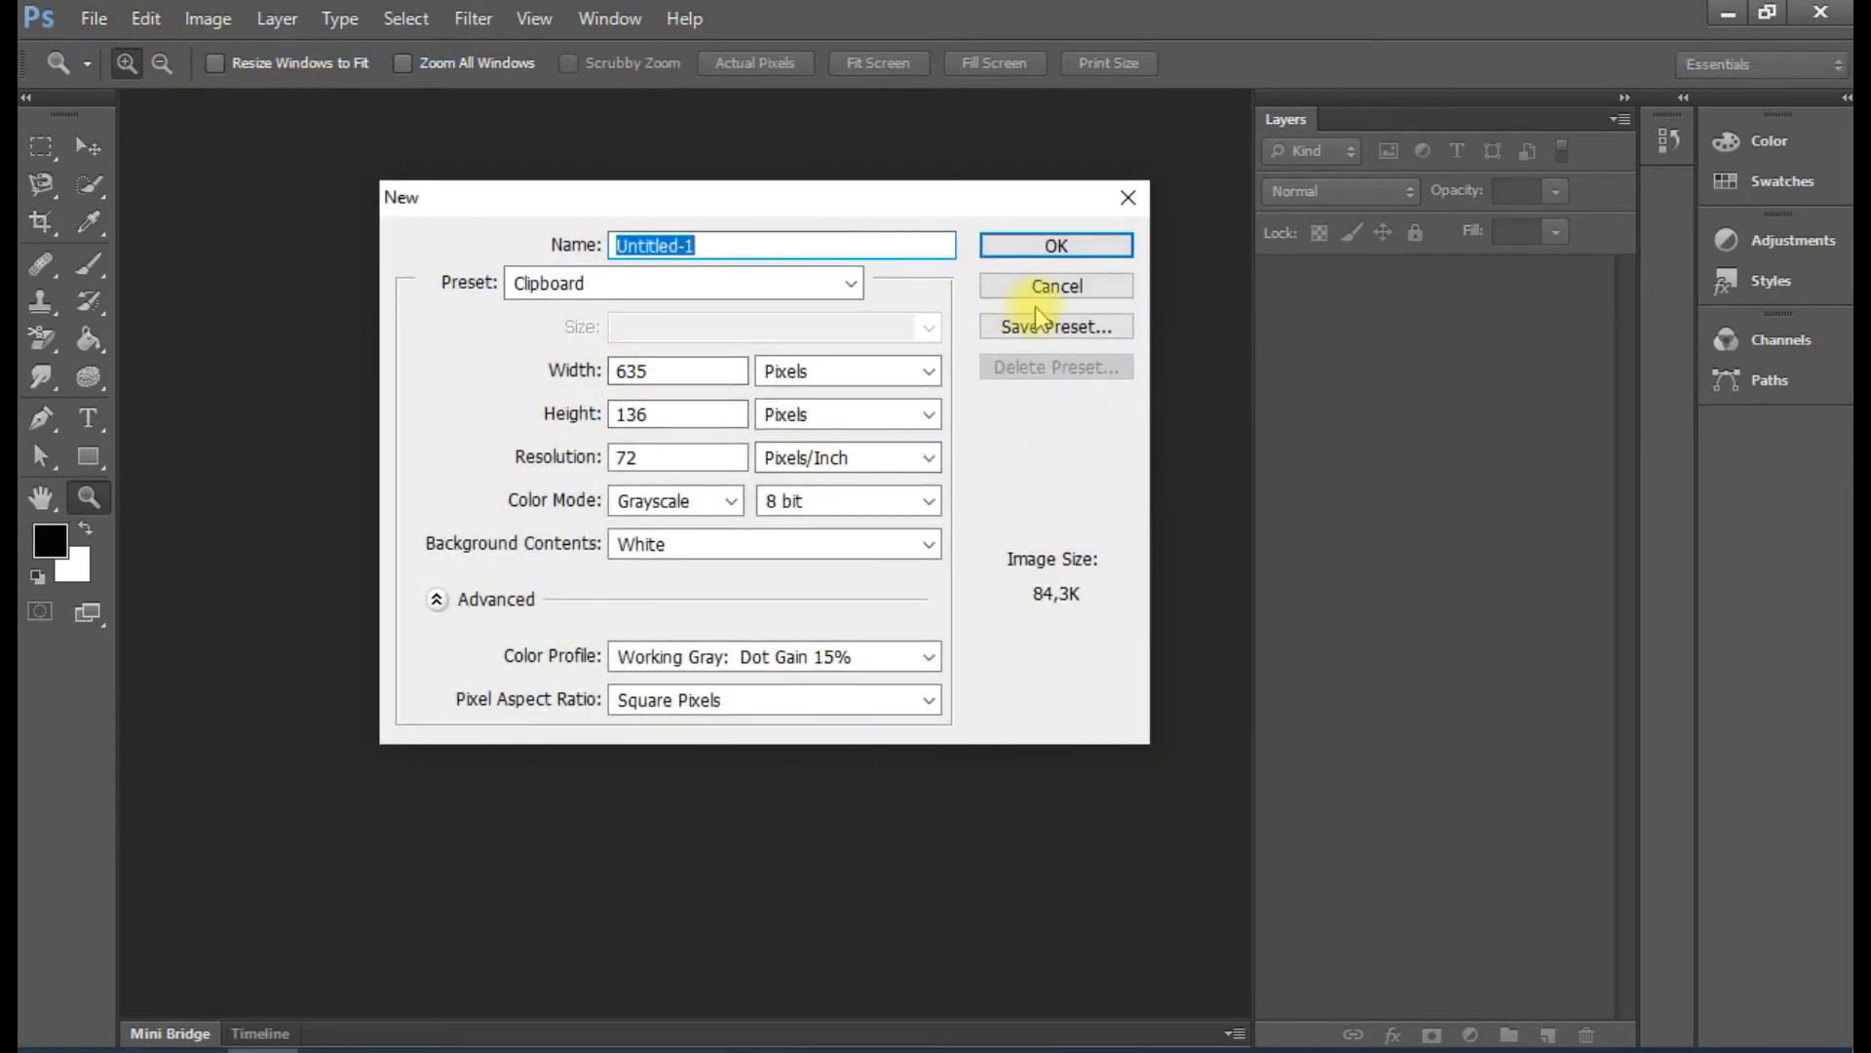
pyautogui.write('Prt')
pyautogui.press('BackSpace')
pyautogui.write('andha 1')
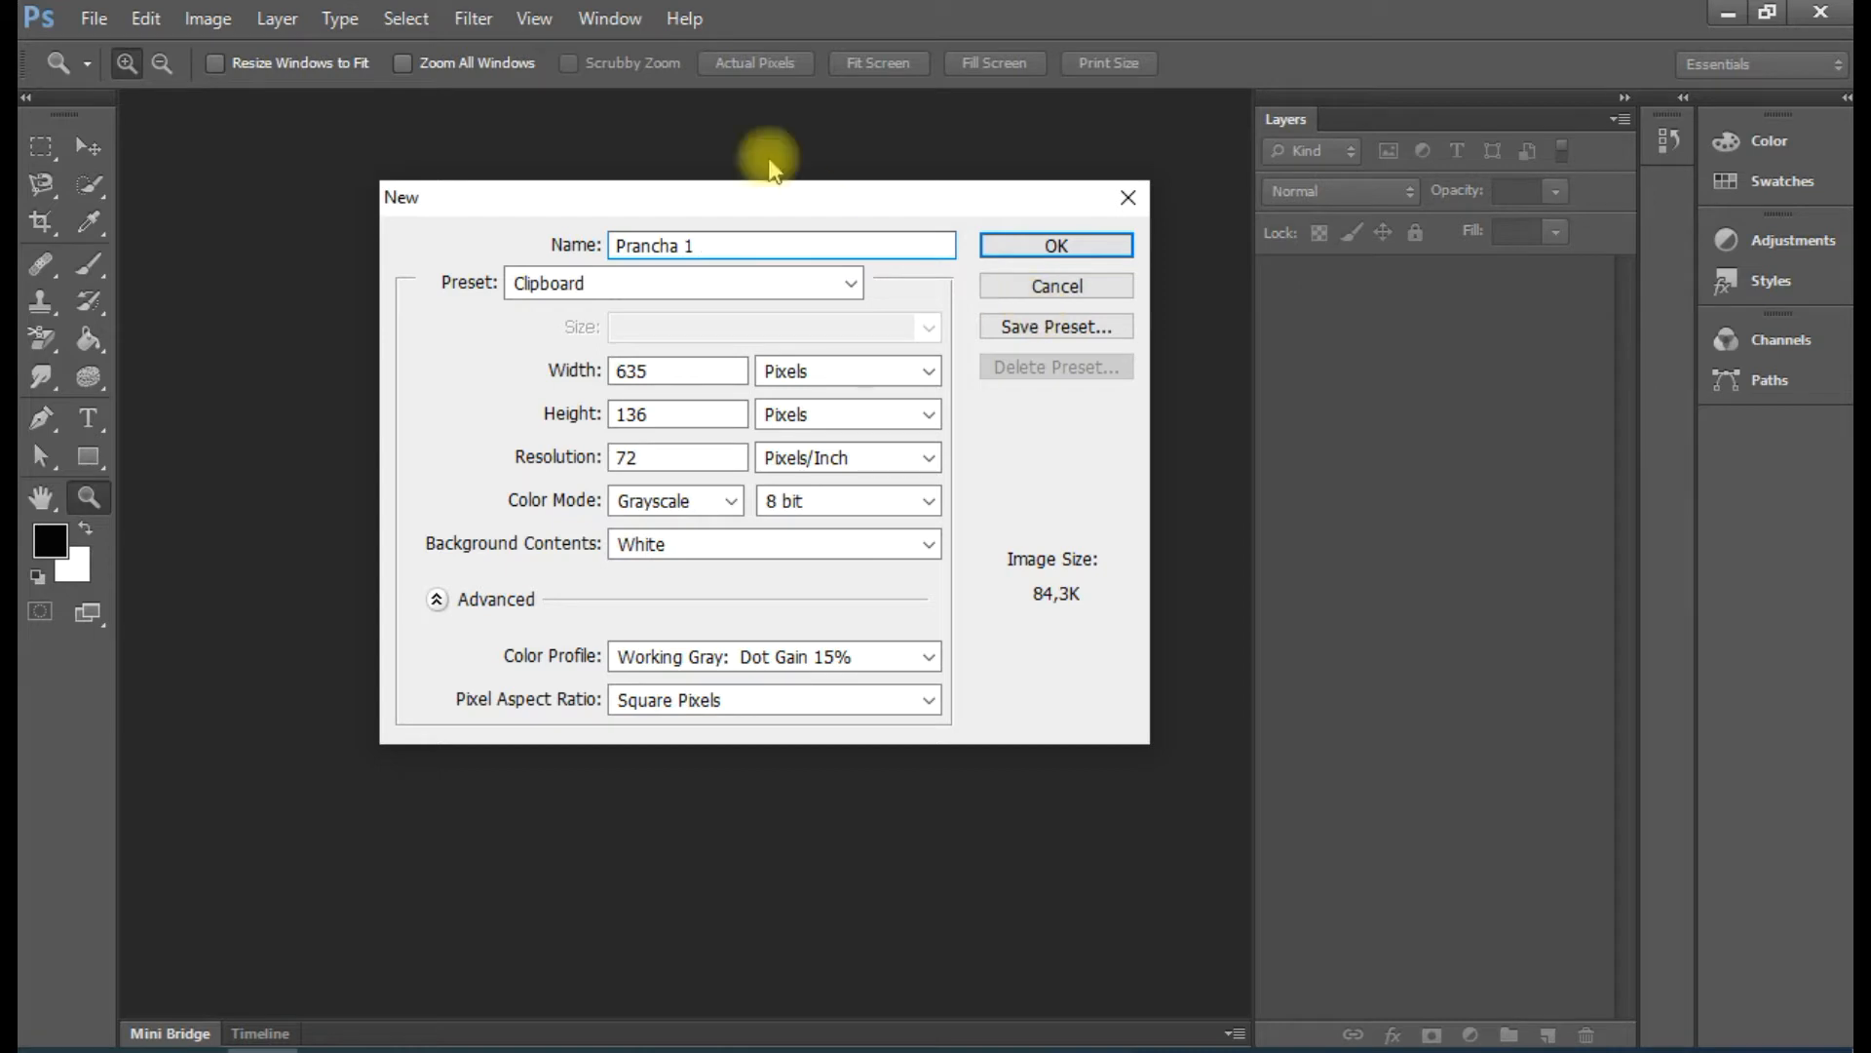
pyautogui.click(606, 285)
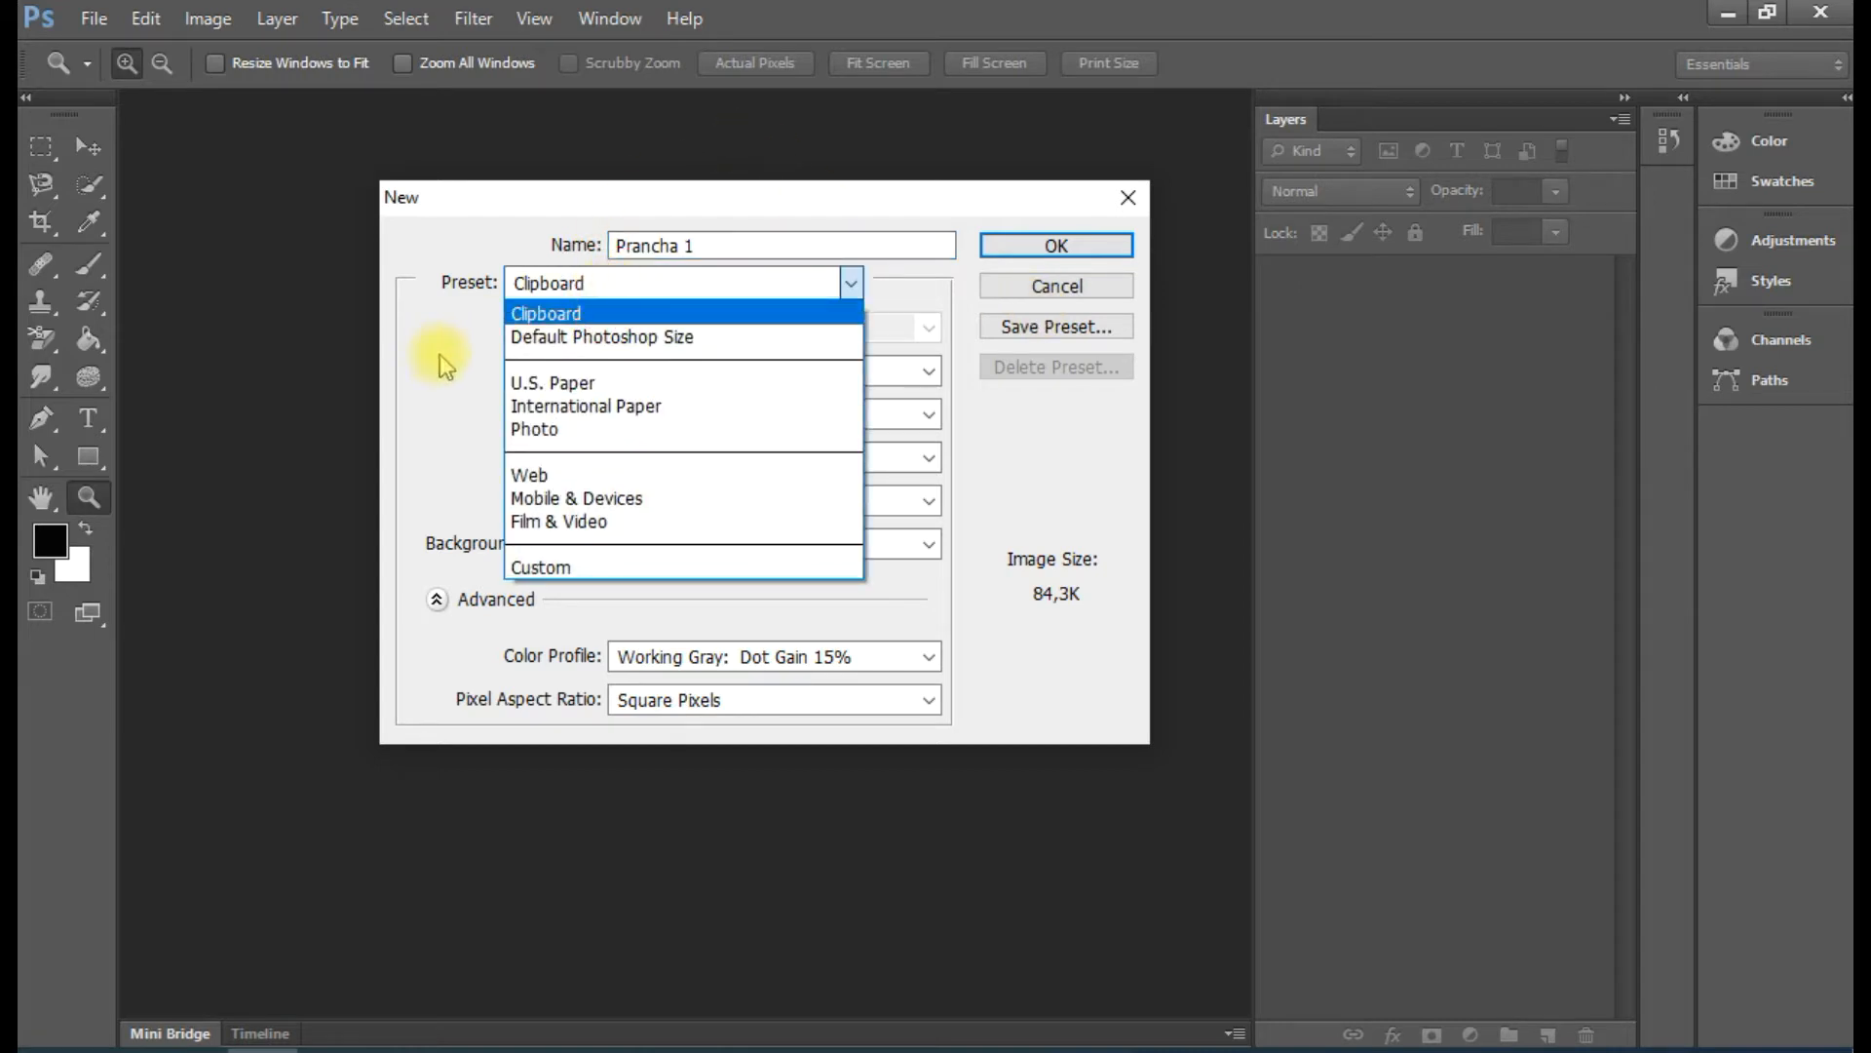
pyautogui.click(627, 473)
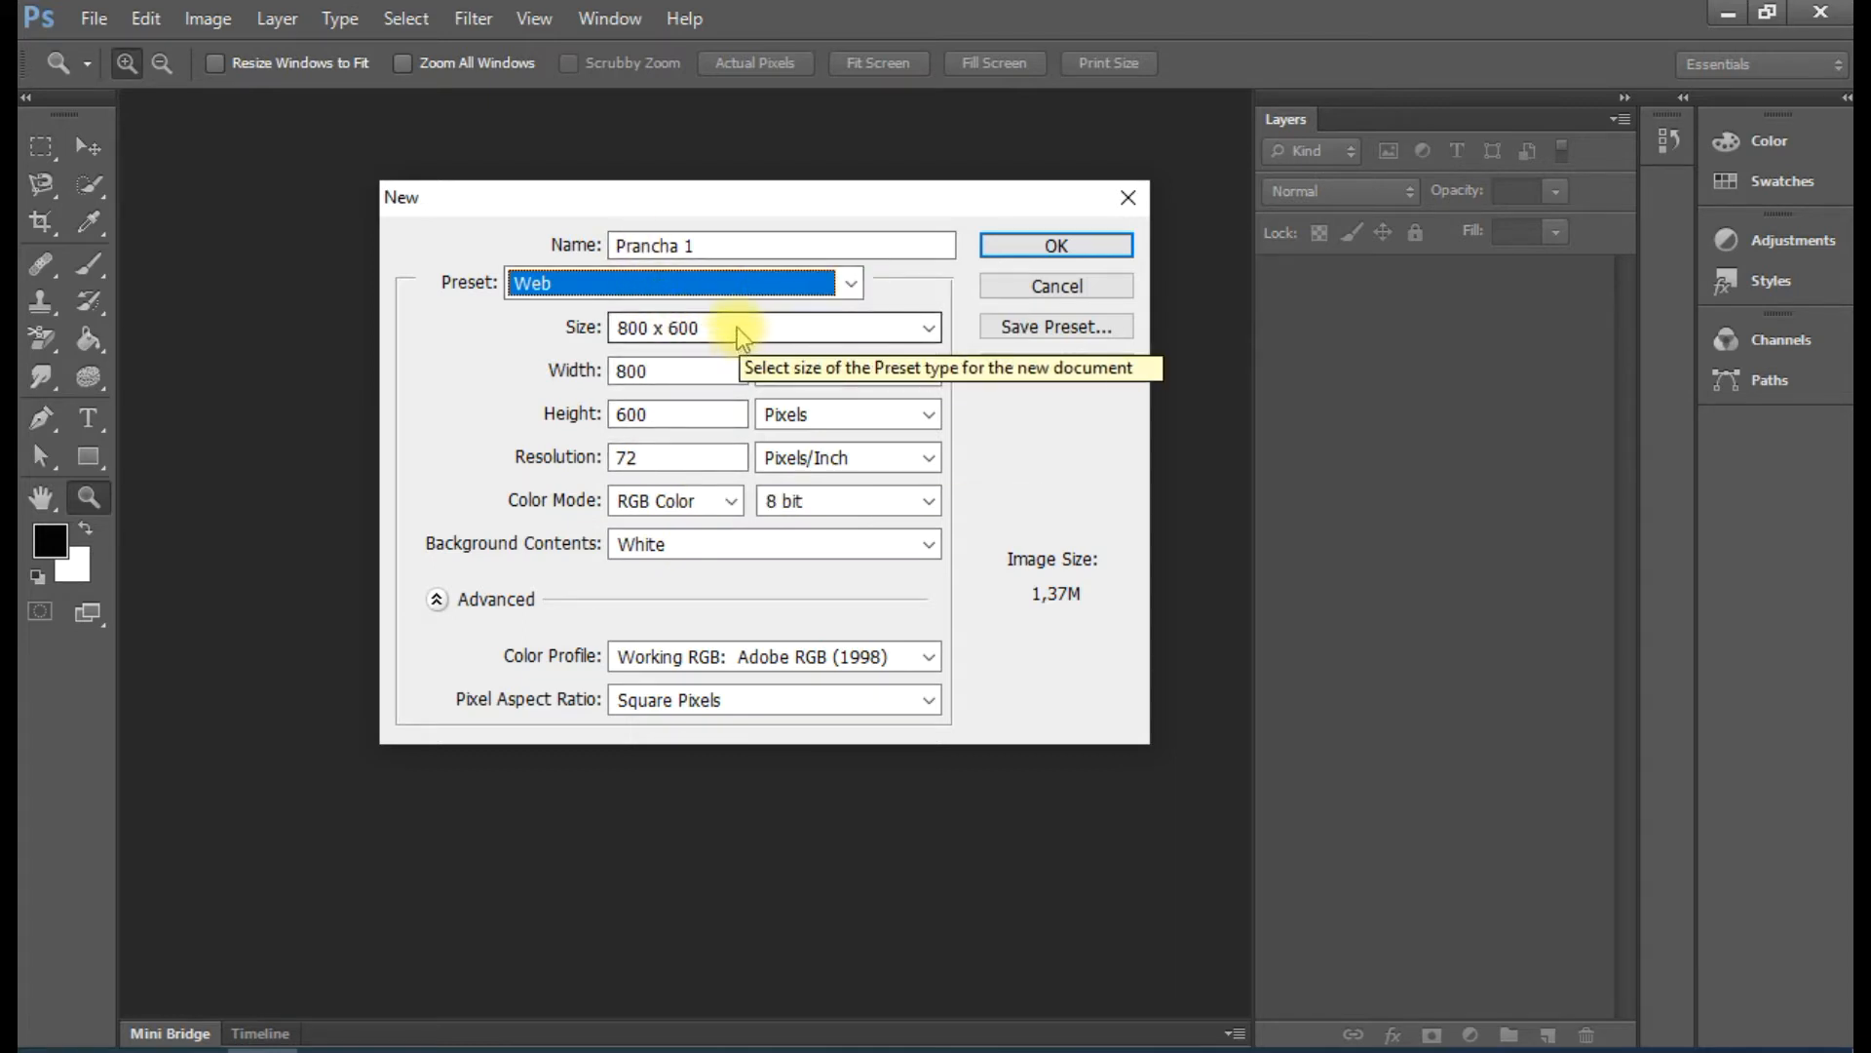
# Set the new document's width to 1000 pixels and height to 1500 pixels, and create it
pyautogui.click(673, 370)
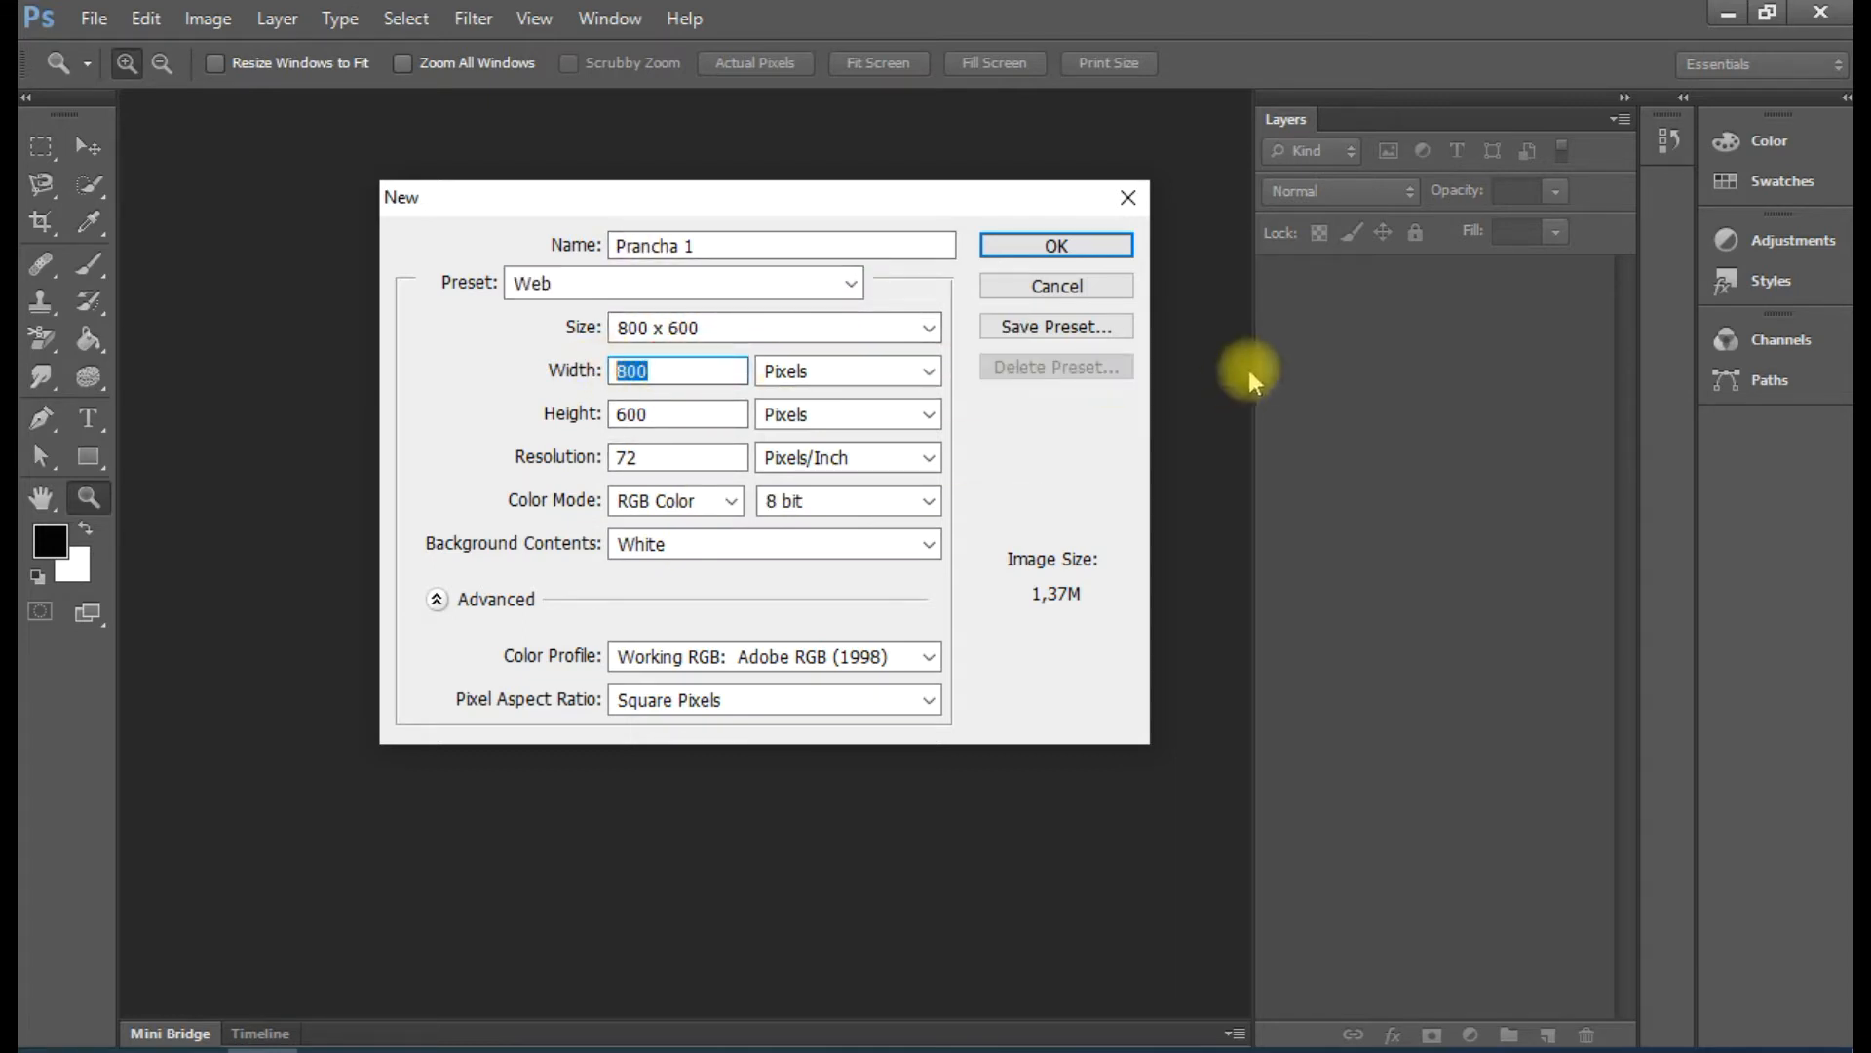
pyautogui.write('1000')
pyautogui.click(663, 413)
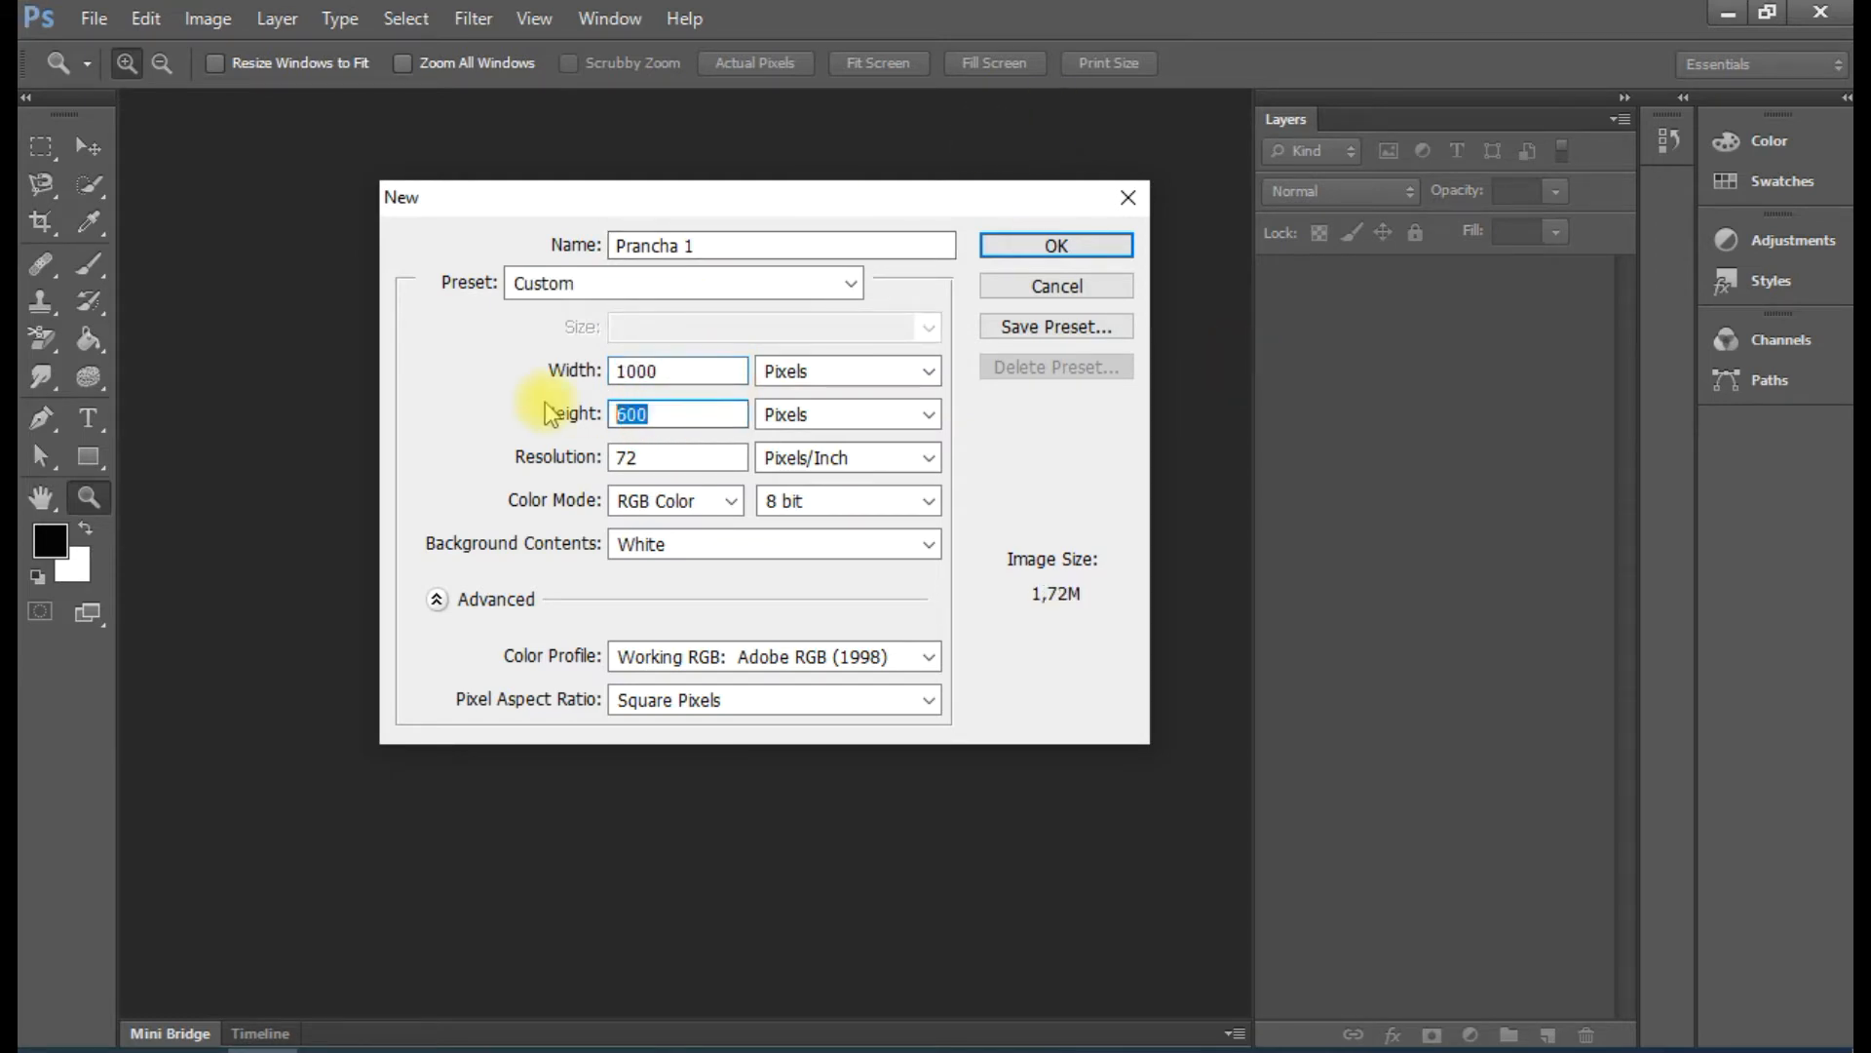
pyautogui.write('1500')
pyautogui.click(1051, 252)
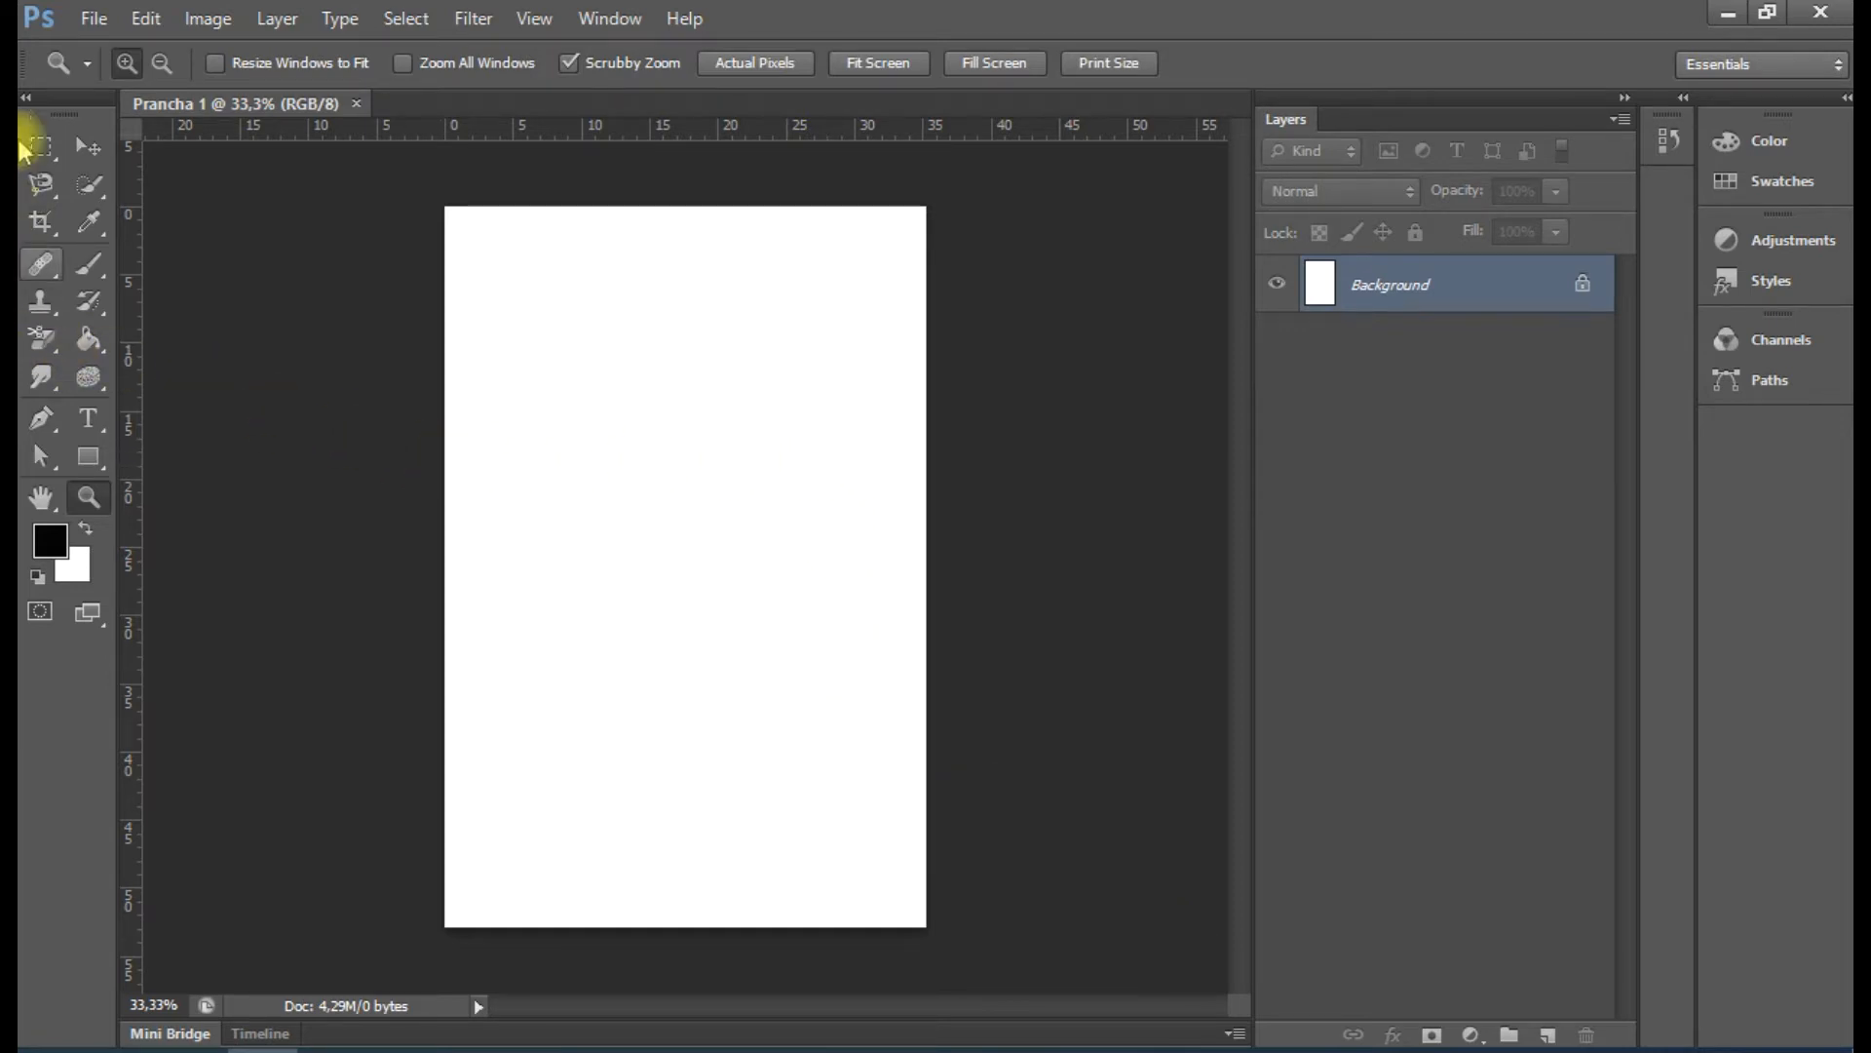
# Add a new empty layer above the background and activate the Brush tool
pyautogui.click(85, 148)
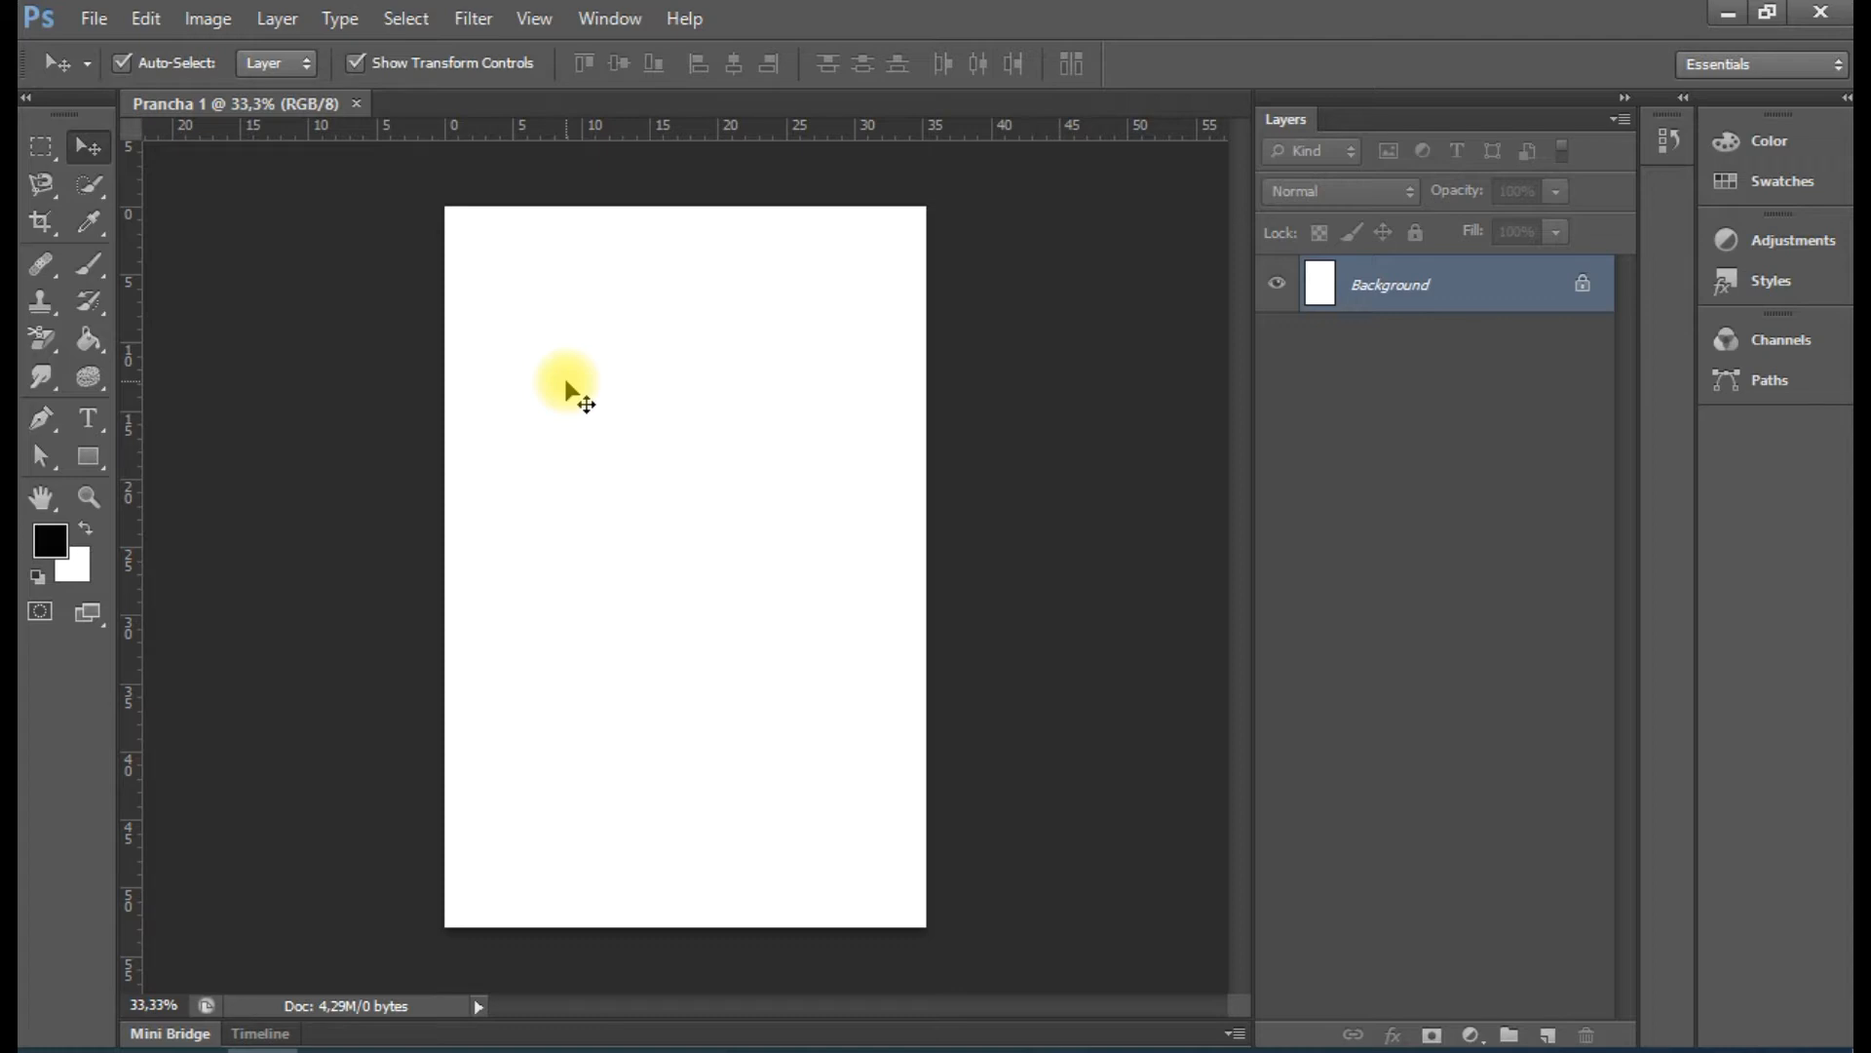
pyautogui.click(1550, 1035)
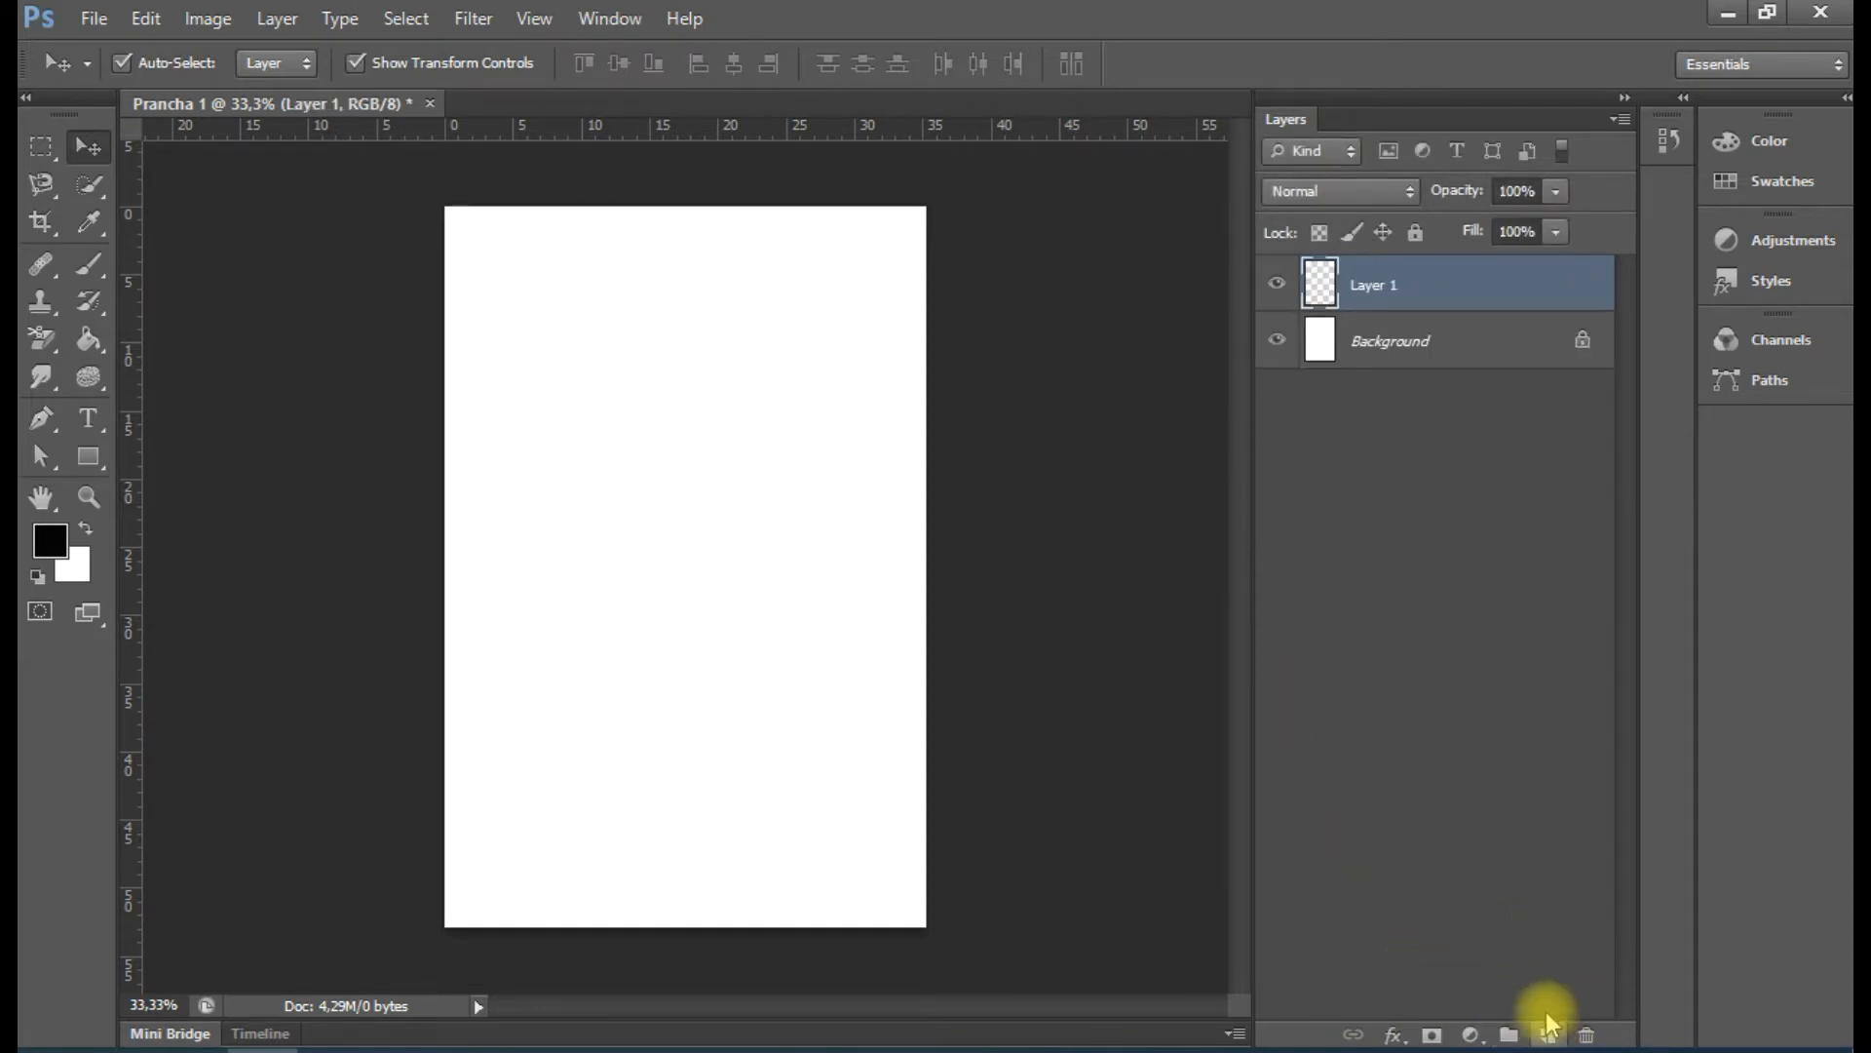
pyautogui.click(89, 267)
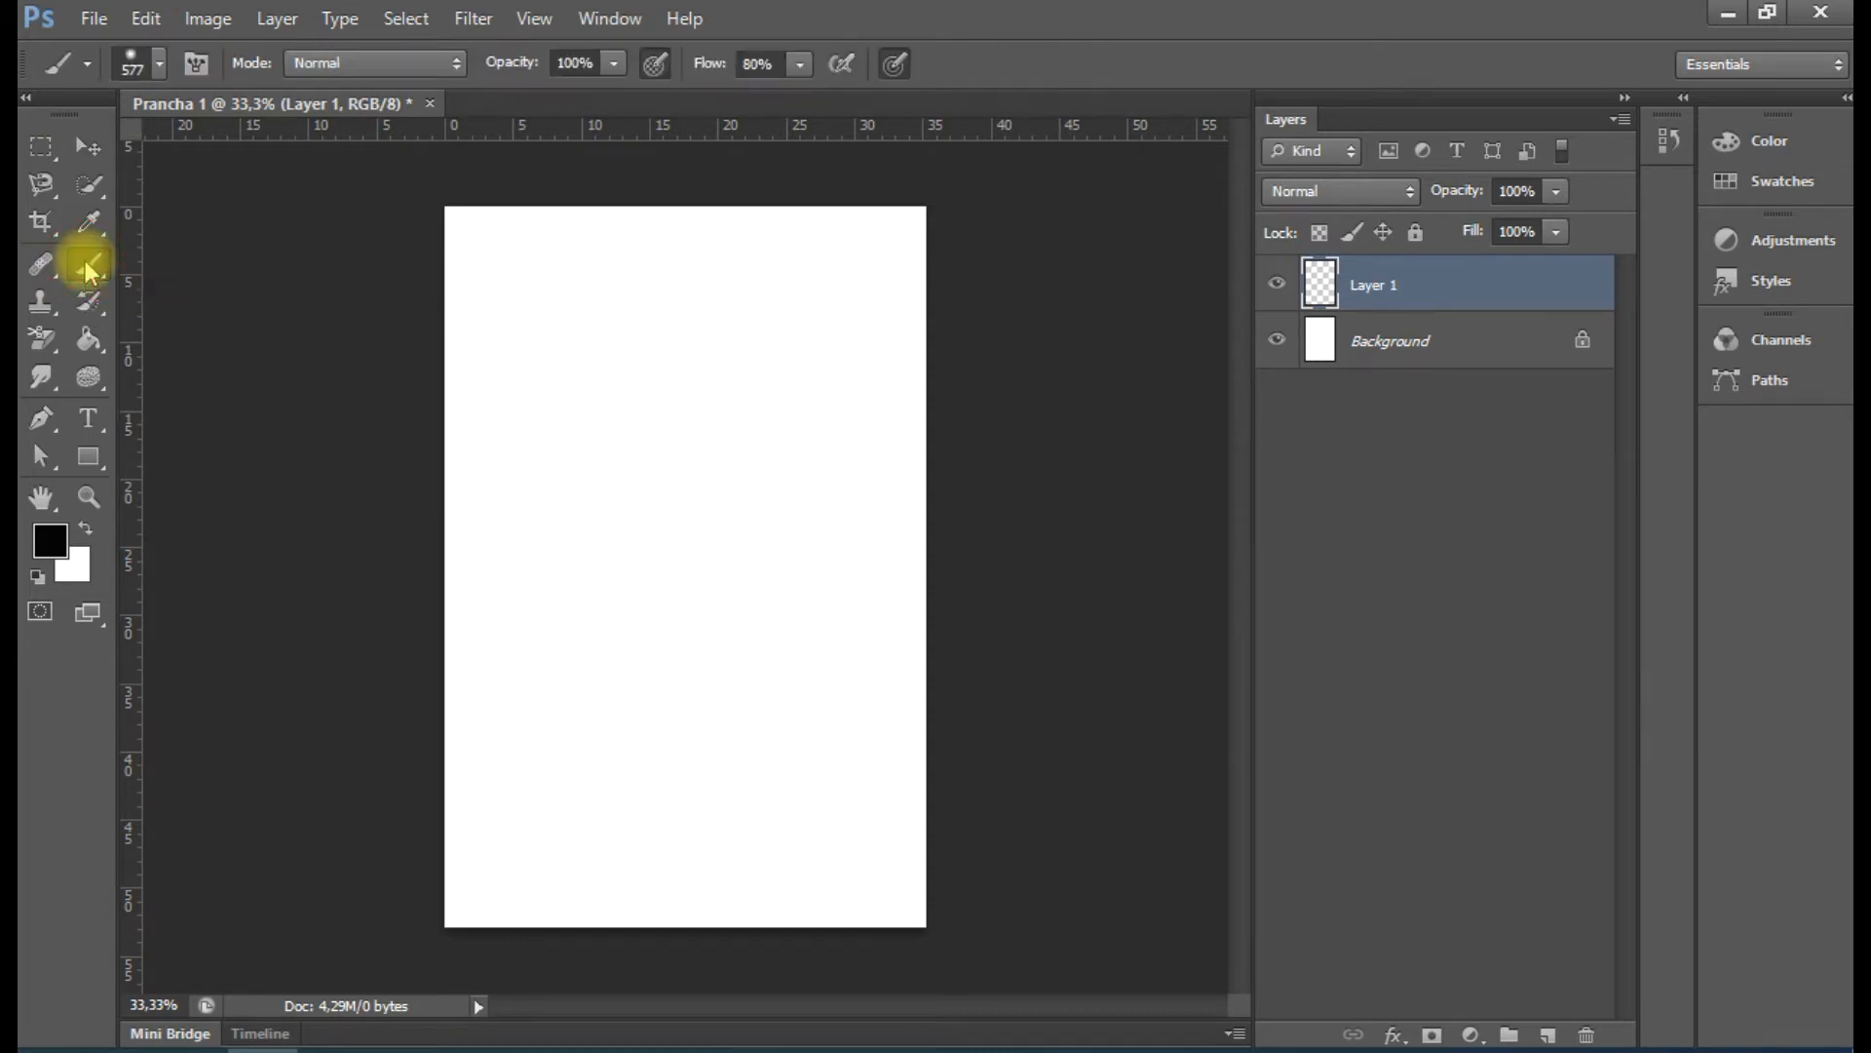
pyautogui.click(89, 269)
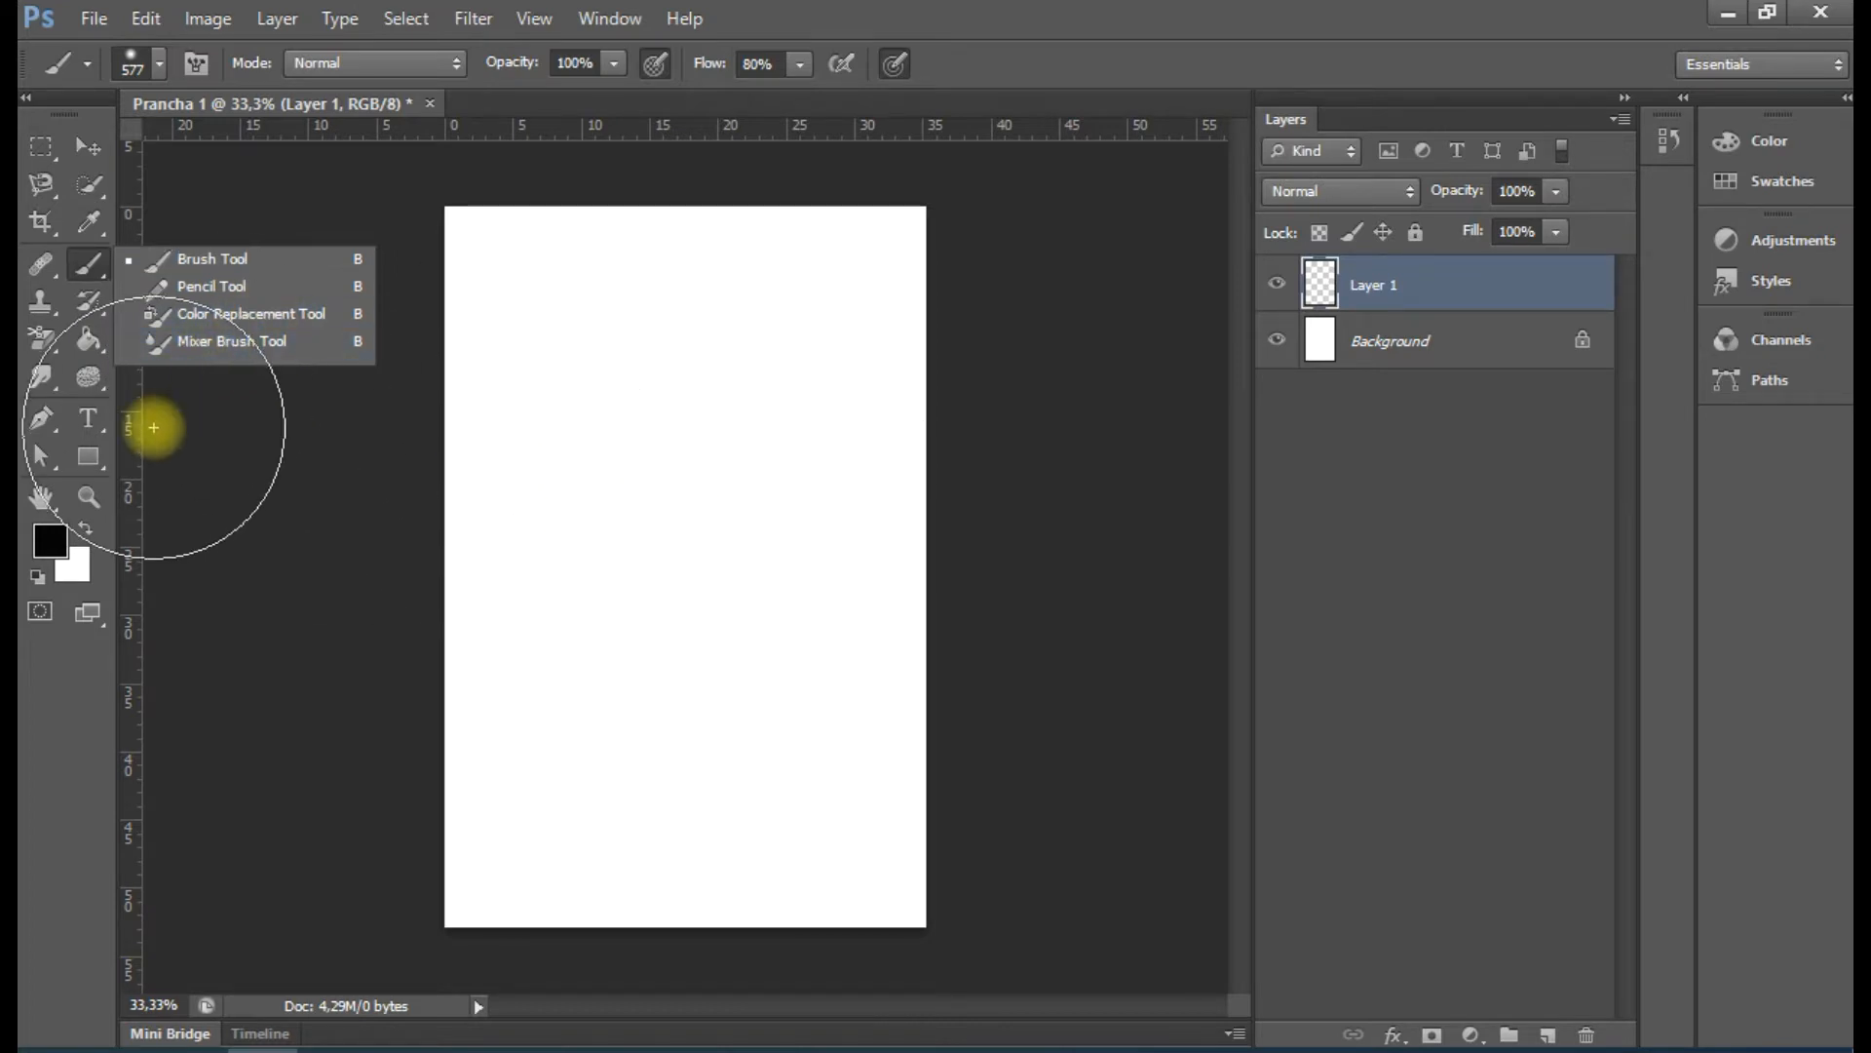
pyautogui.click(213, 257)
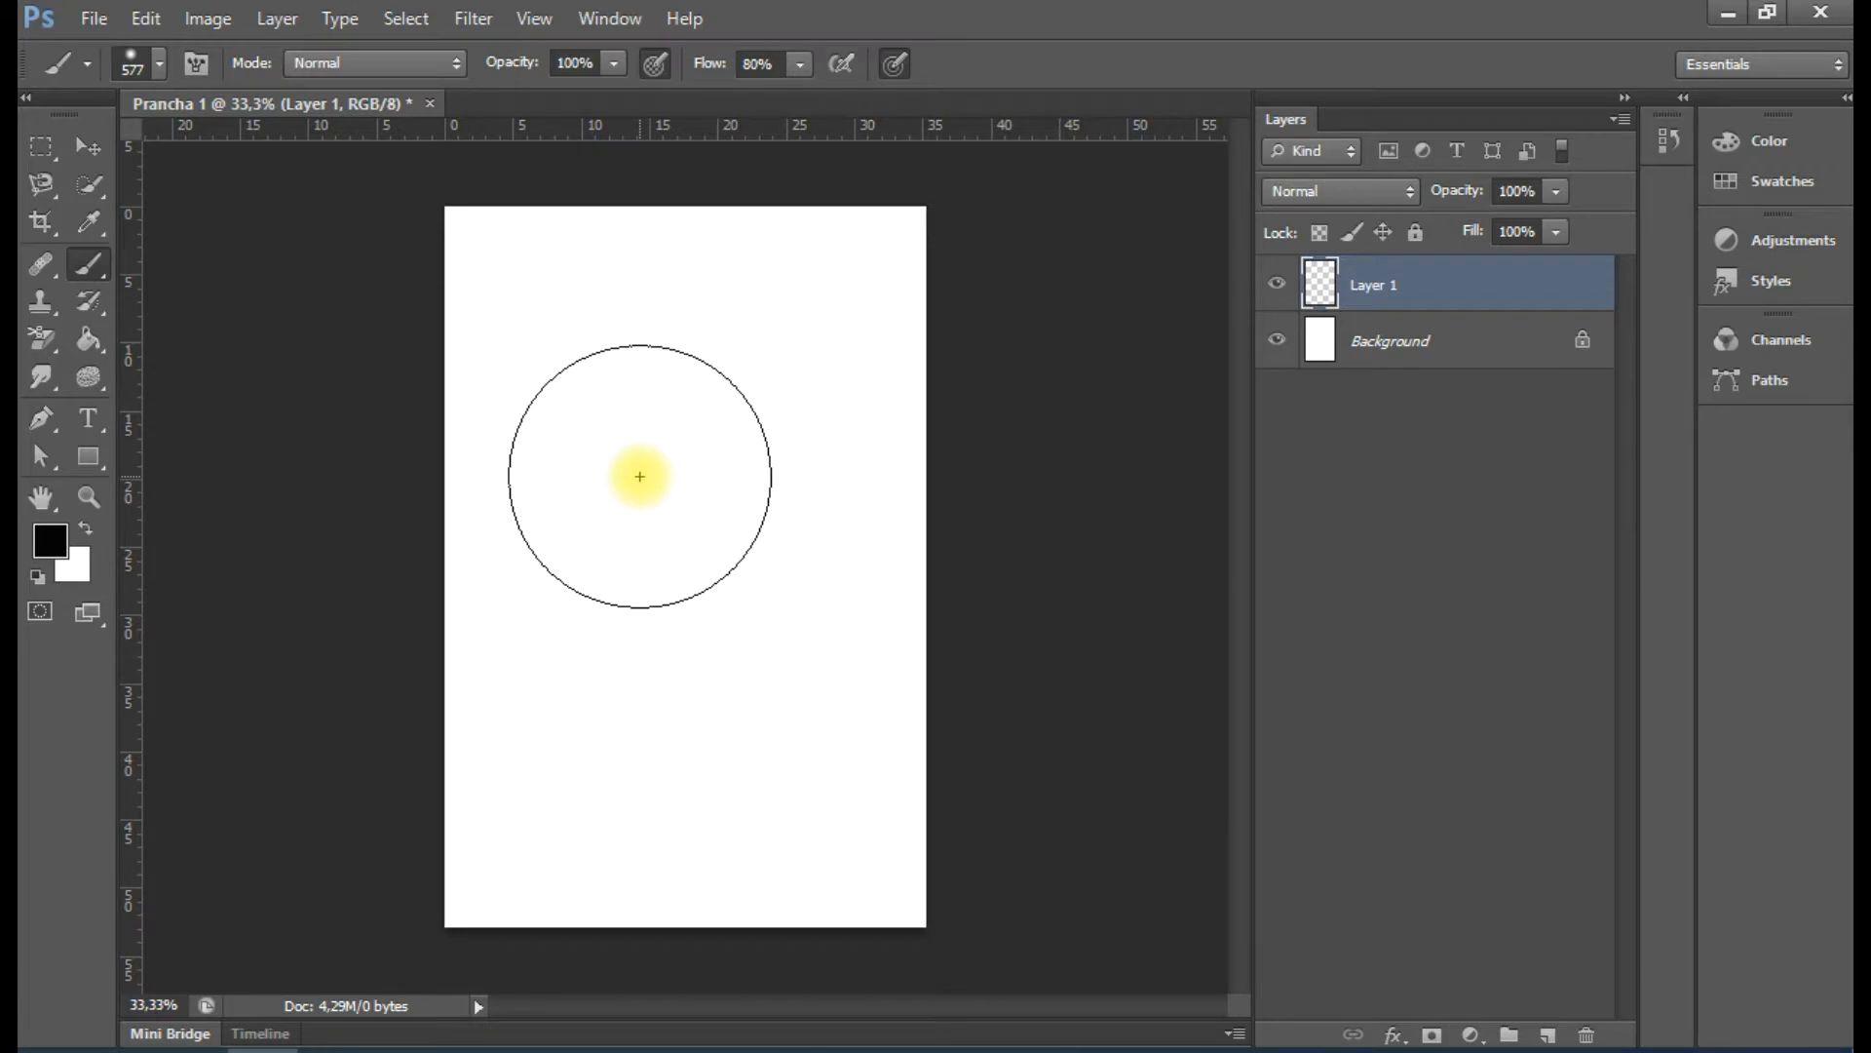
# Reduce the brush size to 166 px in the brush settings
pyautogui.rightClick(691, 453)
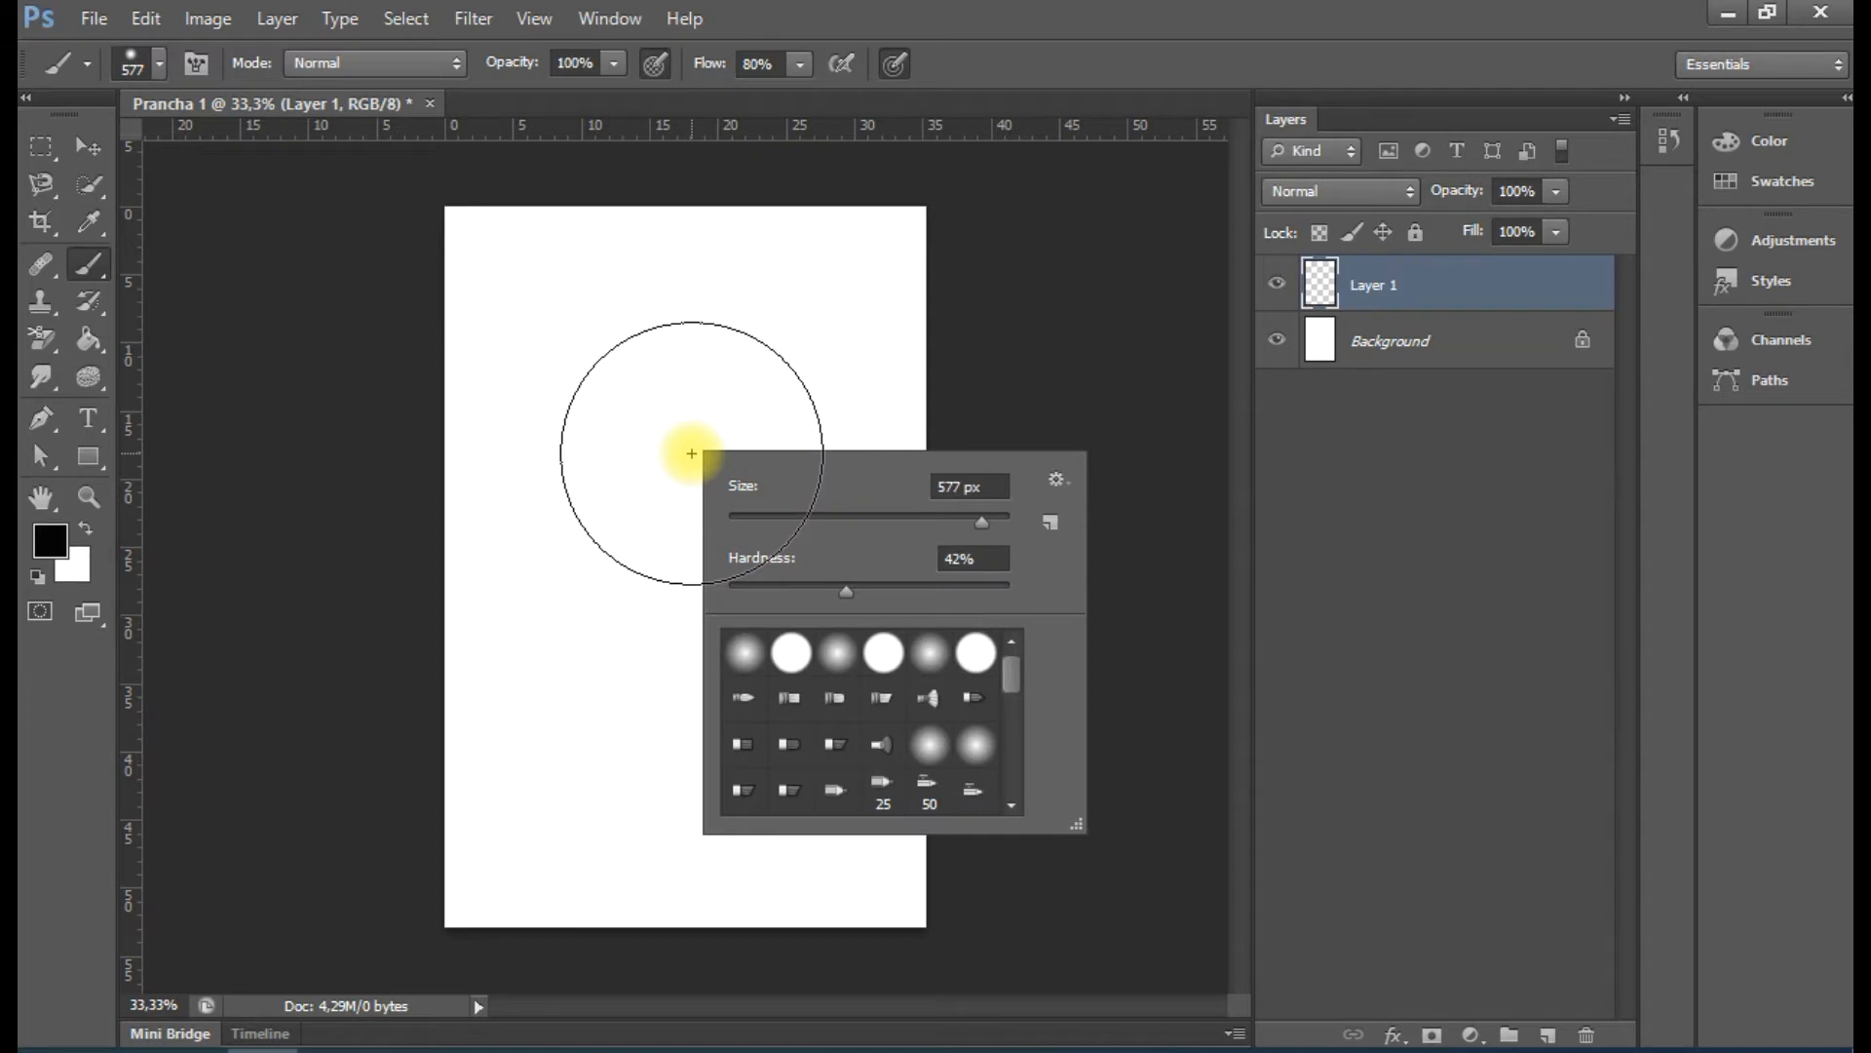
pyautogui.moveTo(985, 524); pyautogui.dragTo(848, 534)
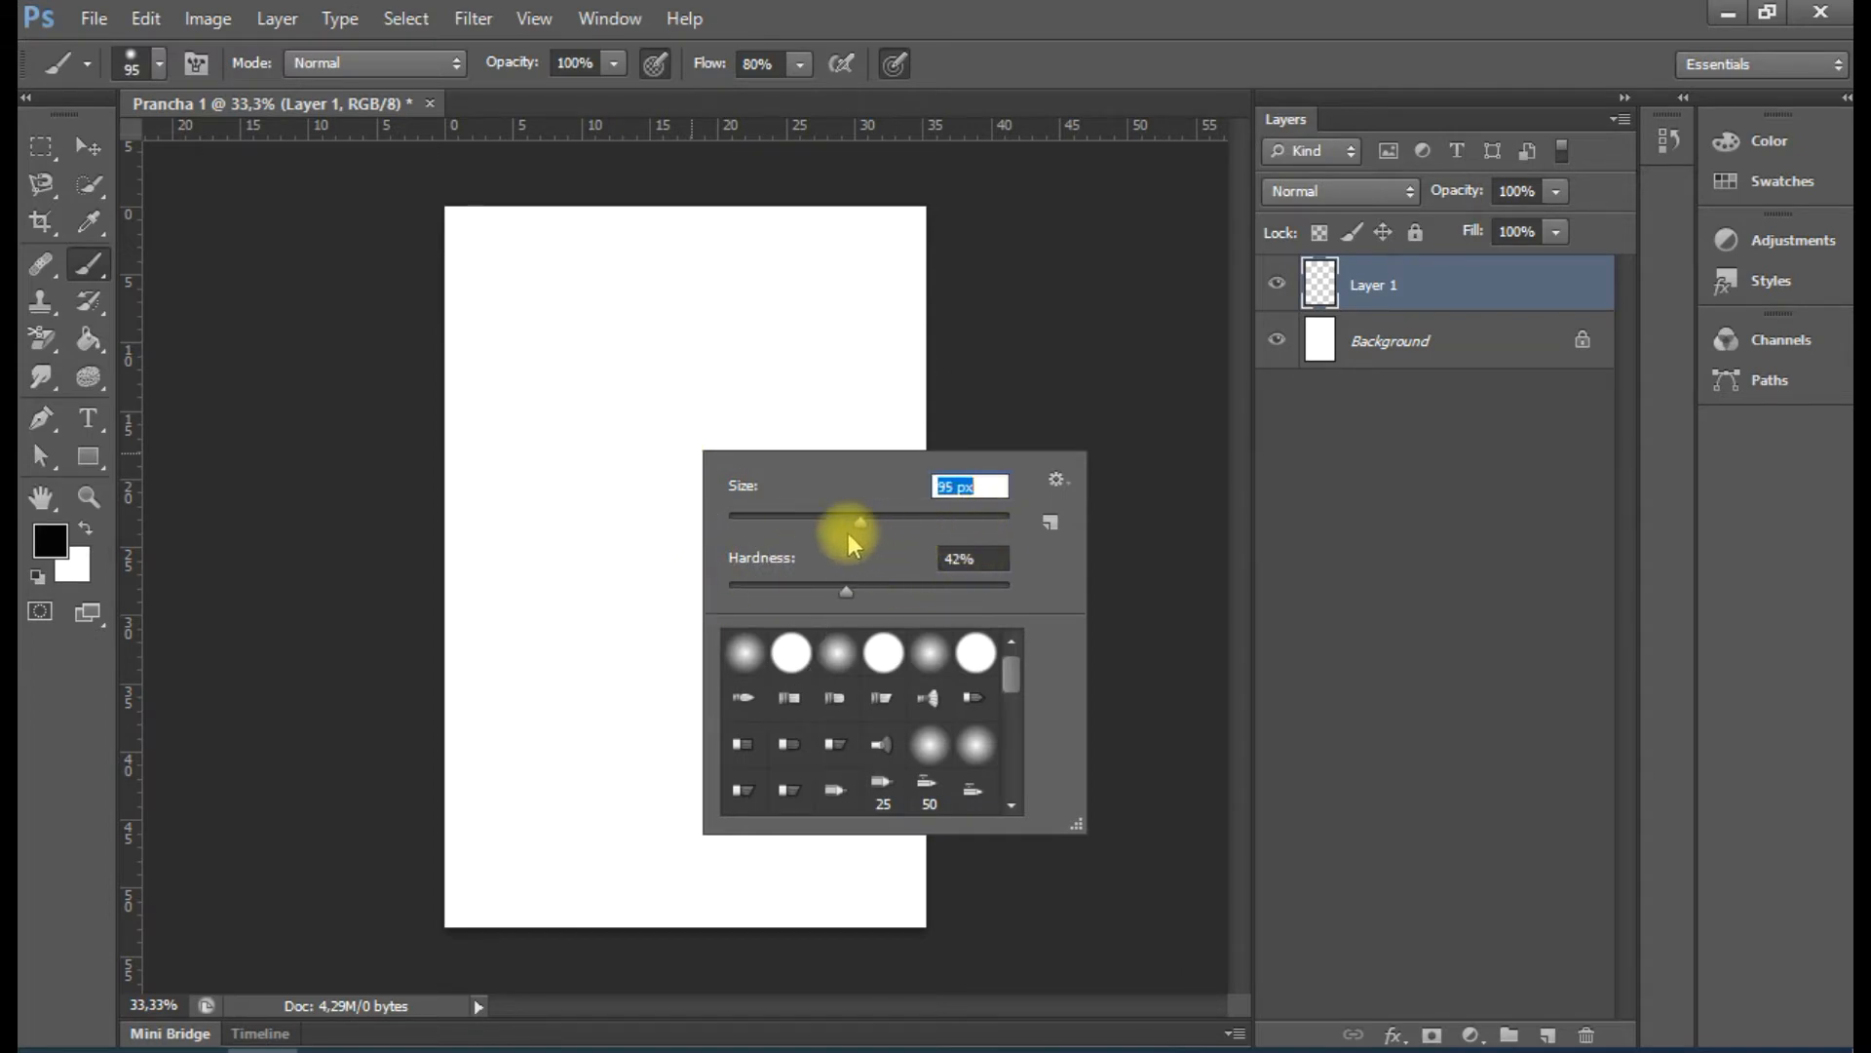
pyautogui.click(920, 517)
pyautogui.moveTo(916, 525)
pyautogui.mouseDown()
pyautogui.moveTo(785, 520)
pyautogui.moveTo(927, 526)
pyautogui.mouseUp()
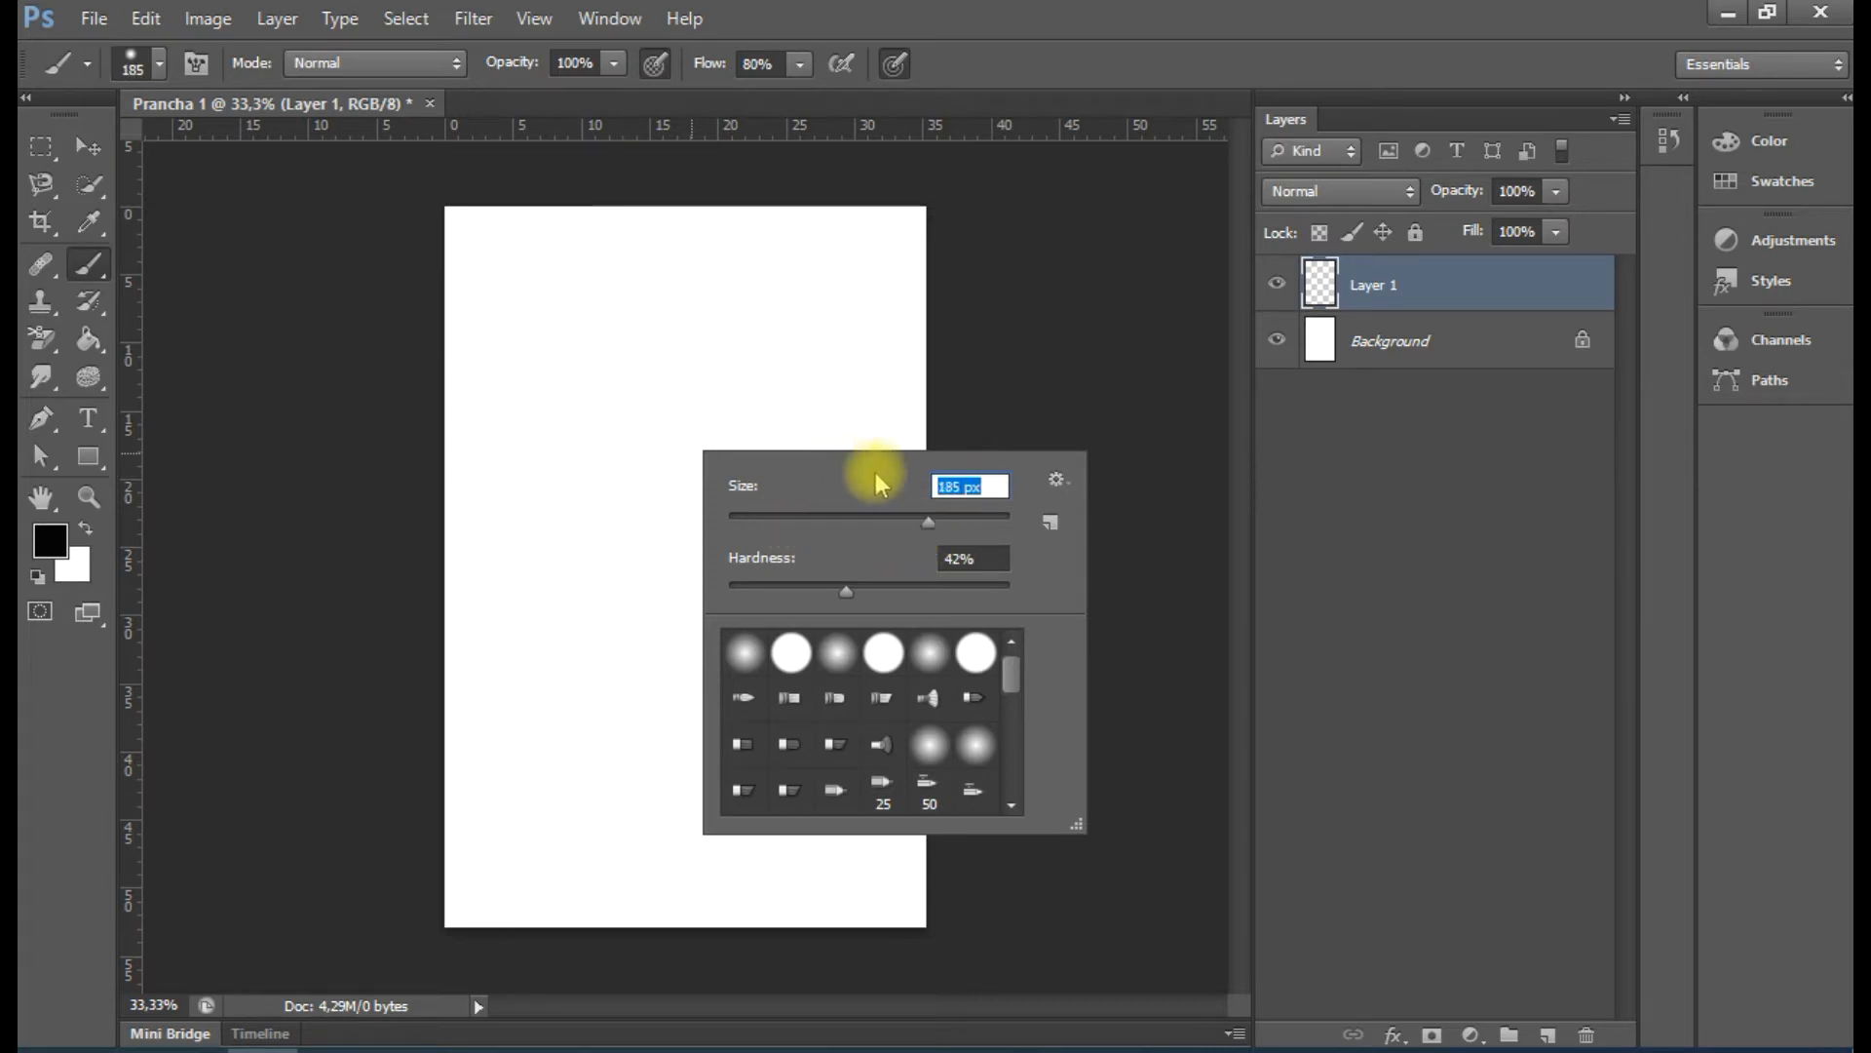
pyautogui.moveTo(924, 529)
pyautogui.mouseDown()
pyautogui.moveTo(873, 522)
pyautogui.moveTo(915, 522)
pyautogui.mouseUp()
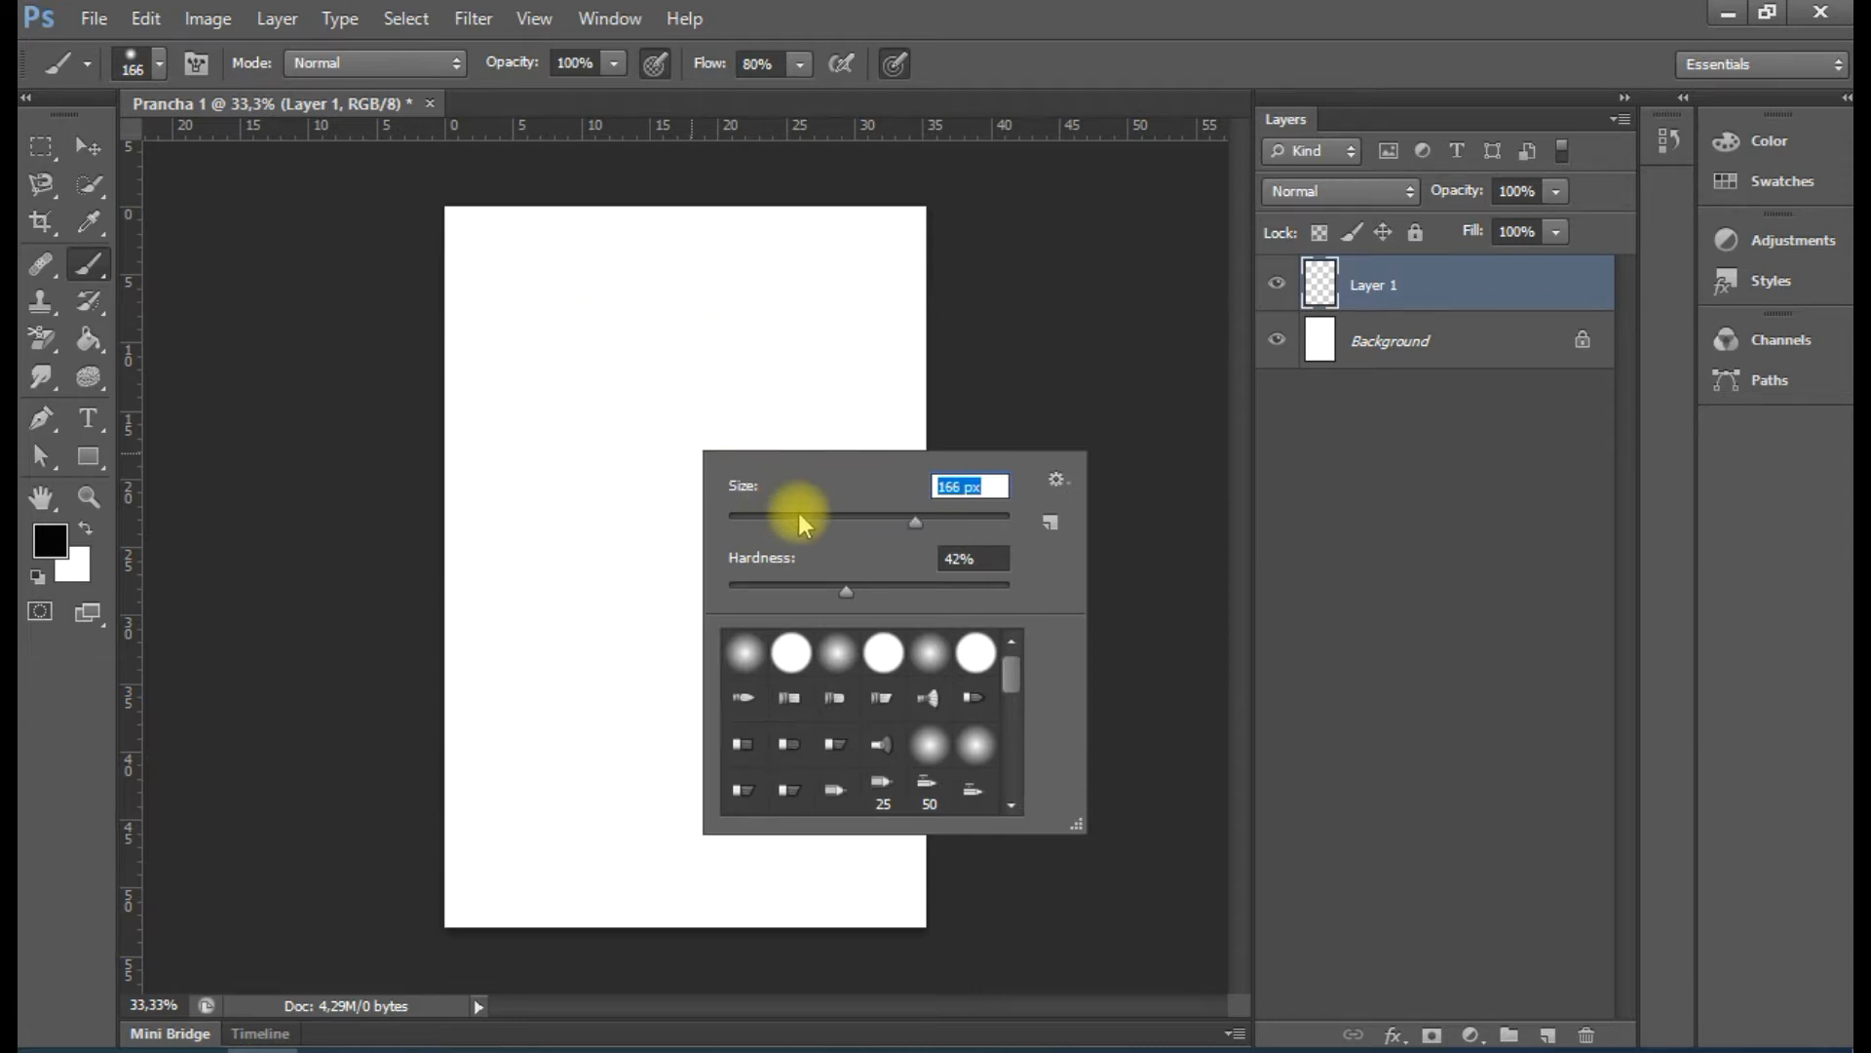
# Set the brush hardness to 0% and paint a soft winding test stroke down the left half of the canvas
pyautogui.click(845, 593)
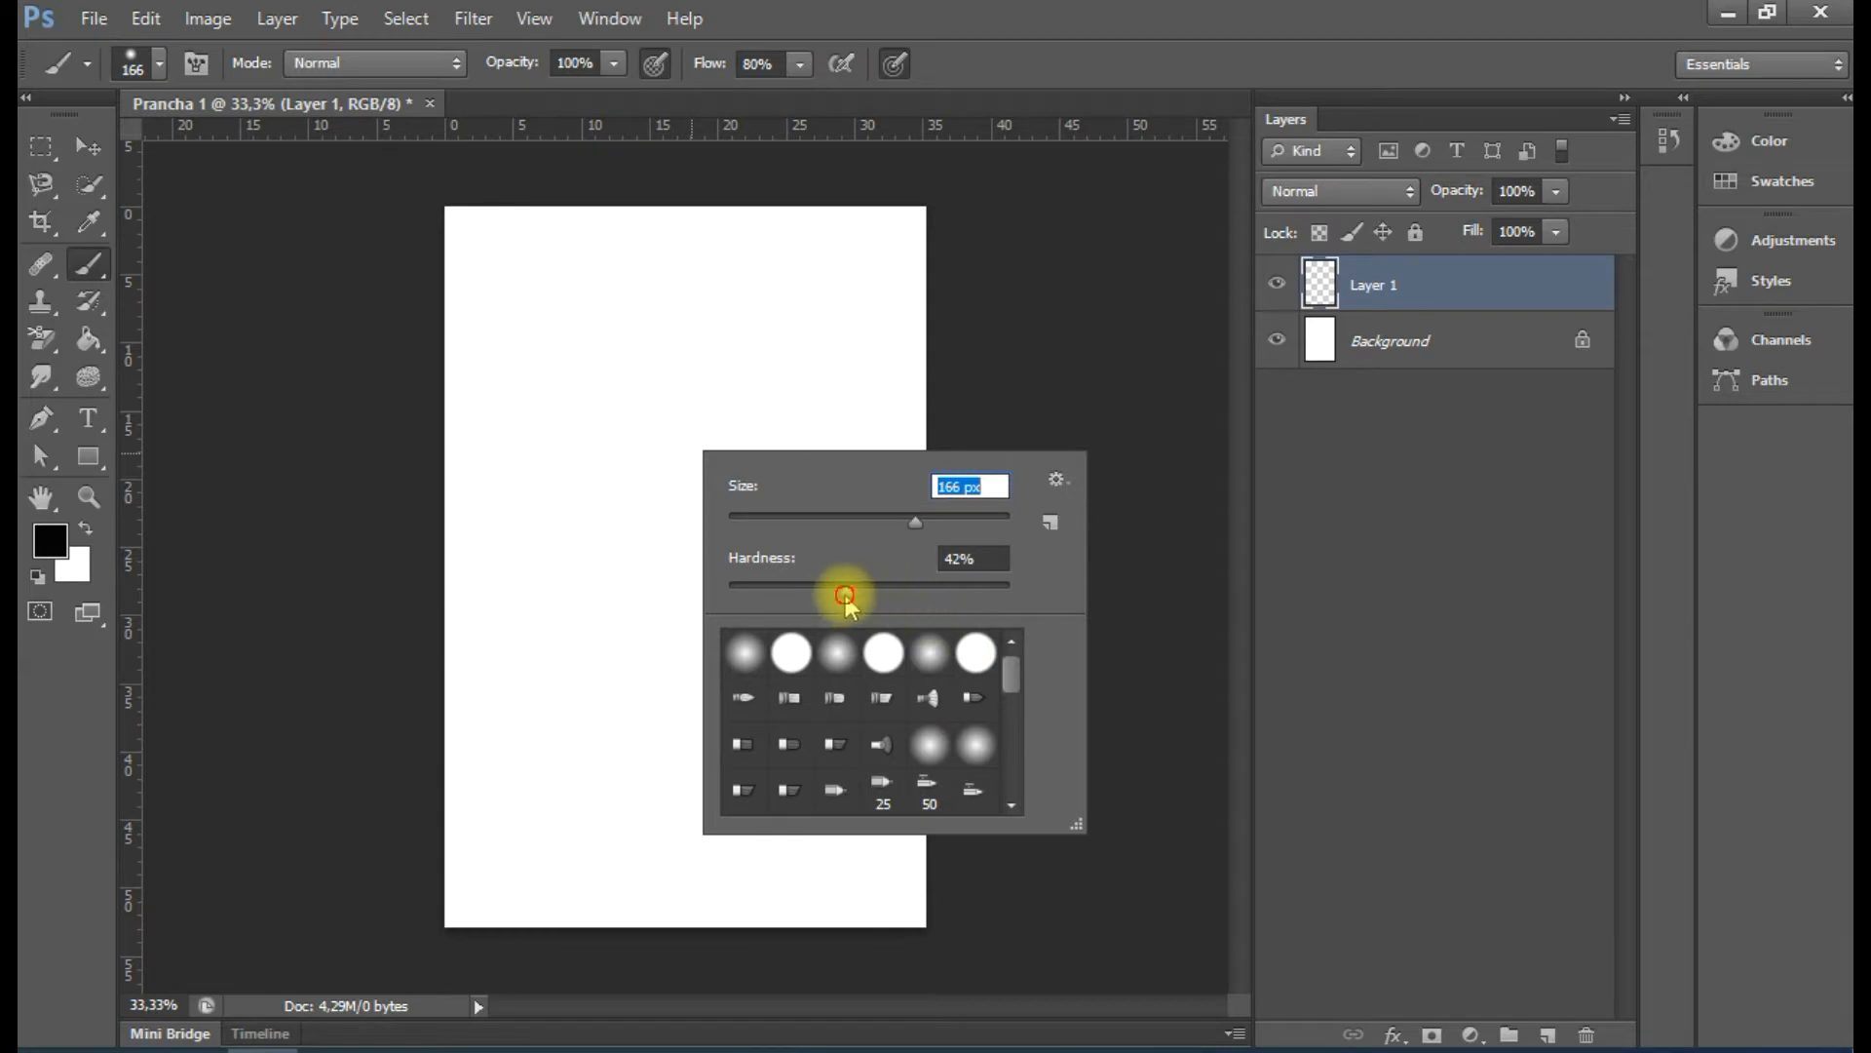
pyautogui.moveTo(845, 594); pyautogui.dragTo(906, 592)
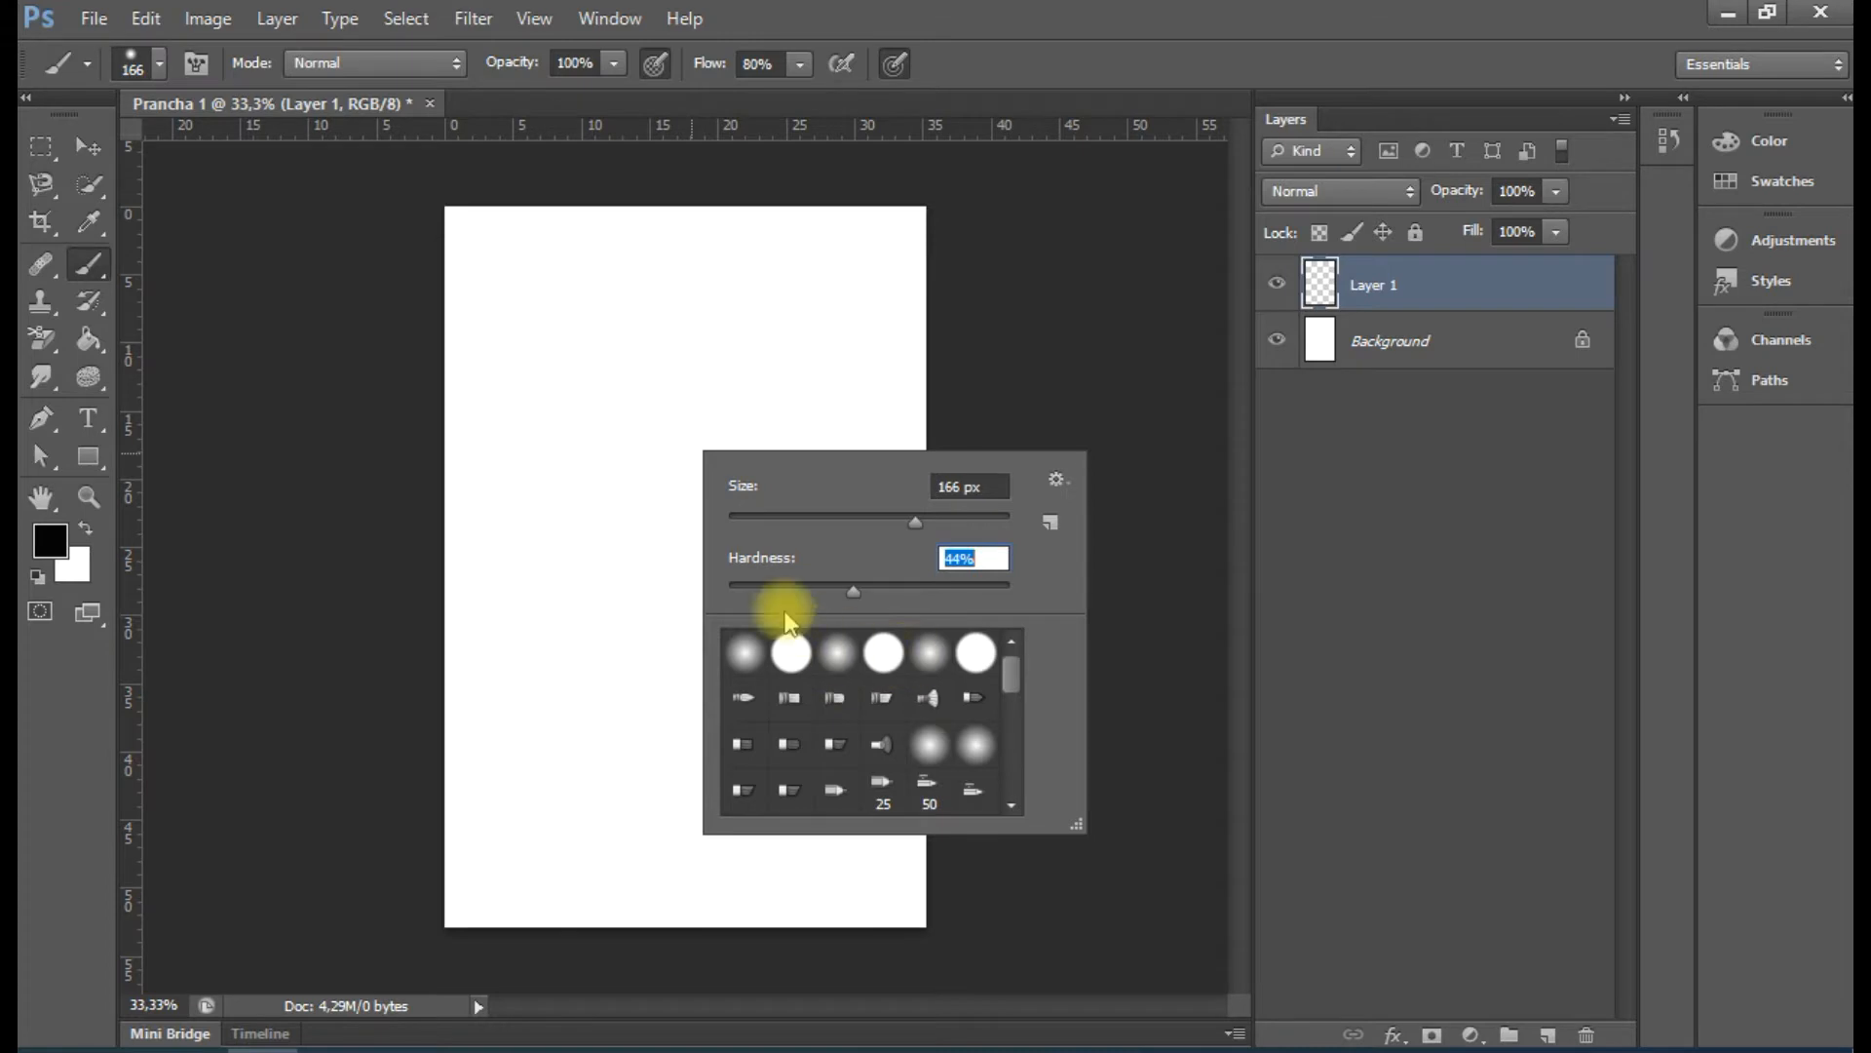
pyautogui.moveTo(747, 587); pyautogui.dragTo(715, 594)
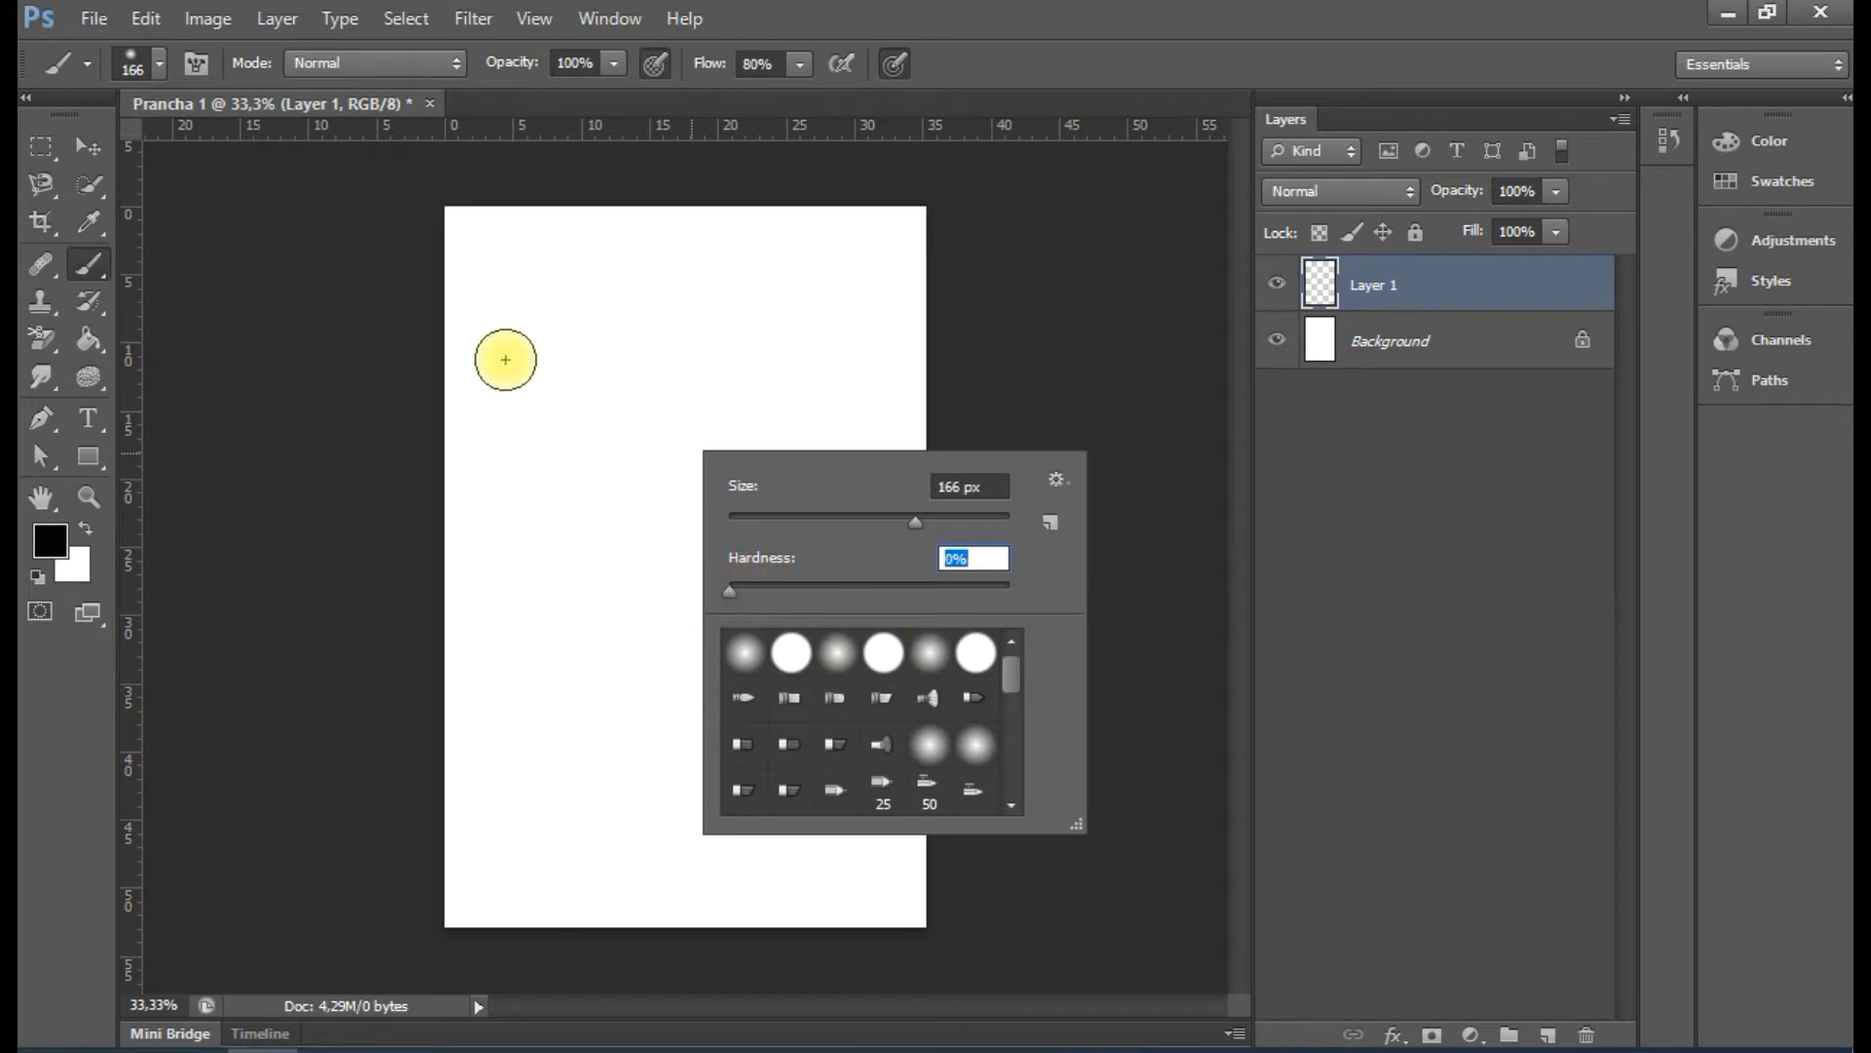
pyautogui.click(568, 389)
pyautogui.moveTo(569, 389)
pyautogui.mouseDown()
pyautogui.moveTo(534, 638)
pyautogui.moveTo(594, 630)
pyautogui.moveTo(653, 442)
pyautogui.moveTo(688, 455)
pyautogui.moveTo(683, 654)
pyautogui.moveTo(625, 722)
pyautogui.moveTo(524, 767)
pyautogui.moveTo(615, 853)
pyautogui.moveTo(634, 764)
pyautogui.mouseUp()
# Set the brush hardness to 100% and paint a hard-edged test stroke along the right side of the canvas
pyautogui.rightClick(793, 376)
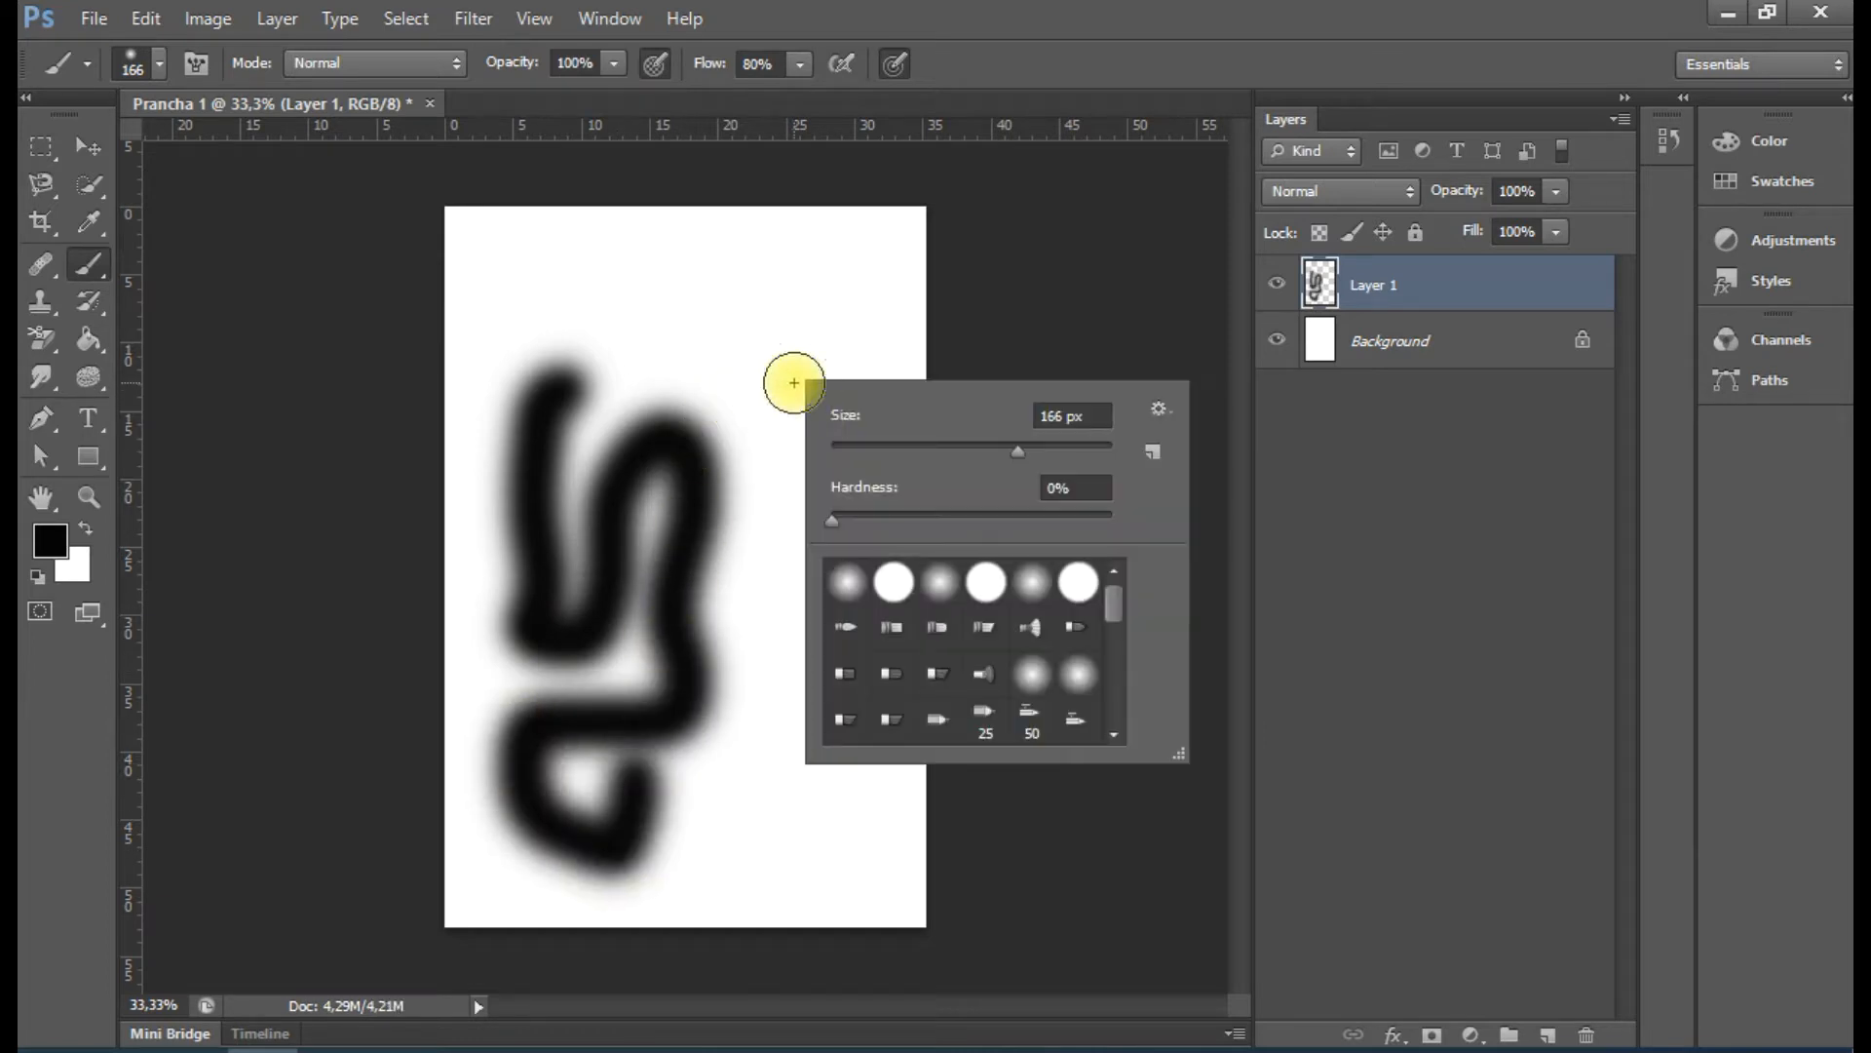
pyautogui.moveTo(834, 527); pyautogui.dragTo(1203, 523)
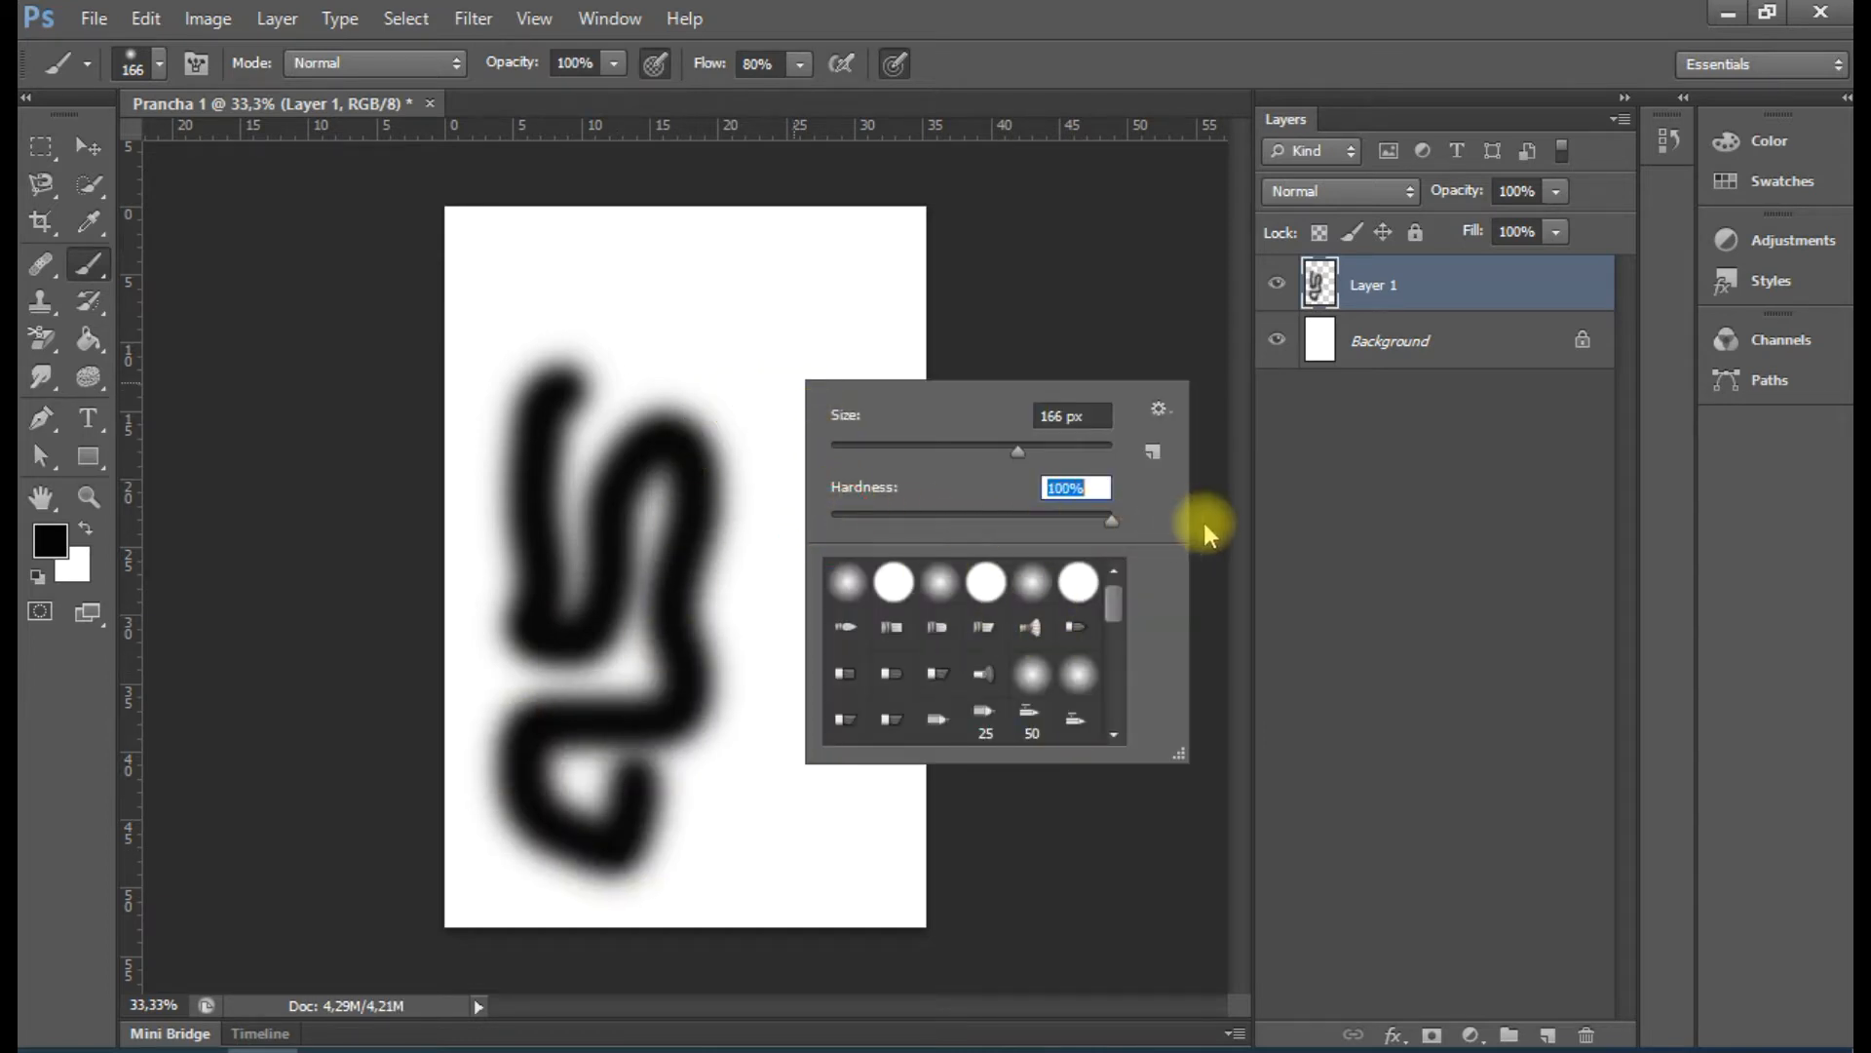
pyautogui.moveTo(697, 278)
pyautogui.mouseDown()
pyautogui.moveTo(753, 307)
pyautogui.moveTo(818, 403)
pyautogui.moveTo(786, 474)
pyautogui.moveTo(824, 487)
pyautogui.moveTo(796, 554)
pyautogui.moveTo(843, 629)
pyautogui.moveTo(817, 700)
pyautogui.moveTo(821, 781)
pyautogui.moveTo(876, 803)
pyautogui.moveTo(862, 333)
pyautogui.moveTo(990, 360)
pyautogui.mouseUp()
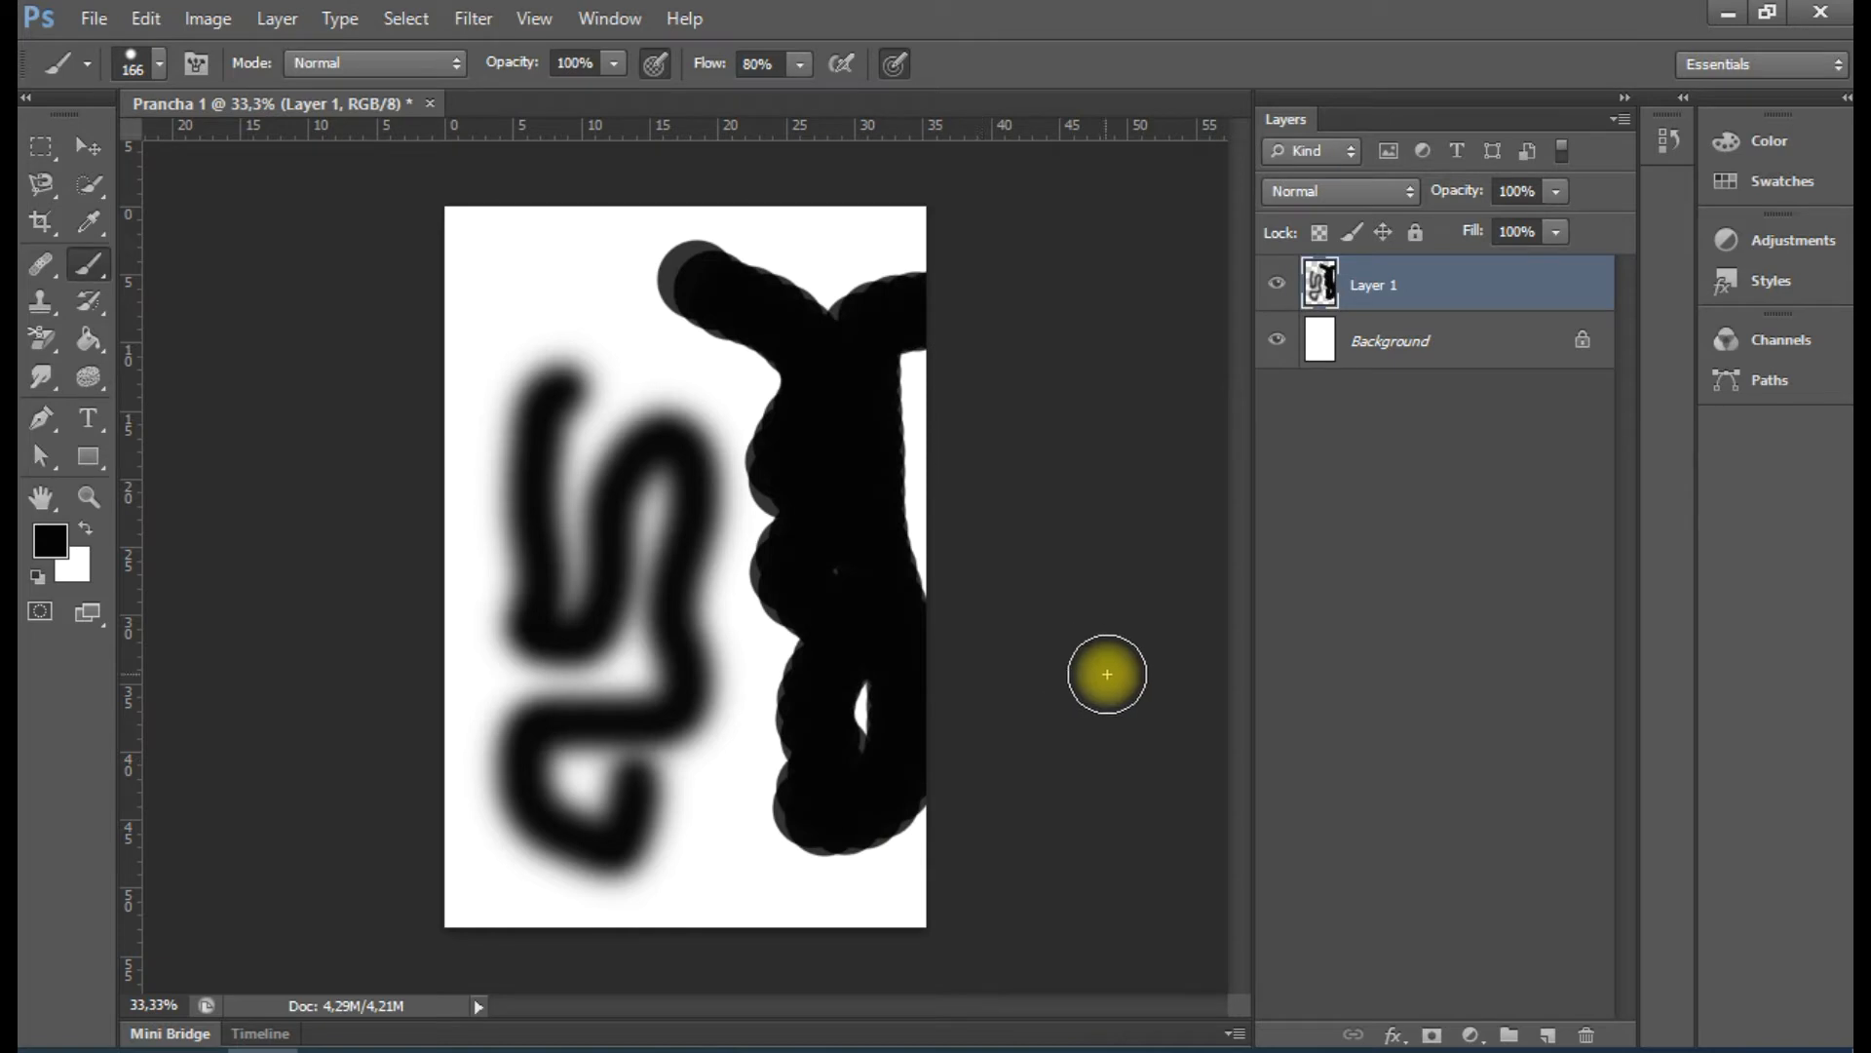
# Undo the hard-edged and soft test strokes to clear the layer
pyautogui.hotkey('ctrl', 'z')
pyautogui.hotkey('ctrl', 'z')
pyautogui.hotkey('ctrl', 'z')
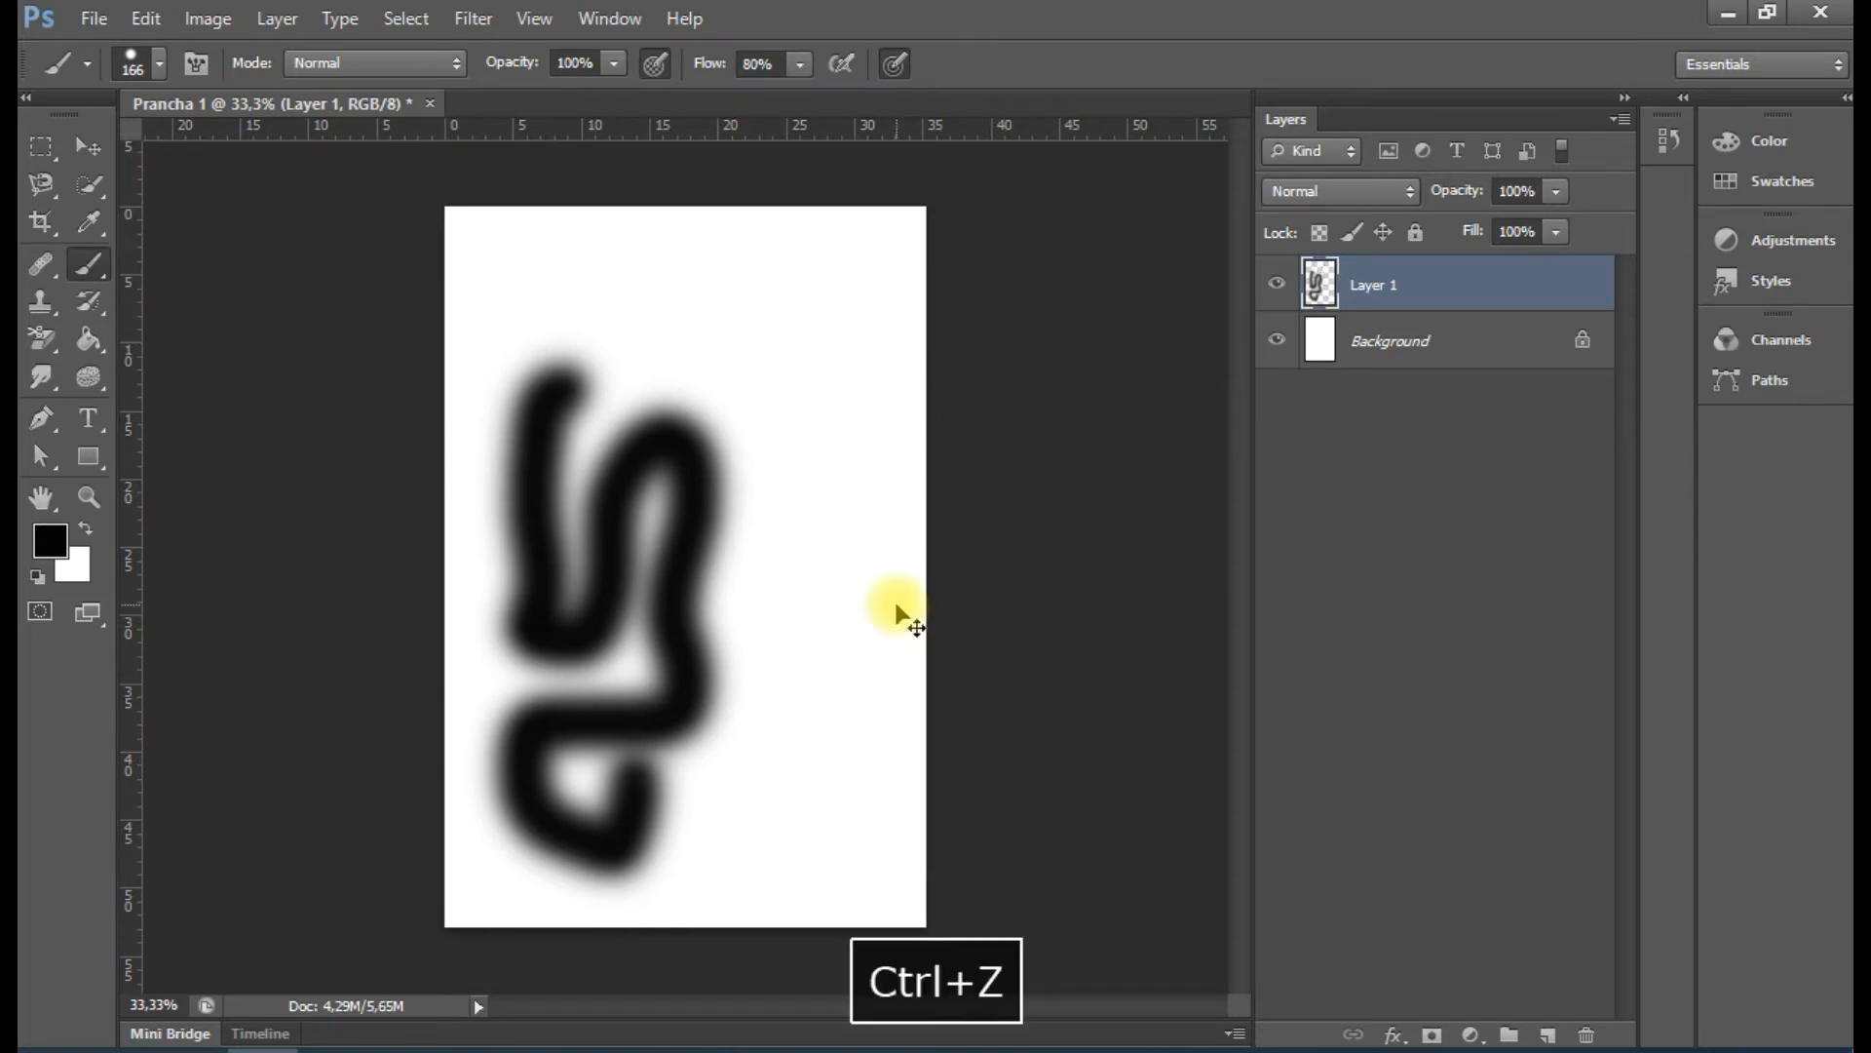
pyautogui.hotkey('ctrl', 'alt', 'z')
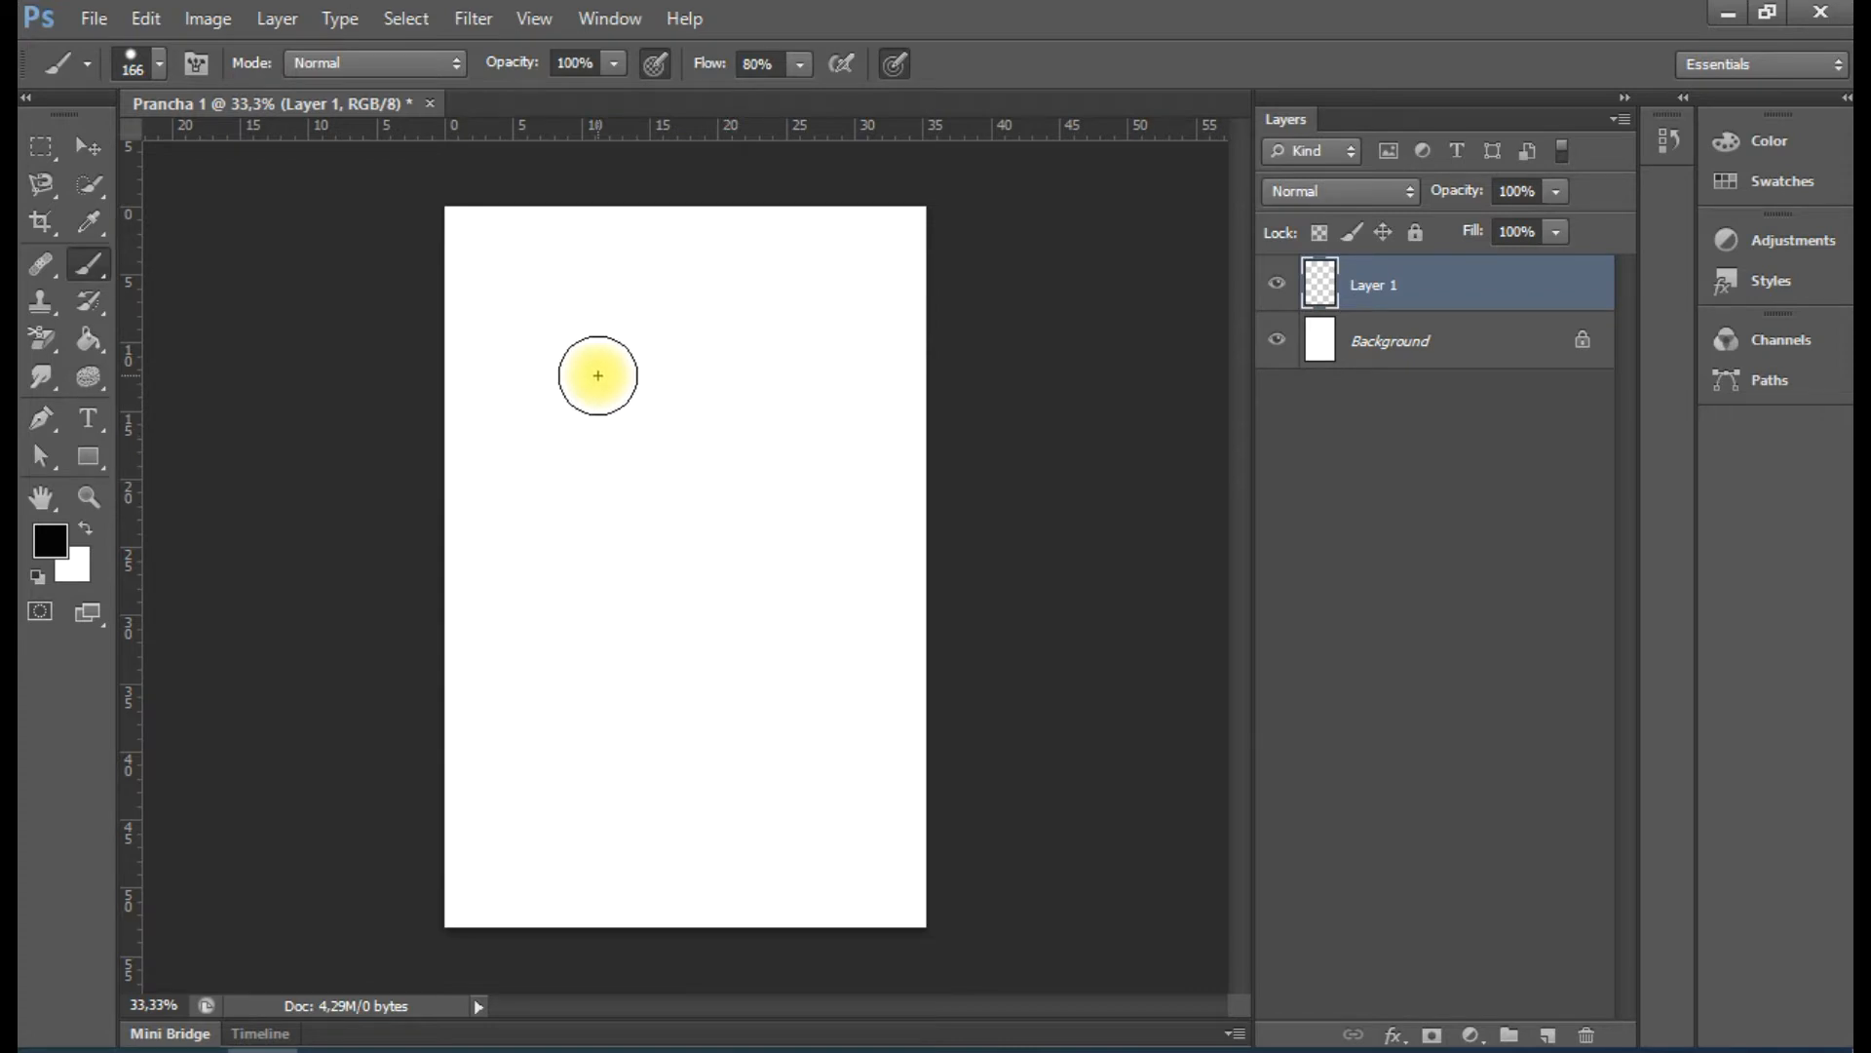
# Choose the soft round brush preset at 166 px with 0% hardness
pyautogui.rightClick(723, 388)
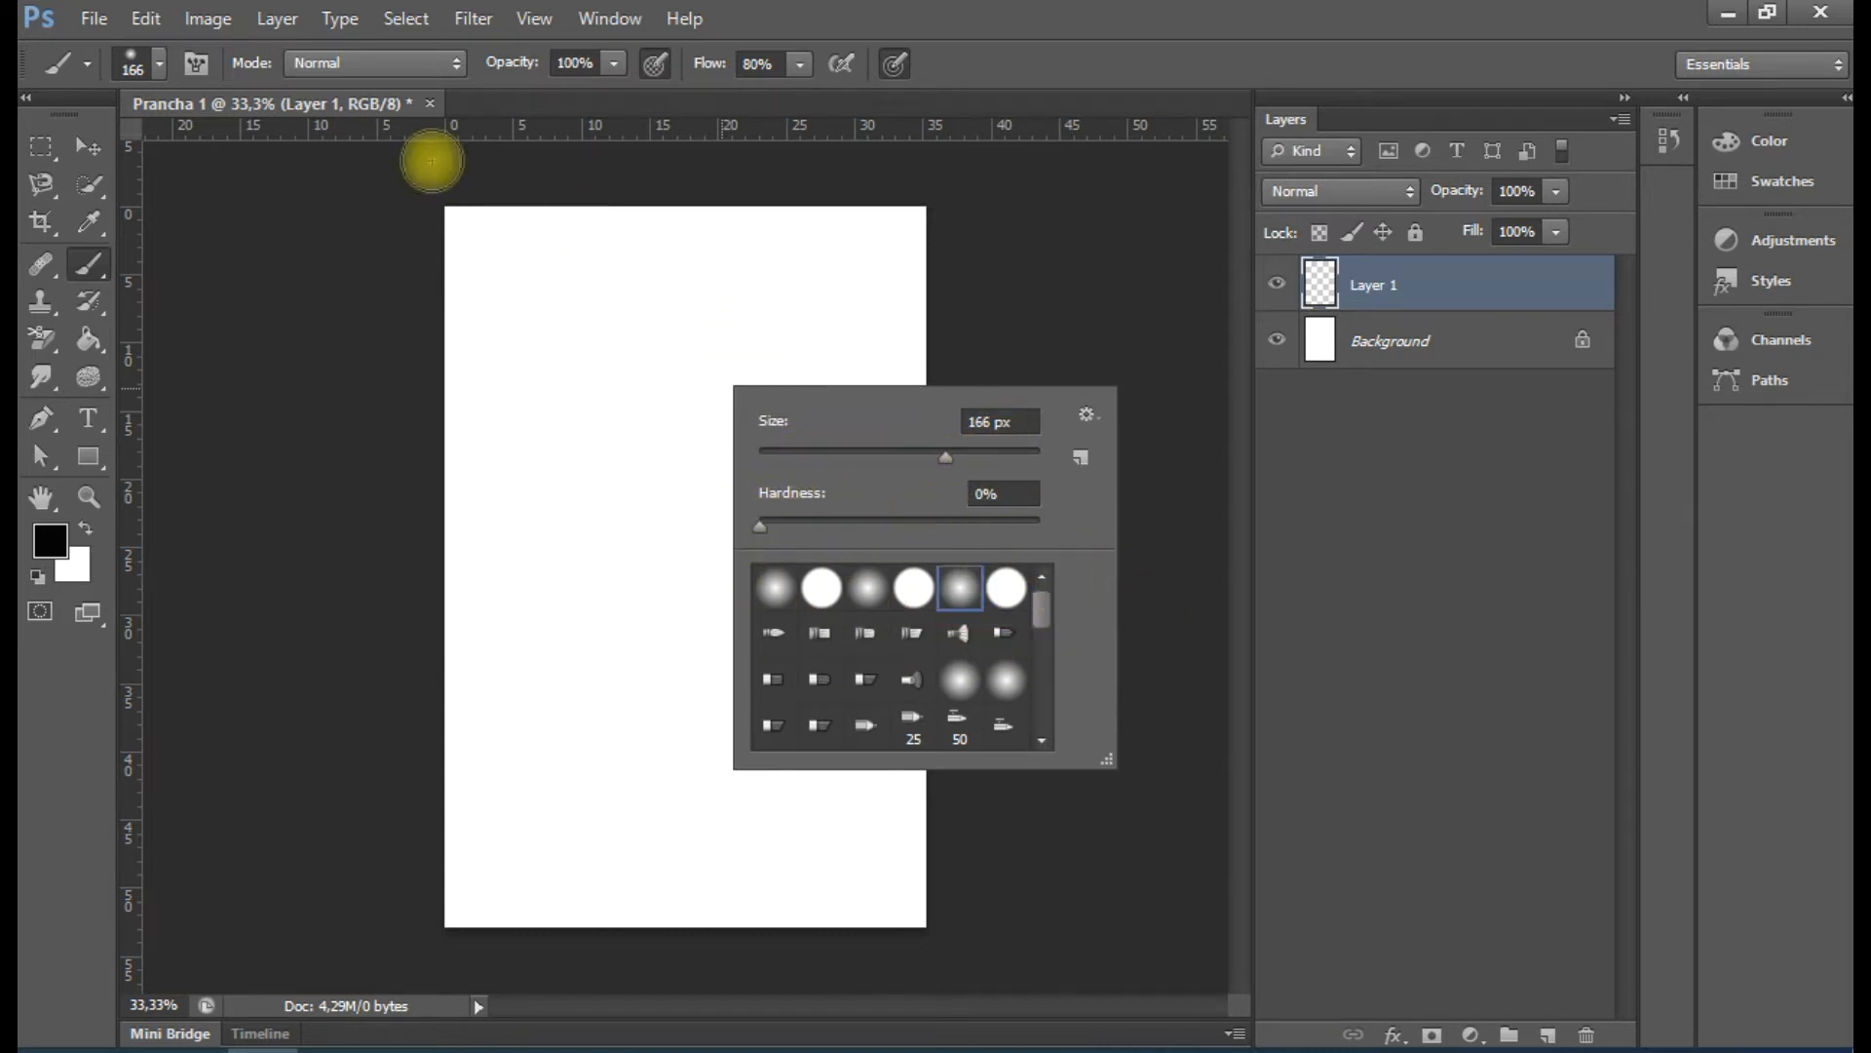
pyautogui.click(156, 68)
pyautogui.click(156, 68)
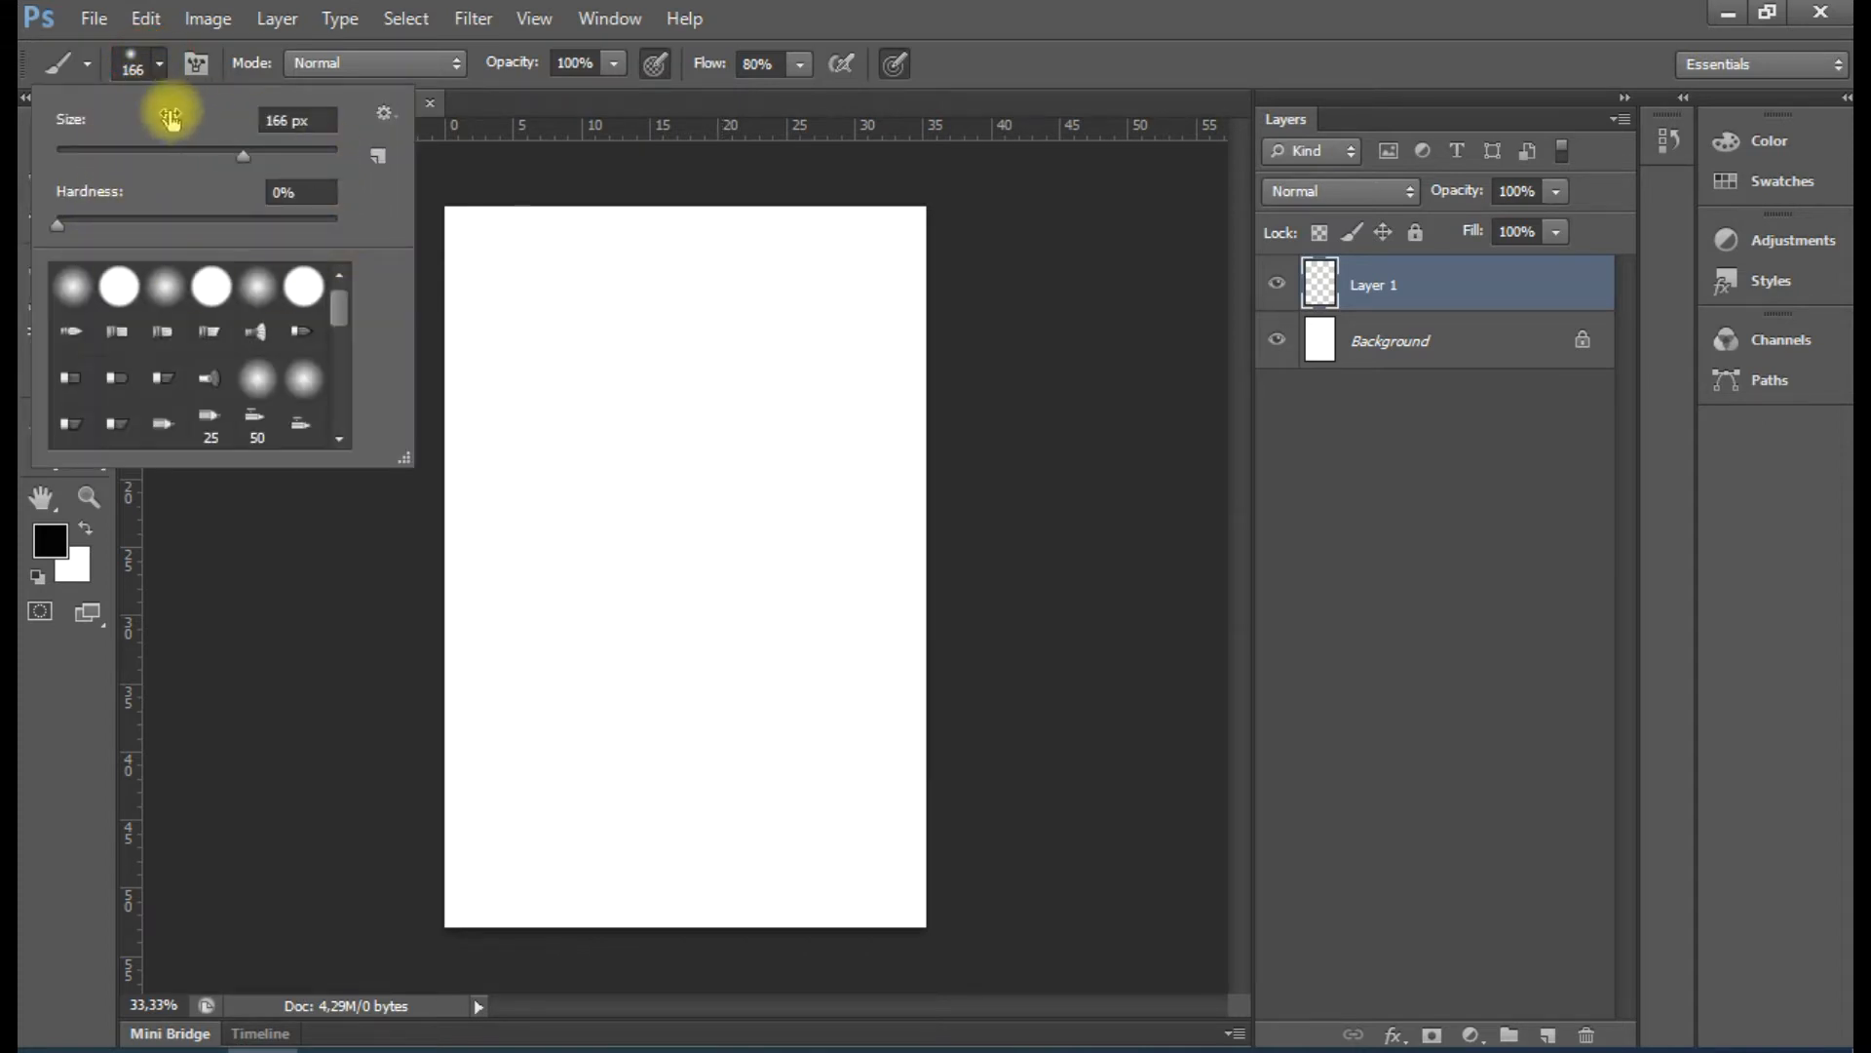
pyautogui.click(260, 293)
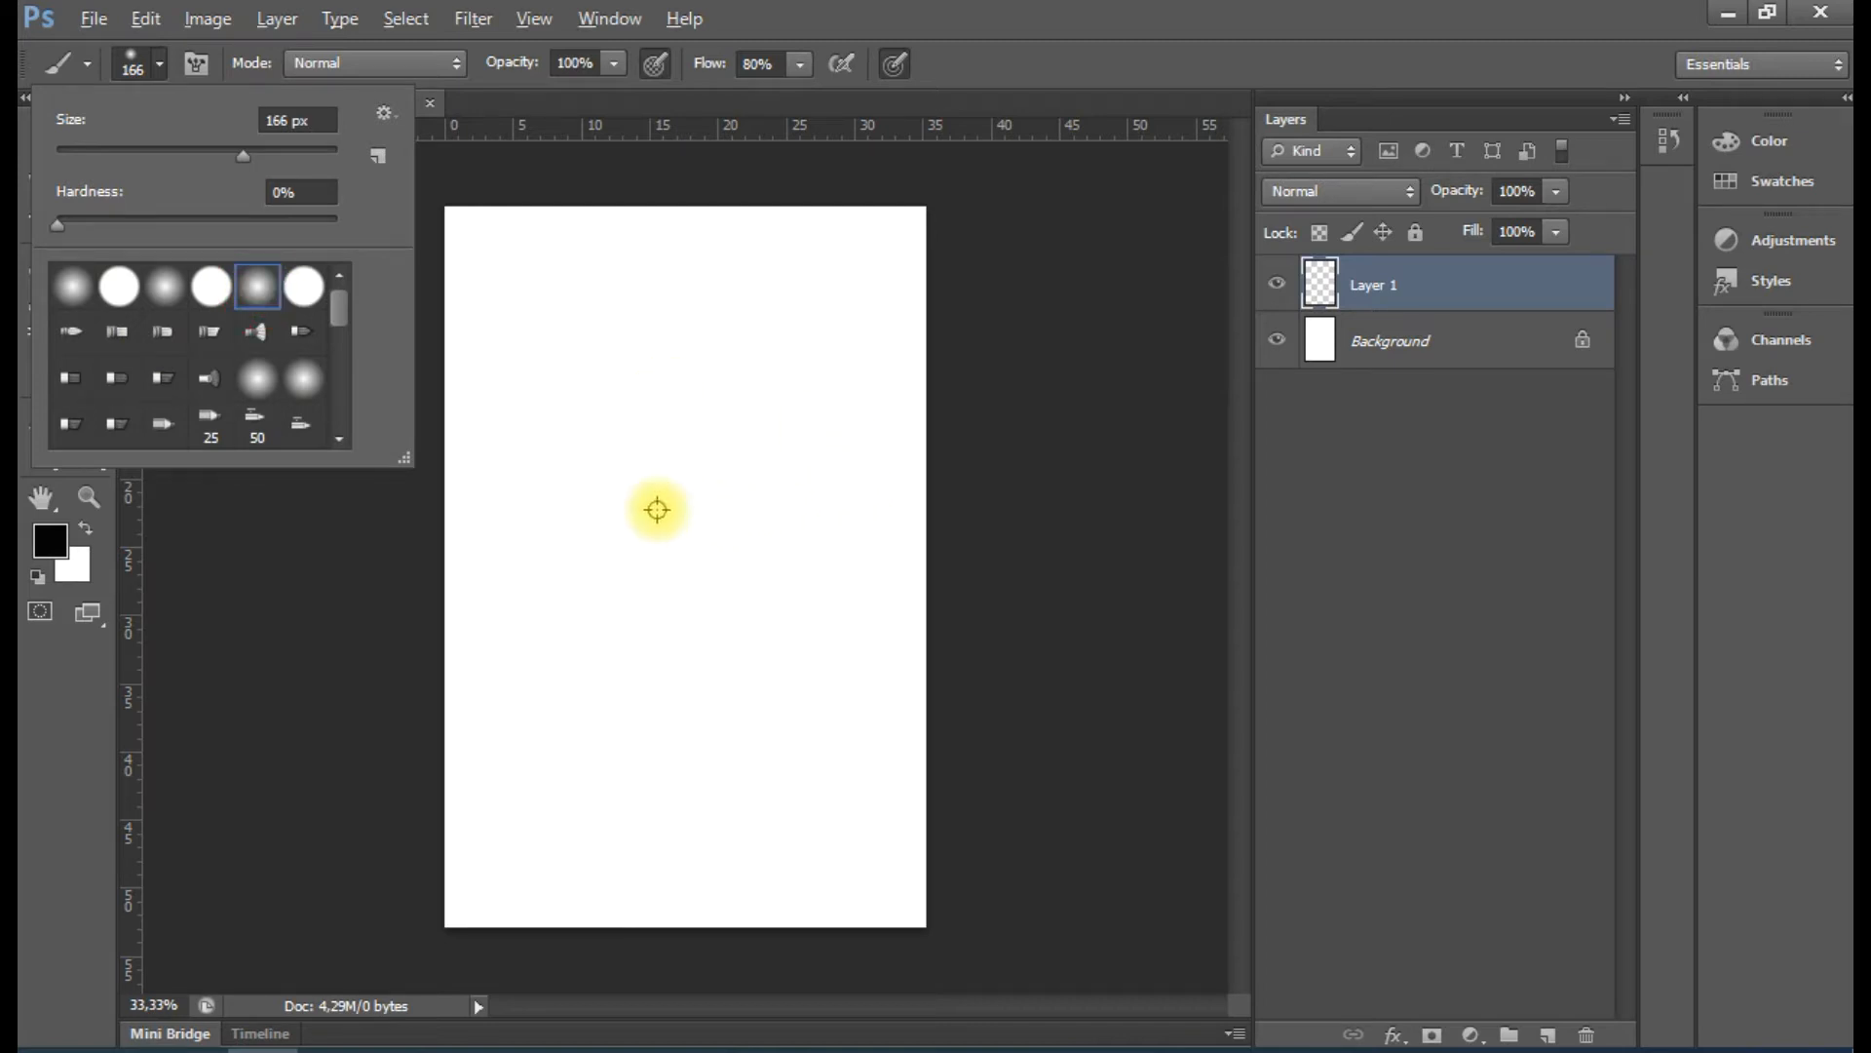
# Resize the brush interactively on the canvas, first to 538 px and finally down to about 244 px
pyautogui.click(656, 507)
pyautogui.moveTo(656, 507)
pyautogui.mouseDown()
pyautogui.moveTo(827, 507)
pyautogui.moveTo(727, 510)
pyautogui.moveTo(933, 534)
pyautogui.moveTo(665, 538)
pyautogui.moveTo(861, 541)
pyautogui.moveTo(691, 535)
pyautogui.moveTo(794, 538)
pyautogui.moveTo(697, 538)
pyautogui.moveTo(756, 541)
pyautogui.moveTo(775, 304)
pyautogui.moveTo(740, 760)
pyautogui.moveTo(716, 262)
pyautogui.moveTo(656, 807)
pyautogui.moveTo(614, 494)
pyautogui.moveTo(619, 176)
pyautogui.mouseUp()
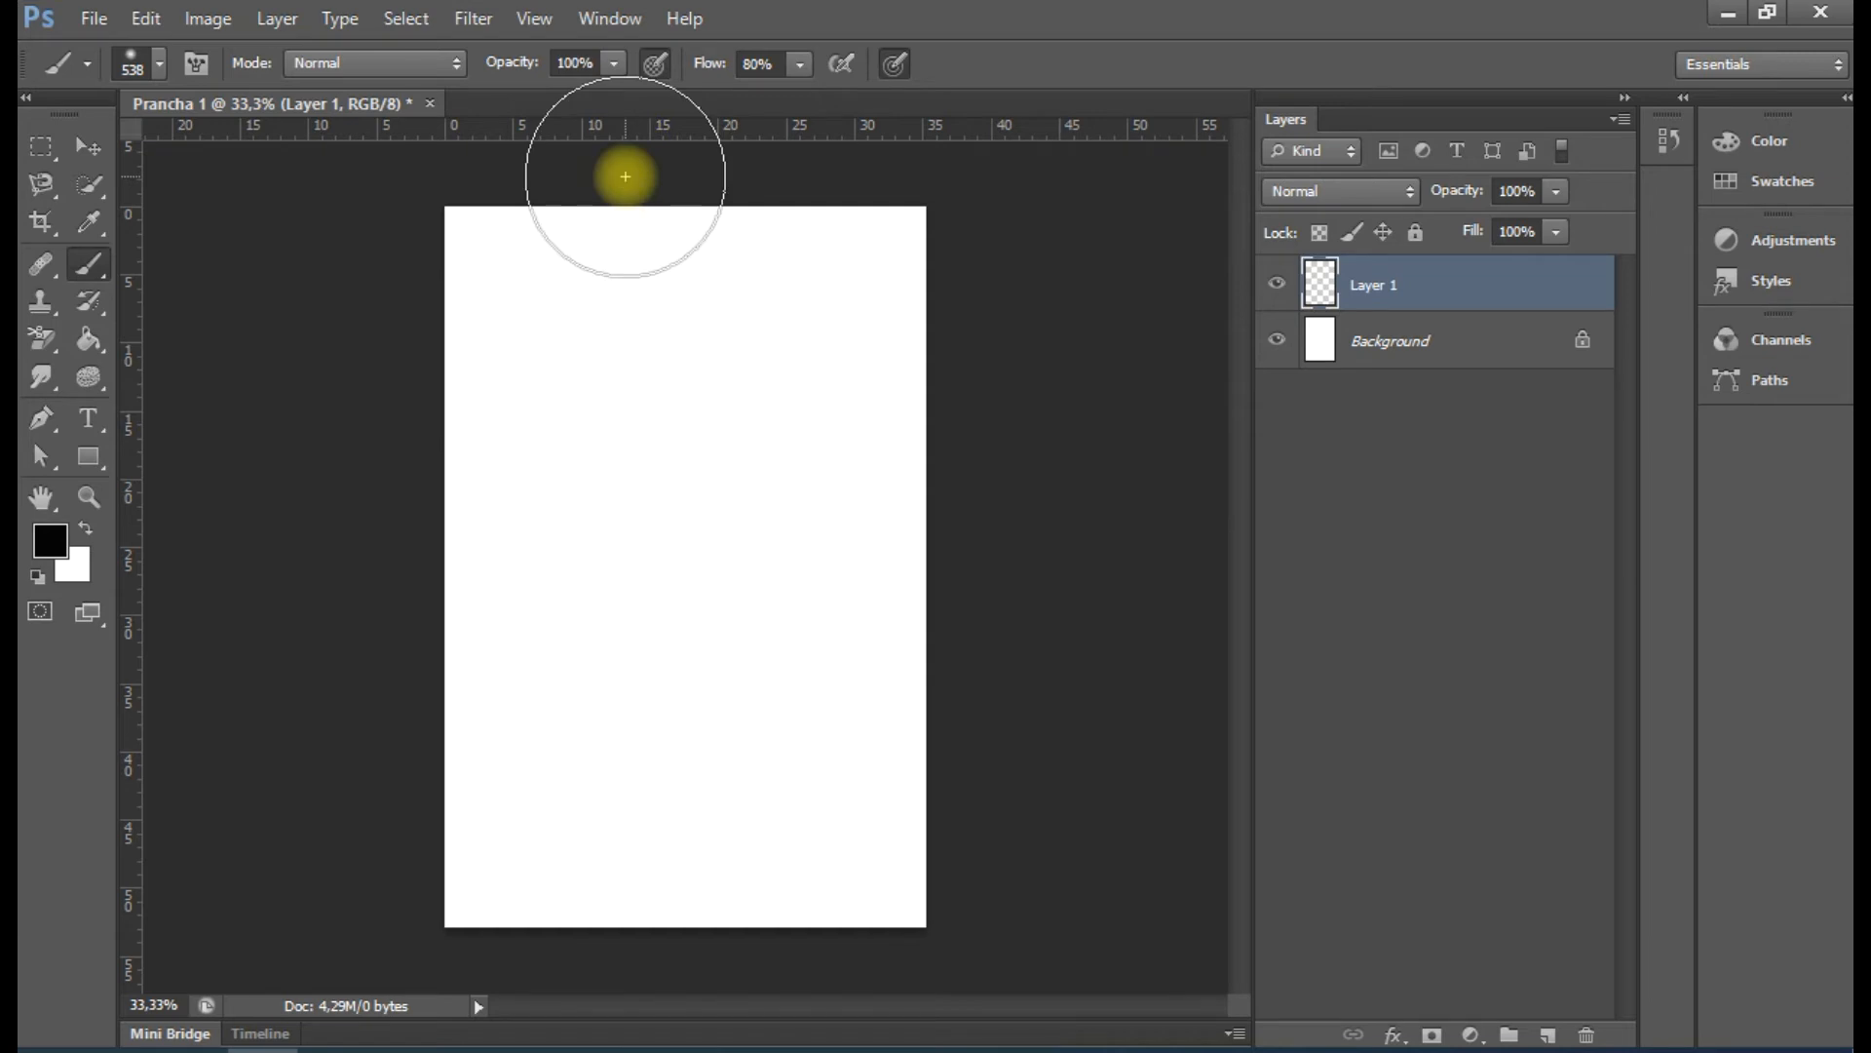
pyautogui.moveTo(600, 501)
pyautogui.mouseDown()
pyautogui.moveTo(702, 517)
pyautogui.moveTo(593, 530)
pyautogui.moveTo(484, 501)
pyautogui.moveTo(540, 503)
pyautogui.moveTo(507, 498)
pyautogui.mouseUp()
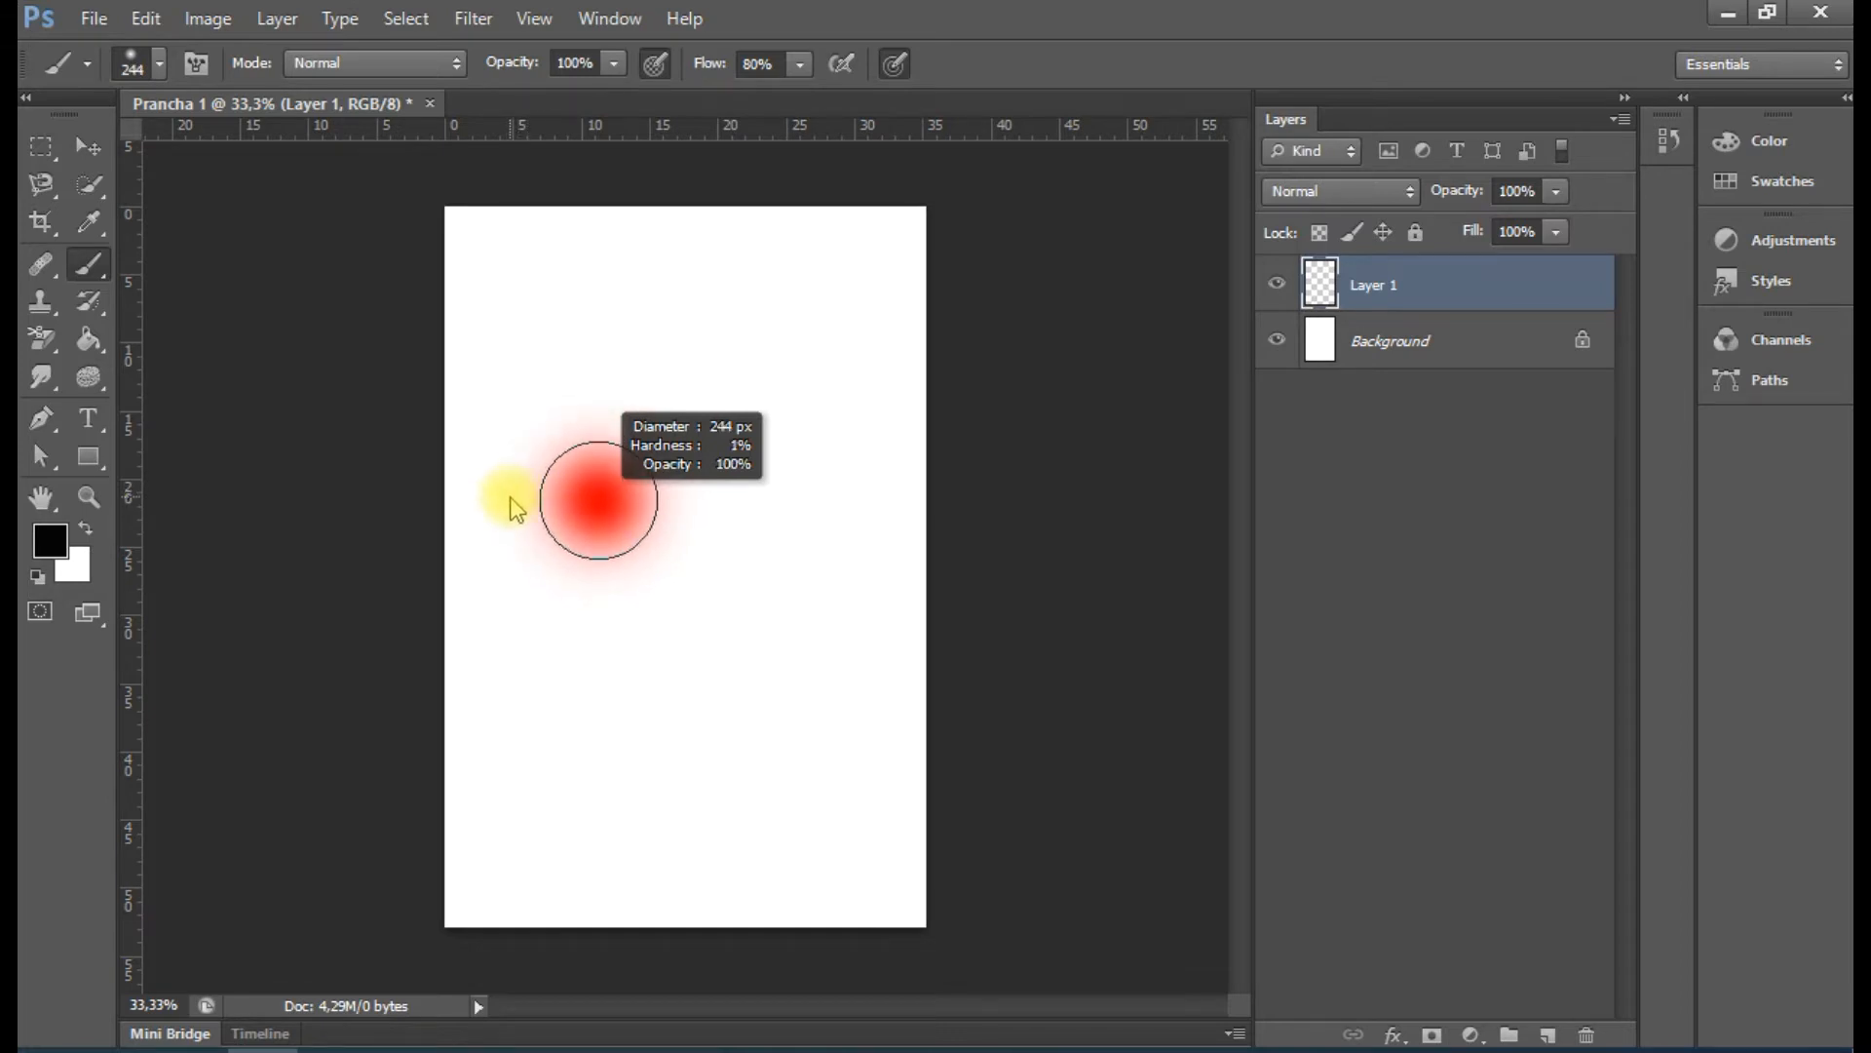
pyautogui.moveTo(517, 506); pyautogui.dragTo(502, 507)
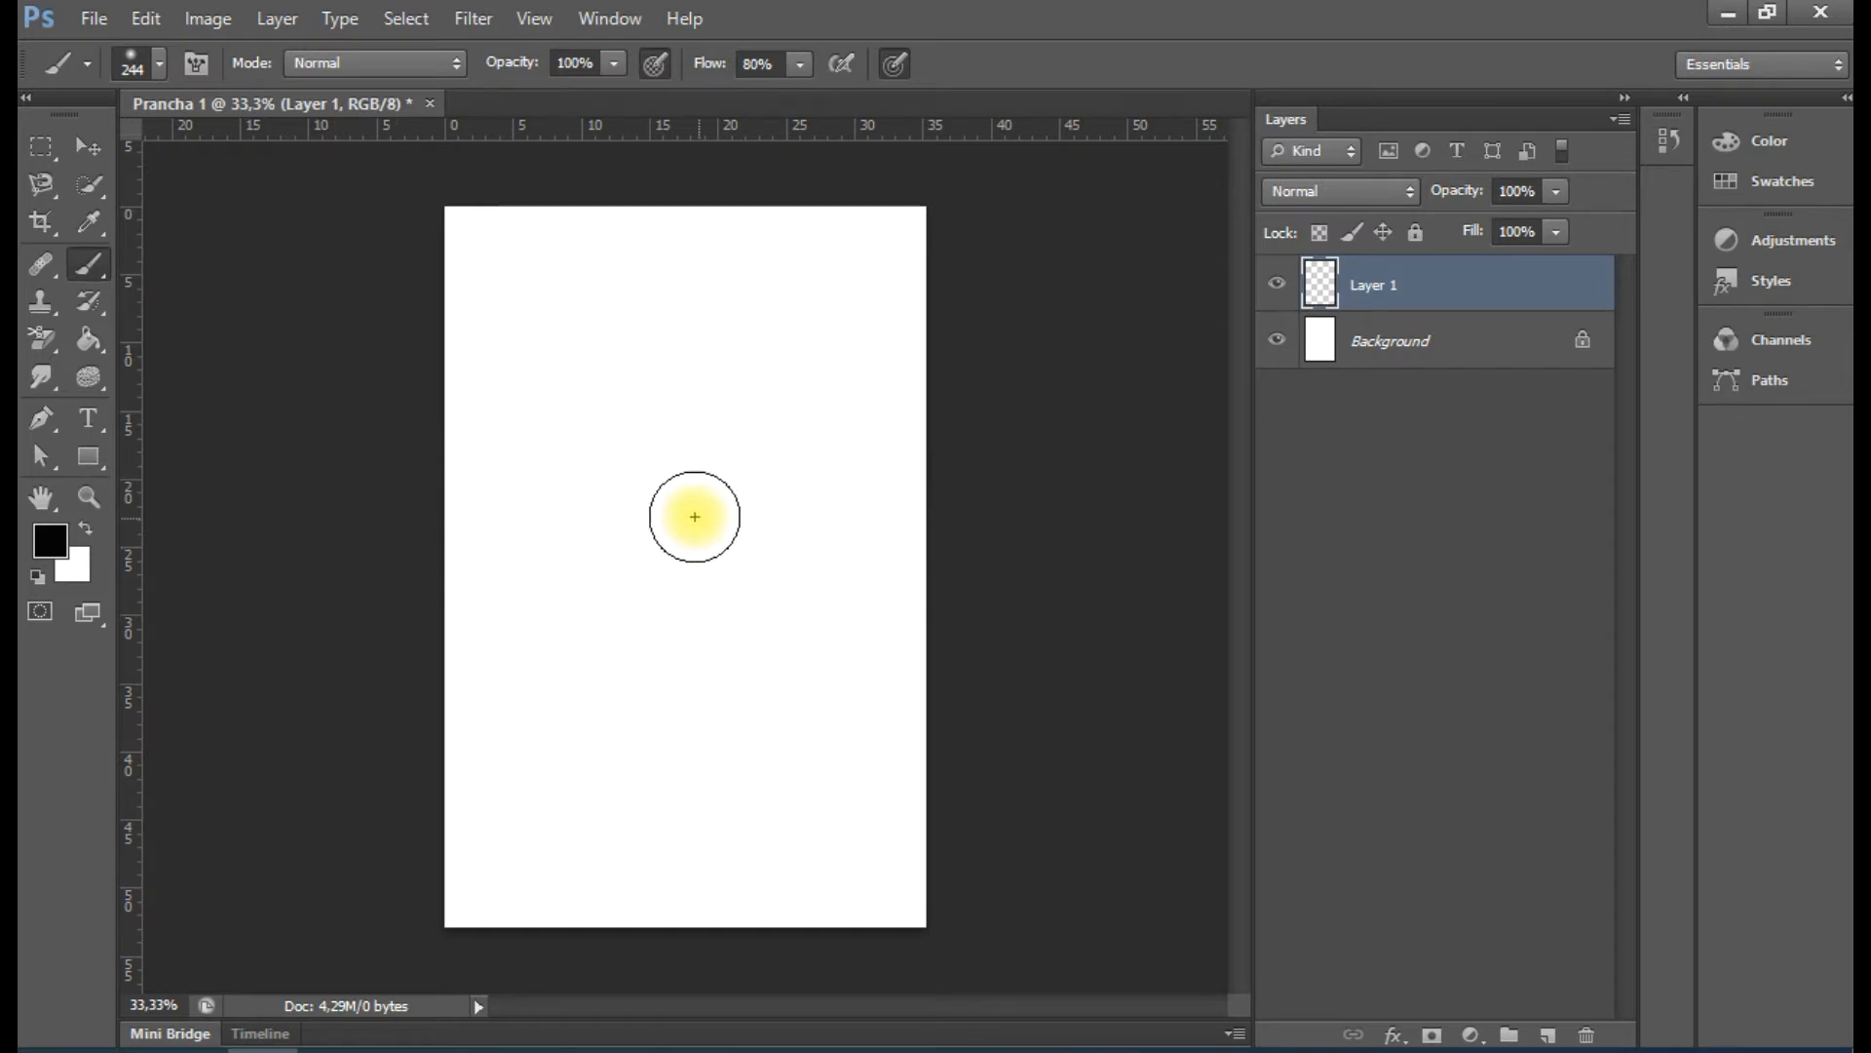
# Paint a soft black C-shaped test stroke in the middle of the canvas and undo it
pyautogui.moveTo(602, 493); pyautogui.dragTo(726, 390)
pyautogui.moveTo(579, 619); pyautogui.dragTo(721, 726)
pyautogui.moveTo(719, 572)
pyautogui.mouseDown()
pyautogui.moveTo(897, 588)
pyautogui.moveTo(765, 336)
pyautogui.moveTo(450, 479)
pyautogui.moveTo(792, 477)
pyautogui.moveTo(373, 707)
pyautogui.moveTo(521, 717)
pyautogui.mouseUp()
pyautogui.hotkey('ctrl', 'z')
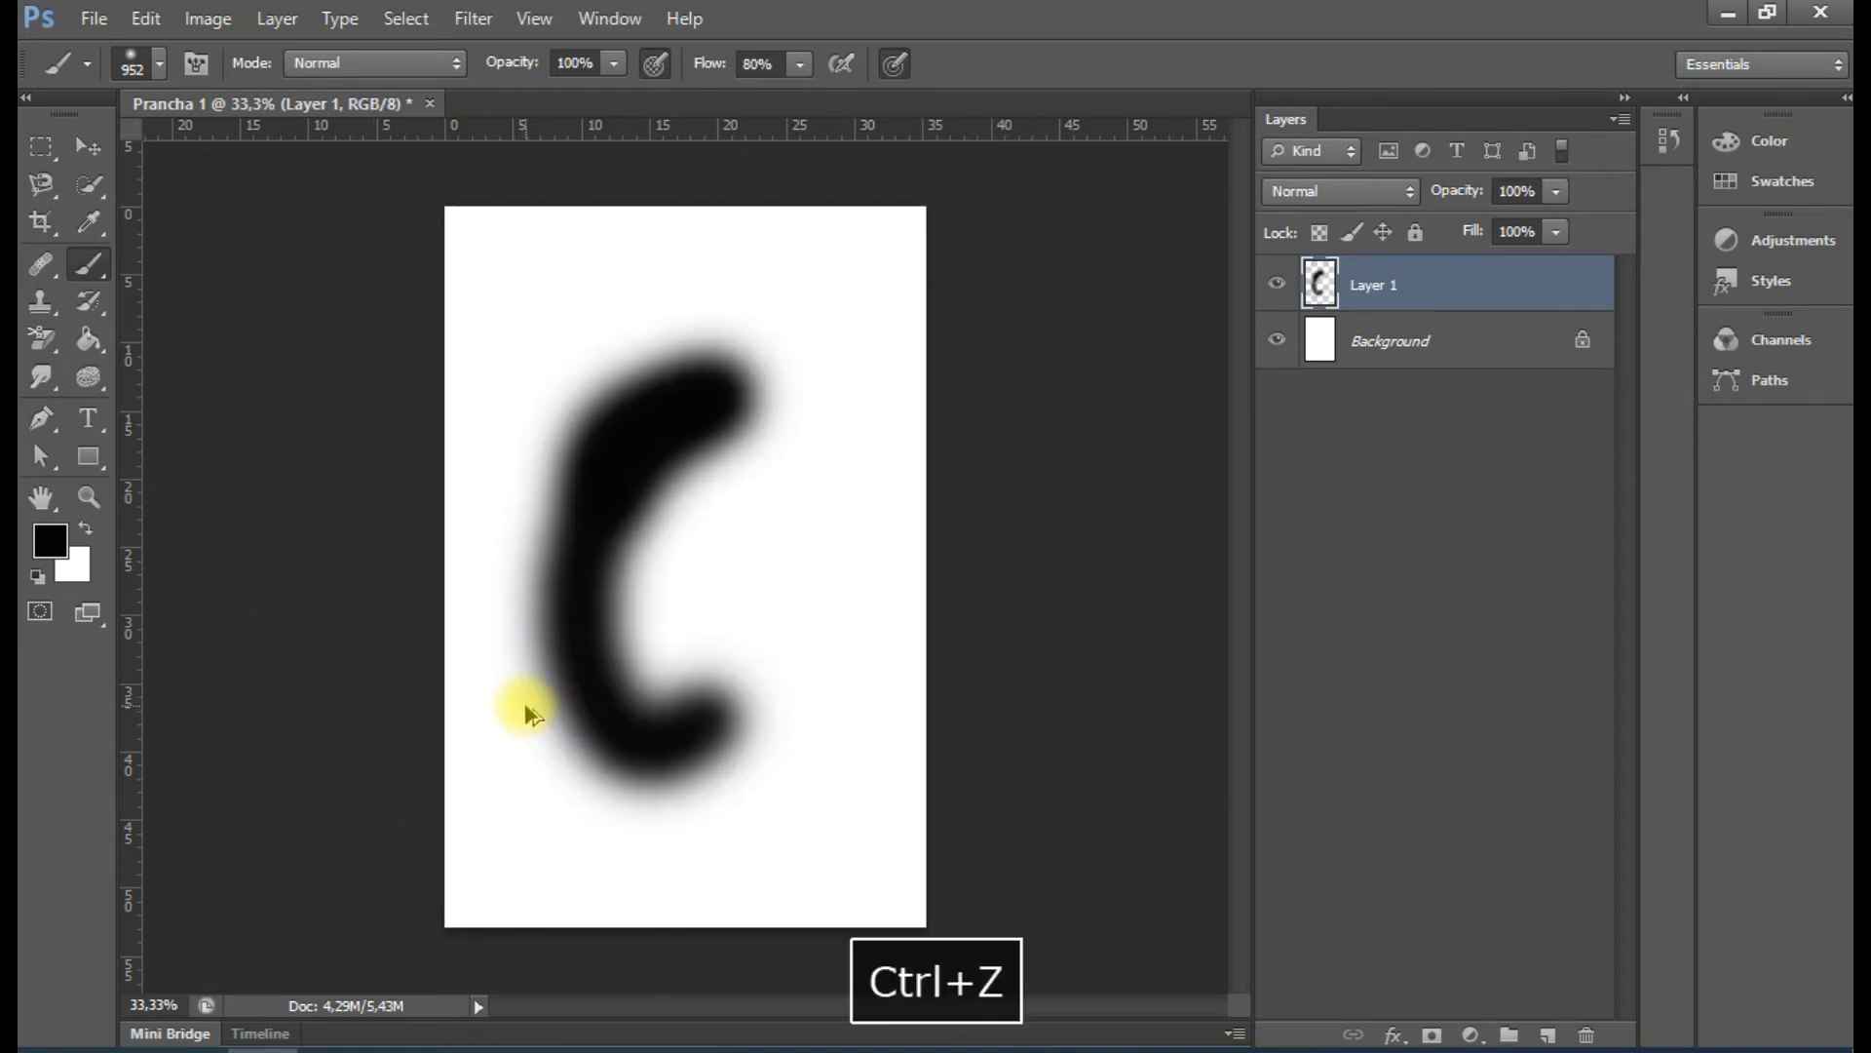
pyautogui.hotkey('ctrl', 'alt', 'z')
# Shrink the brush to about 166 px on the canvas and undo a diagonal test stroke made with it
pyautogui.moveTo(653, 540)
pyautogui.mouseDown()
pyautogui.moveTo(766, 558)
pyautogui.moveTo(459, 615)
pyautogui.moveTo(492, 616)
pyautogui.mouseUp()
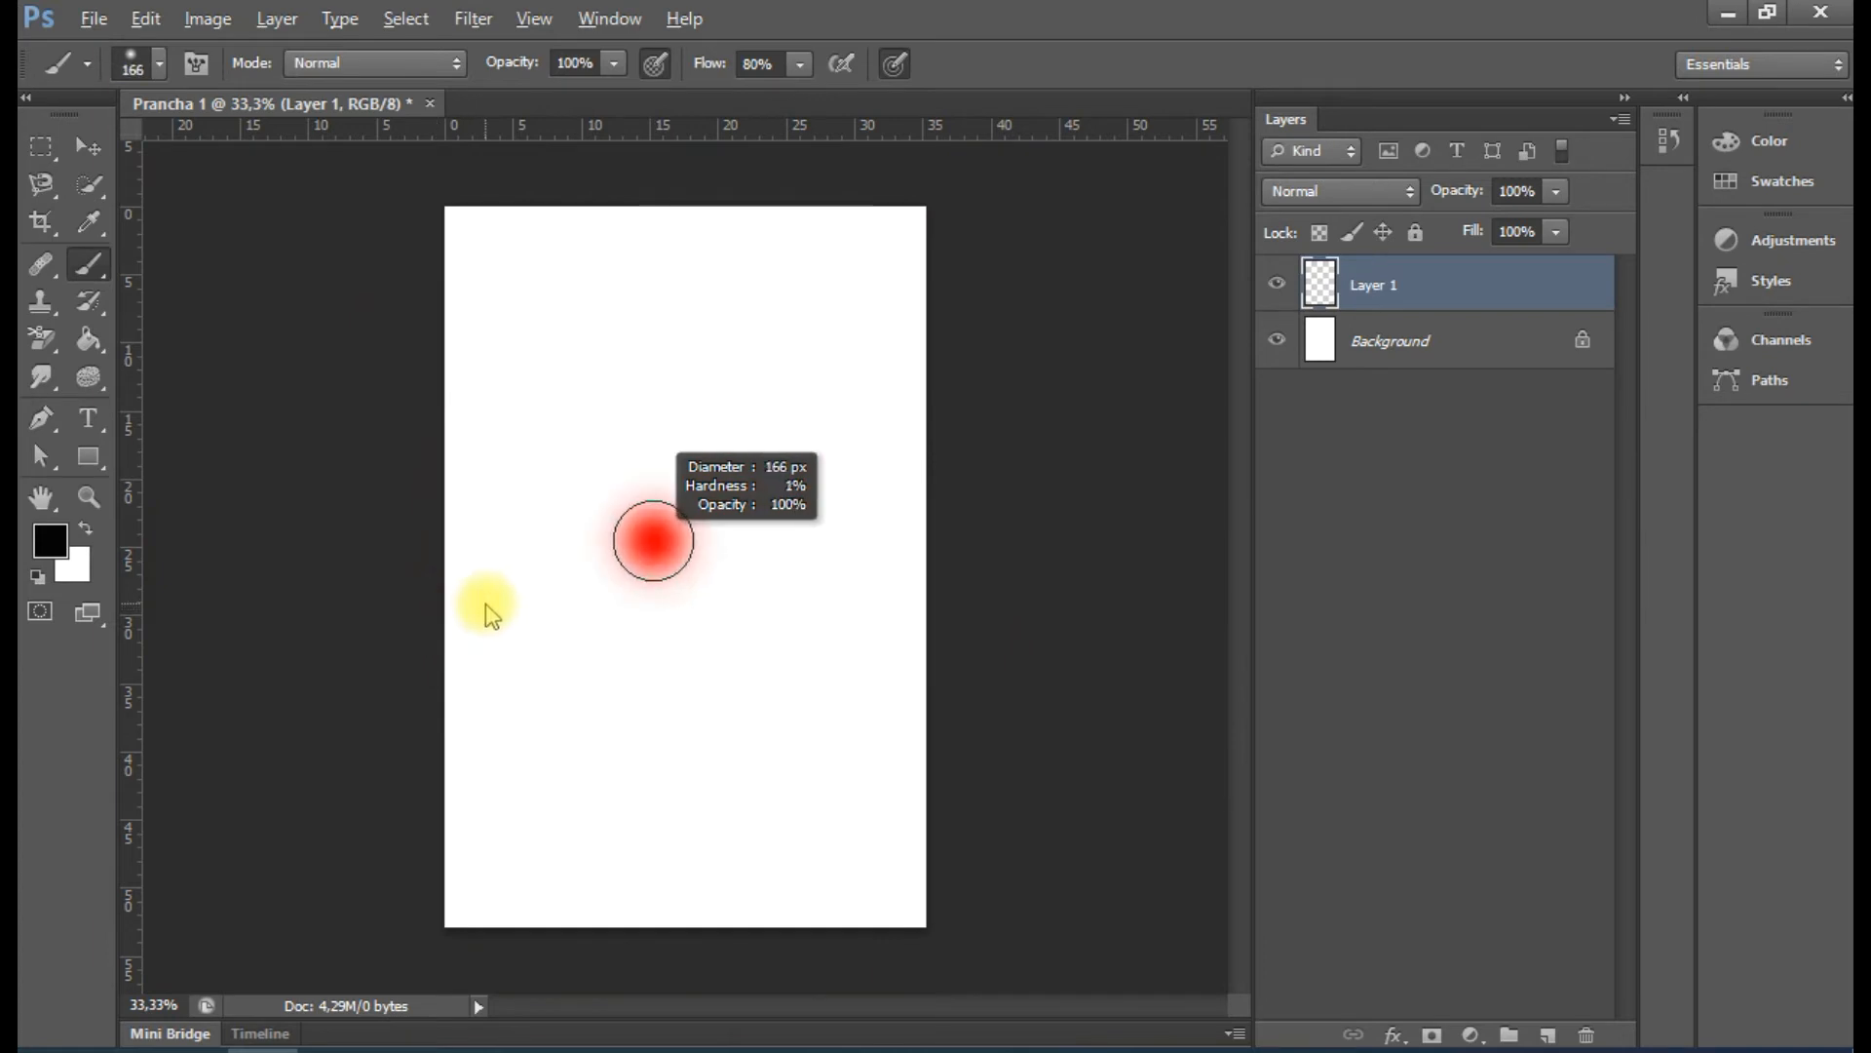
pyautogui.moveTo(575, 570)
pyautogui.mouseDown()
pyautogui.moveTo(627, 380)
pyautogui.moveTo(685, 698)
pyautogui.moveTo(578, 412)
pyautogui.moveTo(807, 309)
pyautogui.moveTo(886, 321)
pyautogui.moveTo(870, 369)
pyautogui.mouseUp()
pyautogui.hotkey('ctrl', 'z')
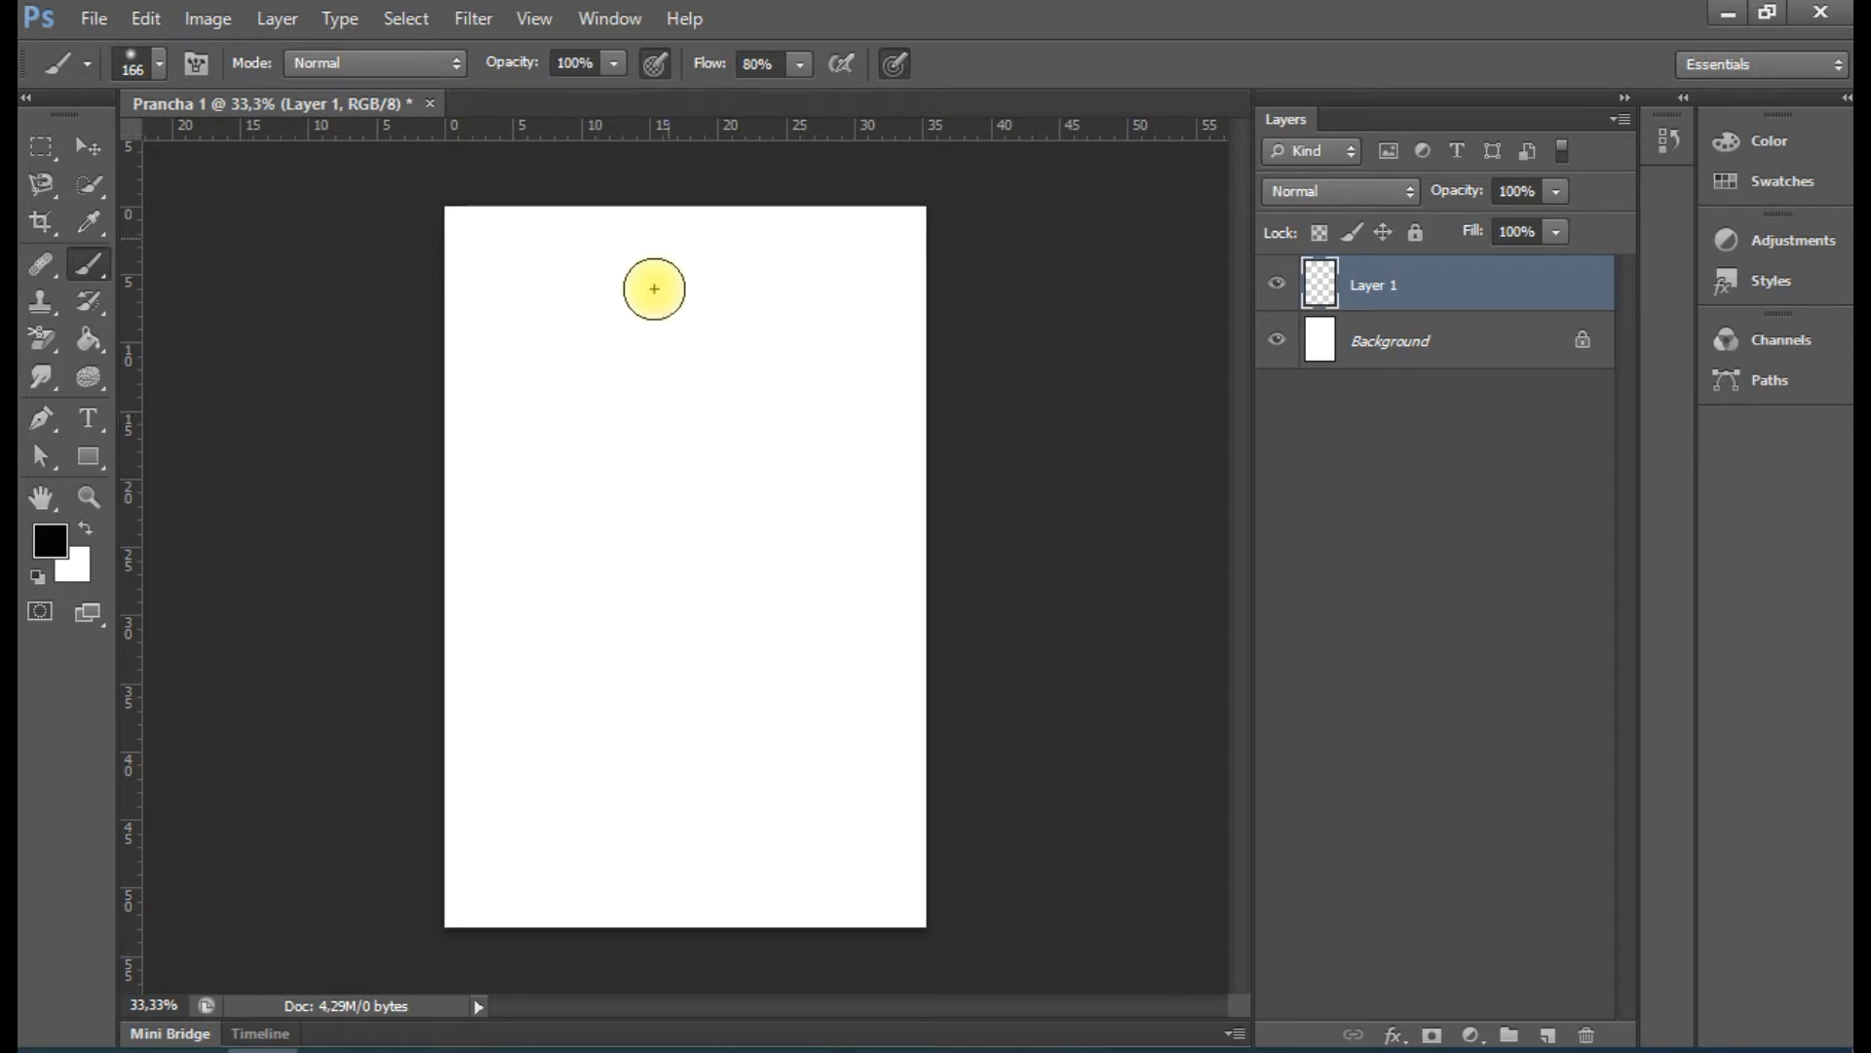
# Resize the brush to 208 px on the canvas, then paint two soft black curved test strokes and undo them
pyautogui.keyDown('alt'); pyautogui.rightClick(533, 323); pyautogui.keyUp('alt')
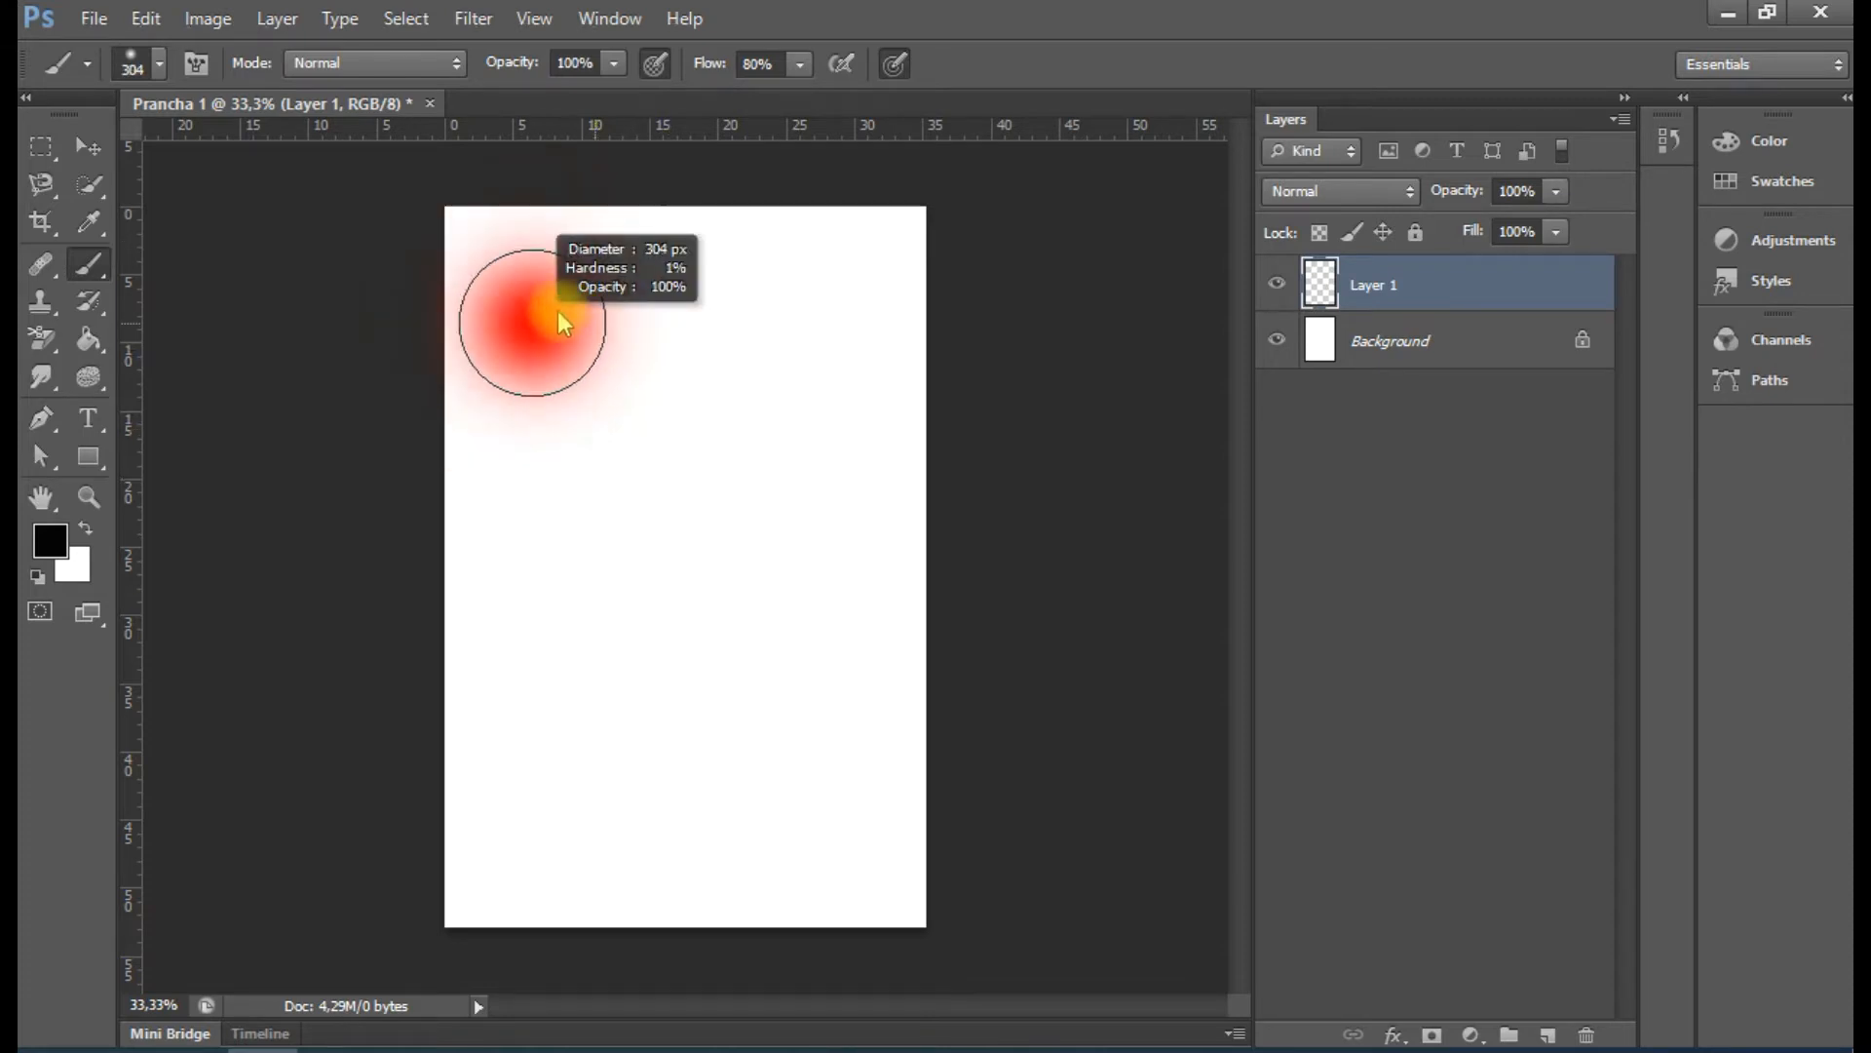
pyautogui.moveTo(531, 303)
pyautogui.mouseDown()
pyautogui.moveTo(823, 450)
pyautogui.moveTo(797, 515)
pyautogui.mouseUp()
pyautogui.moveTo(556, 451)
pyautogui.mouseDown()
pyautogui.moveTo(774, 619)
pyautogui.moveTo(969, 676)
pyautogui.mouseUp()
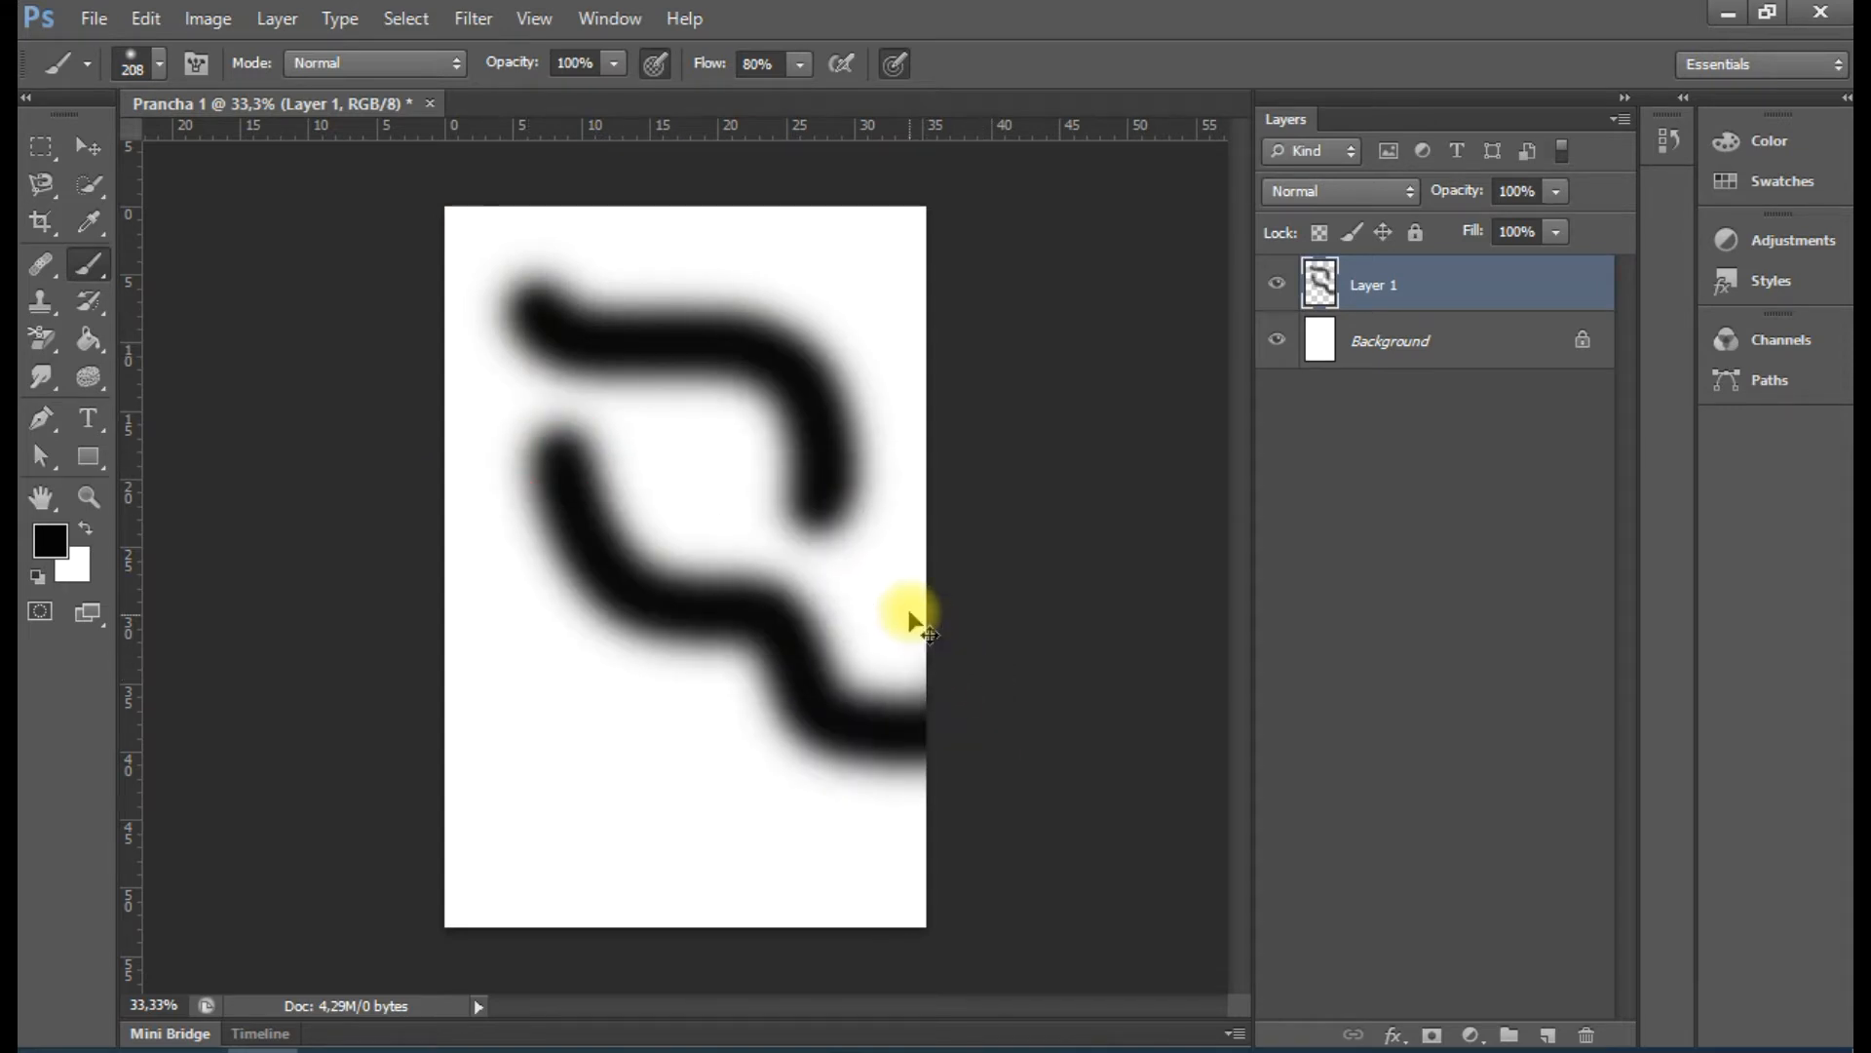
pyautogui.hotkey('ctrl', 'z')
pyautogui.hotkey('ctrl', 'alt', 'z')
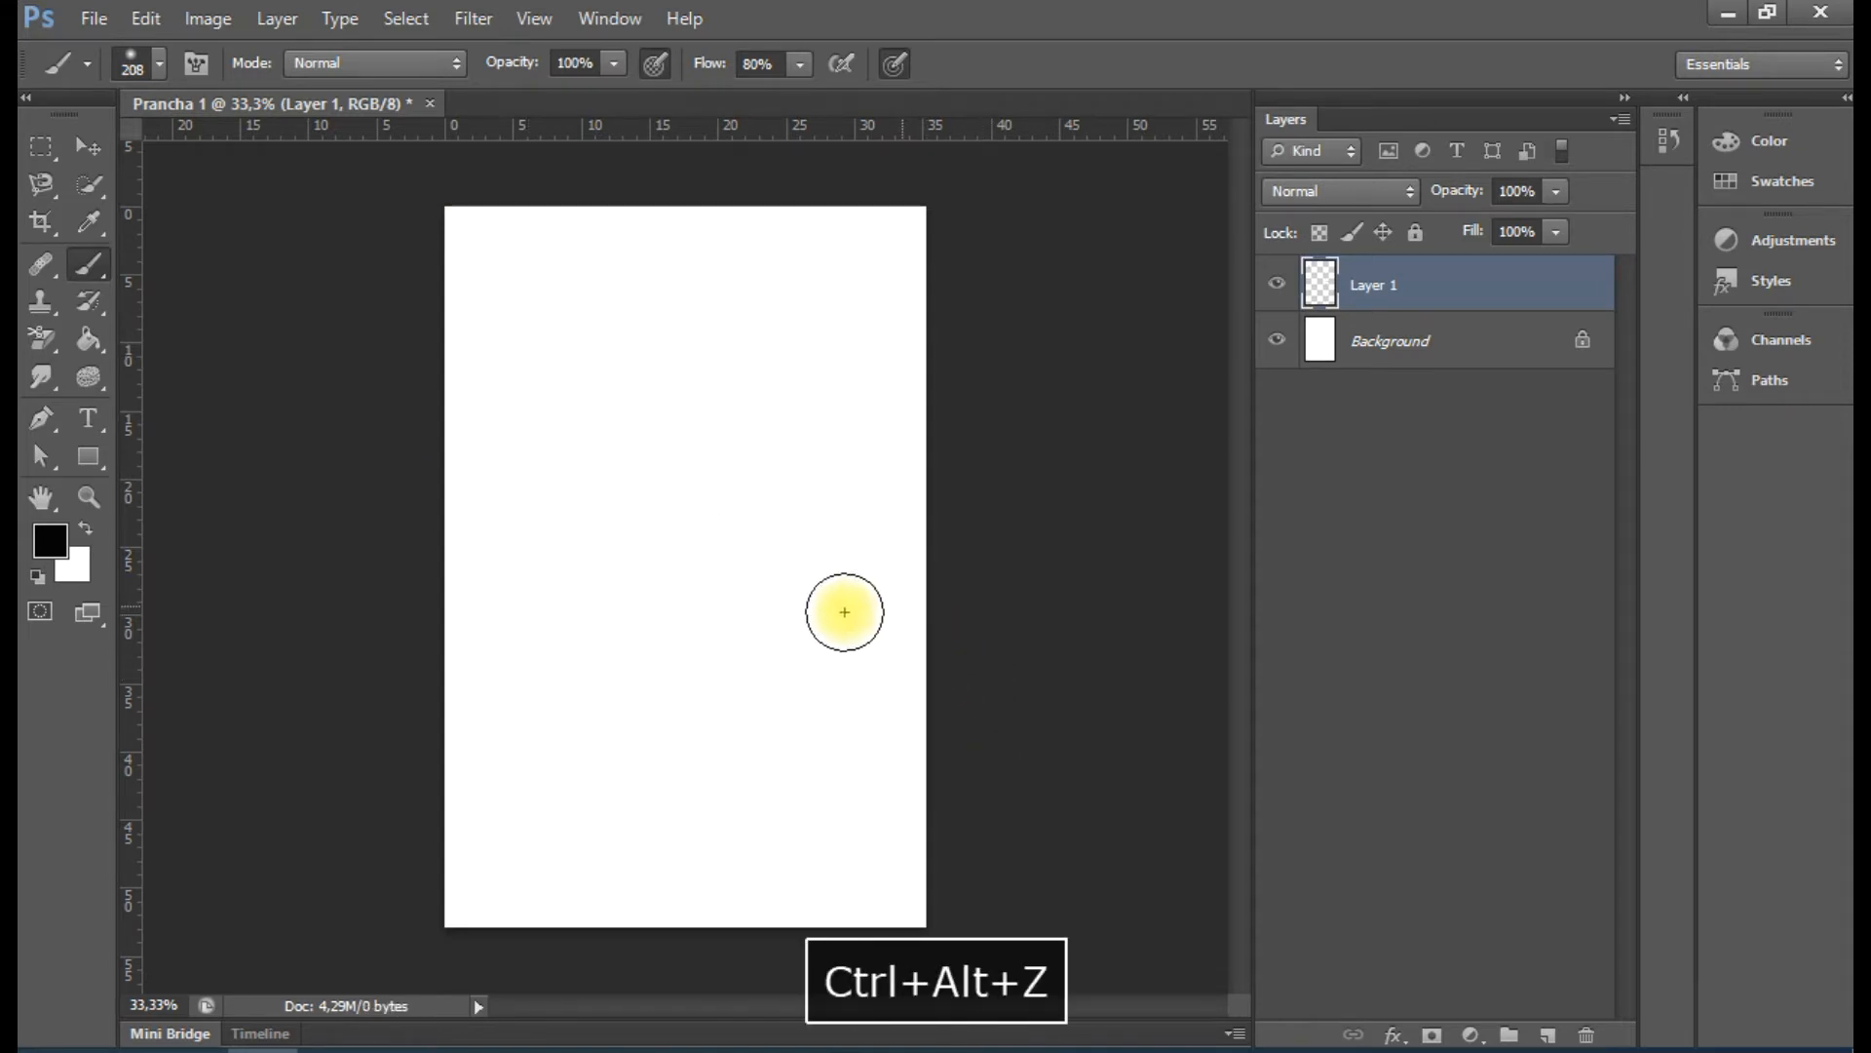
# Paint three soft black wavy strokes running diagonally down the canvas on Layer 1
pyautogui.moveTo(492, 278)
pyautogui.mouseDown()
pyautogui.moveTo(572, 301)
pyautogui.moveTo(787, 441)
pyautogui.mouseUp()
pyautogui.moveTo(510, 384); pyautogui.dragTo(792, 563)
pyautogui.moveTo(876, 721); pyautogui.dragTo(856, 780)
pyautogui.moveTo(543, 577)
pyautogui.mouseDown()
pyautogui.moveTo(696, 759)
pyautogui.moveTo(715, 869)
pyautogui.mouseUp()
# Rename the painted layer as Pincel Brush and deselect it
pyautogui.click(1378, 289)
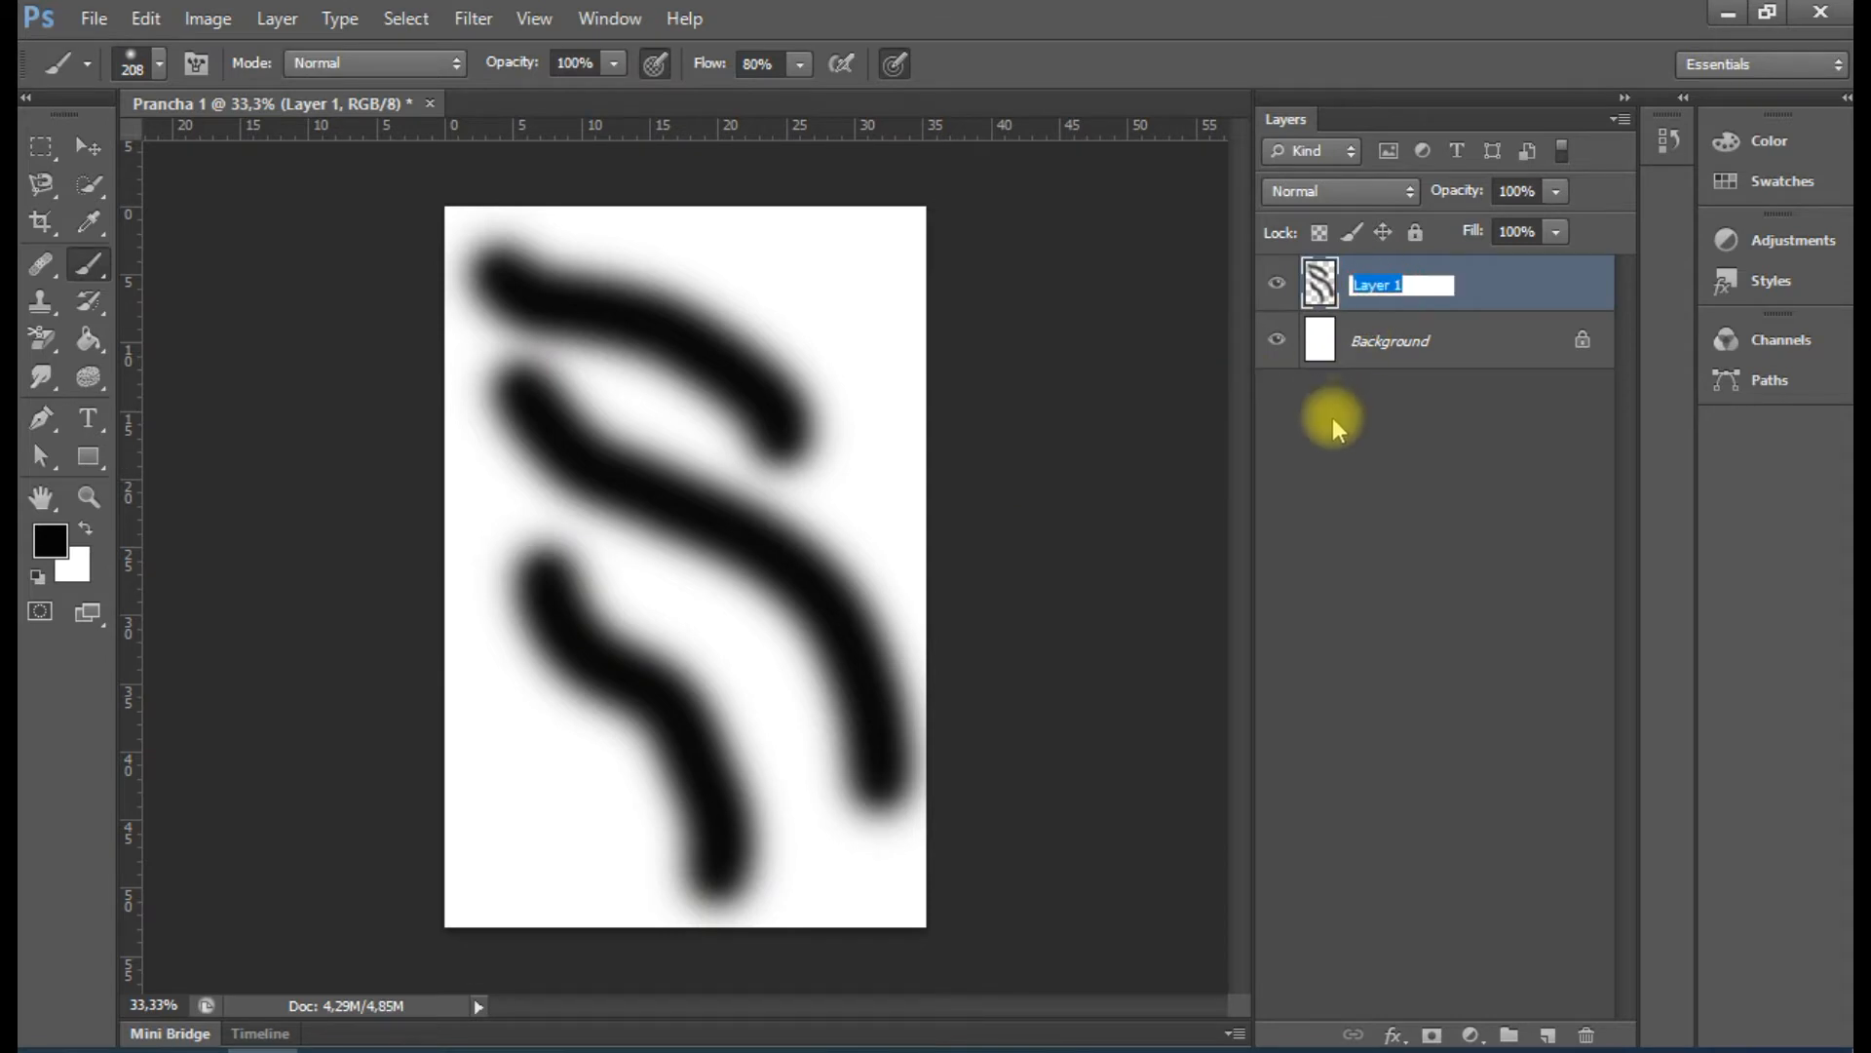
pyautogui.write('Pincel Brush')
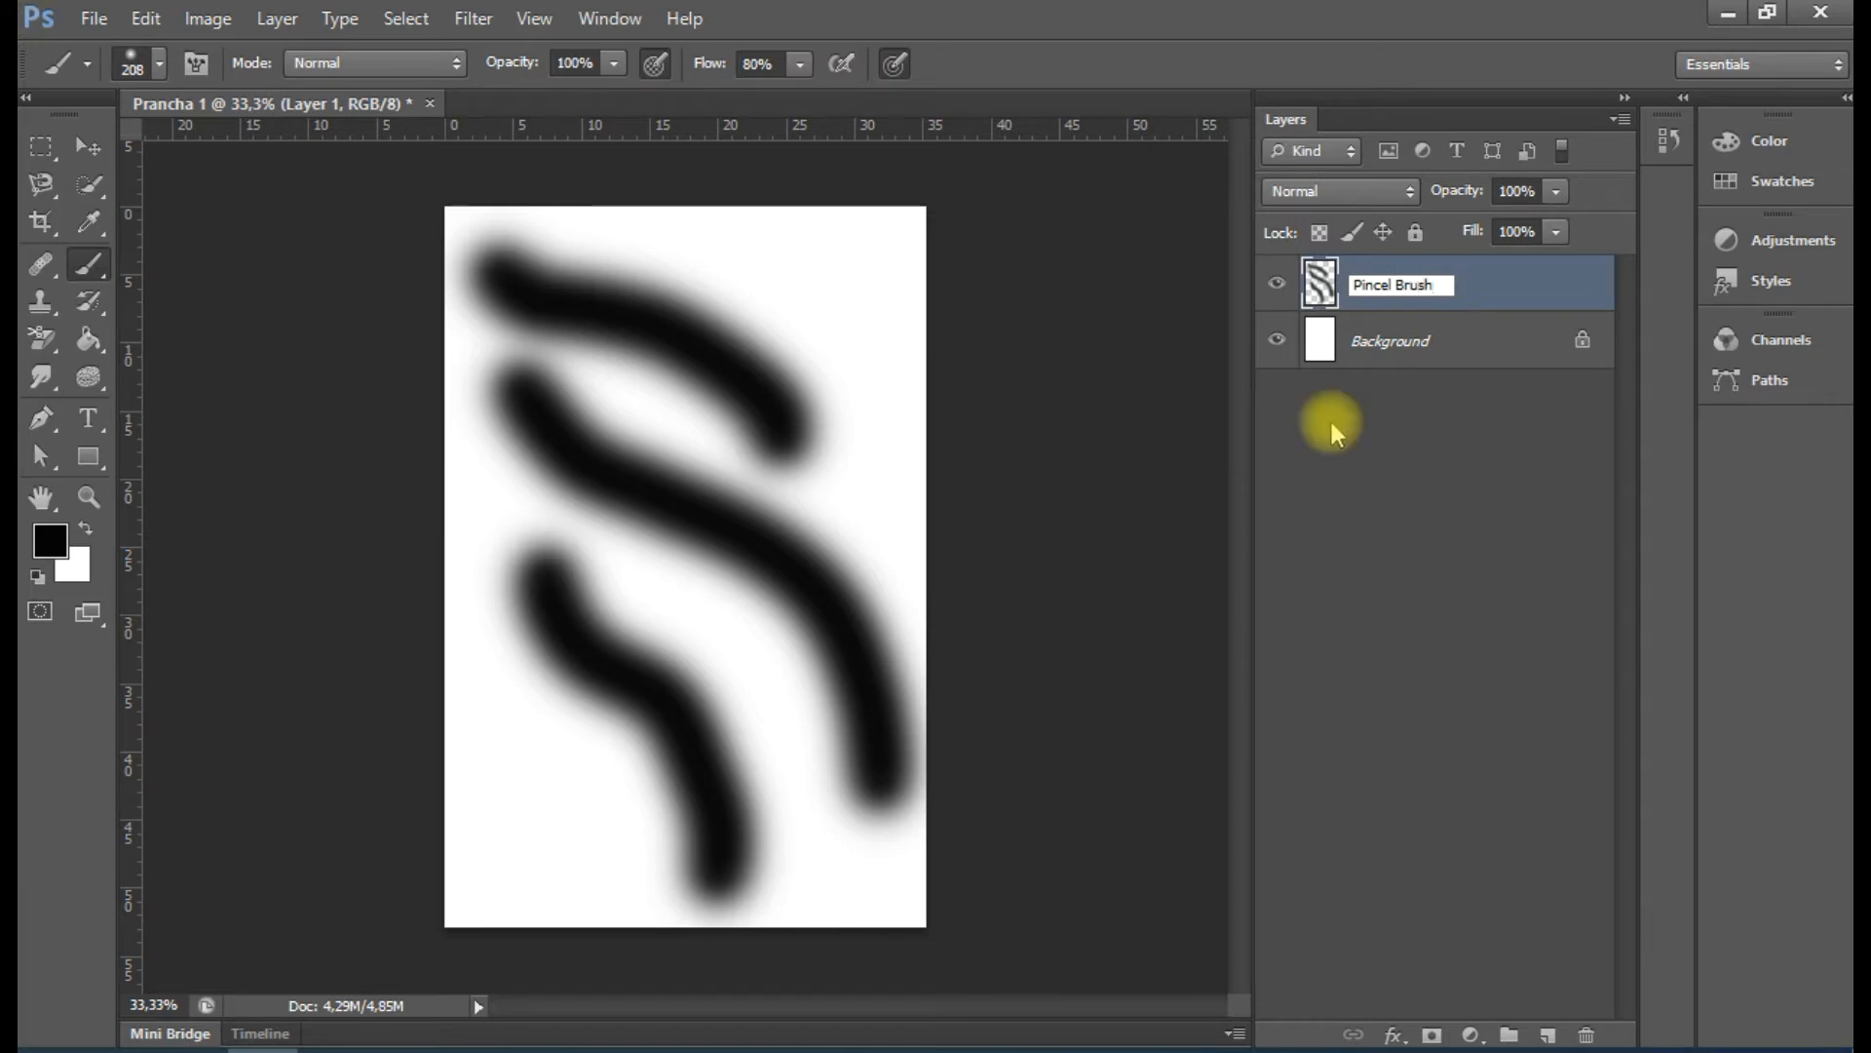
pyautogui.click(1426, 669)
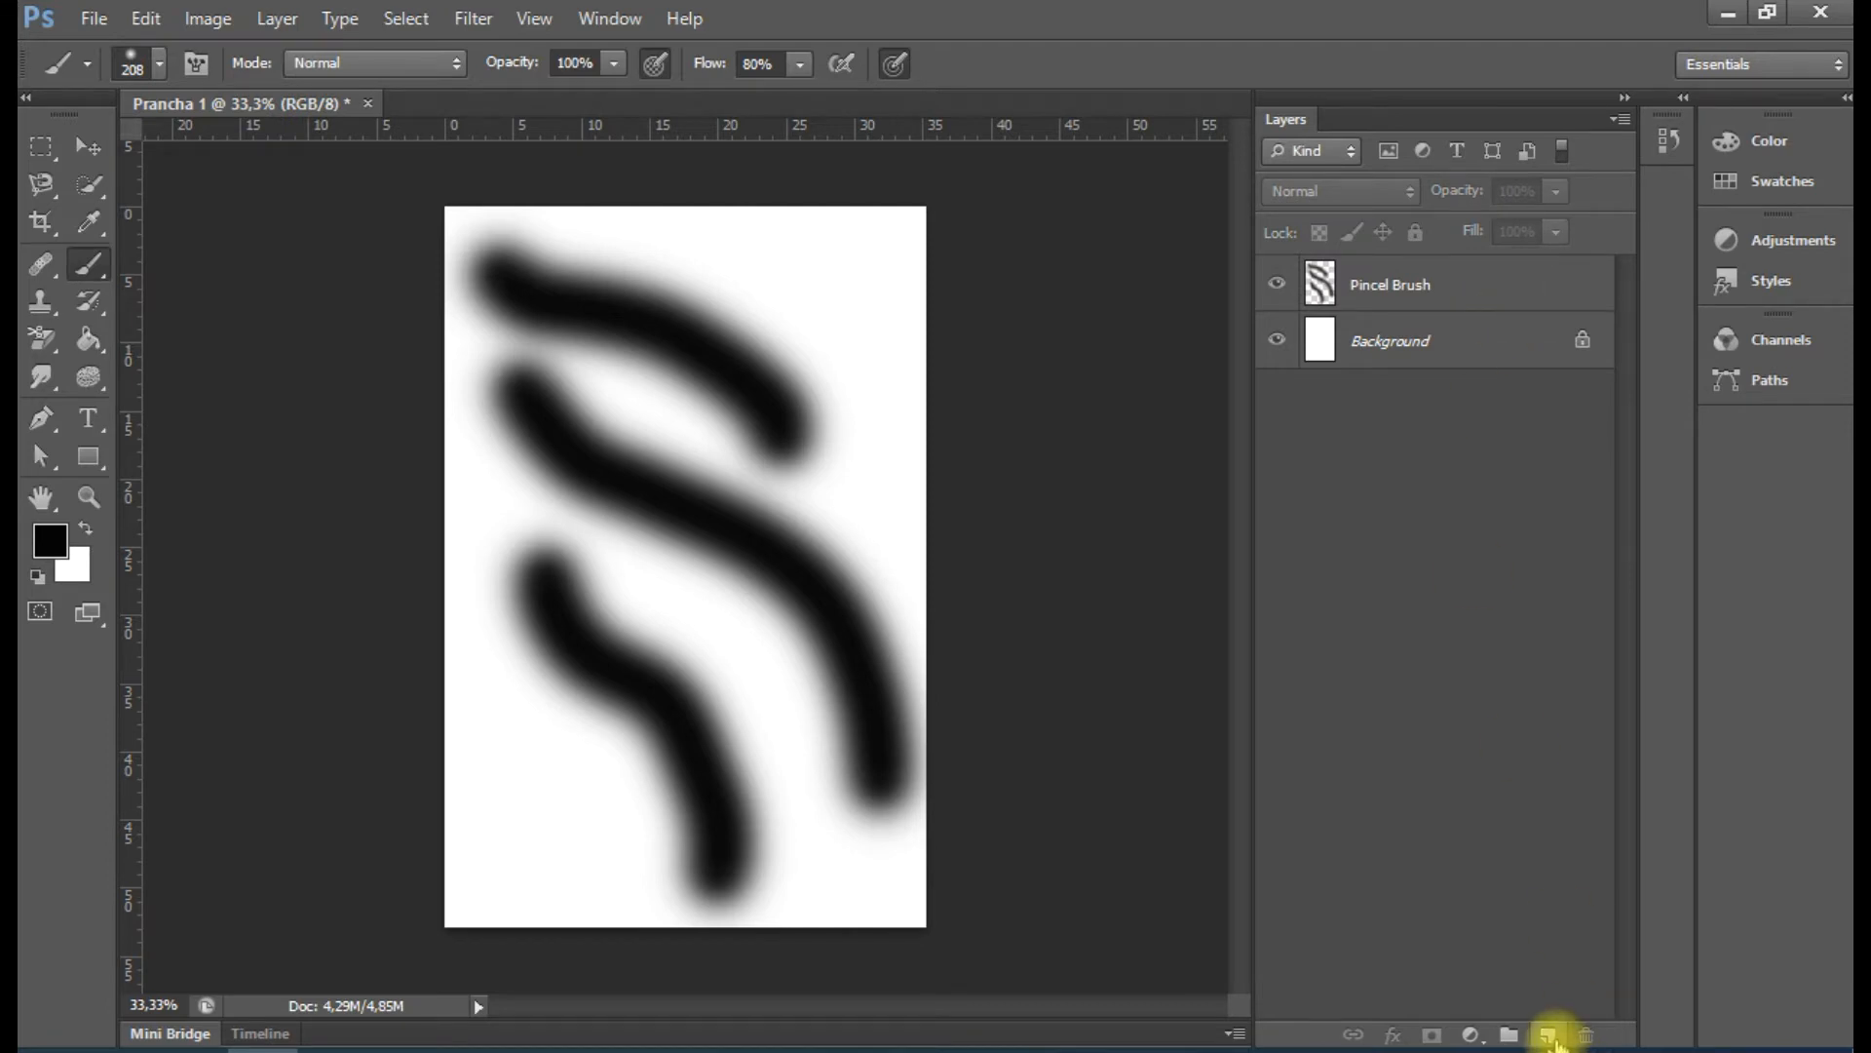
# Add a new empty layer on top and hide the Pincel Brush layer
pyautogui.click(1549, 1035)
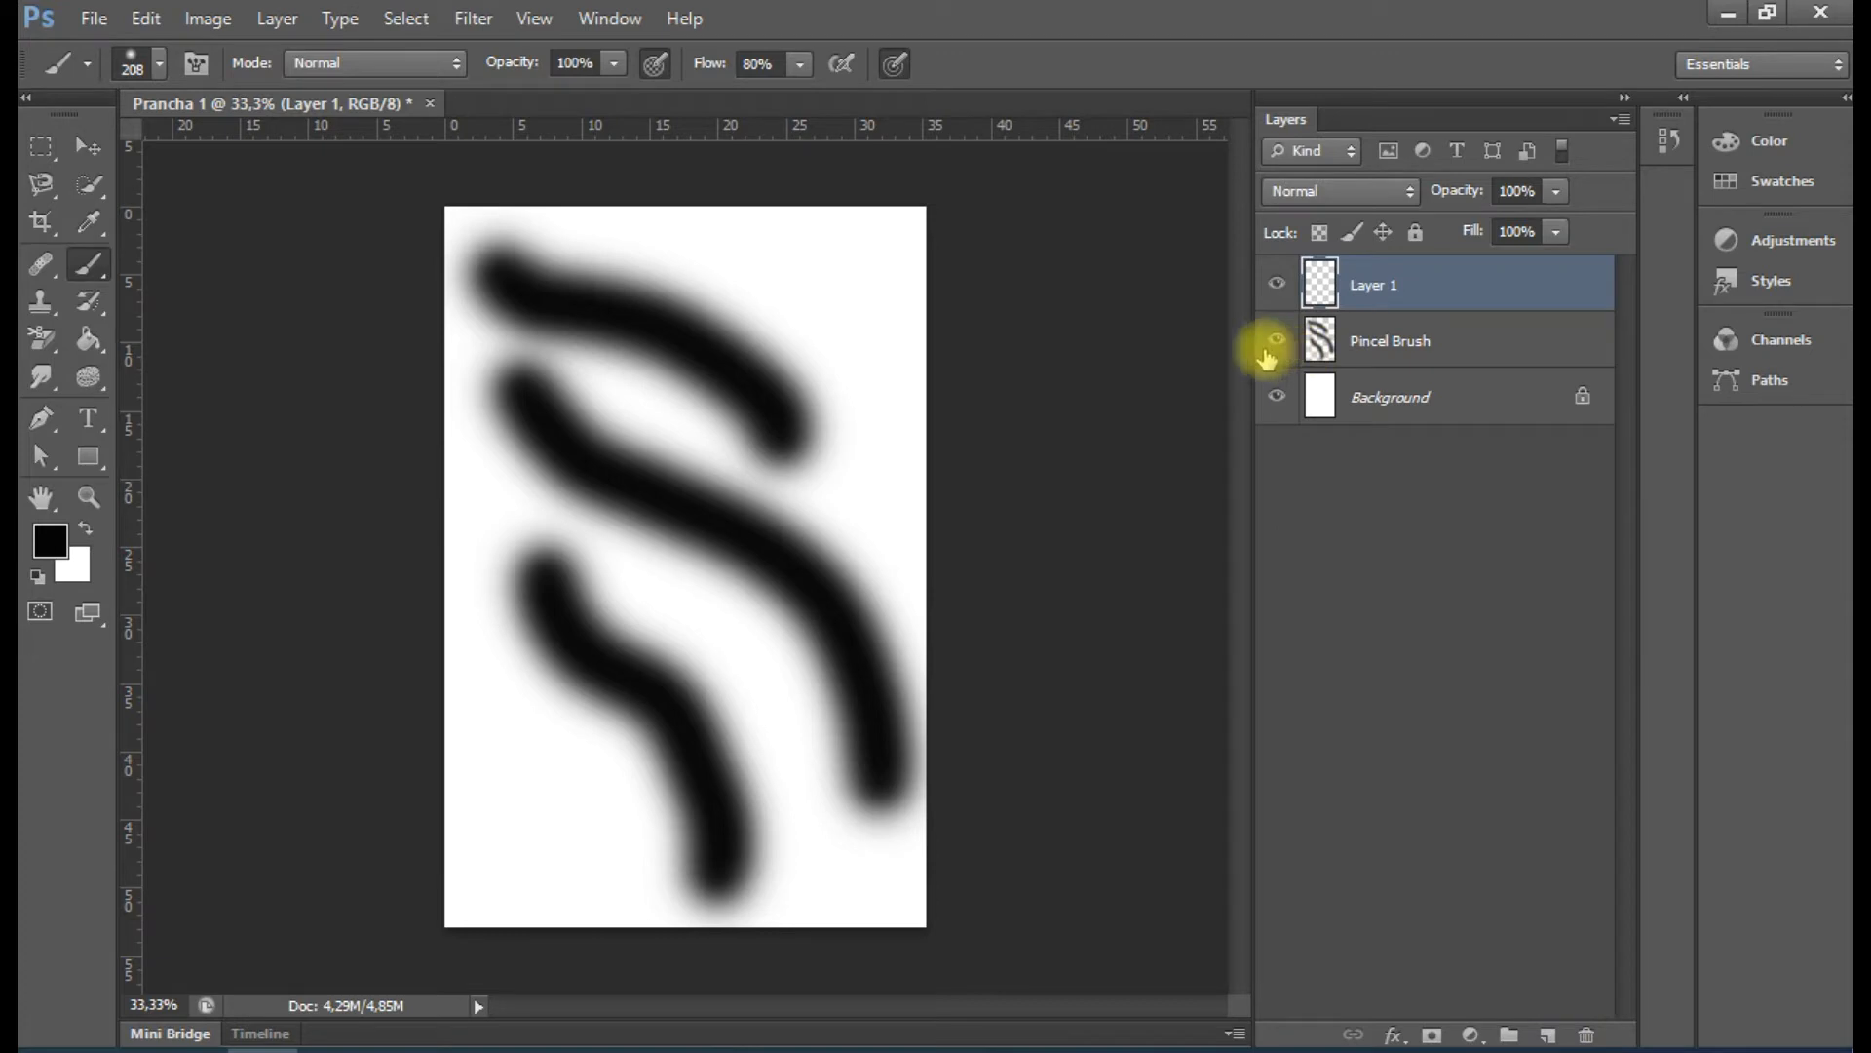
pyautogui.click(1275, 341)
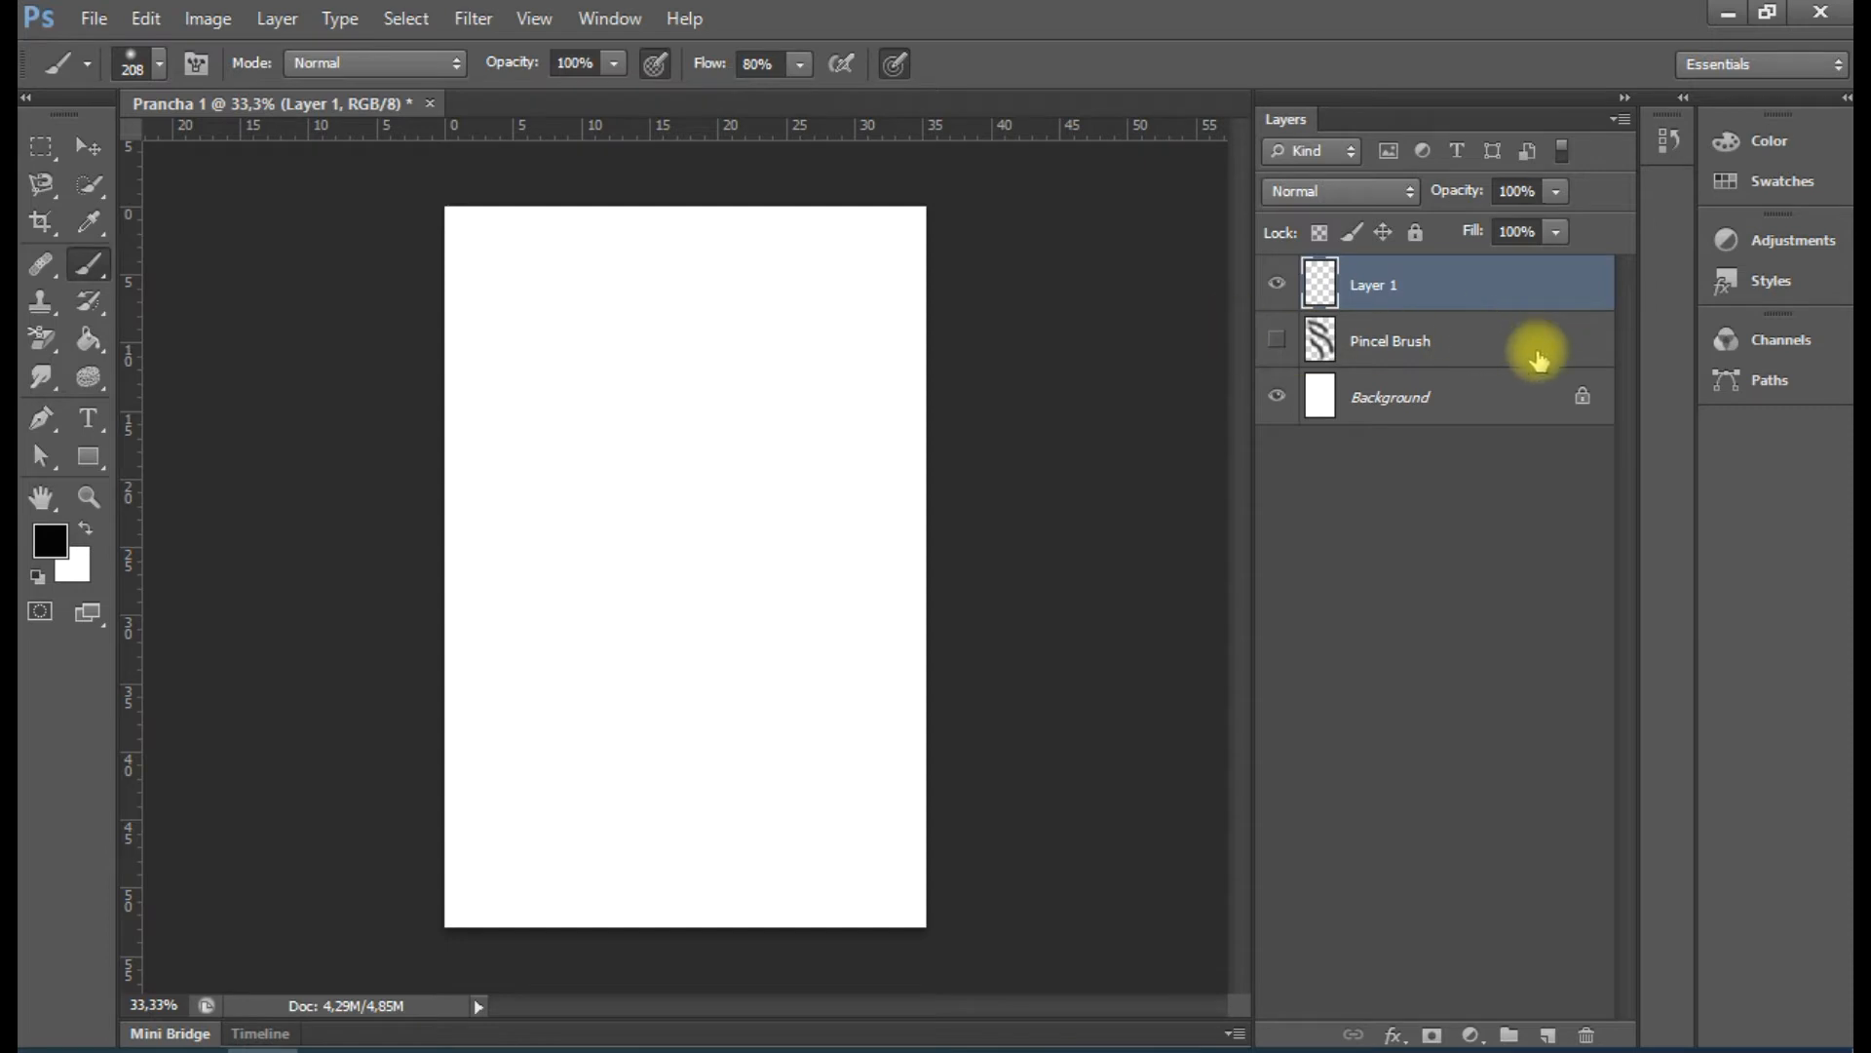
# Fill the empty Layer 1 with black using the Paint Bucket tool and undo the fill
pyautogui.click(86, 341)
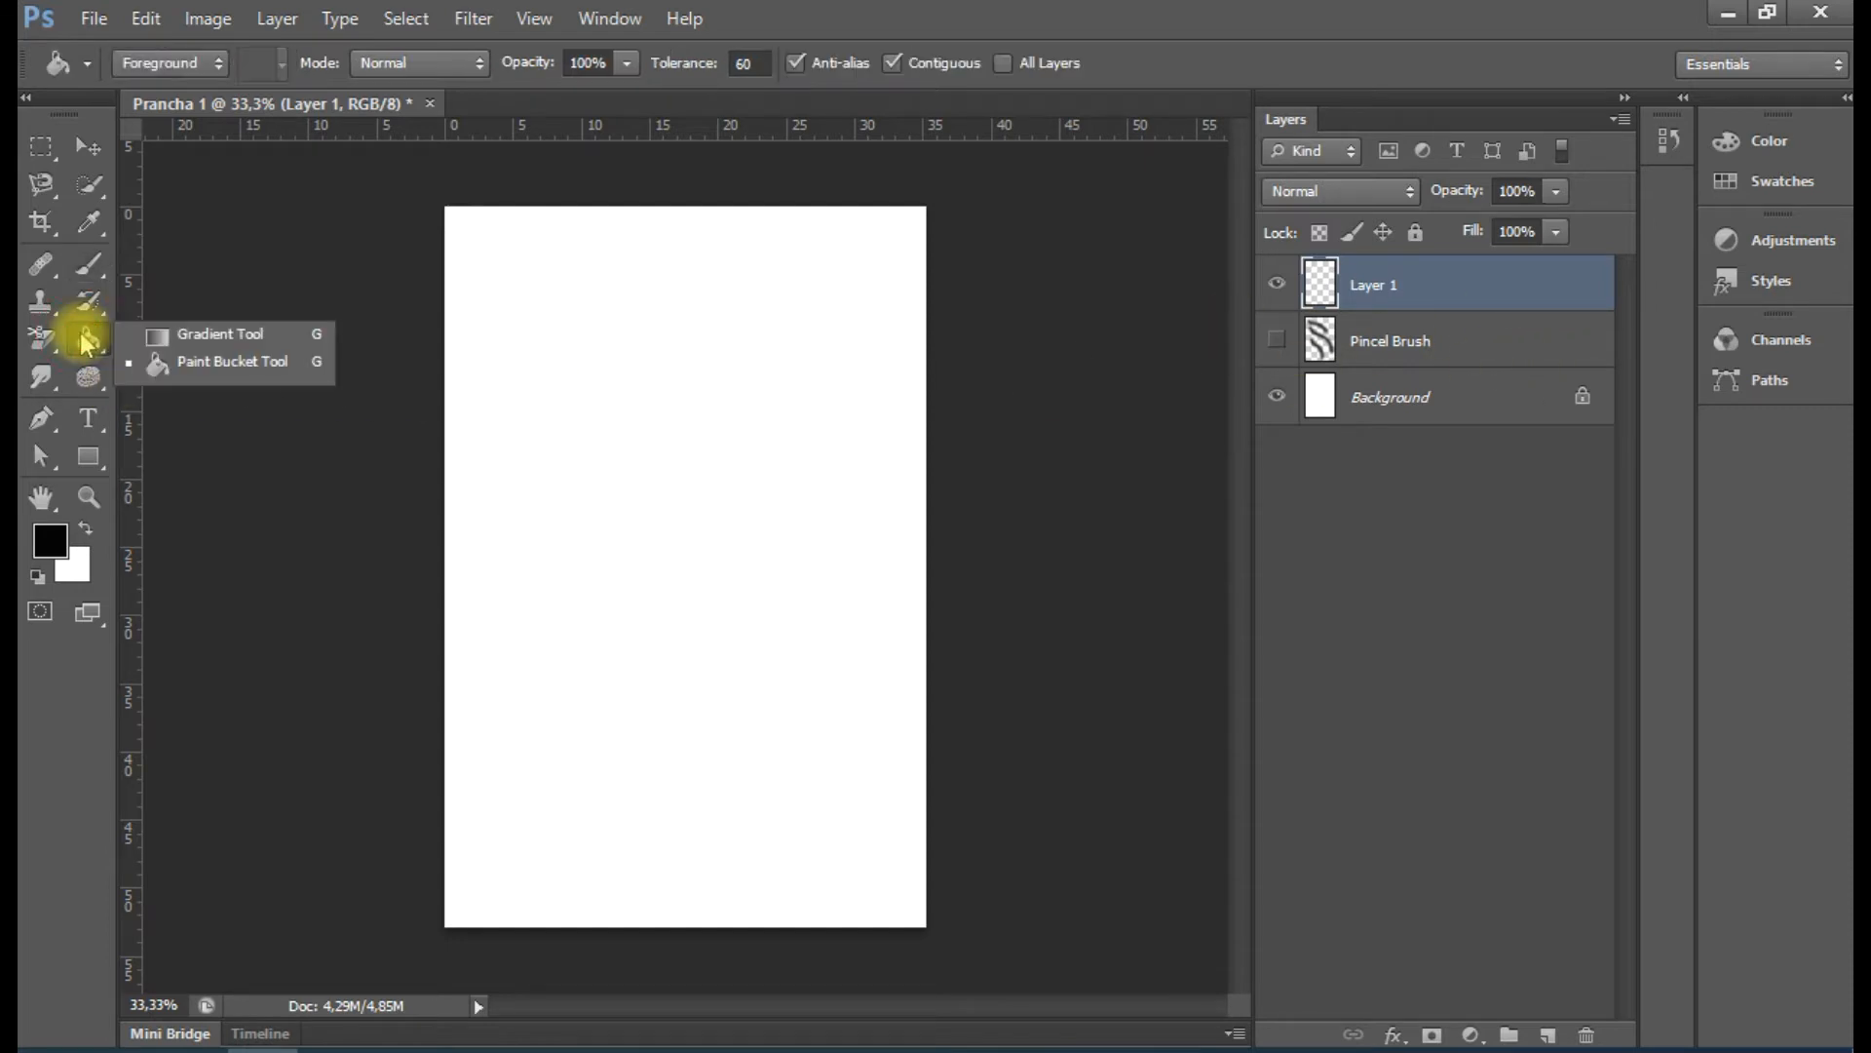
pyautogui.click(185, 365)
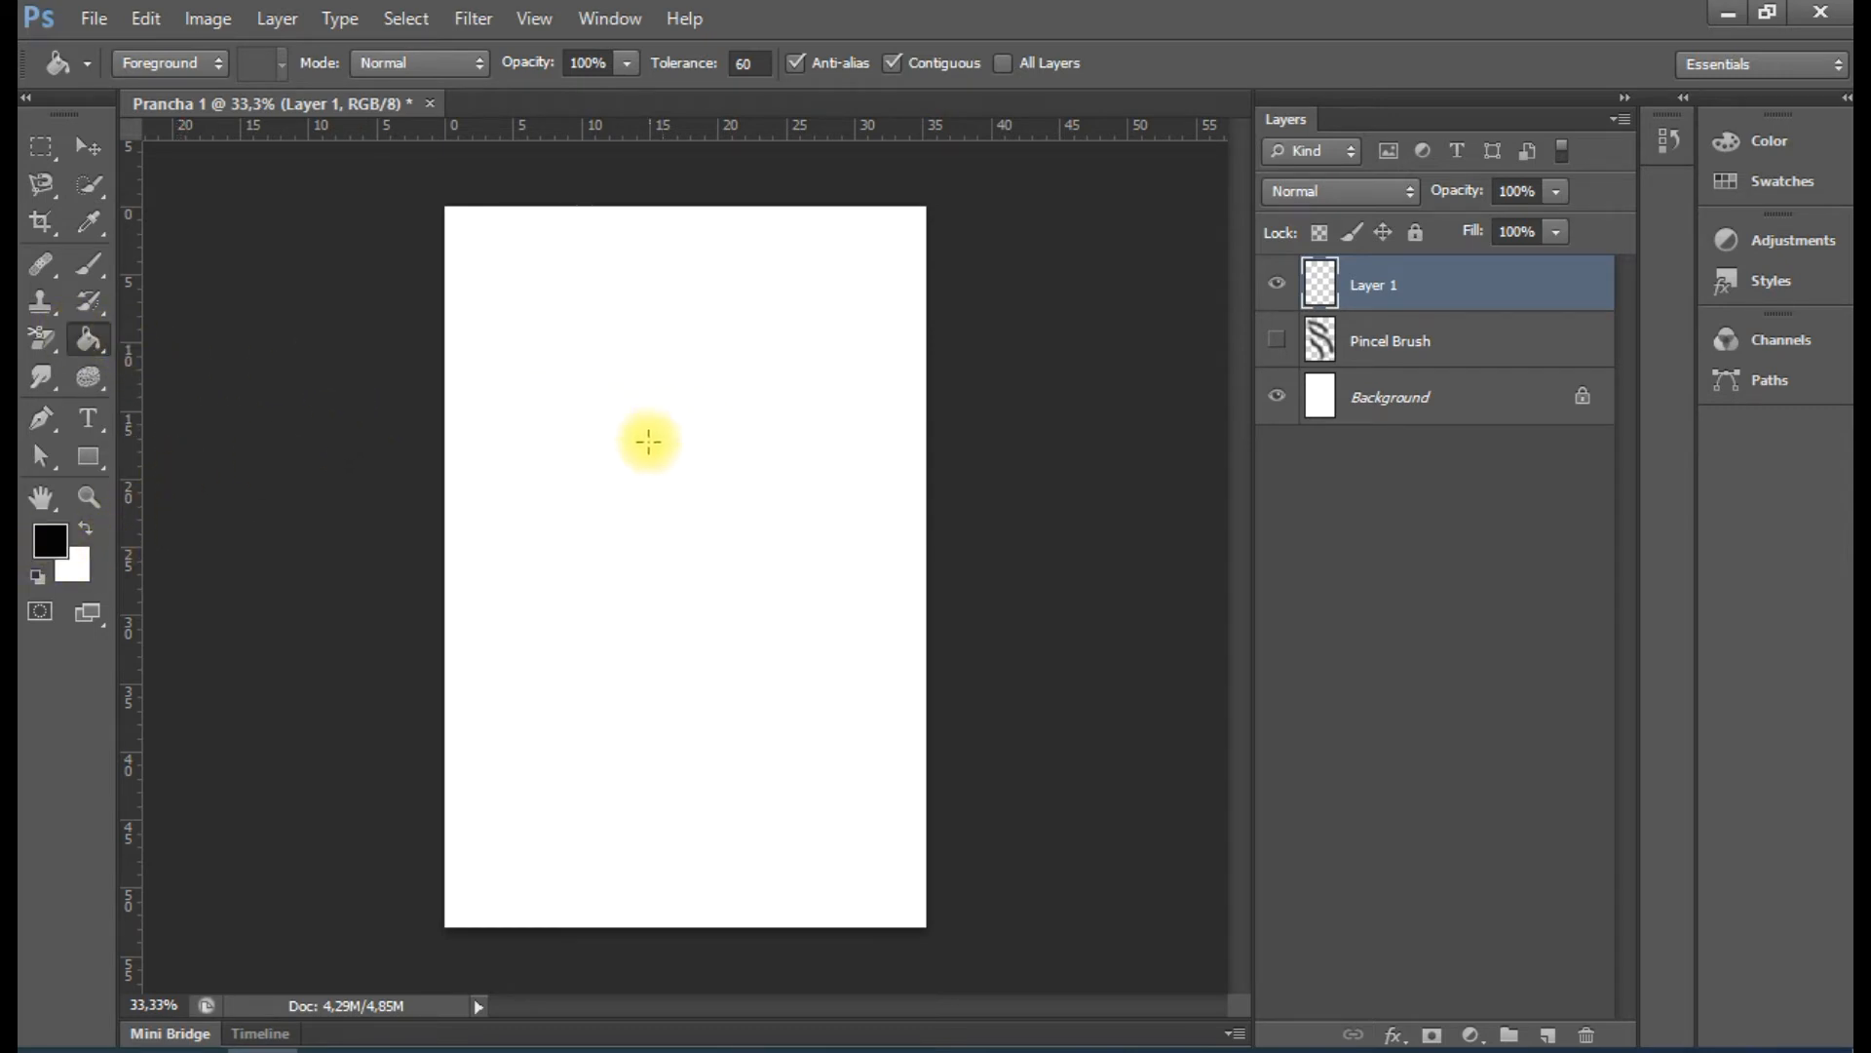
pyautogui.click(560, 449)
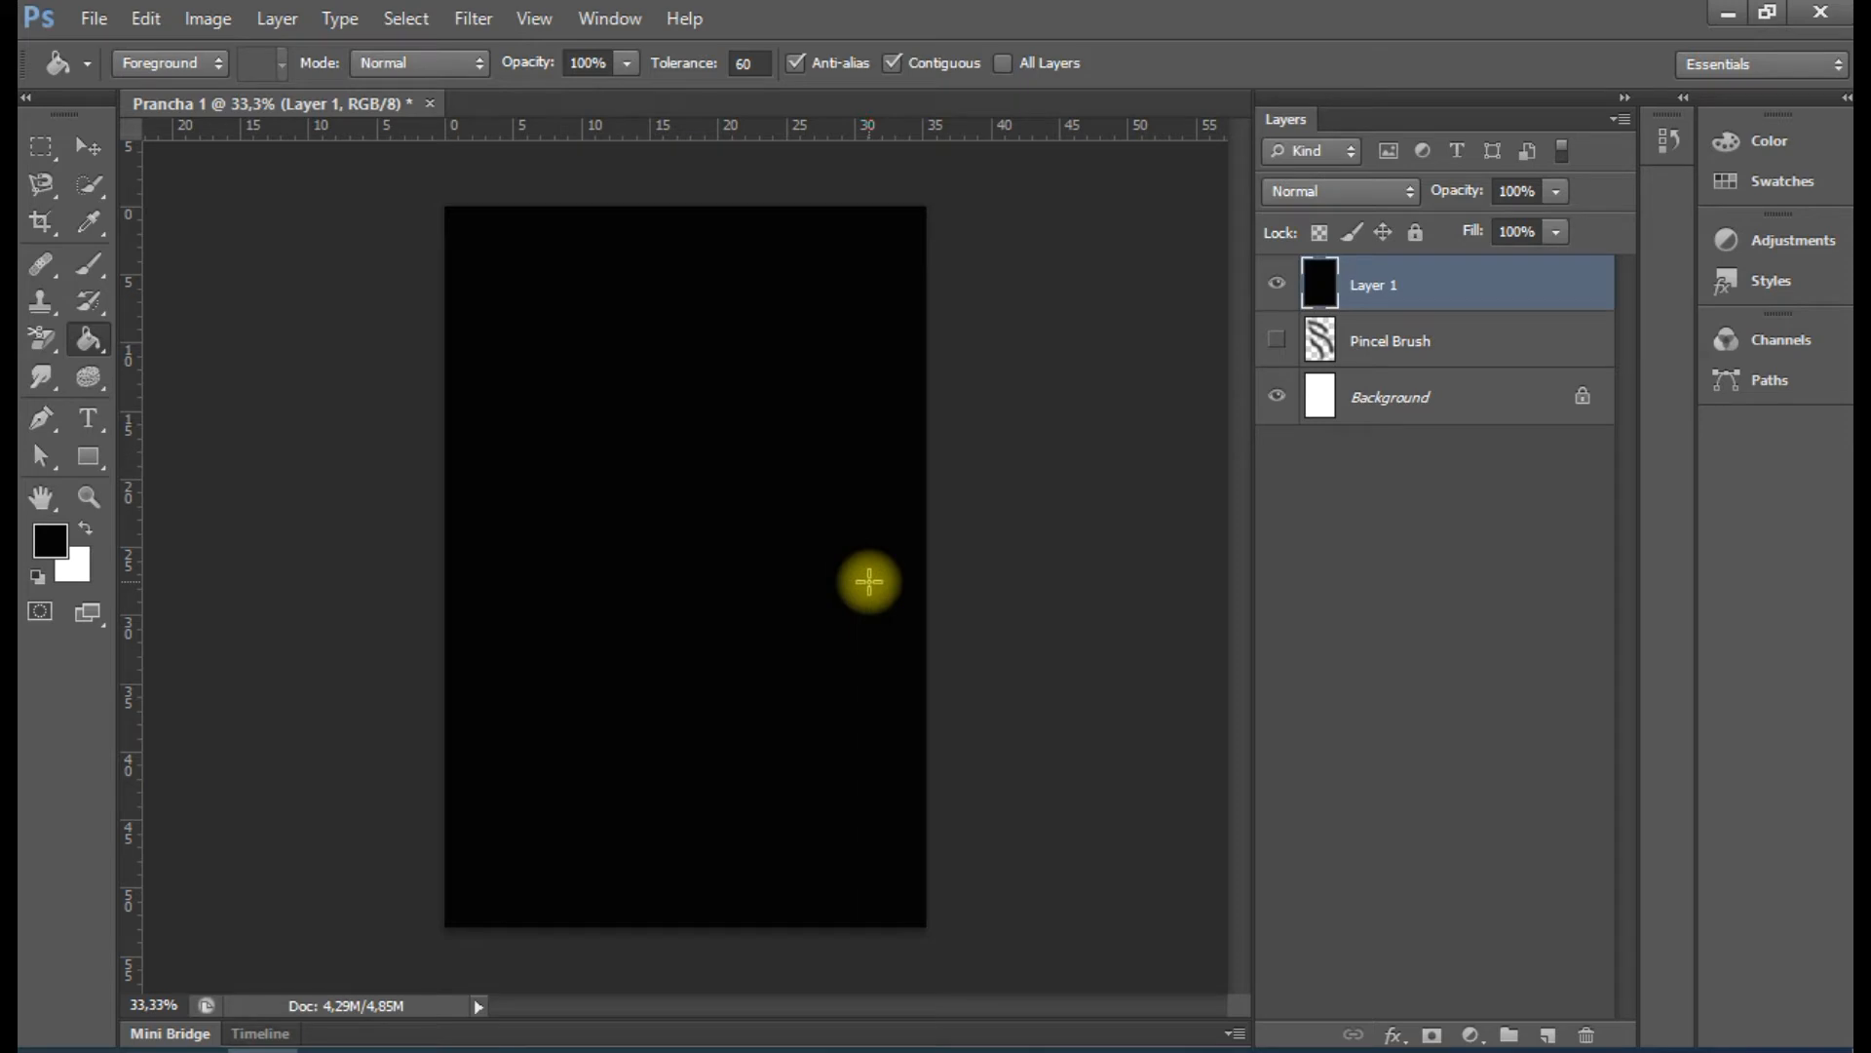
pyautogui.hotkey('ctrl', 'z')
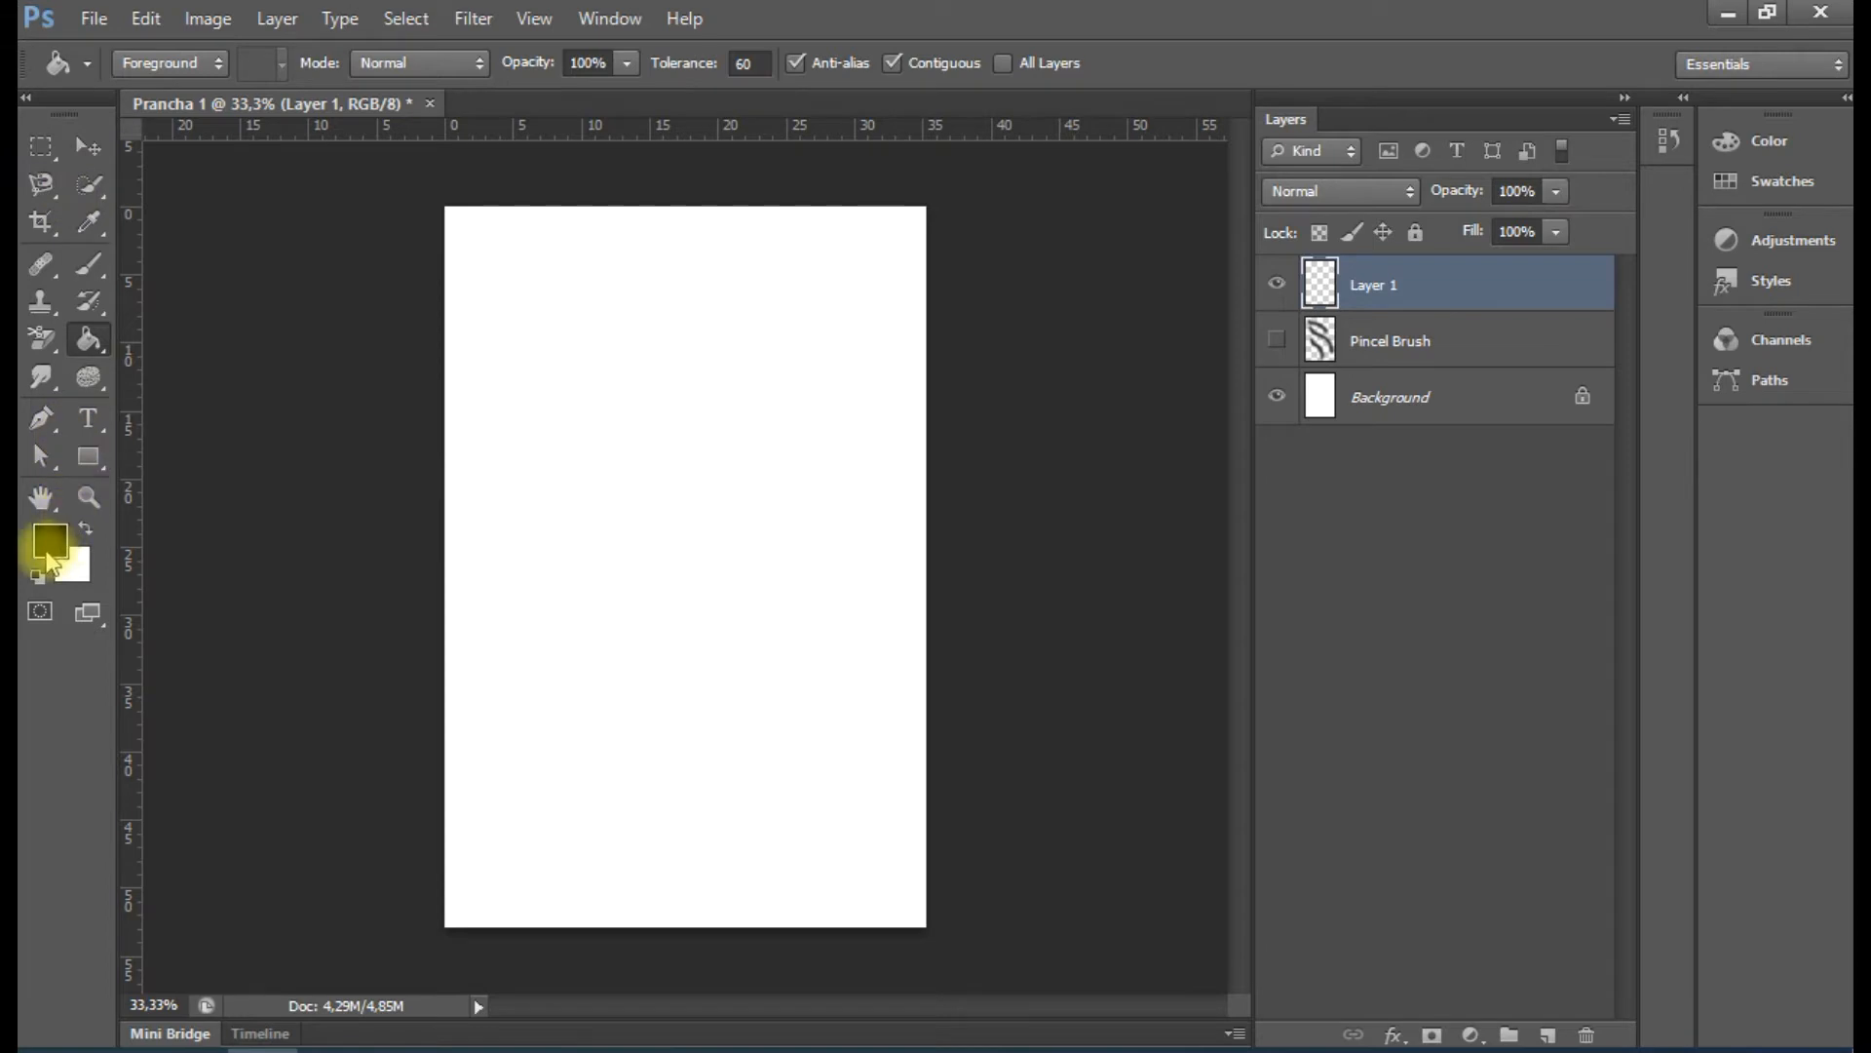
# Set the foreground color to red ff0000 and fill Layer 1 with it
pyautogui.click(45, 542)
pyautogui.moveTo(1330, 670); pyautogui.dragTo(1424, 464)
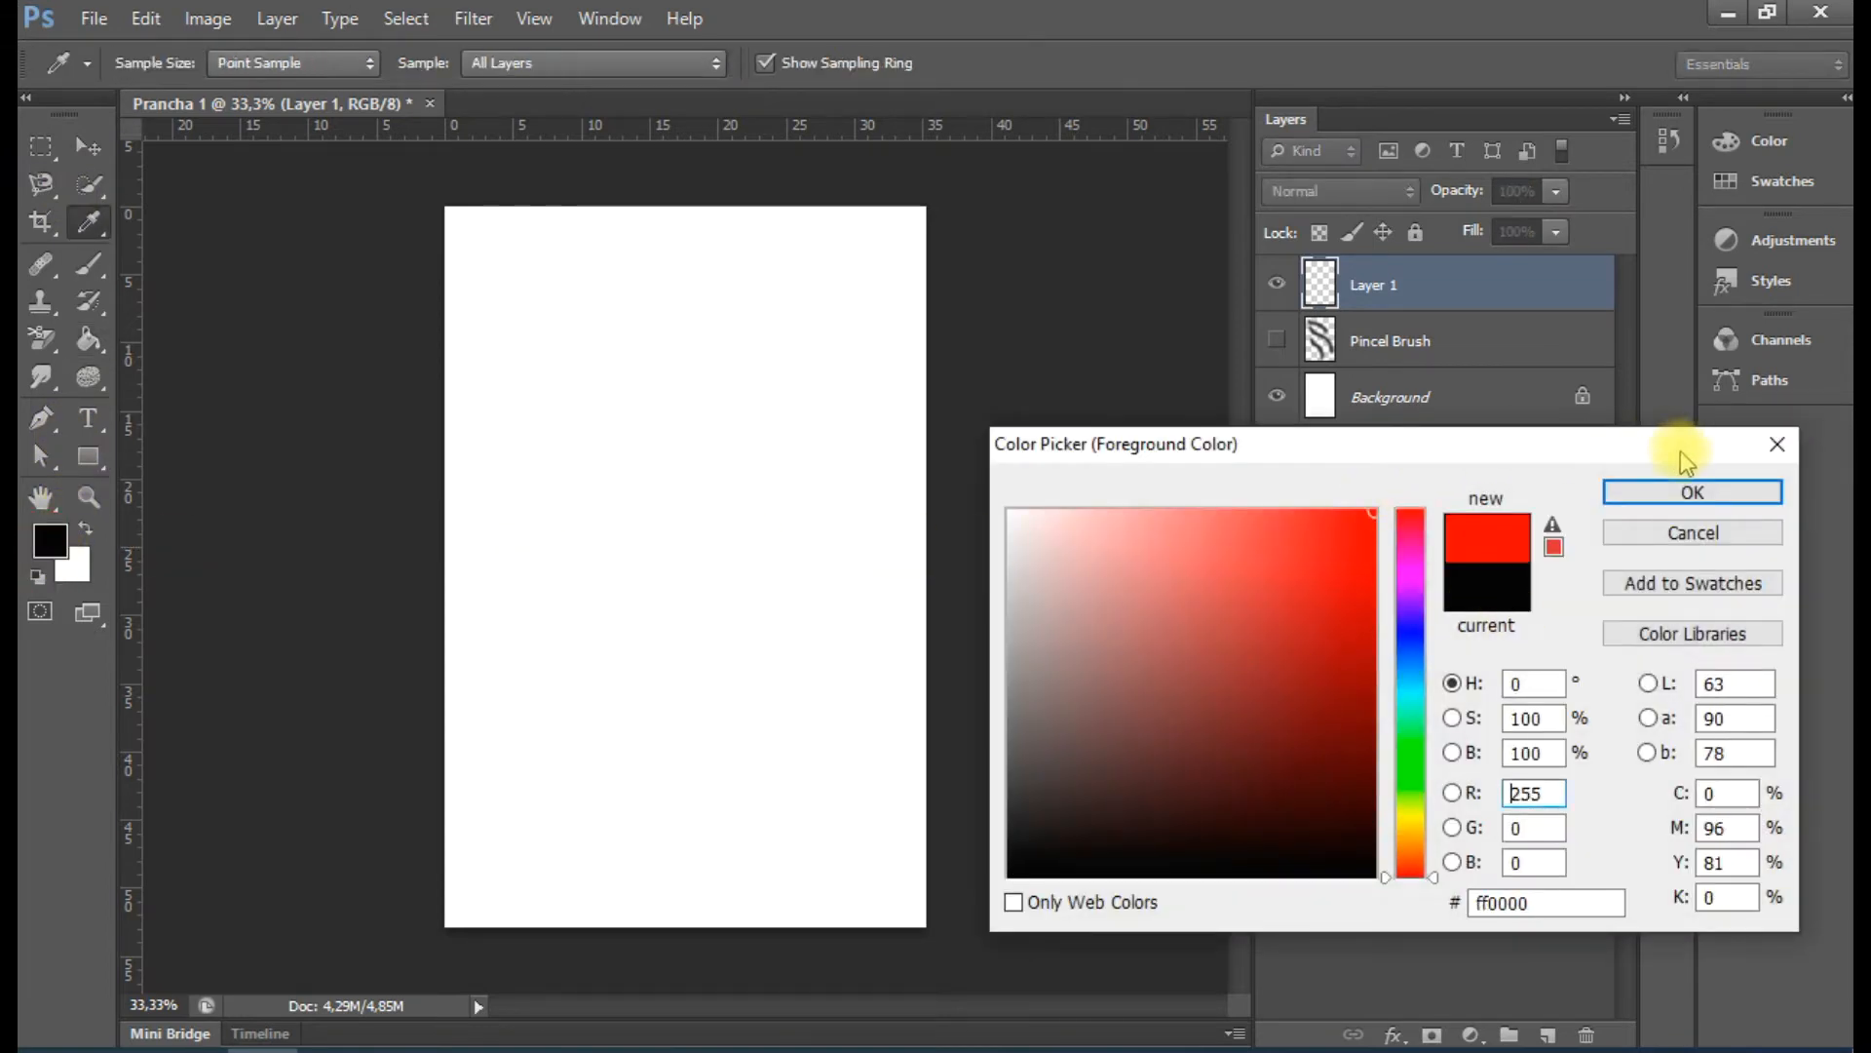
pyautogui.click(1694, 492)
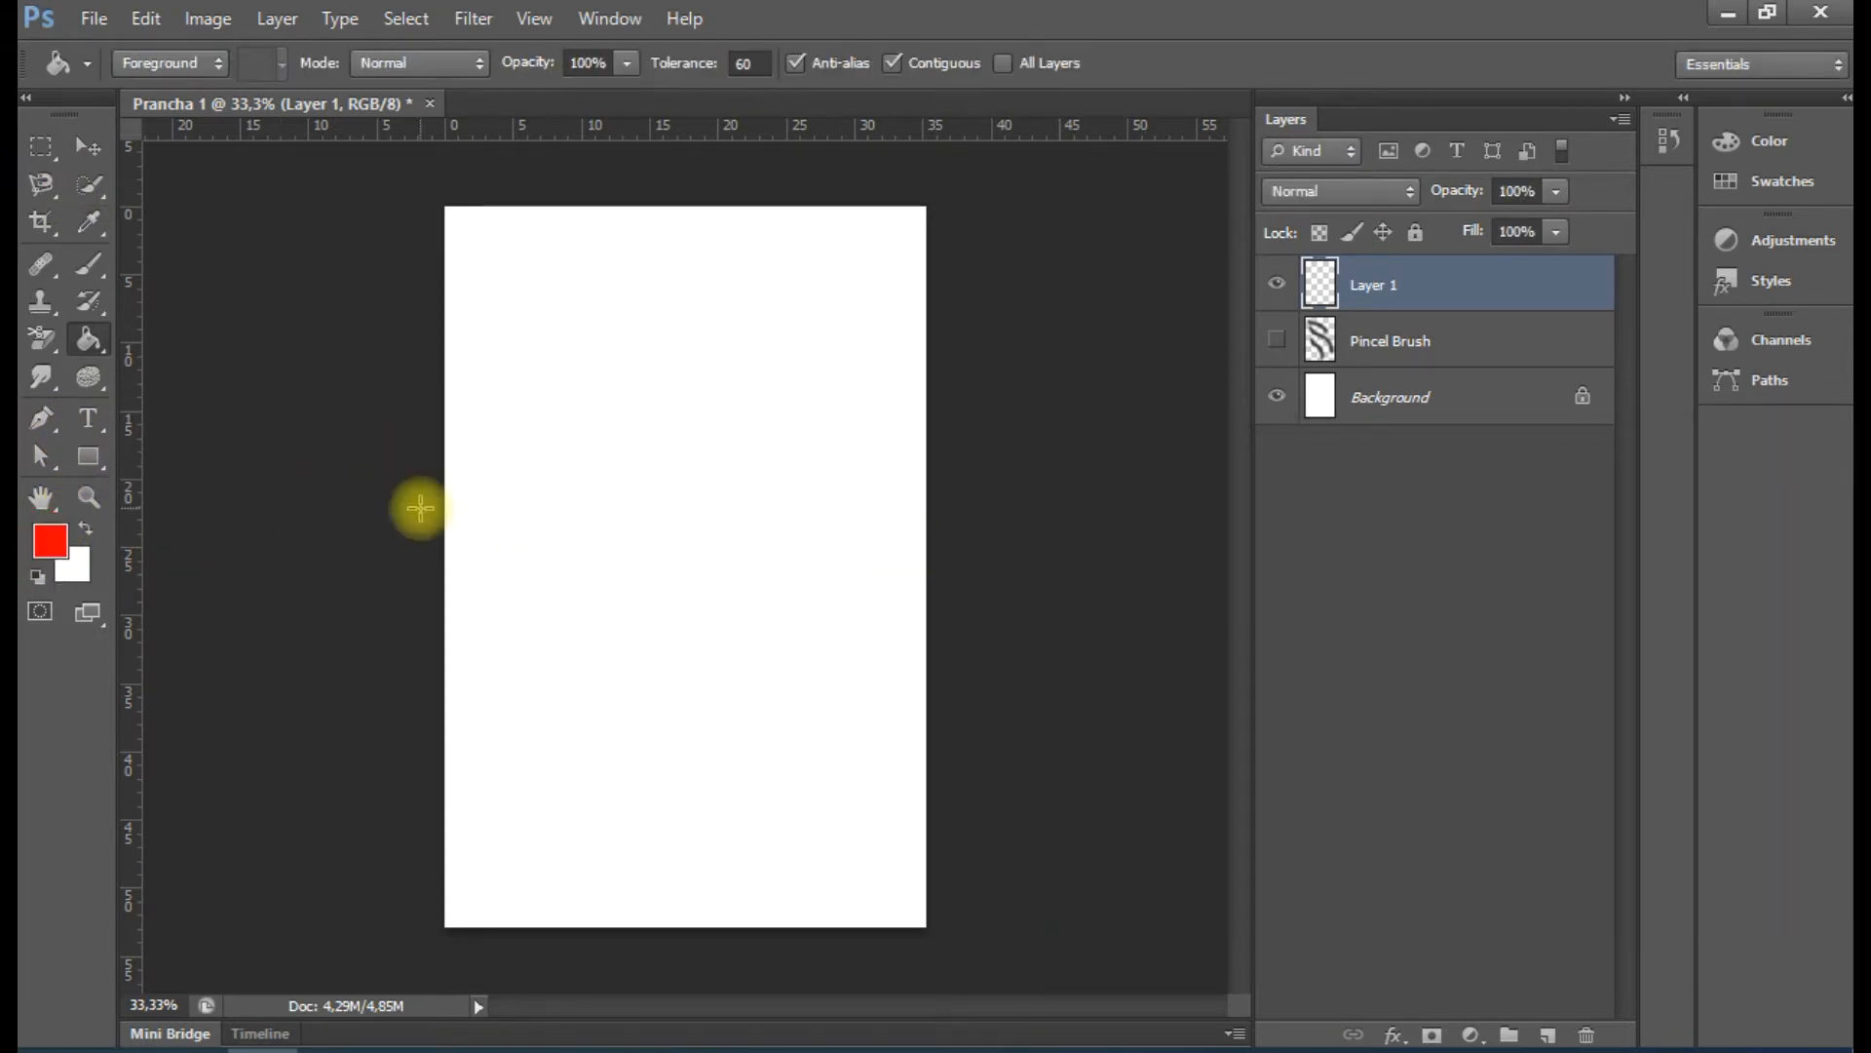
pyautogui.click(590, 510)
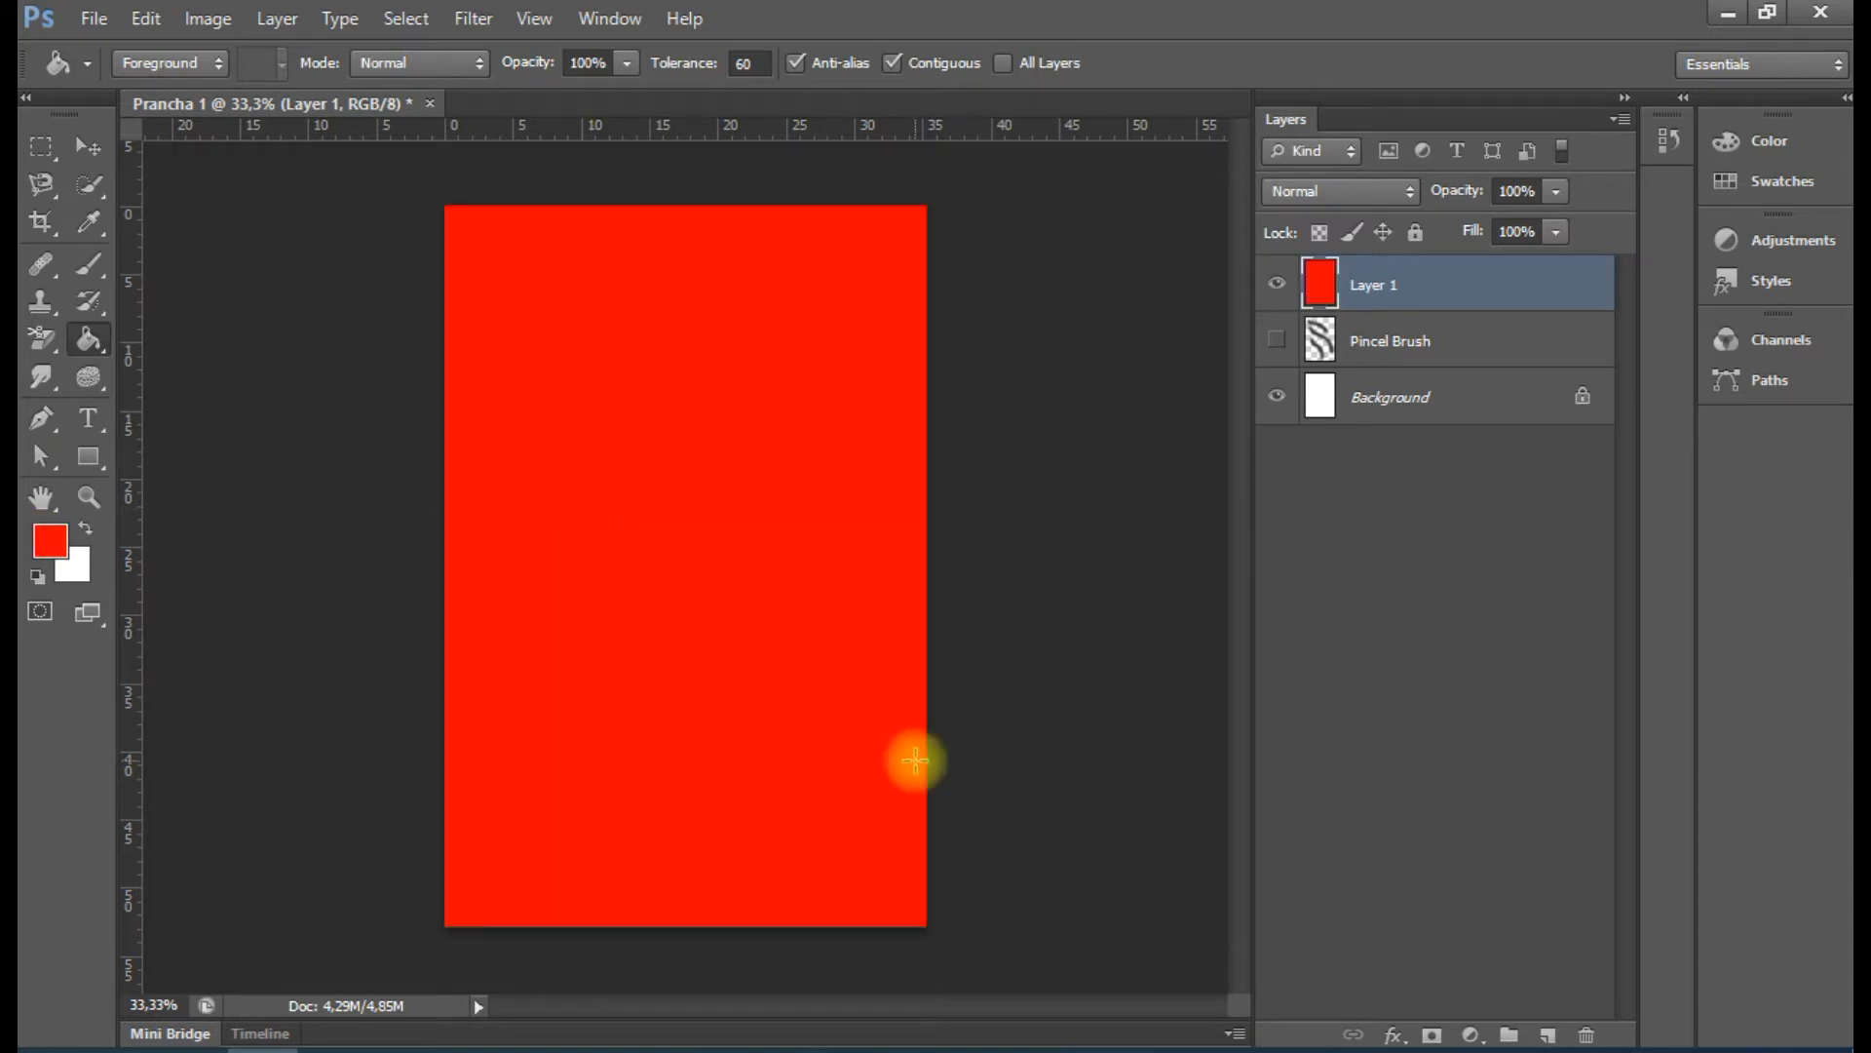
# Swap the foreground and background colors and paint a wide soft white band diagonally across the red layer with the Brush tool
pyautogui.click(94, 274)
pyautogui.press('x')
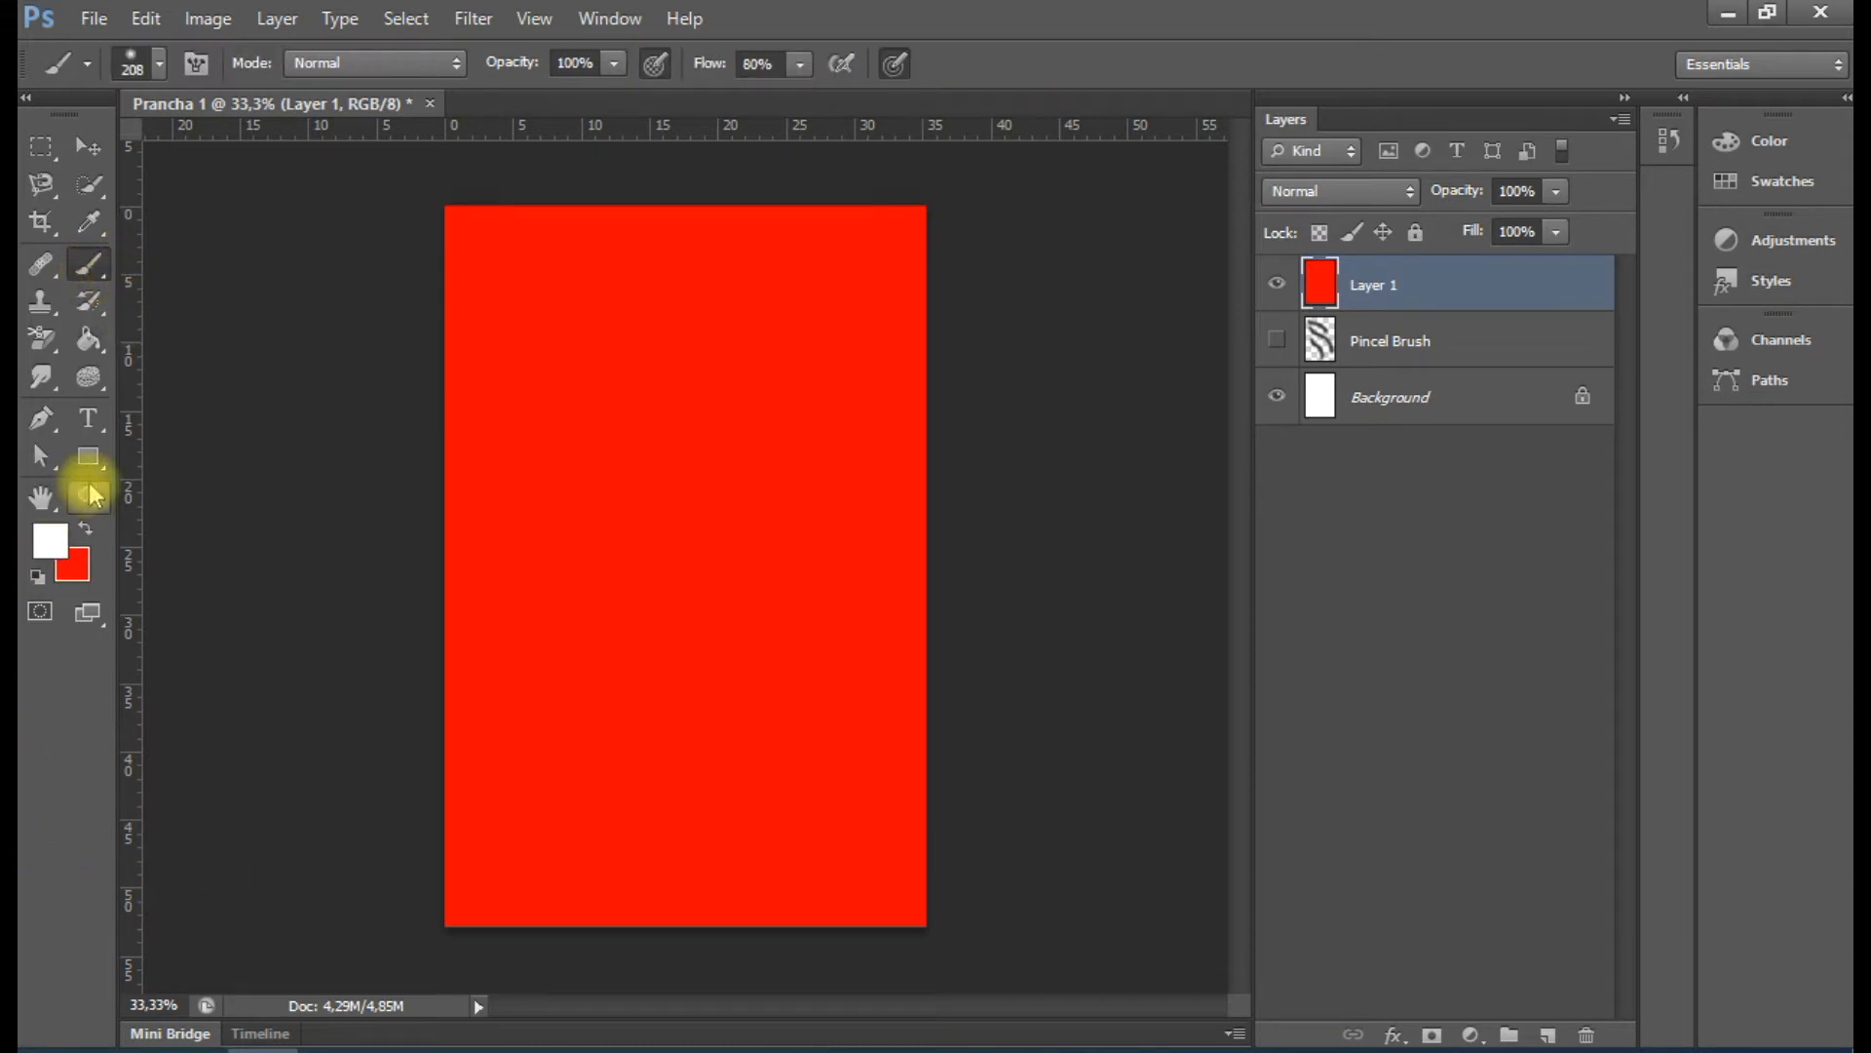
pyautogui.moveTo(381, 368)
pyautogui.mouseDown()
pyautogui.moveTo(408, 401)
pyautogui.moveTo(603, 512)
pyautogui.moveTo(896, 655)
pyautogui.moveTo(946, 785)
pyautogui.moveTo(946, 755)
pyautogui.moveTo(705, 592)
pyautogui.moveTo(364, 442)
pyautogui.moveTo(997, 703)
pyautogui.moveTo(1054, 800)
pyautogui.moveTo(913, 663)
pyautogui.moveTo(505, 469)
pyautogui.moveTo(370, 382)
pyautogui.moveTo(629, 556)
pyautogui.moveTo(1054, 655)
pyautogui.moveTo(1034, 668)
pyautogui.moveTo(470, 519)
pyautogui.moveTo(354, 461)
pyautogui.moveTo(1128, 718)
pyautogui.mouseUp()
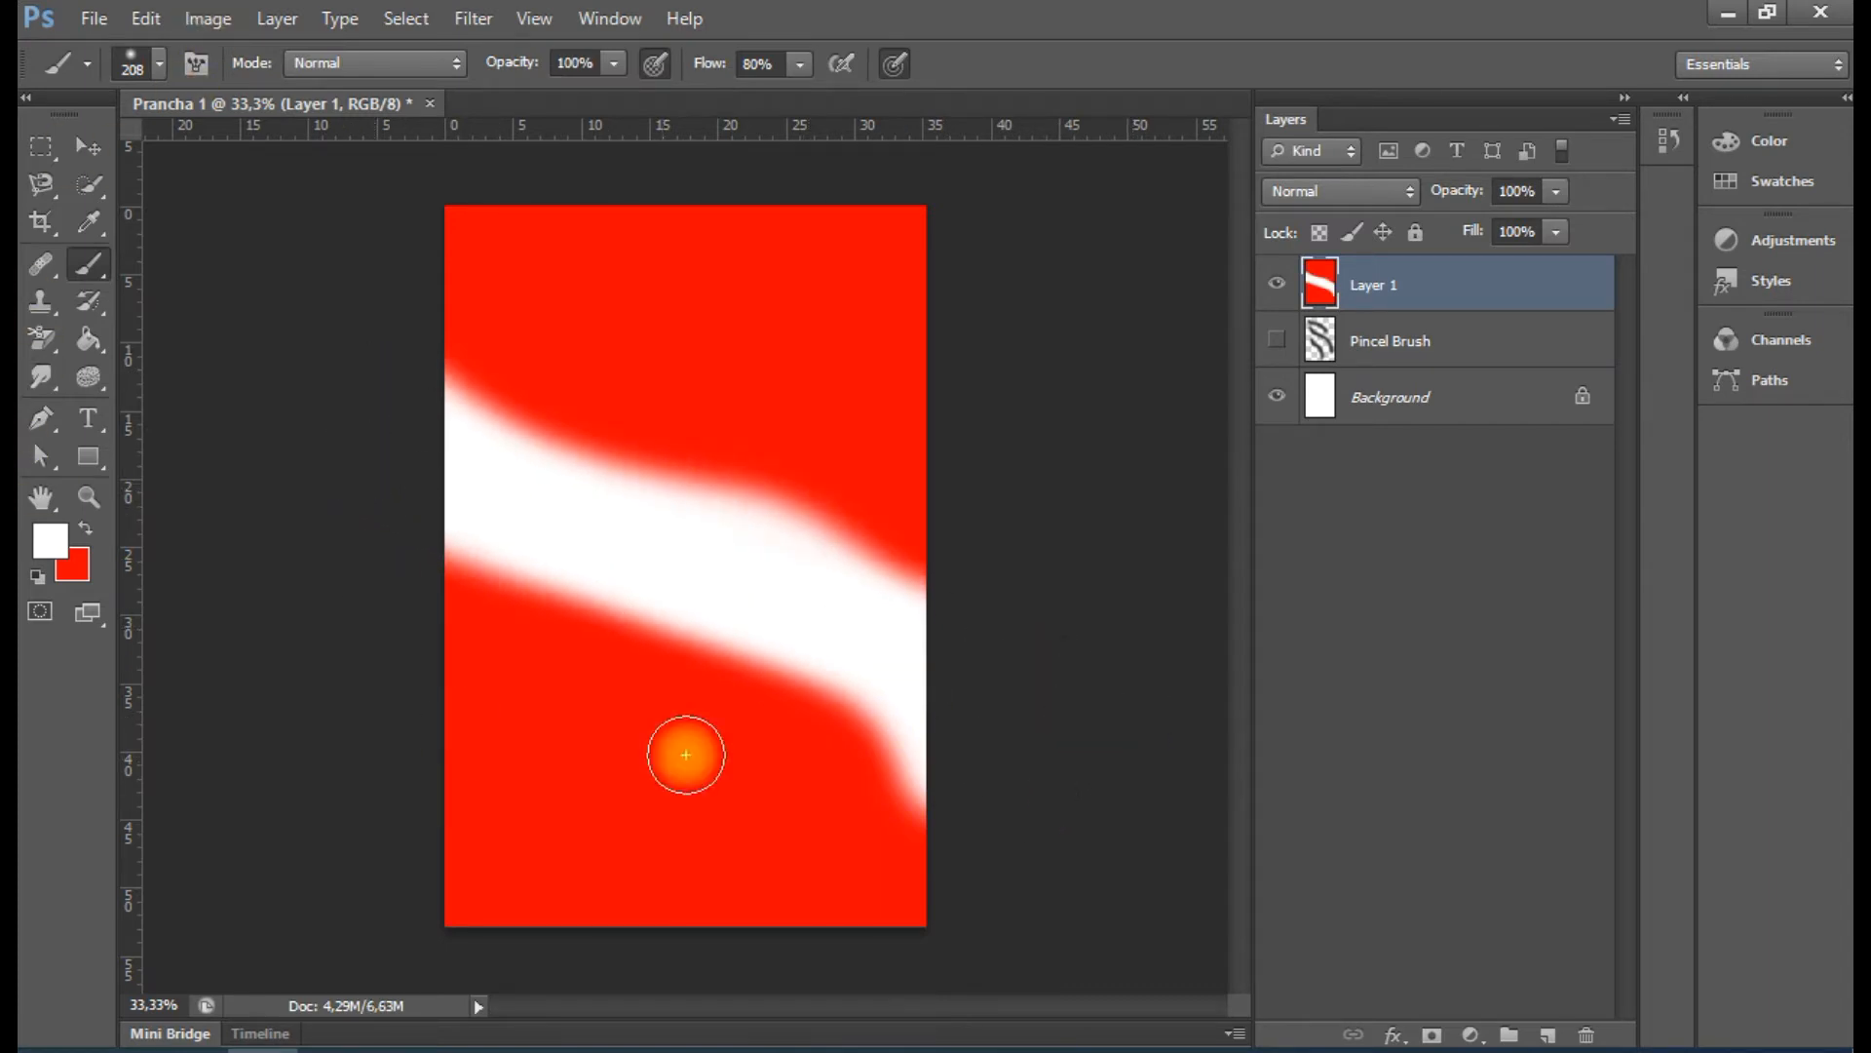
# Set the foreground color to pink ff8c8c and fill the red area below the white band using the Paint Bucket tool
pyautogui.click(88, 340)
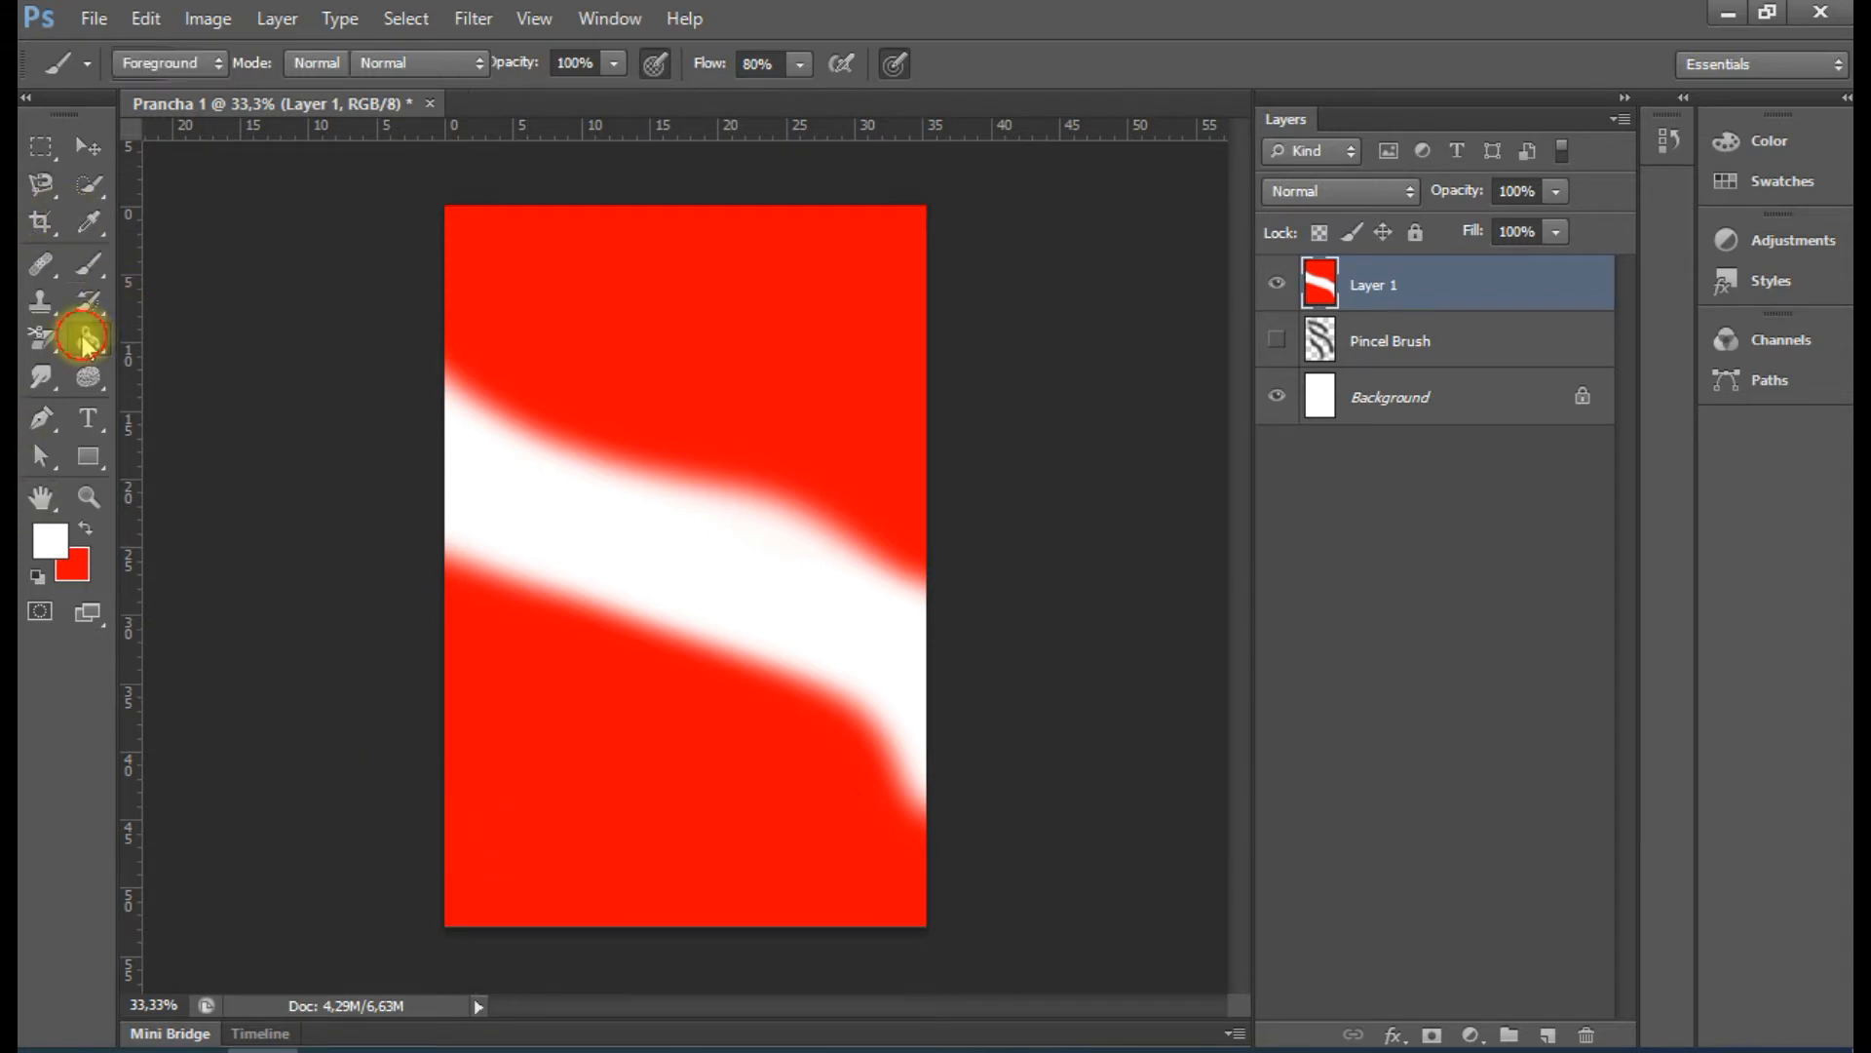
pyautogui.click(49, 541)
pyautogui.moveTo(1280, 652)
pyautogui.mouseDown()
pyautogui.moveTo(1241, 635)
pyautogui.moveTo(1320, 517)
pyautogui.moveTo(1174, 391)
pyautogui.mouseUp()
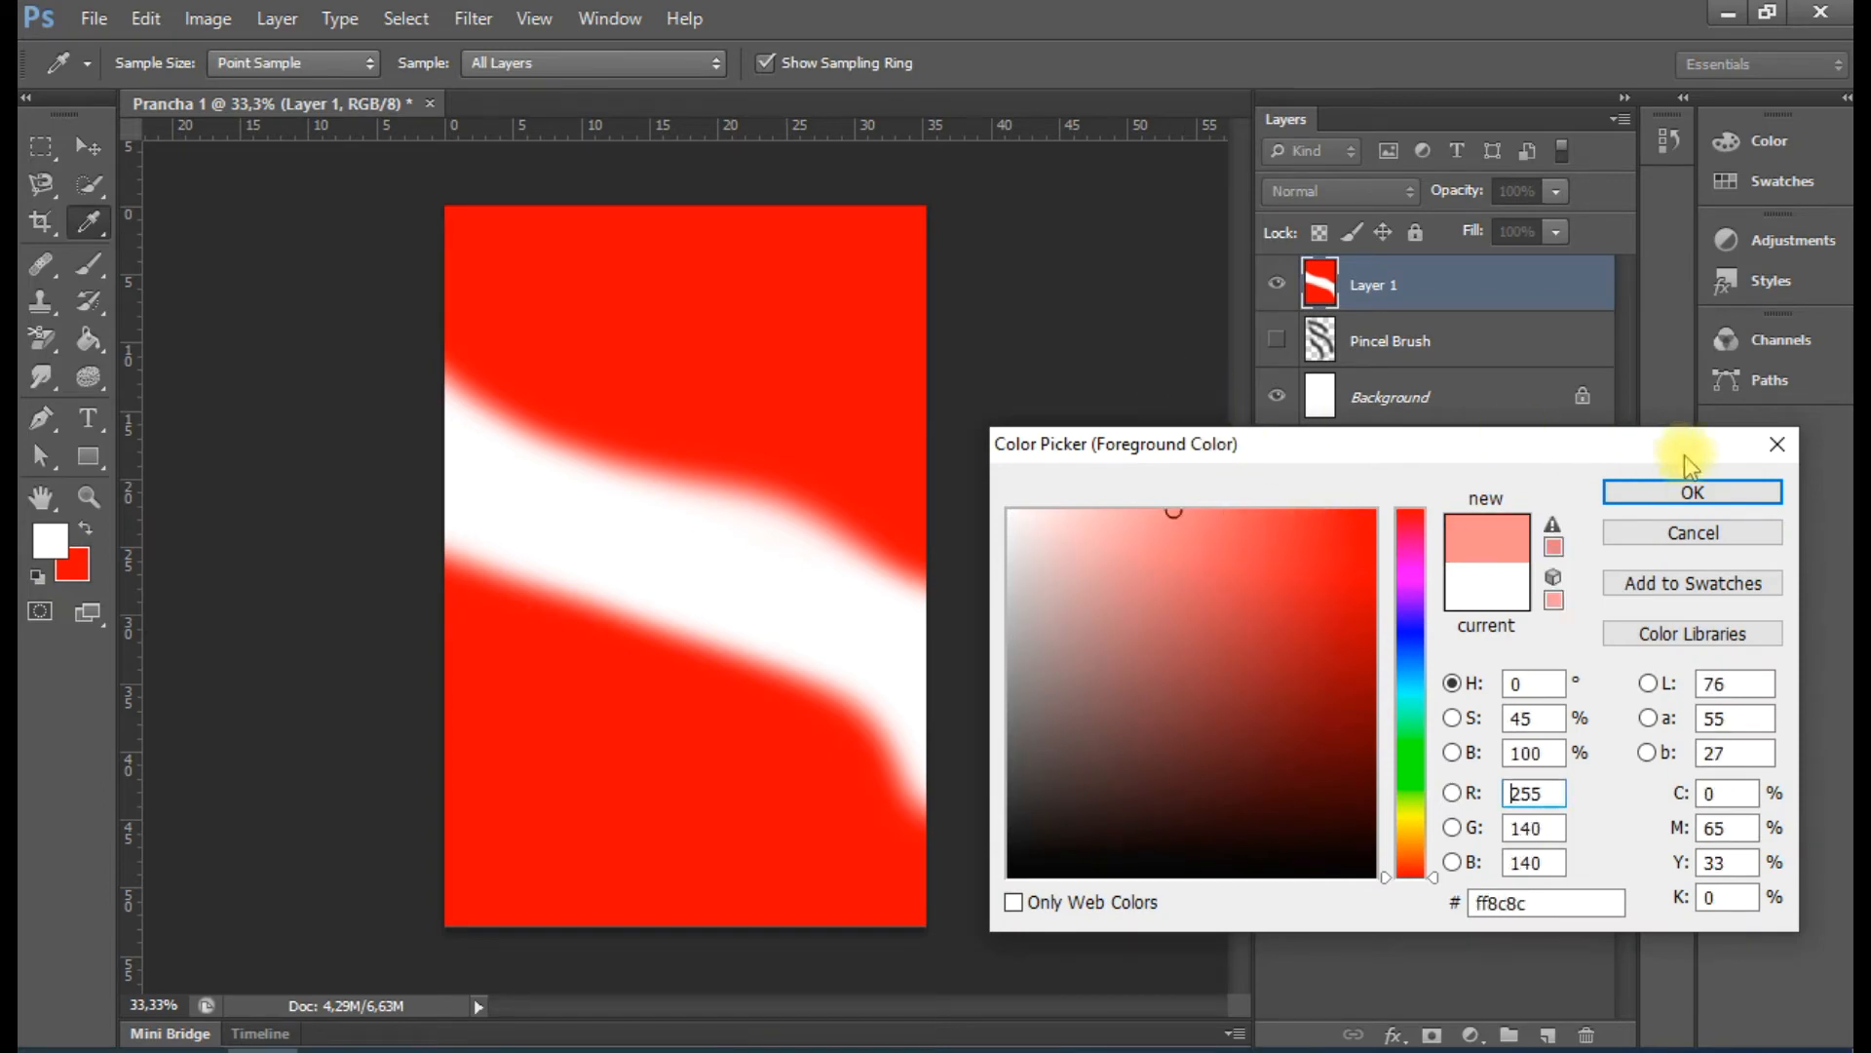
pyautogui.click(1693, 492)
pyautogui.press('g')
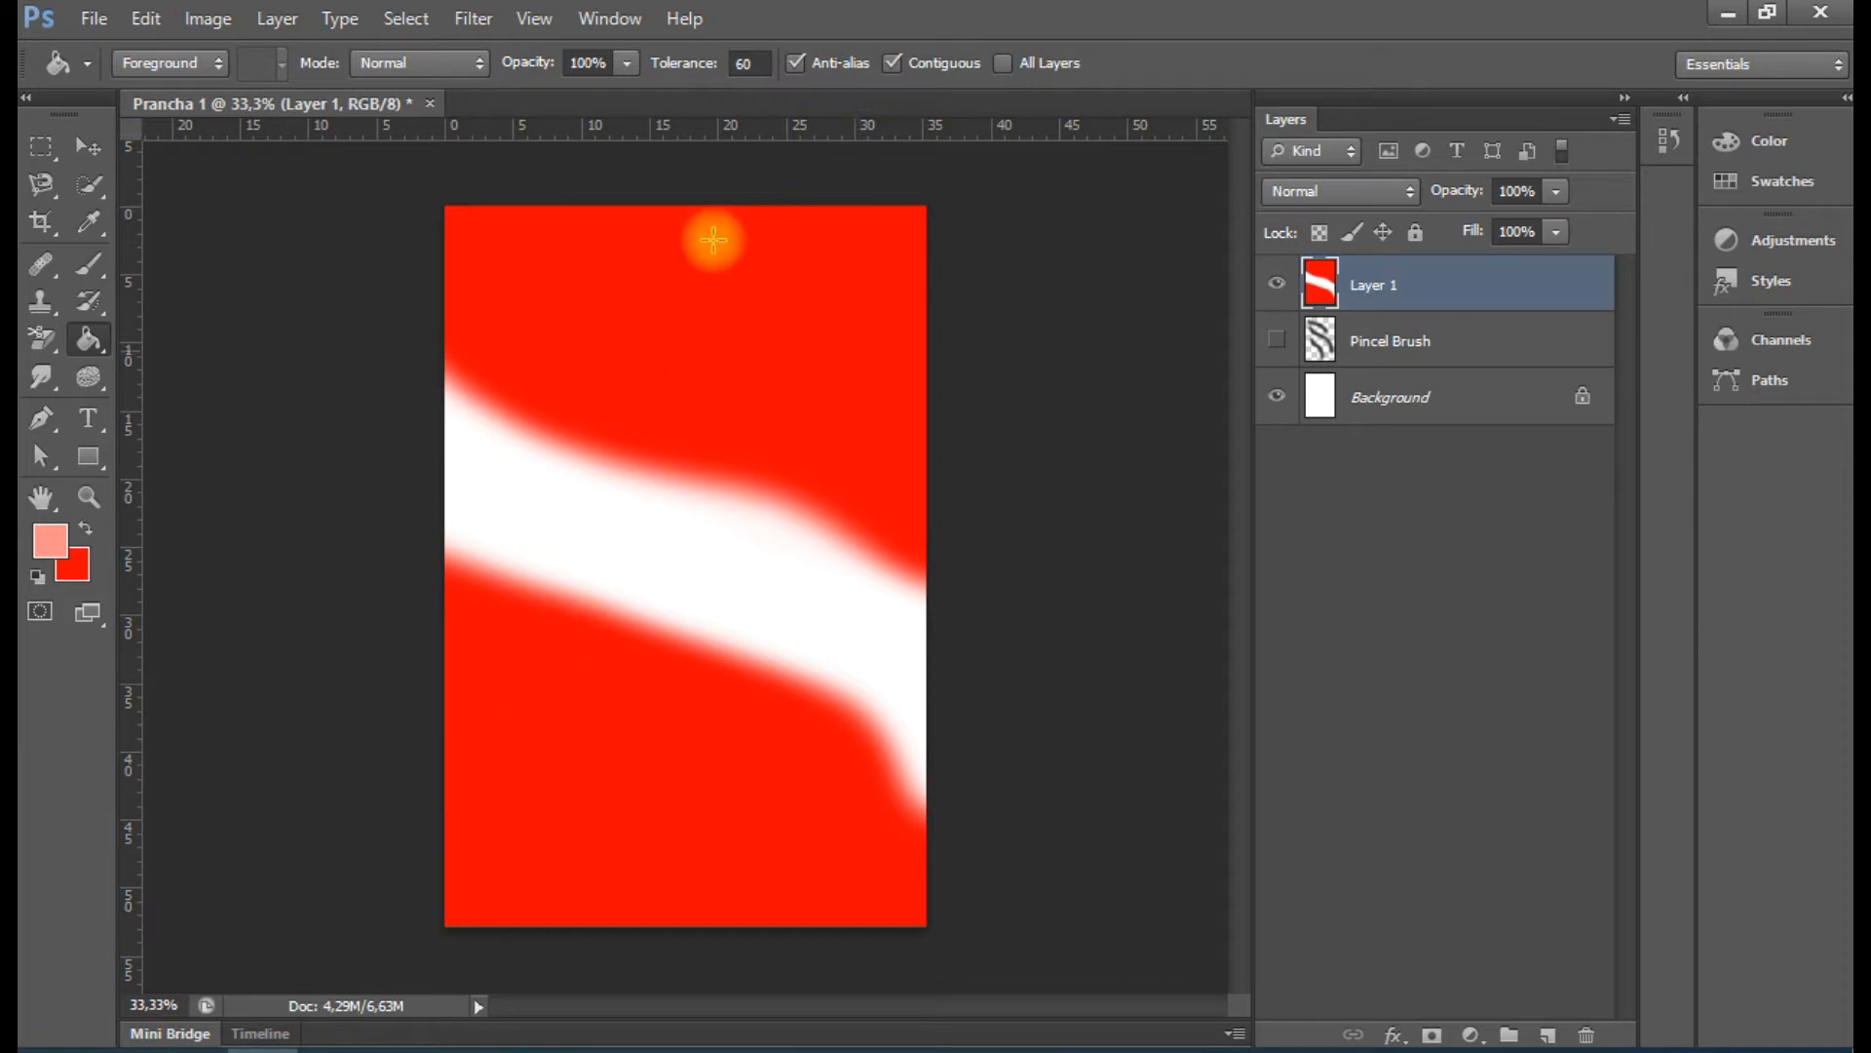
pyautogui.click(625, 837)
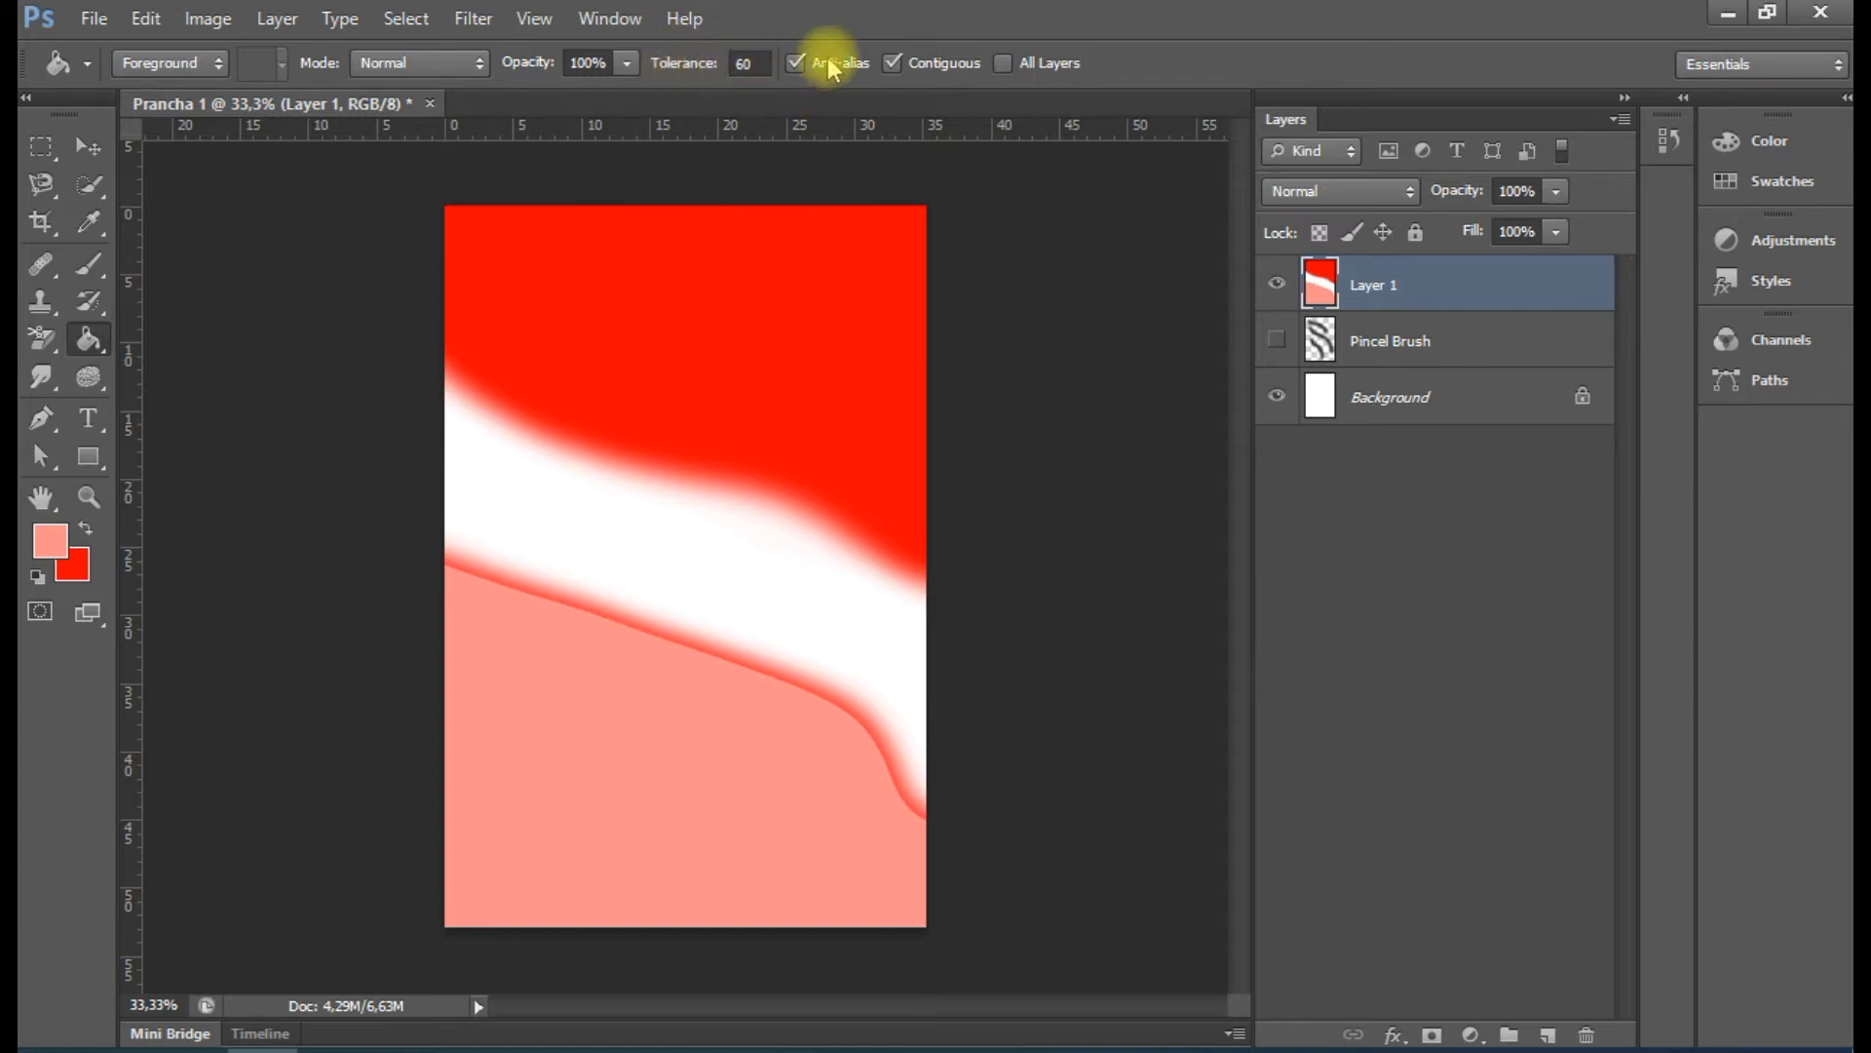
# Set the Paint Bucket tolerance to 80 and fill the red area above the white band with pink
pyautogui.click(764, 60)
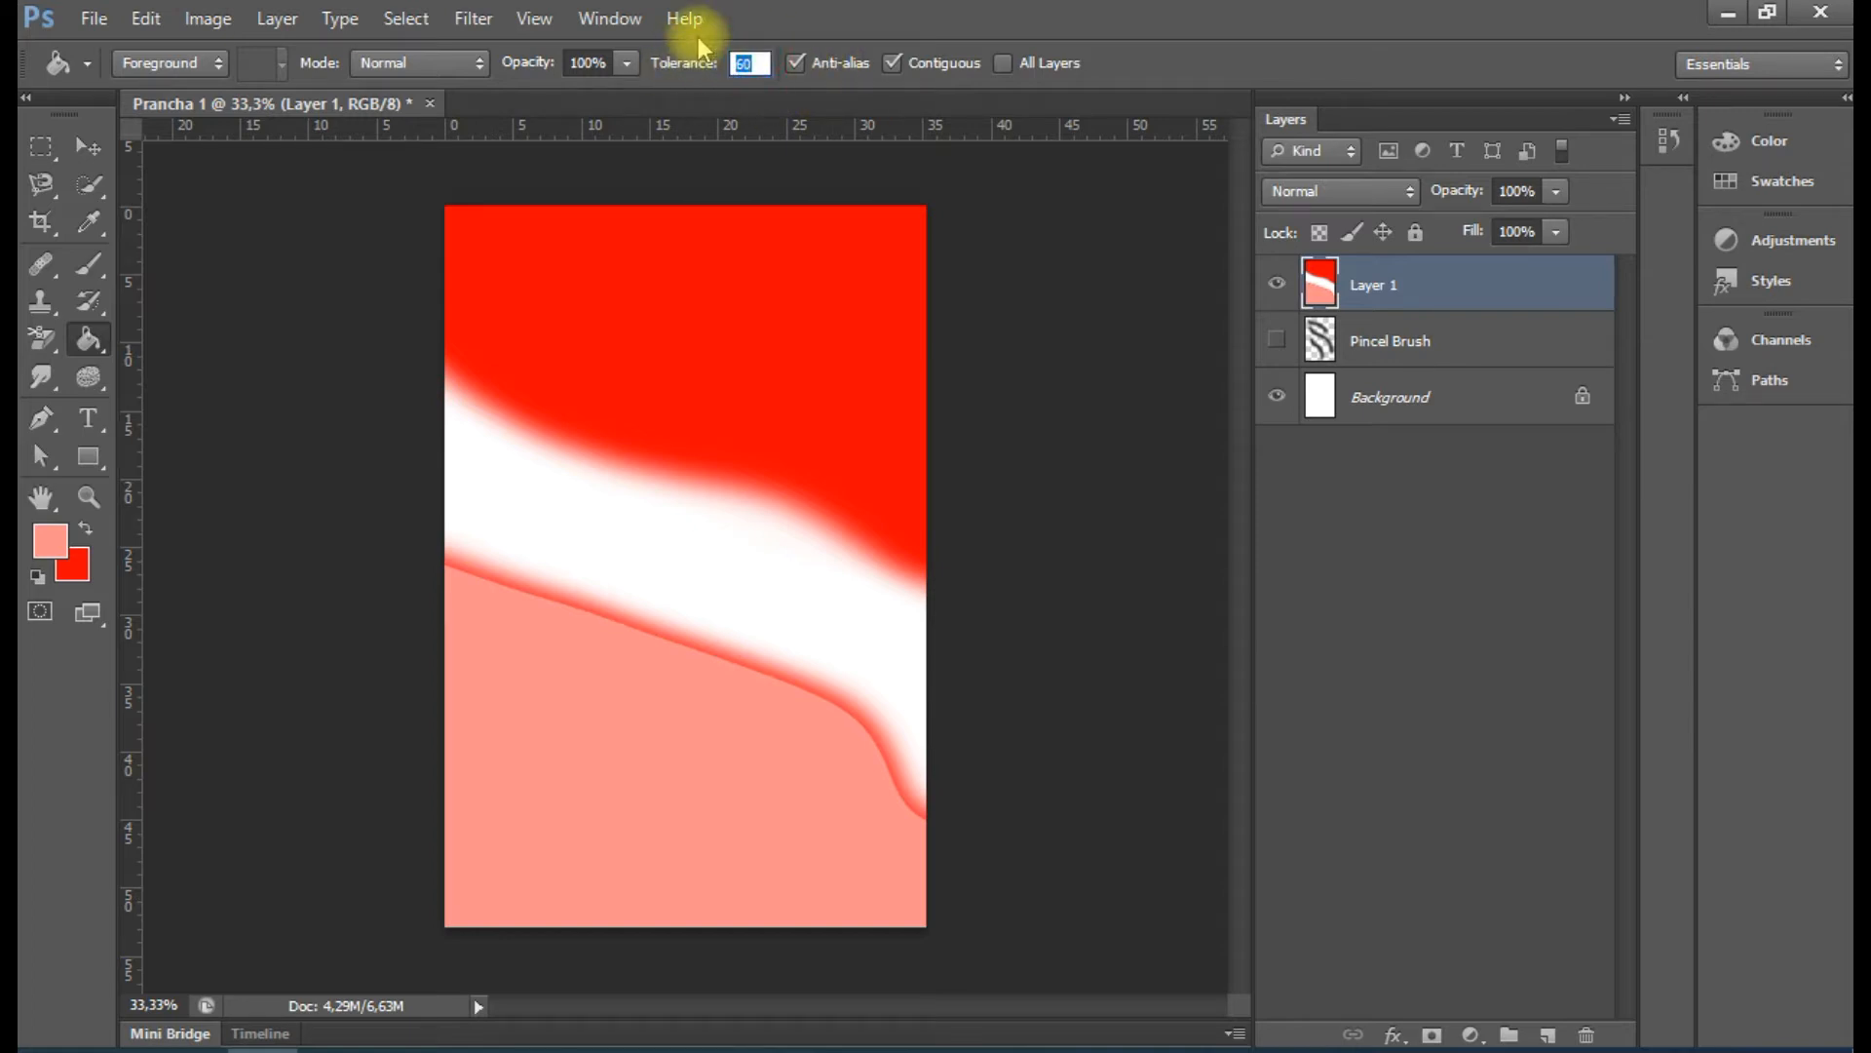
pyautogui.write('80')
pyautogui.click(671, 300)
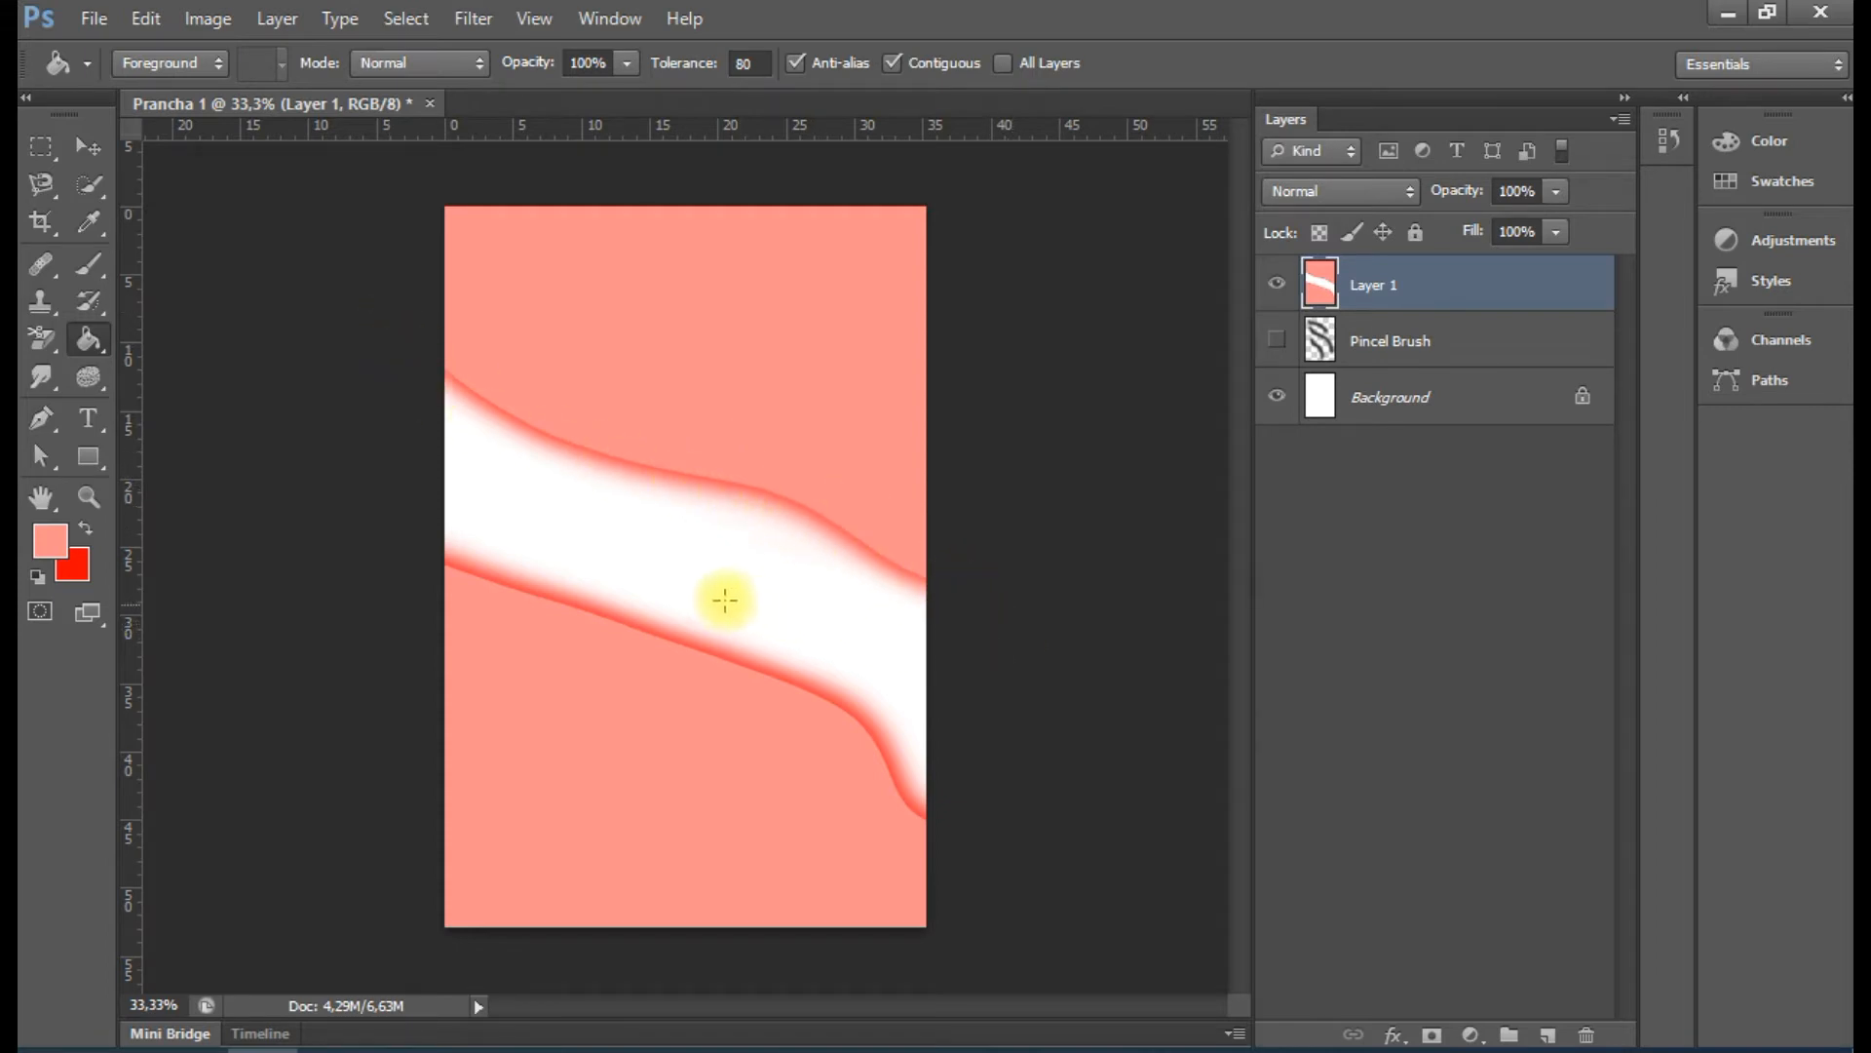
# Undo both pink fills and fill the area above the white band again with the tolerance set to 100
pyautogui.click(744, 62)
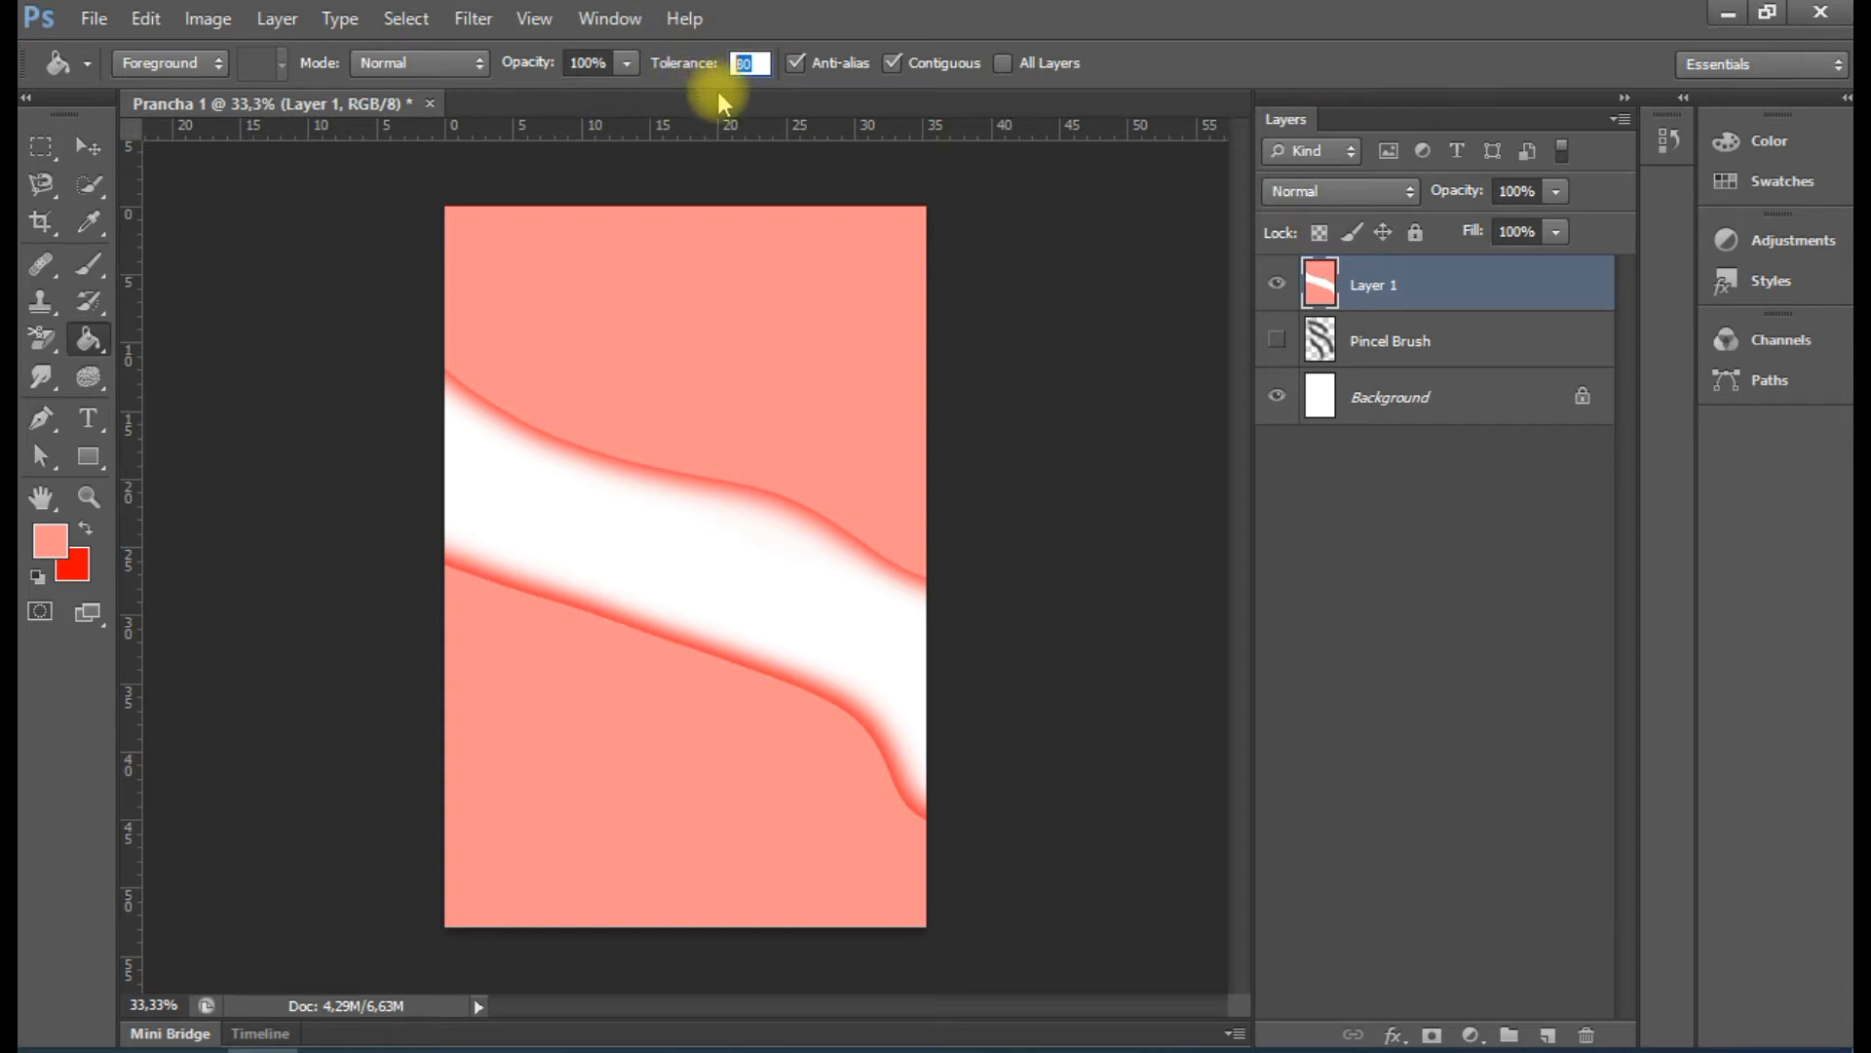
pyautogui.hotkey('ctrl', 'alt', 'z')
pyautogui.hotkey('ctrl', 'alt', 'z')
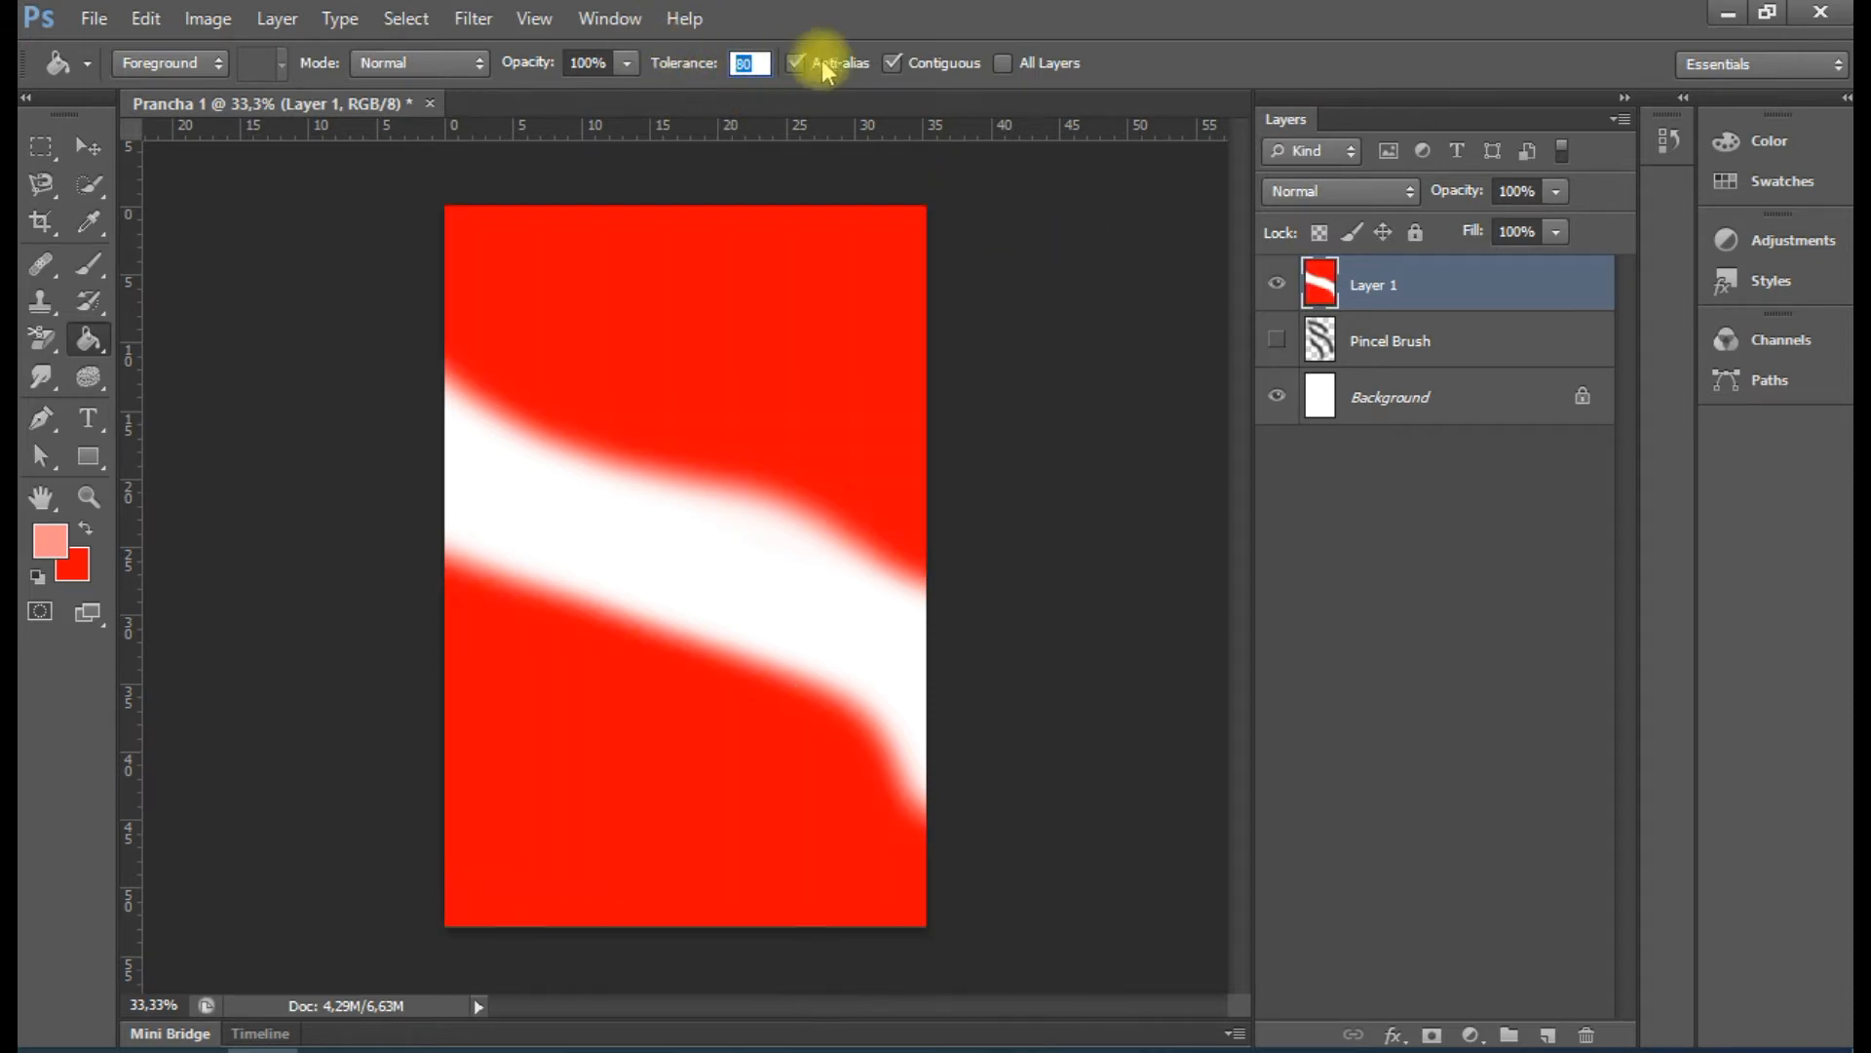
pyautogui.write('100')
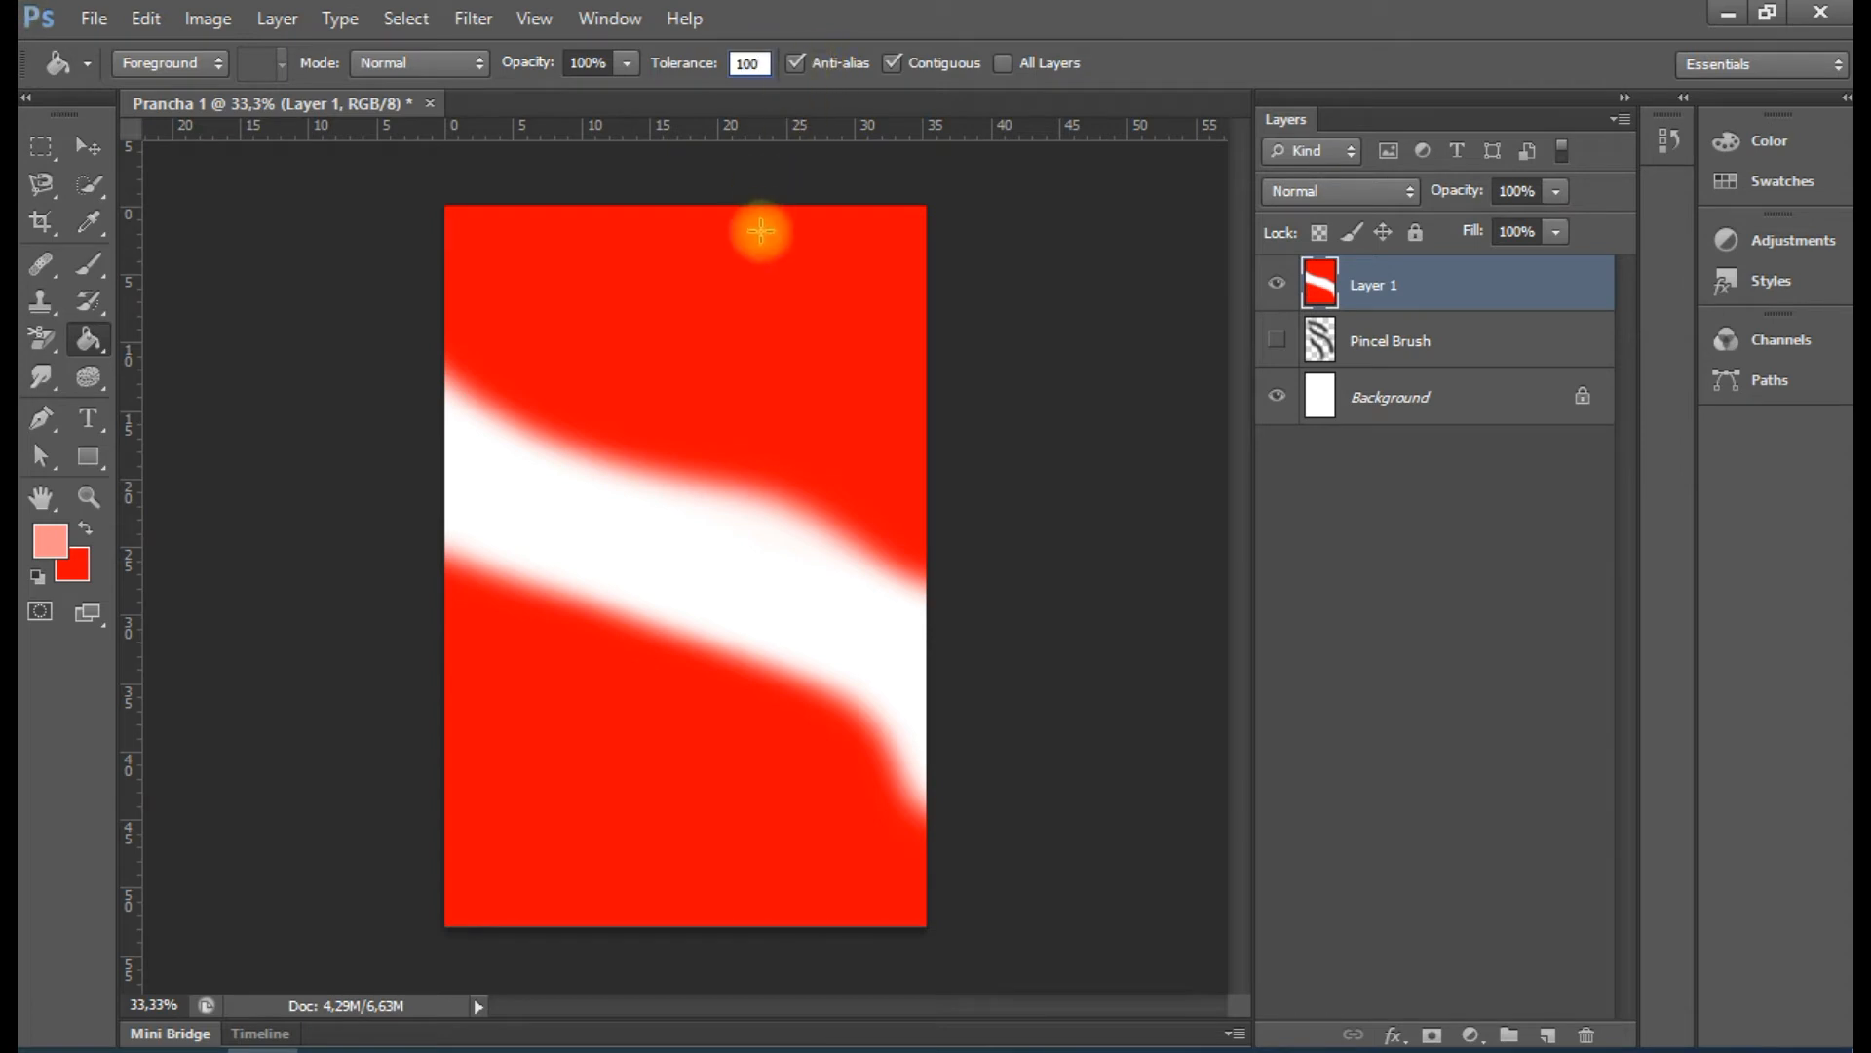
pyautogui.click(737, 294)
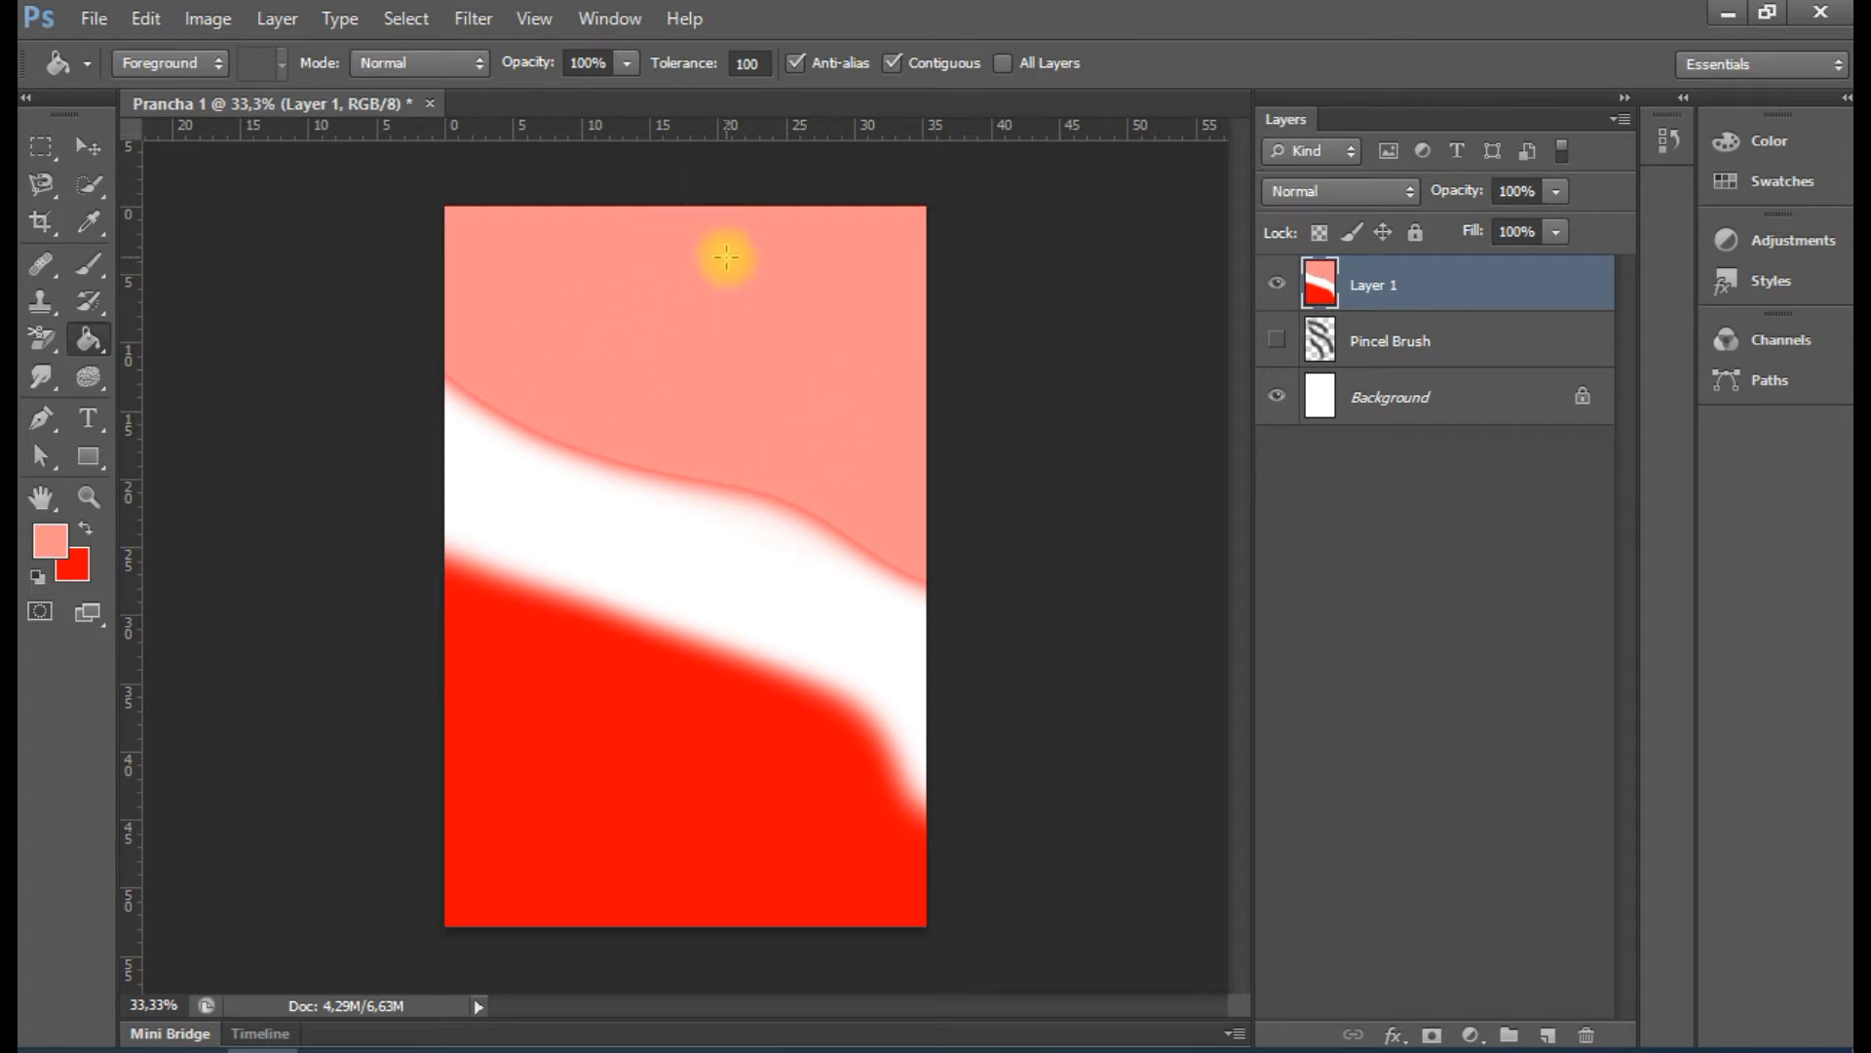
# Undo the last pink fill and toggle Layer 1's visibility off and back on
pyautogui.hotkey('ctrl', 'z')
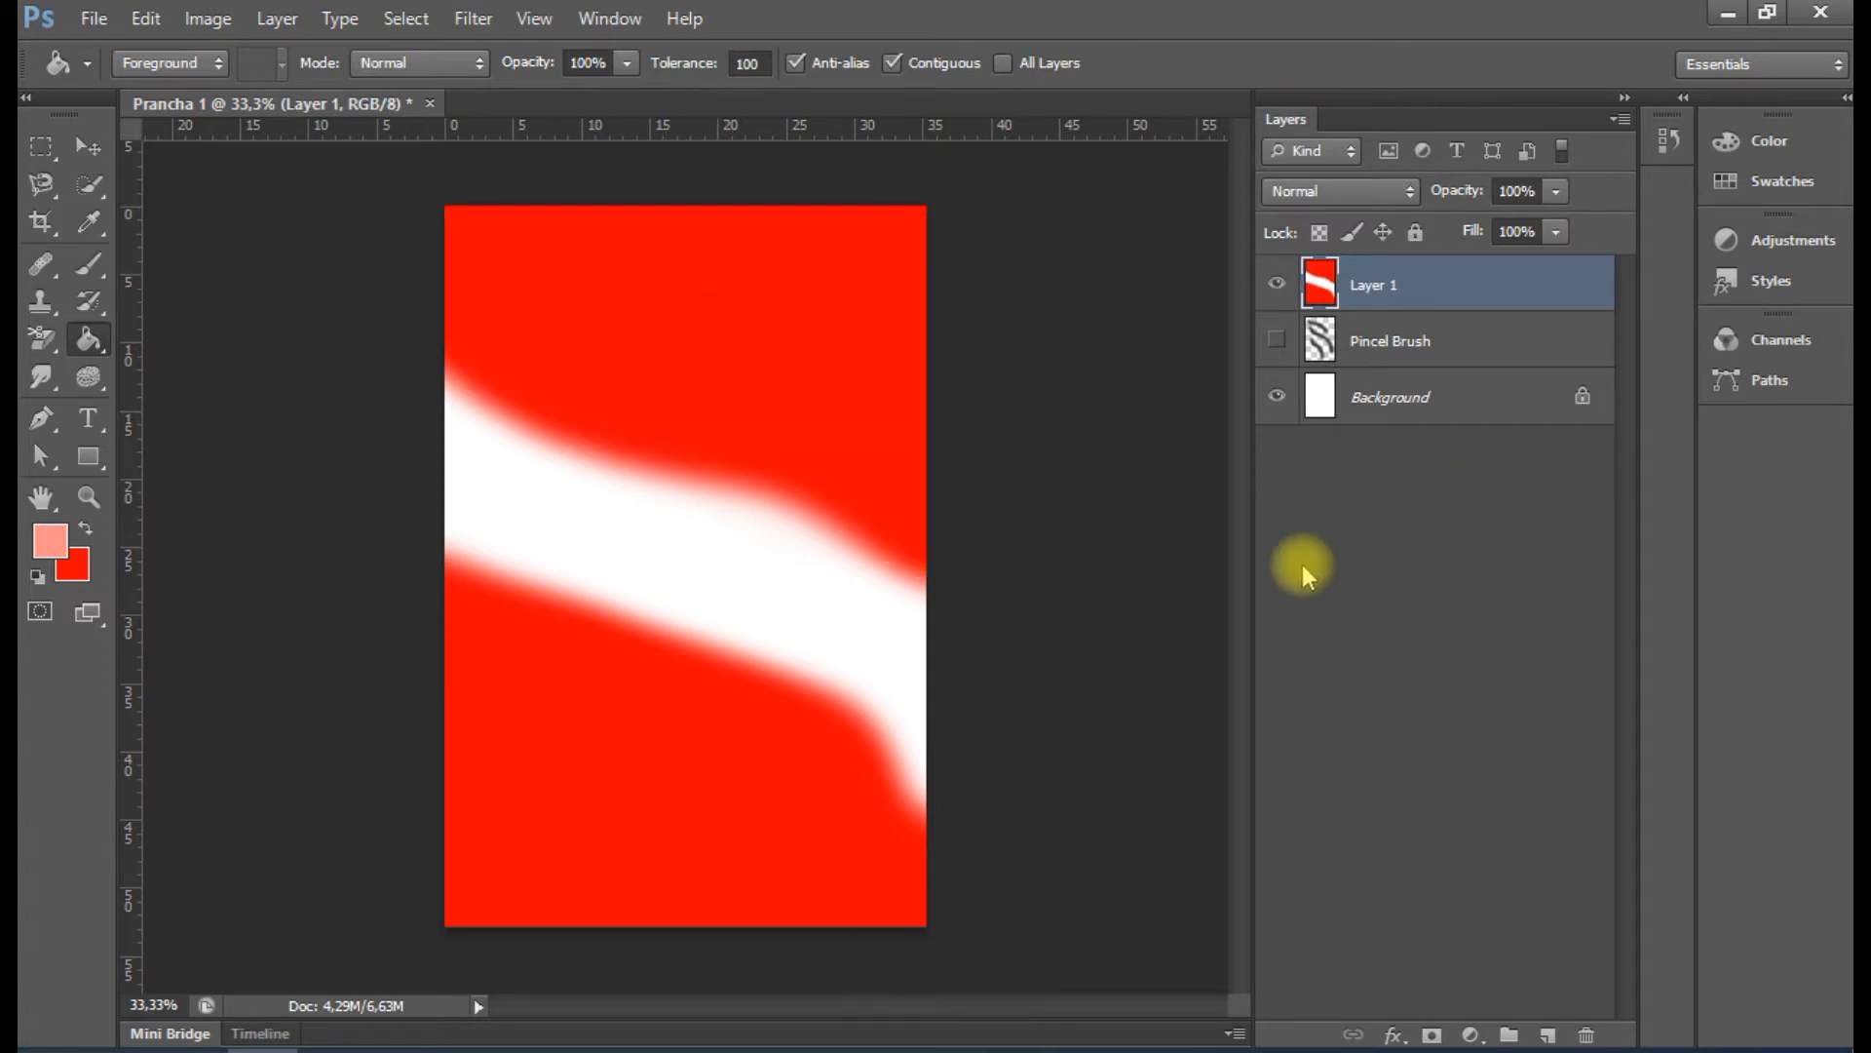
pyautogui.click(1274, 288)
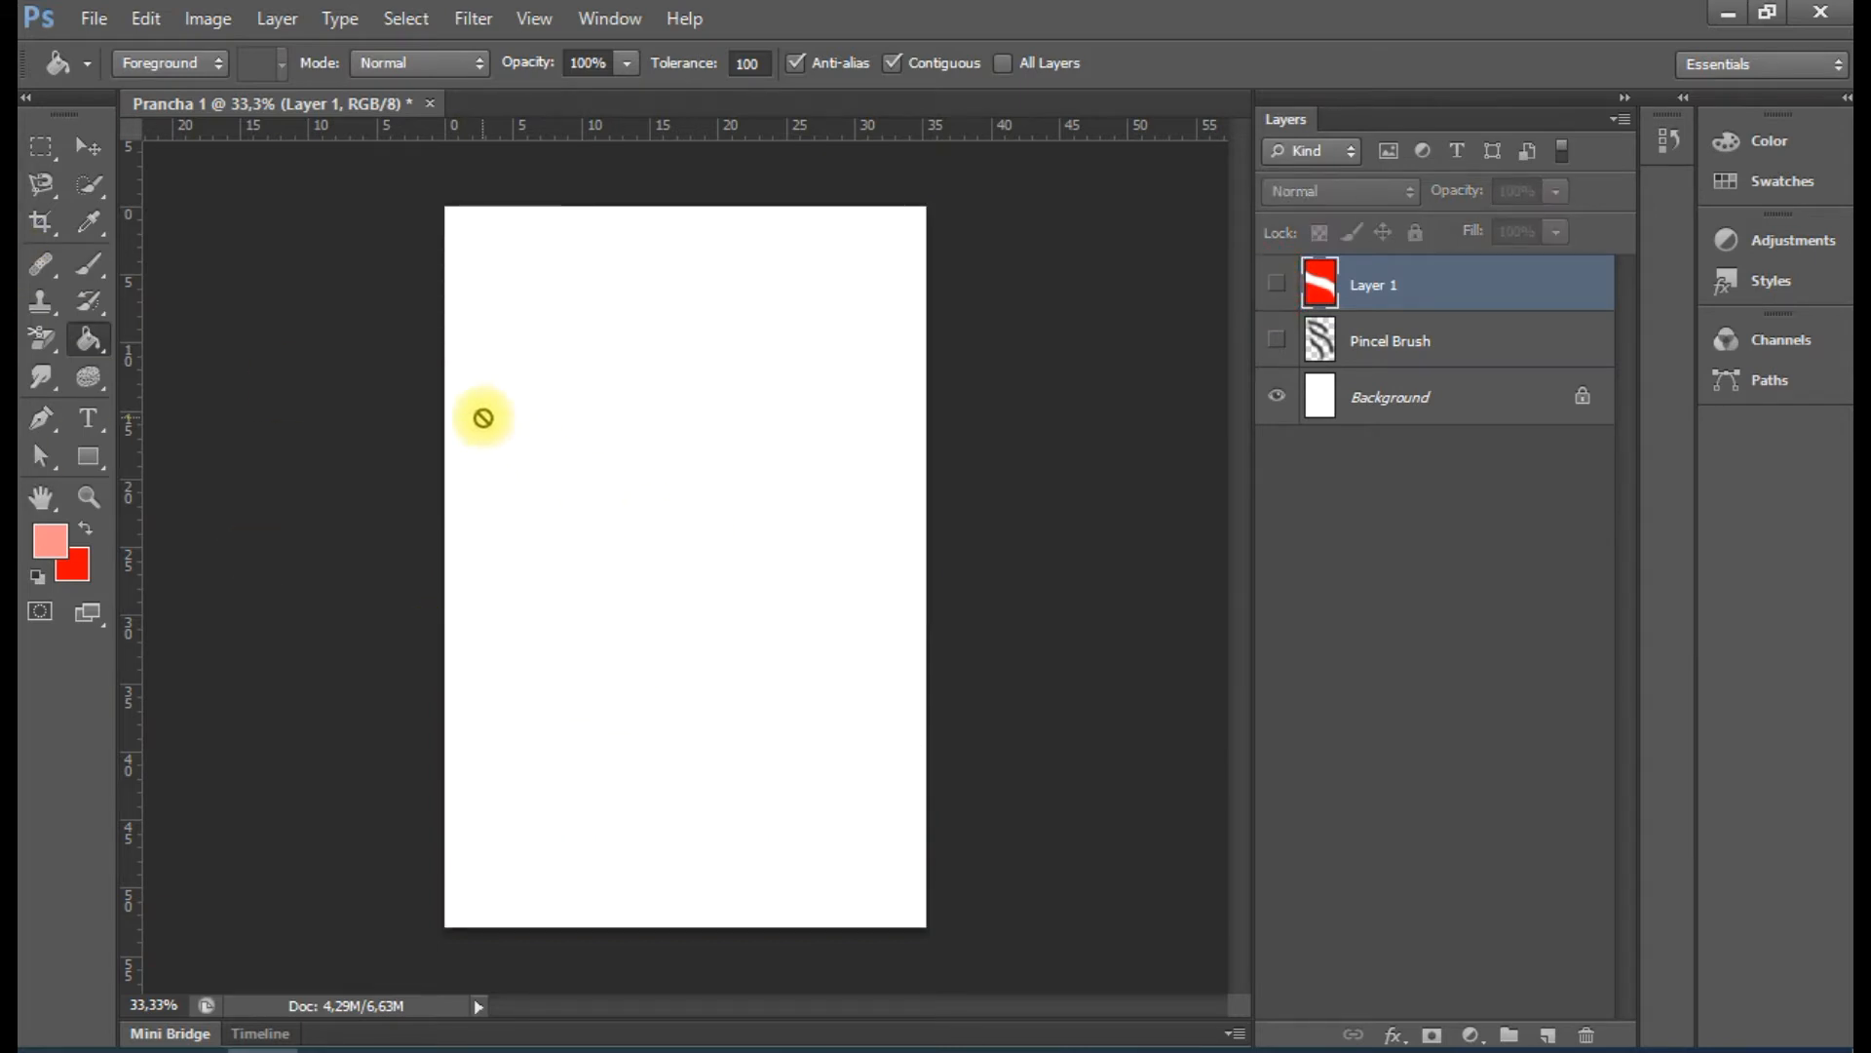
pyautogui.click(1279, 288)
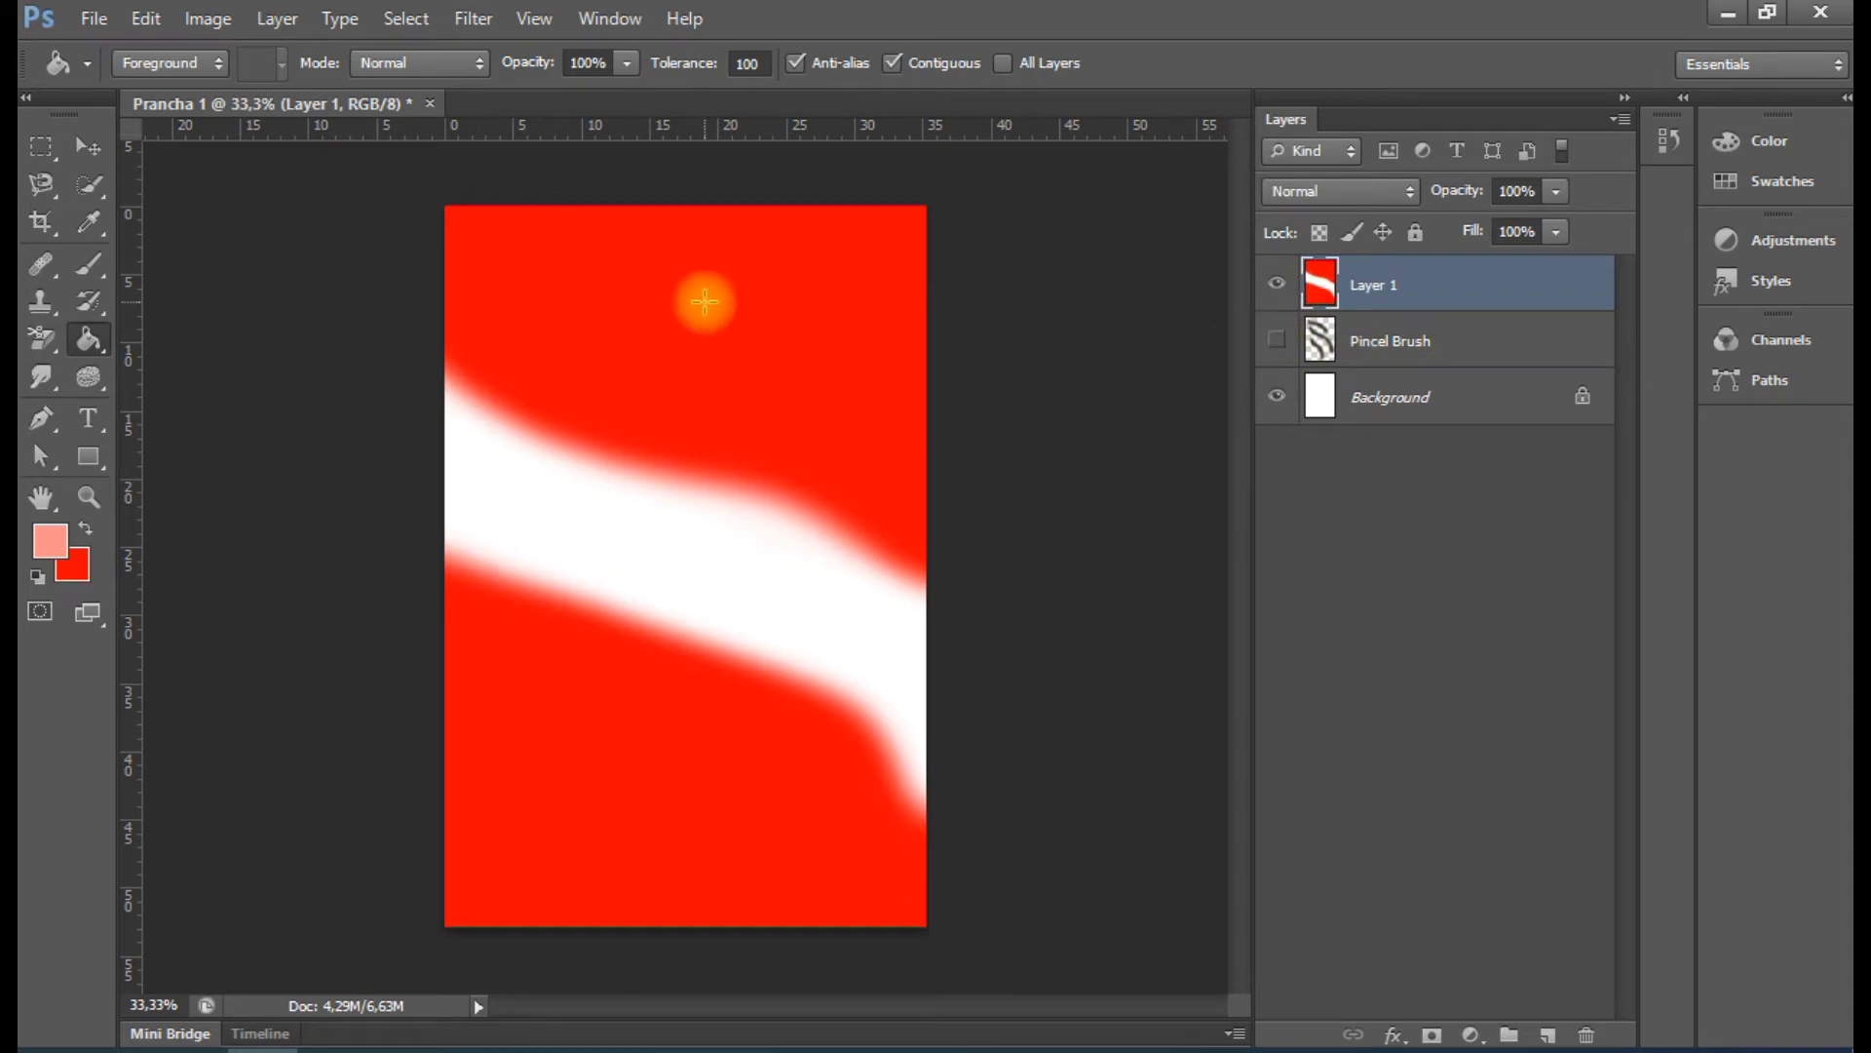
# Fill the red area above the white band with pink and move Layer 1 beneath the Pincel Brush layer
pyautogui.click(804, 351)
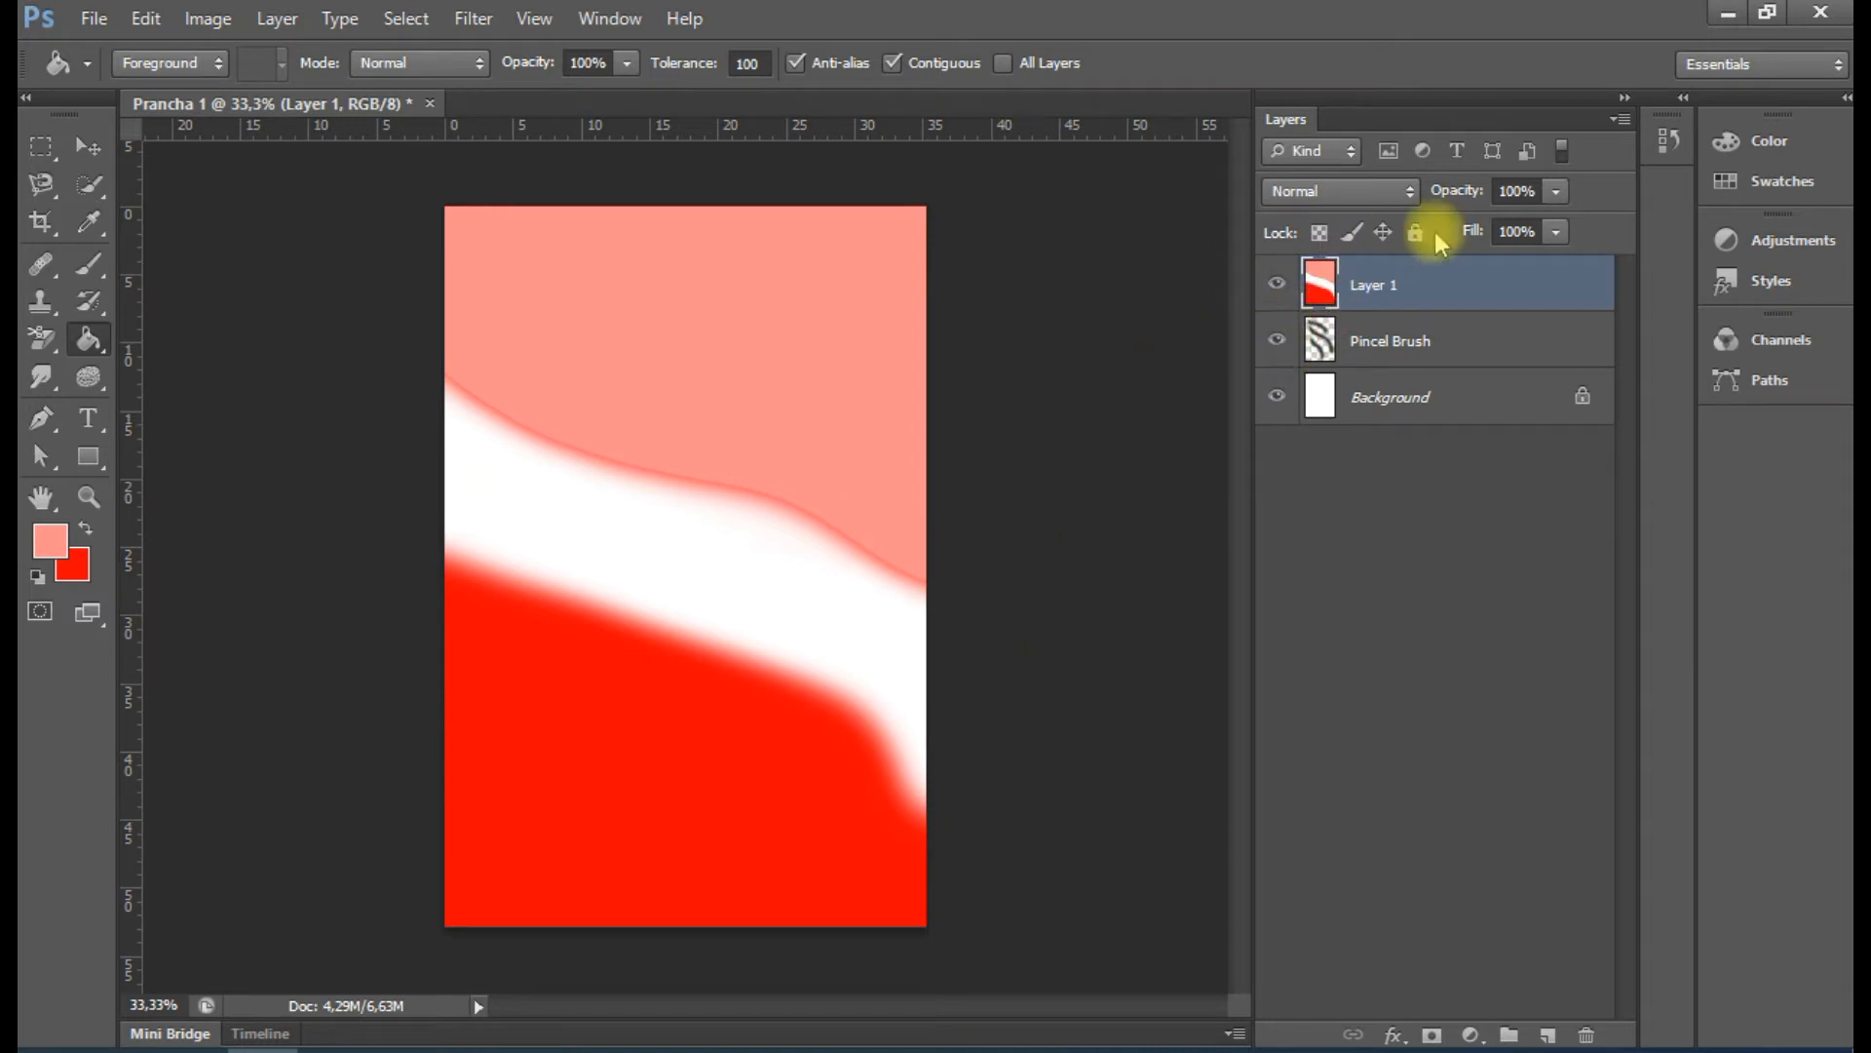
pyautogui.moveTo(1458, 278); pyautogui.dragTo(1457, 352)
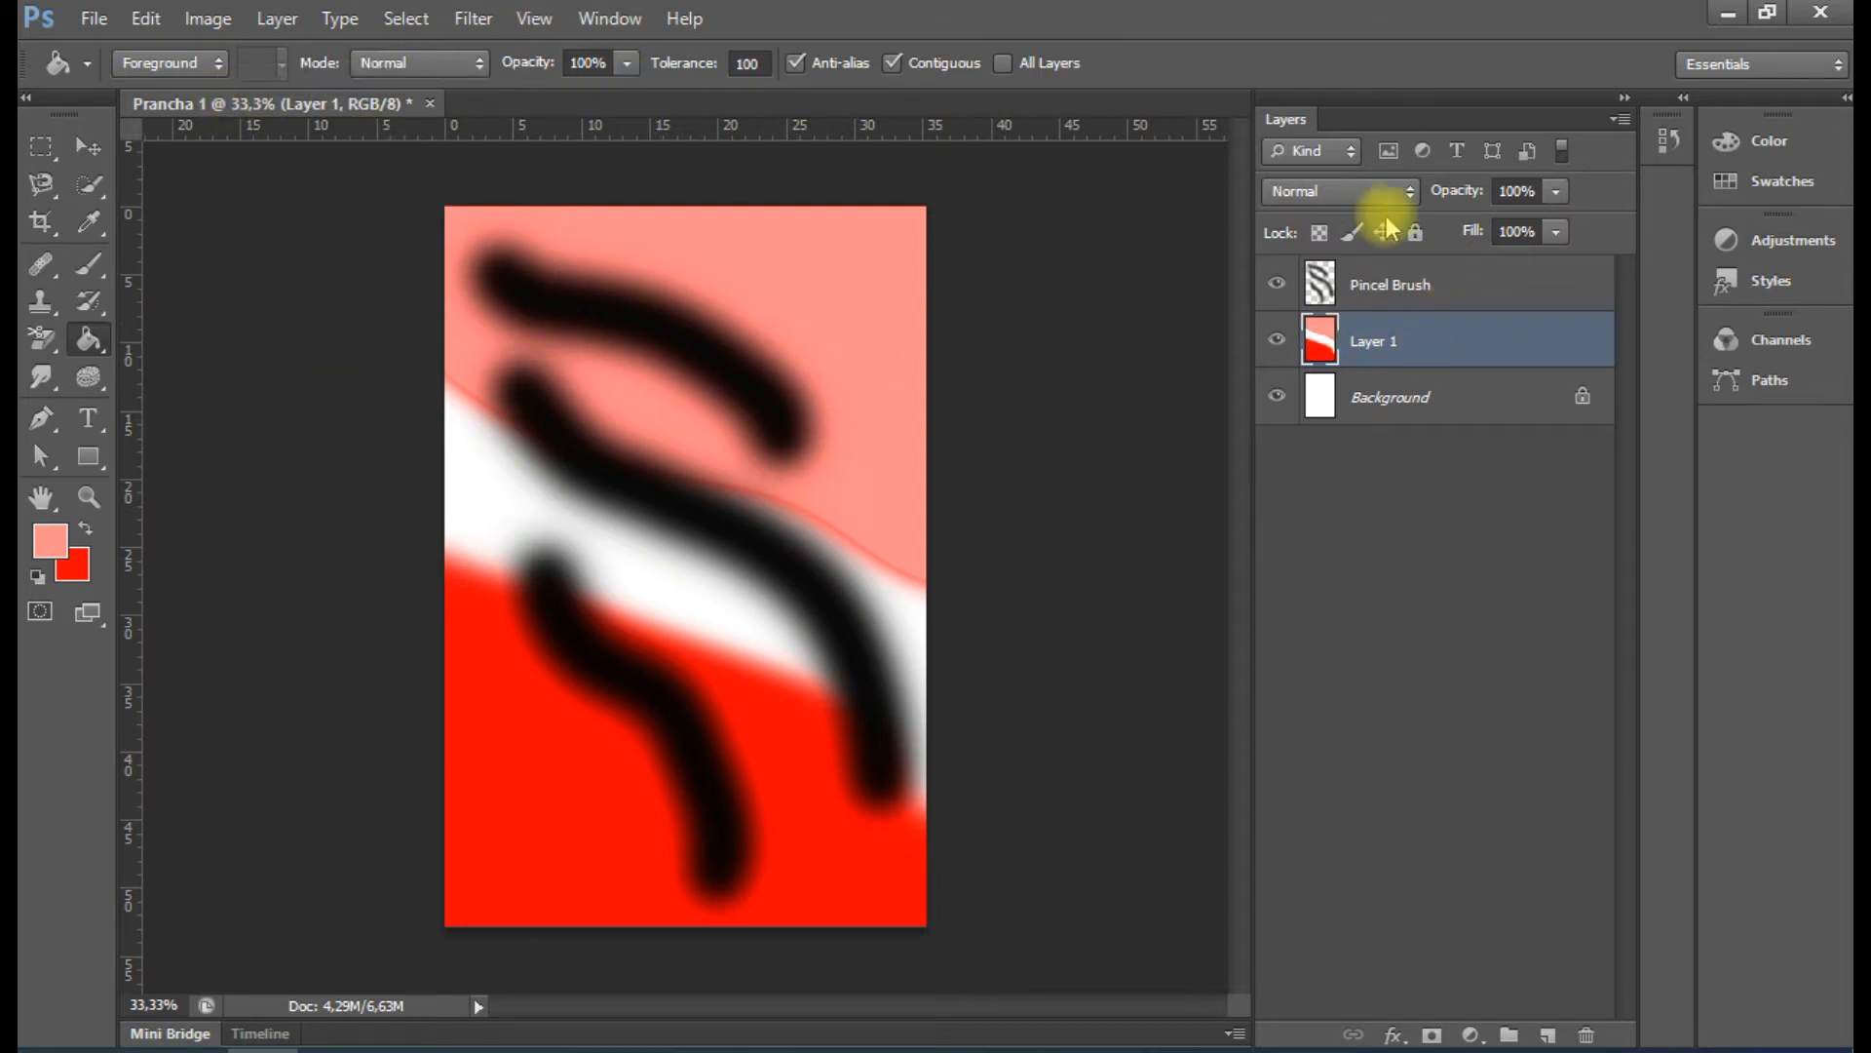
# Hide Layer 1 and the Pincel Brush layer and switch to the Gradient tool
pyautogui.click(1276, 339)
pyautogui.click(1278, 284)
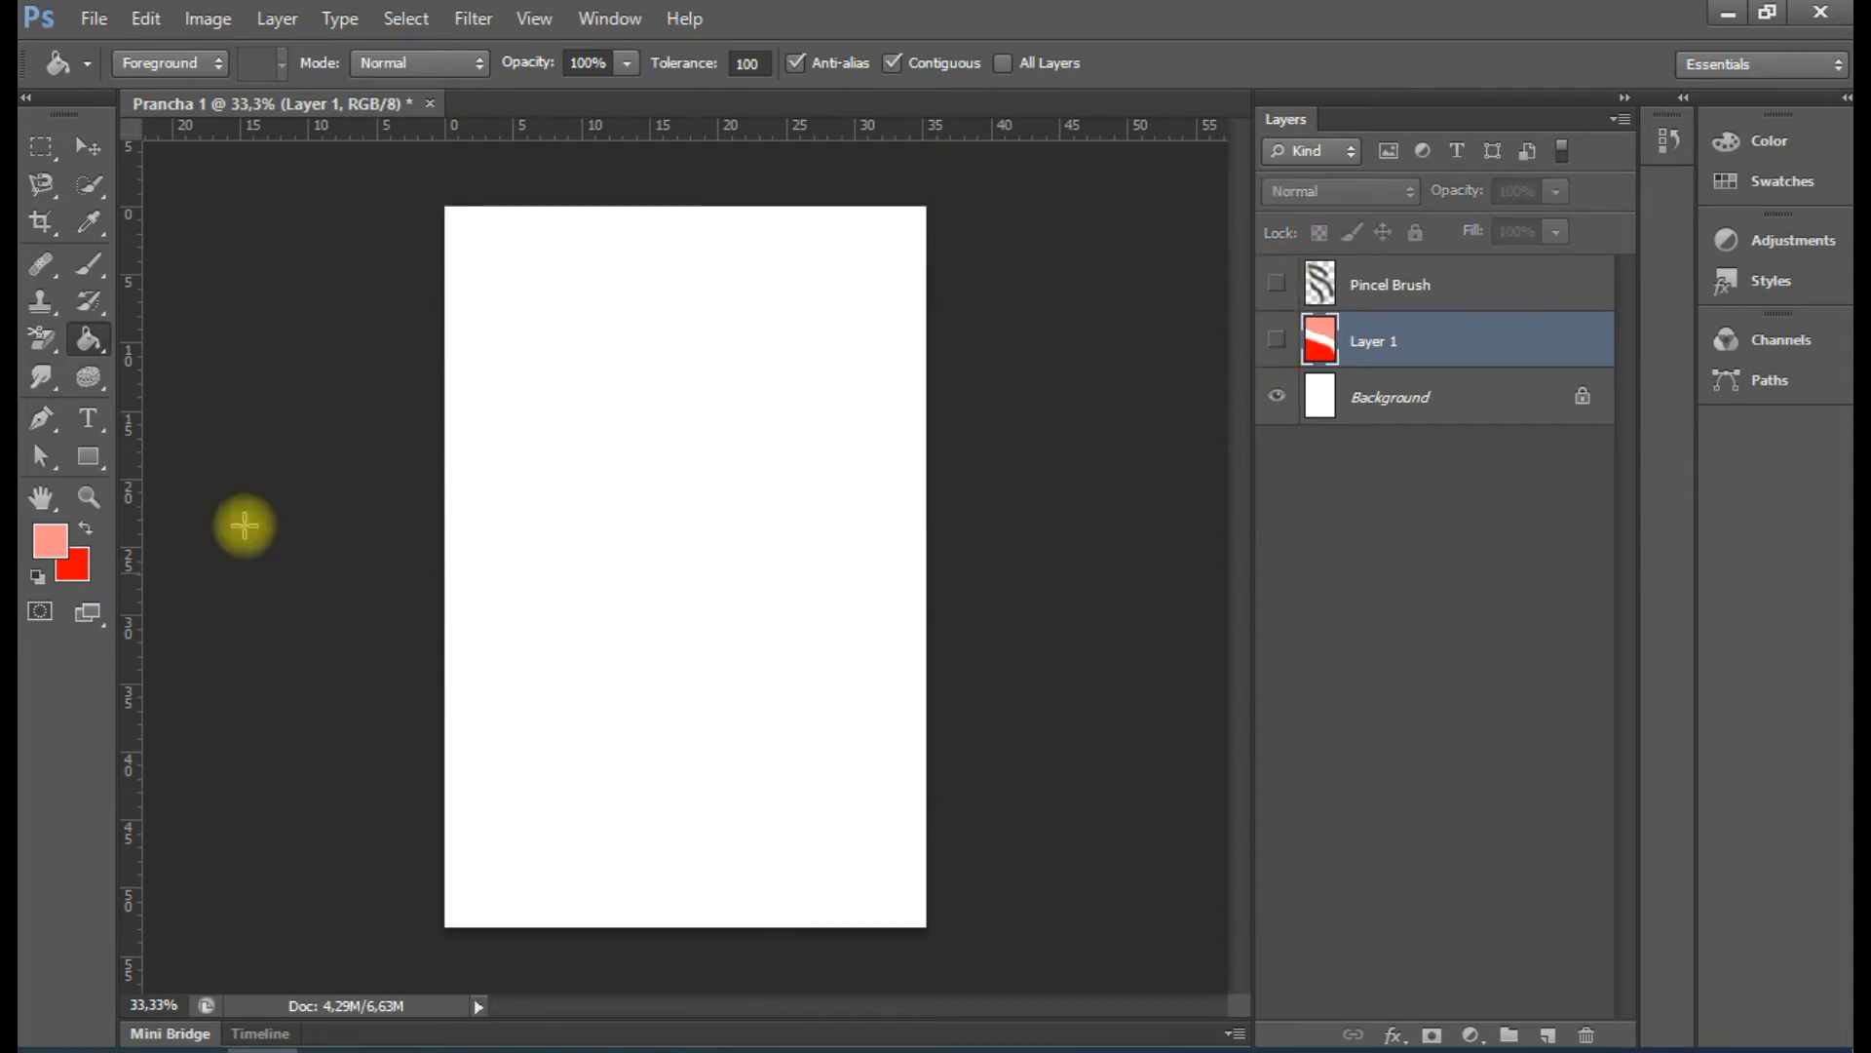
pyautogui.click(88, 356)
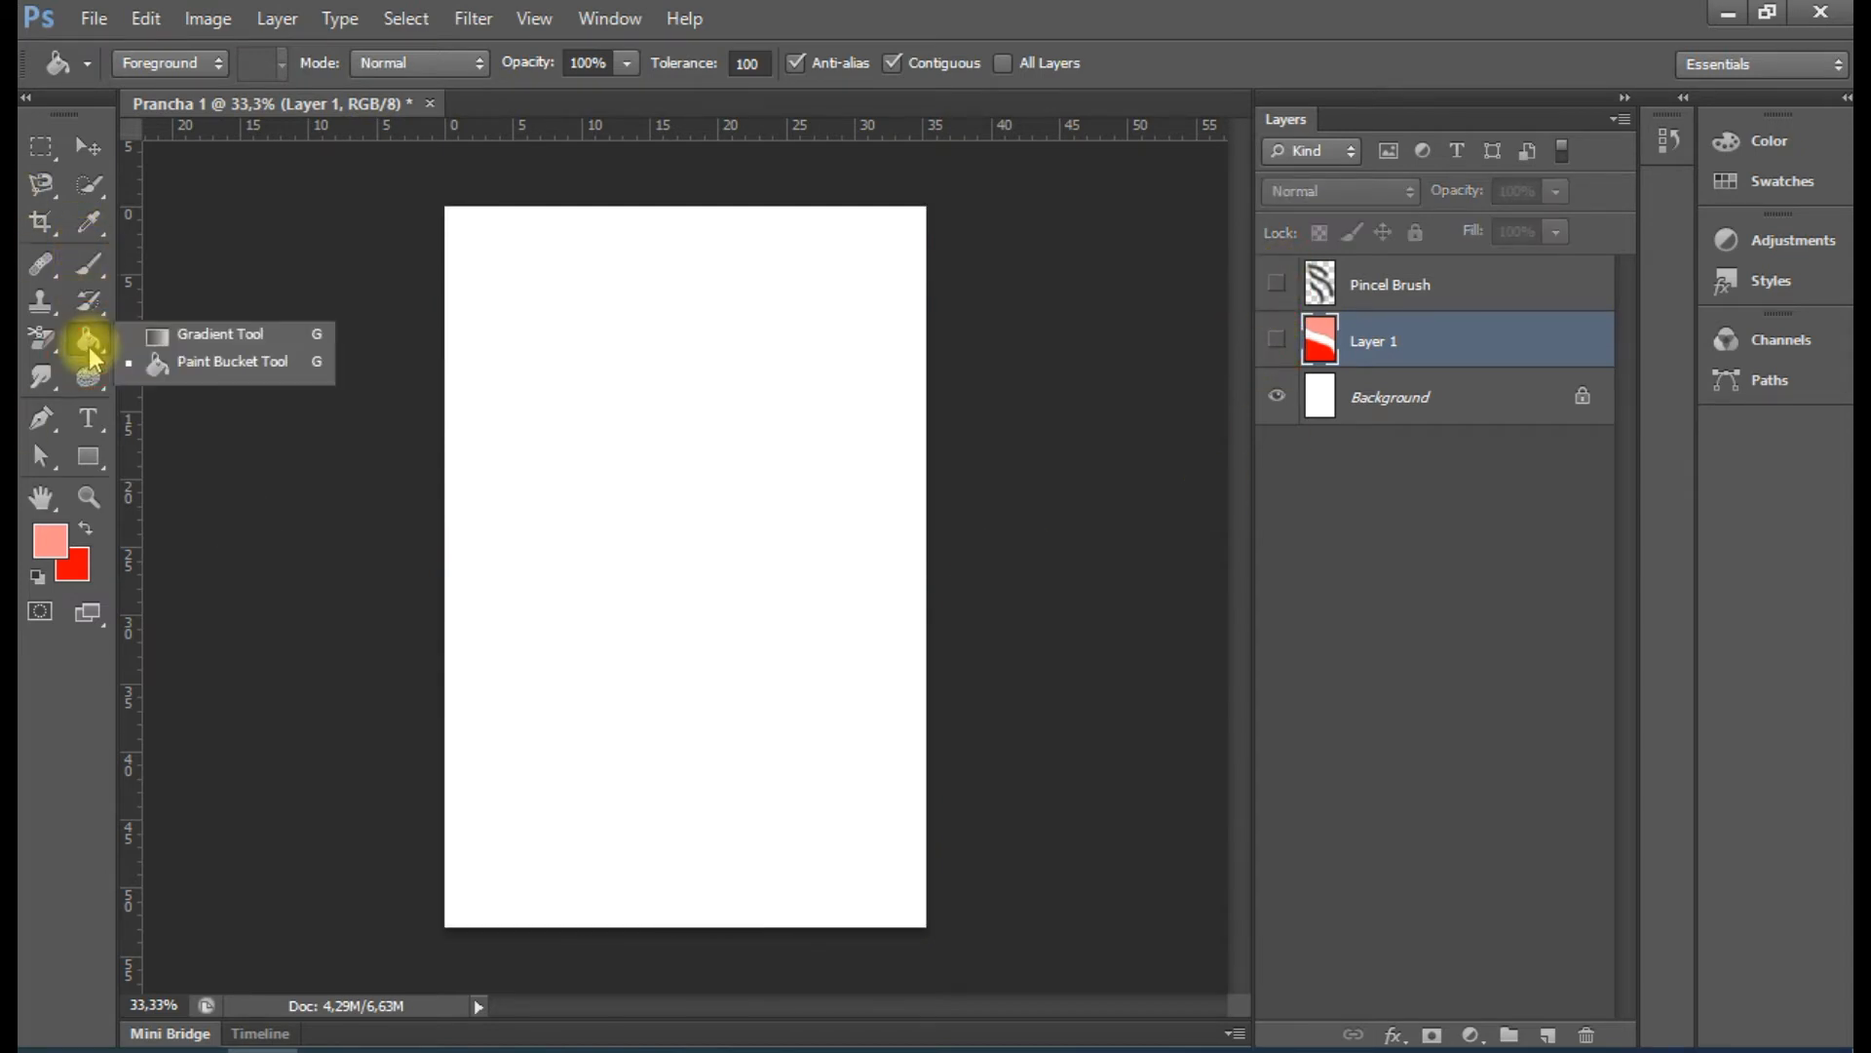
pyautogui.click(202, 333)
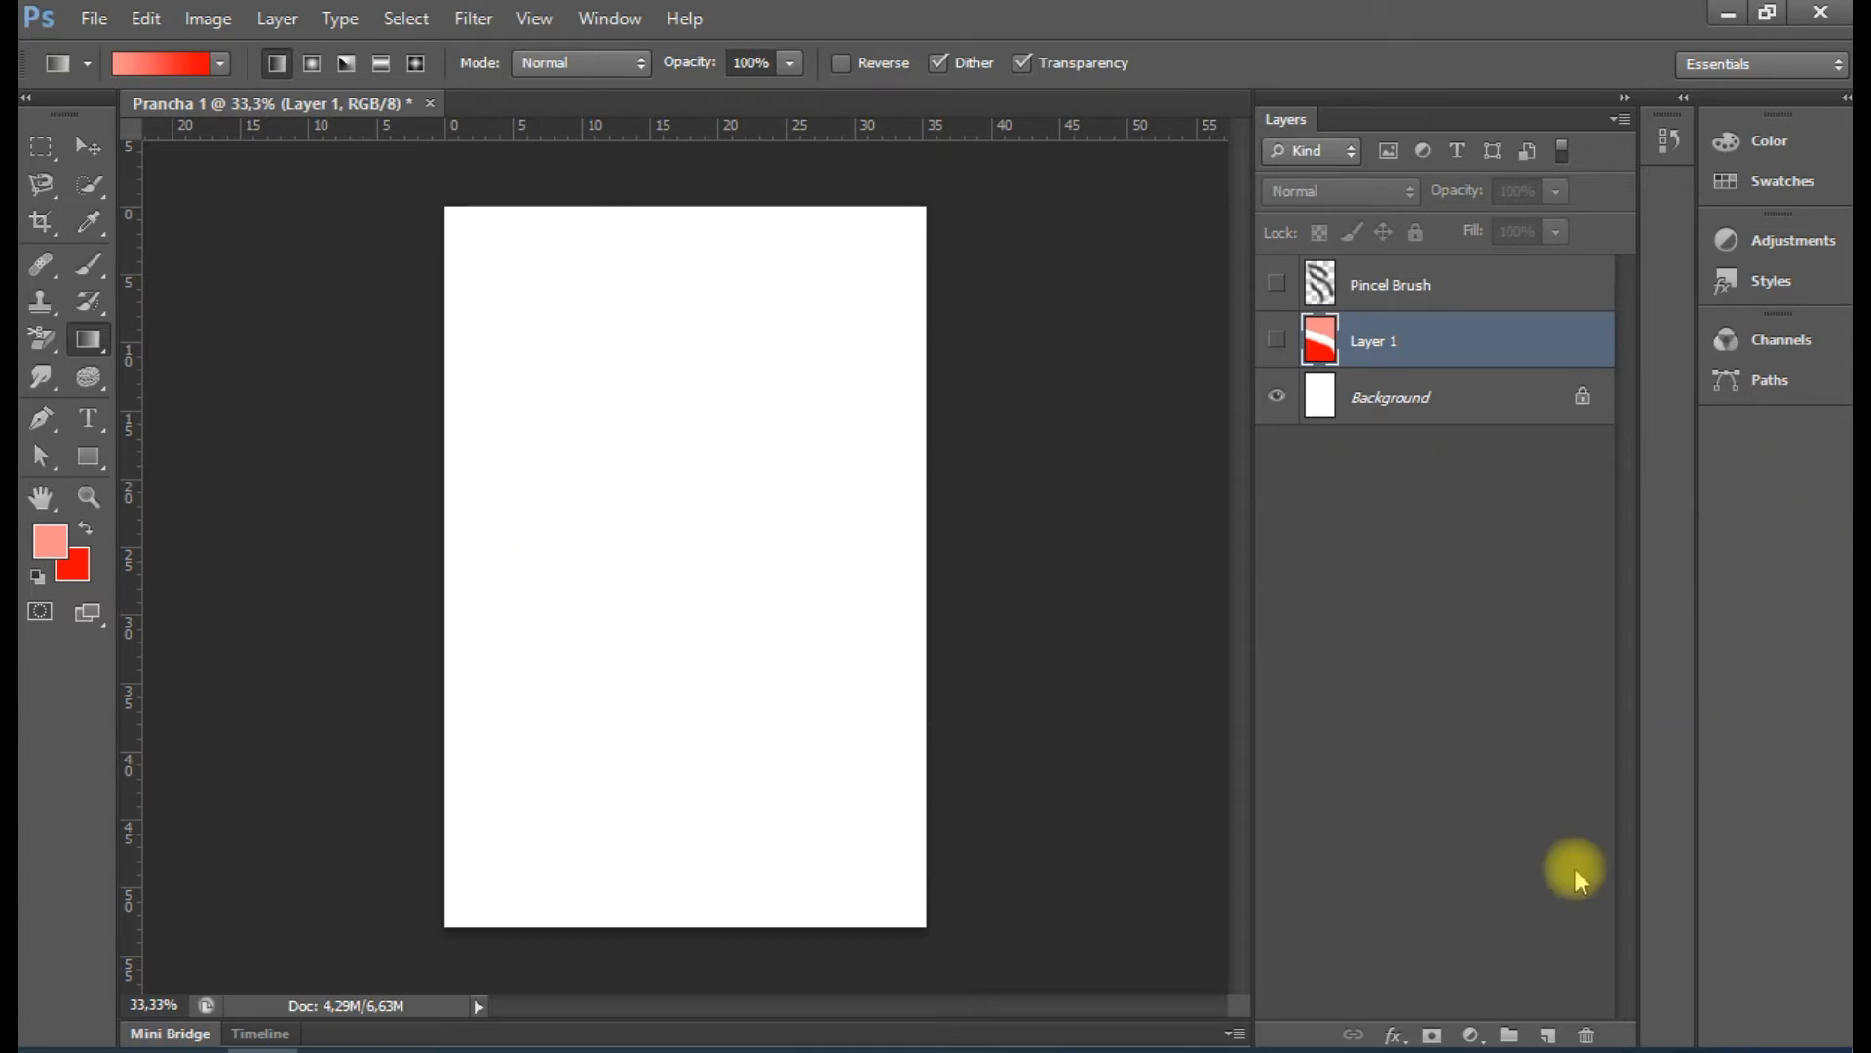
# Create a new layer at the top of the layer stack and draw a horizontal pink-to-red linear gradient across it
pyautogui.click(1548, 1037)
pyautogui.moveTo(1449, 321); pyautogui.dragTo(1454, 265)
pyautogui.moveTo(461, 521); pyautogui.dragTo(917, 534)
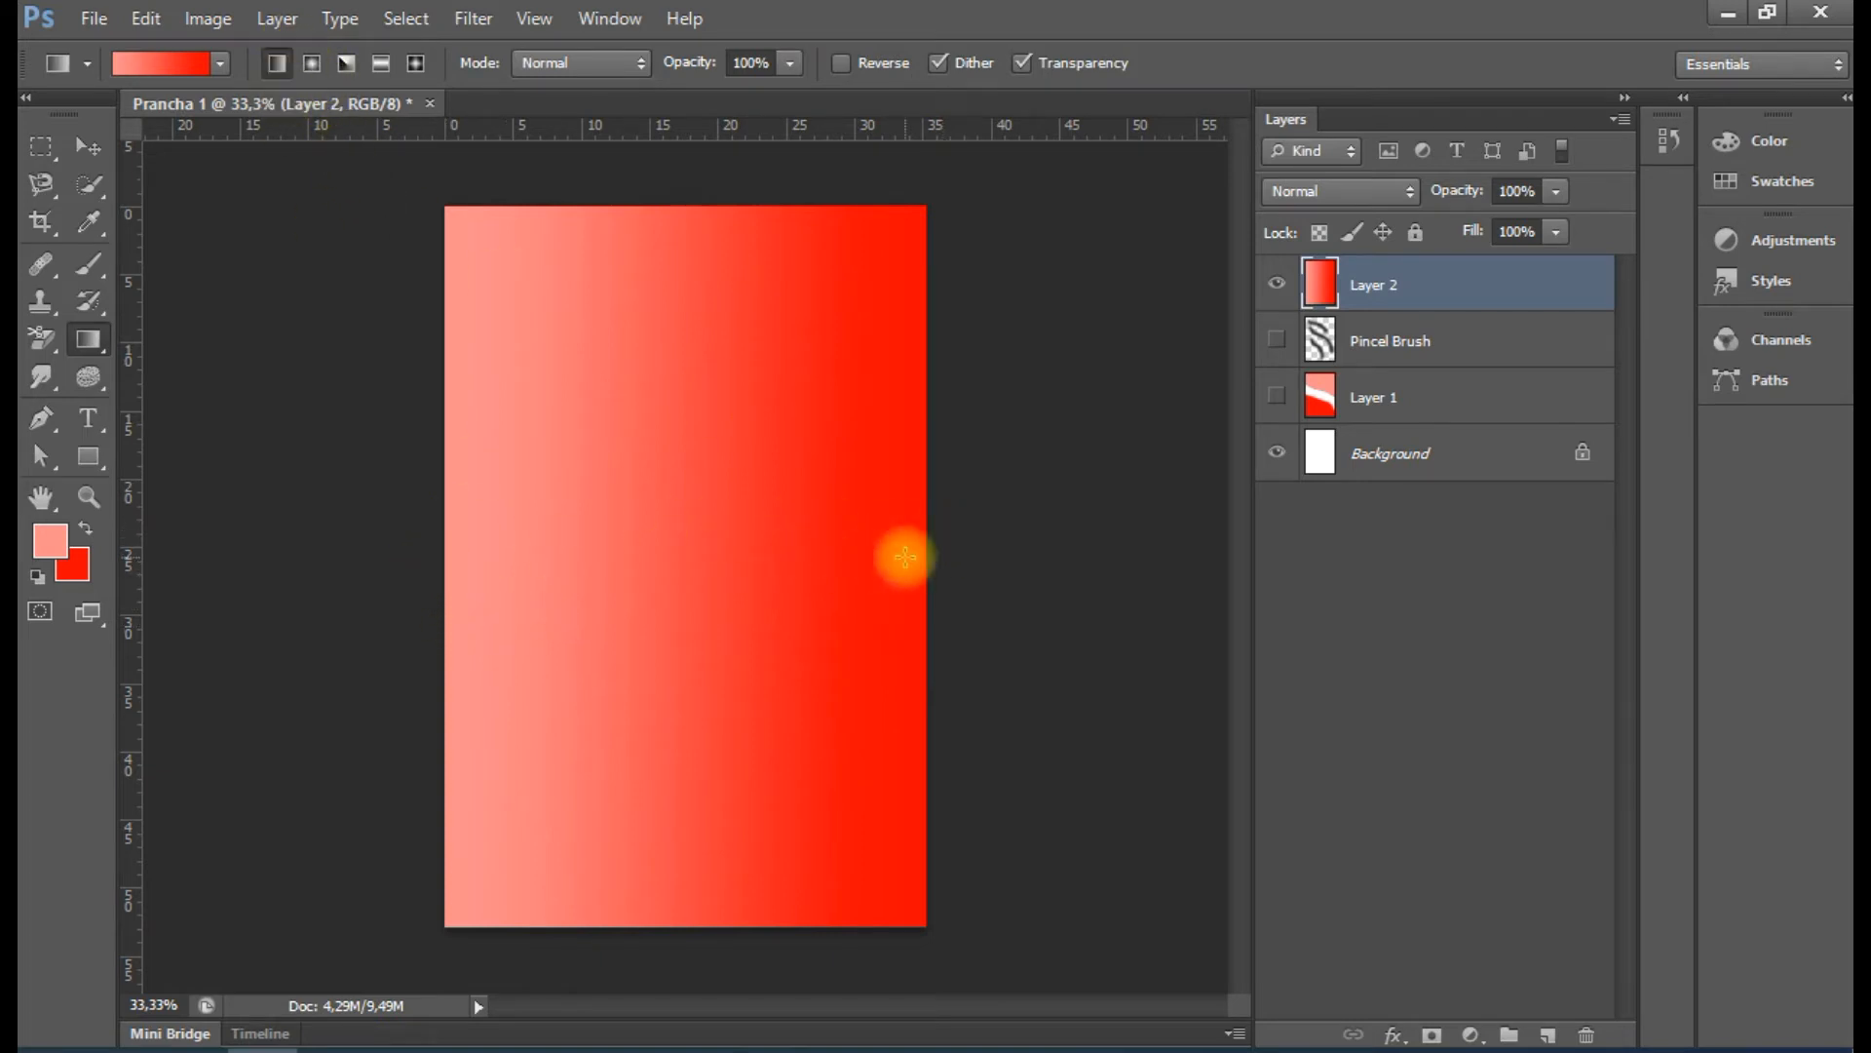
# Set the foreground colour to black and draw a horizontal black-to-red linear gradient from beyond one page edge to past the other
pyautogui.click(50, 539)
pyautogui.moveTo(1053, 770); pyautogui.dragTo(984, 946)
pyautogui.click(1694, 490)
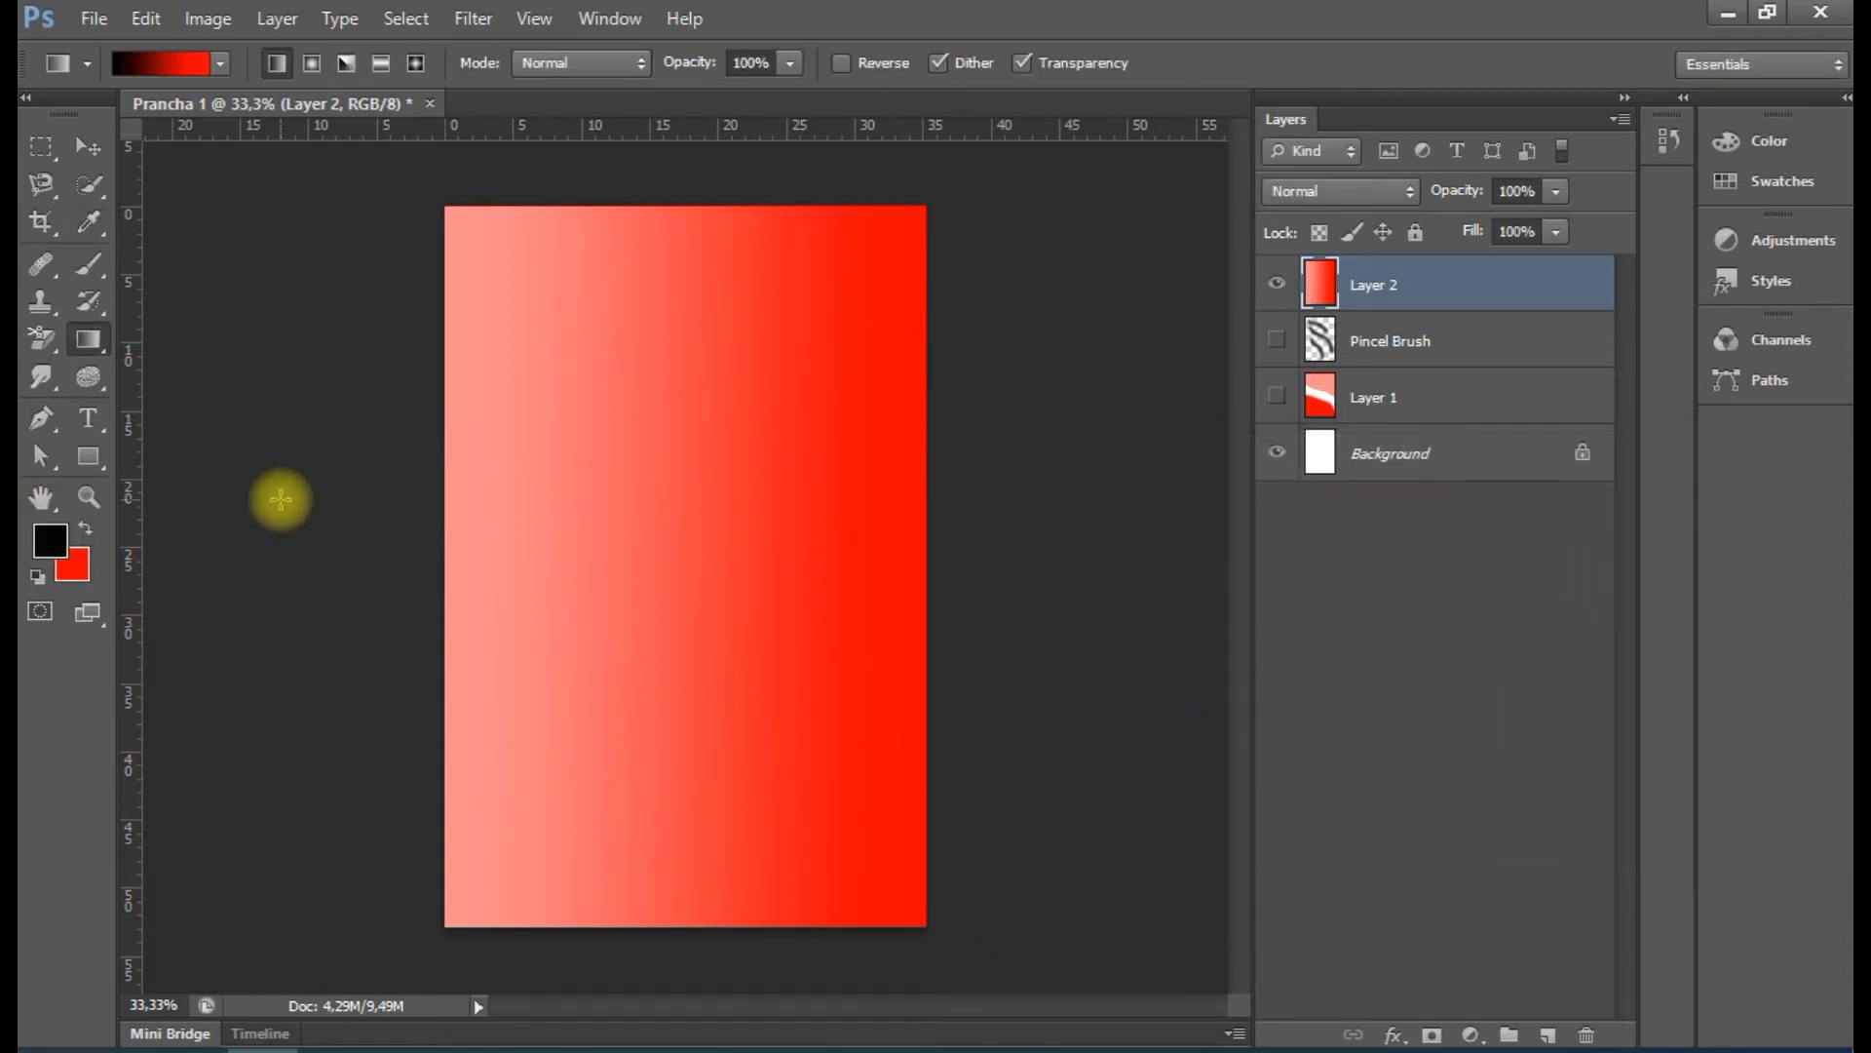
pyautogui.moveTo(343, 518); pyautogui.dragTo(994, 518)
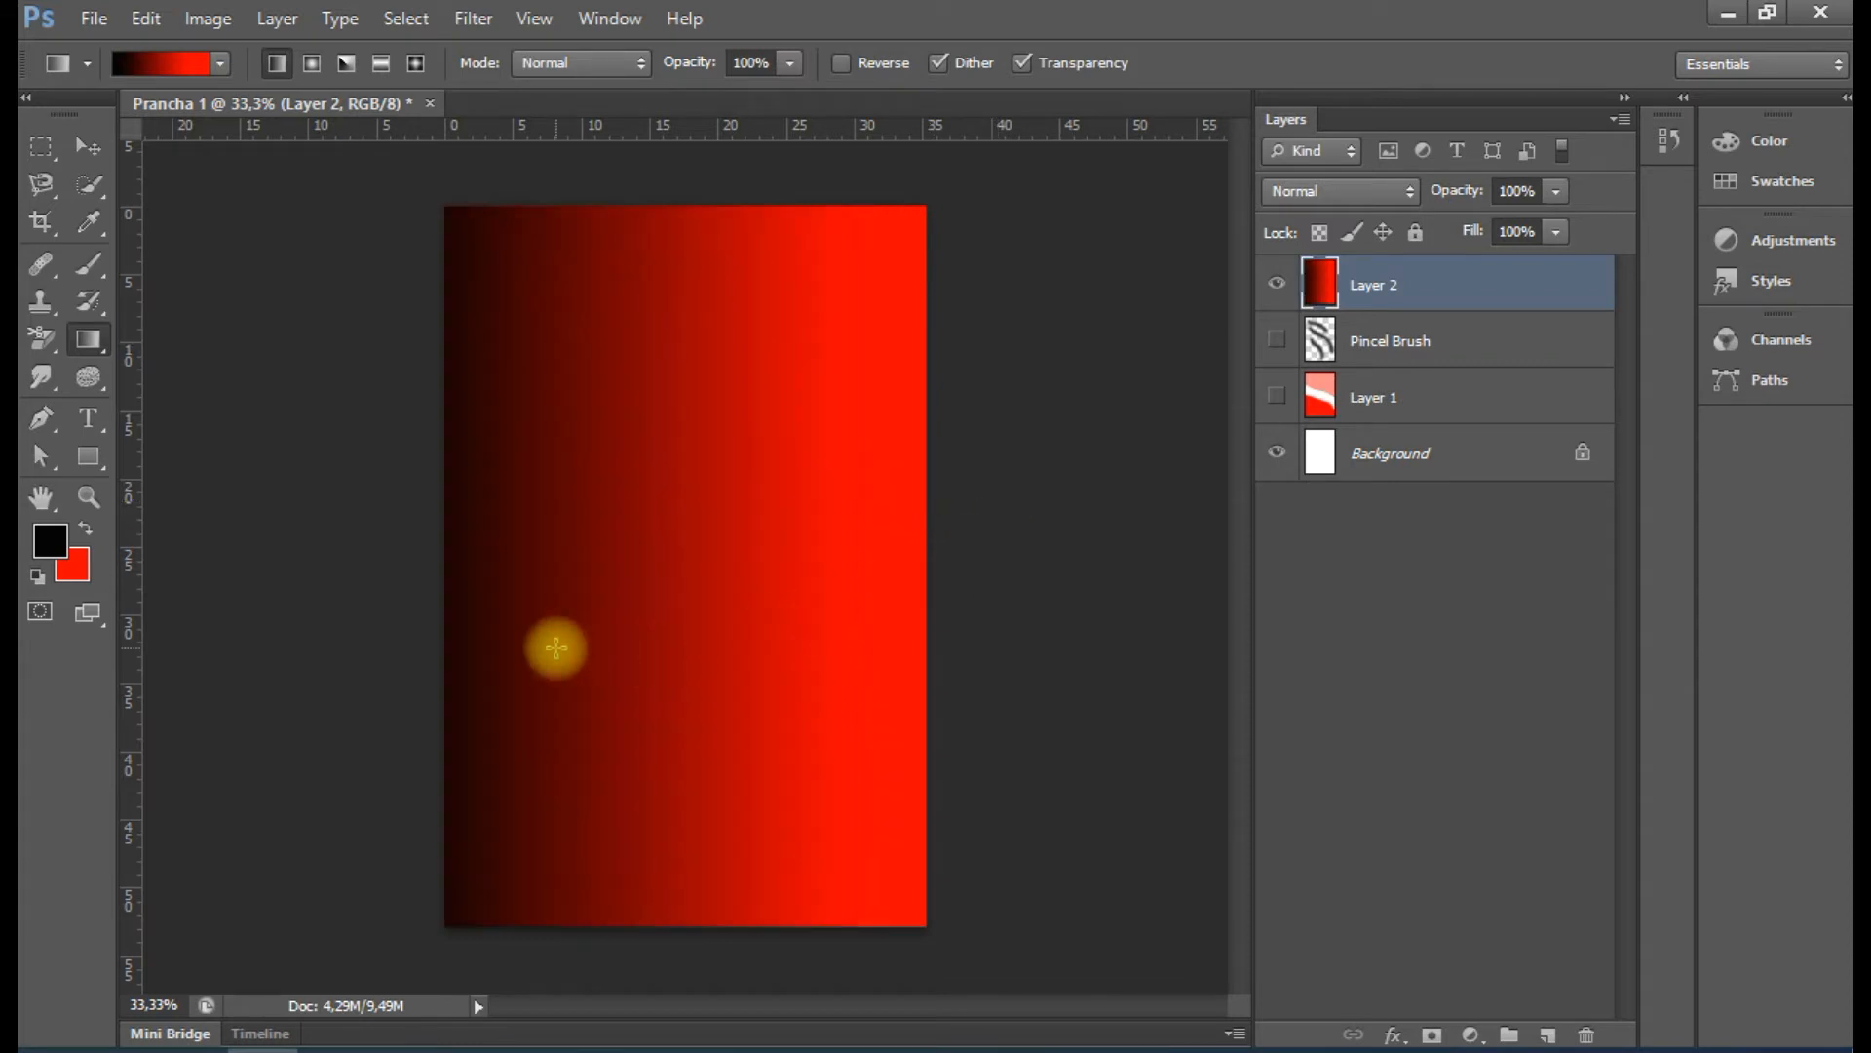
# Redraw the black-to-red linear gradient on Layer 2 with different lengths and directions, ending with a diagonal from the upper-right to the lower-left corner
pyautogui.moveTo(541, 619); pyautogui.dragTo(581, 639)
pyautogui.moveTo(467, 494); pyautogui.dragTo(898, 492)
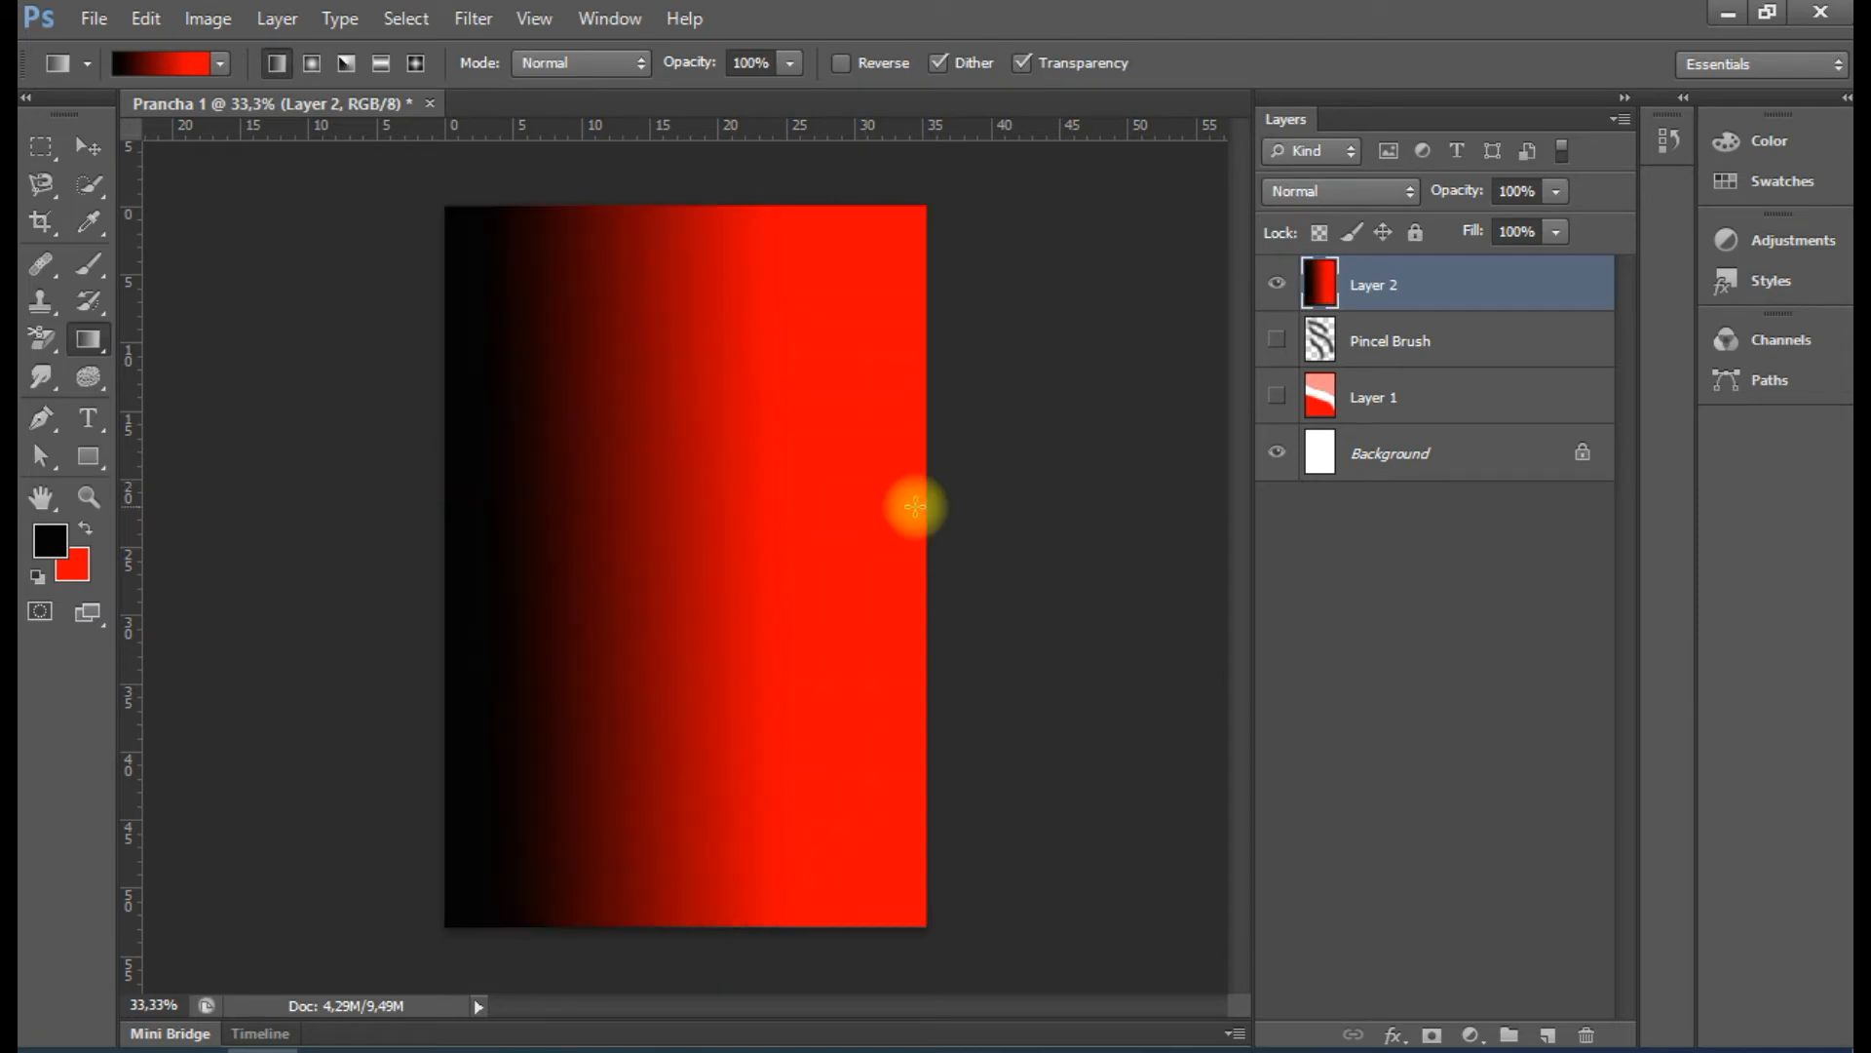
pyautogui.moveTo(489, 846); pyautogui.dragTo(958, 246)
pyautogui.moveTo(848, 373); pyautogui.dragTo(465, 922)
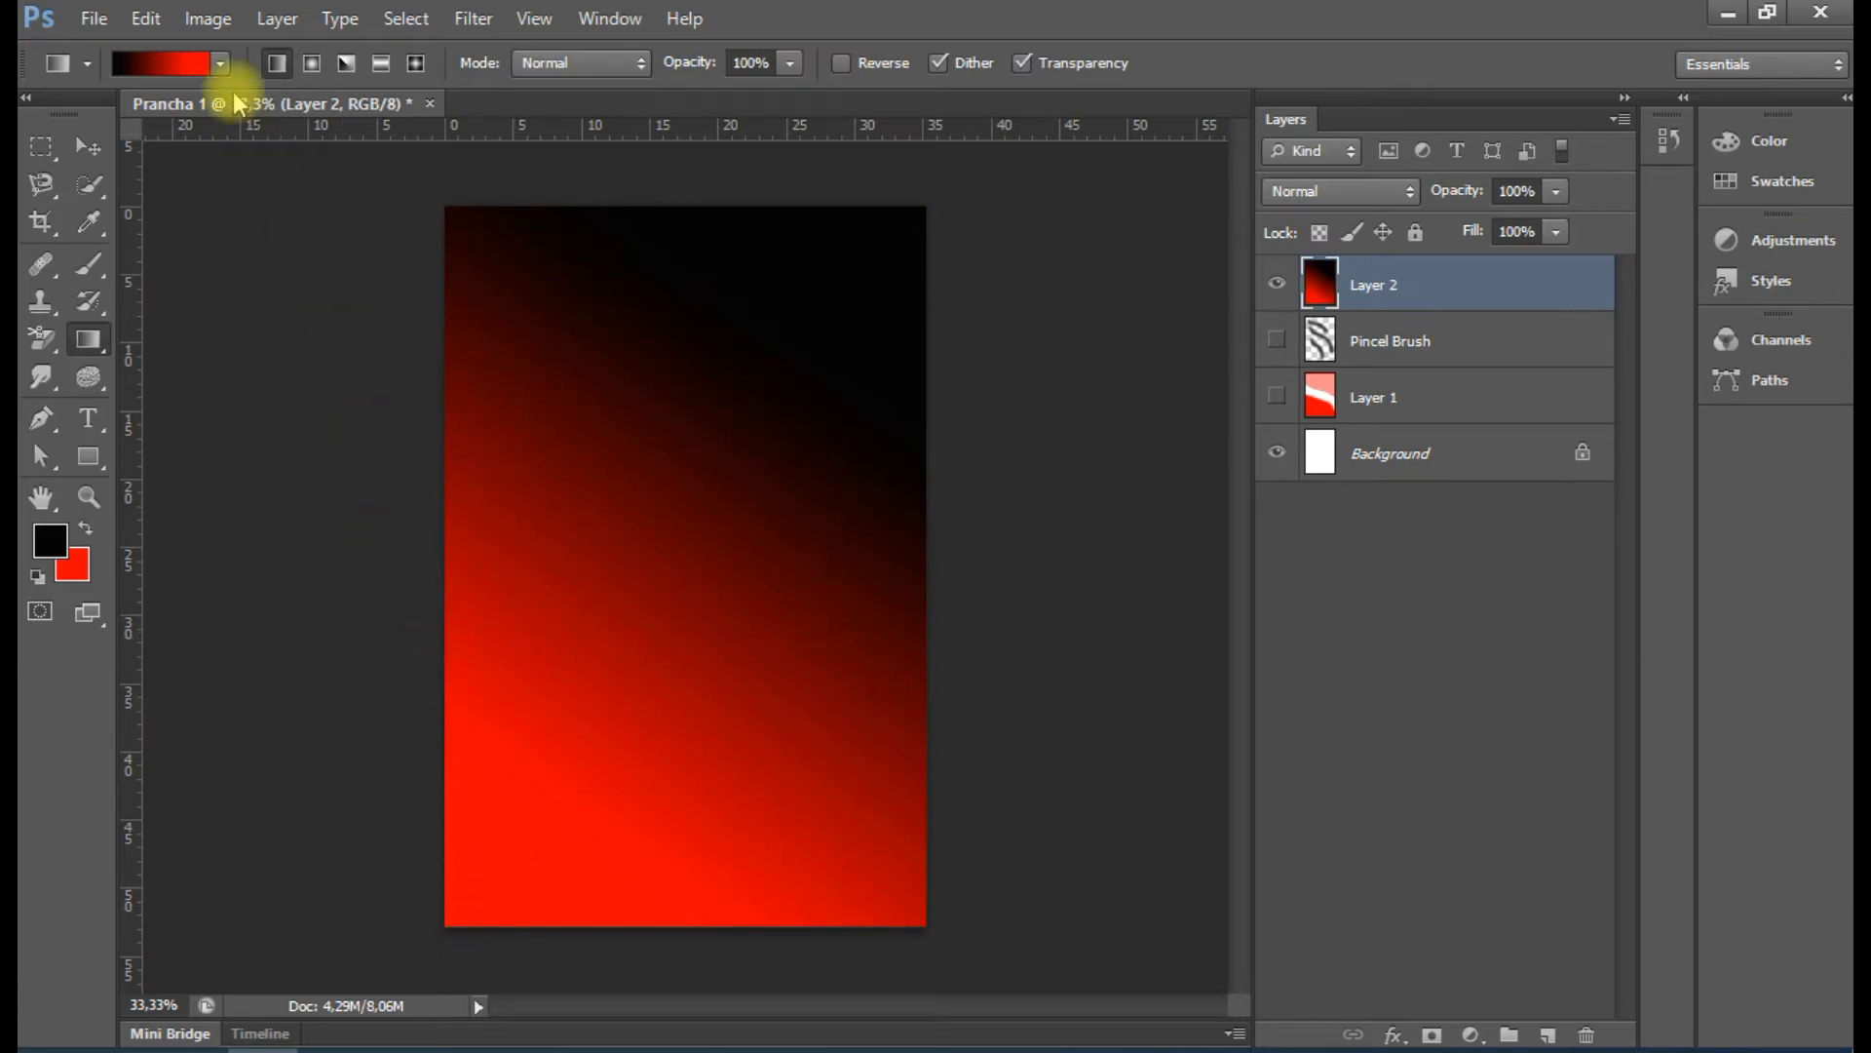
# Draw a radial gradient outward from the page centre, swap the foreground and background colours, and redraw it with a red centre
pyautogui.click(308, 66)
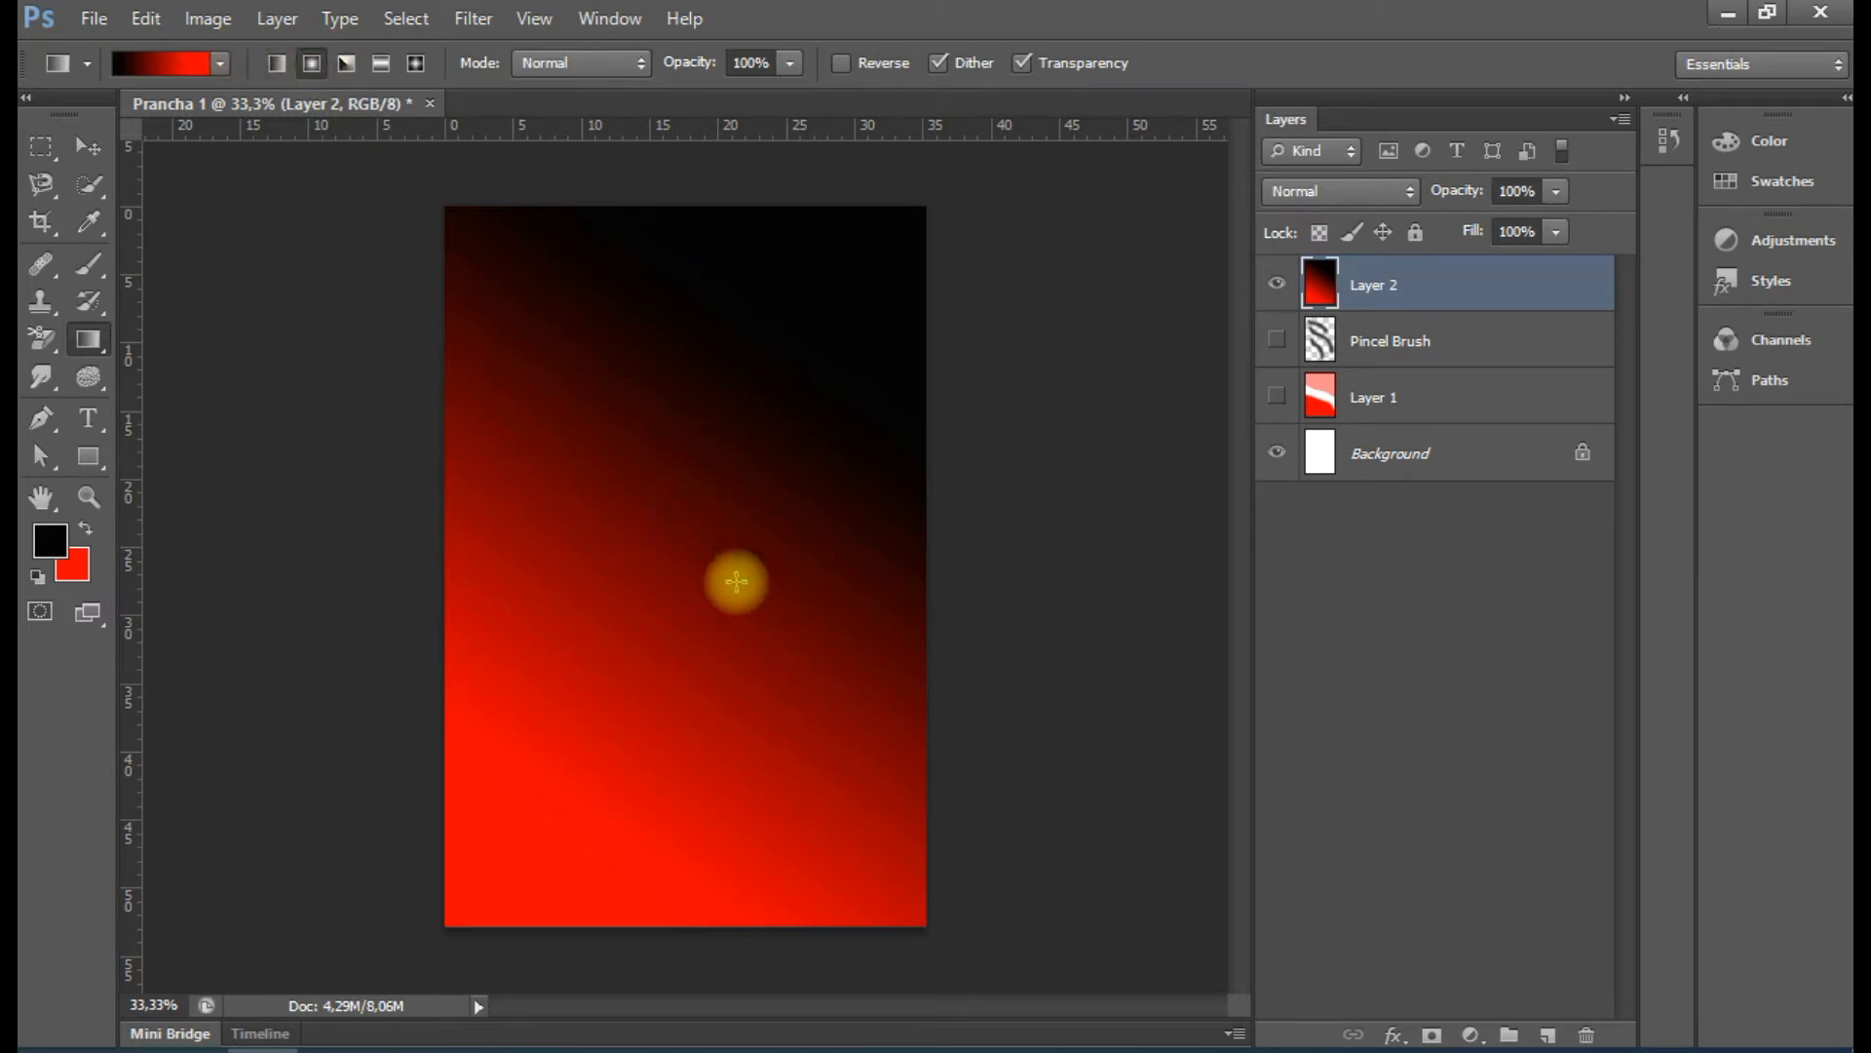
pyautogui.moveTo(675, 587); pyautogui.dragTo(1003, 575)
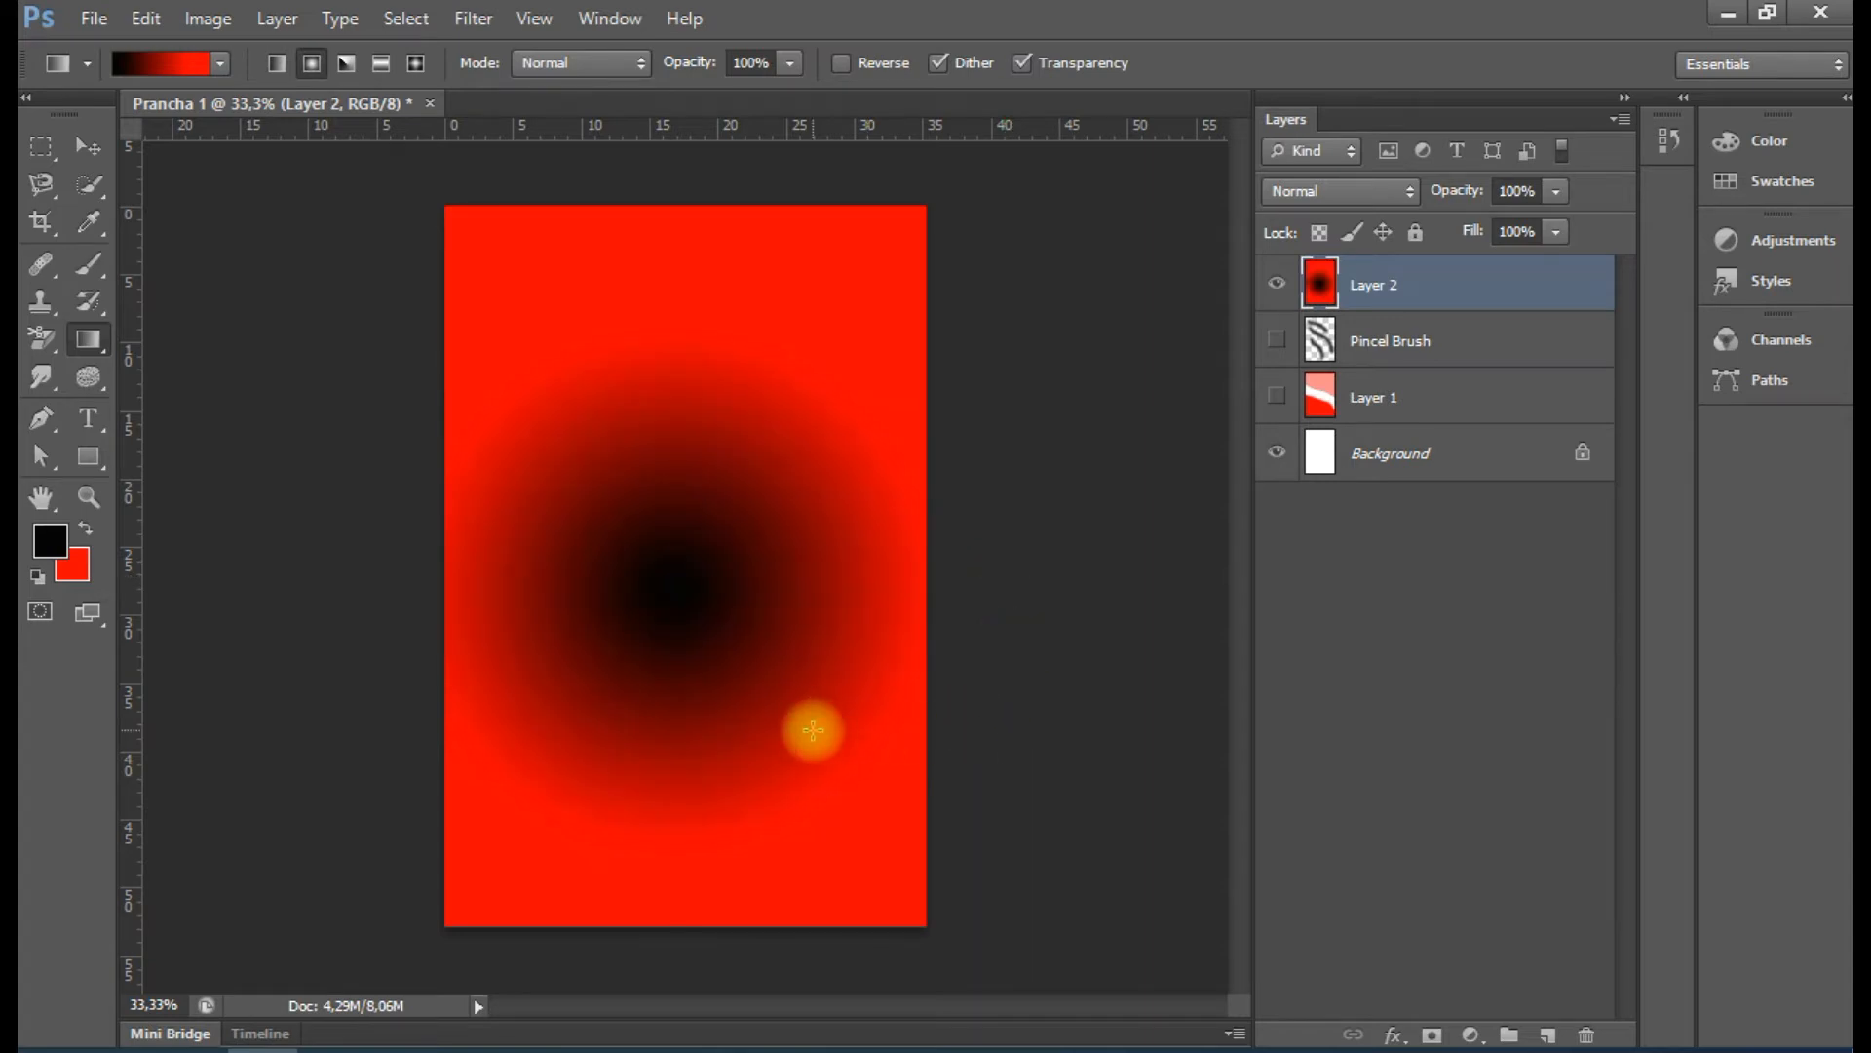
pyautogui.press('x')
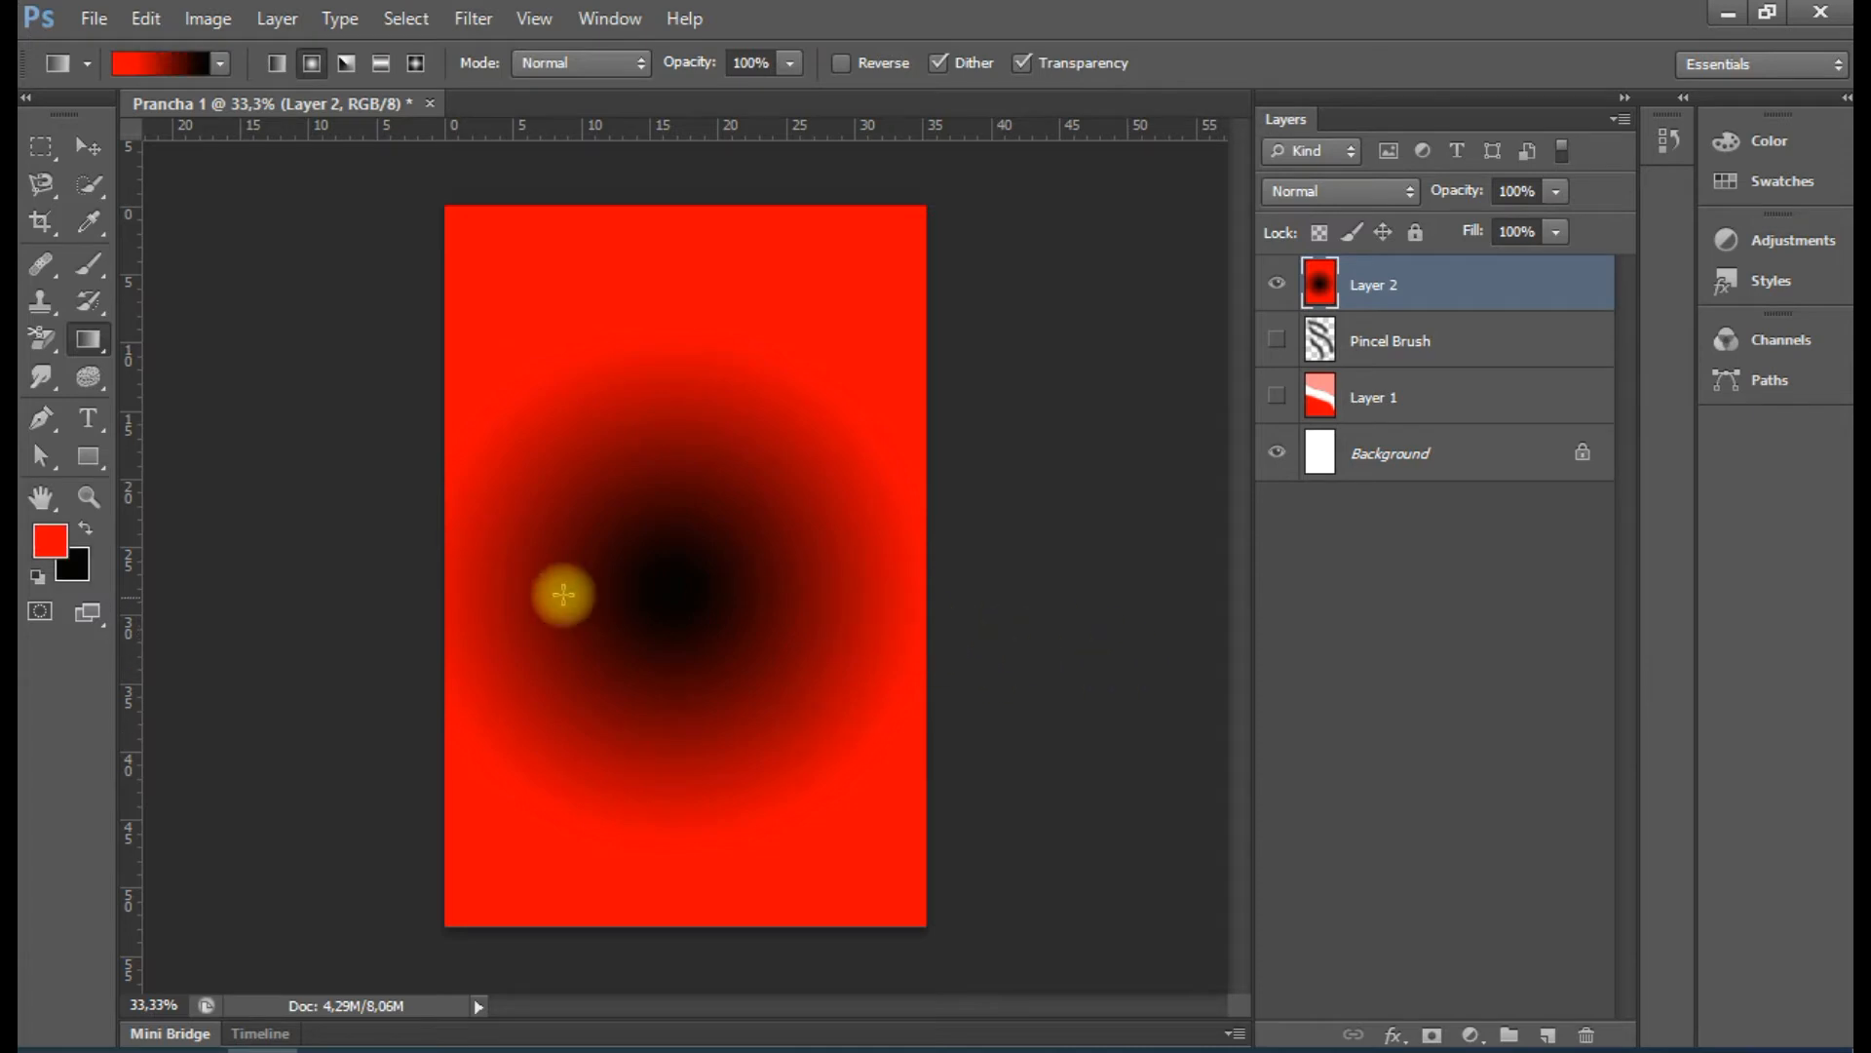
pyautogui.moveTo(675, 567); pyautogui.dragTo(928, 535)
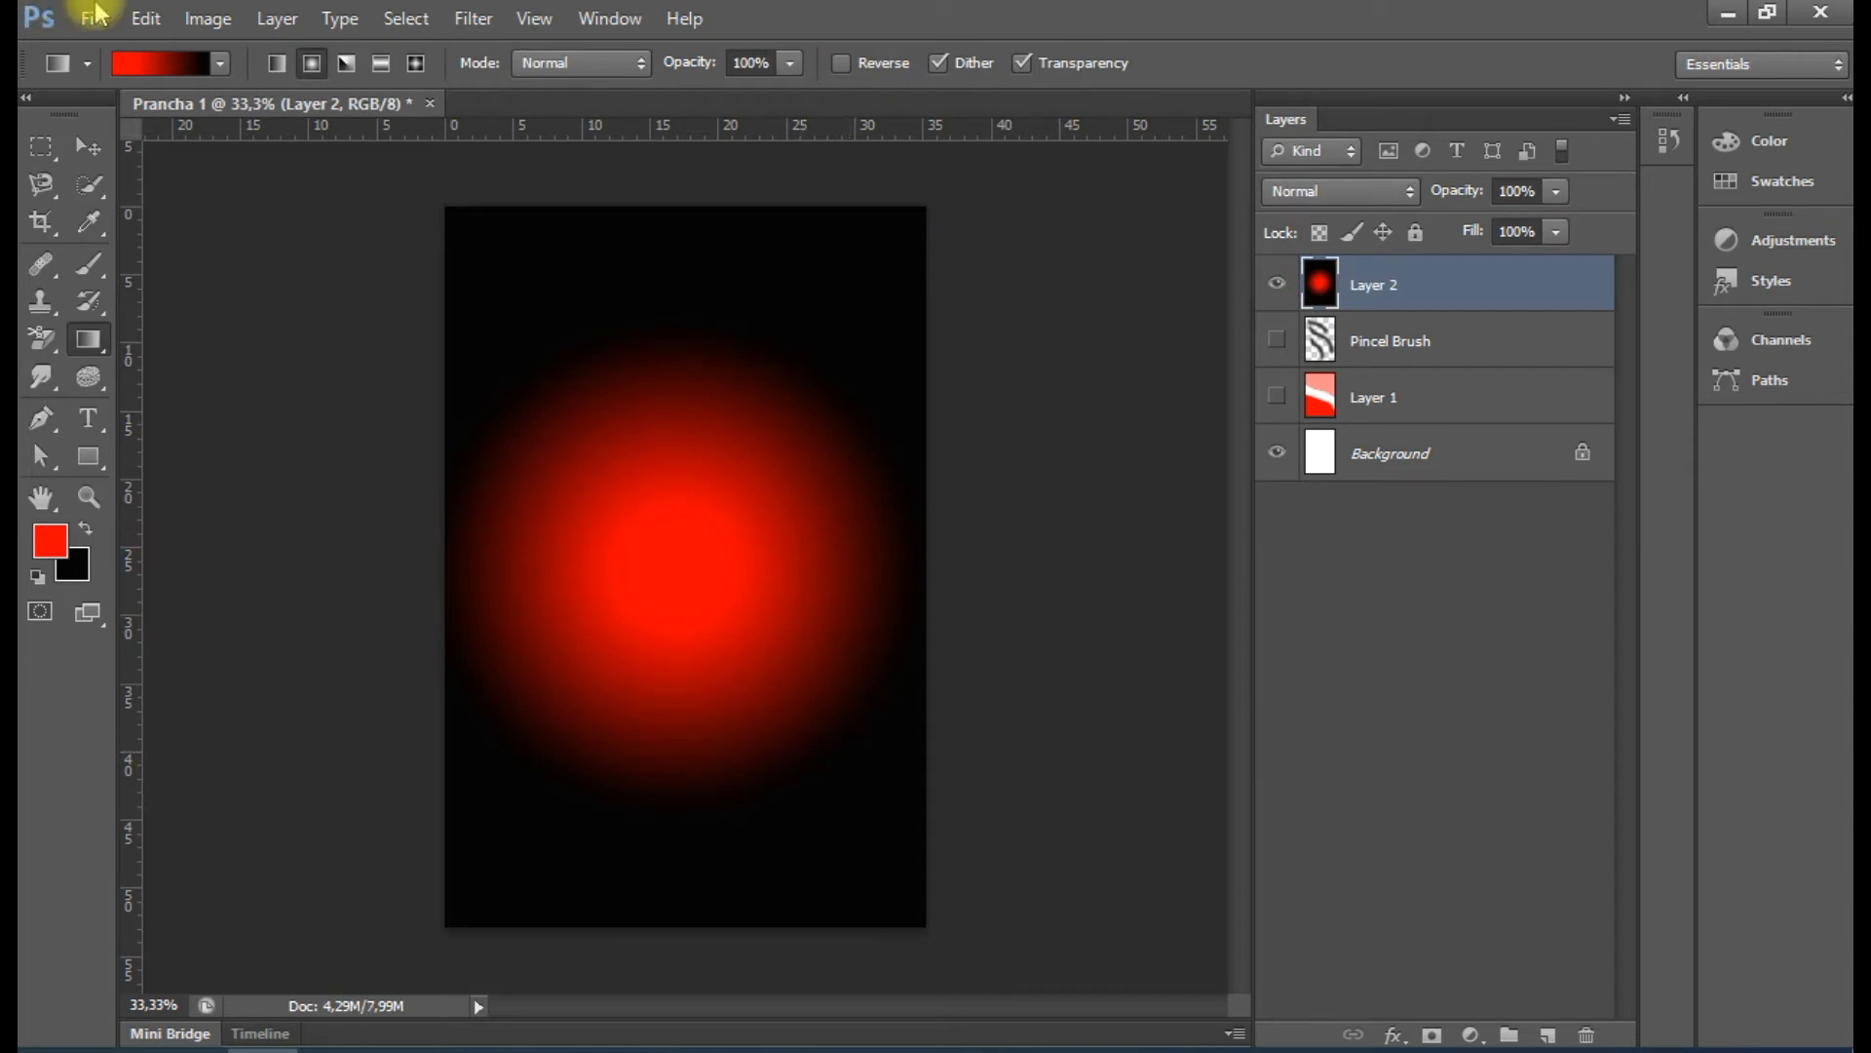
# Draw angle gradients on Layer 2 from the upper-left area and from the page centre, ending with one pointing straight up
pyautogui.click(346, 65)
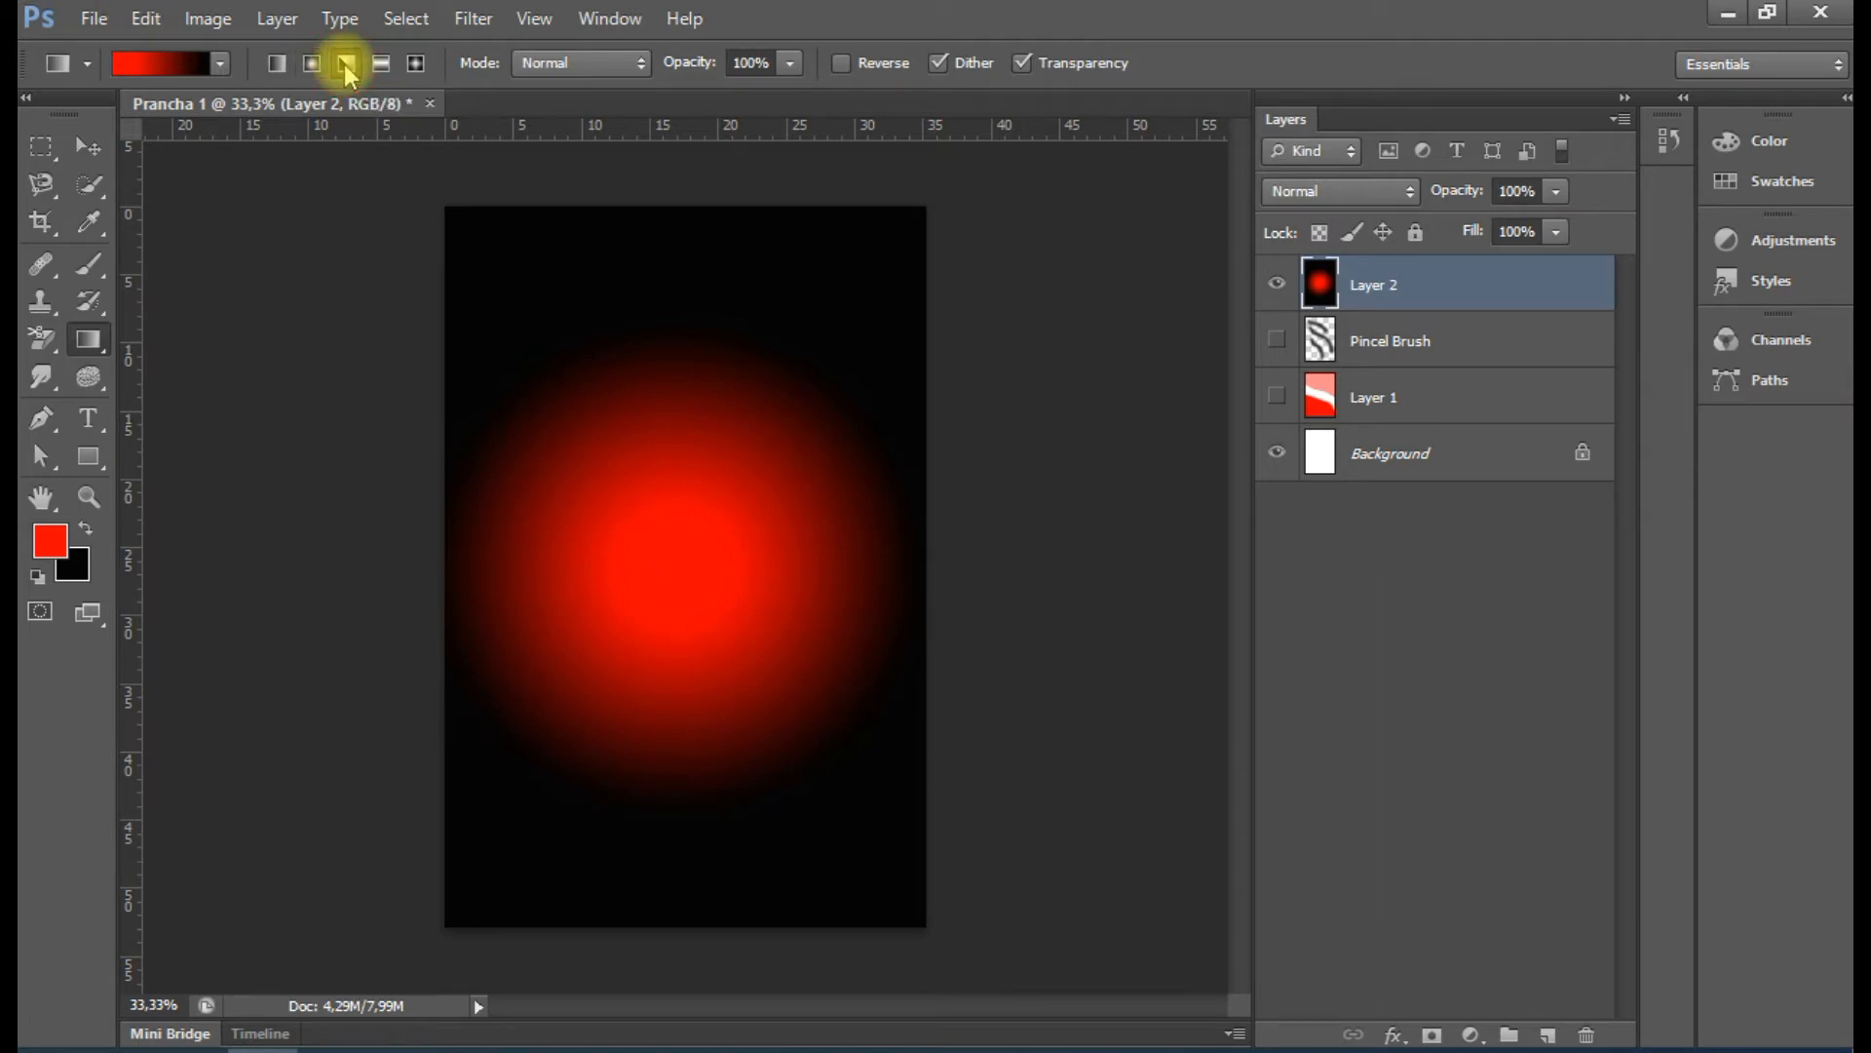
pyautogui.moveTo(532, 302); pyautogui.dragTo(907, 430)
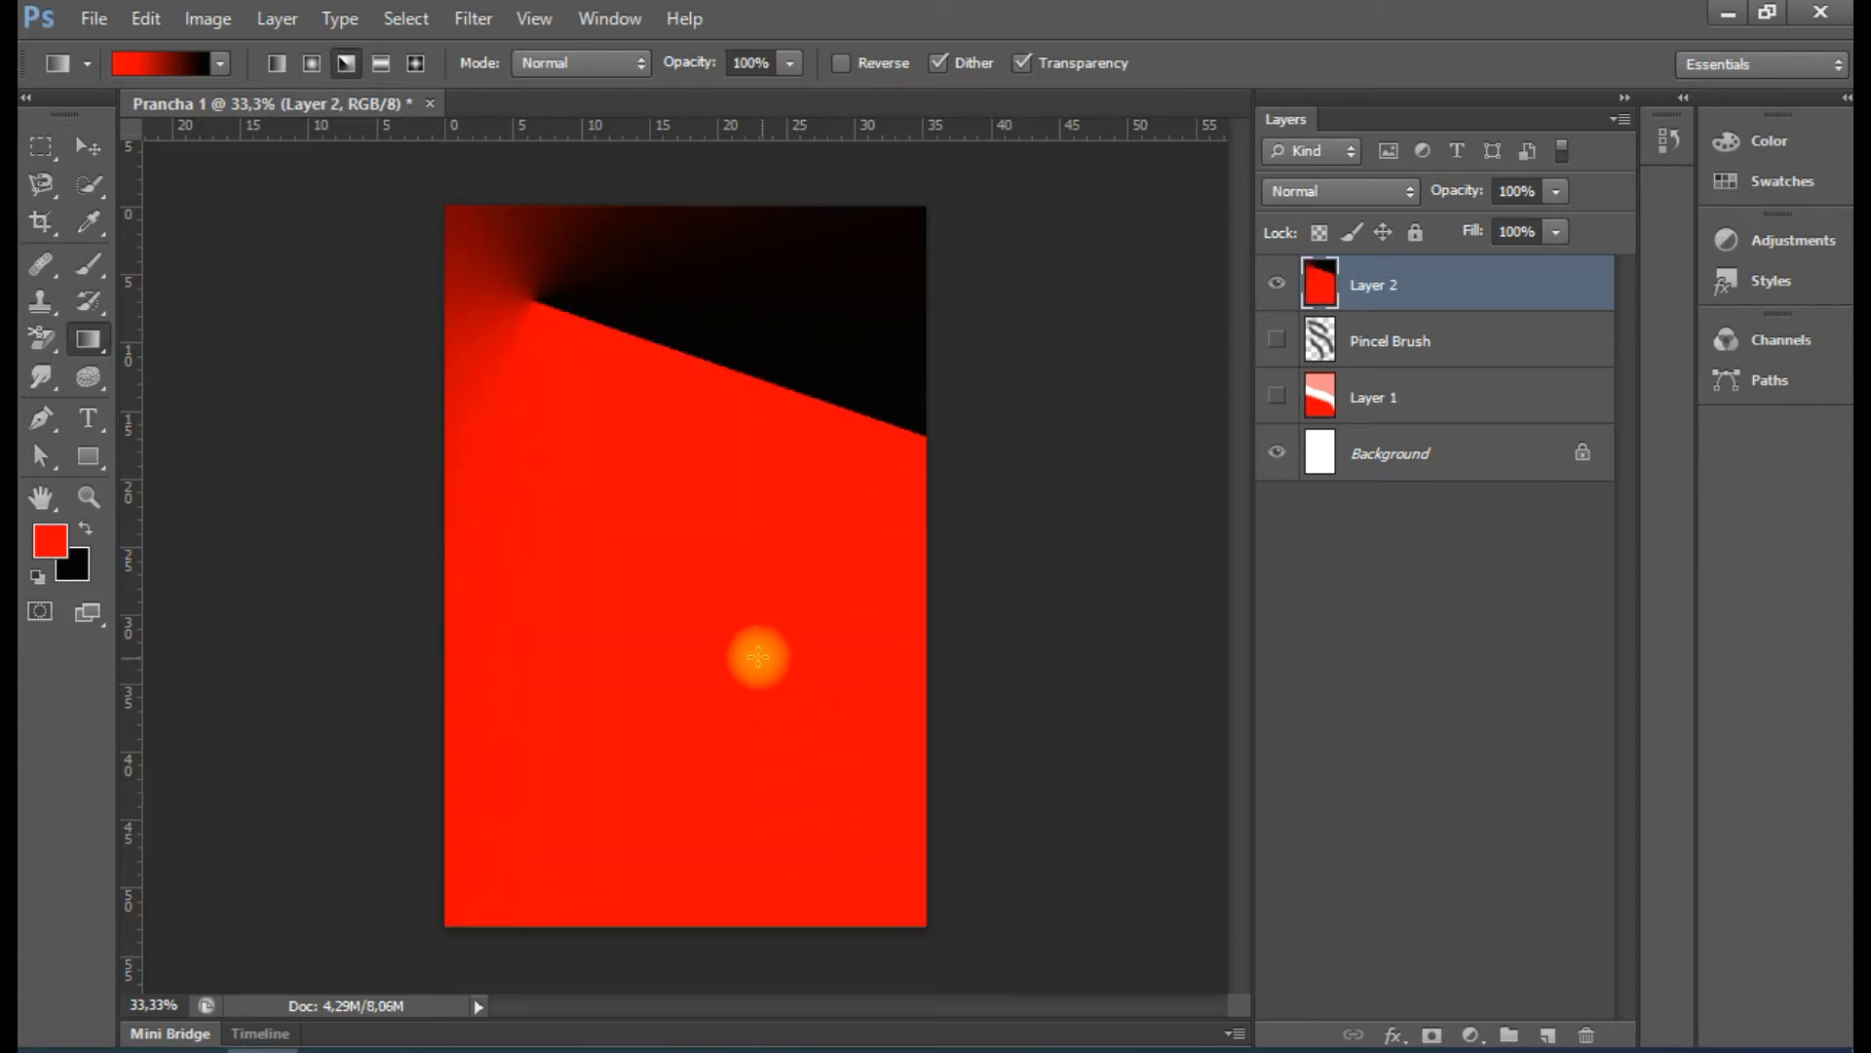
pyautogui.moveTo(666, 598); pyautogui.dragTo(957, 517)
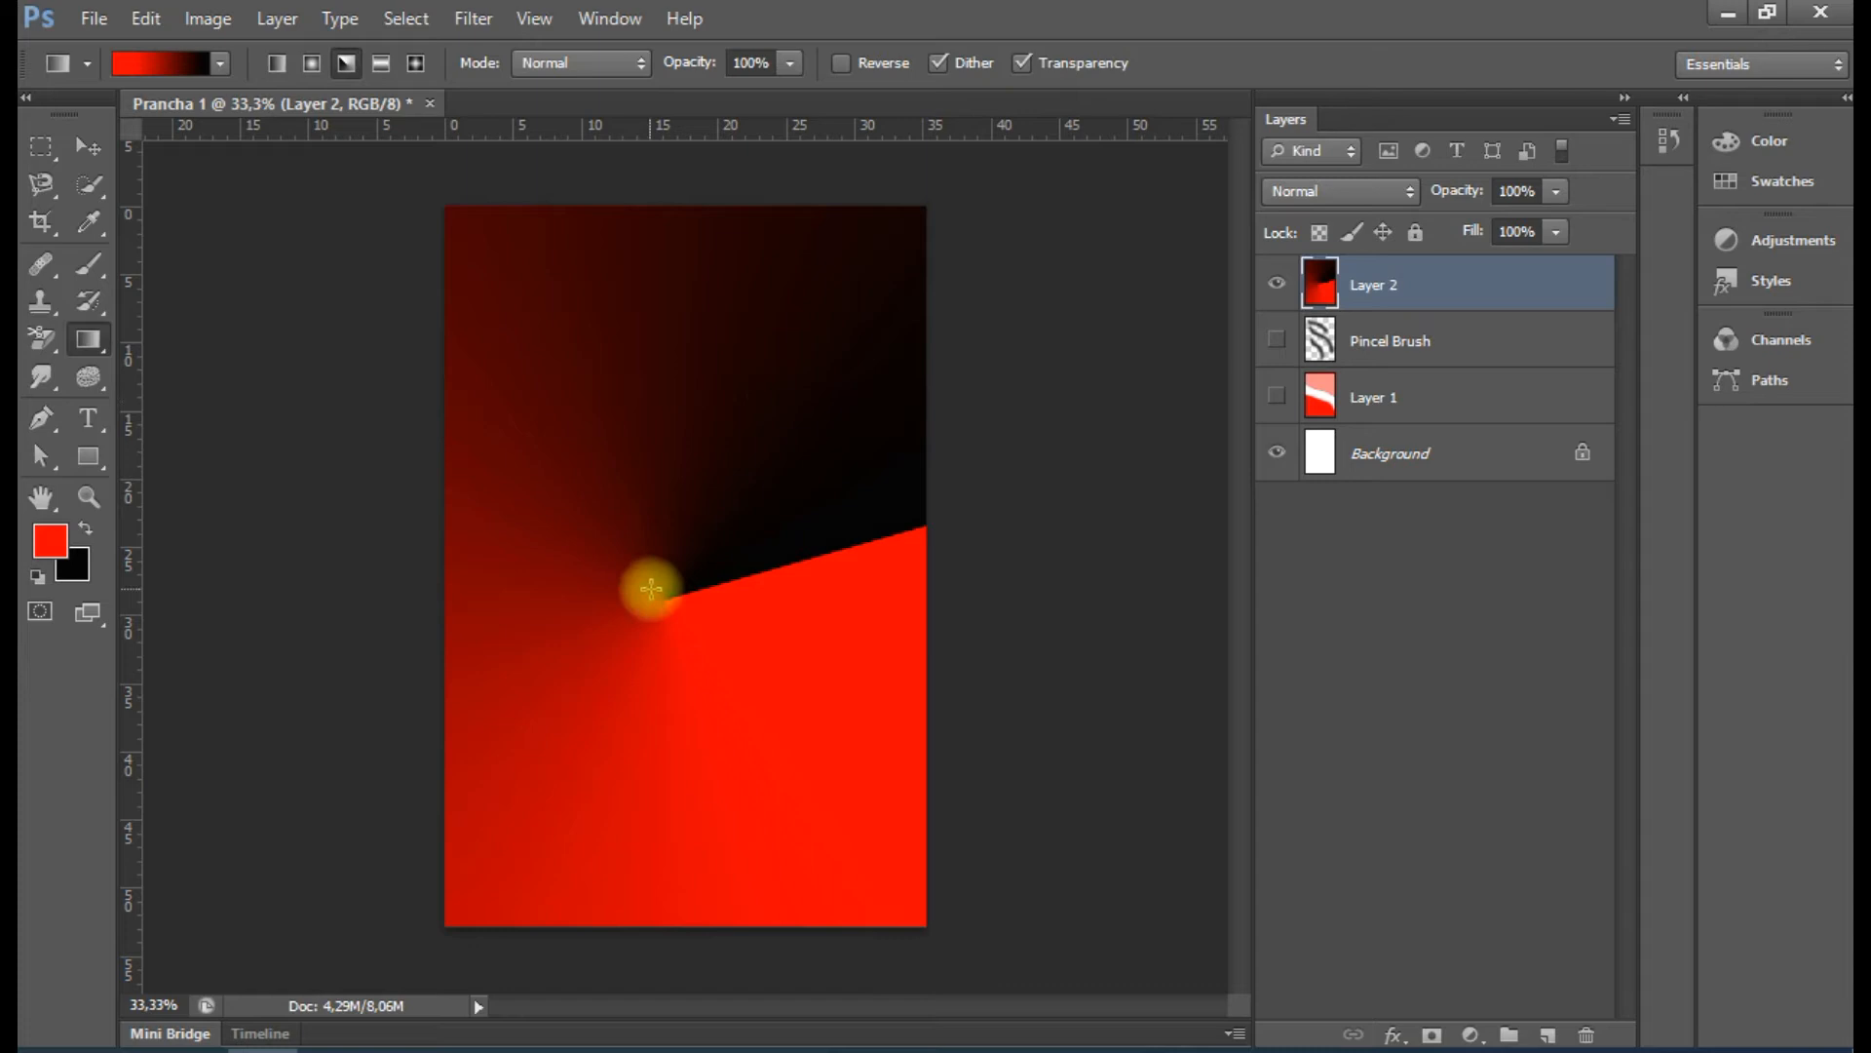
pyautogui.moveTo(654, 599); pyautogui.dragTo(660, 267)
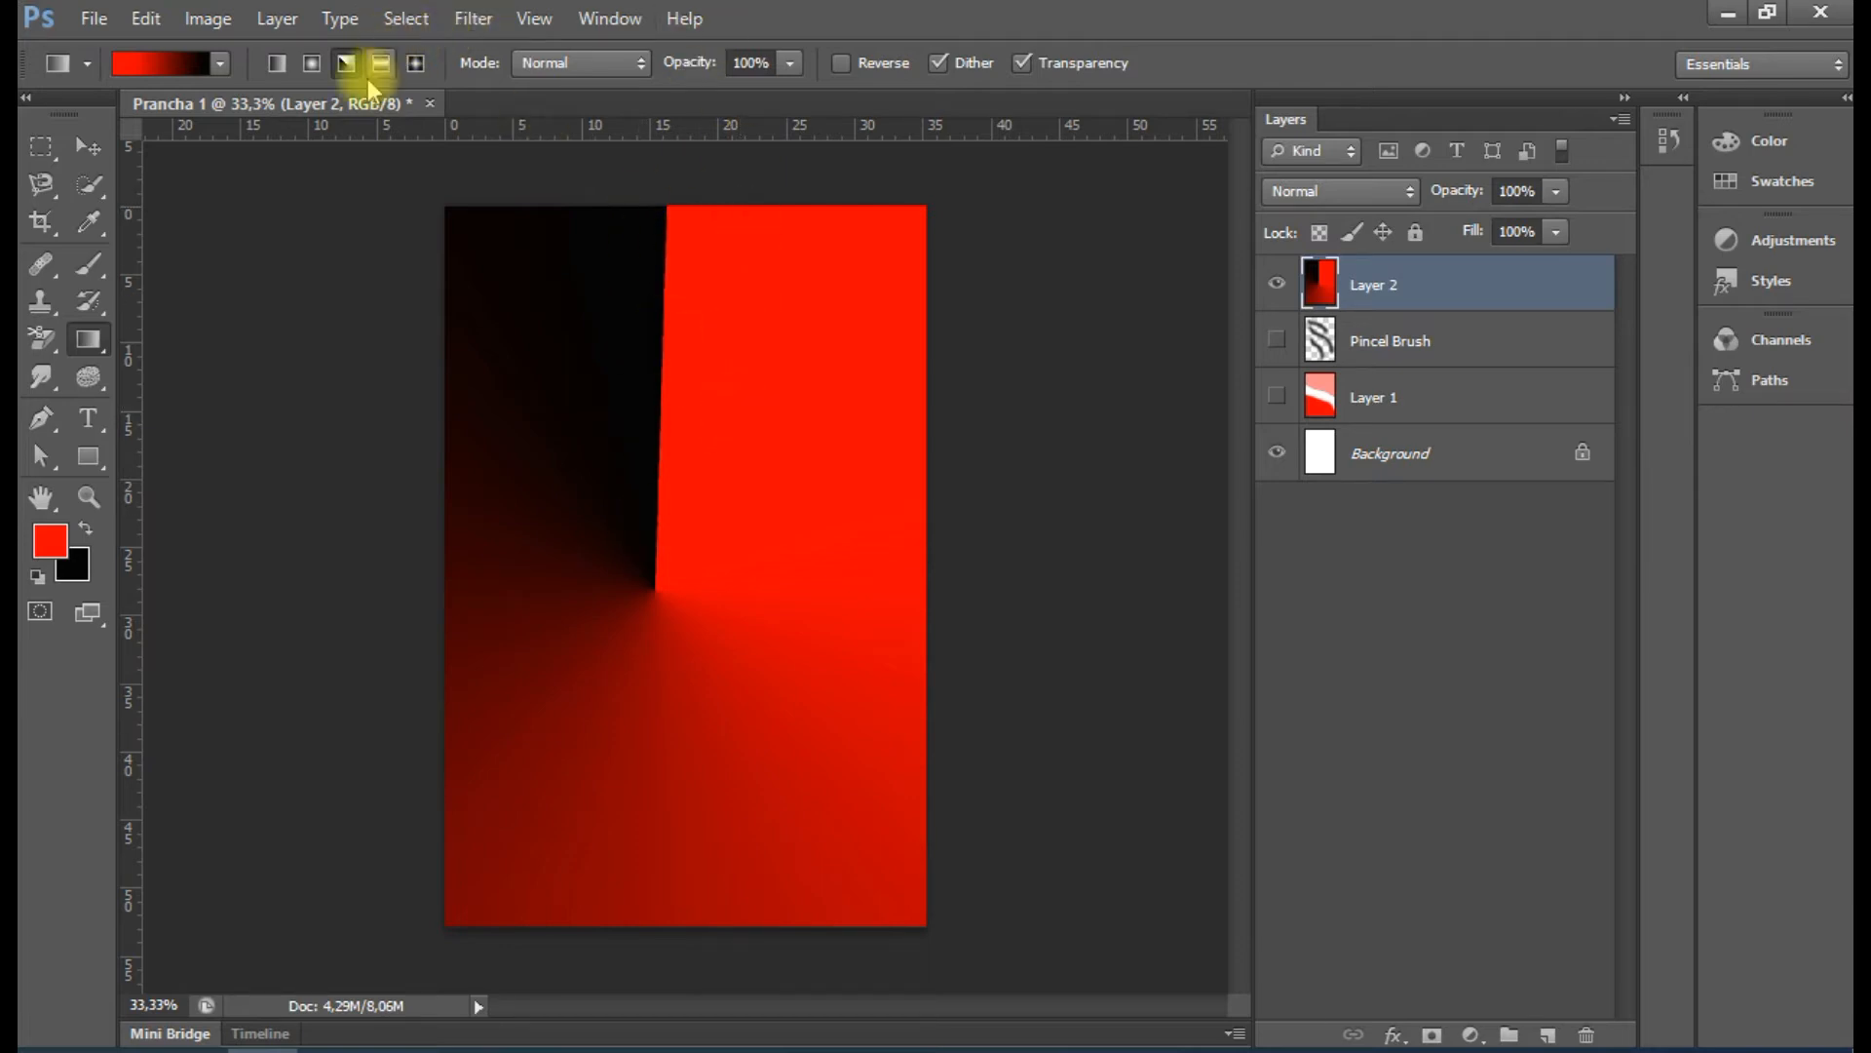
# Draw reflected gradients on Layer 2 diagonally and horizontally, ending with a narrow red band on black slightly right of centre
pyautogui.moveTo(612, 694); pyautogui.dragTo(848, 424)
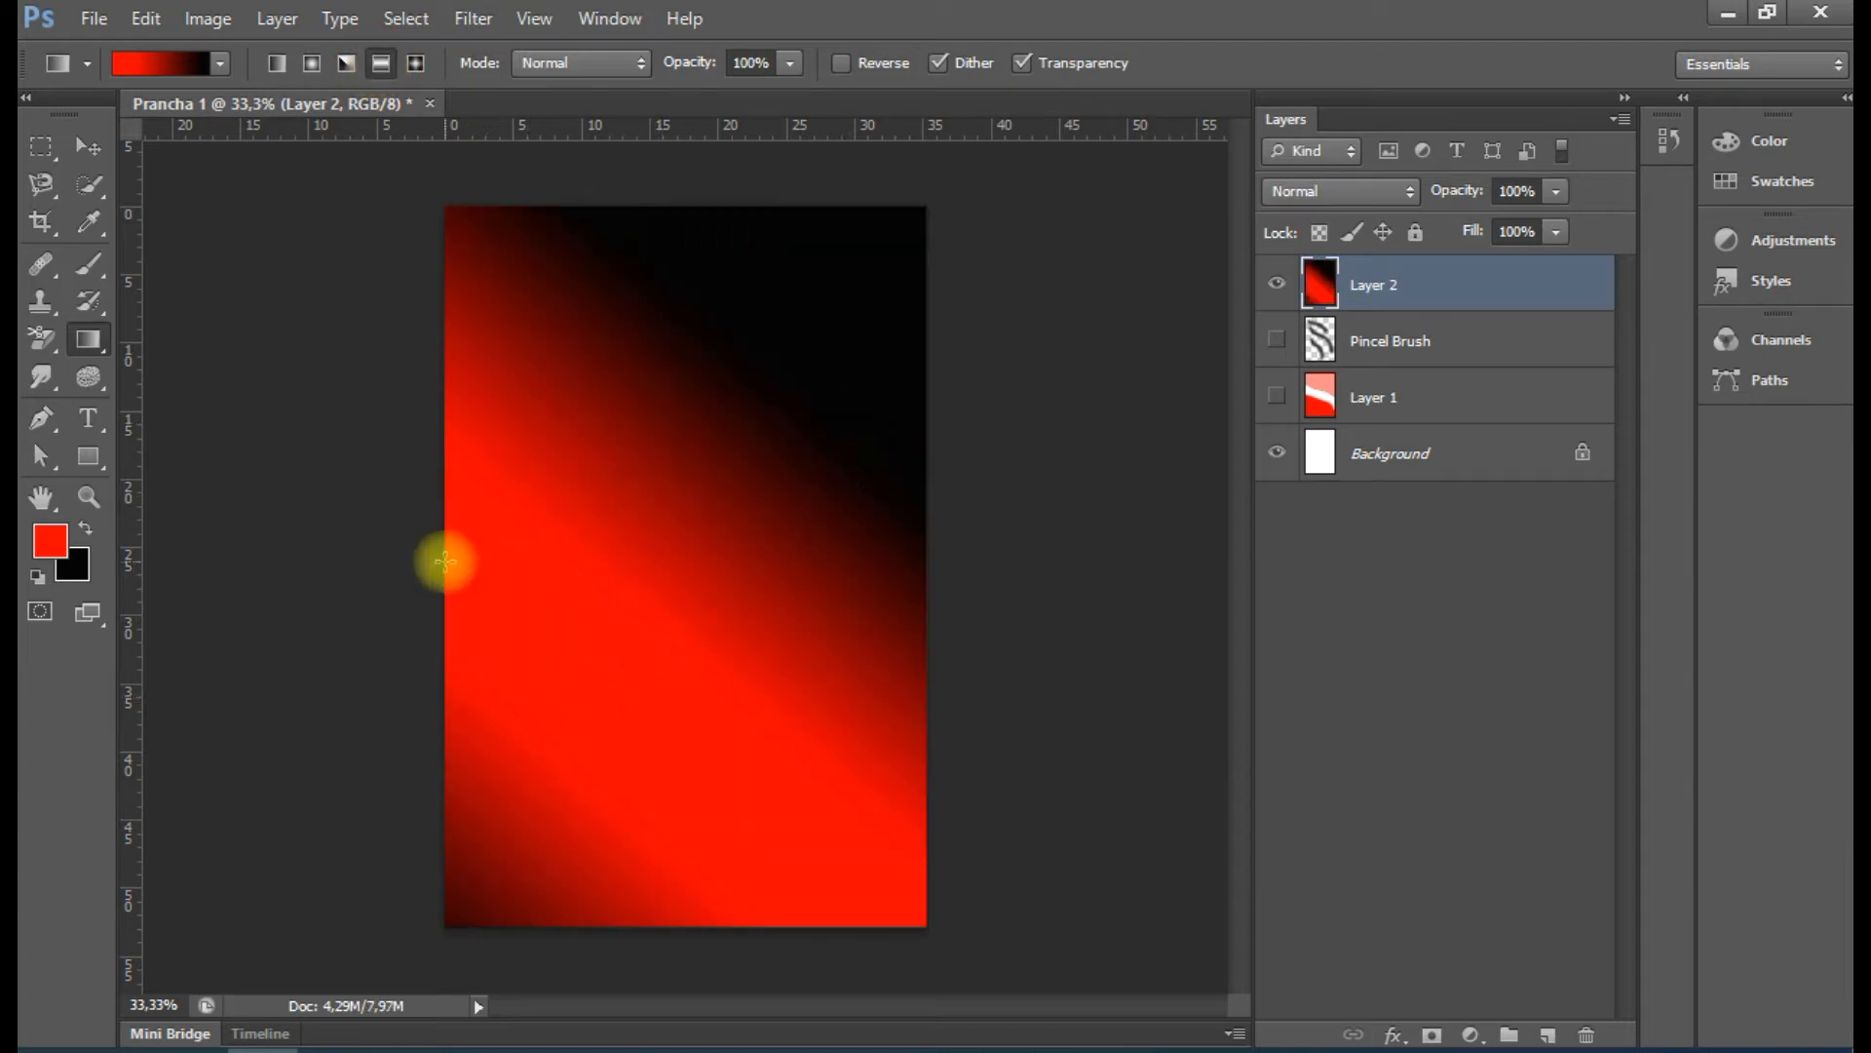
pyautogui.moveTo(465, 565); pyautogui.dragTo(894, 570)
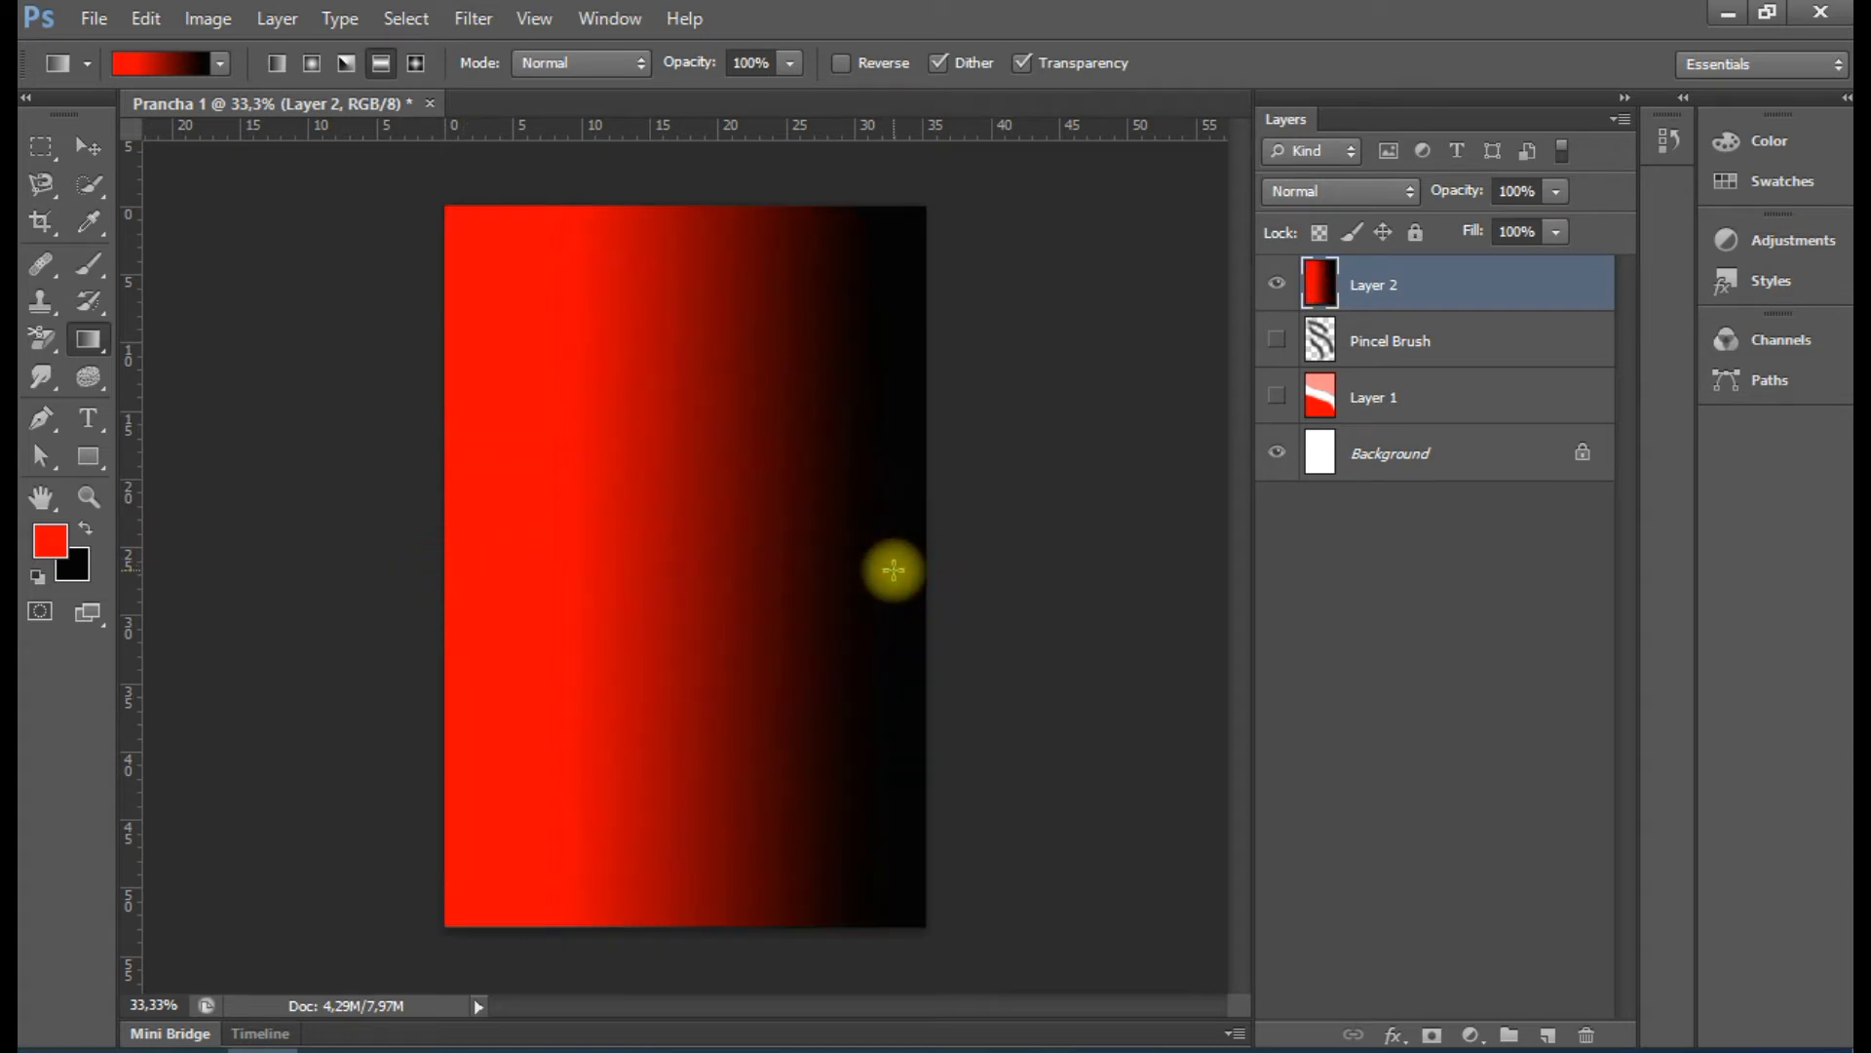
pyautogui.moveTo(650, 608); pyautogui.dragTo(800, 610)
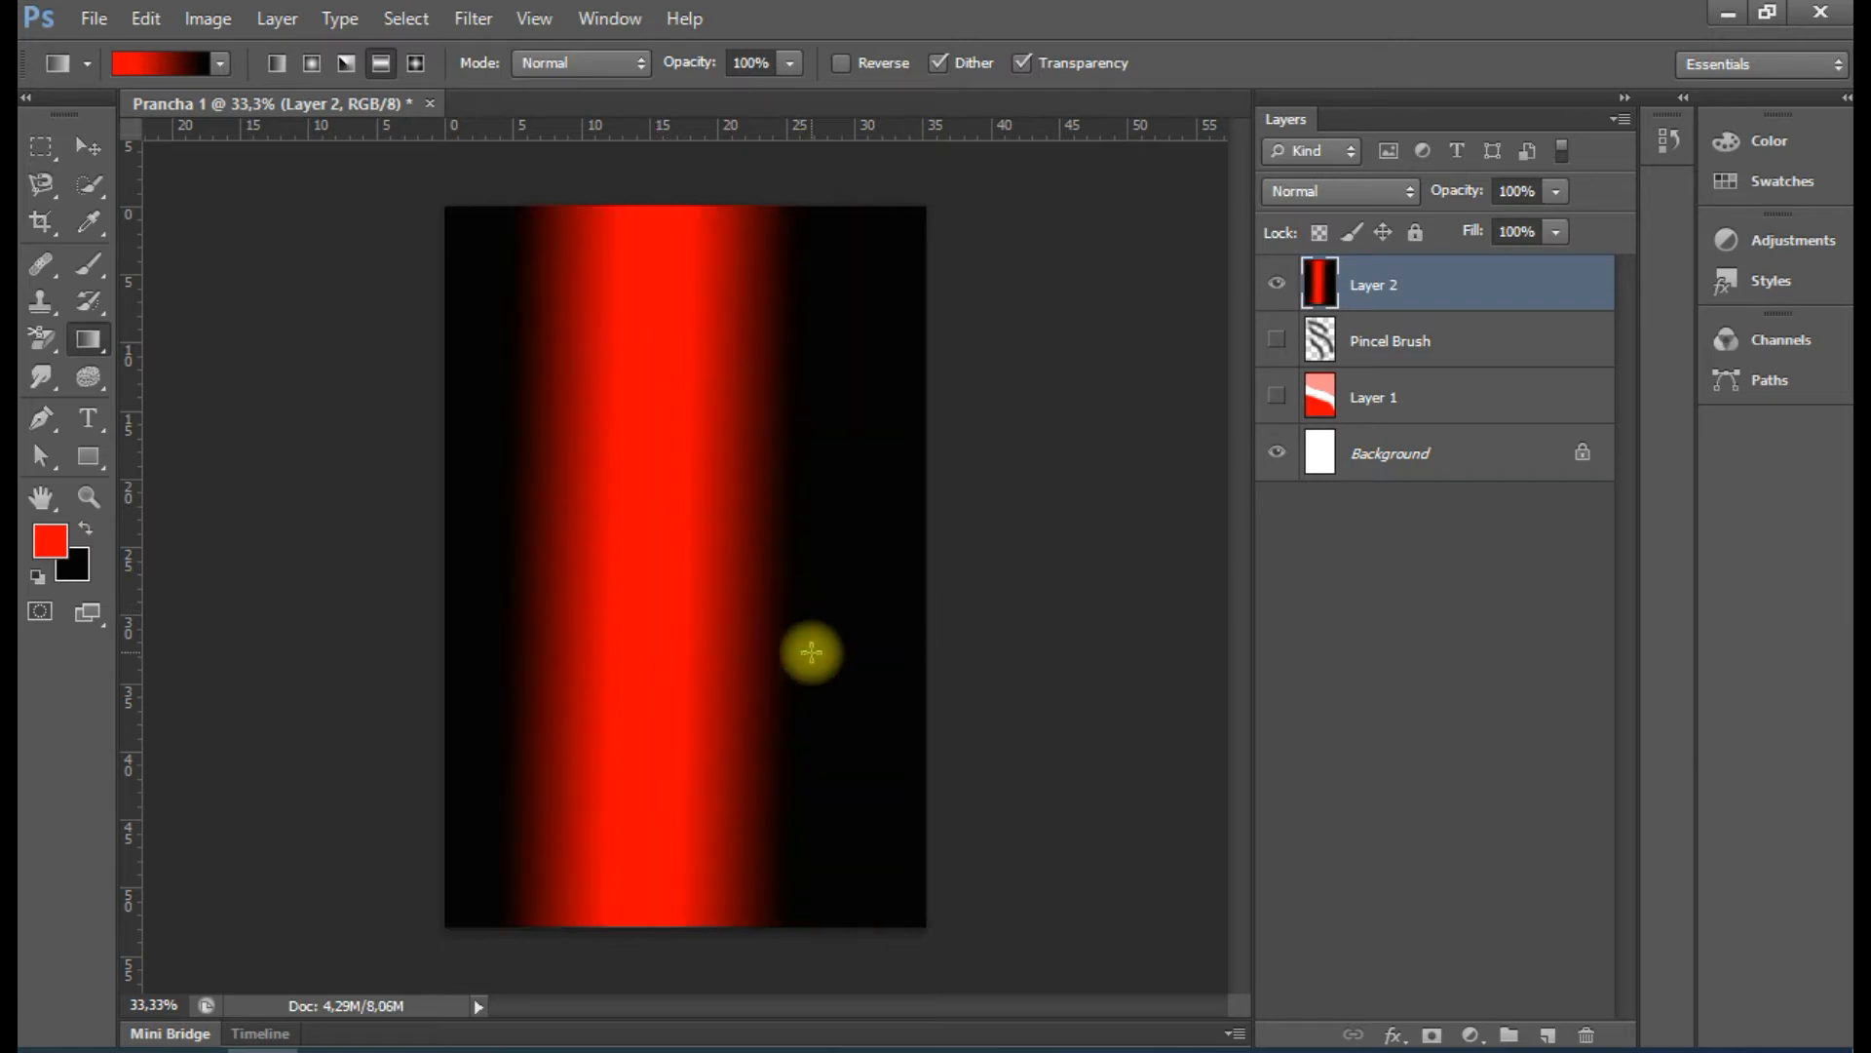
pyautogui.moveTo(728, 625); pyautogui.dragTo(839, 631)
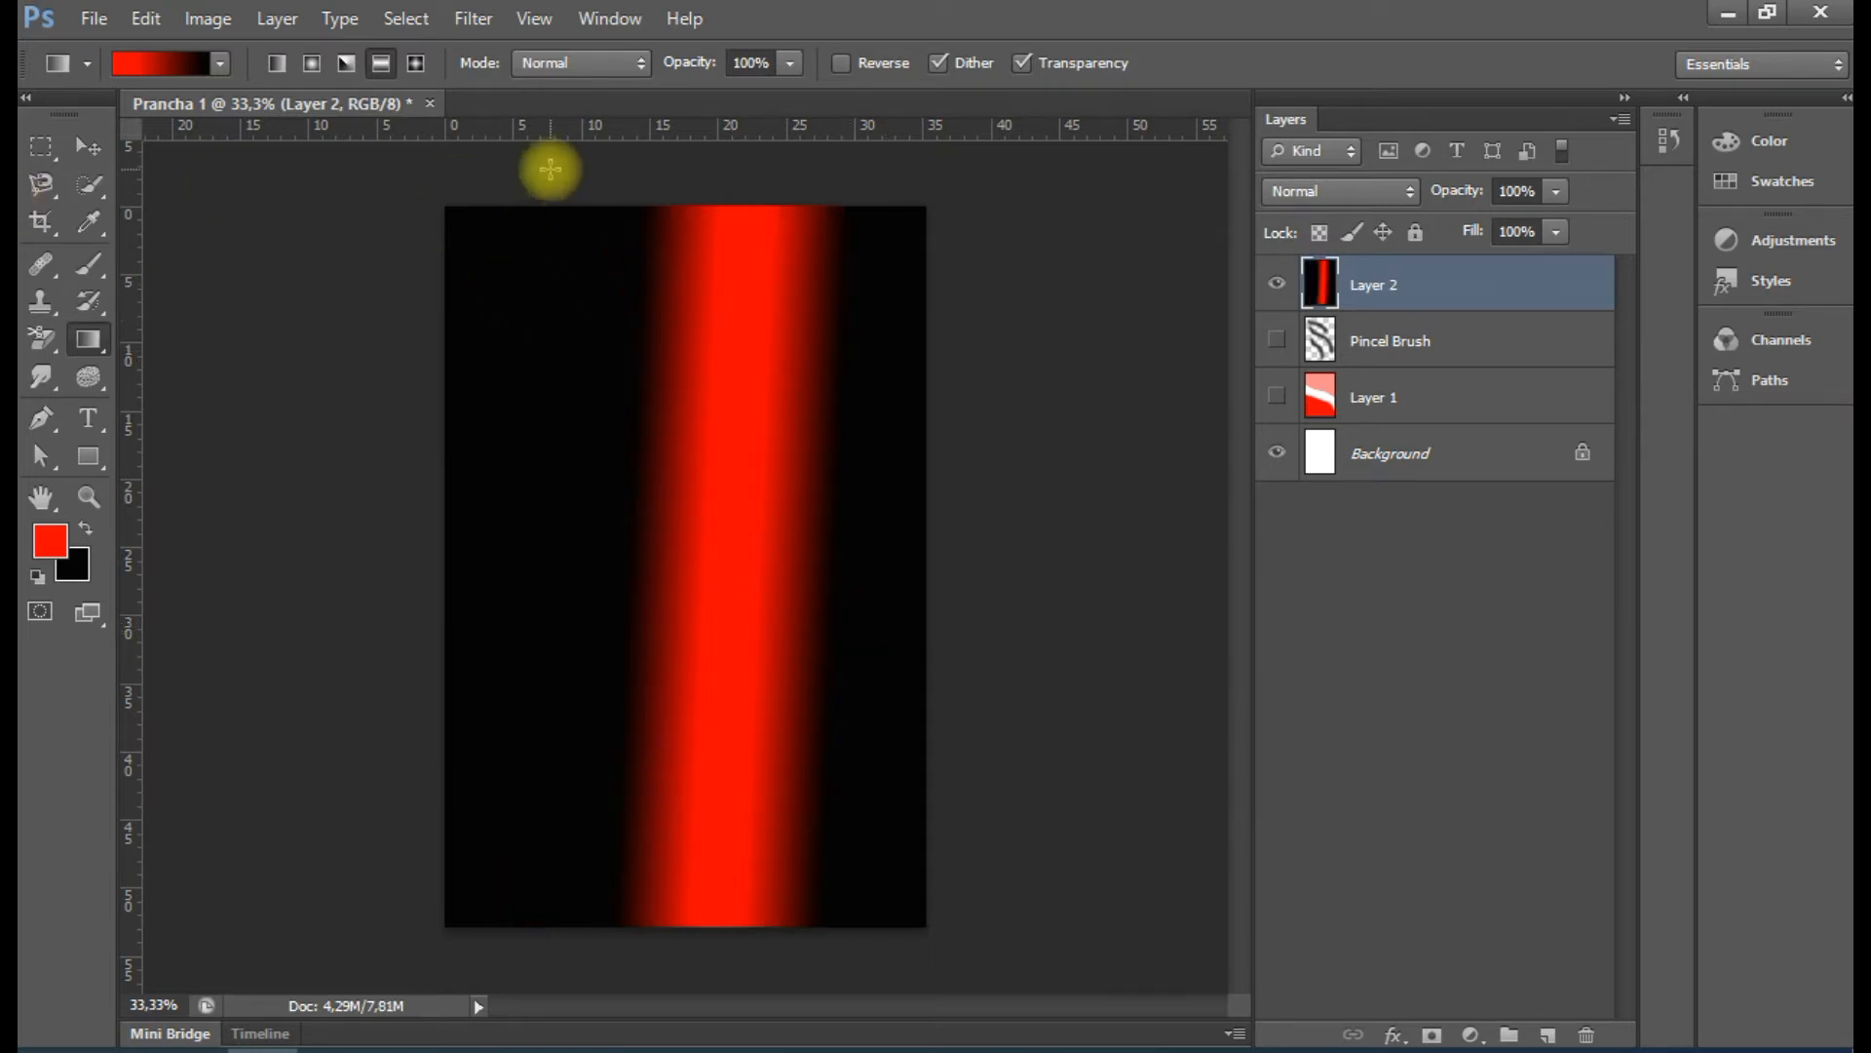
# Draw several diamond gradients on Layer 2, ending with one centred in the upper-left part of the page
pyautogui.click(417, 64)
pyautogui.moveTo(493, 305); pyautogui.dragTo(581, 547)
pyautogui.moveTo(652, 614); pyautogui.dragTo(865, 545)
pyautogui.moveTo(586, 349); pyautogui.dragTo(828, 451)
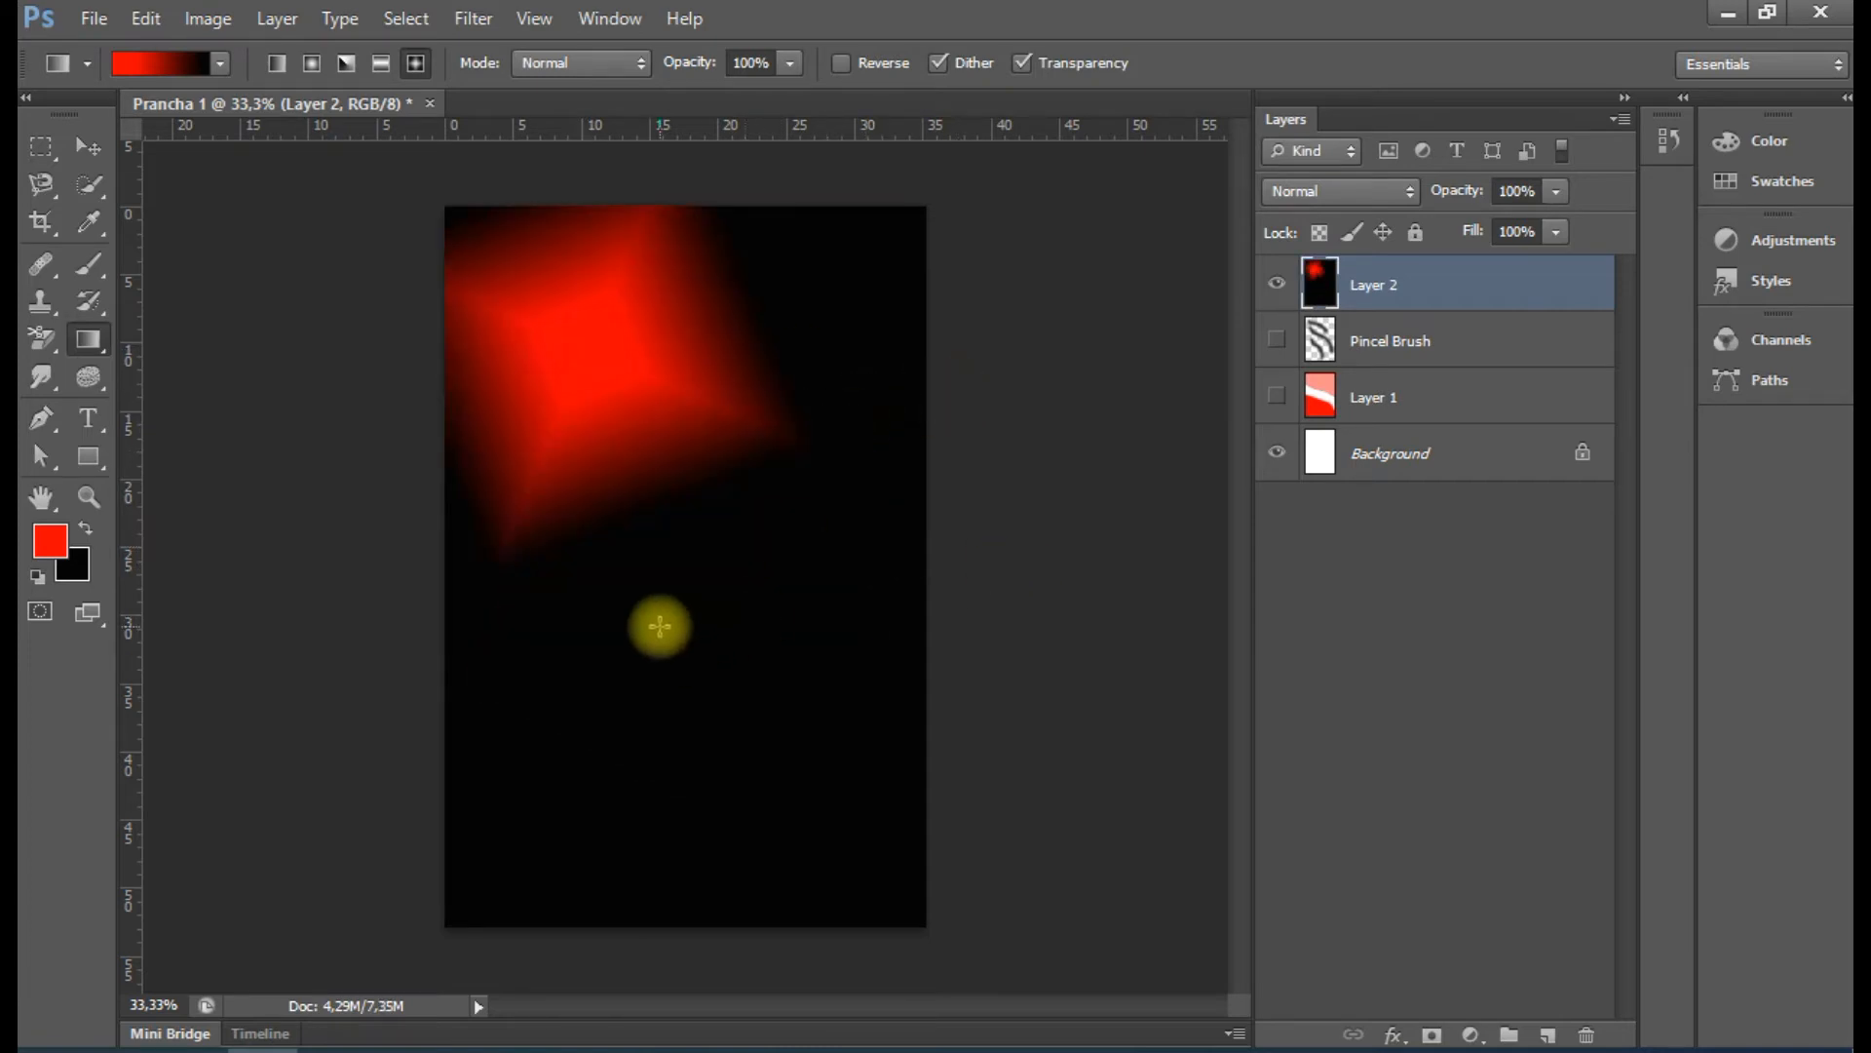
# Switch back to the linear gradient style and draw a horizontal red-to-black gradient across Layer 2
pyautogui.click(277, 64)
pyautogui.moveTo(491, 669); pyautogui.dragTo(879, 667)
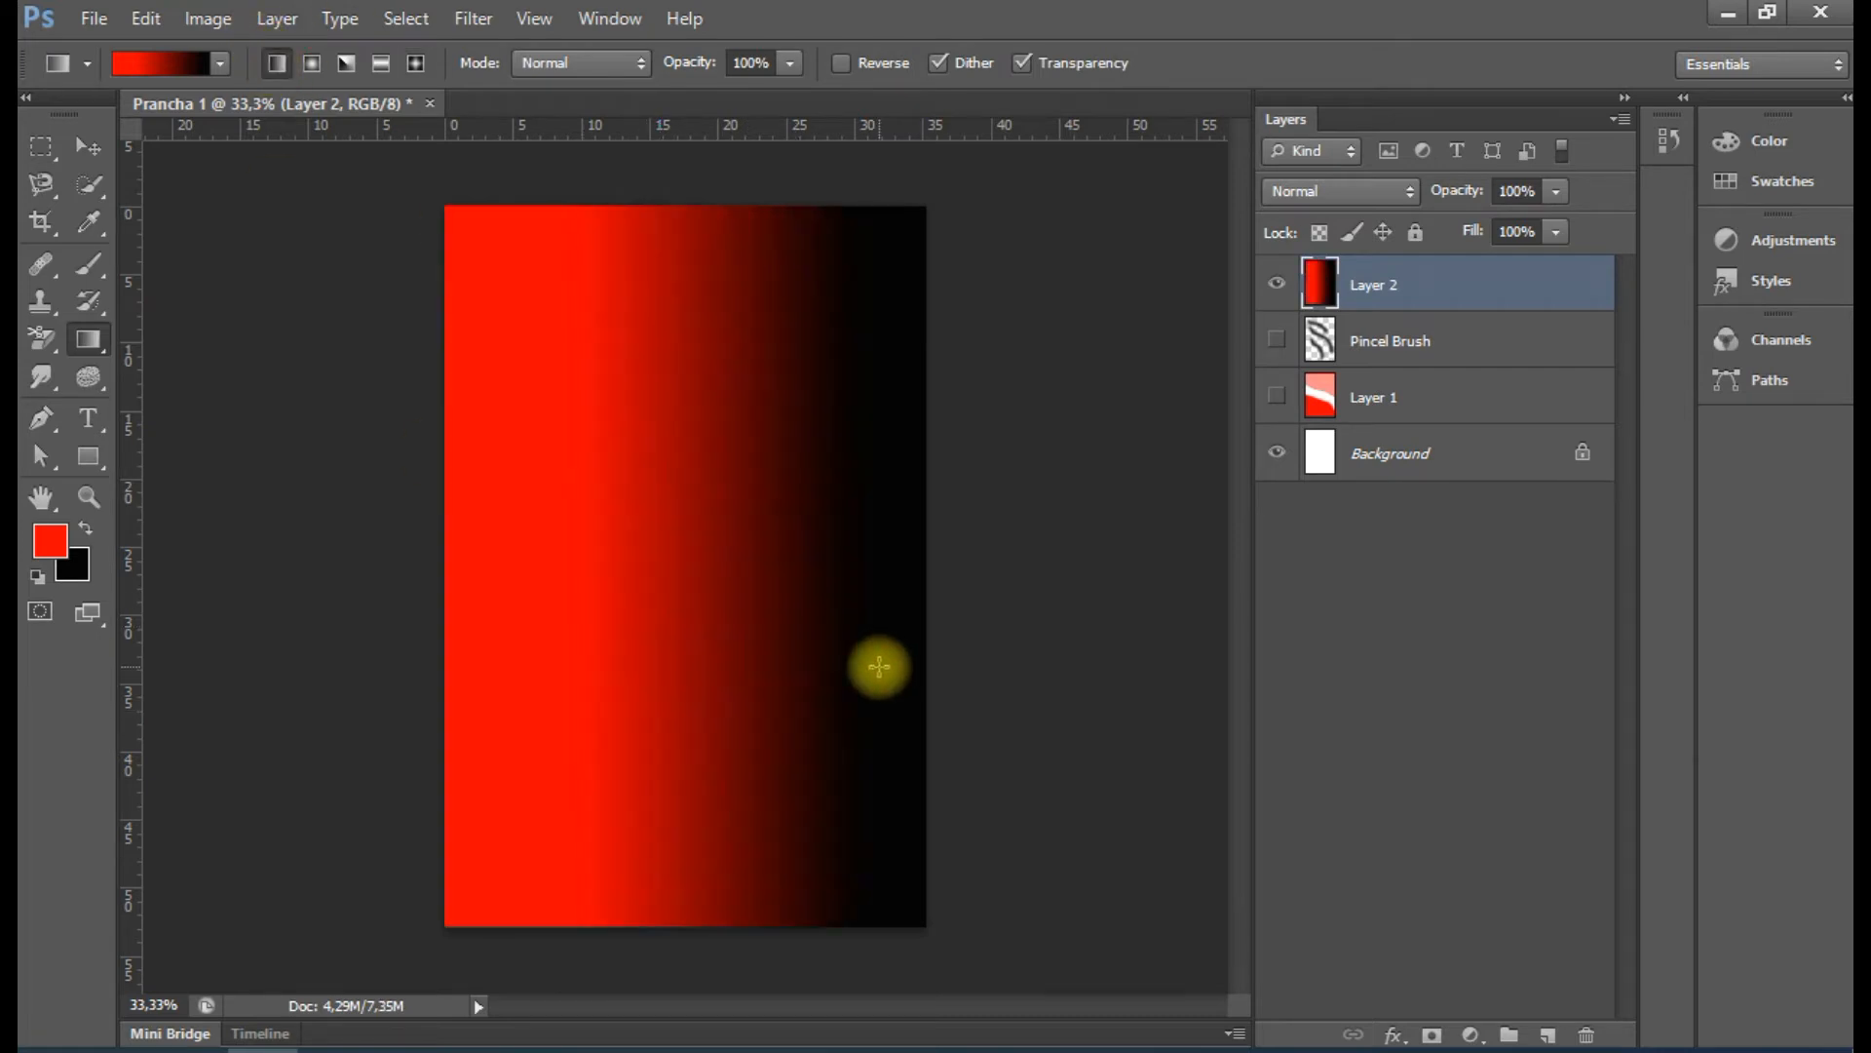
# Edit the Foreground to Background gradient and set its starting colour stop to white (ffffff)
pyautogui.click(137, 66)
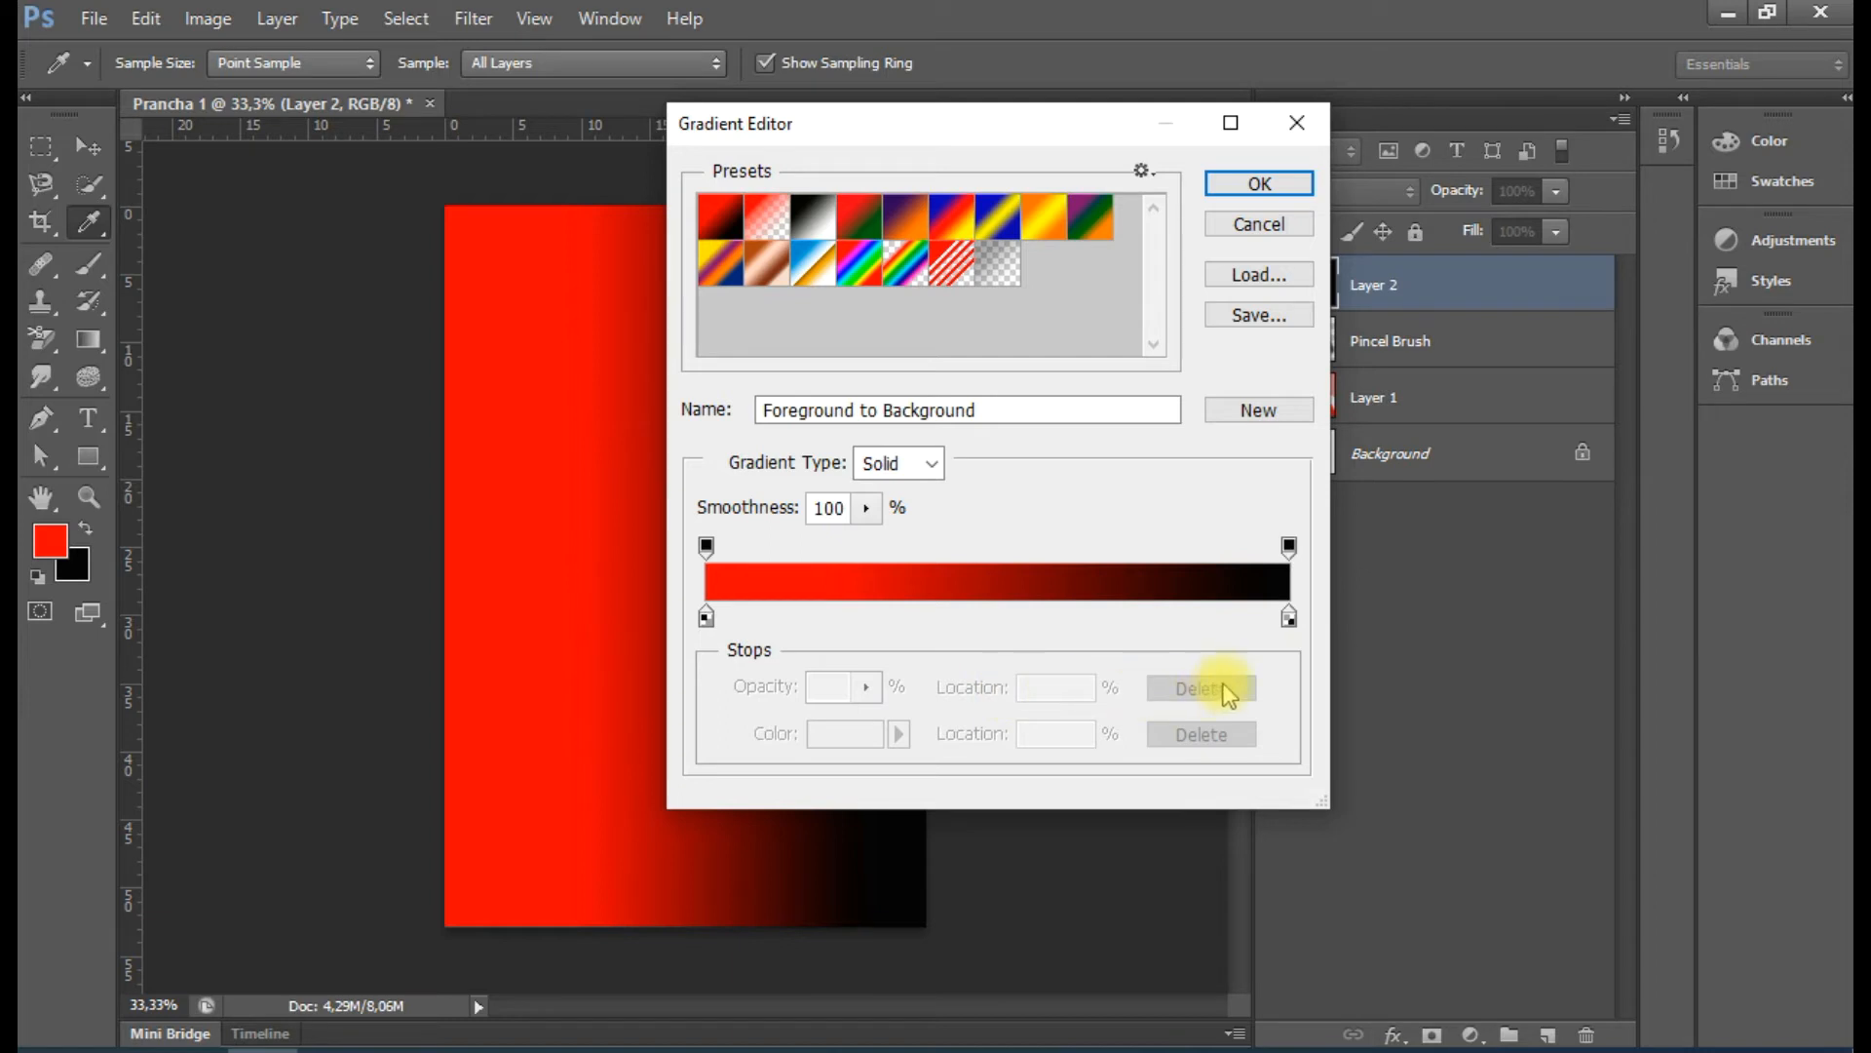
pyautogui.click(705, 615)
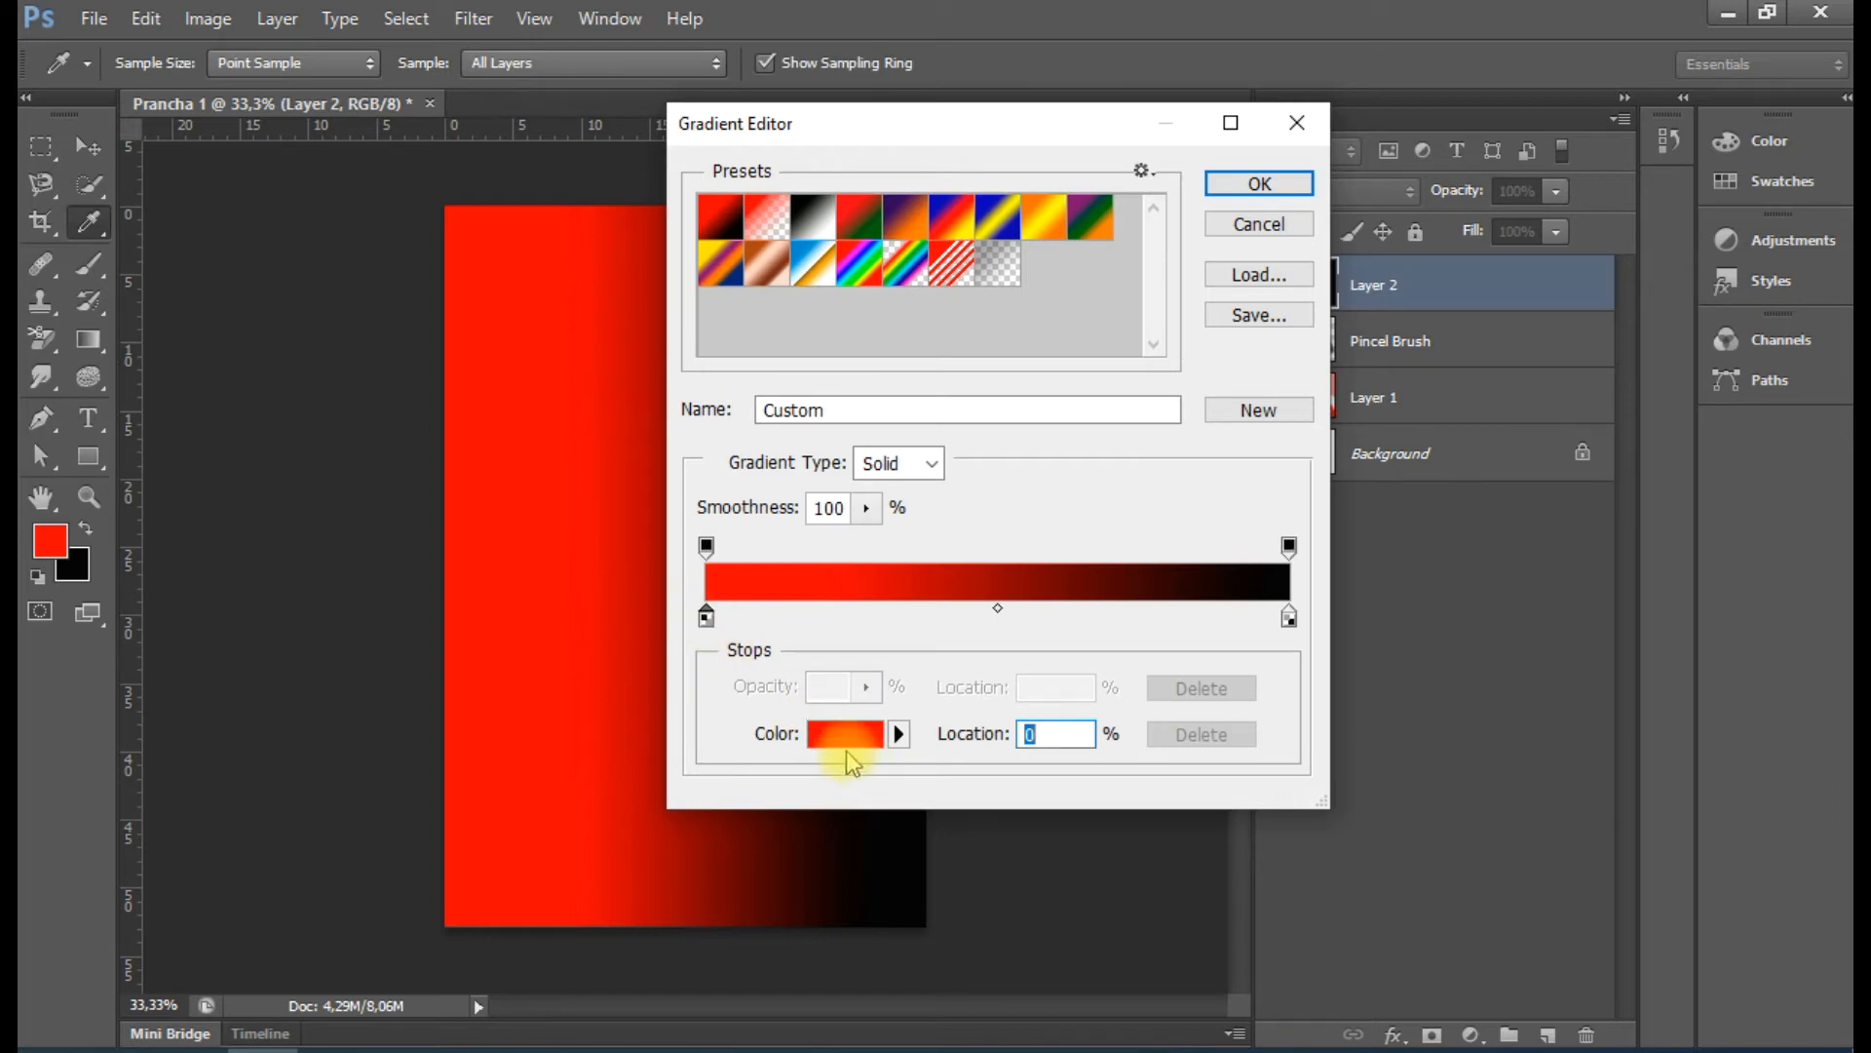
pyautogui.click(833, 738)
pyautogui.moveTo(1105, 634); pyautogui.dragTo(959, 468)
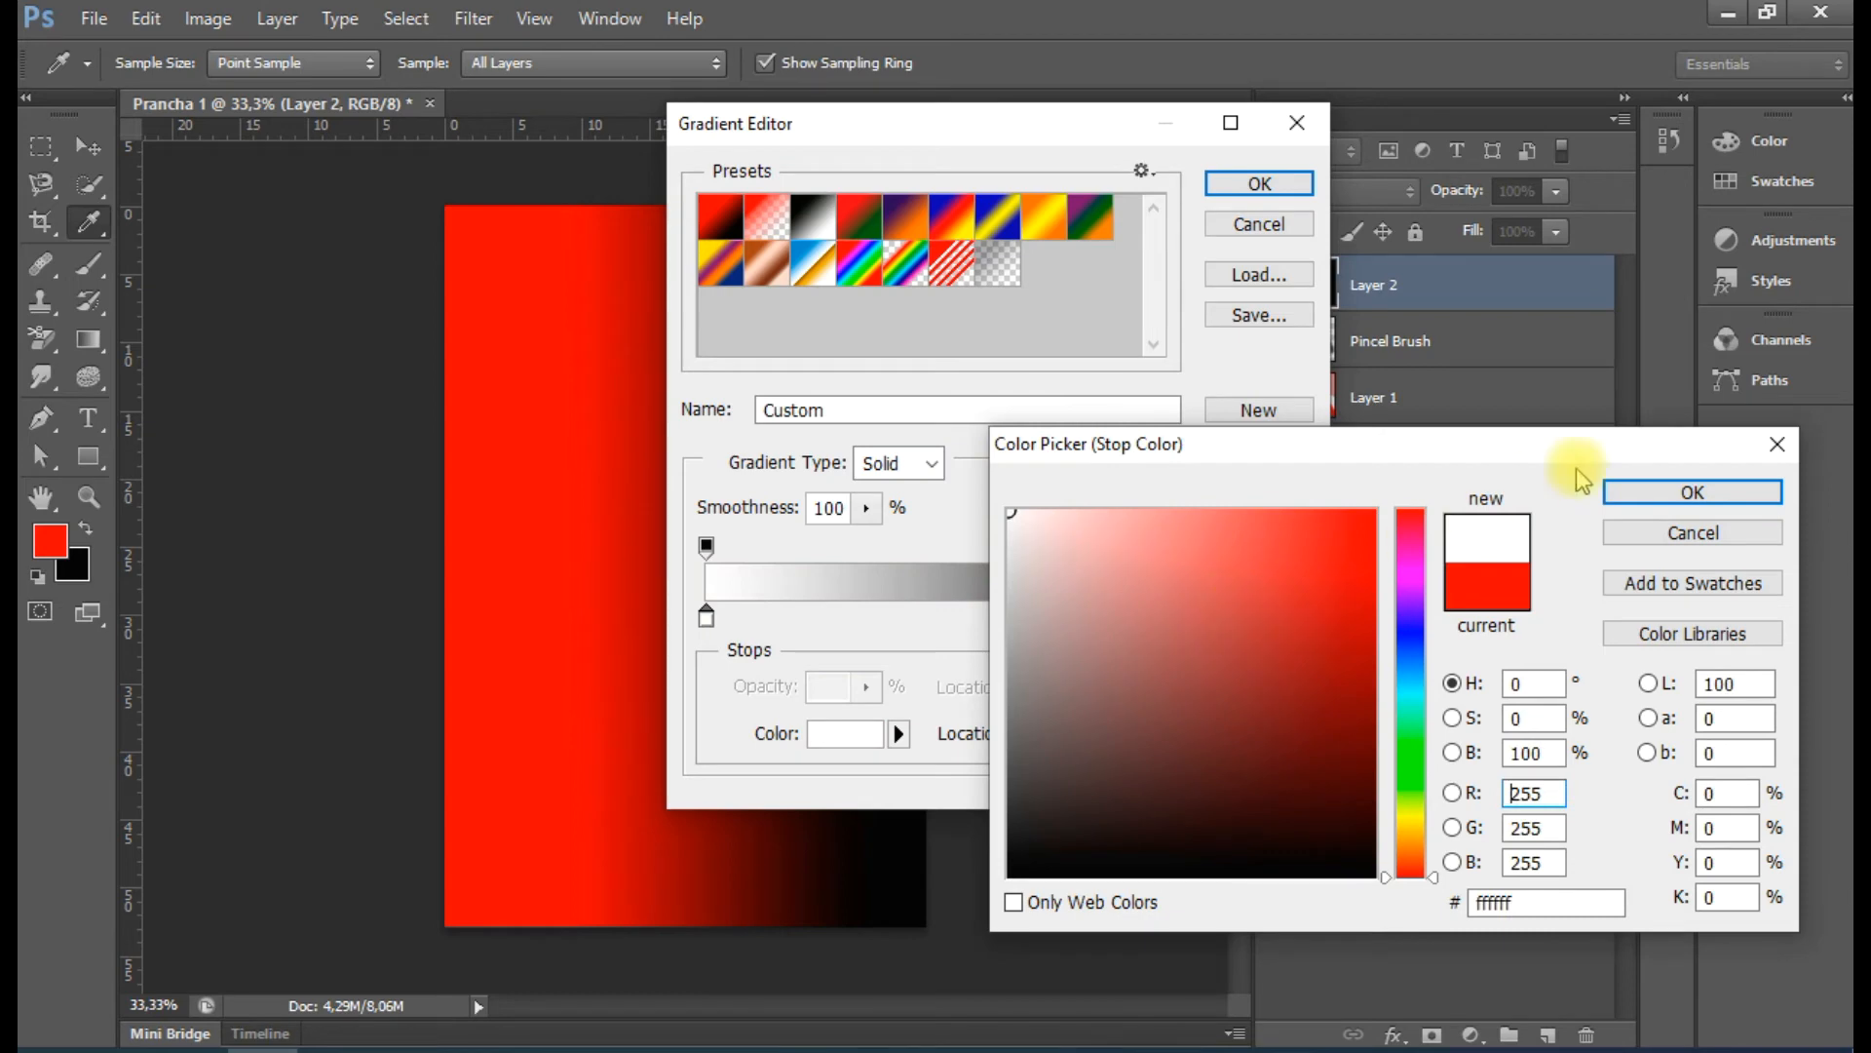
pyautogui.click(1650, 497)
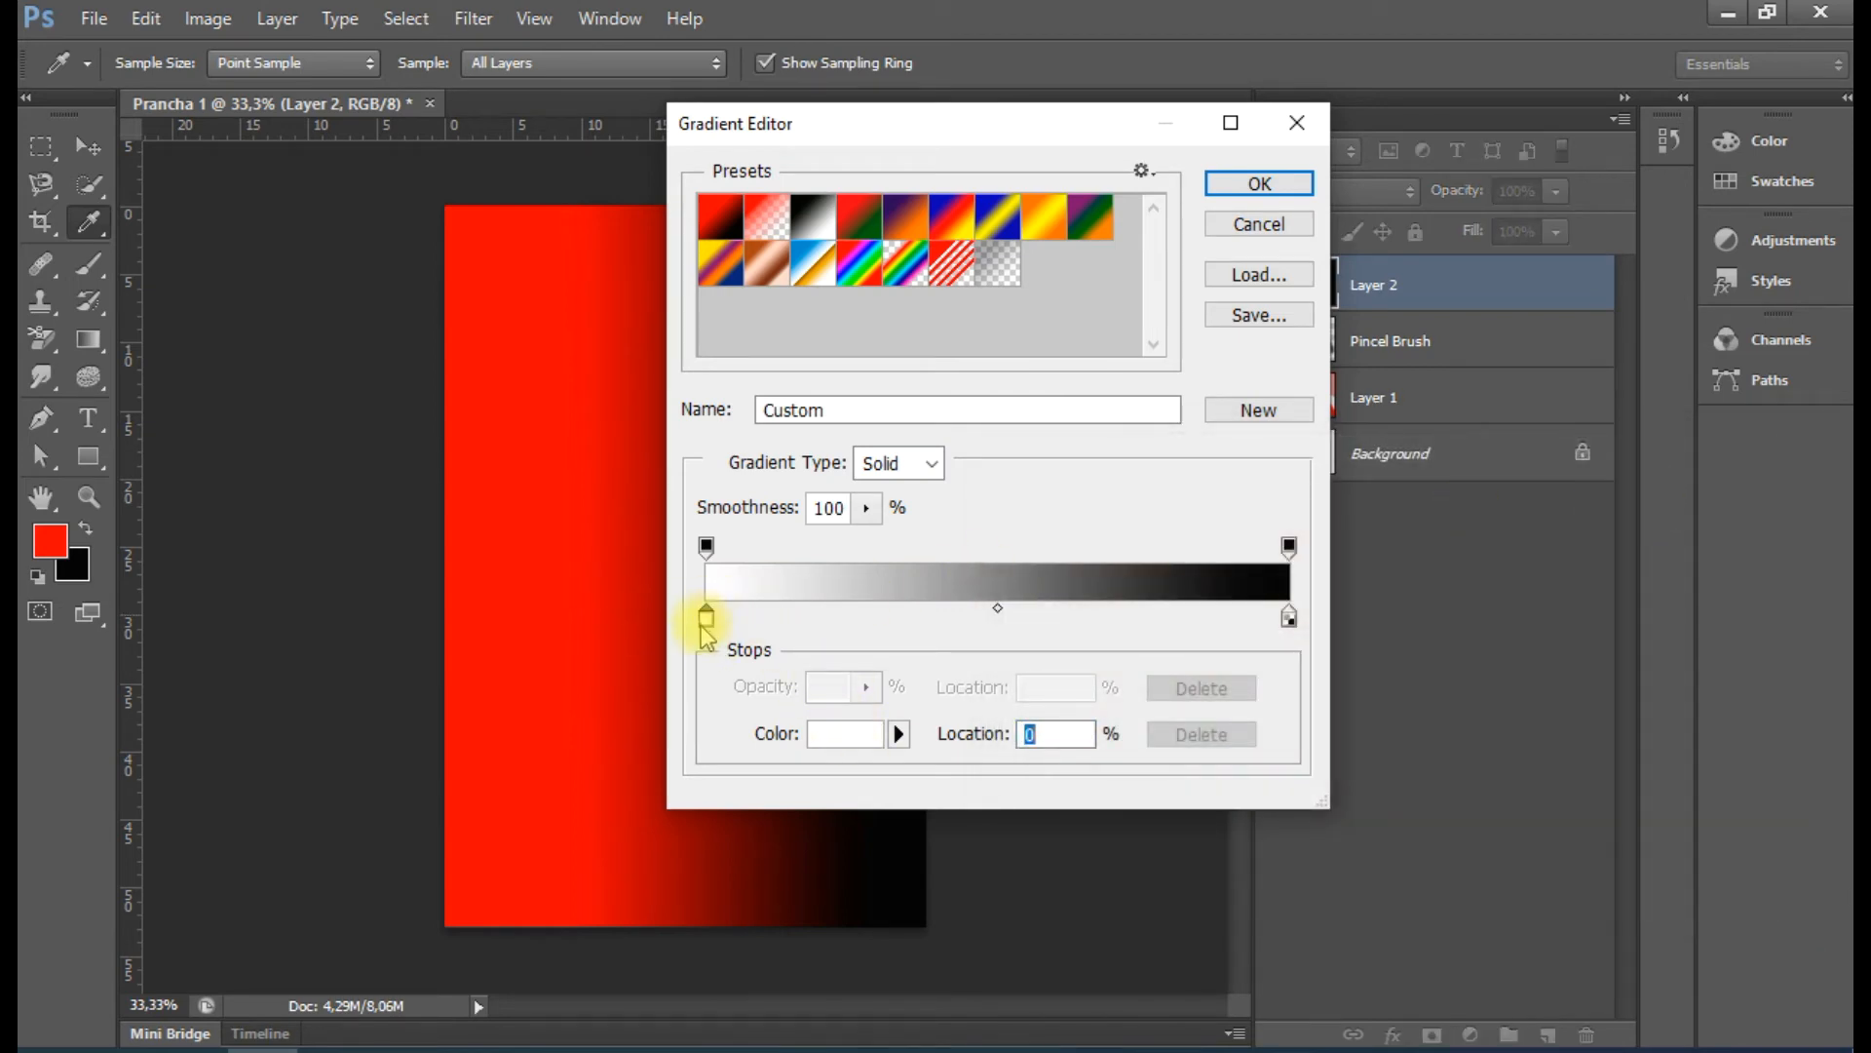
pyautogui.click(836, 745)
pyautogui.moveTo(1128, 522); pyautogui.dragTo(891, 371)
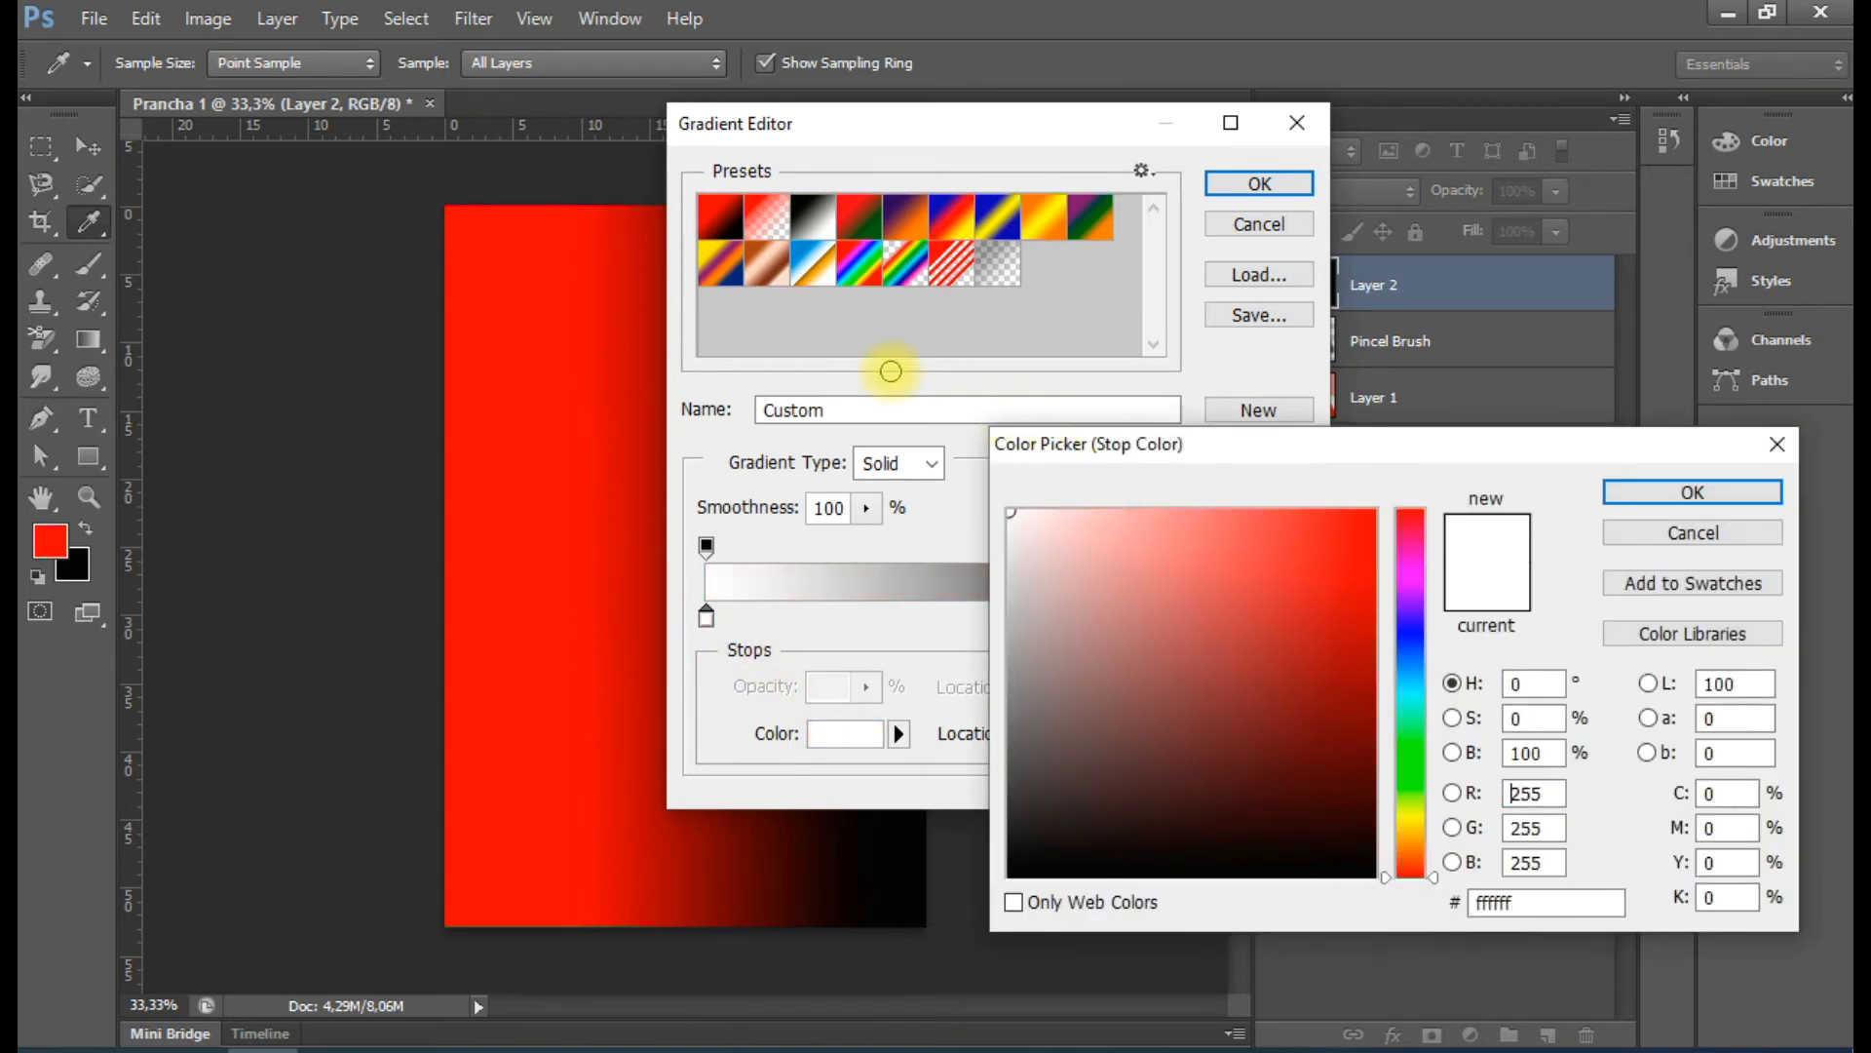
pyautogui.click(1693, 491)
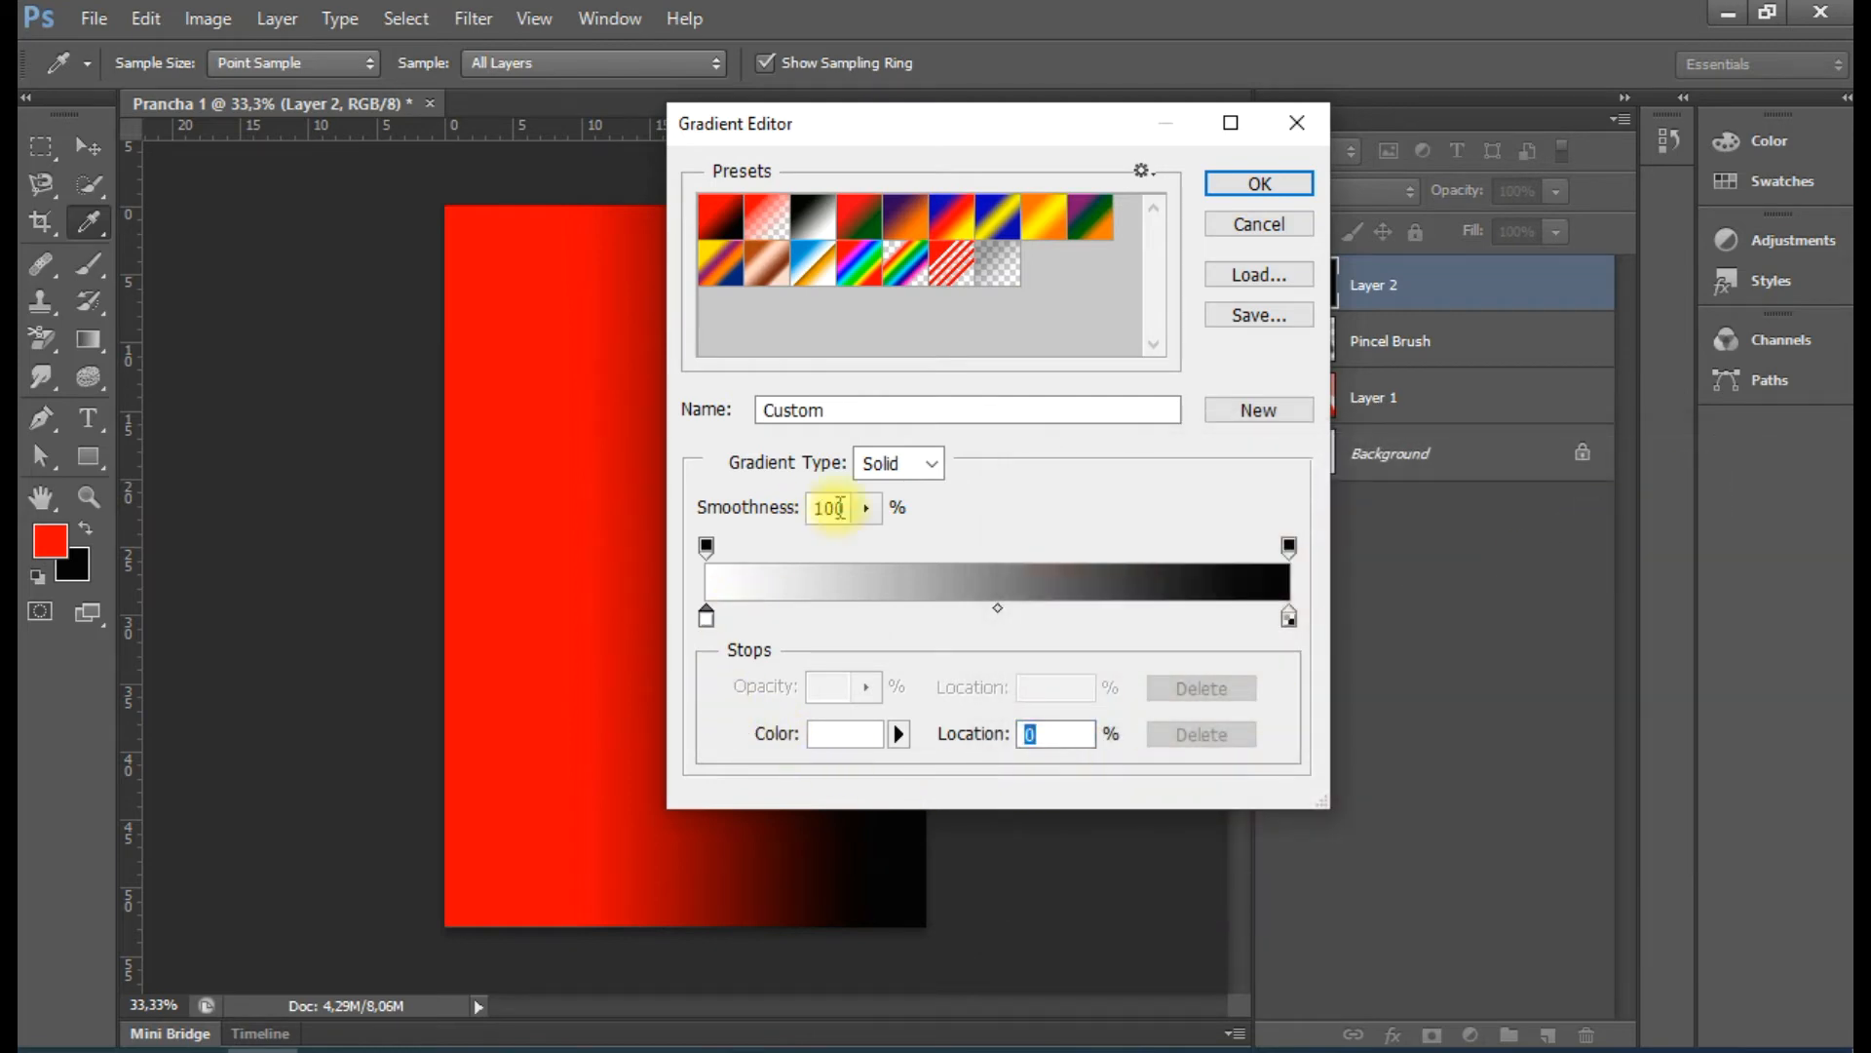
# Add a colour stop at 19% of the gradient and set its colour to pink ff8787
pyautogui.click(786, 614)
pyautogui.moveTo(785, 614); pyautogui.dragTo(810, 620)
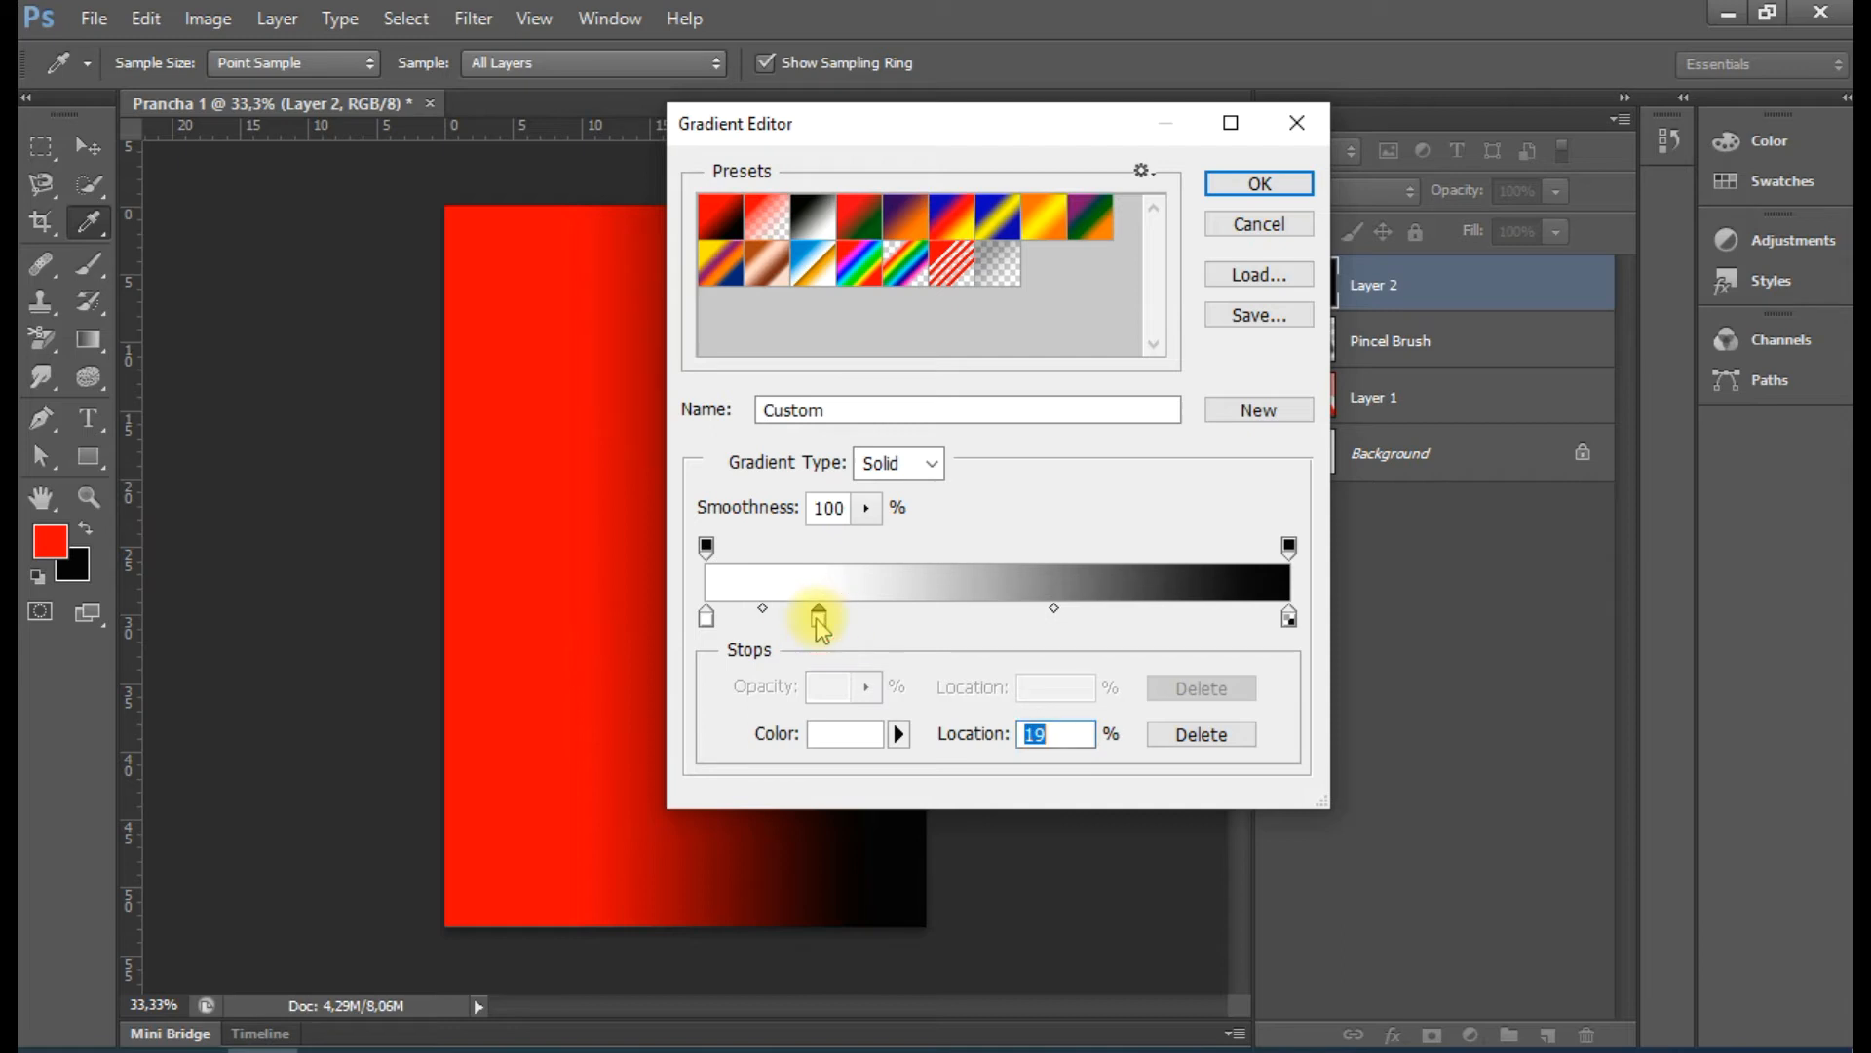
pyautogui.click(828, 741)
pyautogui.moveTo(1241, 610); pyautogui.dragTo(1181, 412)
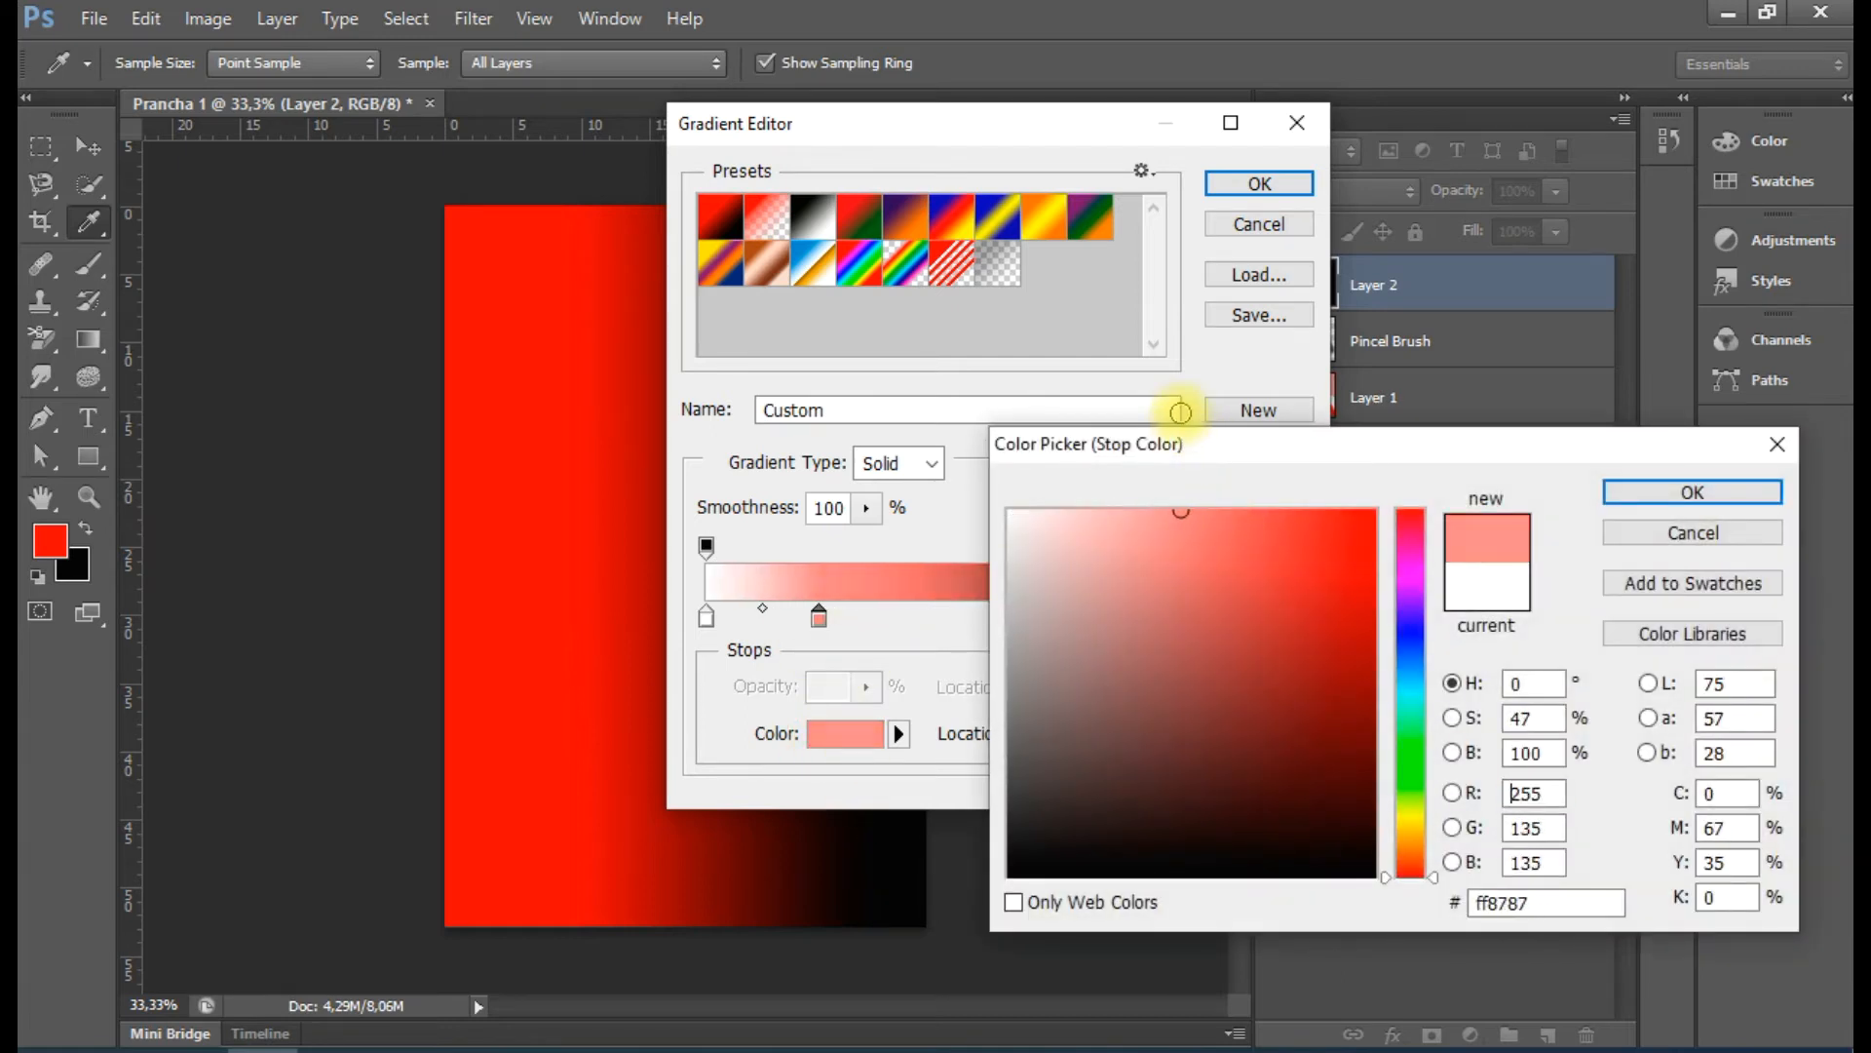
pyautogui.click(1647, 490)
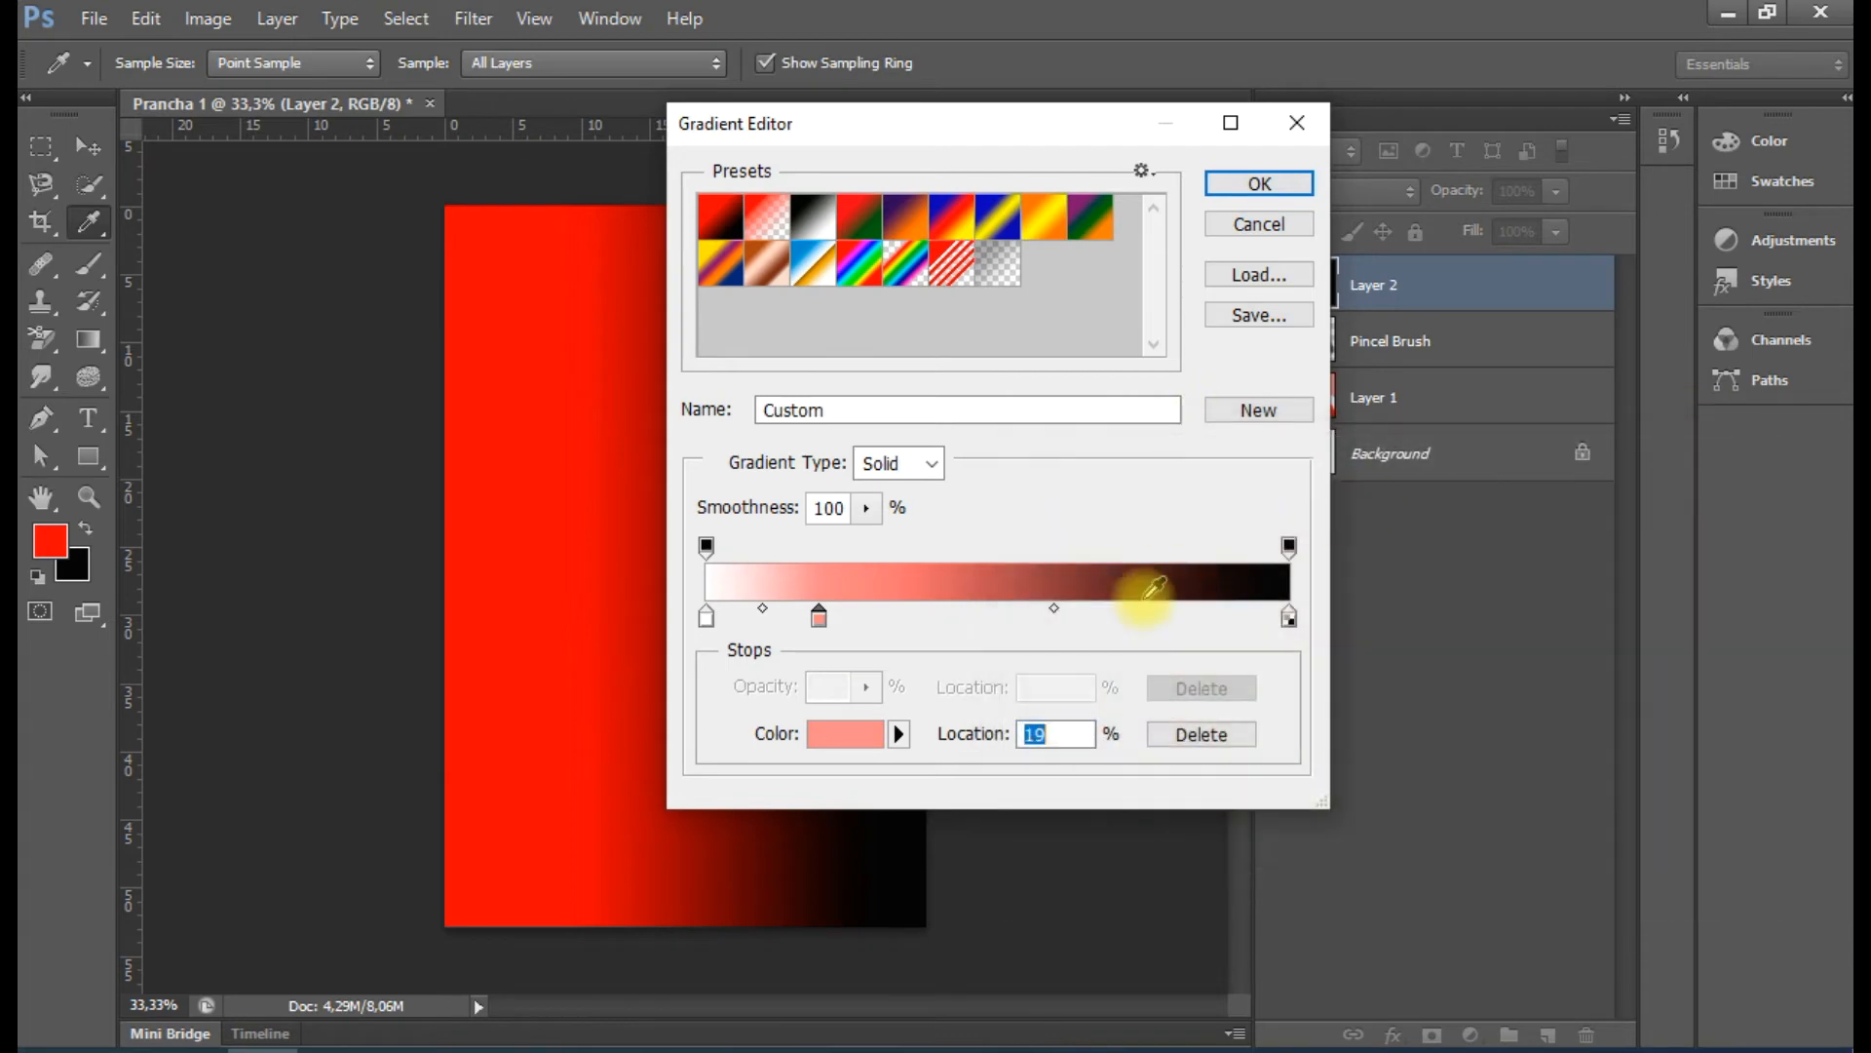
# Add a colour stop at 49% of the gradient and set its colour to saturated red
pyautogui.click(993, 611)
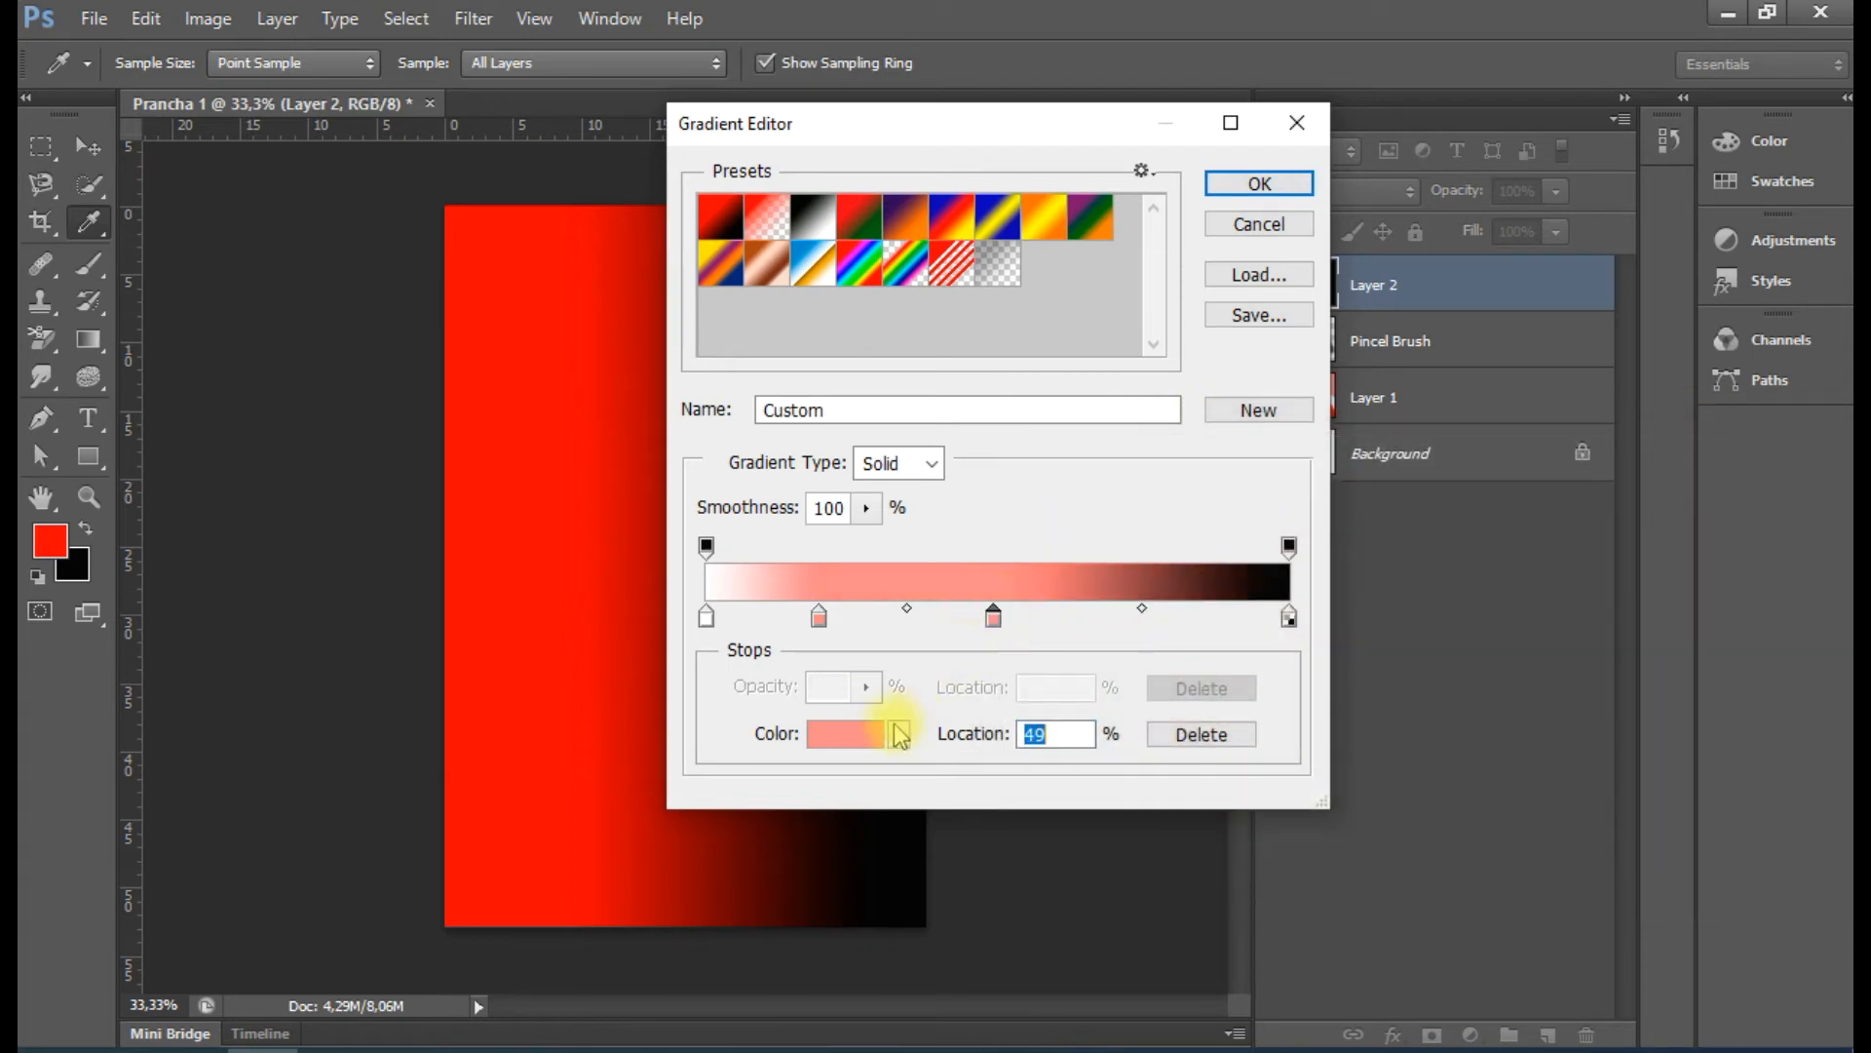
pyautogui.click(846, 748)
pyautogui.moveTo(1336, 605); pyautogui.dragTo(1323, 447)
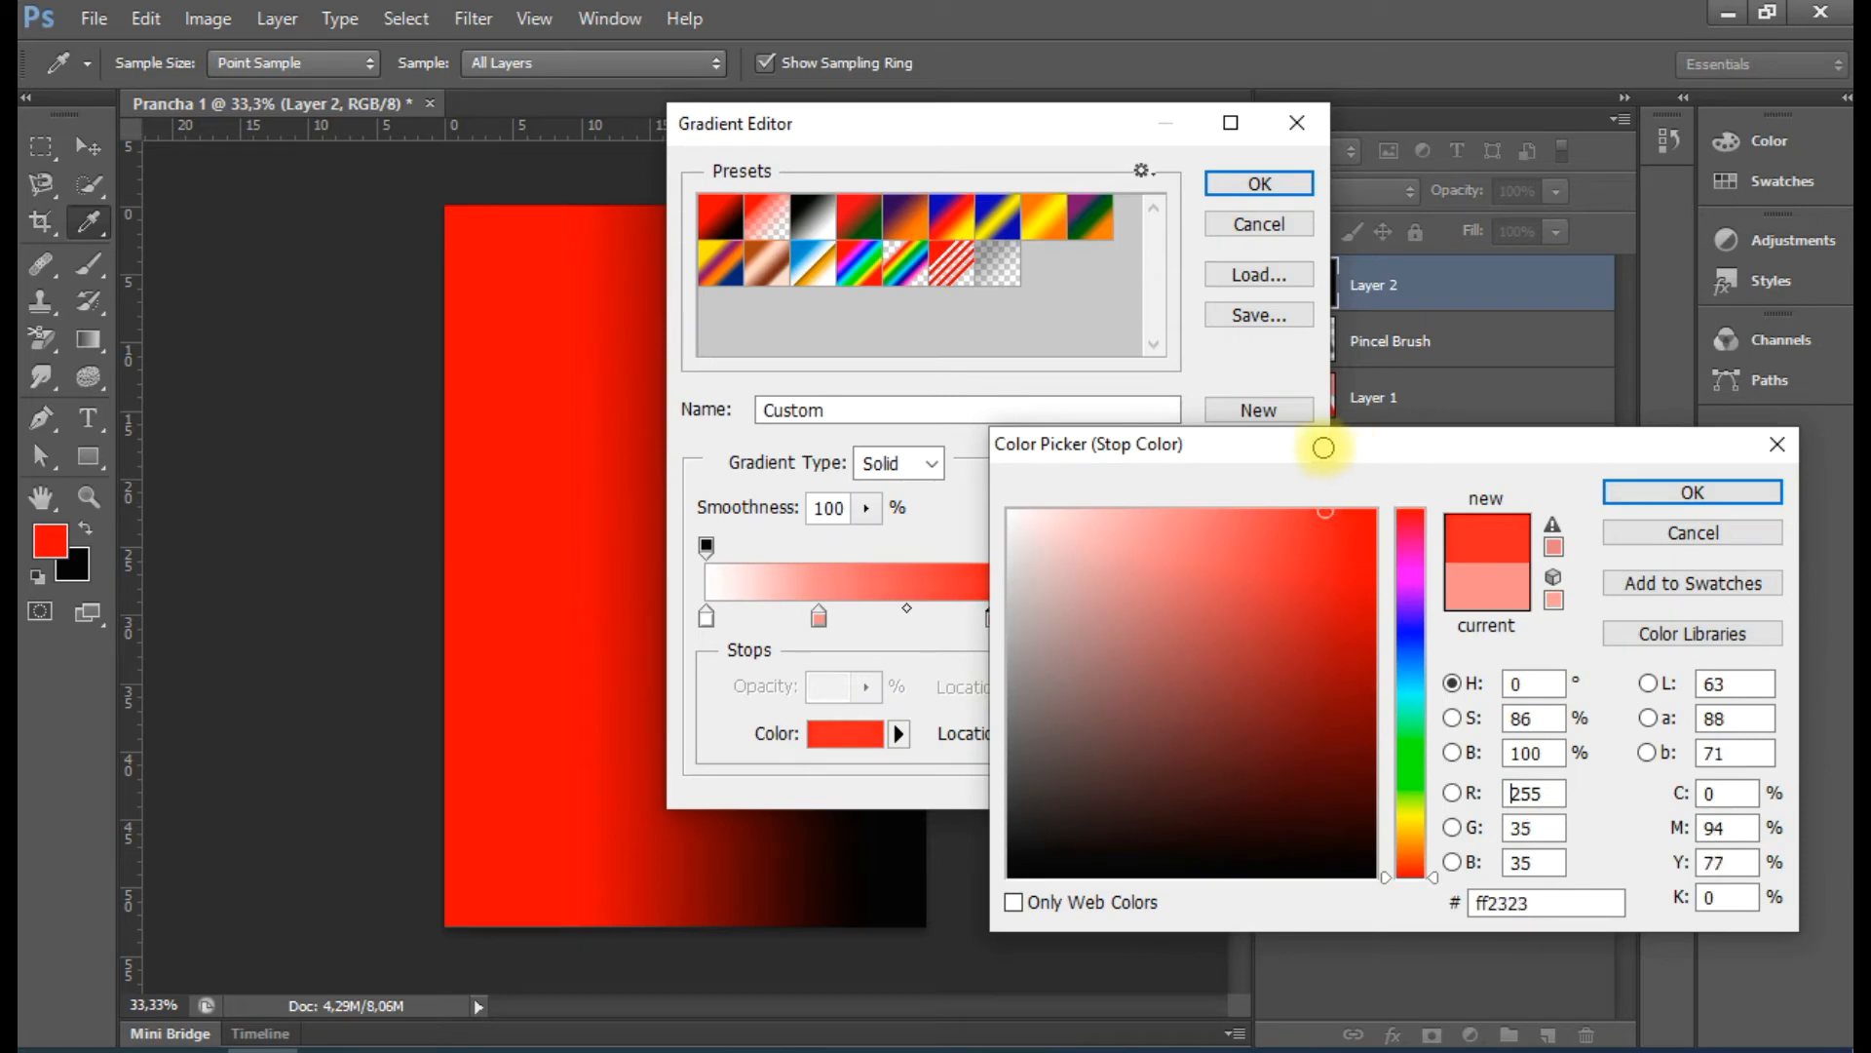
pyautogui.moveTo(1341, 527); pyautogui.dragTo(1416, 483)
pyautogui.click(1691, 491)
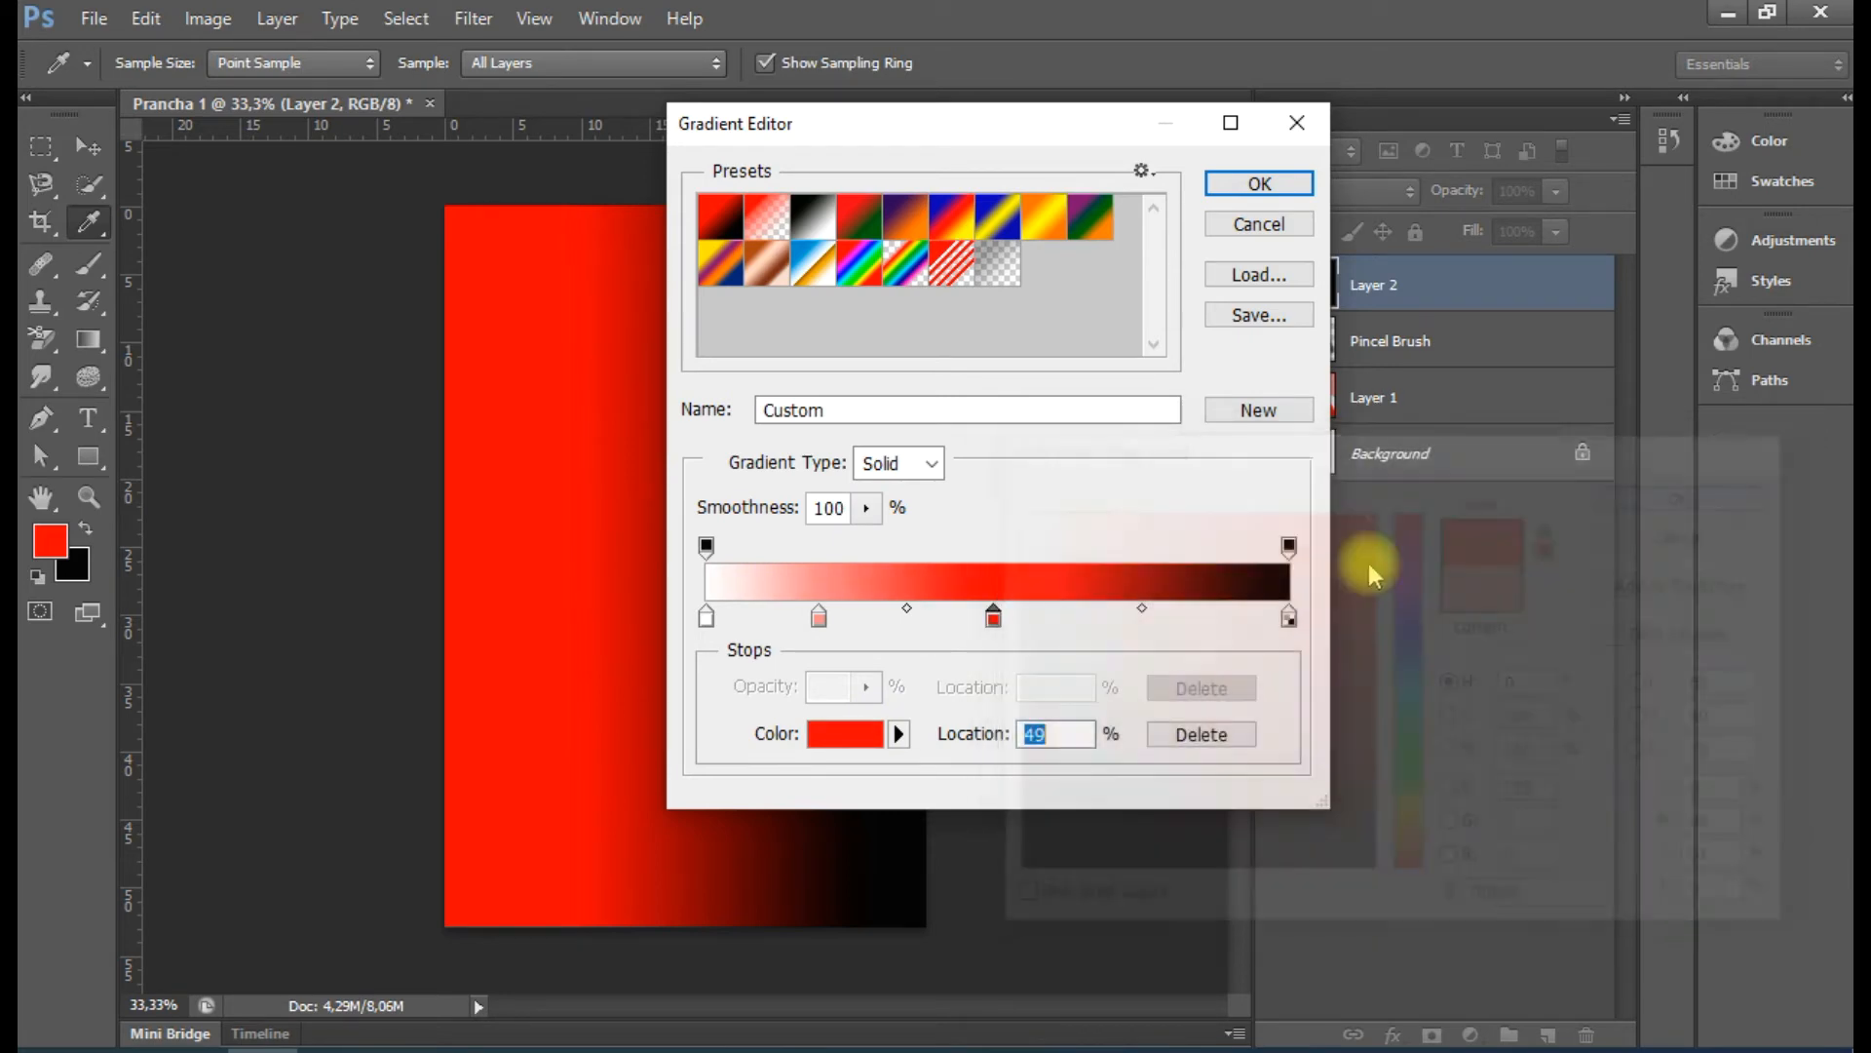
# Add a fourth gradient colour stop between the red and black ones, colour it brownish red 8c5252 and move it to 75%
pyautogui.click(1112, 621)
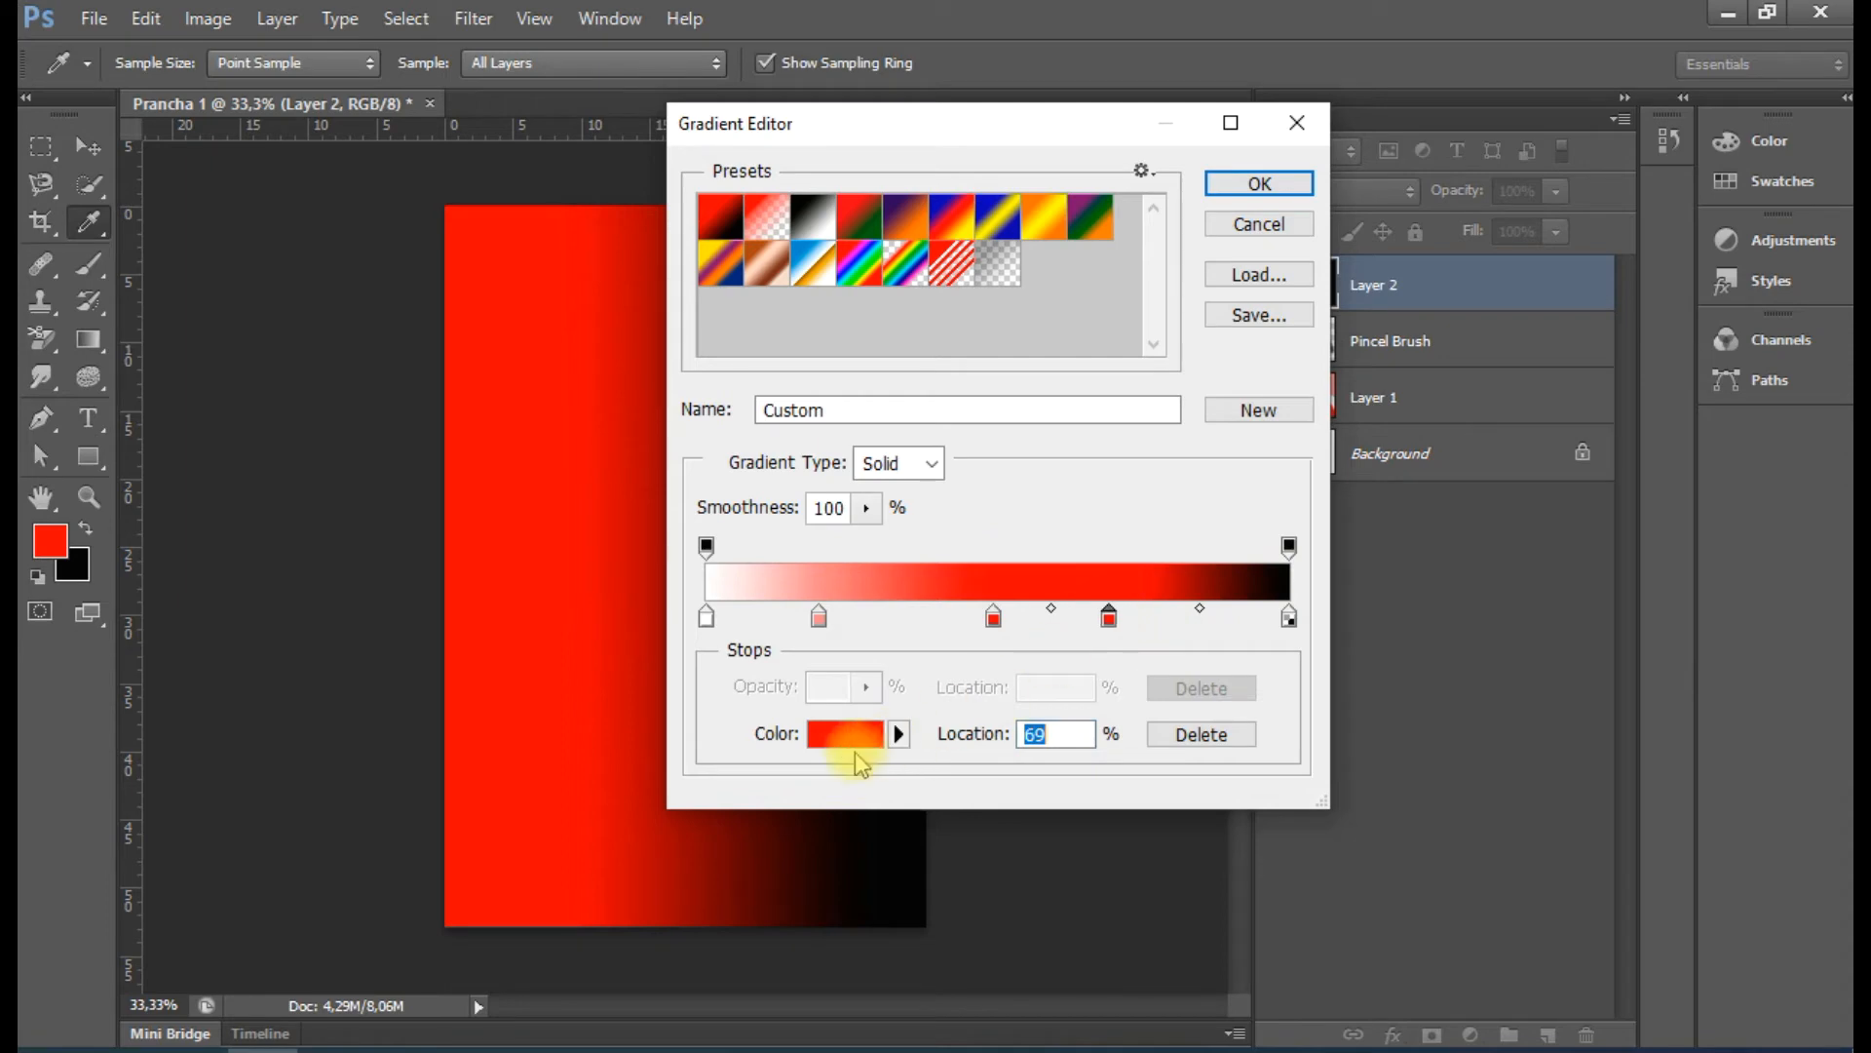
pyautogui.click(842, 733)
pyautogui.moveTo(1285, 623); pyautogui.dragTo(1160, 672)
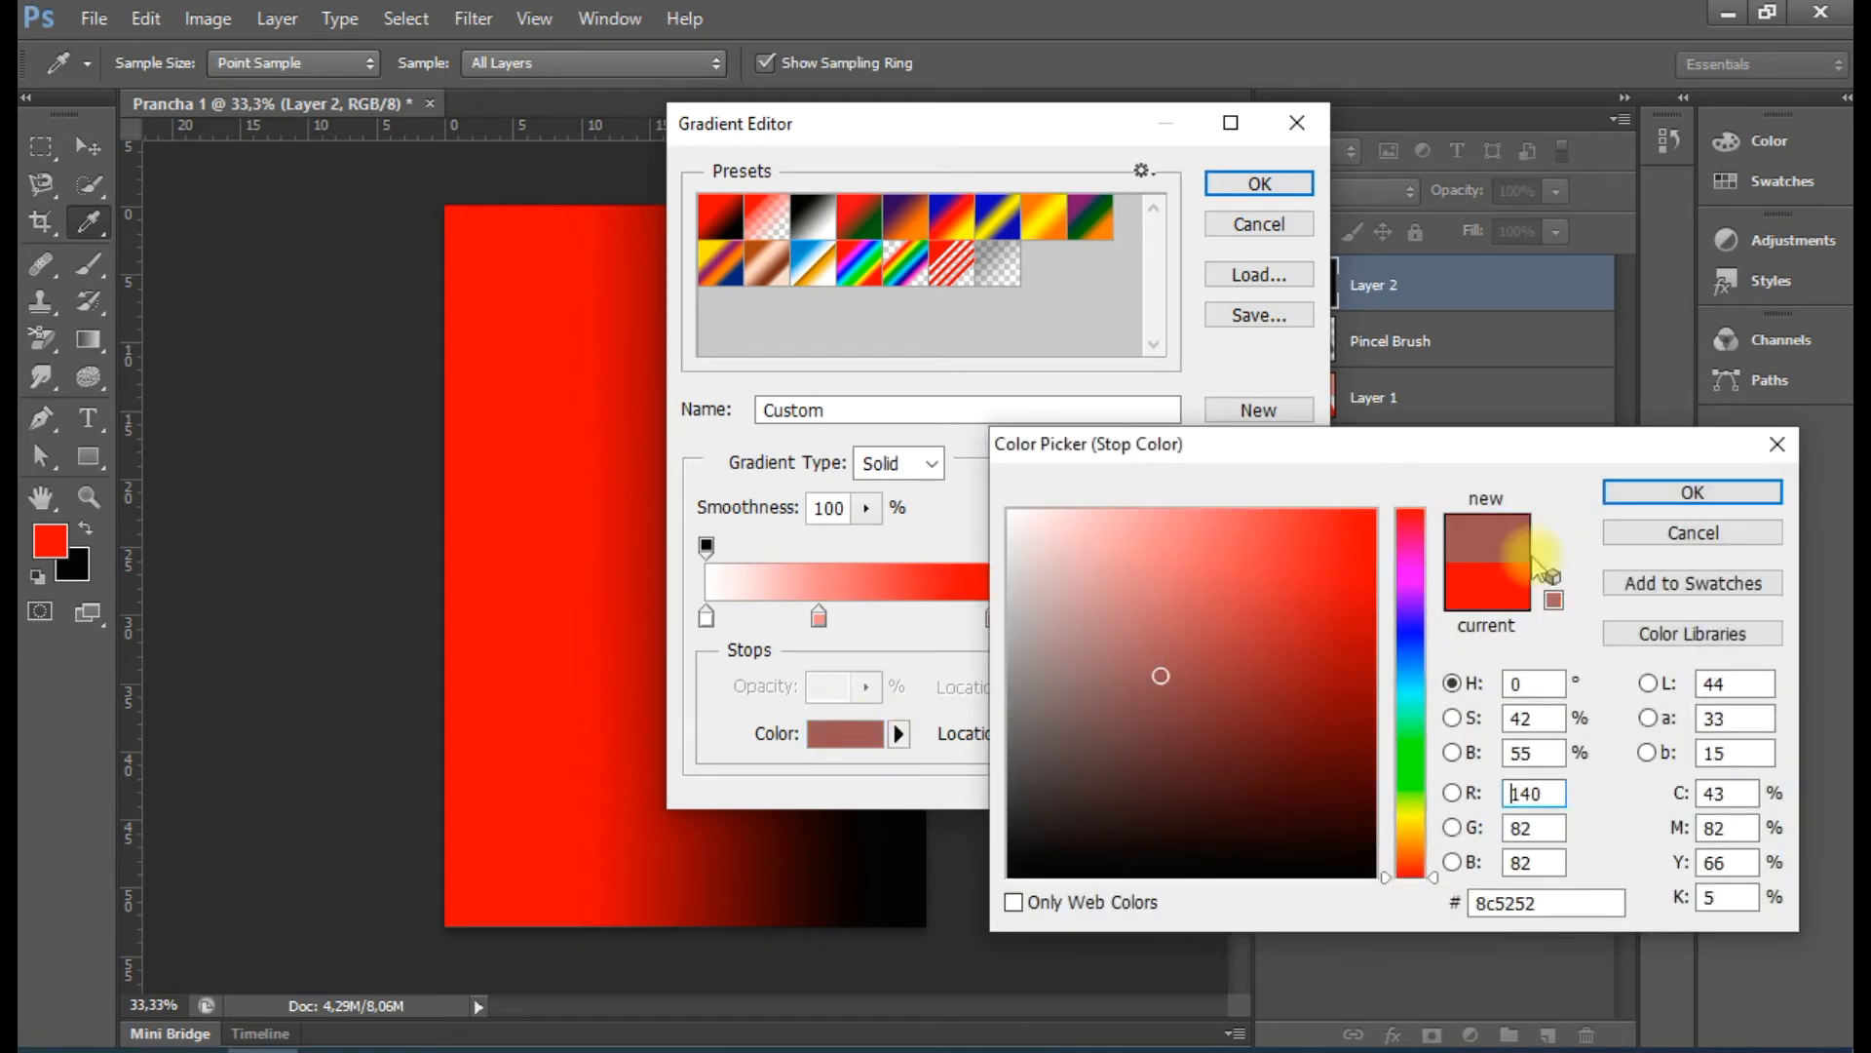
pyautogui.click(1748, 496)
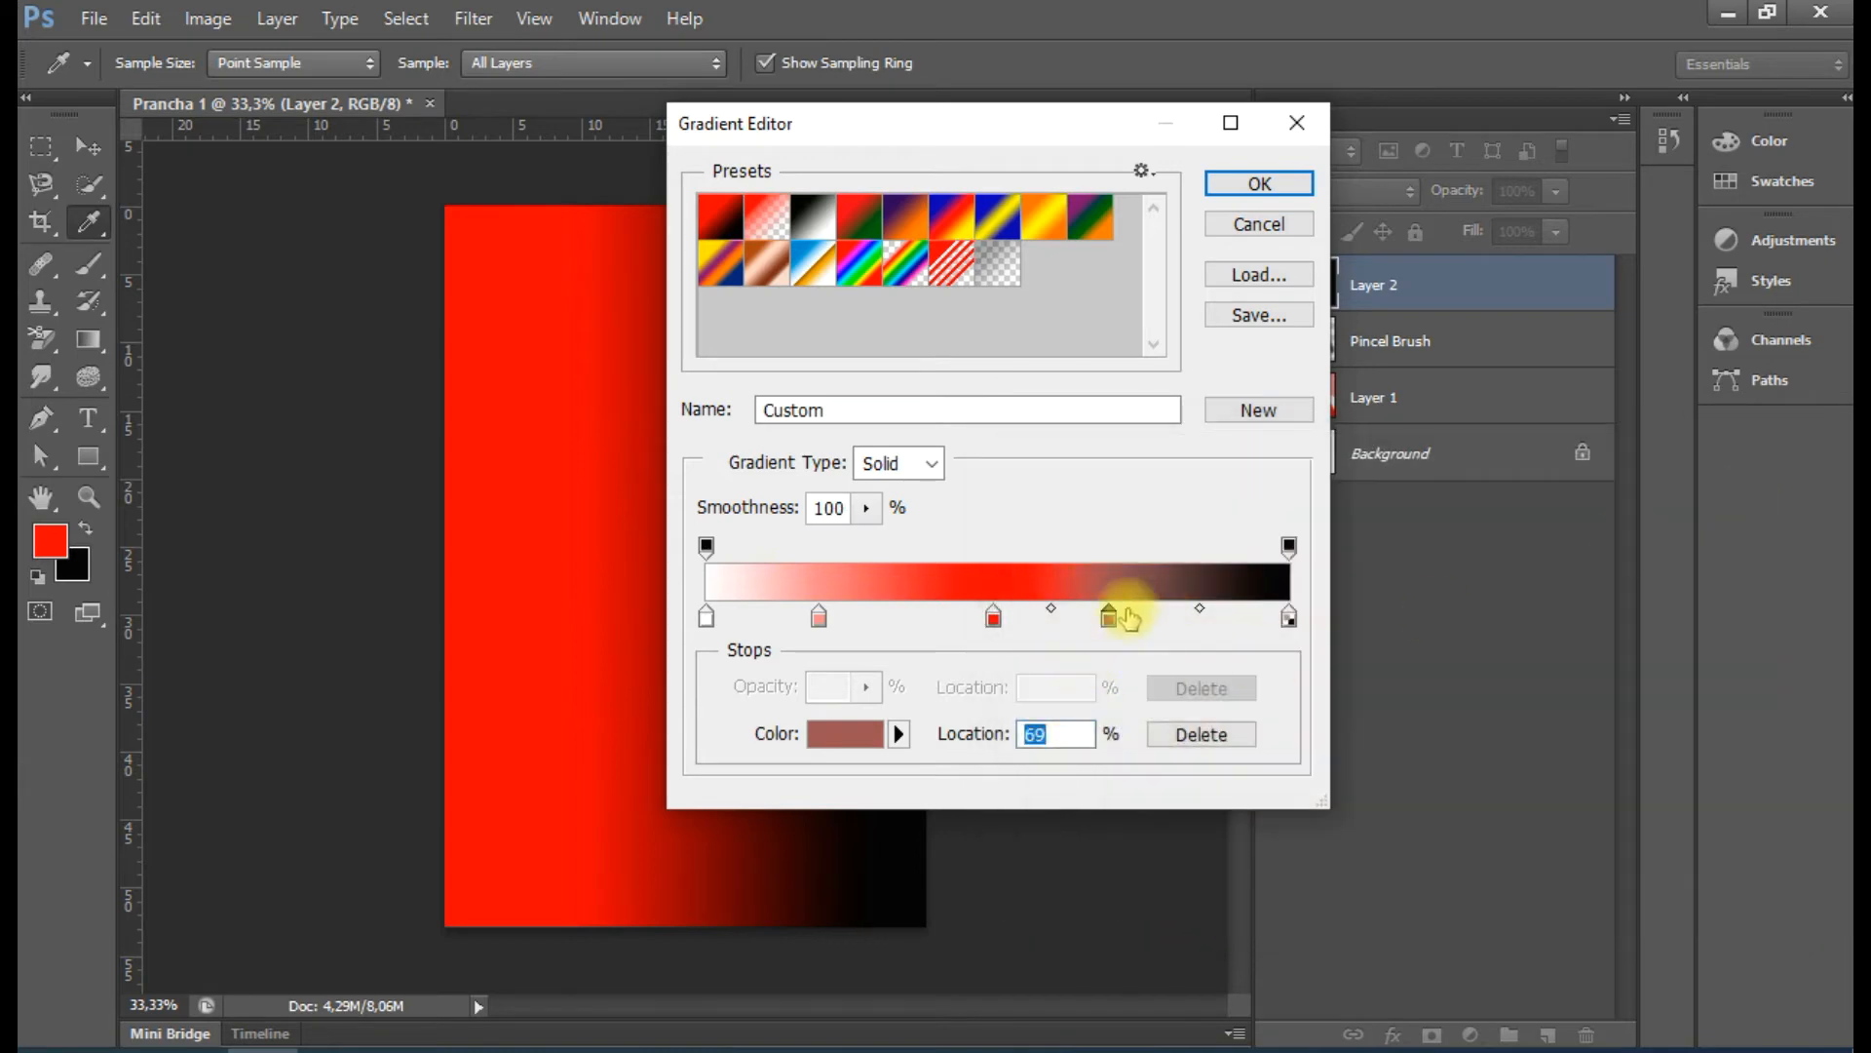
pyautogui.moveTo(1111, 617); pyautogui.dragTo(1143, 621)
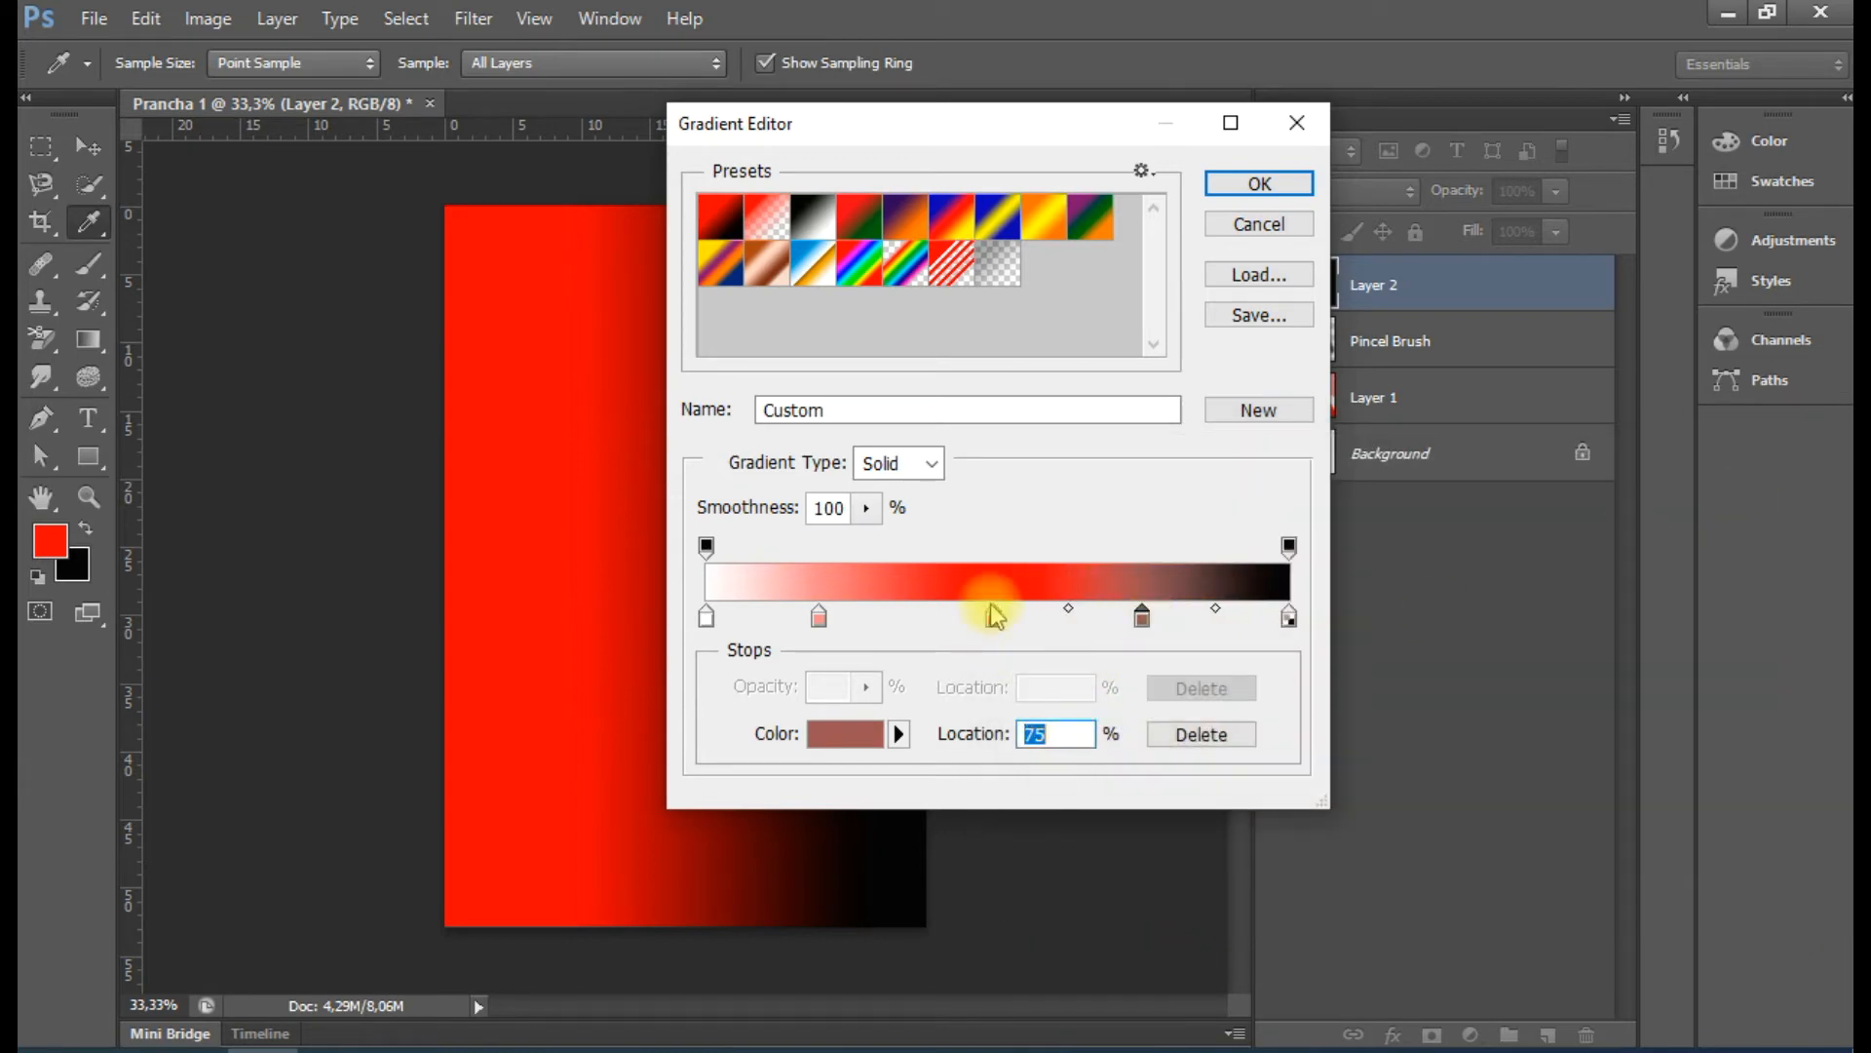
# Move the gradient's pink colour stop to 18%, the red stop to 46% and the brownish stop to 73%, and accept the gradient
pyautogui.moveTo(987, 622); pyautogui.dragTo(962, 629)
pyautogui.click(978, 629)
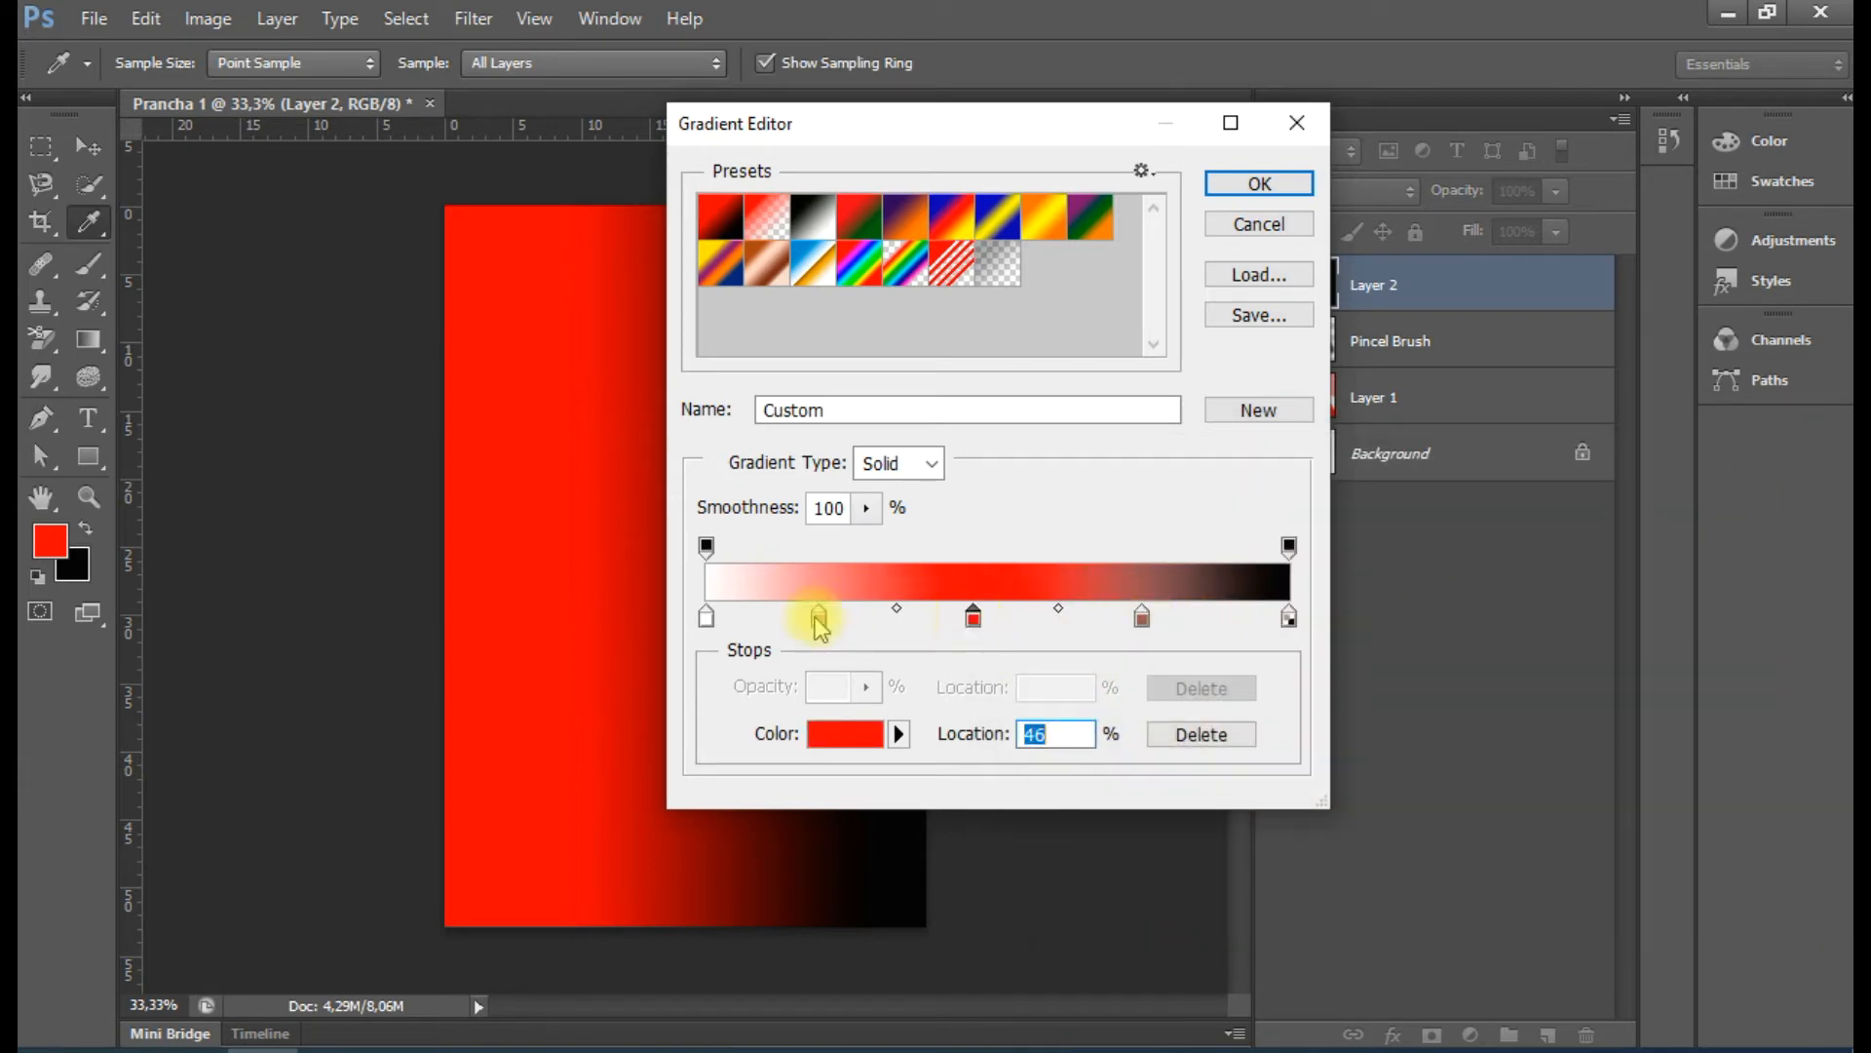
pyautogui.moveTo(827, 632); pyautogui.dragTo(811, 631)
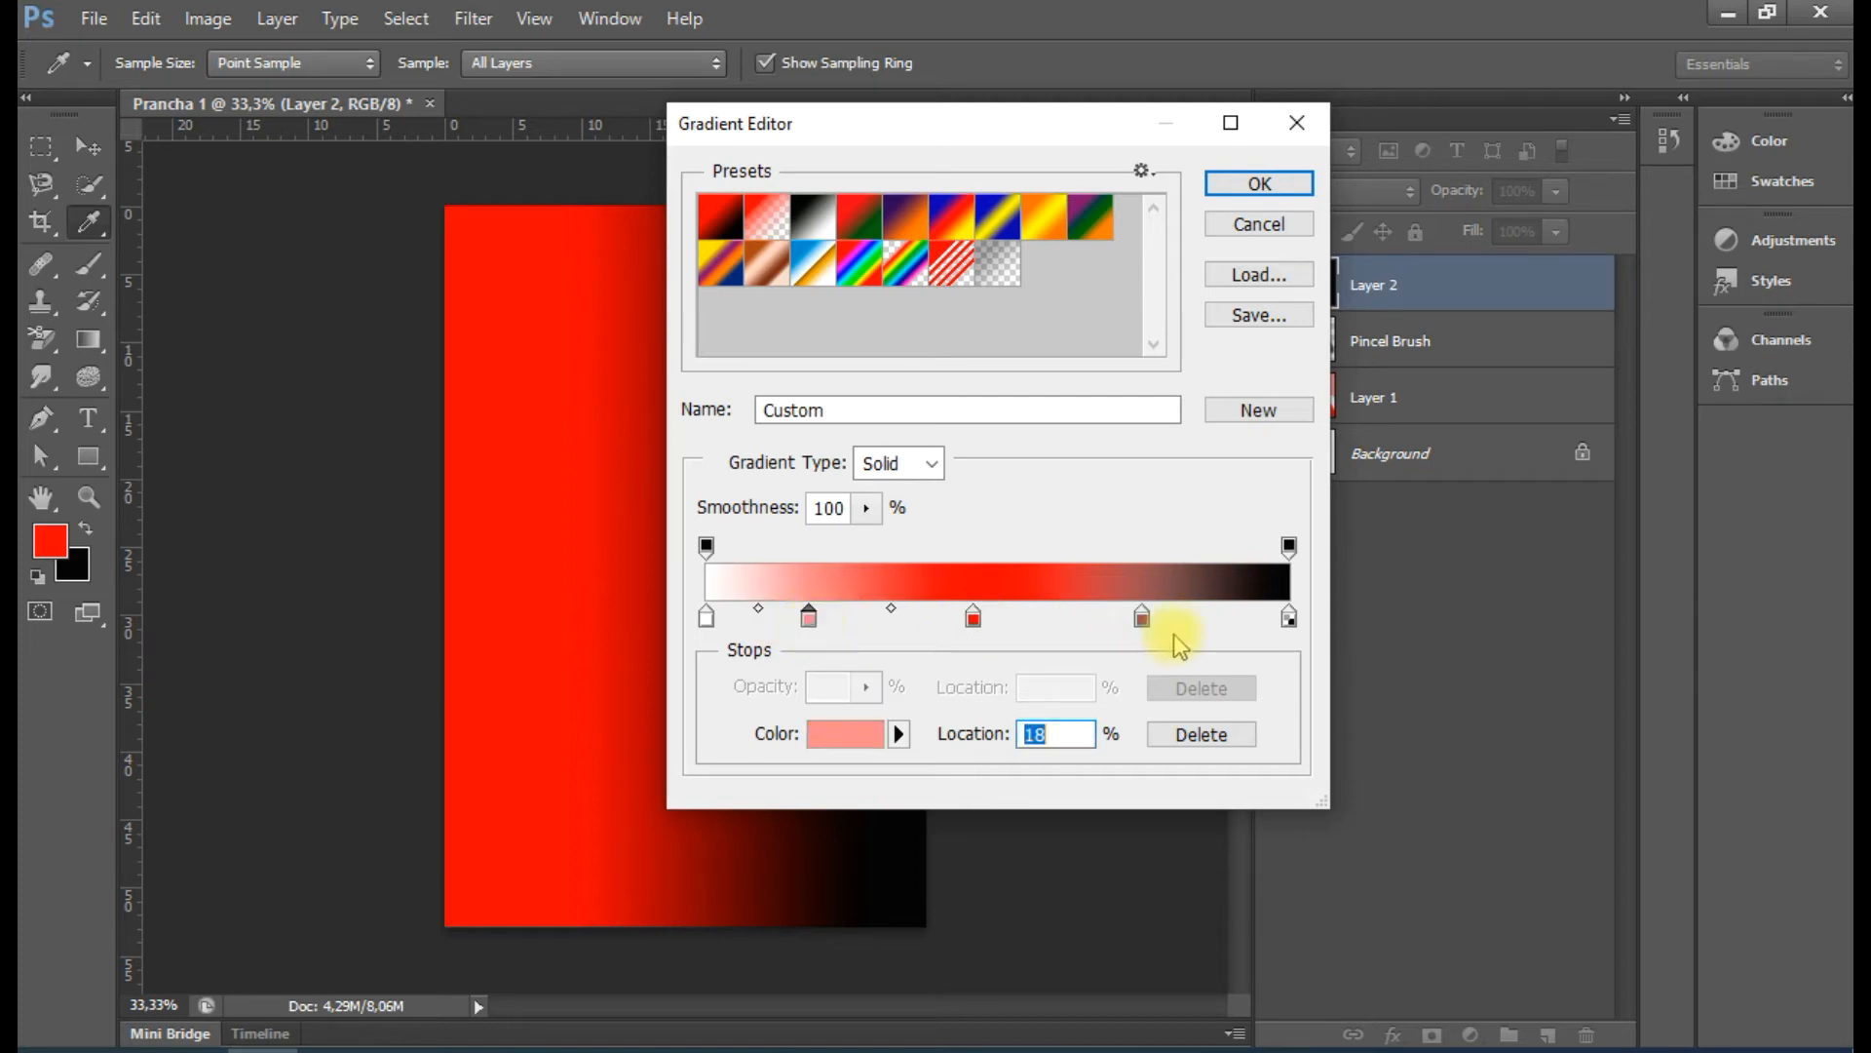
pyautogui.moveTo(1140, 629); pyautogui.dragTo(1128, 624)
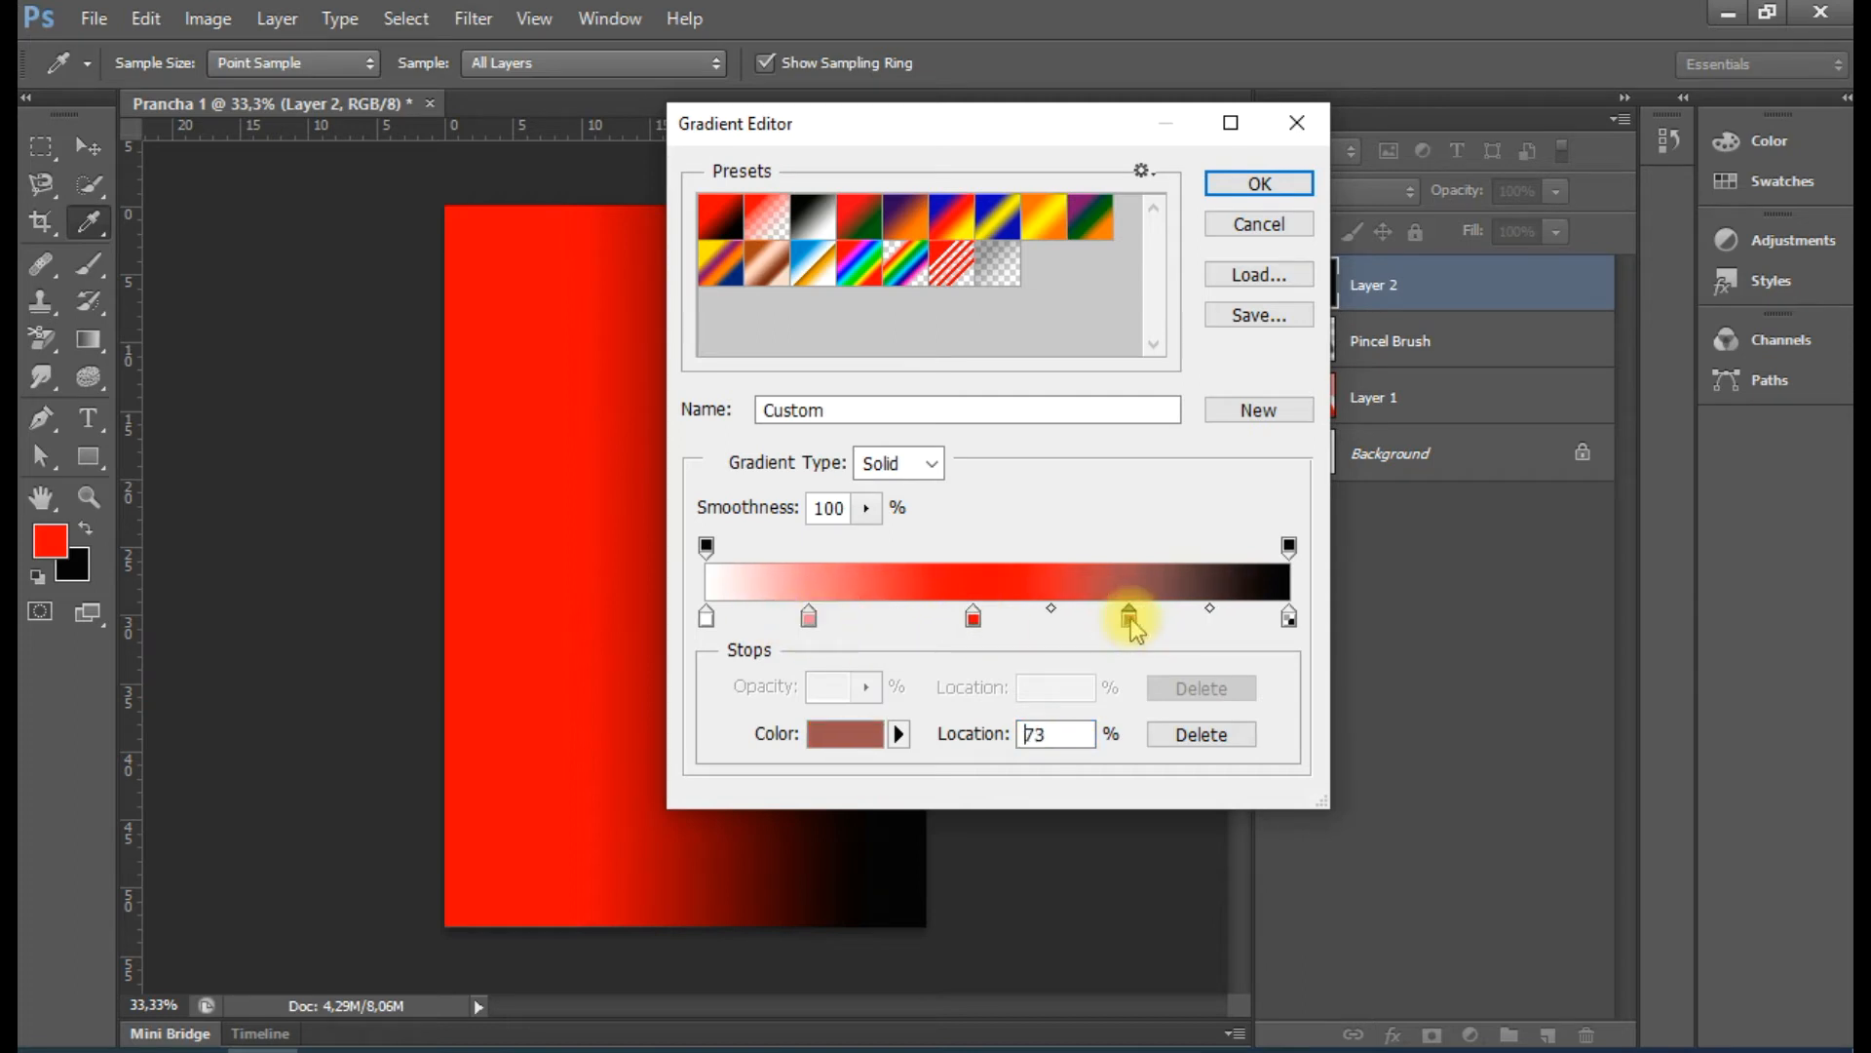
pyautogui.click(975, 619)
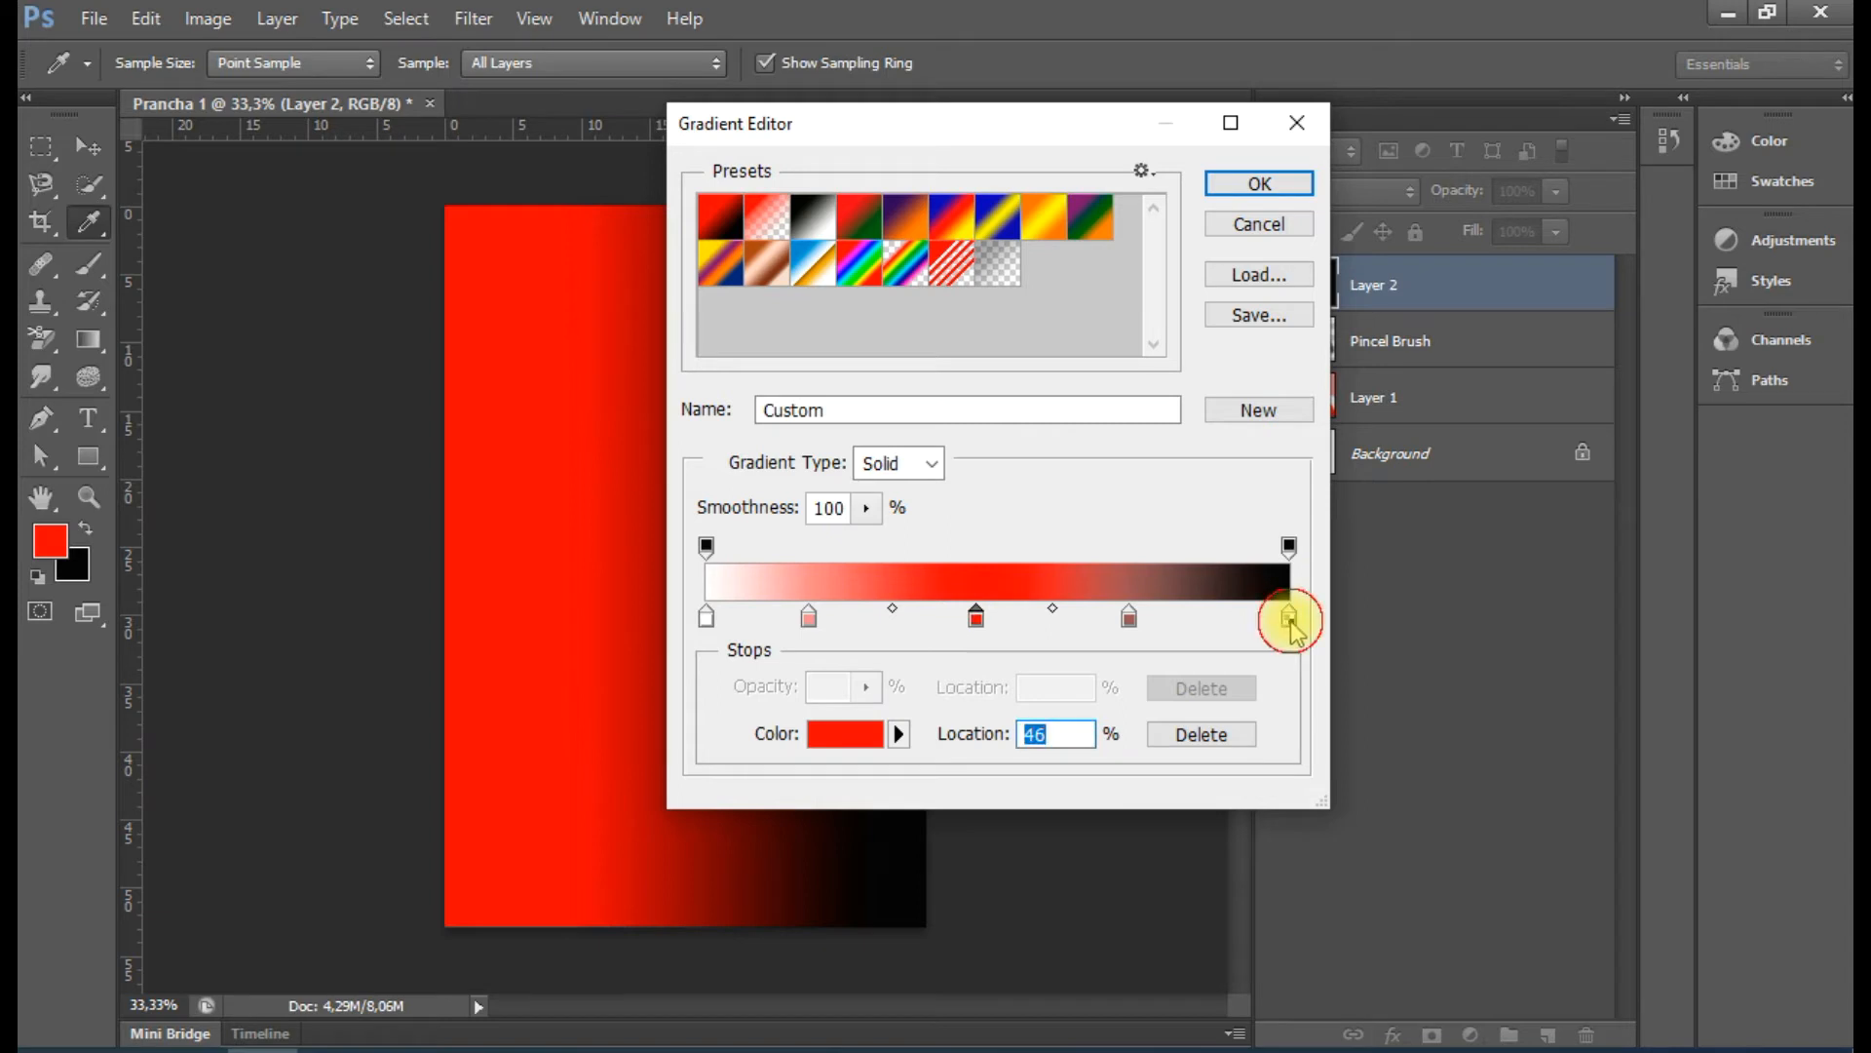
pyautogui.click(1288, 619)
pyautogui.click(1132, 620)
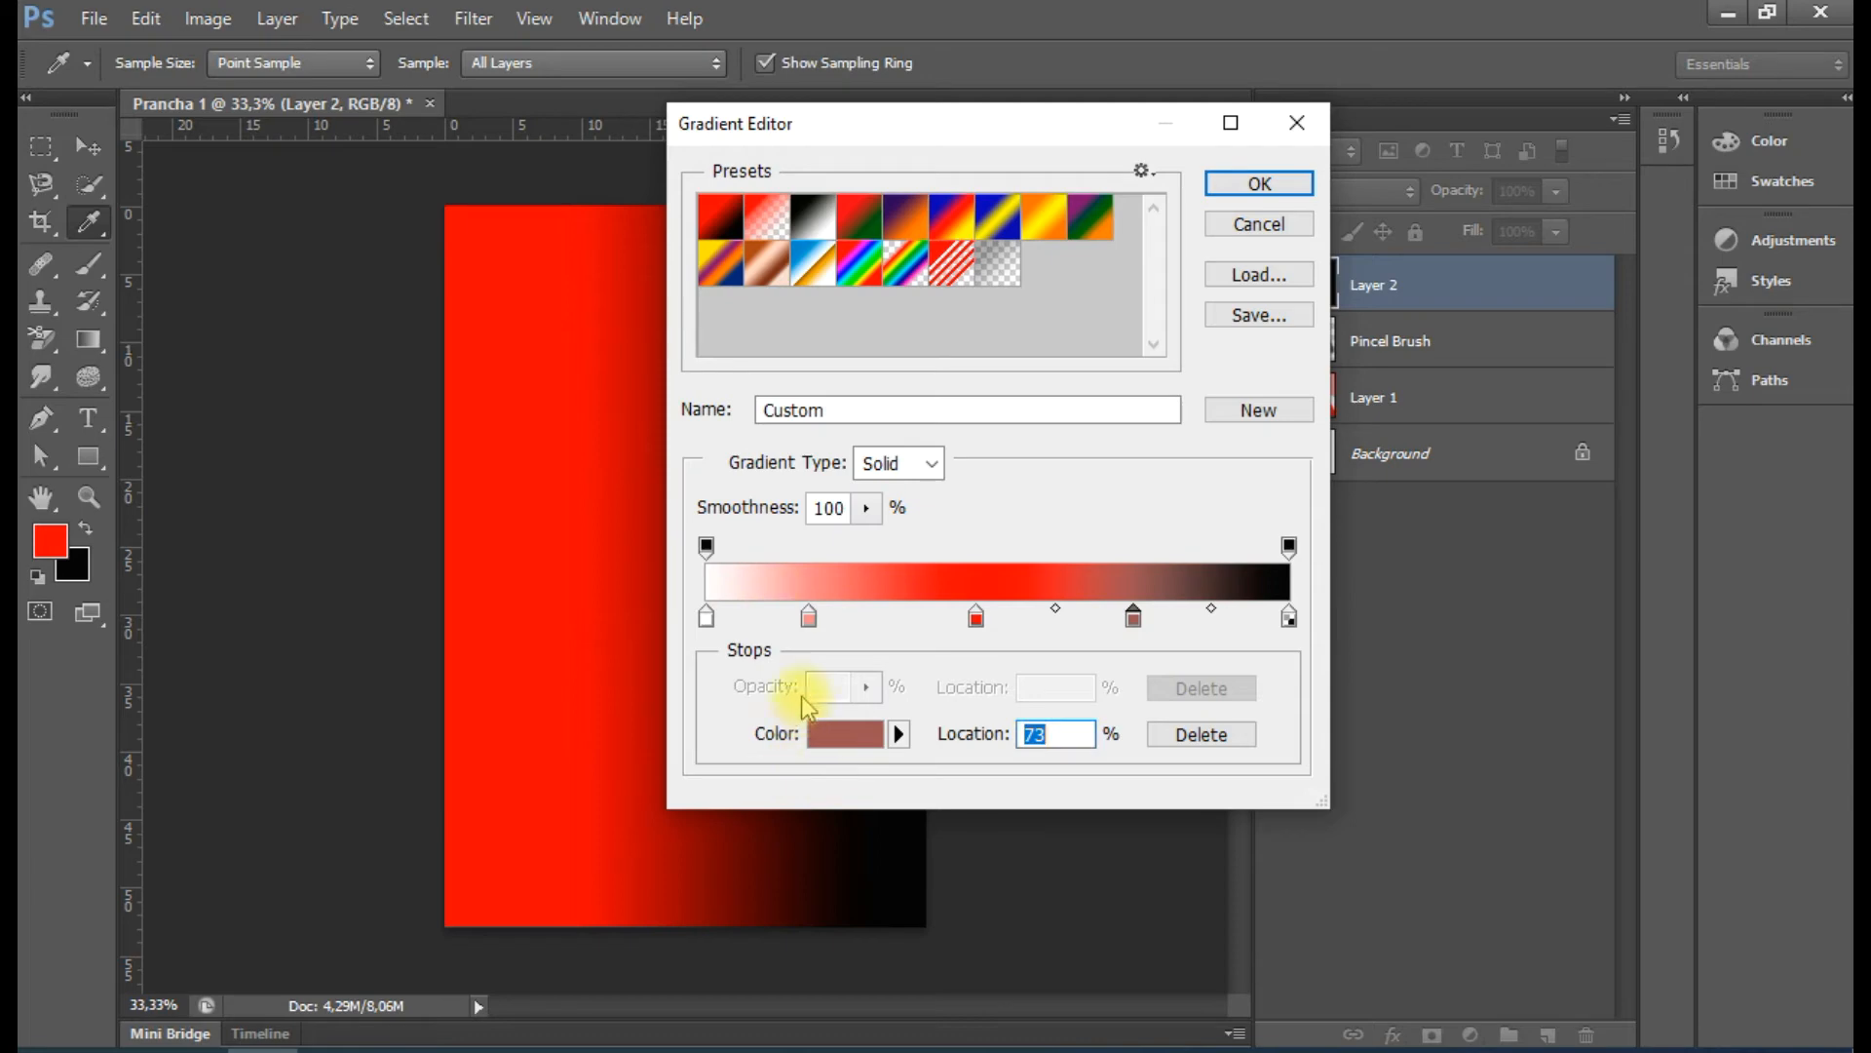
pyautogui.click(1230, 182)
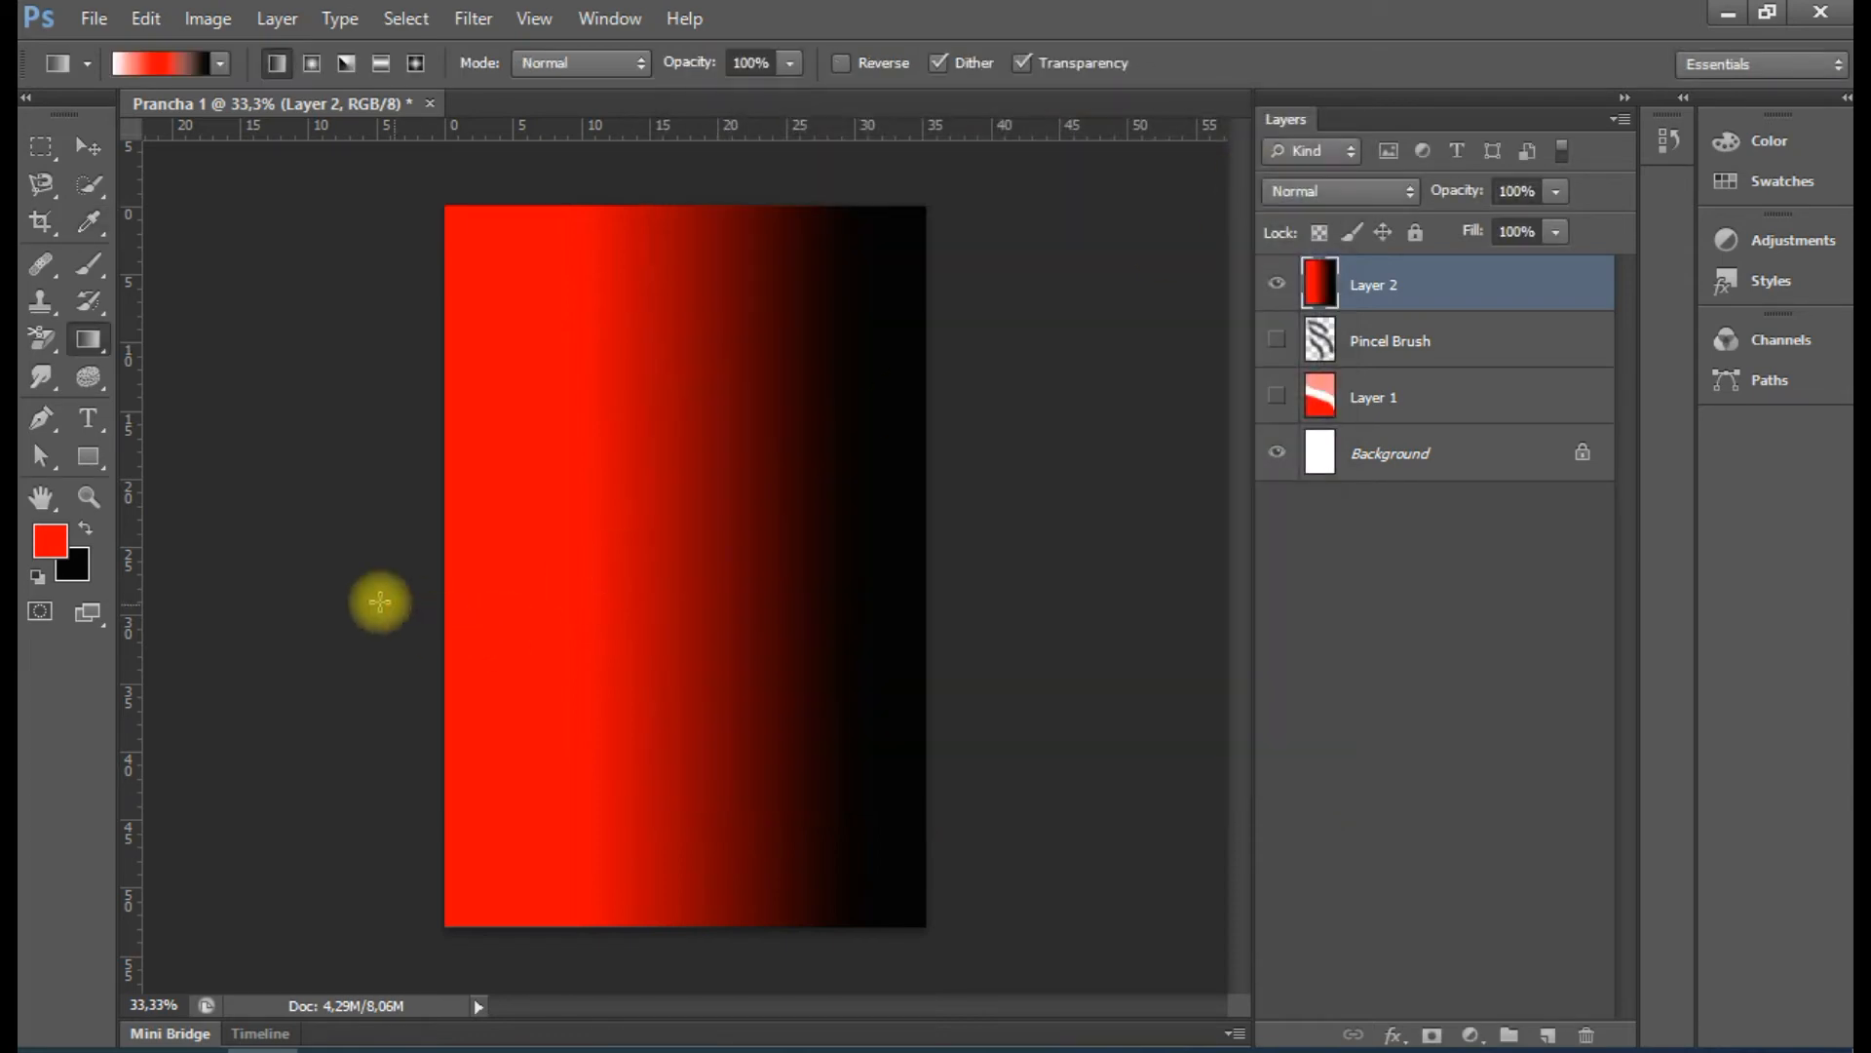
# Apply the custom gradient linearly across Layer 2, horizontally and diagonally, ending with one from the lower-left to the upper-right of the canvas
pyautogui.moveTo(438, 565); pyautogui.dragTo(915, 581)
pyautogui.moveTo(558, 573); pyautogui.dragTo(875, 378)
pyautogui.moveTo(498, 872); pyautogui.dragTo(868, 301)
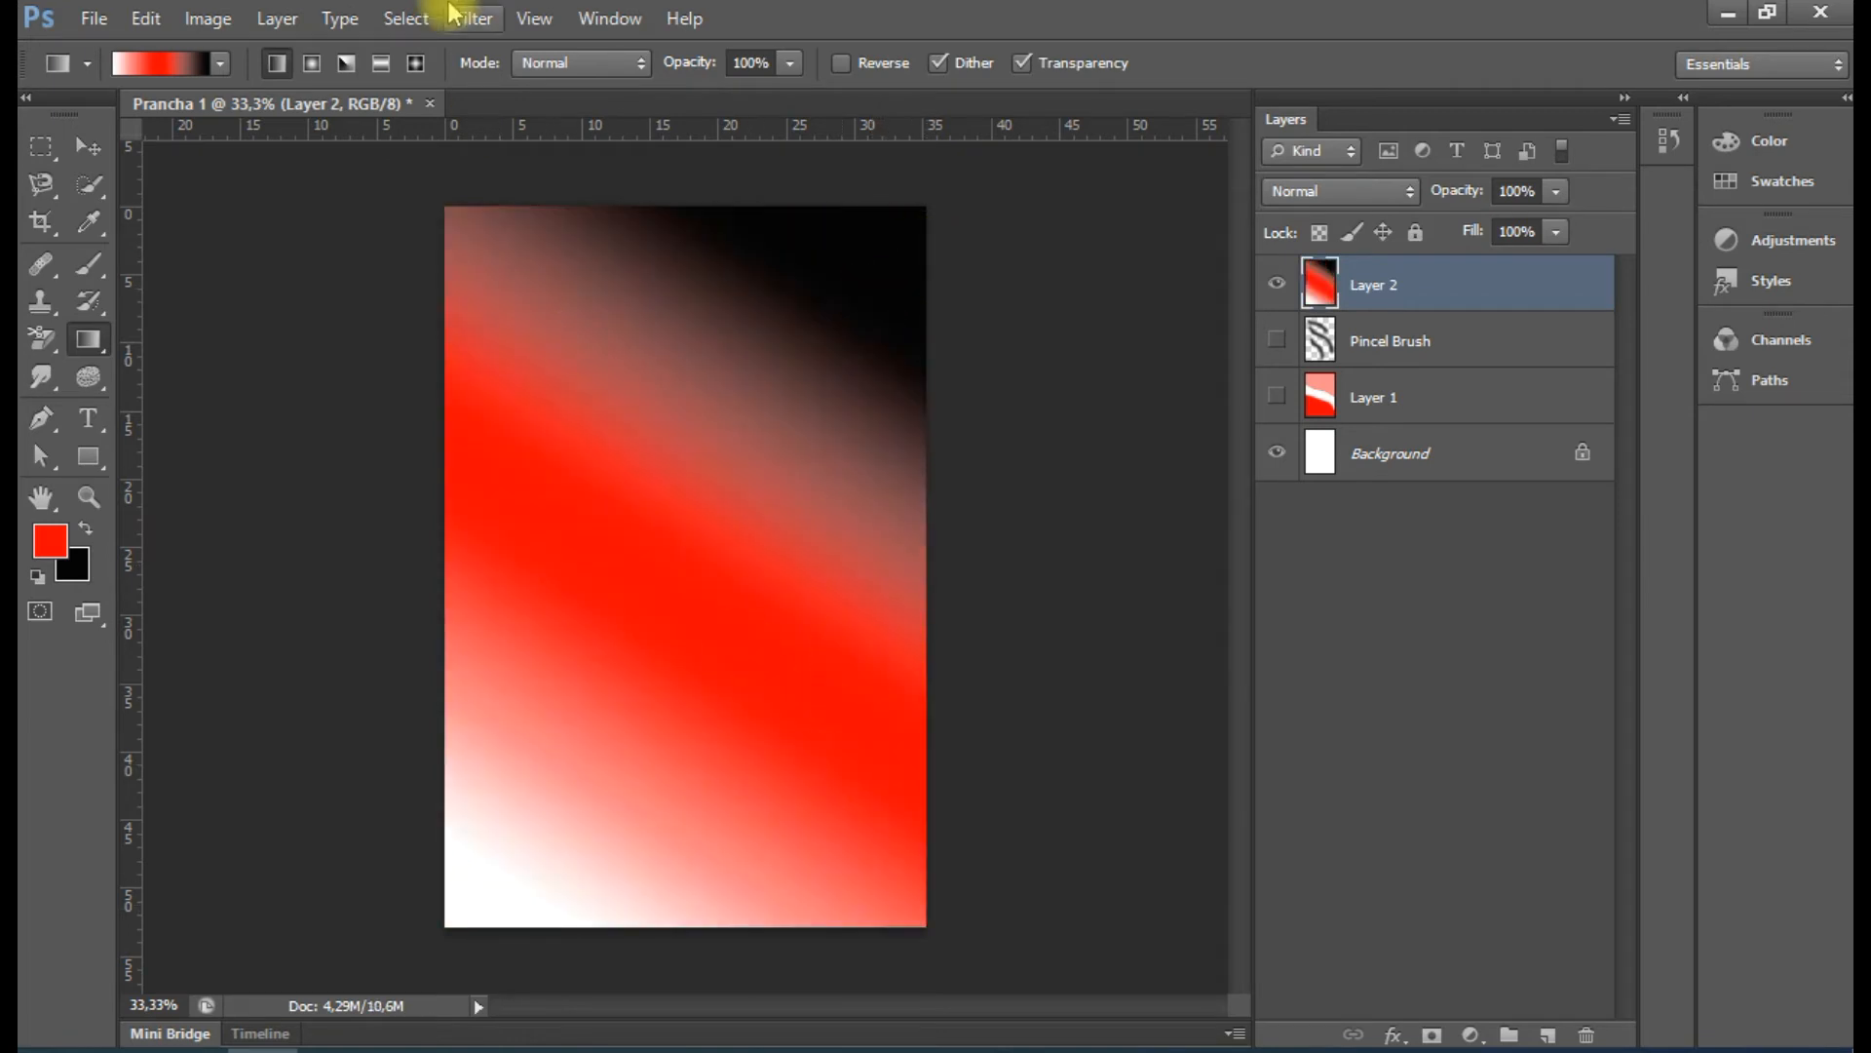
# Apply the custom gradient to Layer 2 in radial style several times, ending with one centred in the canvas's upper-left area
pyautogui.click(312, 62)
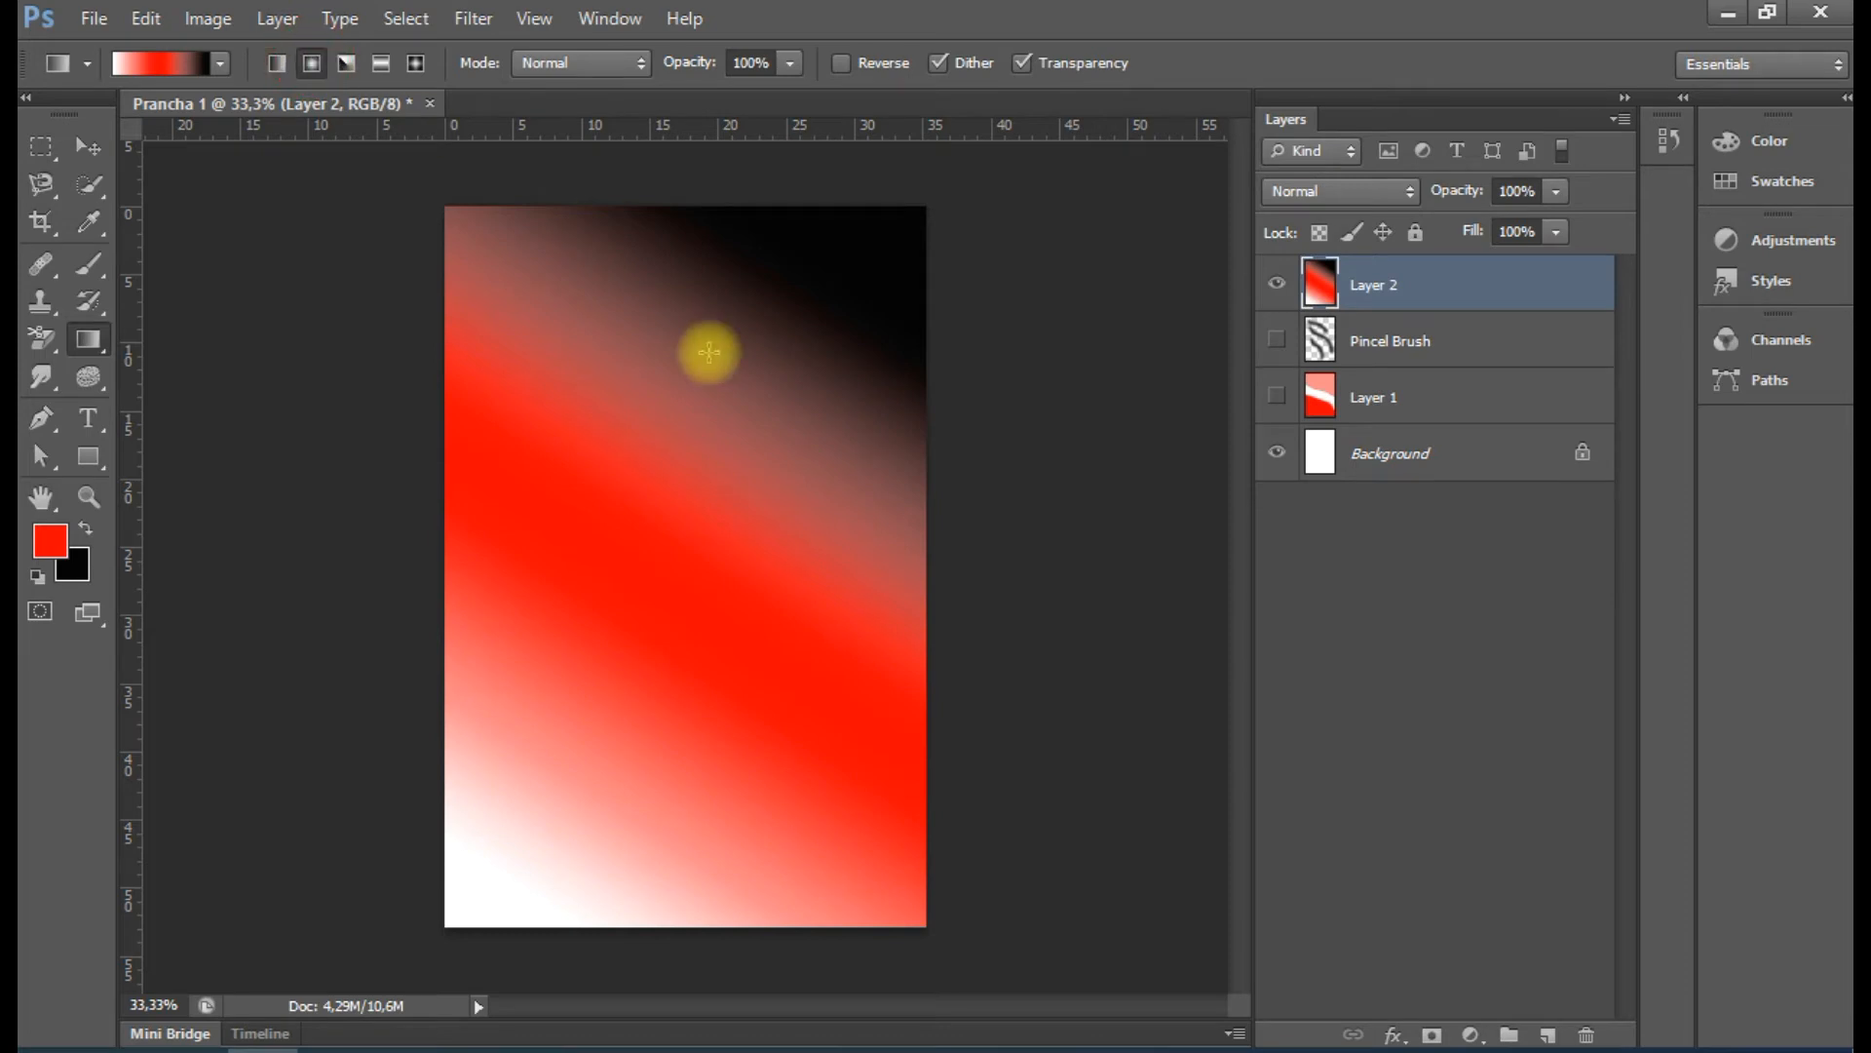
pyautogui.moveTo(628, 549); pyautogui.dragTo(869, 529)
pyautogui.moveTo(736, 700); pyautogui.dragTo(877, 865)
pyautogui.moveTo(611, 465); pyautogui.dragTo(865, 322)
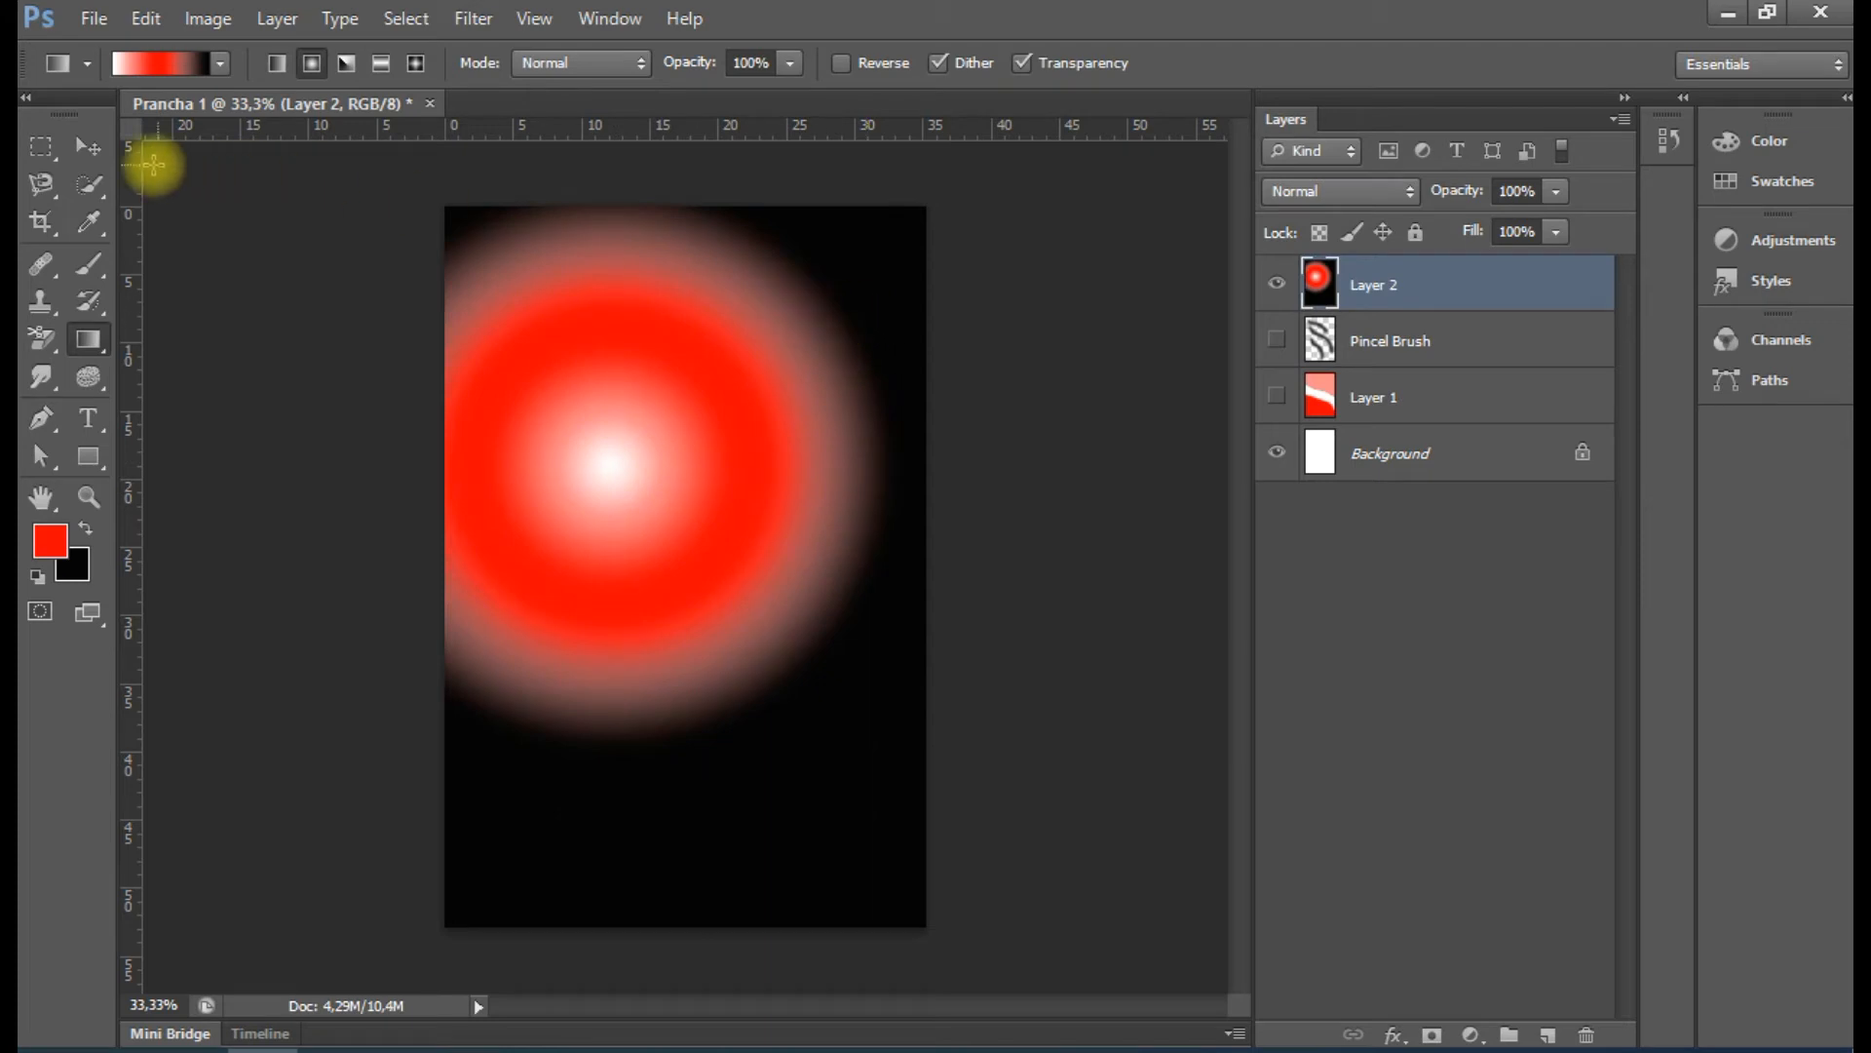
# Open the current gradient for editing and load the Foreground to Transparent preset
pyautogui.click(160, 64)
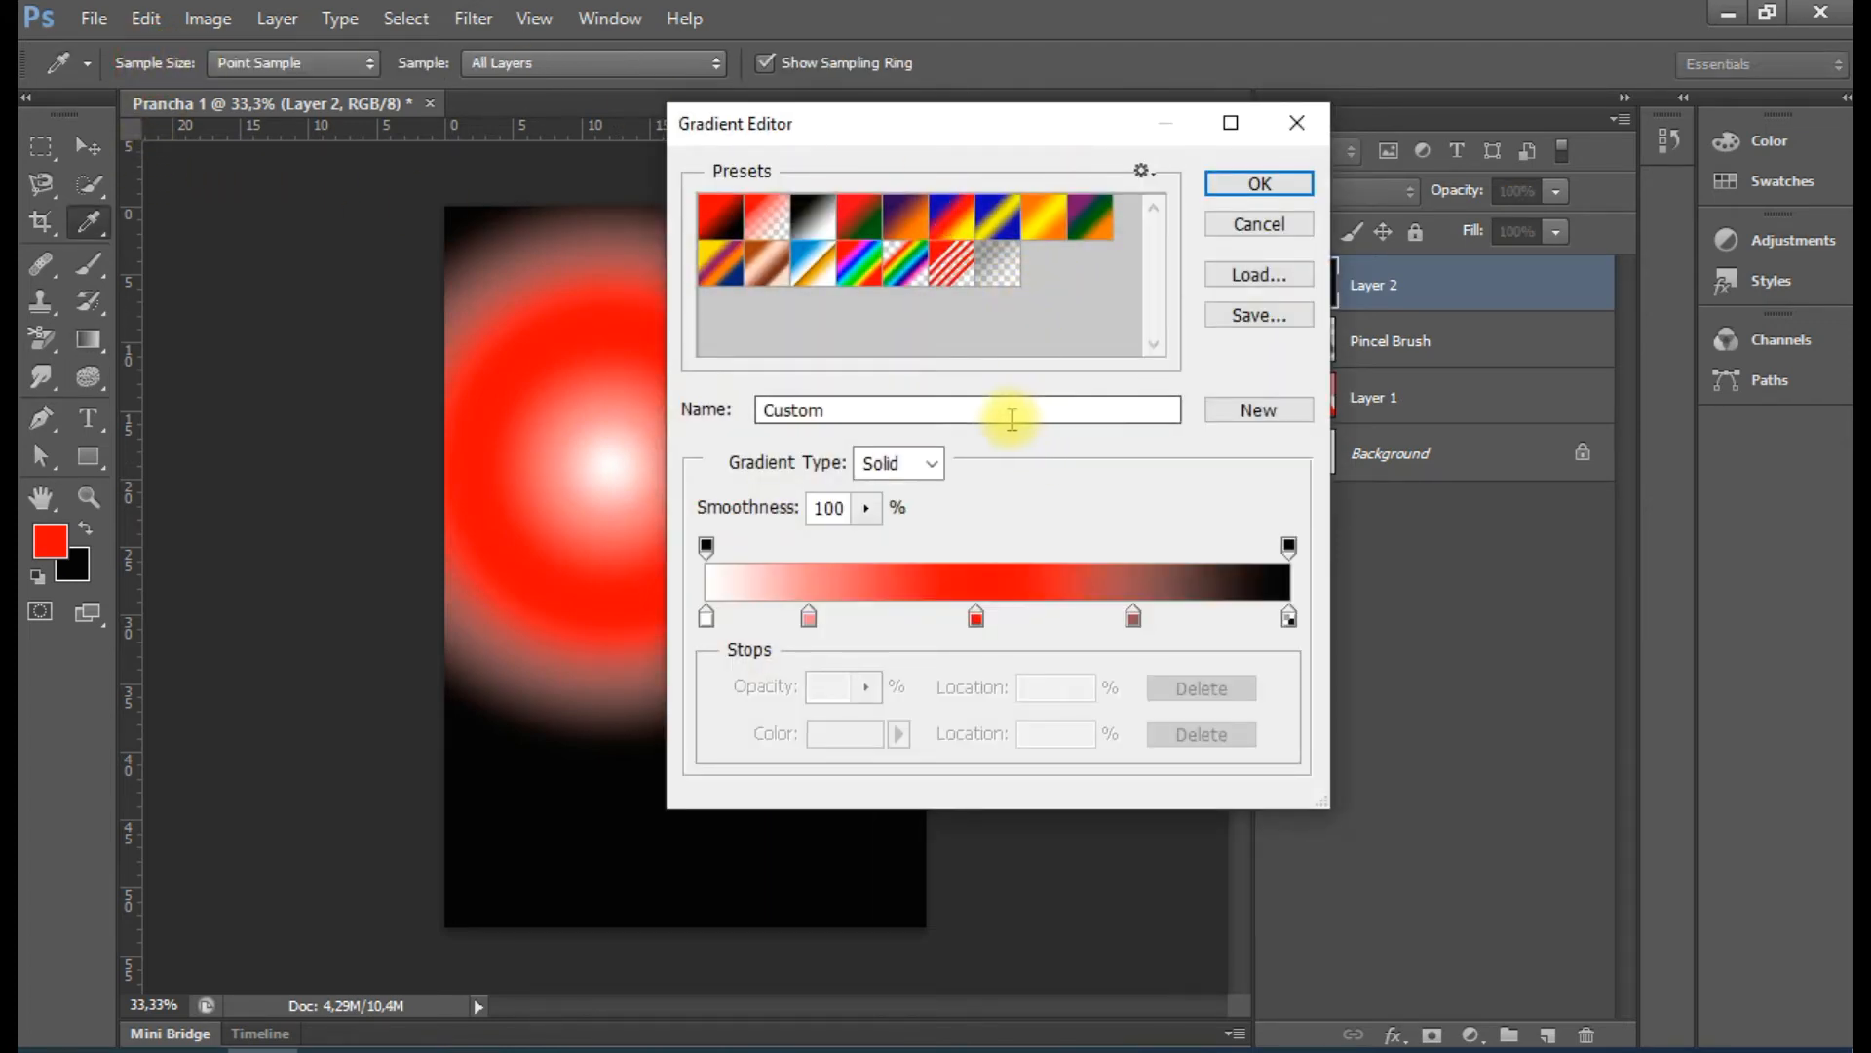
pyautogui.click(987, 278)
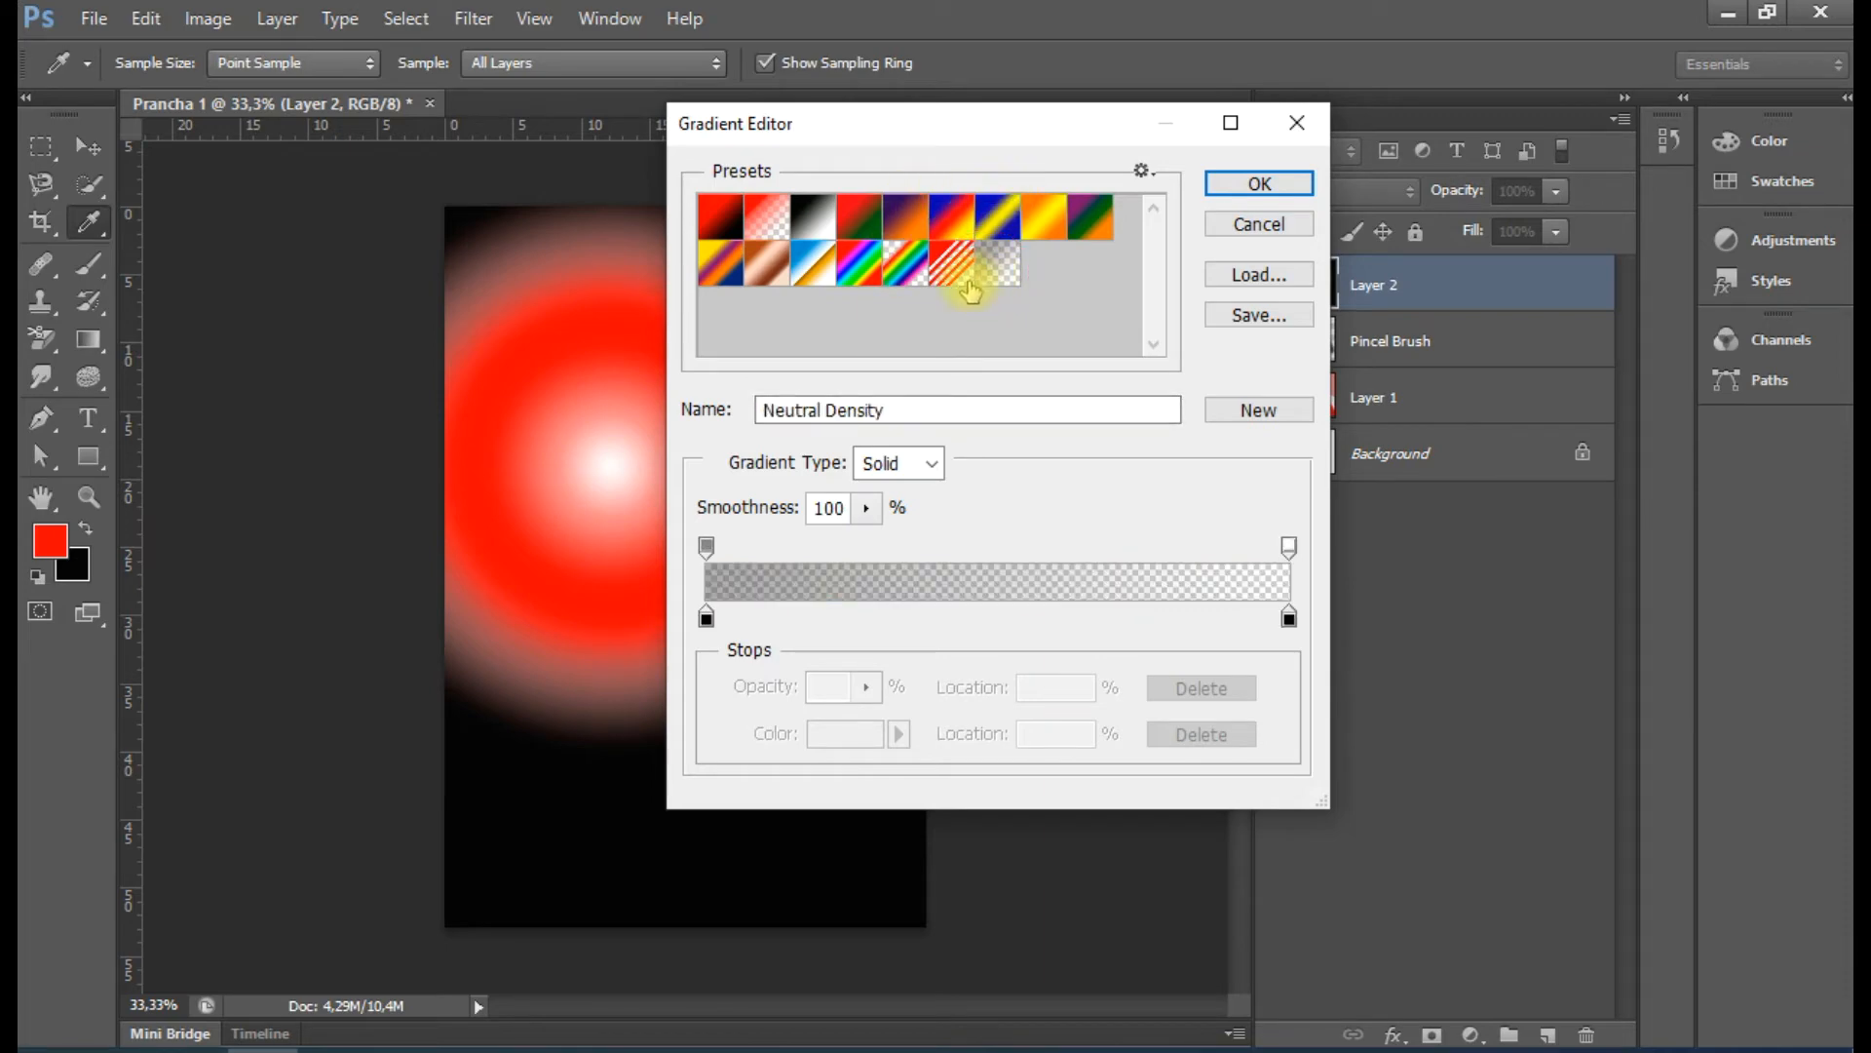
pyautogui.click(769, 216)
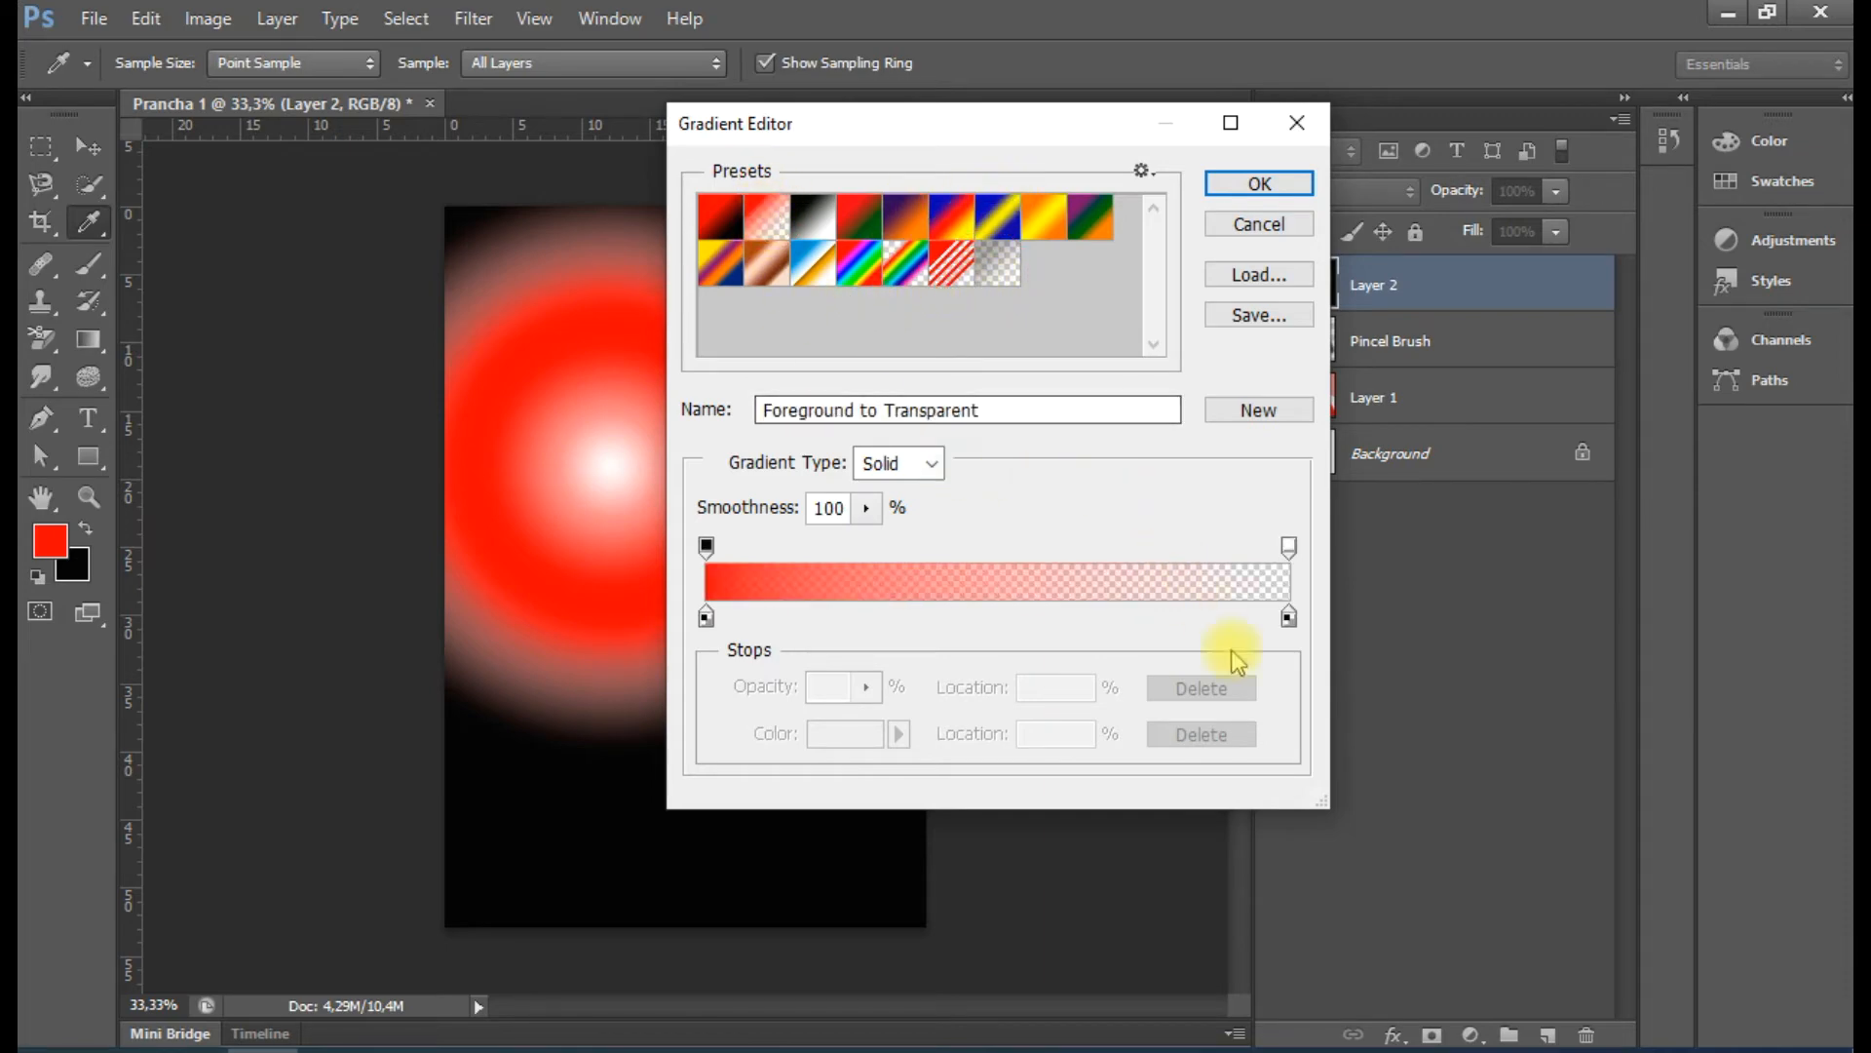
# Add a red colour stop at 45% of the transparent gradient and move it to 51%
pyautogui.click(970, 616)
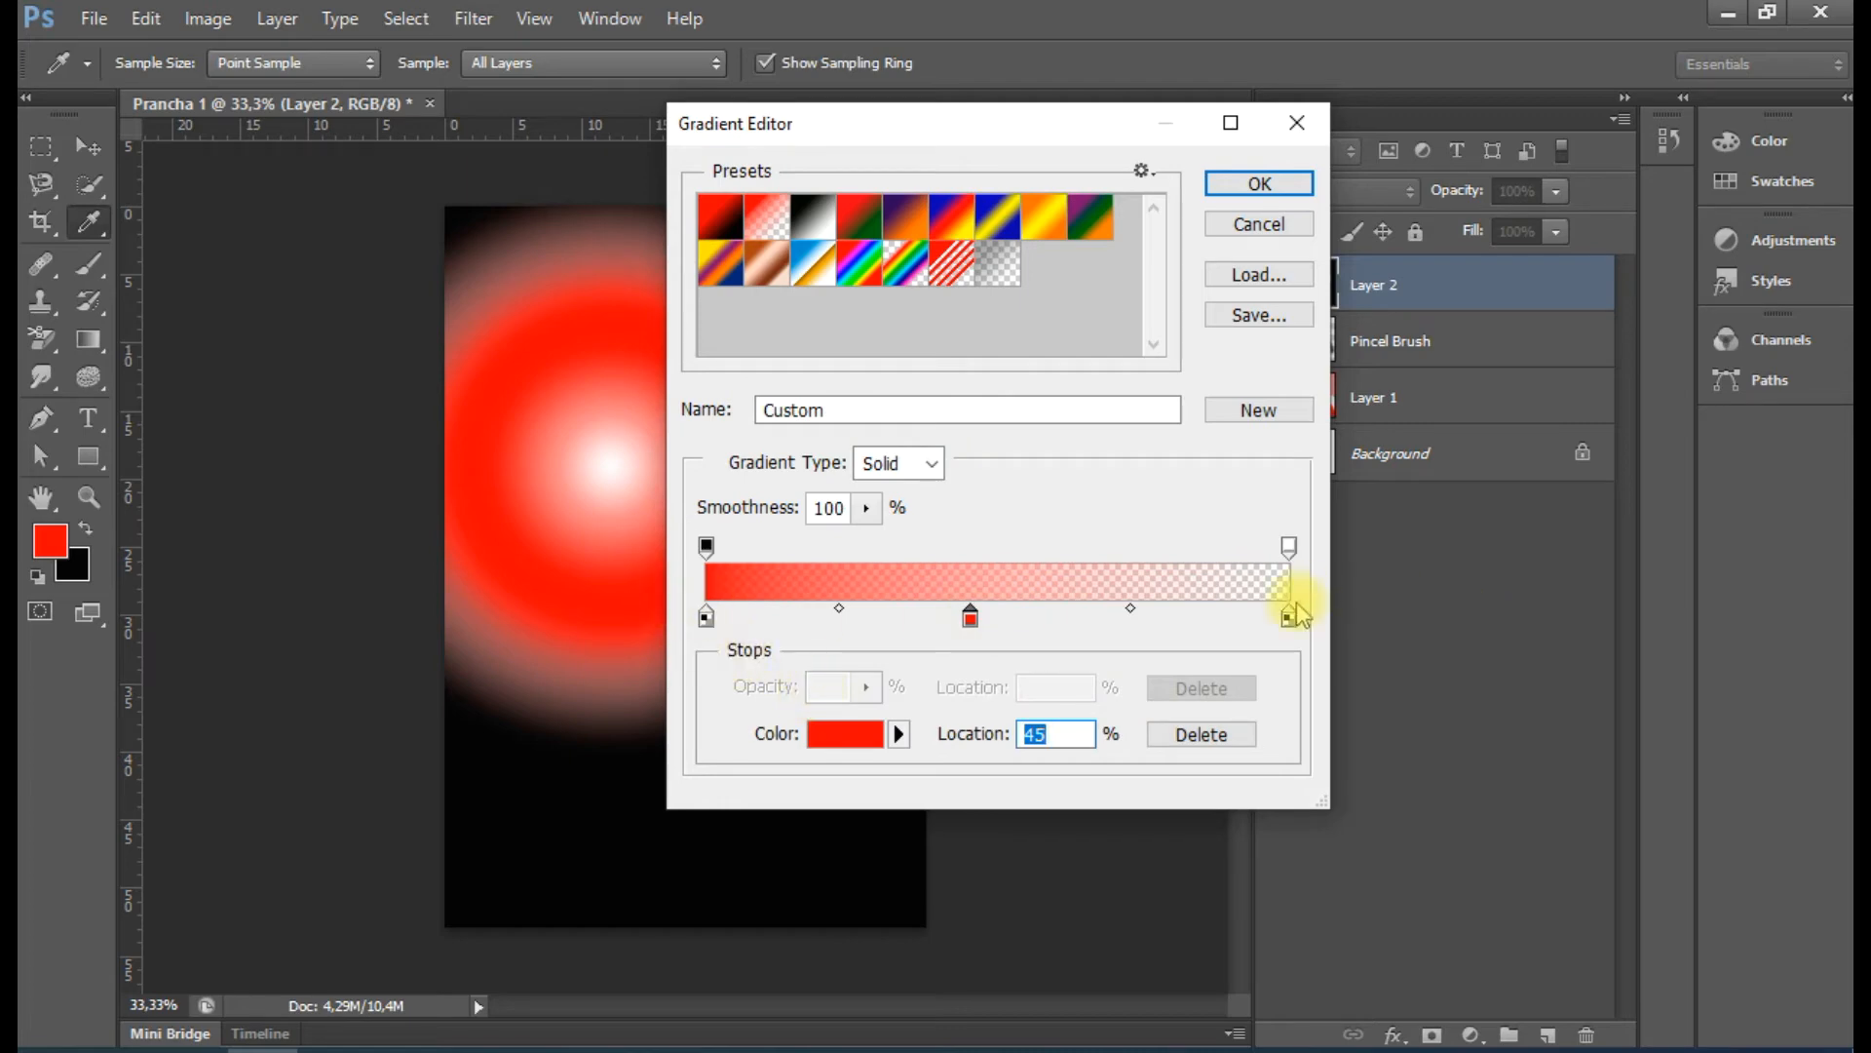
pyautogui.moveTo(1285, 623); pyautogui.dragTo(1173, 628)
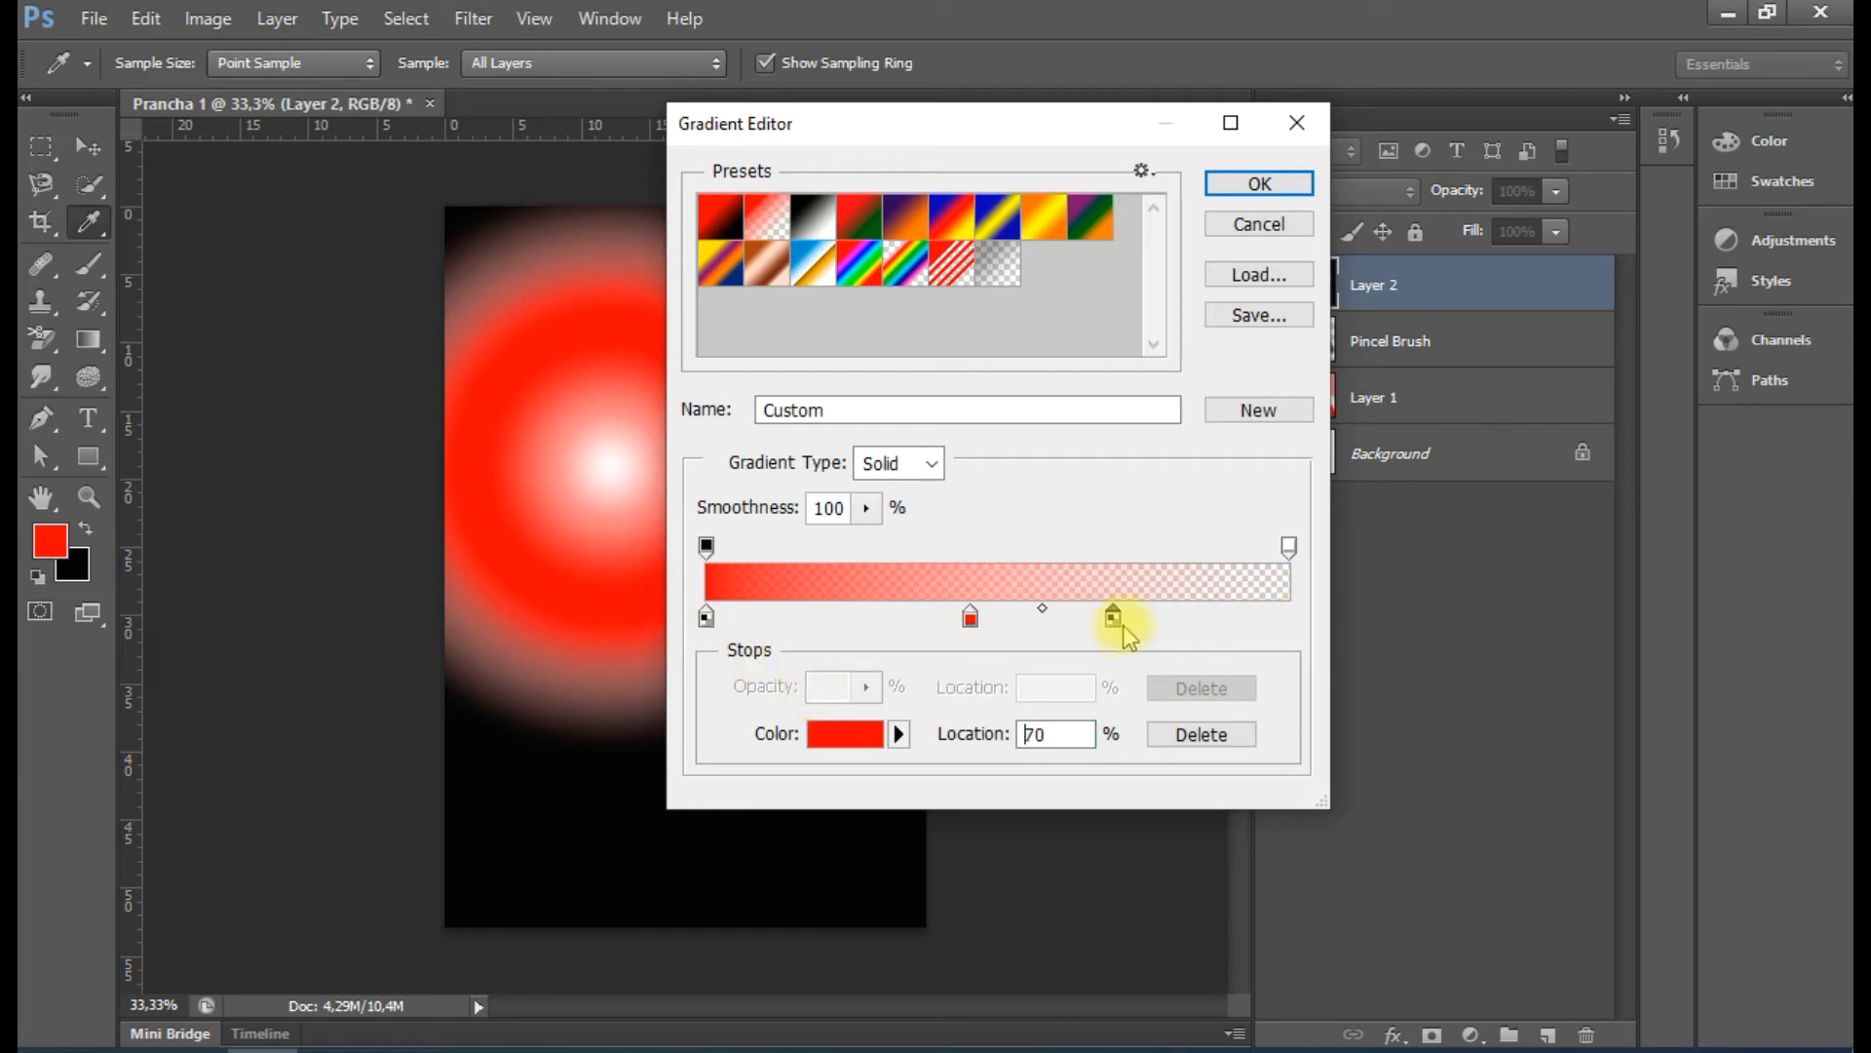
pyautogui.click(1288, 616)
pyautogui.moveTo(1288, 545)
pyautogui.mouseDown()
pyautogui.moveTo(1133, 549)
pyautogui.moveTo(1288, 546)
pyautogui.mouseUp()
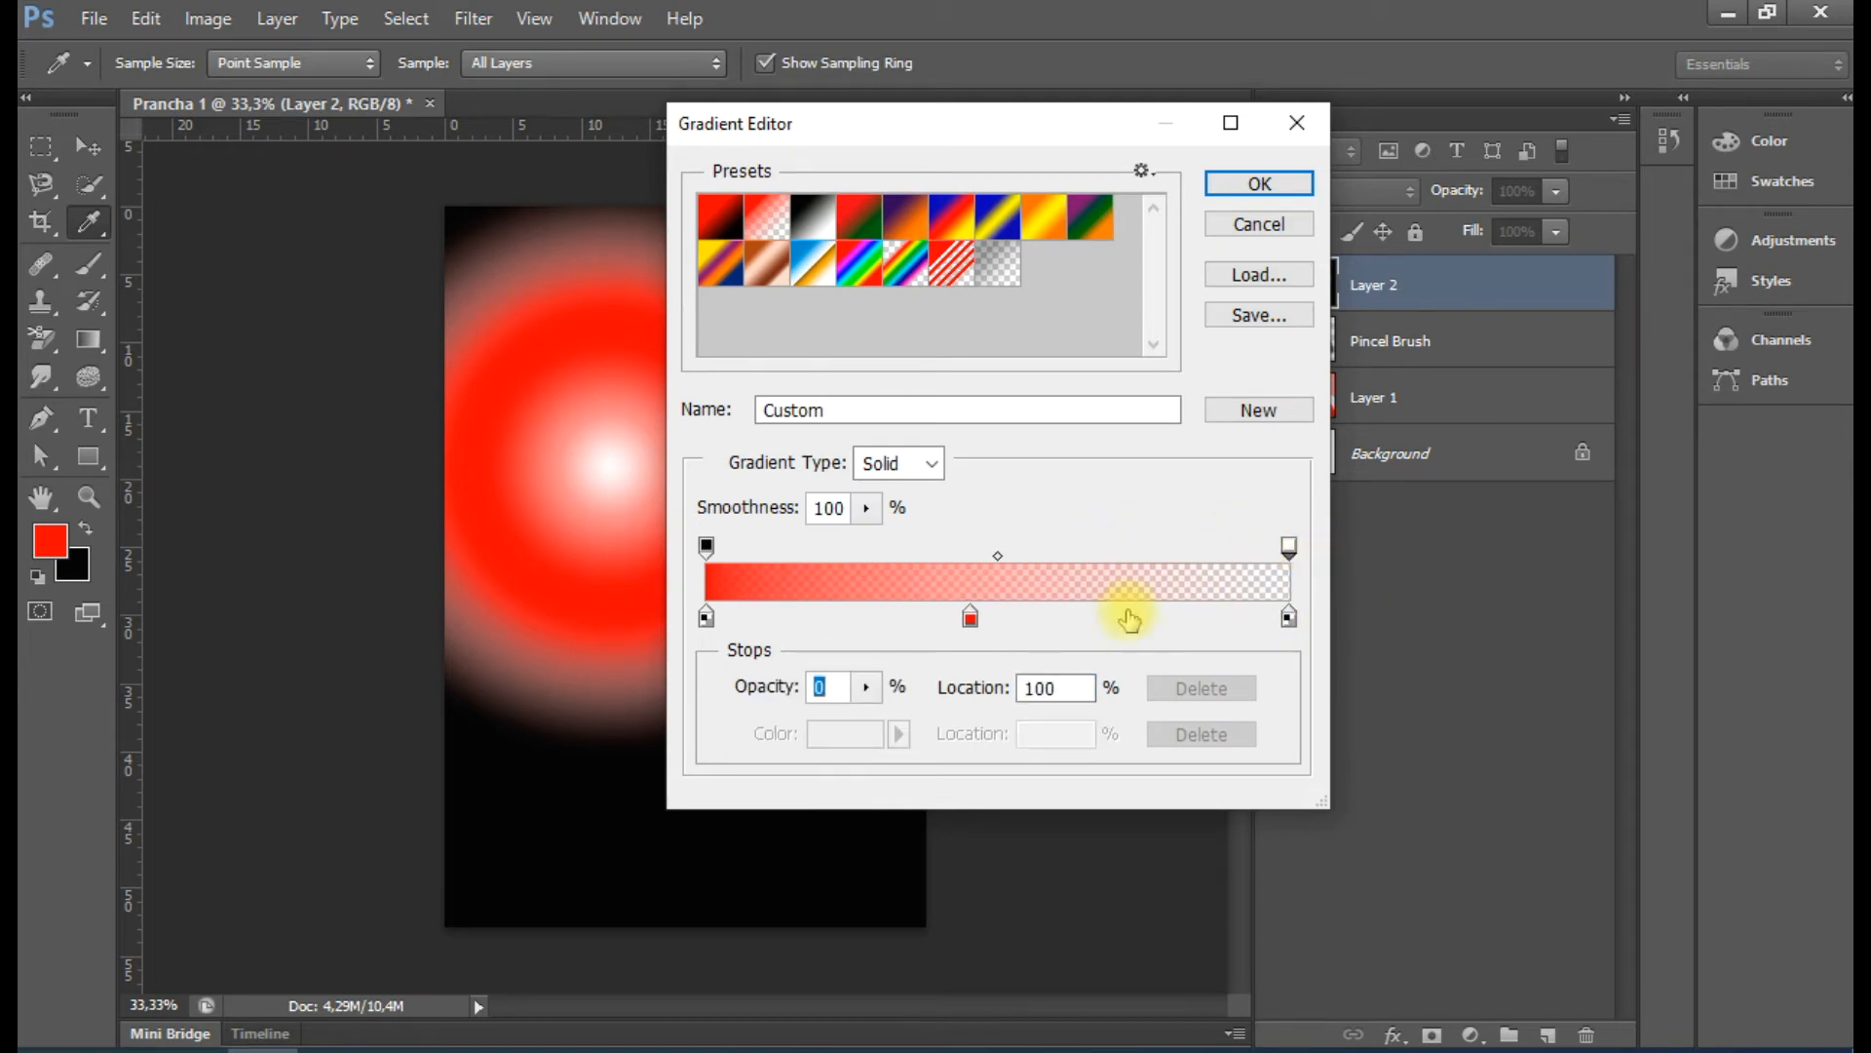
pyautogui.moveTo(970, 621); pyautogui.dragTo(1006, 616)
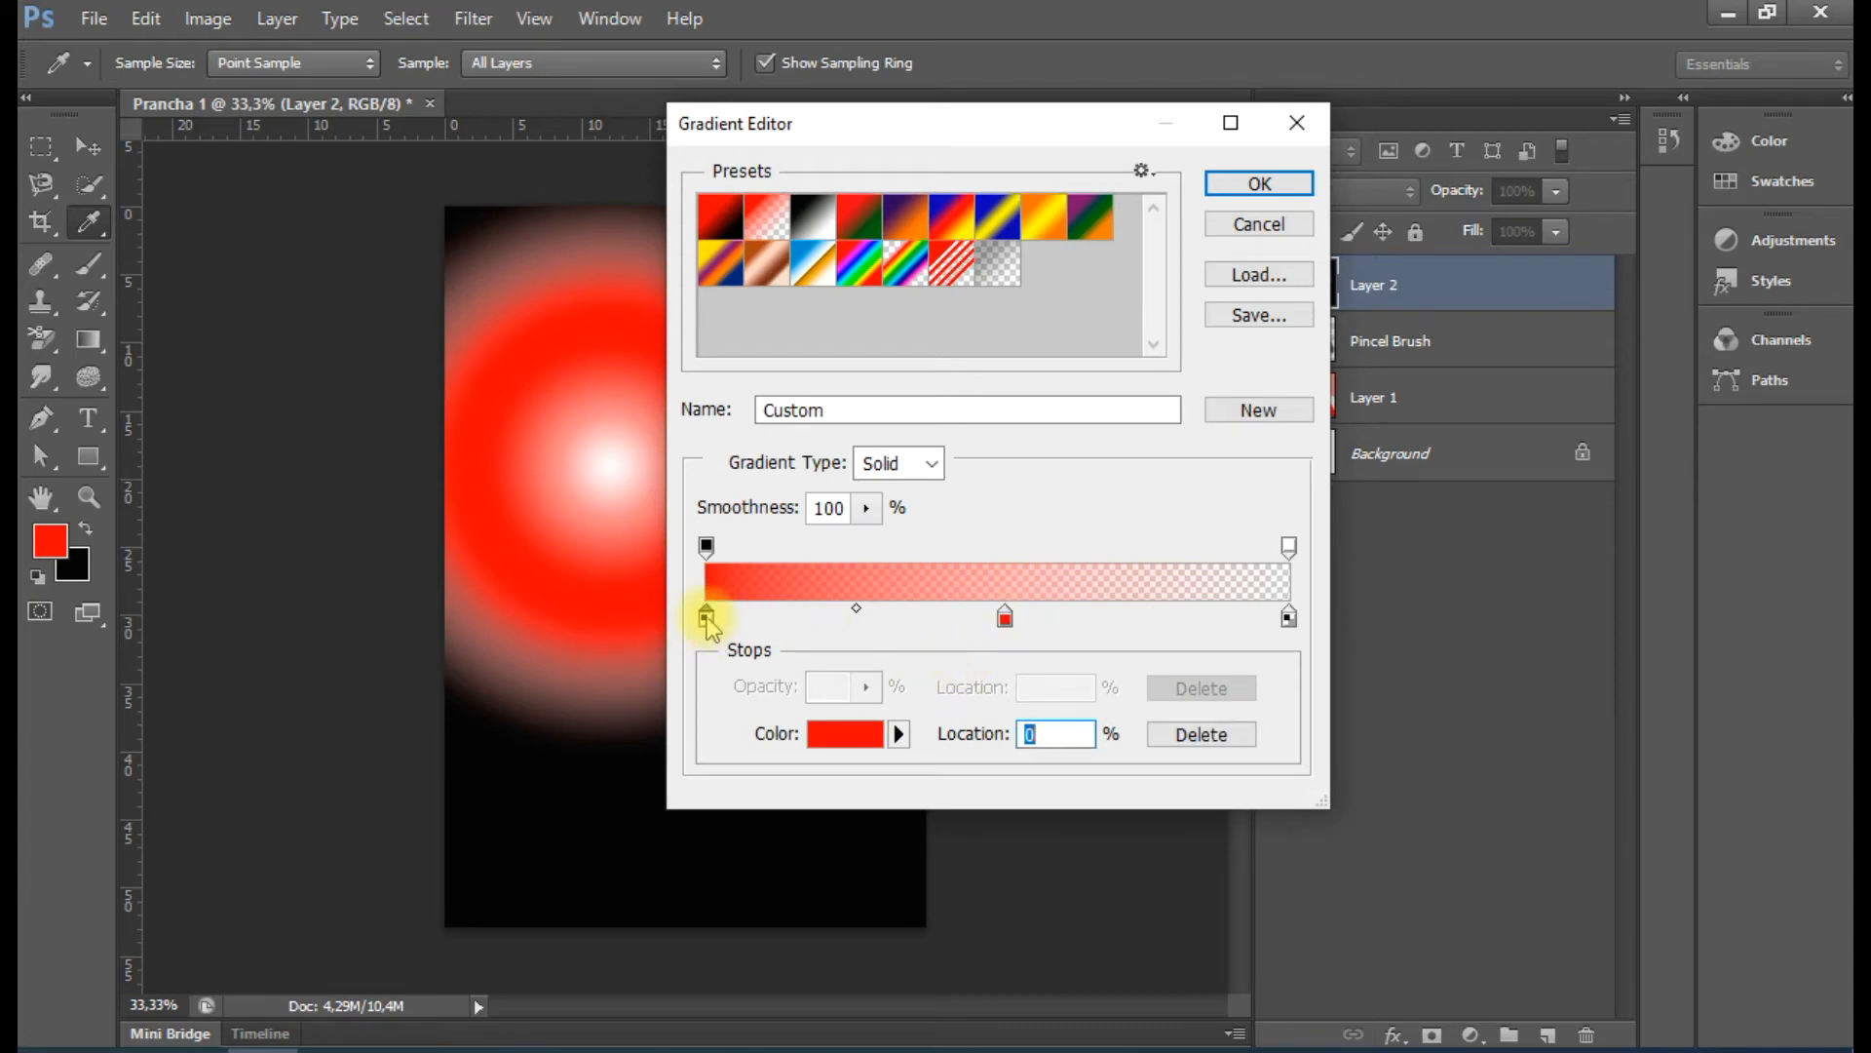
# Set the transparent gradient's starting colour stop to black (000000)
pyautogui.click(827, 745)
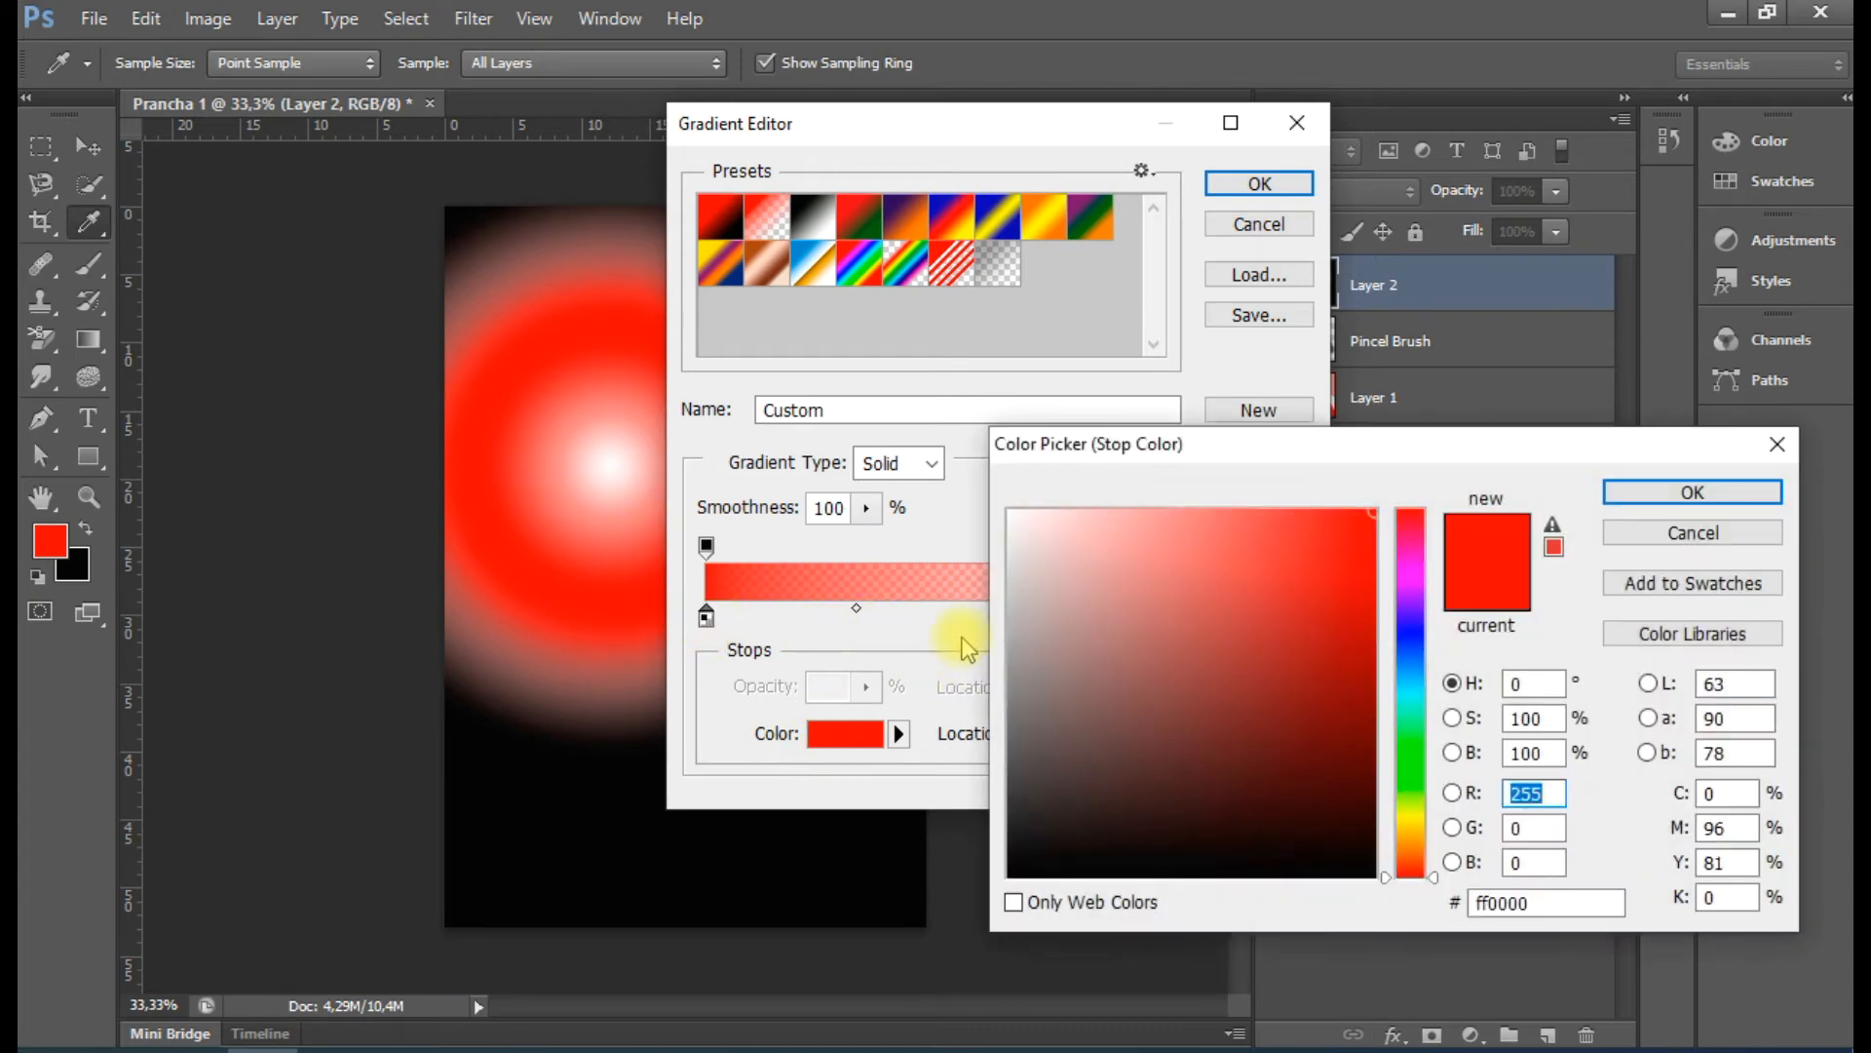
pyautogui.click(1274, 836)
pyautogui.click(1047, 683)
pyautogui.moveTo(1124, 682); pyautogui.dragTo(1396, 896)
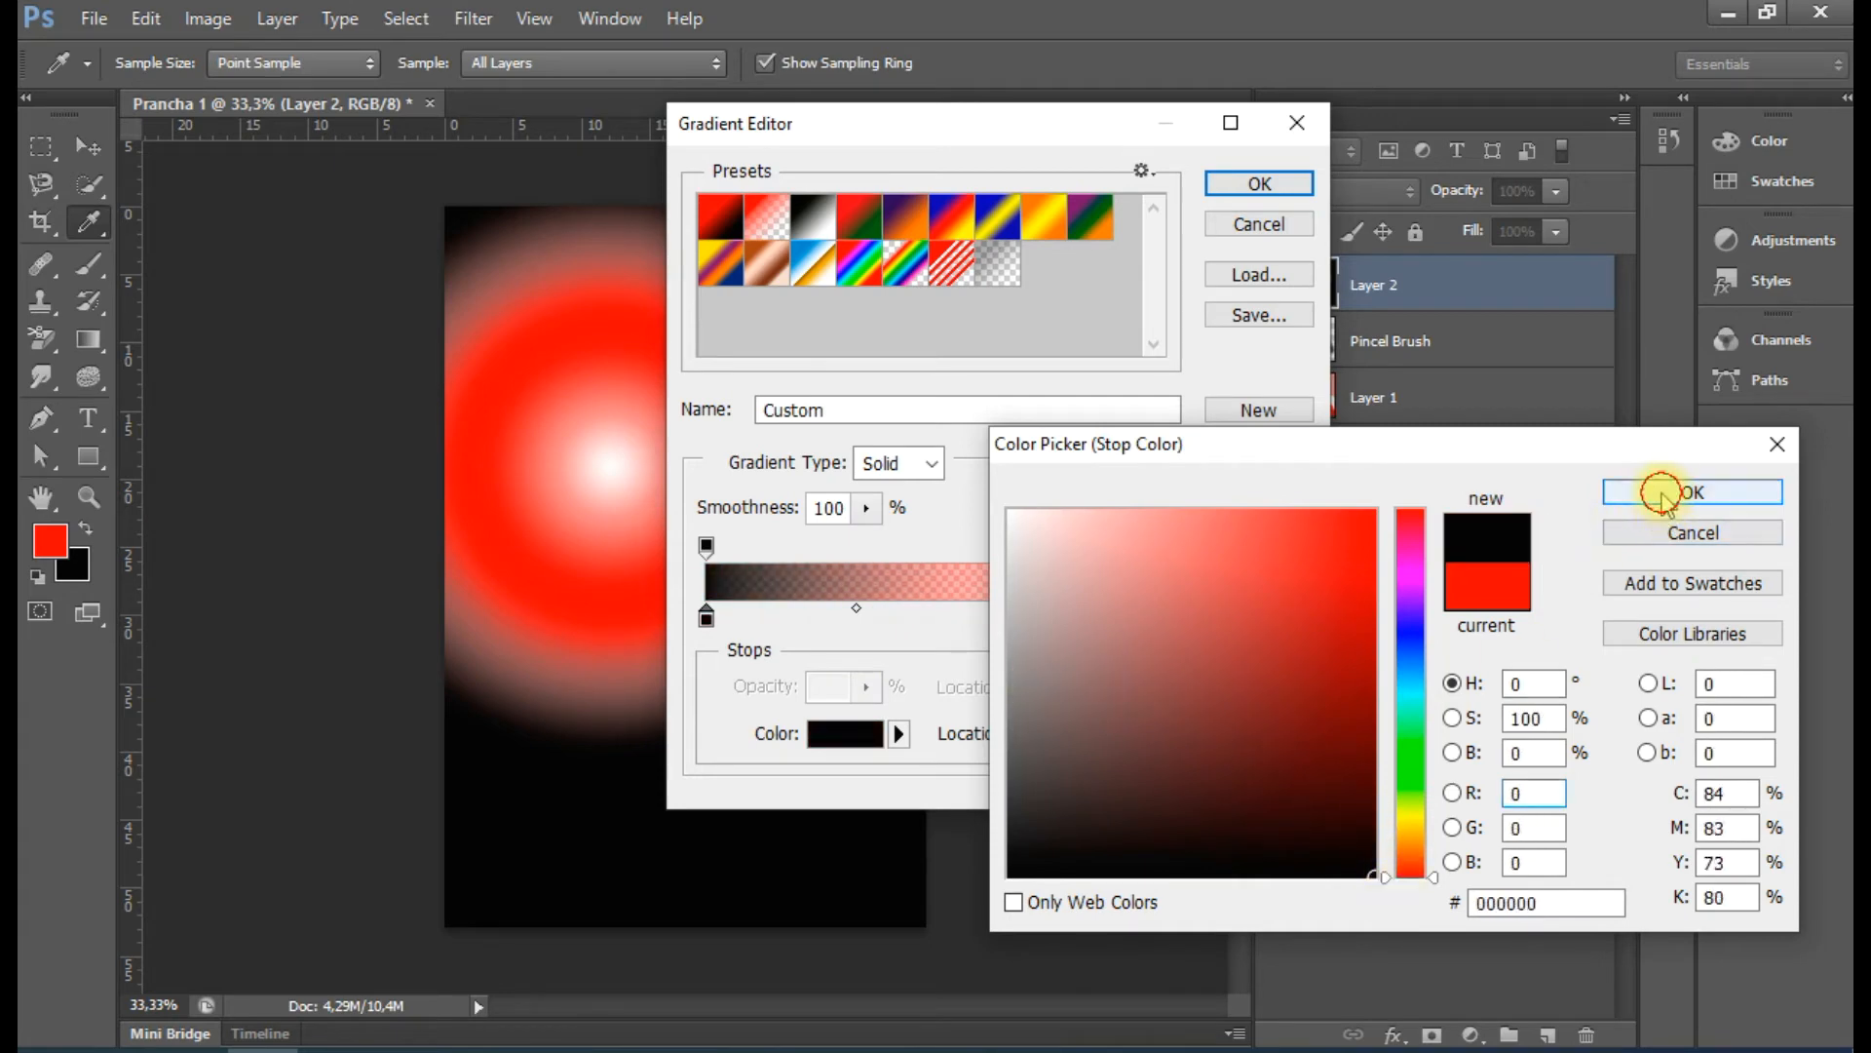
pyautogui.click(1657, 490)
# Remove the middle red colour stop from the gradient
pyautogui.click(1004, 621)
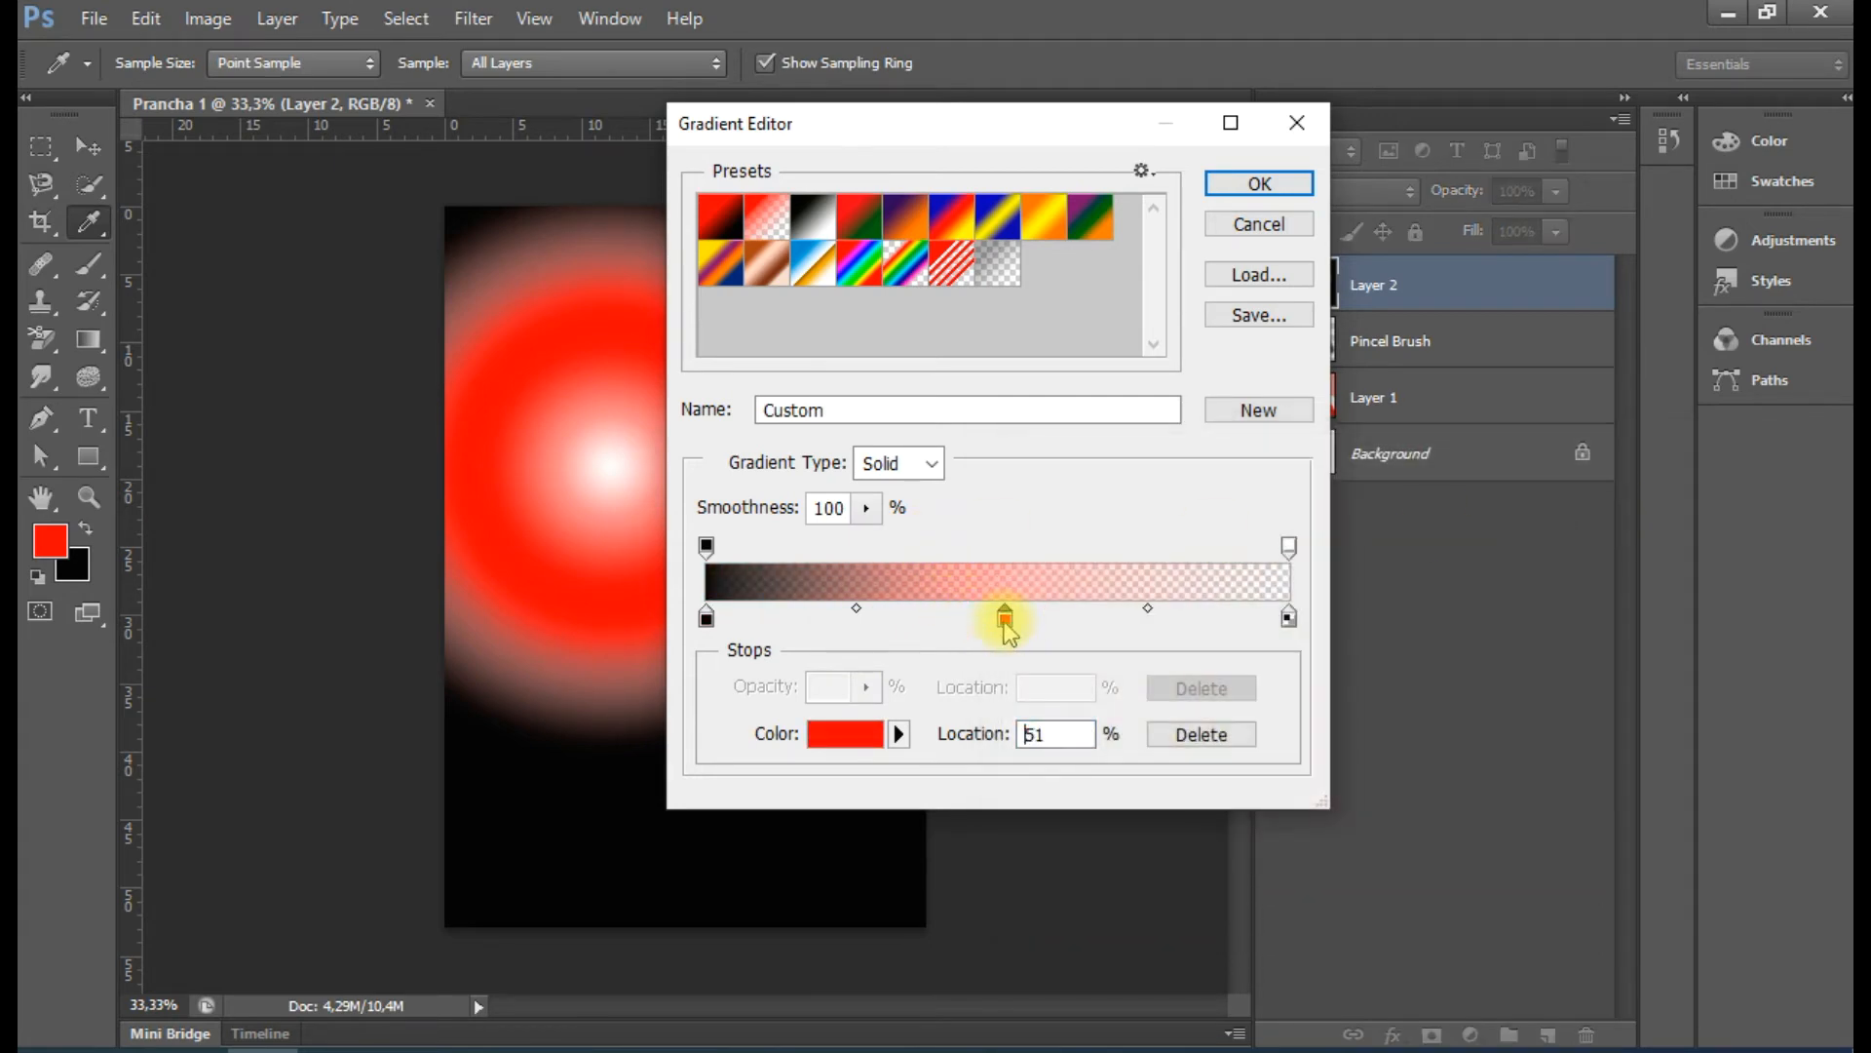
pyautogui.press('Delete')
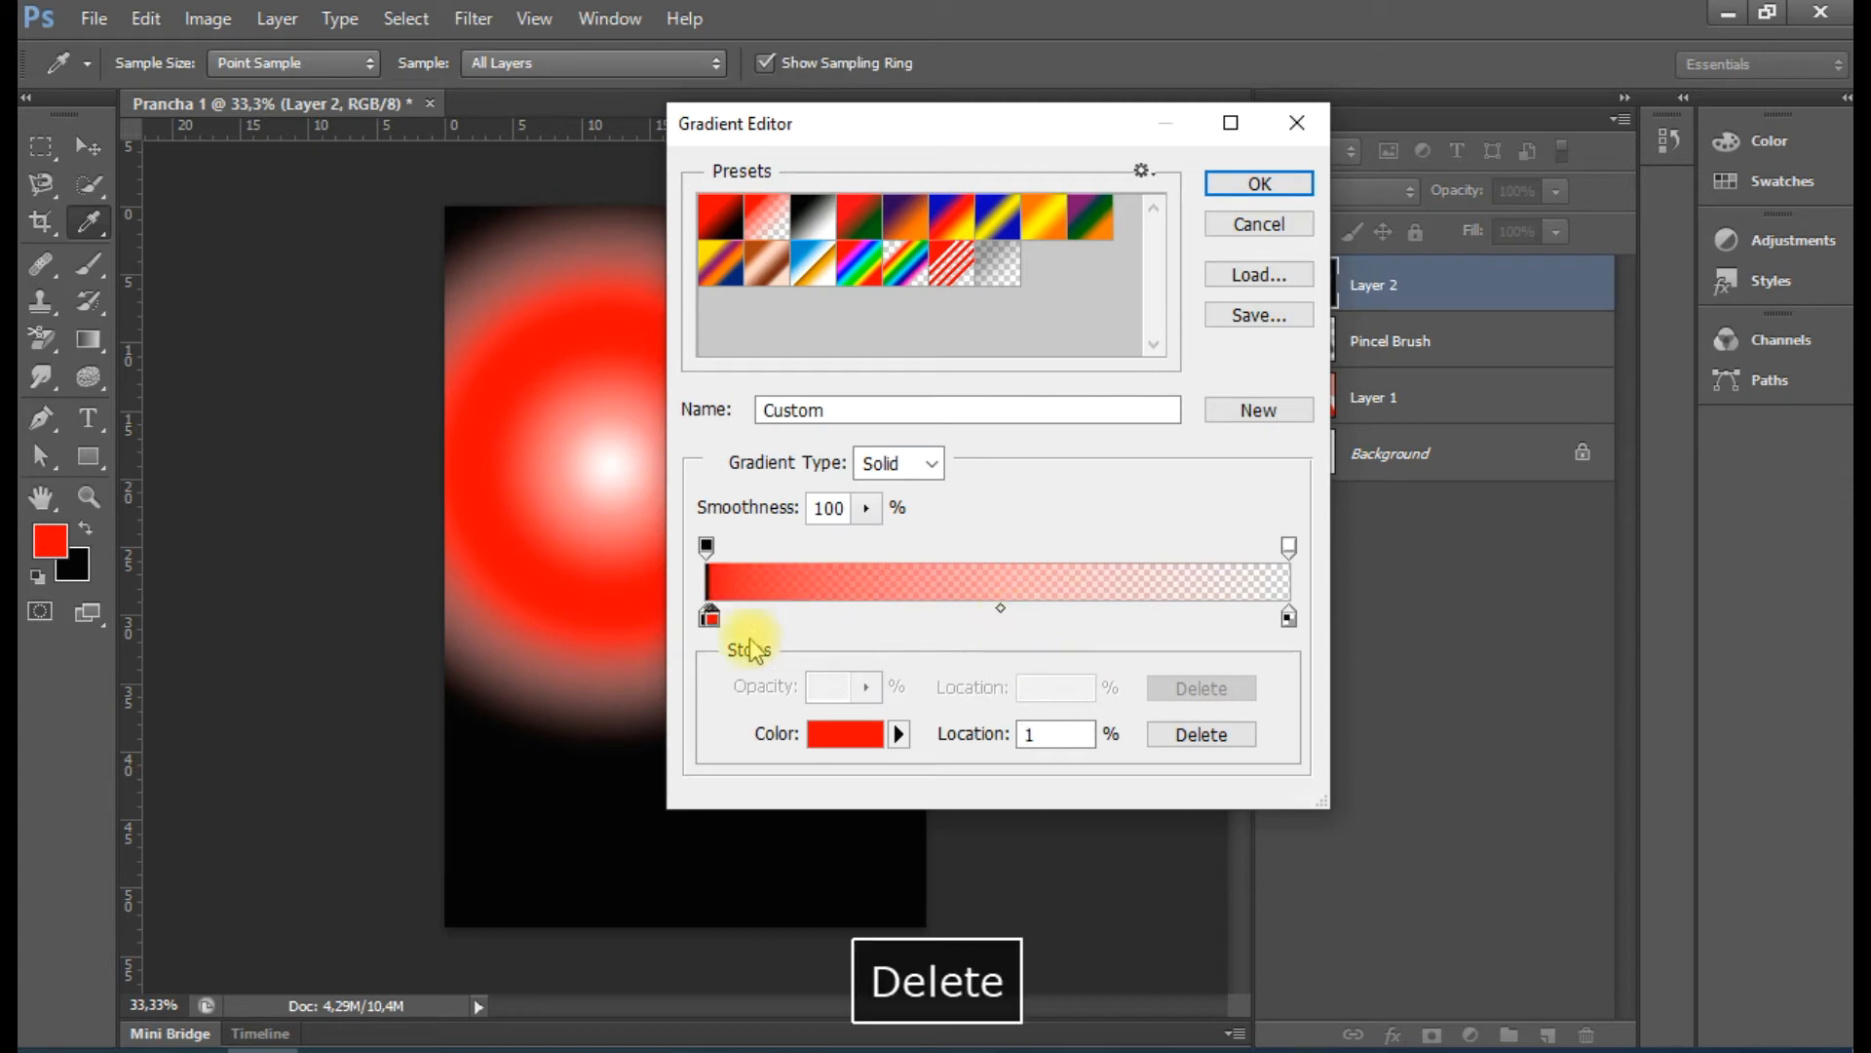
pyautogui.moveTo(711, 616); pyautogui.dragTo(1119, 807)
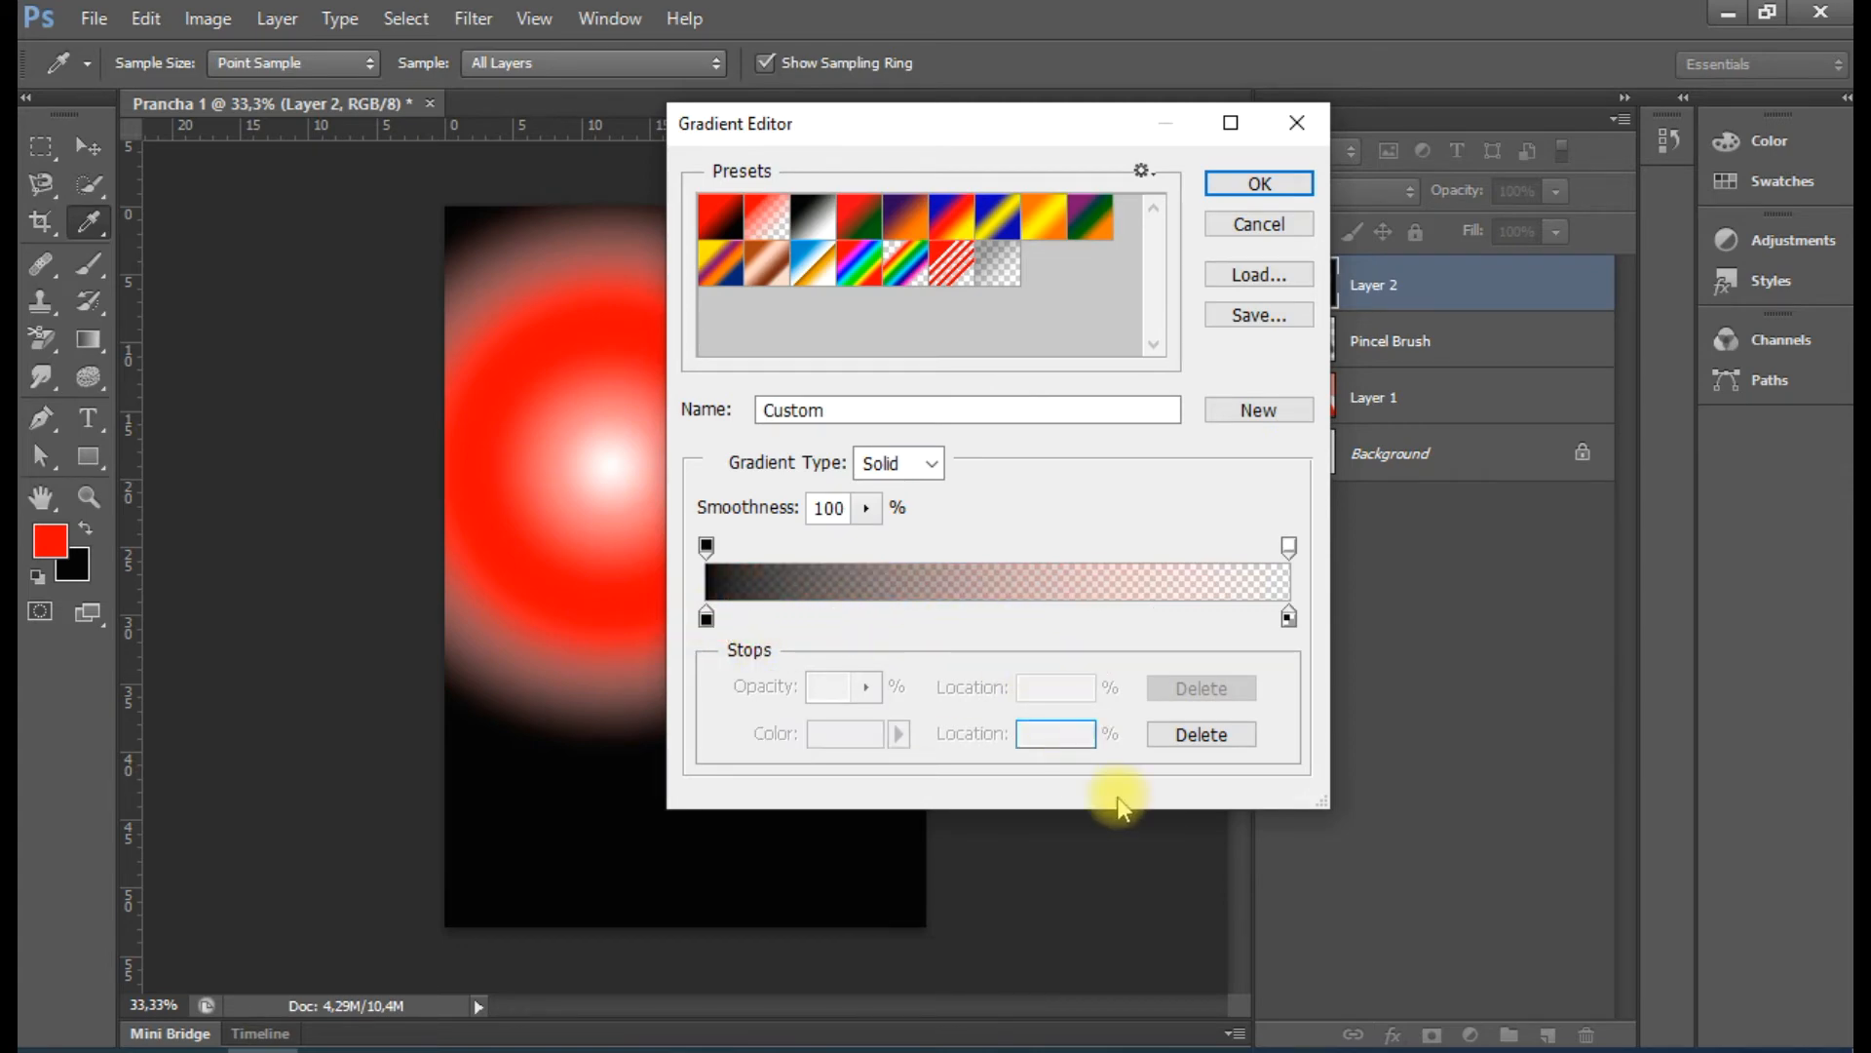
# Set the gradient's ending colour stop to black (000000)
pyautogui.click(1288, 616)
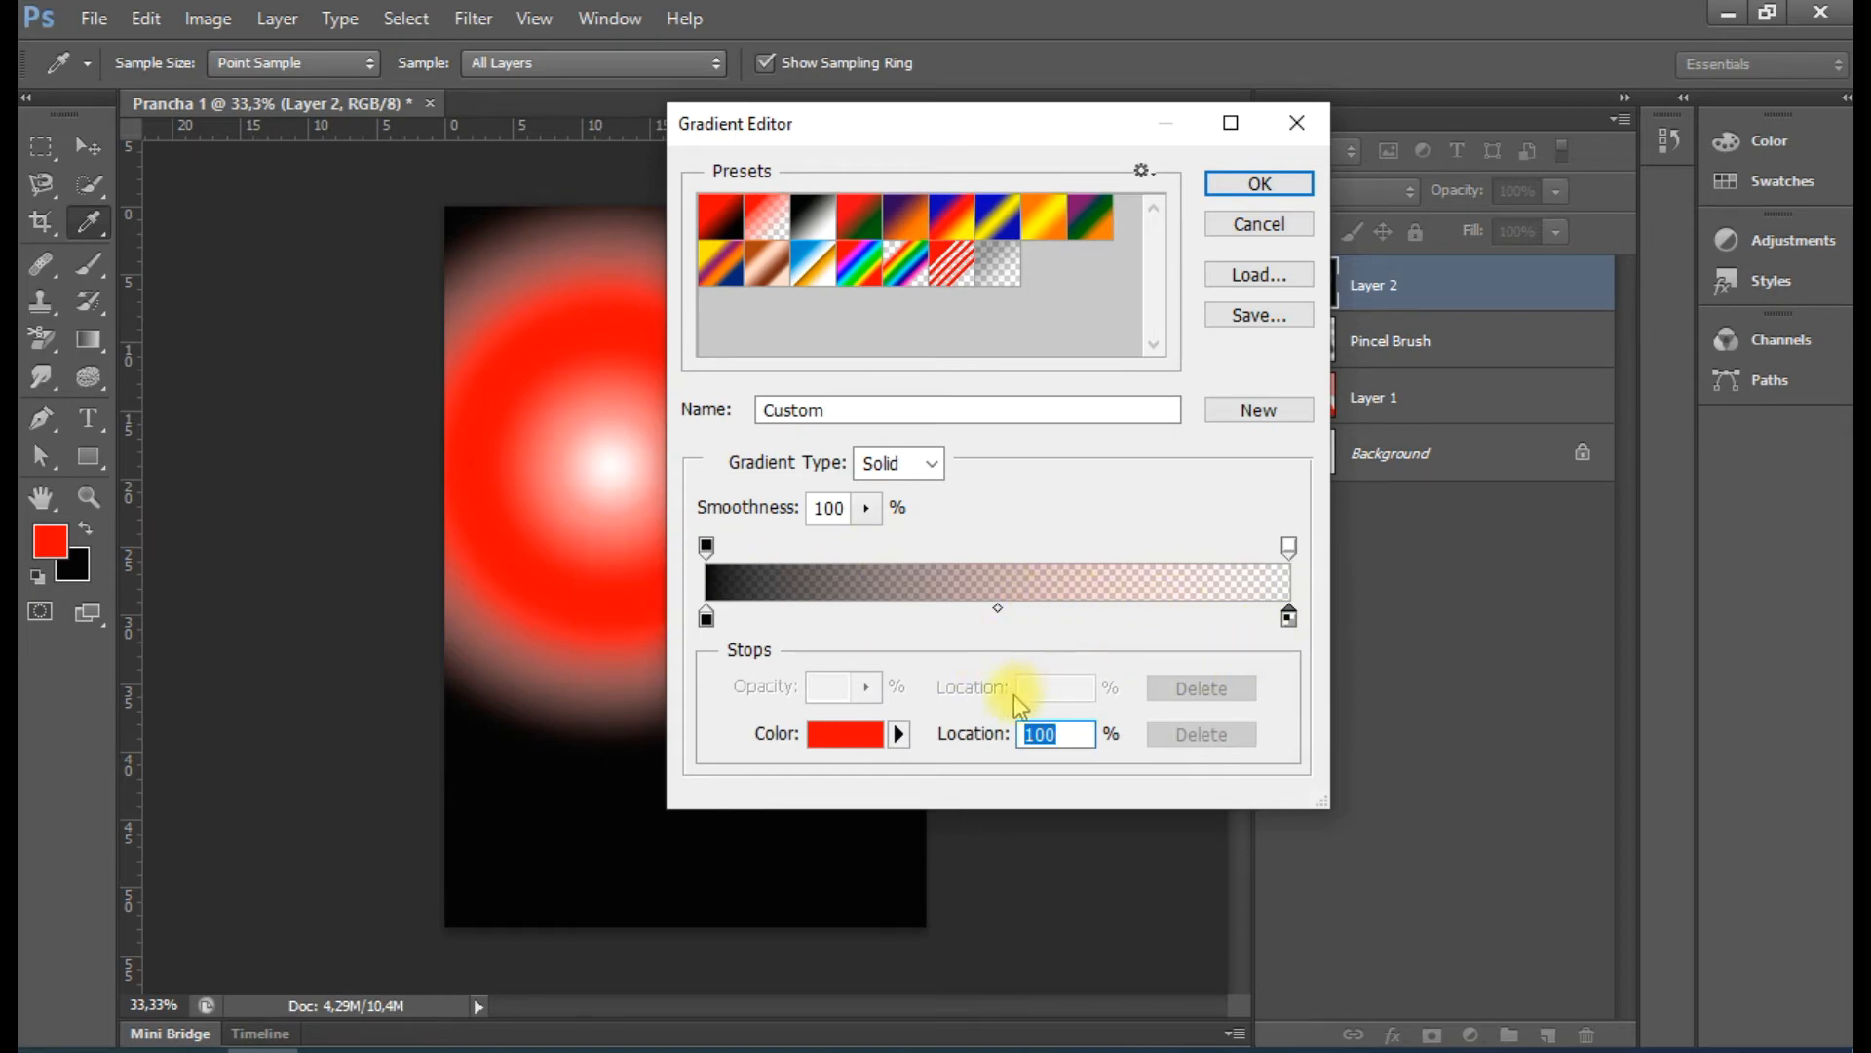
pyautogui.click(822, 736)
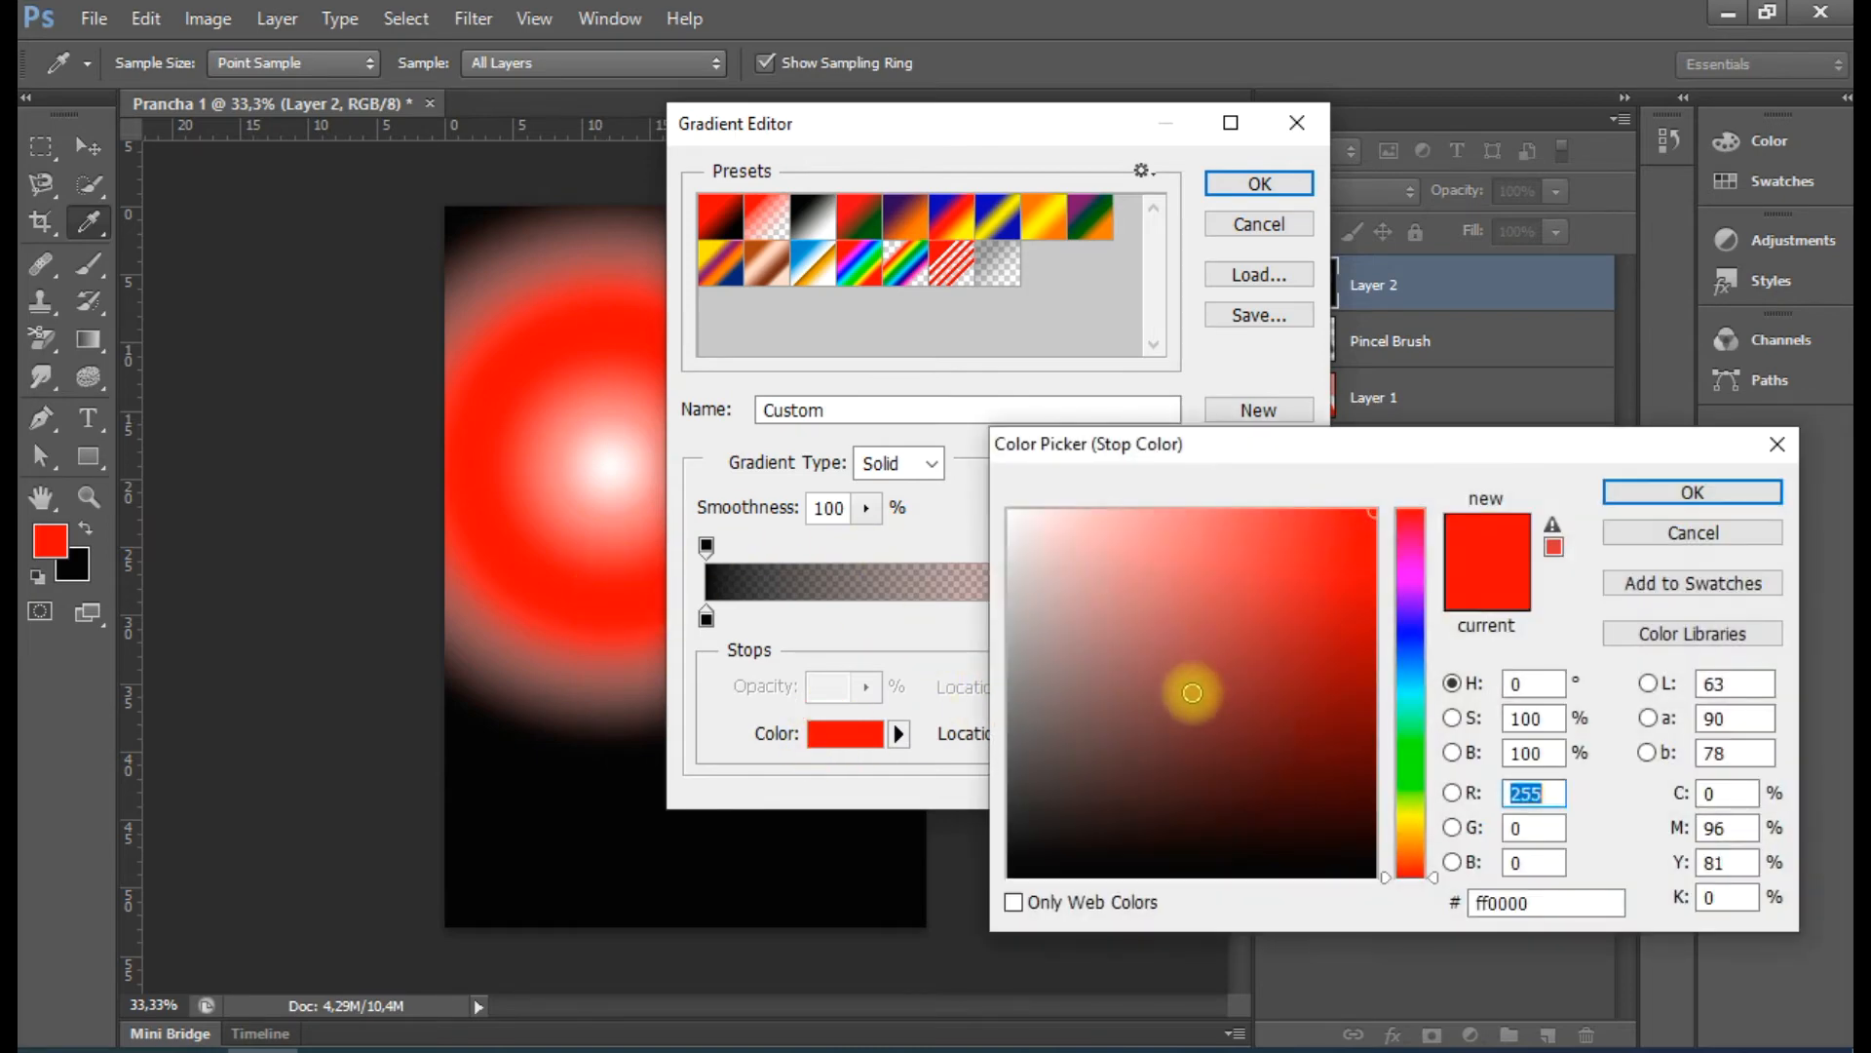
pyautogui.moveTo(1191, 693); pyautogui.dragTo(953, 995)
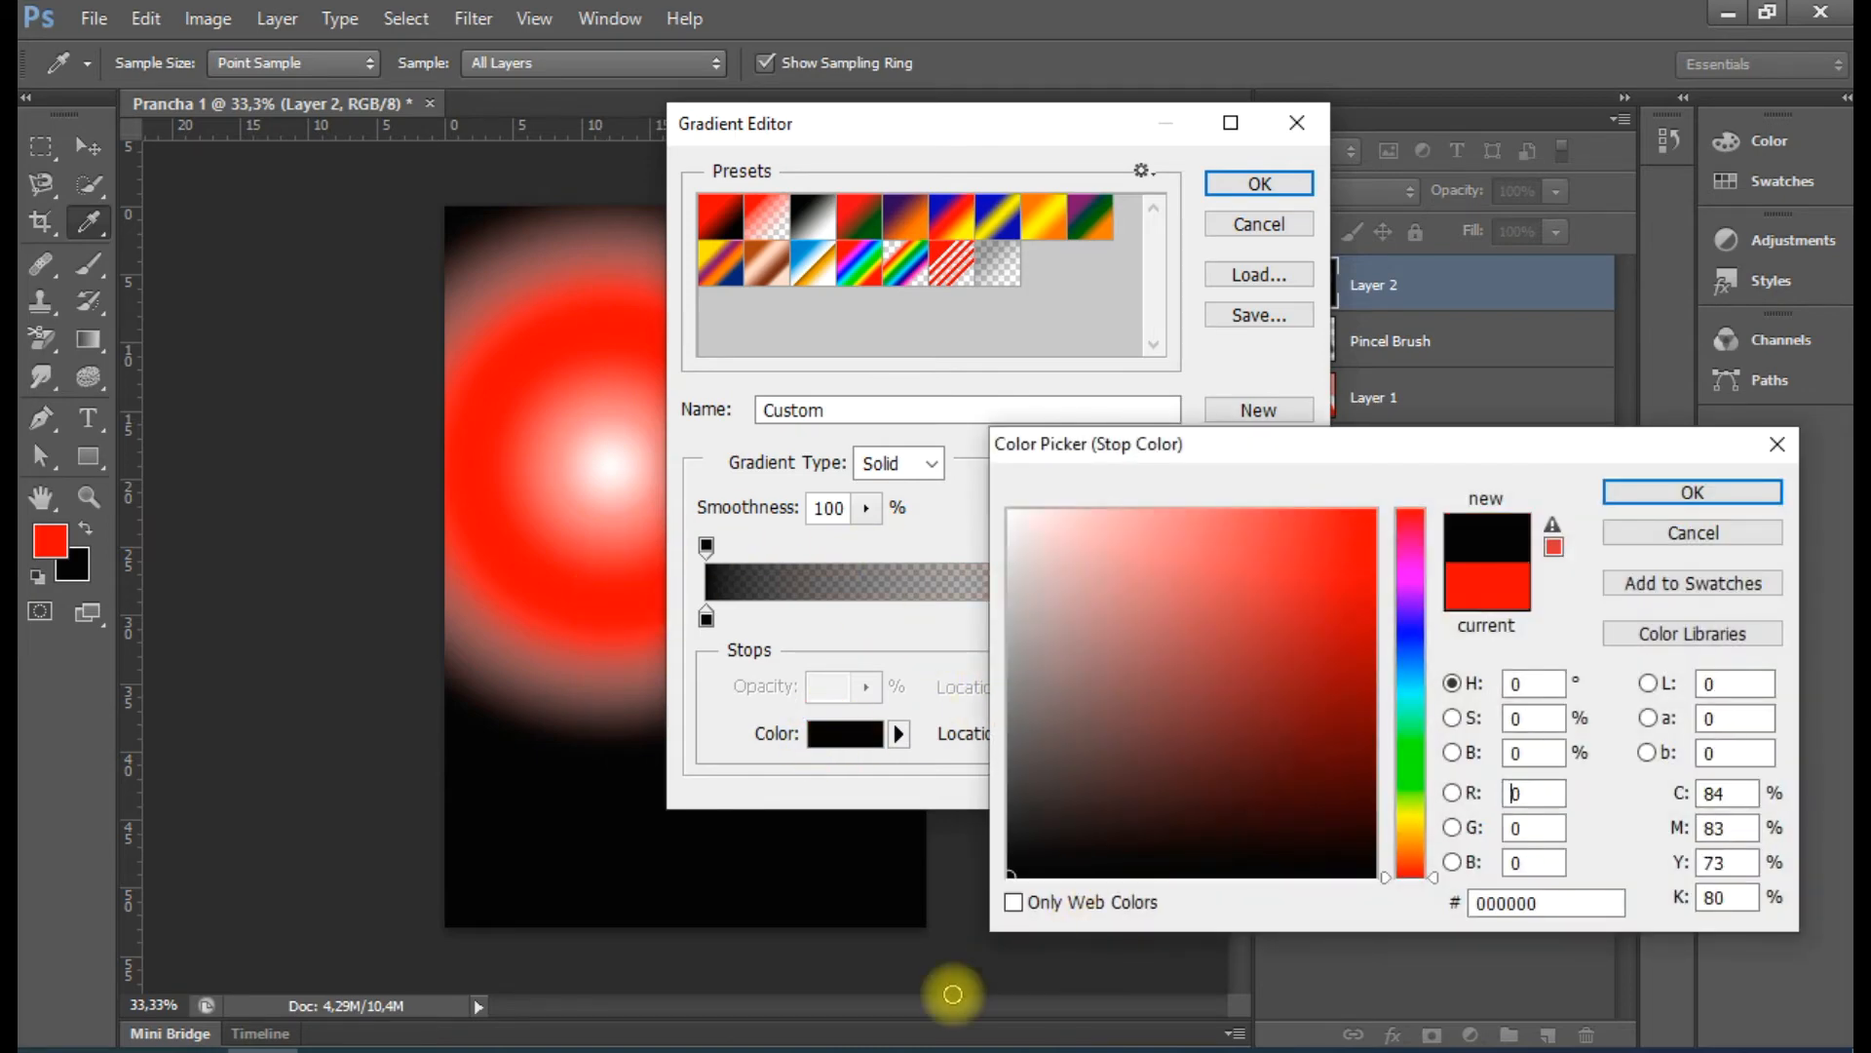
pyautogui.click(1644, 493)
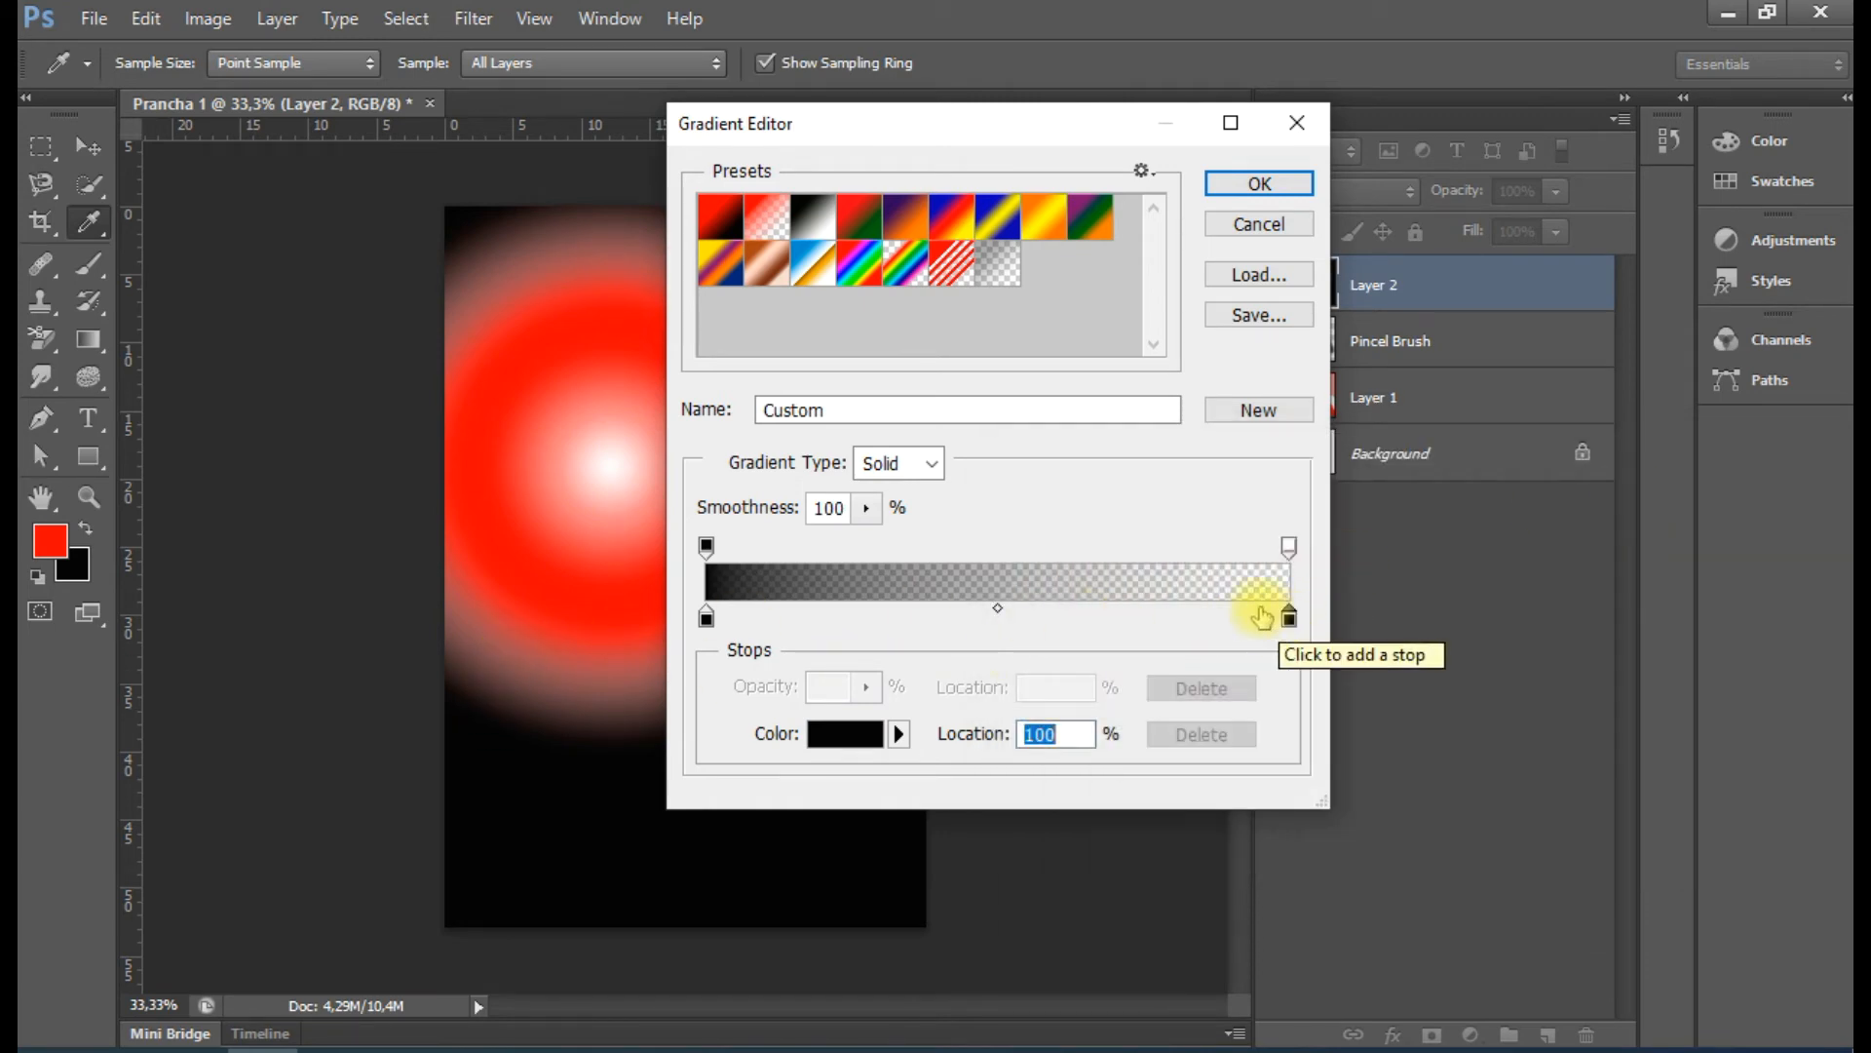
# Move the gradient's 100% opacity stop to 34%, keep the end stop at 0% opacity, and accept the gradient
pyautogui.click(1290, 544)
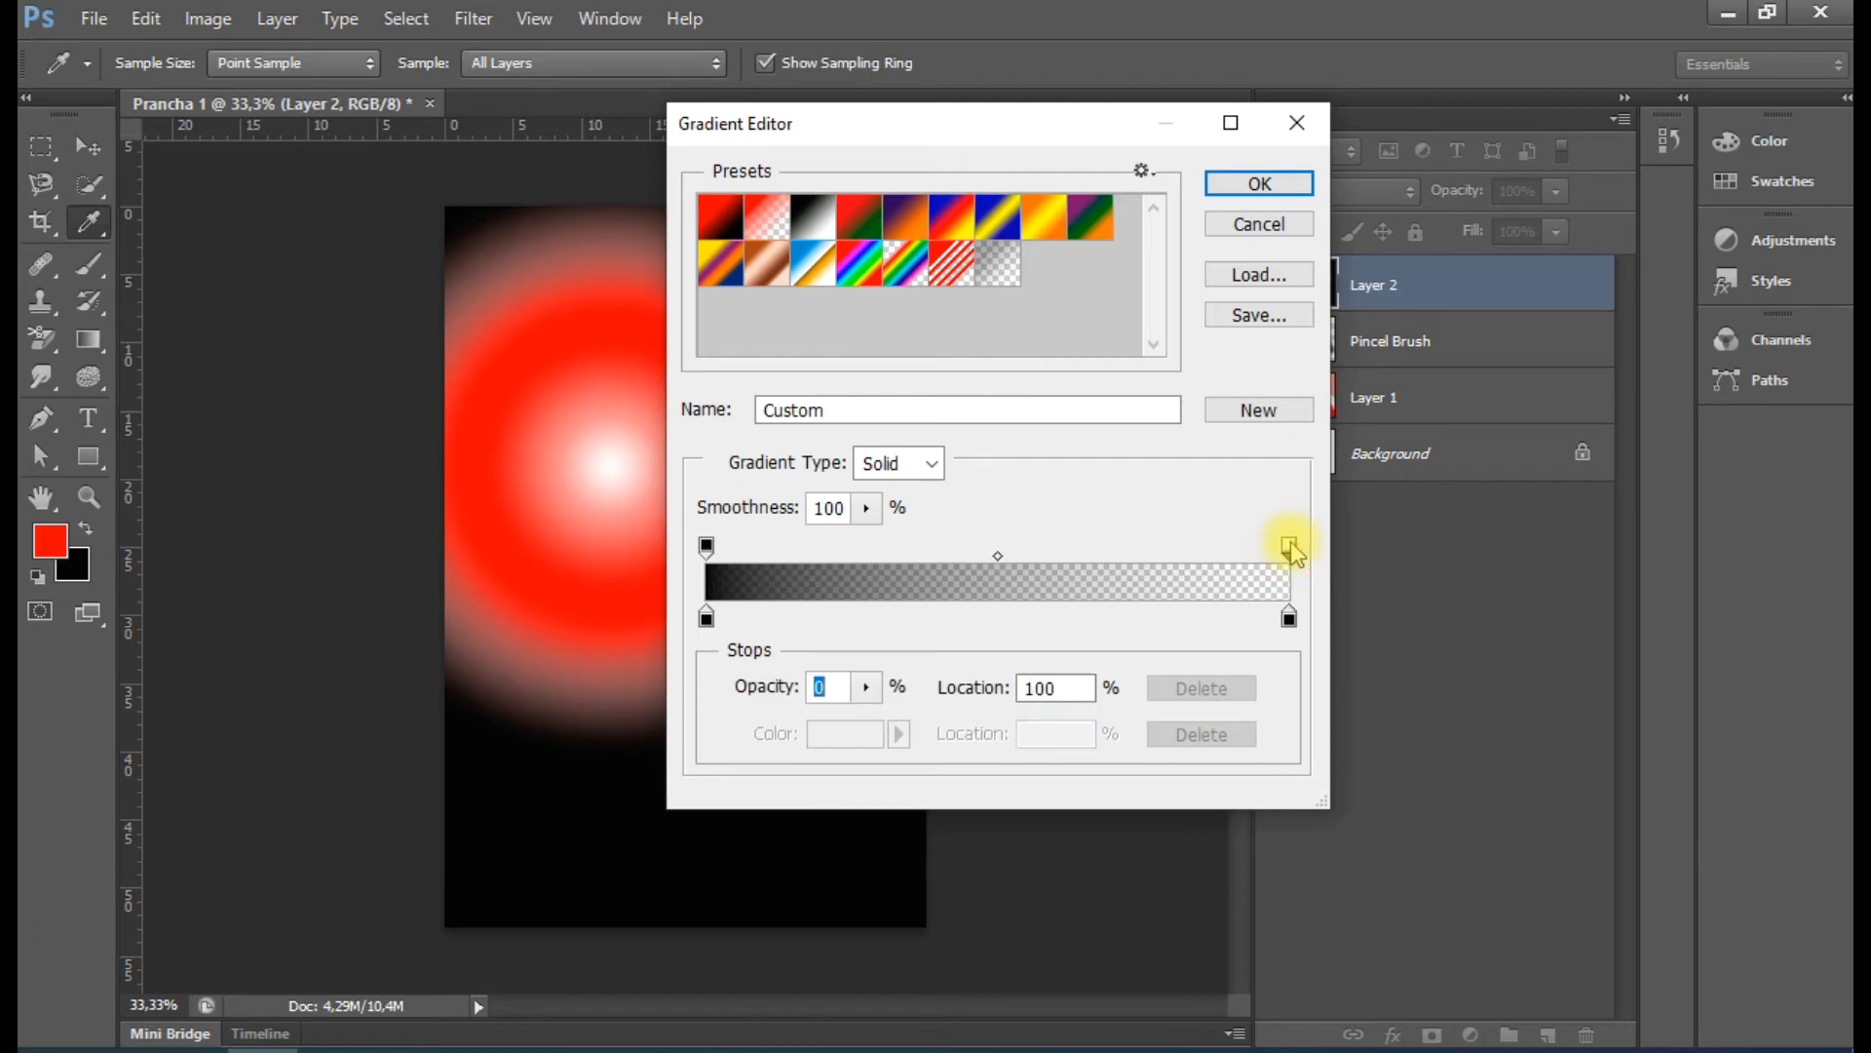
pyautogui.click(706, 546)
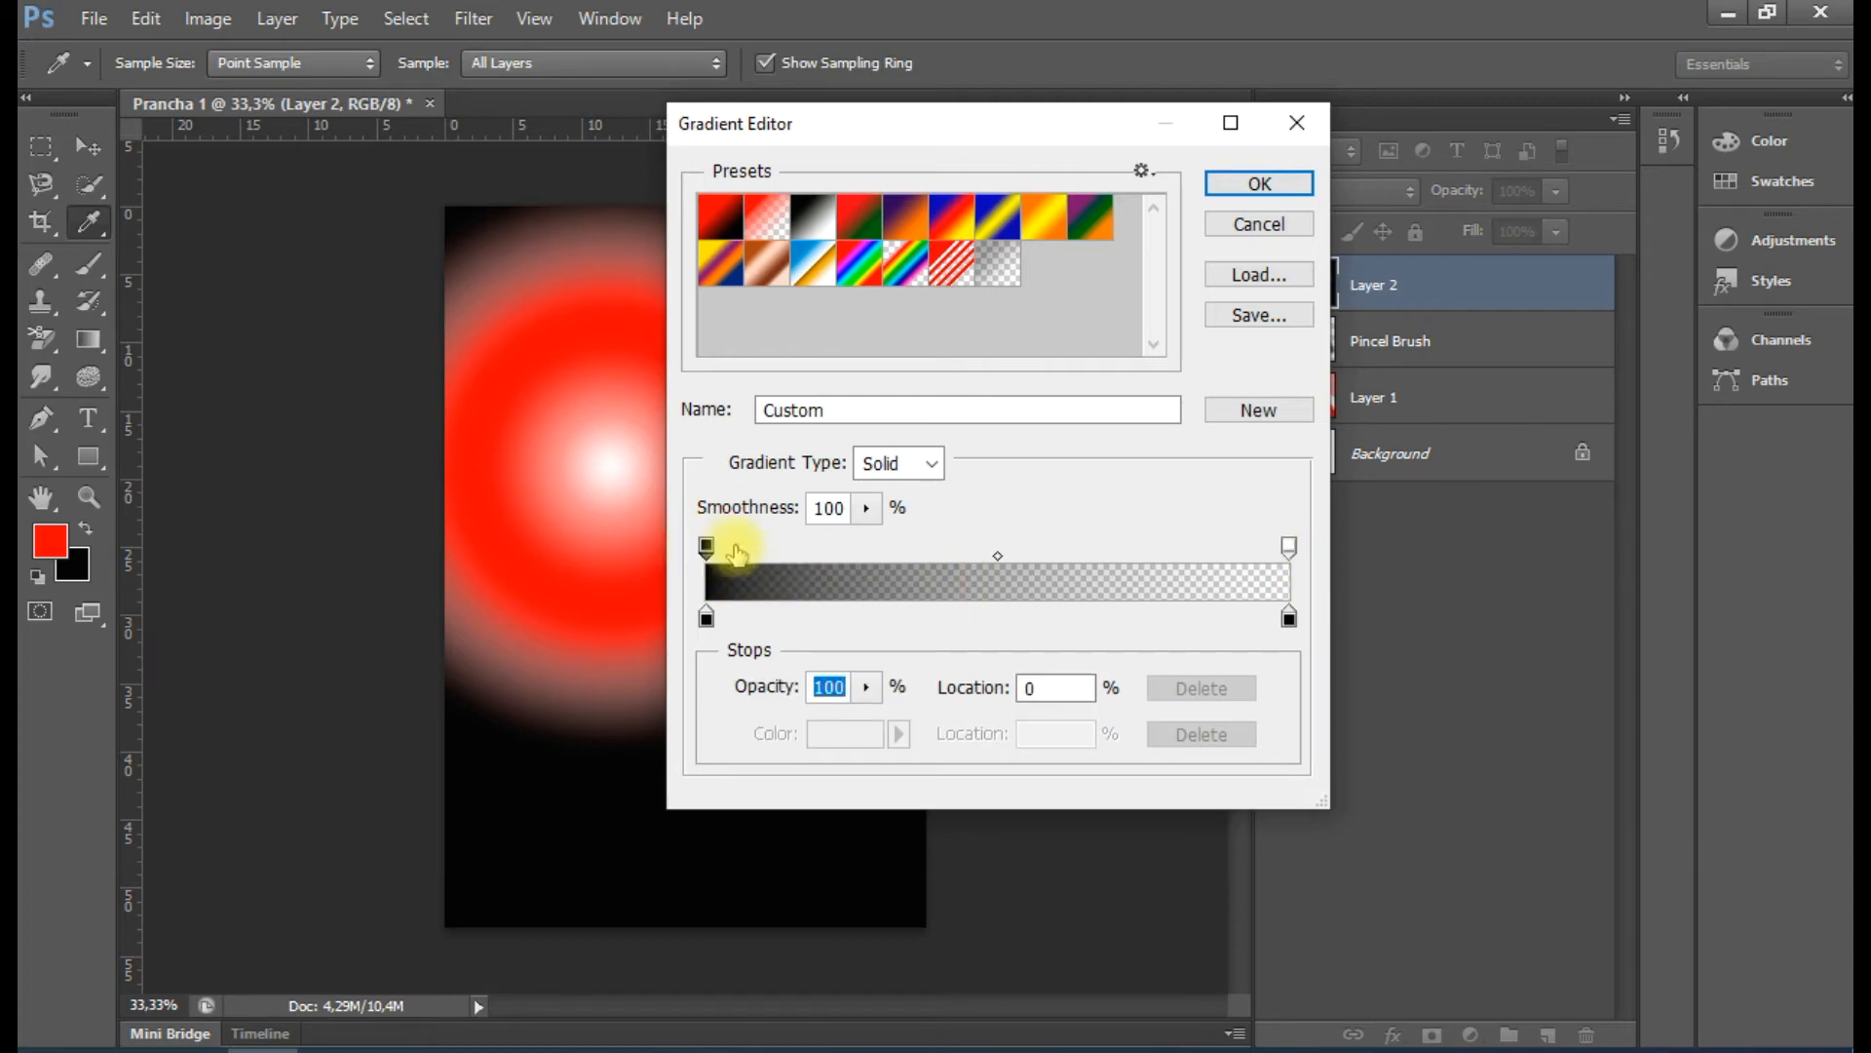
pyautogui.click(1291, 546)
pyautogui.moveTo(706, 547); pyautogui.dragTo(906, 551)
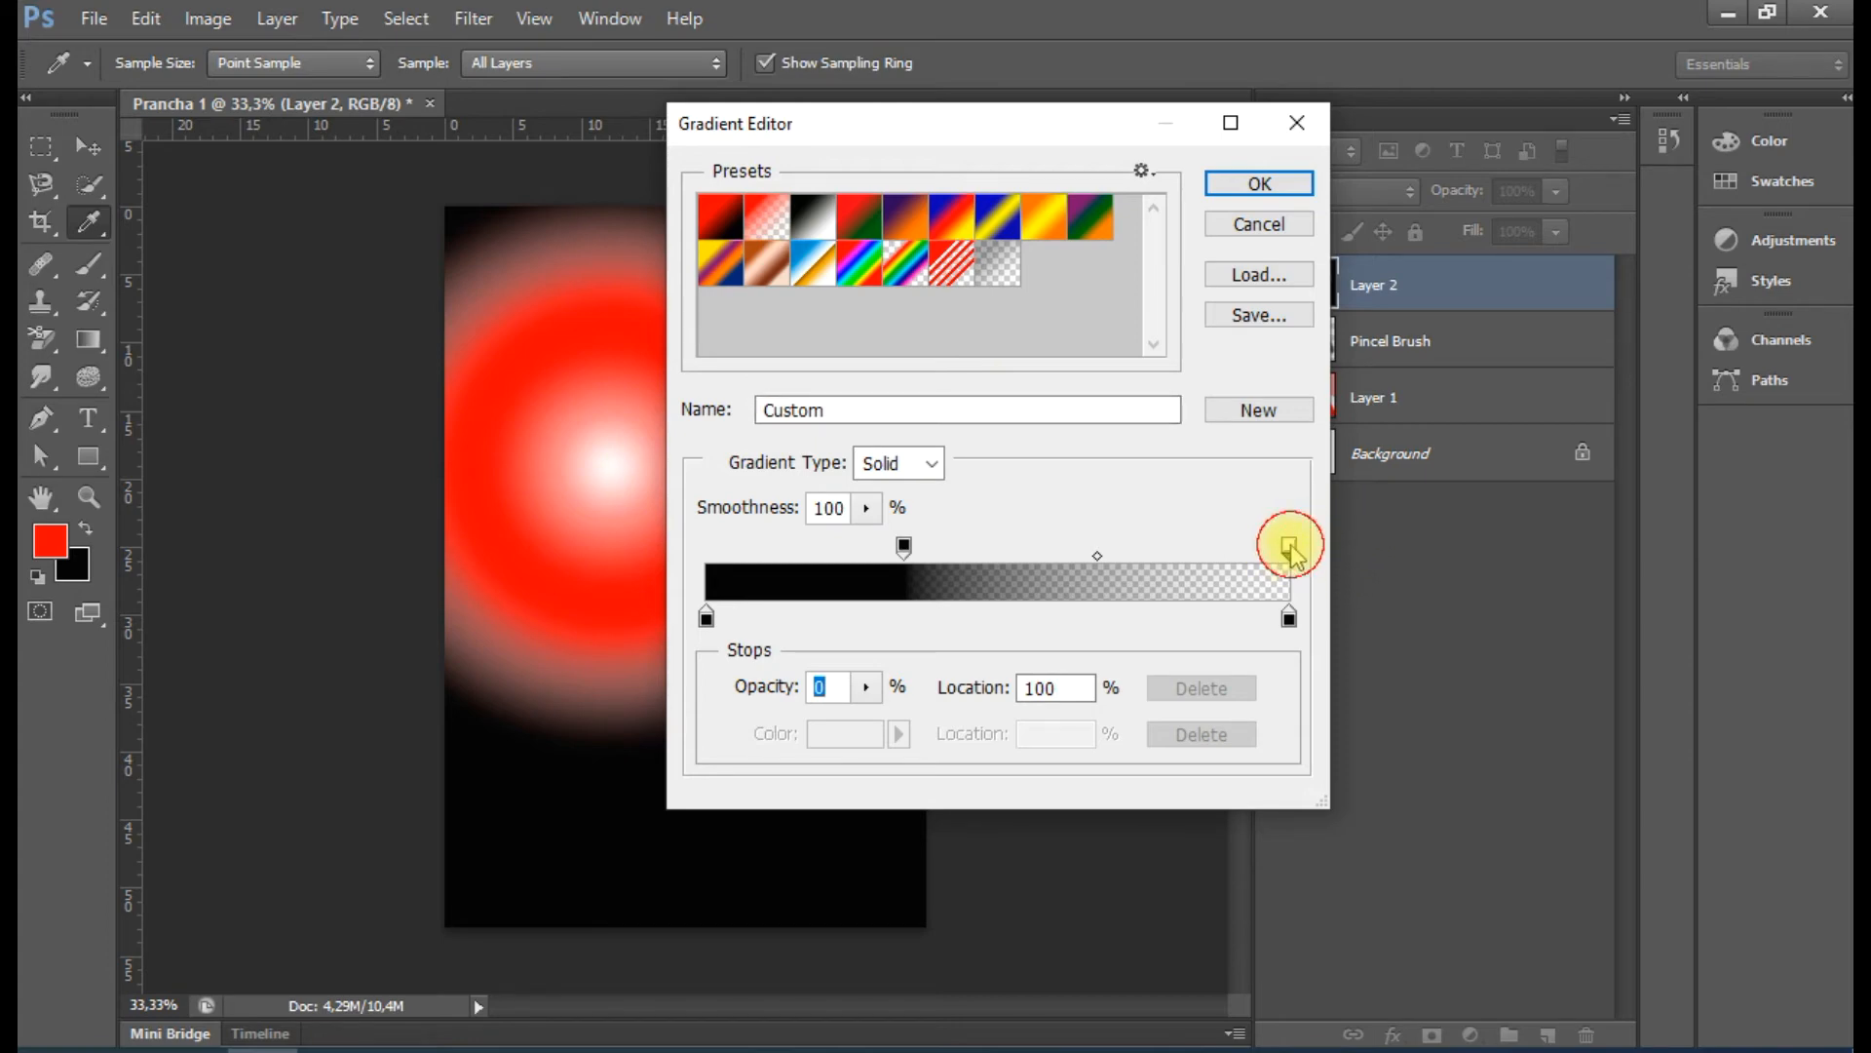
pyautogui.click(870, 686)
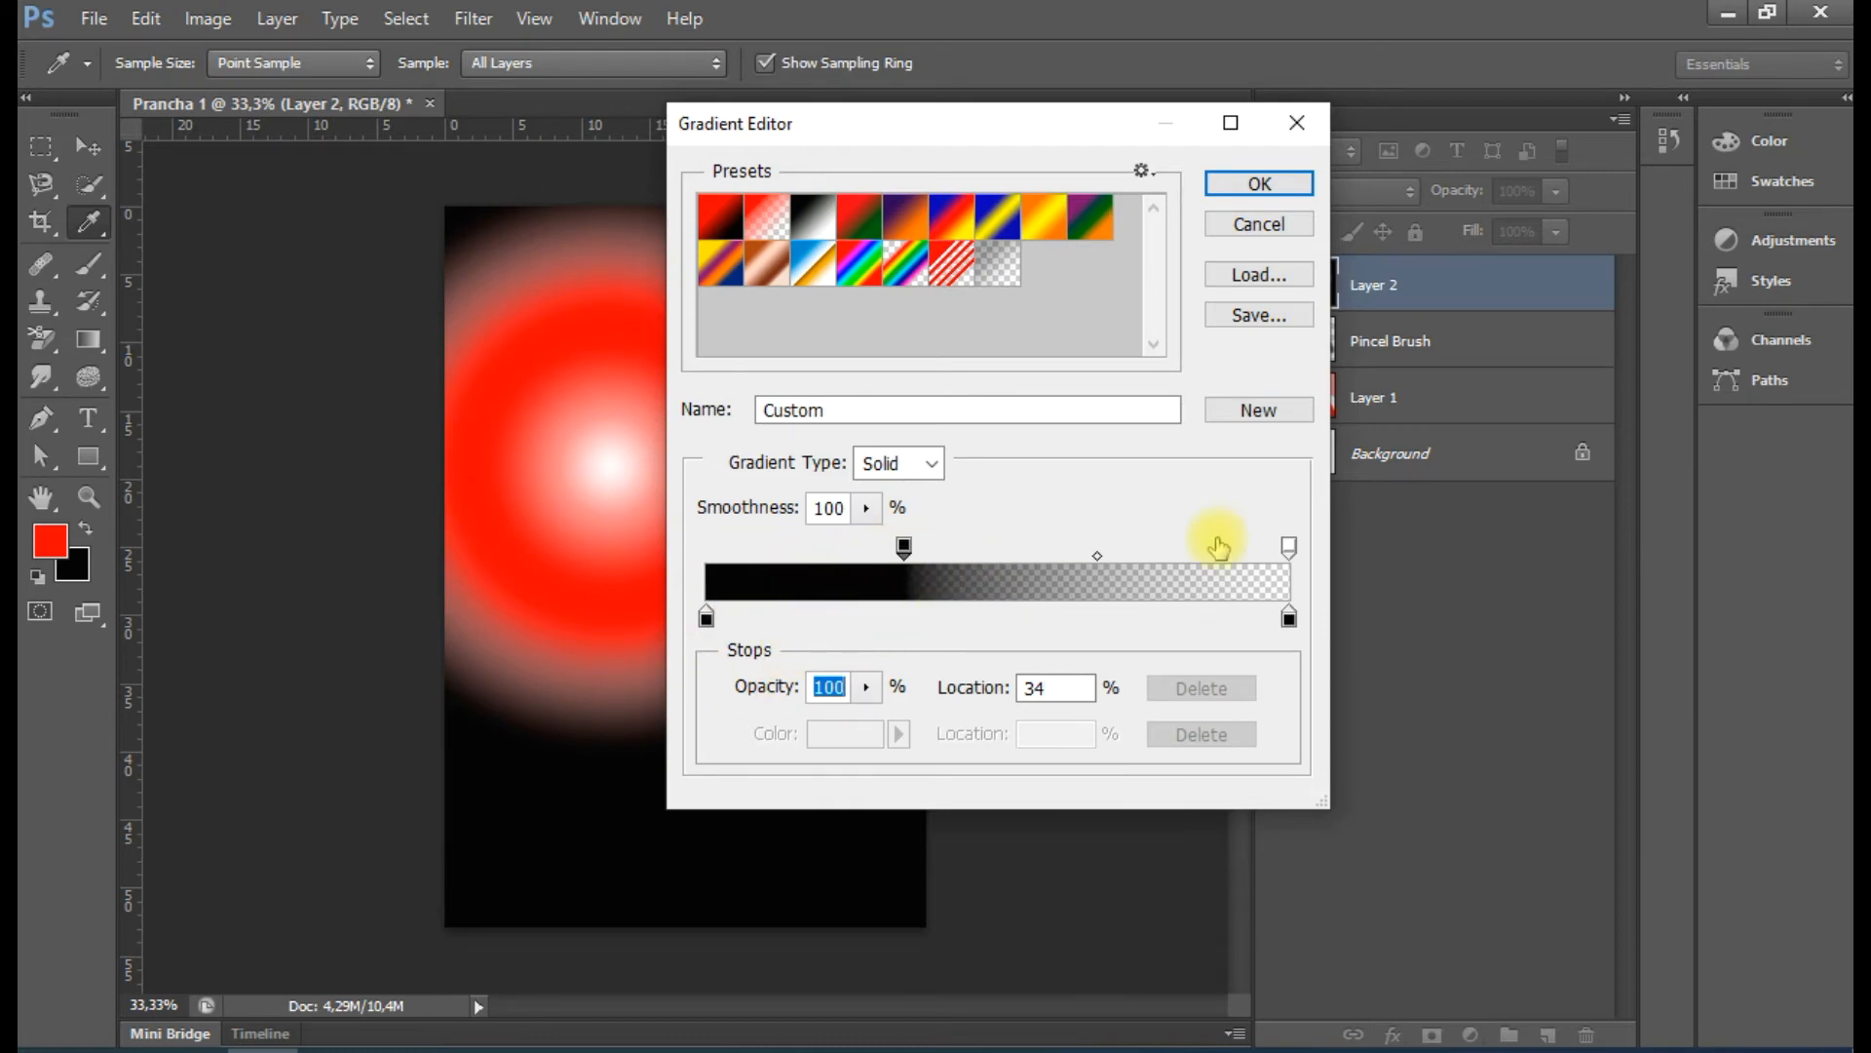
pyautogui.click(1289, 548)
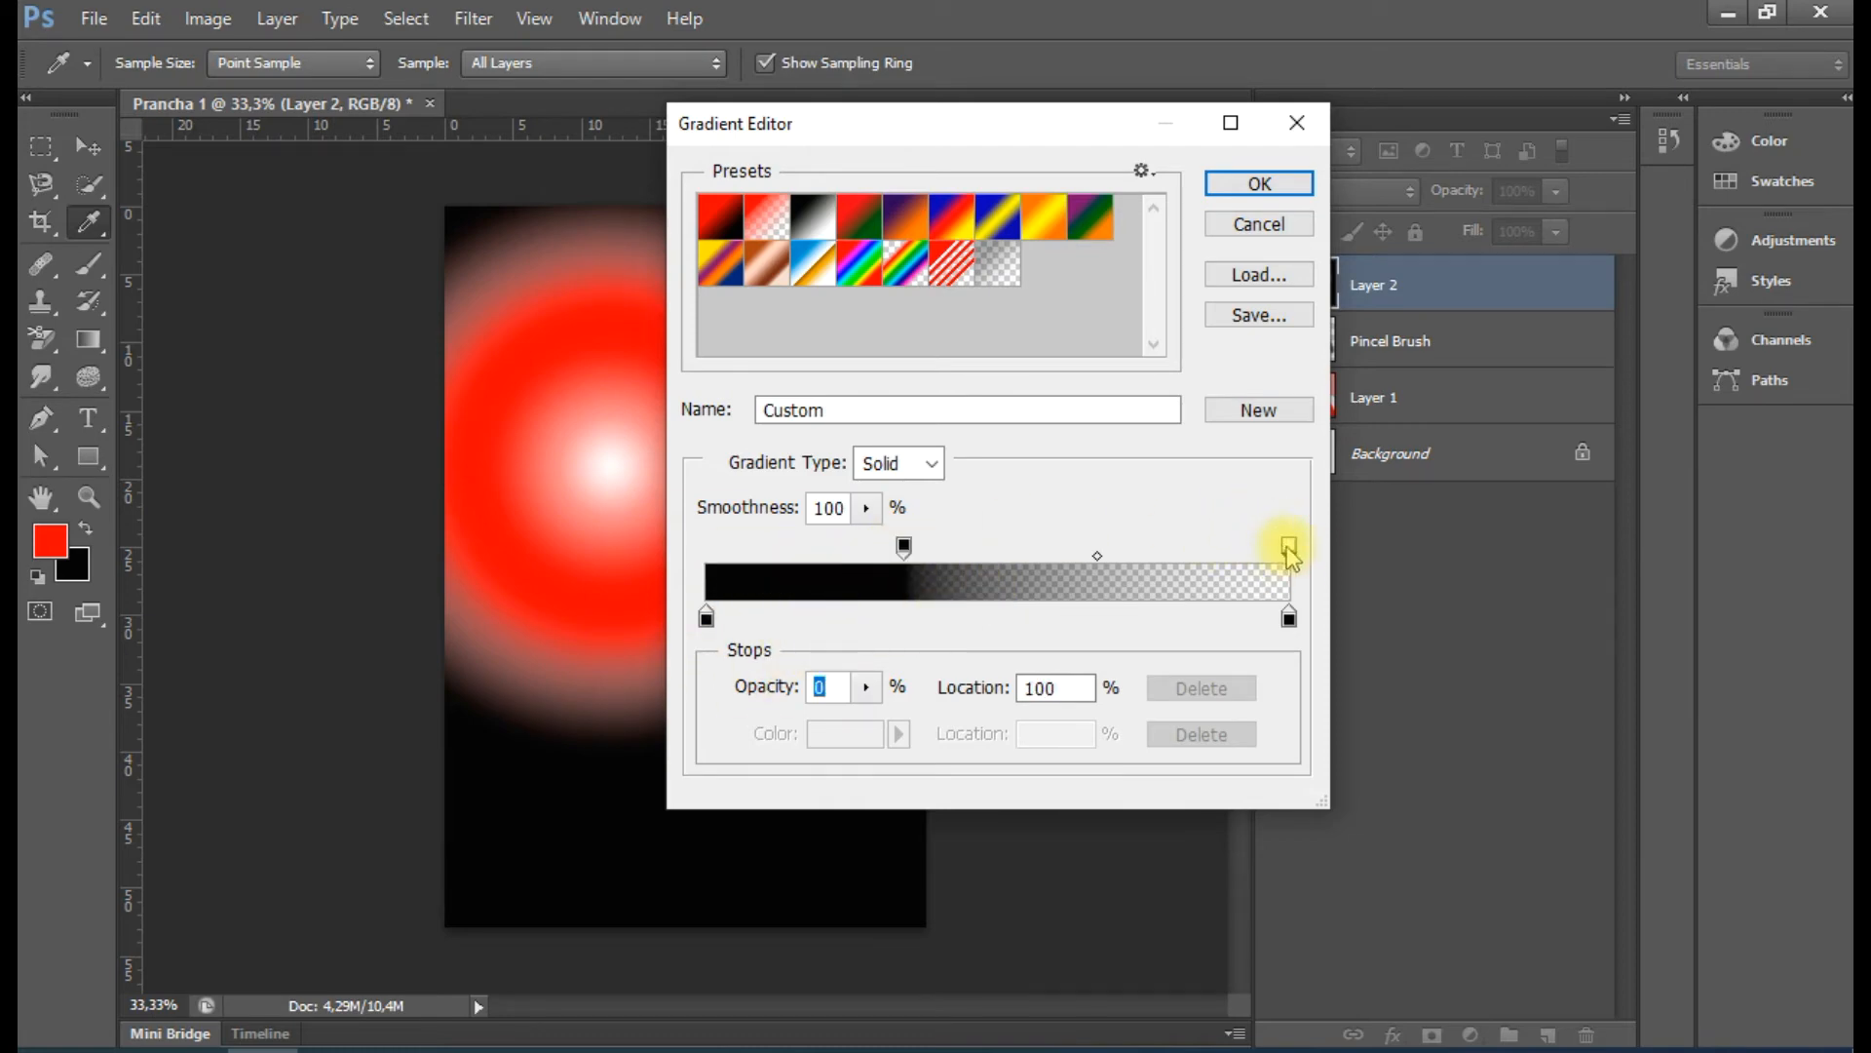
pyautogui.click(1257, 185)
# Draw two radial and two linear black-to-transparent gradients over the red circle on Layer 2
pyautogui.moveTo(475, 640); pyautogui.dragTo(886, 649)
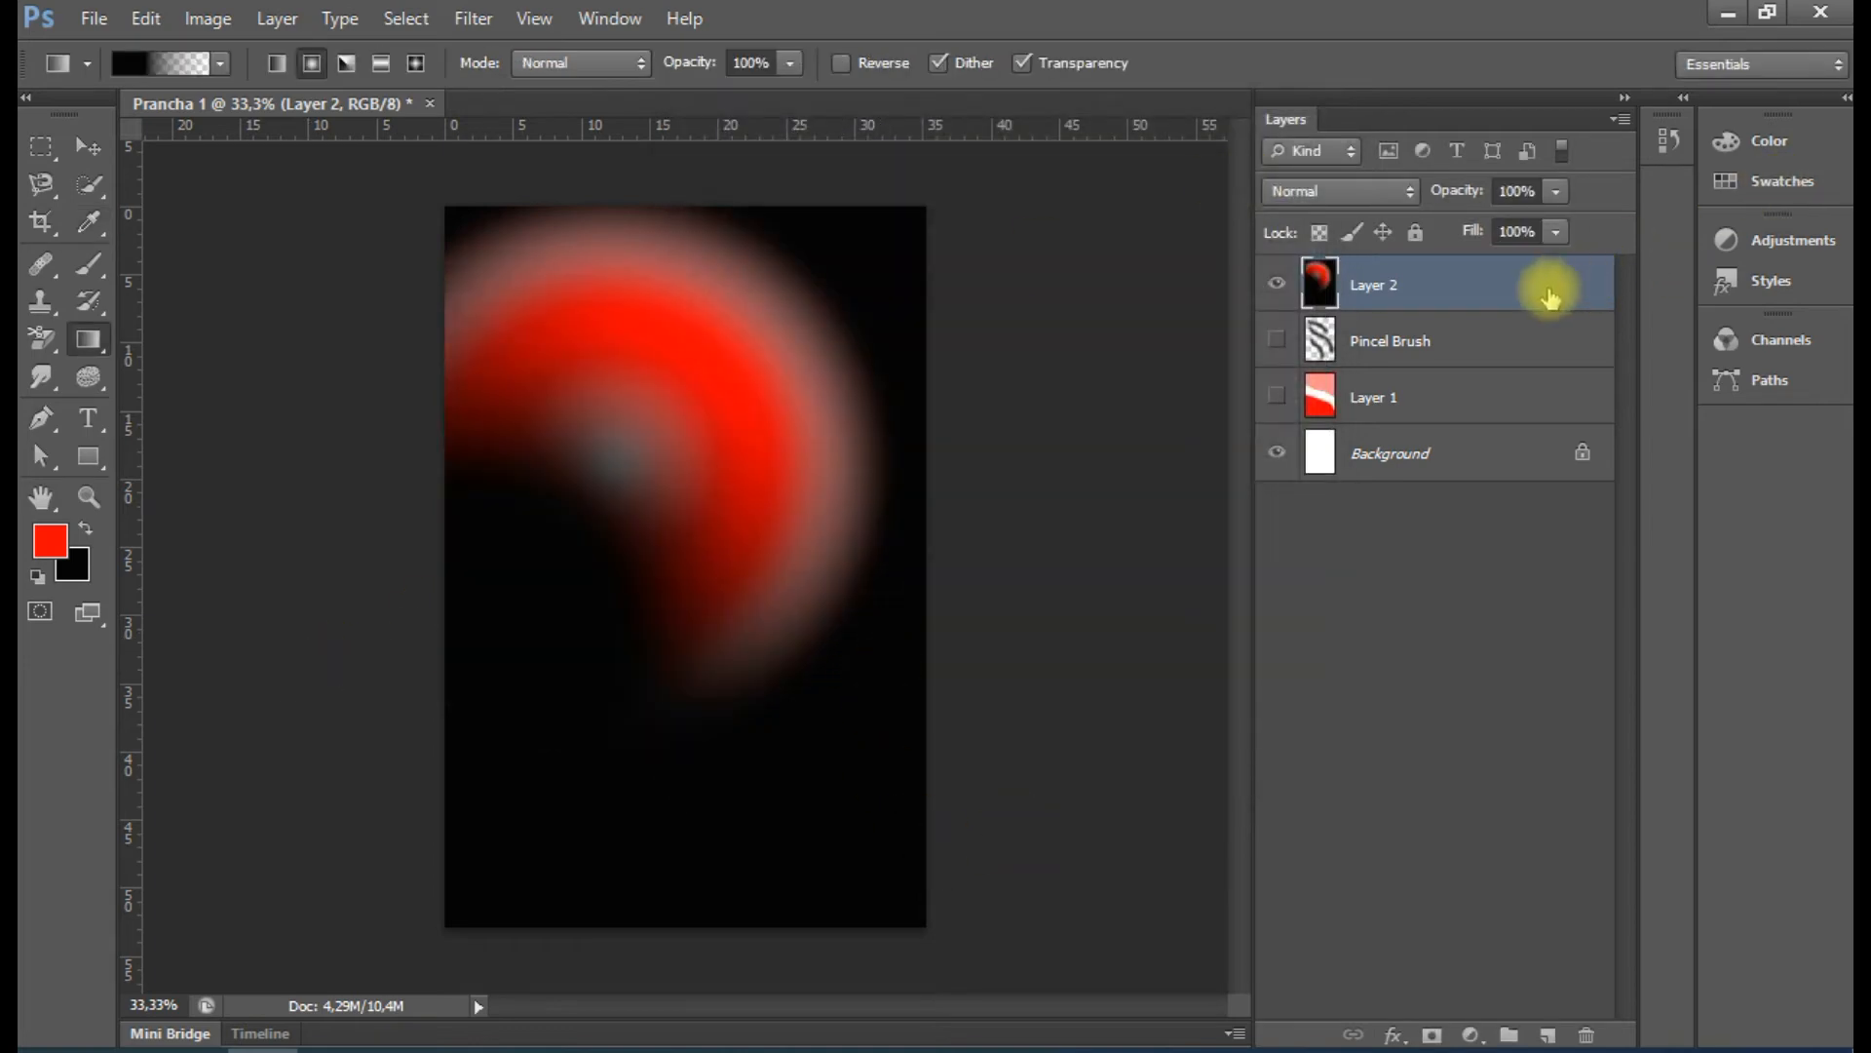
pyautogui.moveTo(876, 273); pyautogui.dragTo(729, 401)
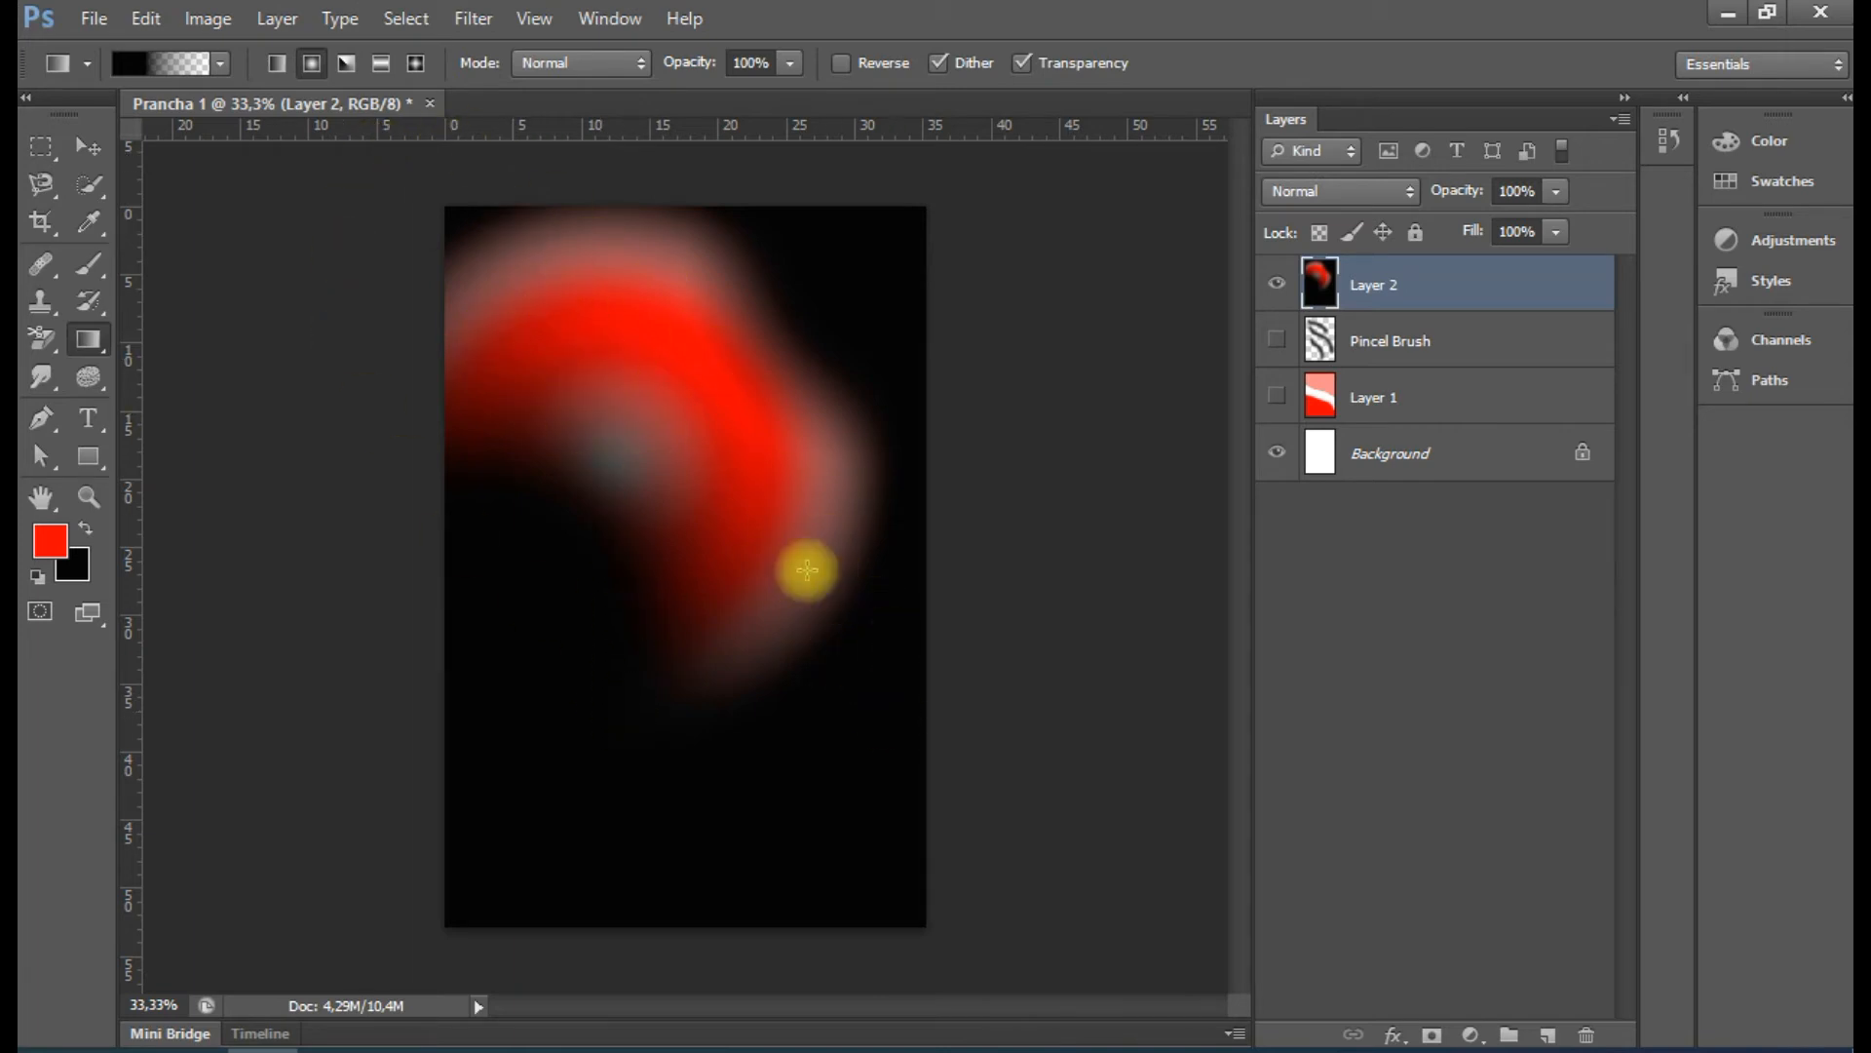
pyautogui.click(278, 63)
pyautogui.moveTo(453, 473)
pyautogui.mouseDown()
pyautogui.moveTo(831, 472)
pyautogui.moveTo(756, 485)
pyautogui.moveTo(766, 473)
pyautogui.mouseUp()
pyautogui.moveTo(624, 466); pyautogui.dragTo(873, 487)
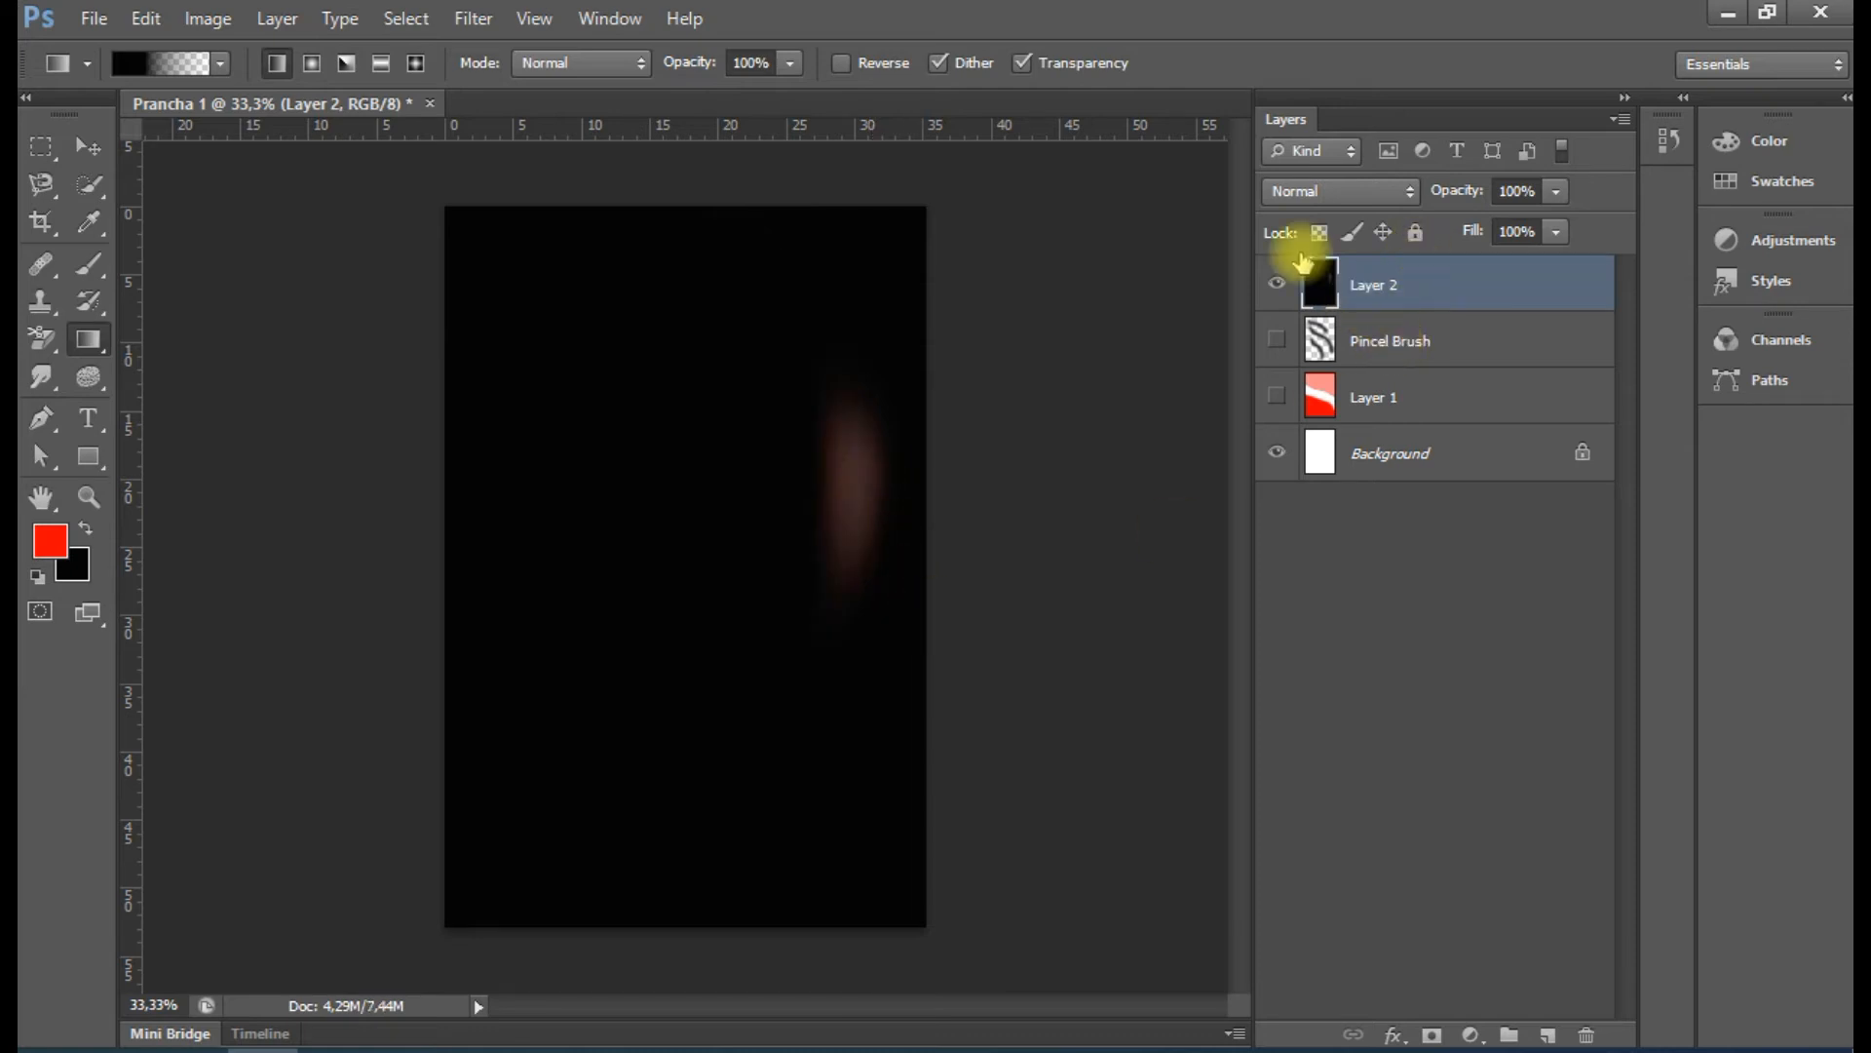
# Hide Layer 2 and add a new empty layer above it
pyautogui.click(1277, 284)
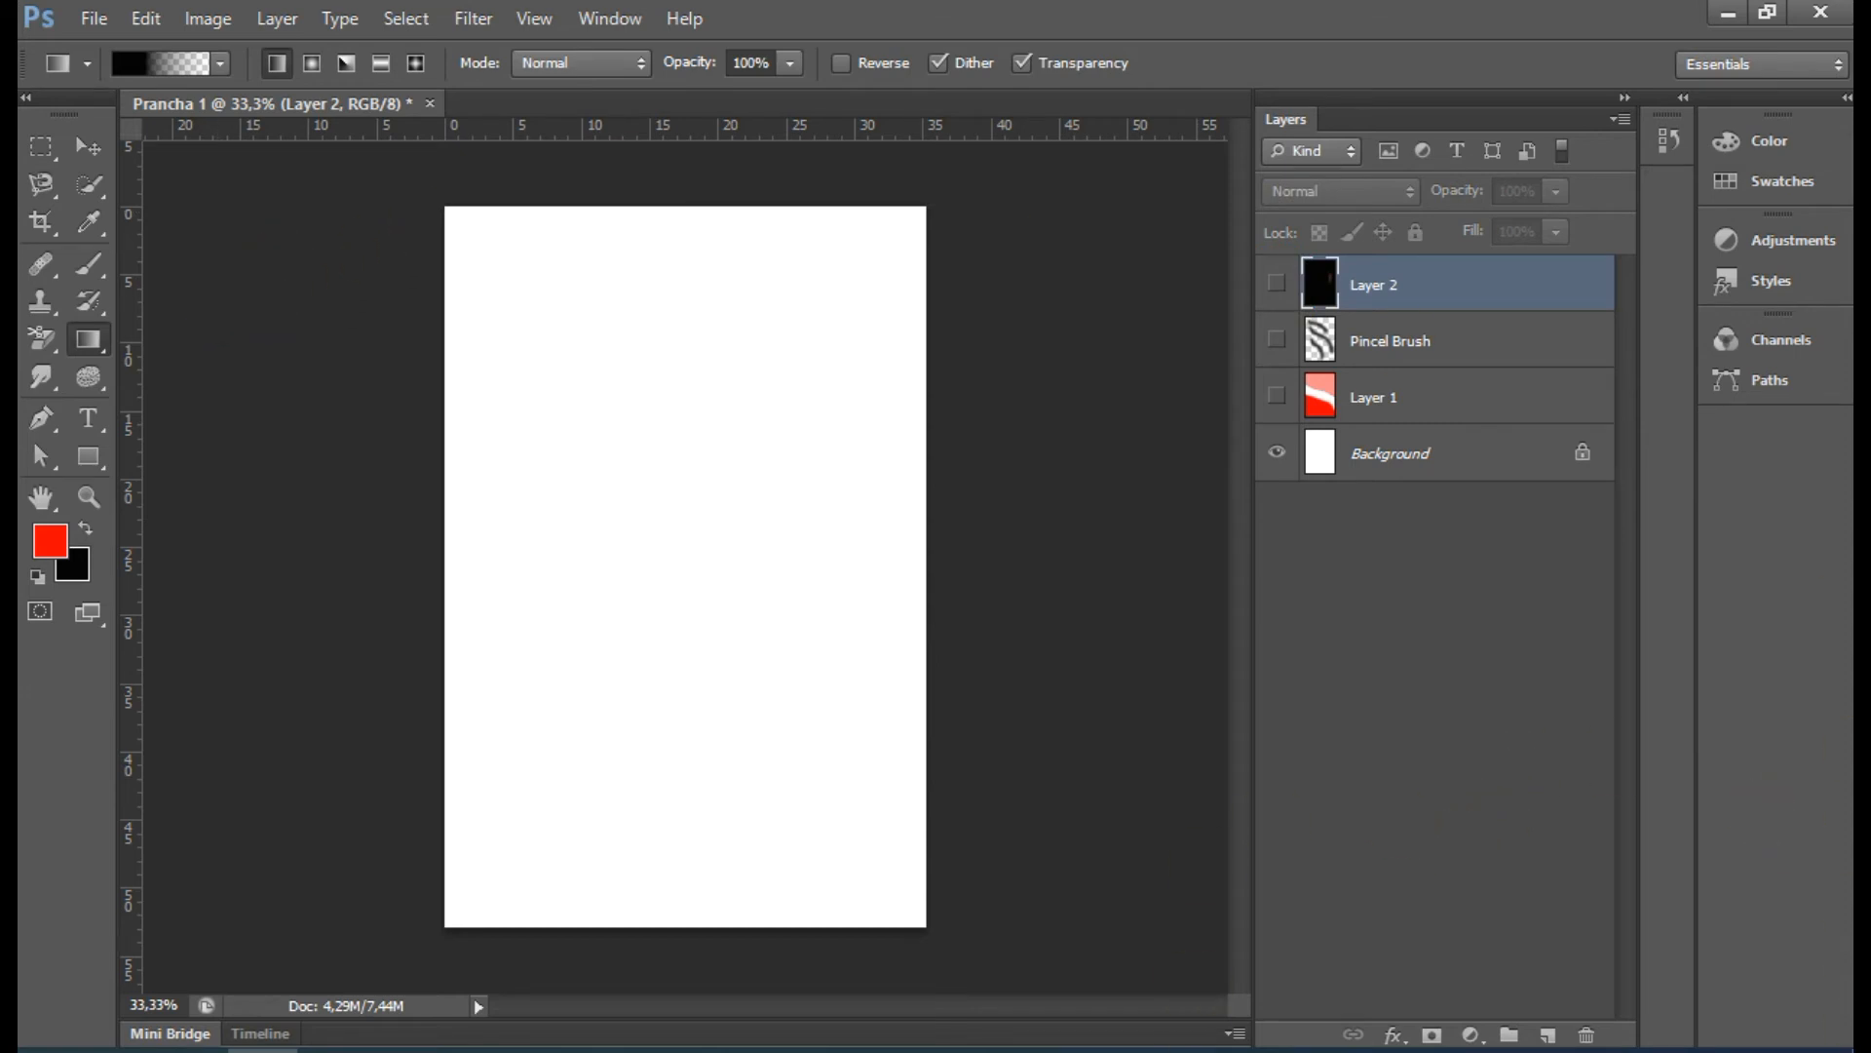
pyautogui.click(1548, 1034)
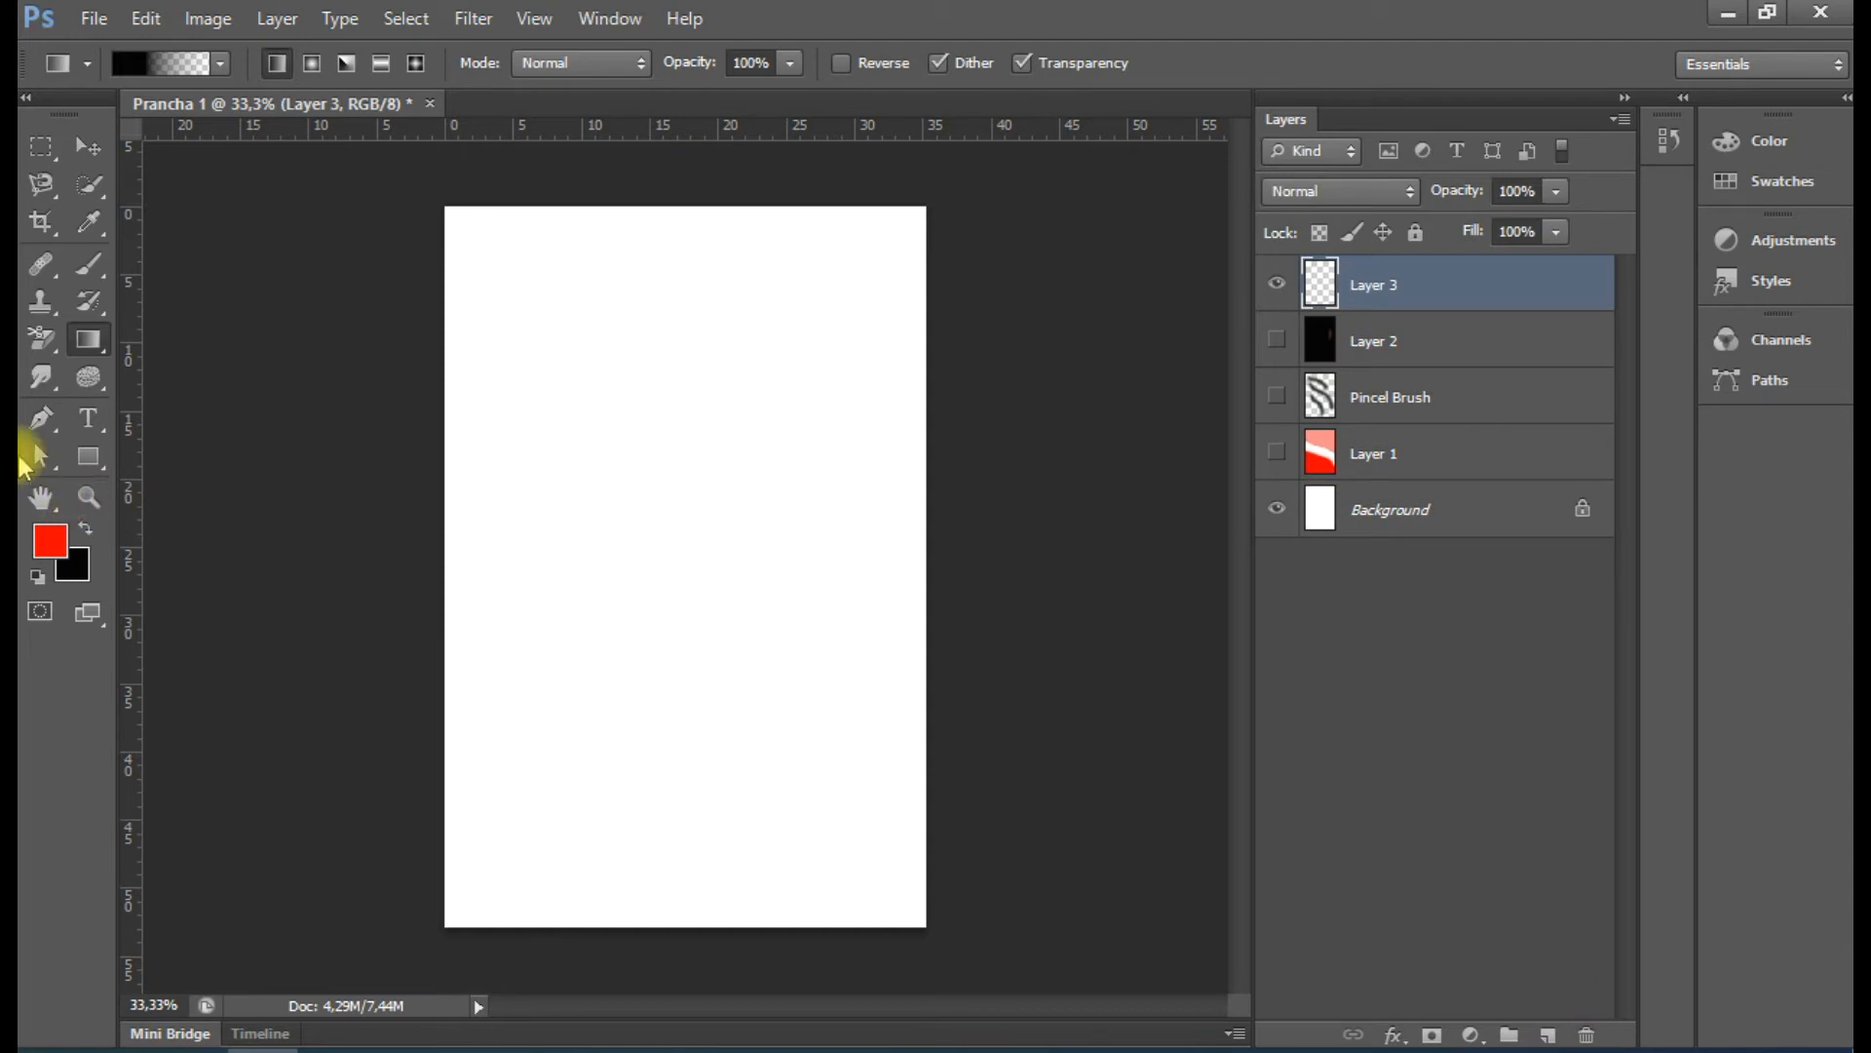
# Draw two linear black-to-transparent gradients on Layer 3 and show Layer 1 beneath them
pyautogui.moveTo(474, 596); pyautogui.dragTo(875, 512)
pyautogui.moveTo(879, 259); pyautogui.dragTo(692, 512)
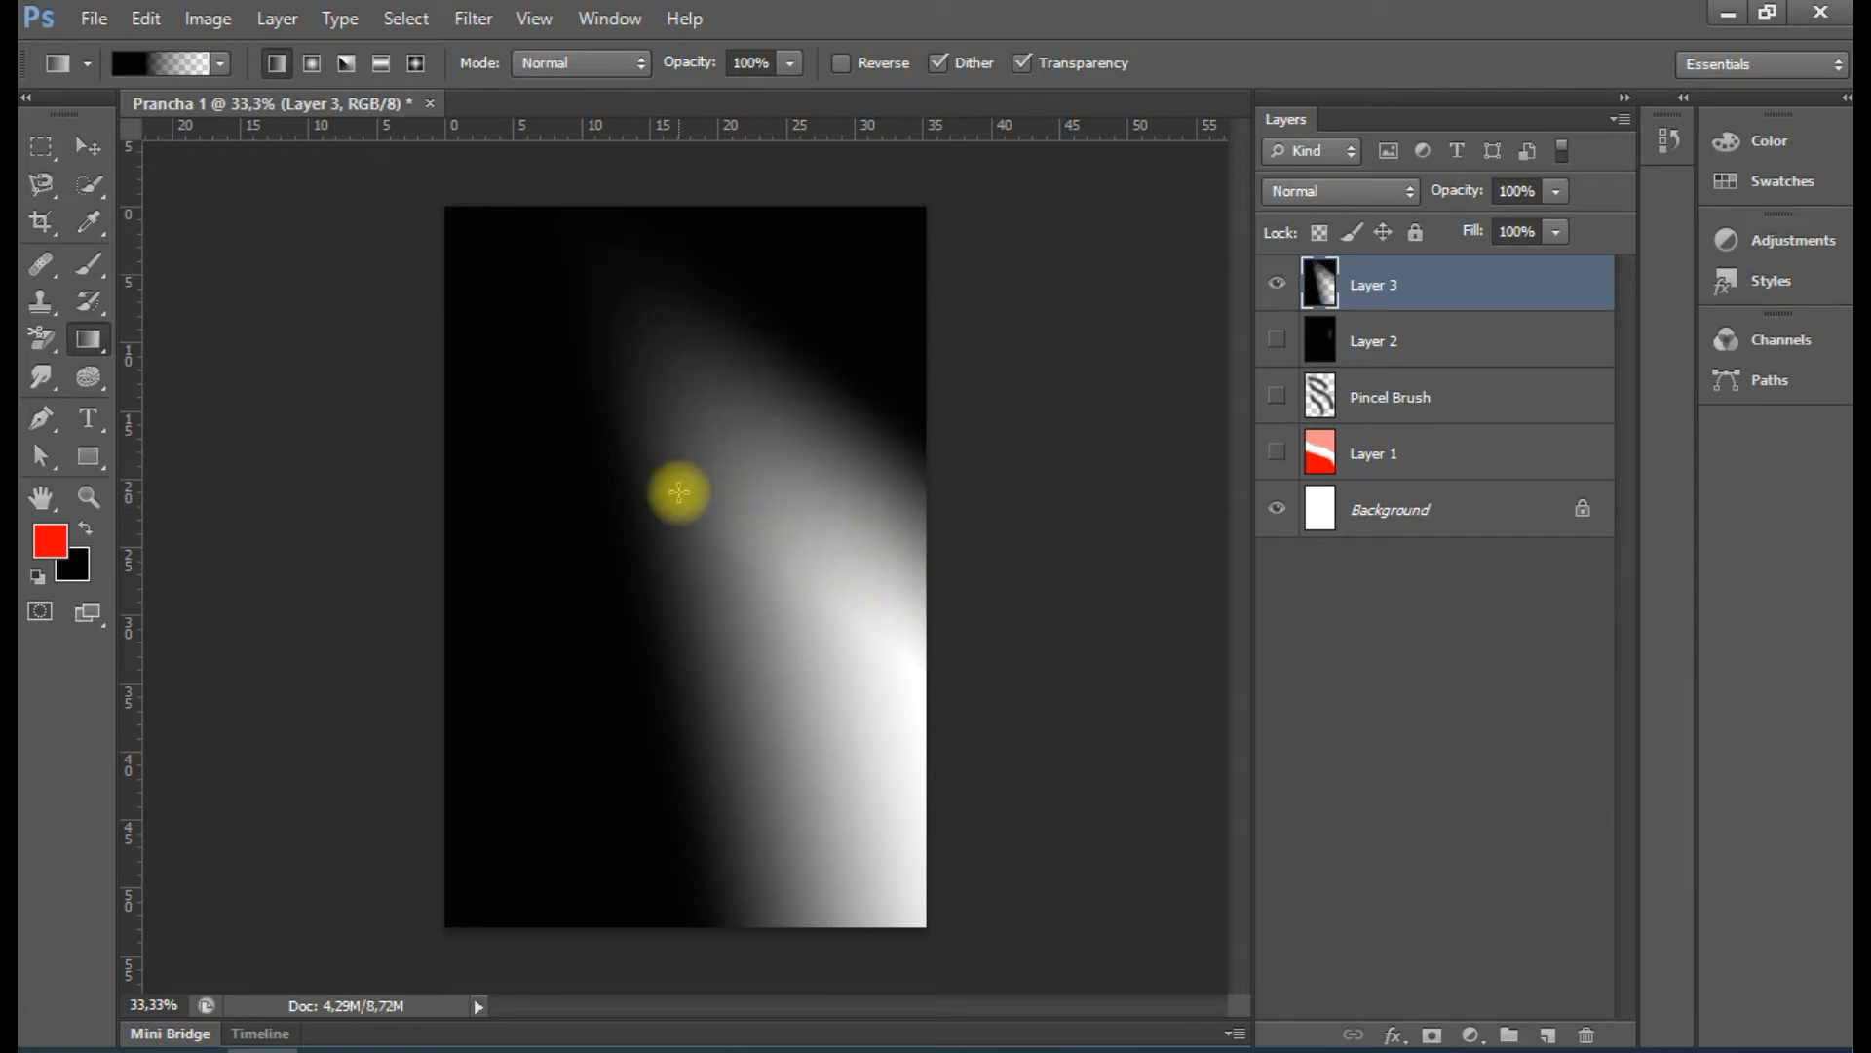
pyautogui.click(1275, 452)
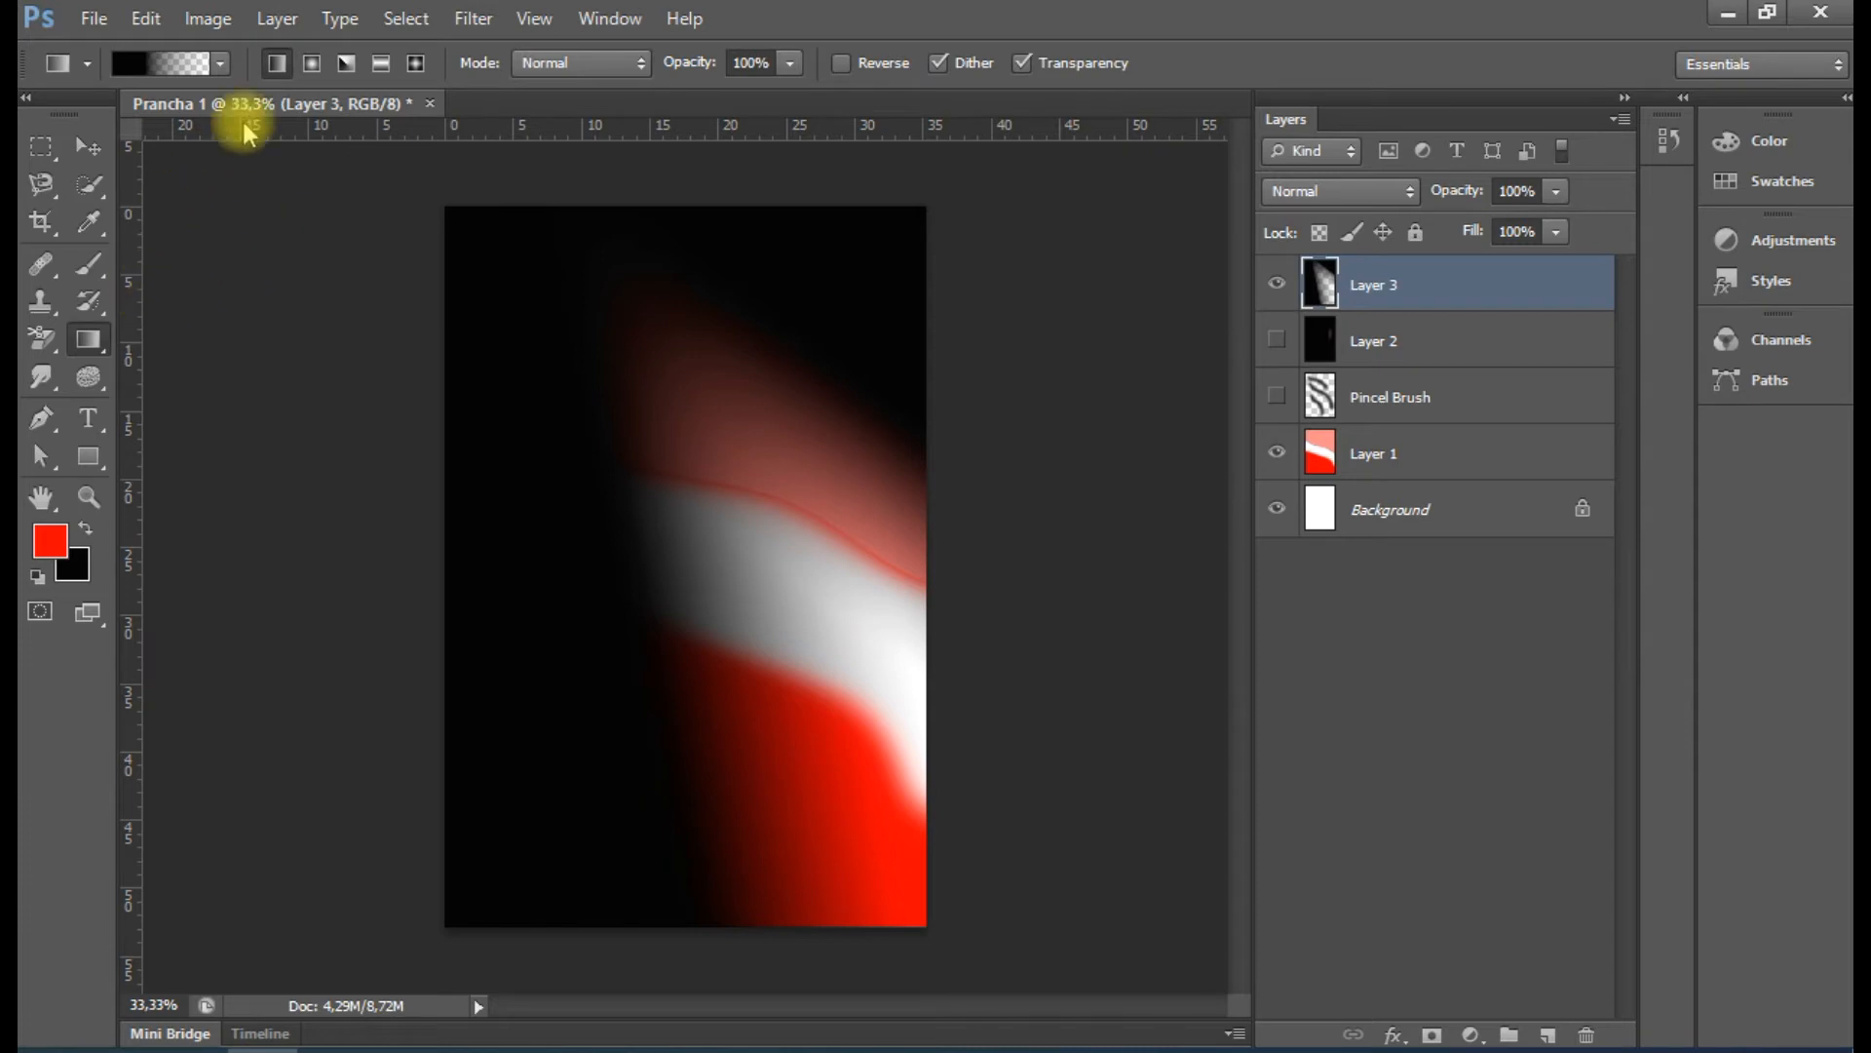
# Try several gradient presets, including Red, Green, and accept the Transparent Stripes preset
pyautogui.click(150, 60)
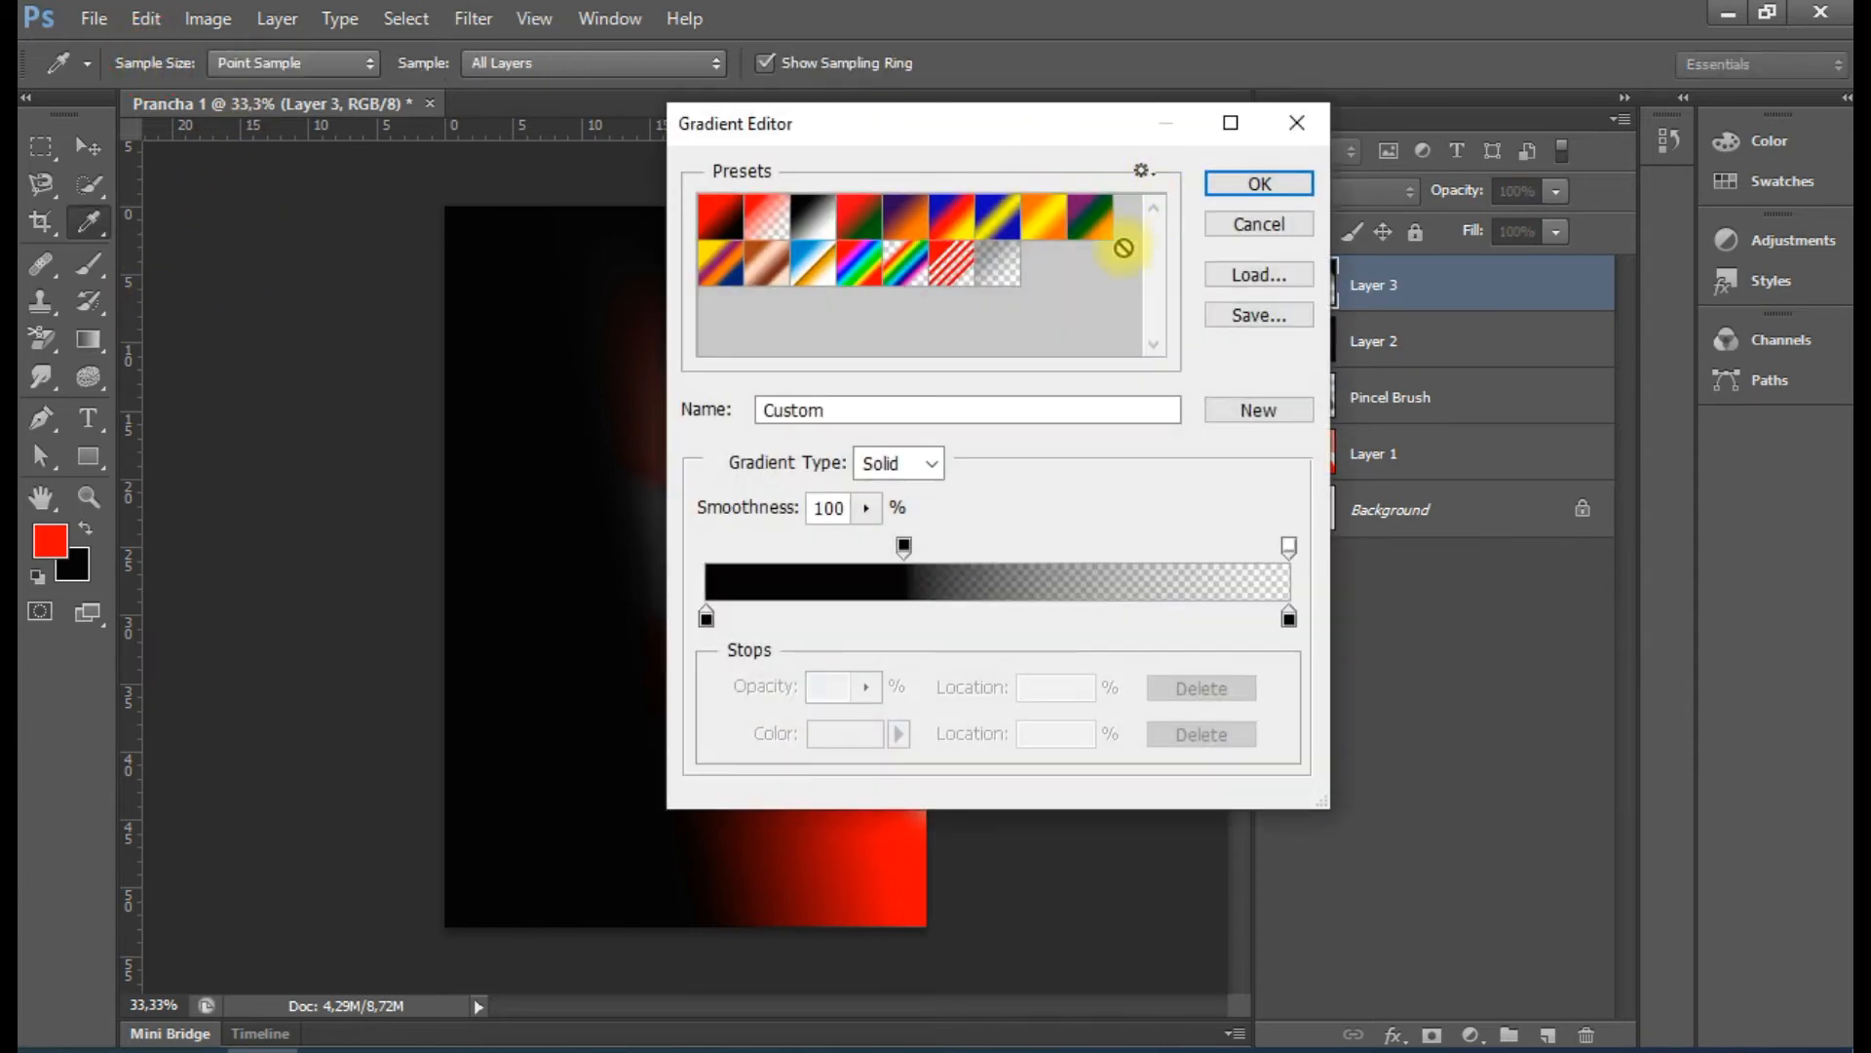
pyautogui.click(976, 206)
pyautogui.click(950, 216)
pyautogui.click(897, 222)
pyautogui.click(857, 218)
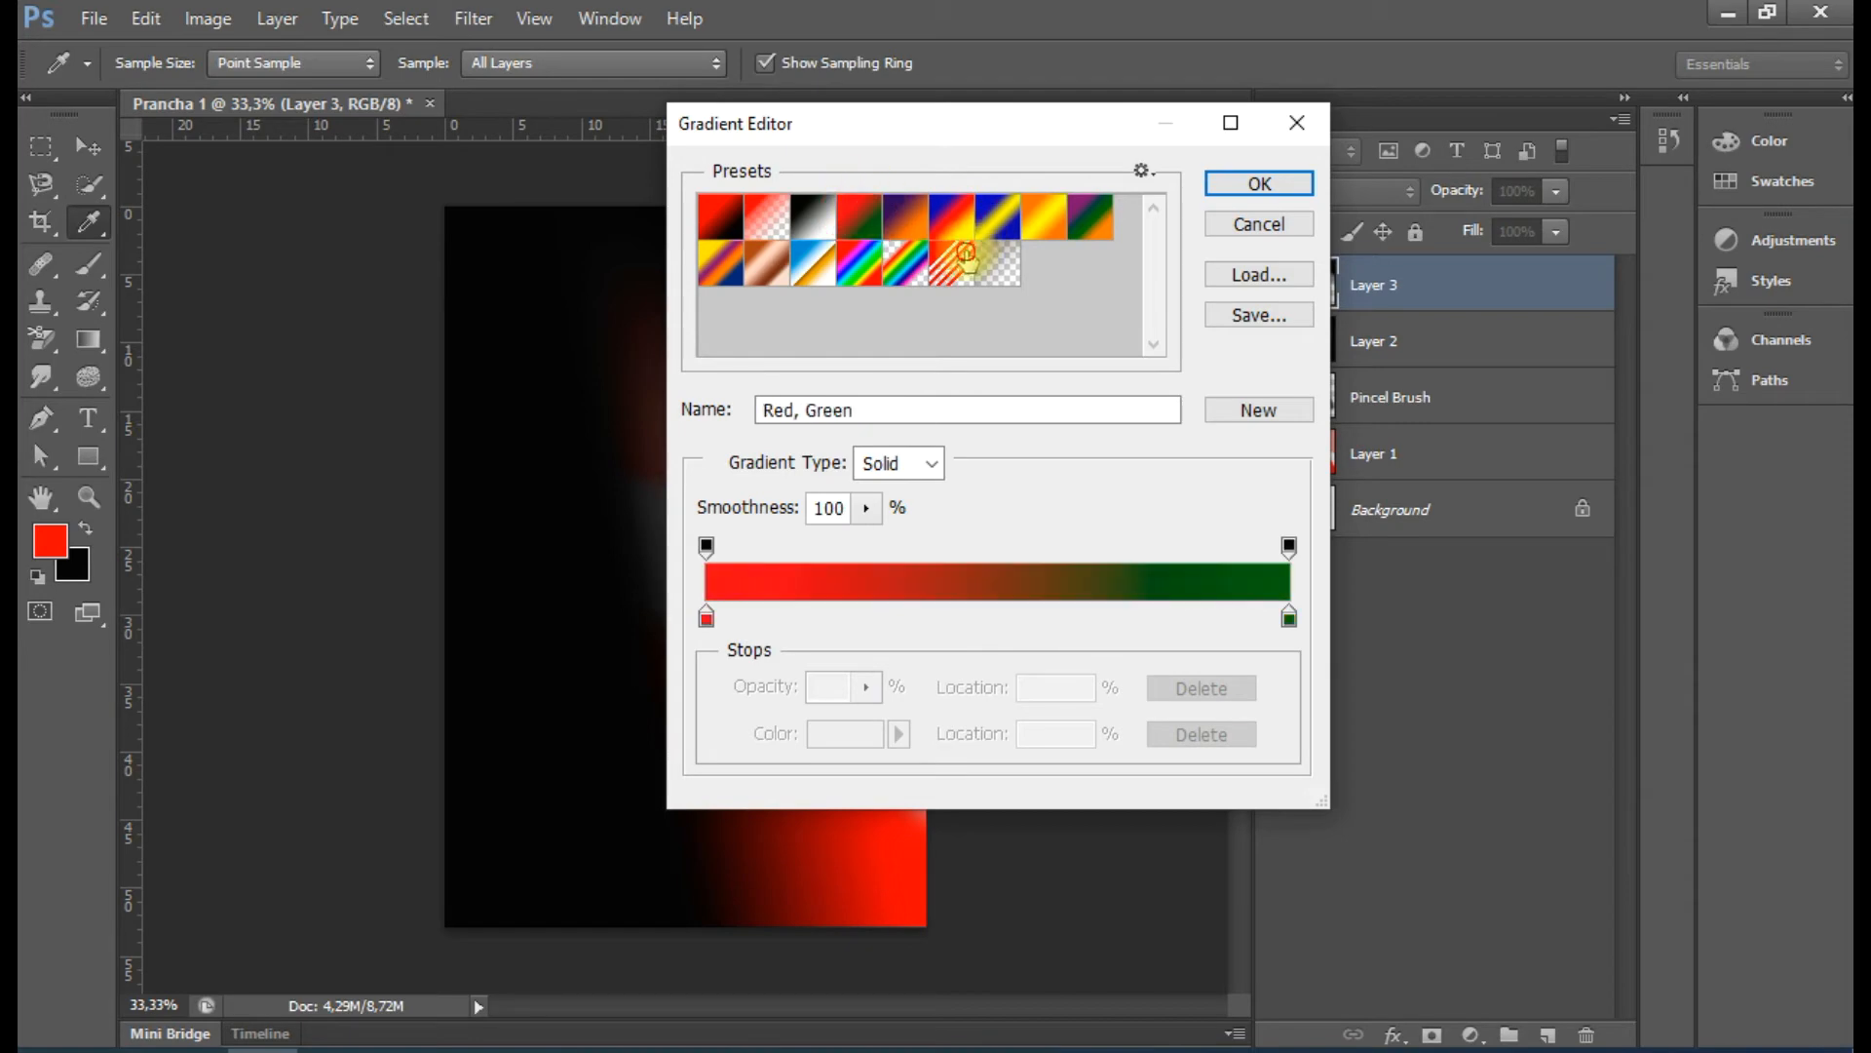
pyautogui.click(963, 266)
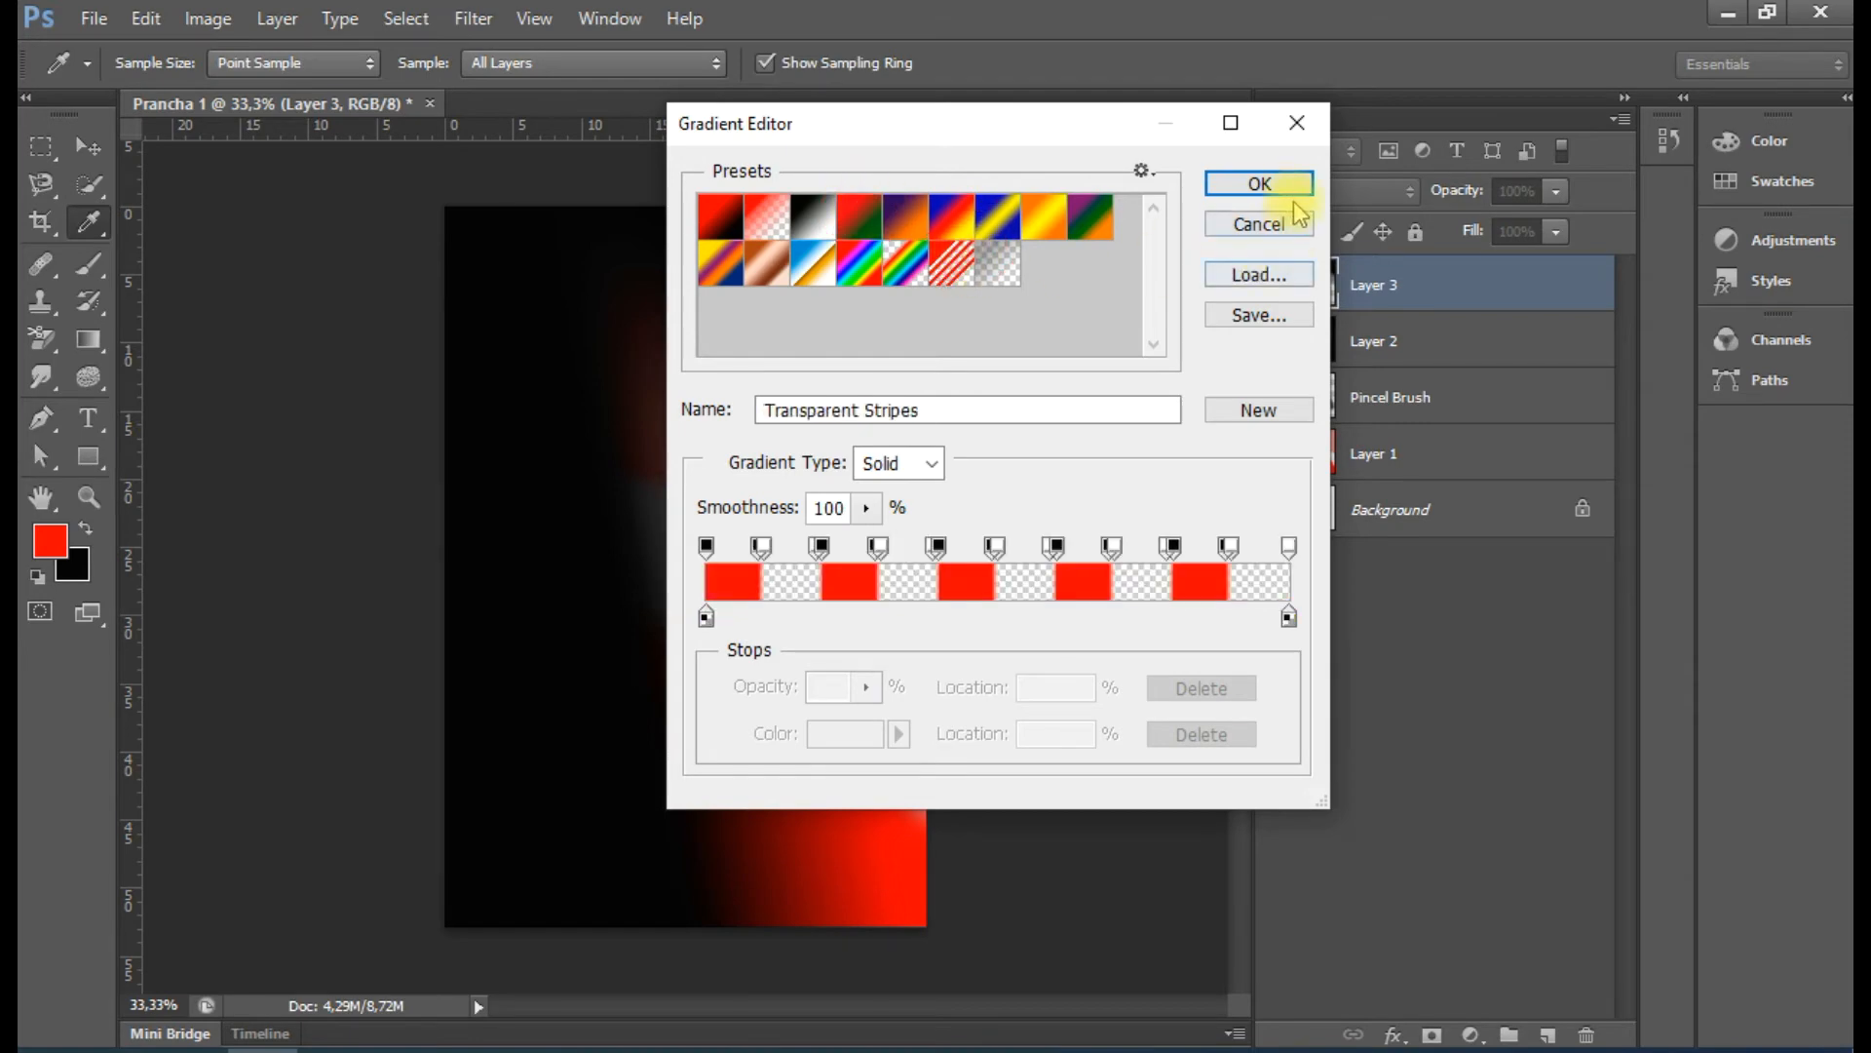
pyautogui.click(1262, 182)
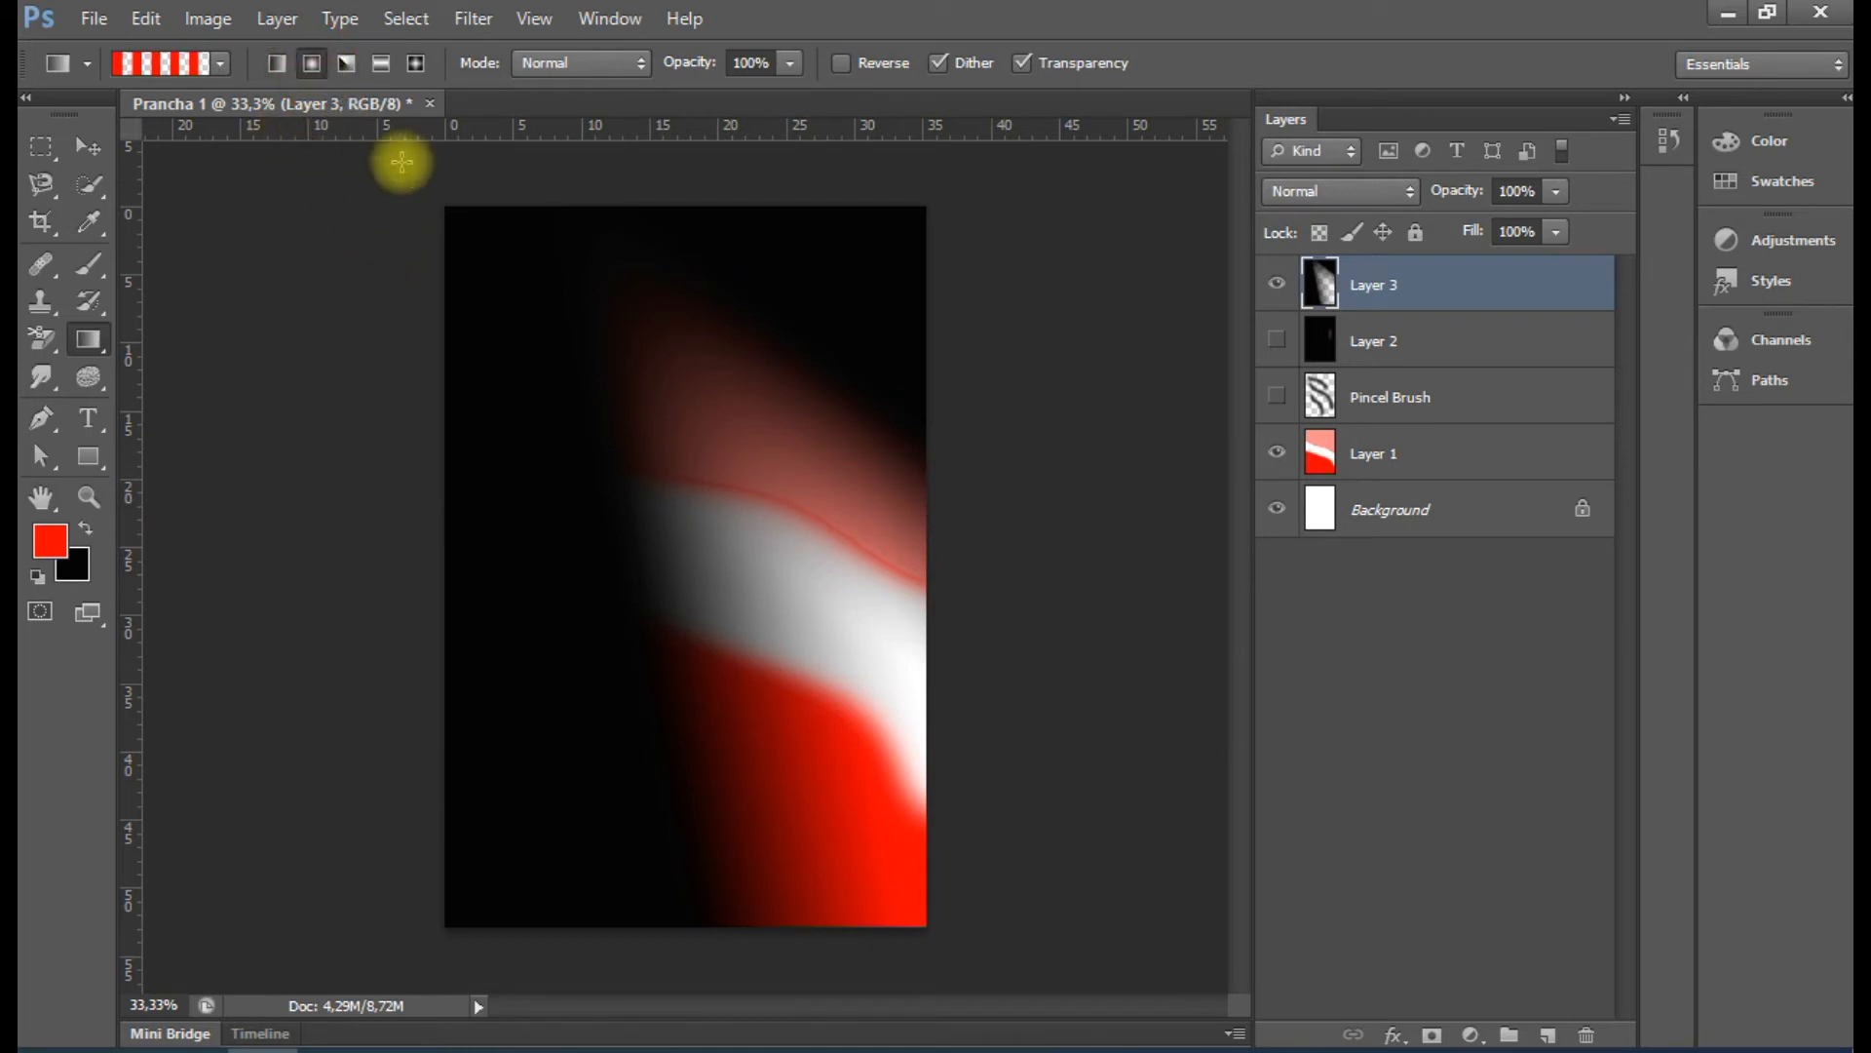
# Draw five overlapping radial gradients with red transparent stripes across Layer 3
pyautogui.moveTo(556, 326); pyautogui.dragTo(804, 499)
pyautogui.moveTo(563, 772); pyautogui.dragTo(824, 715)
pyautogui.moveTo(878, 472); pyautogui.dragTo(735, 570)
pyautogui.moveTo(890, 865); pyautogui.dragTo(726, 463)
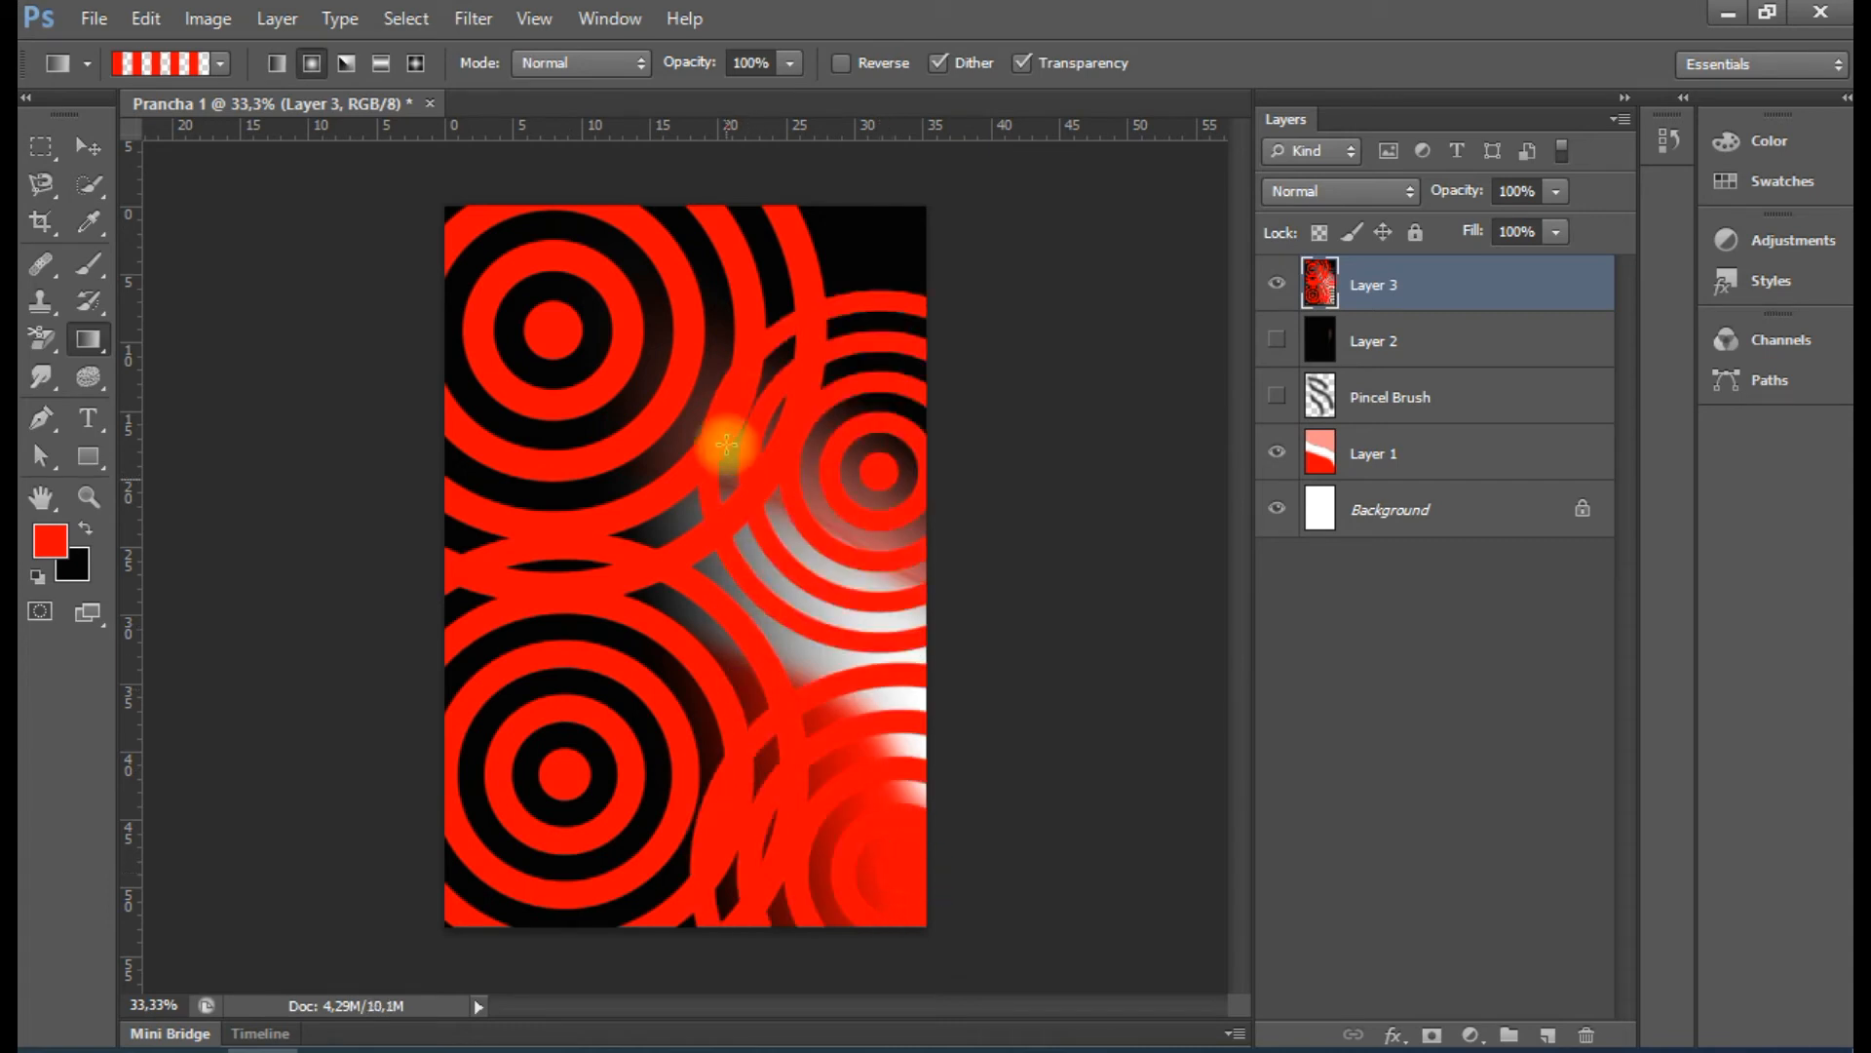
pyautogui.moveTo(883, 222); pyautogui.dragTo(722, 341)
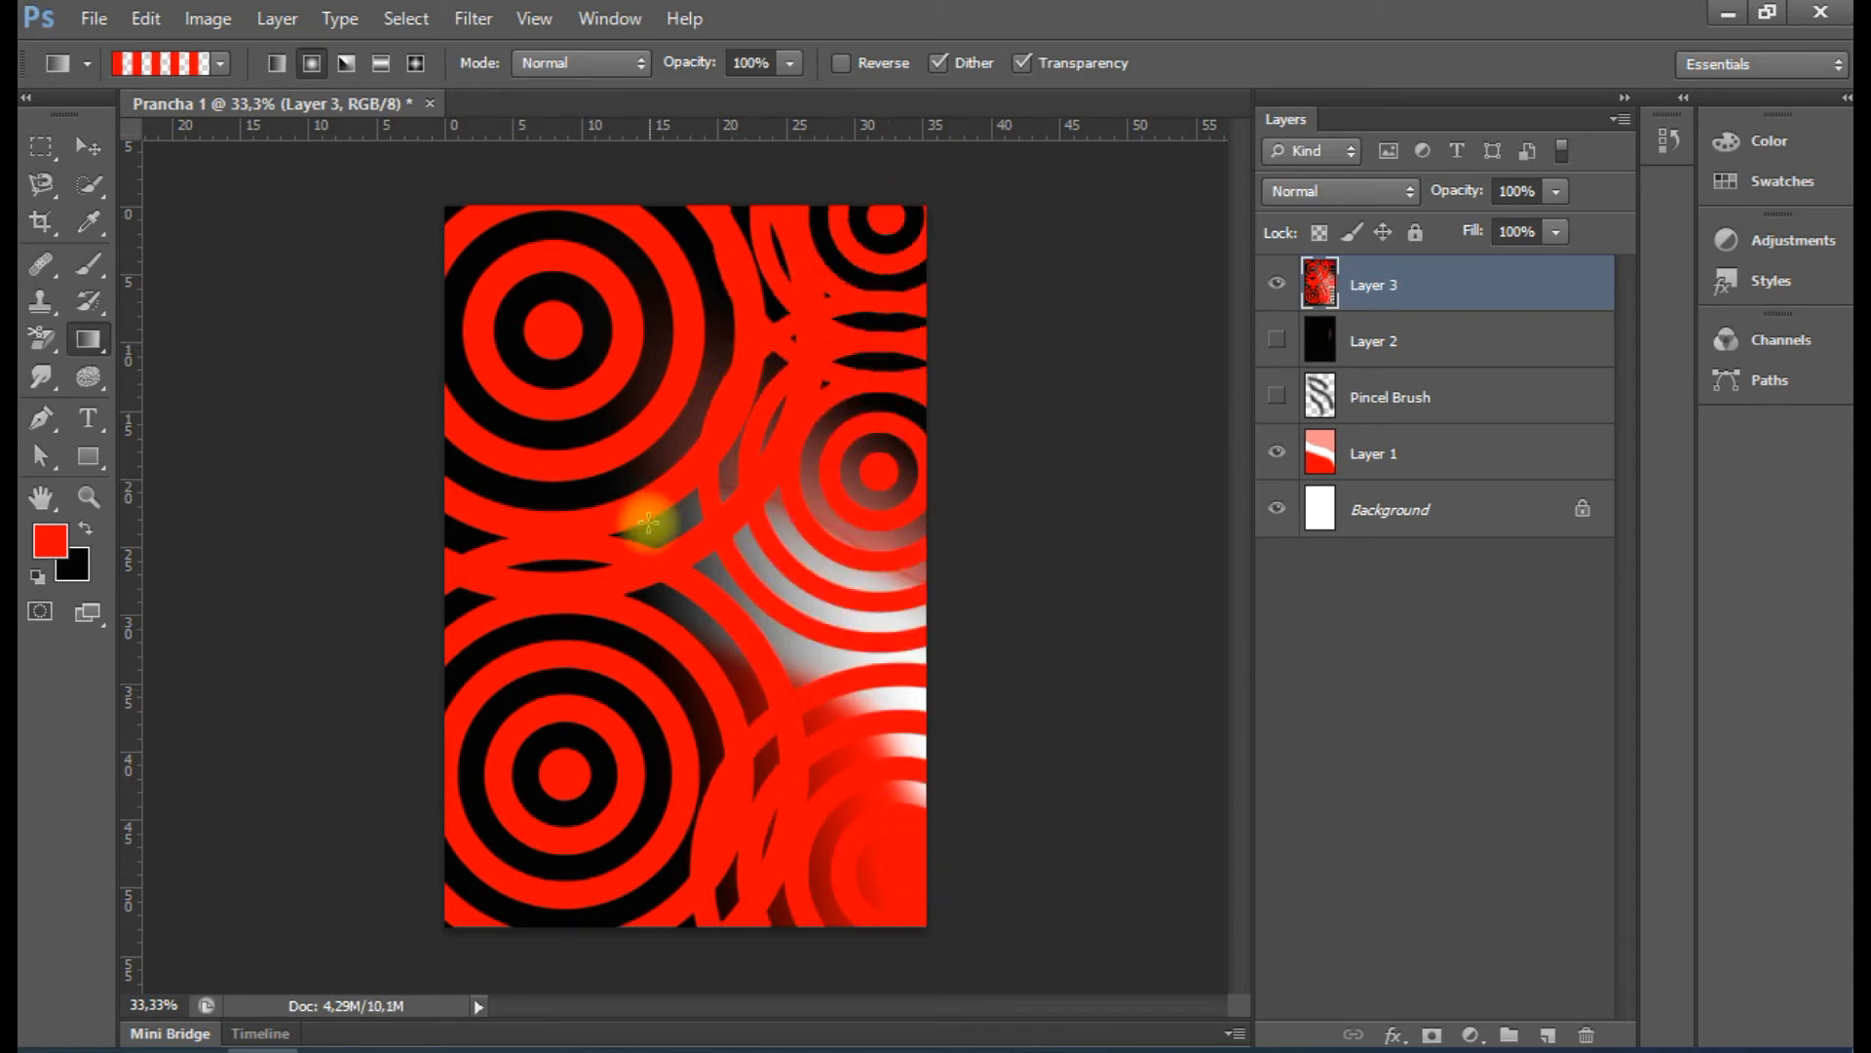
pyautogui.click(220, 63)
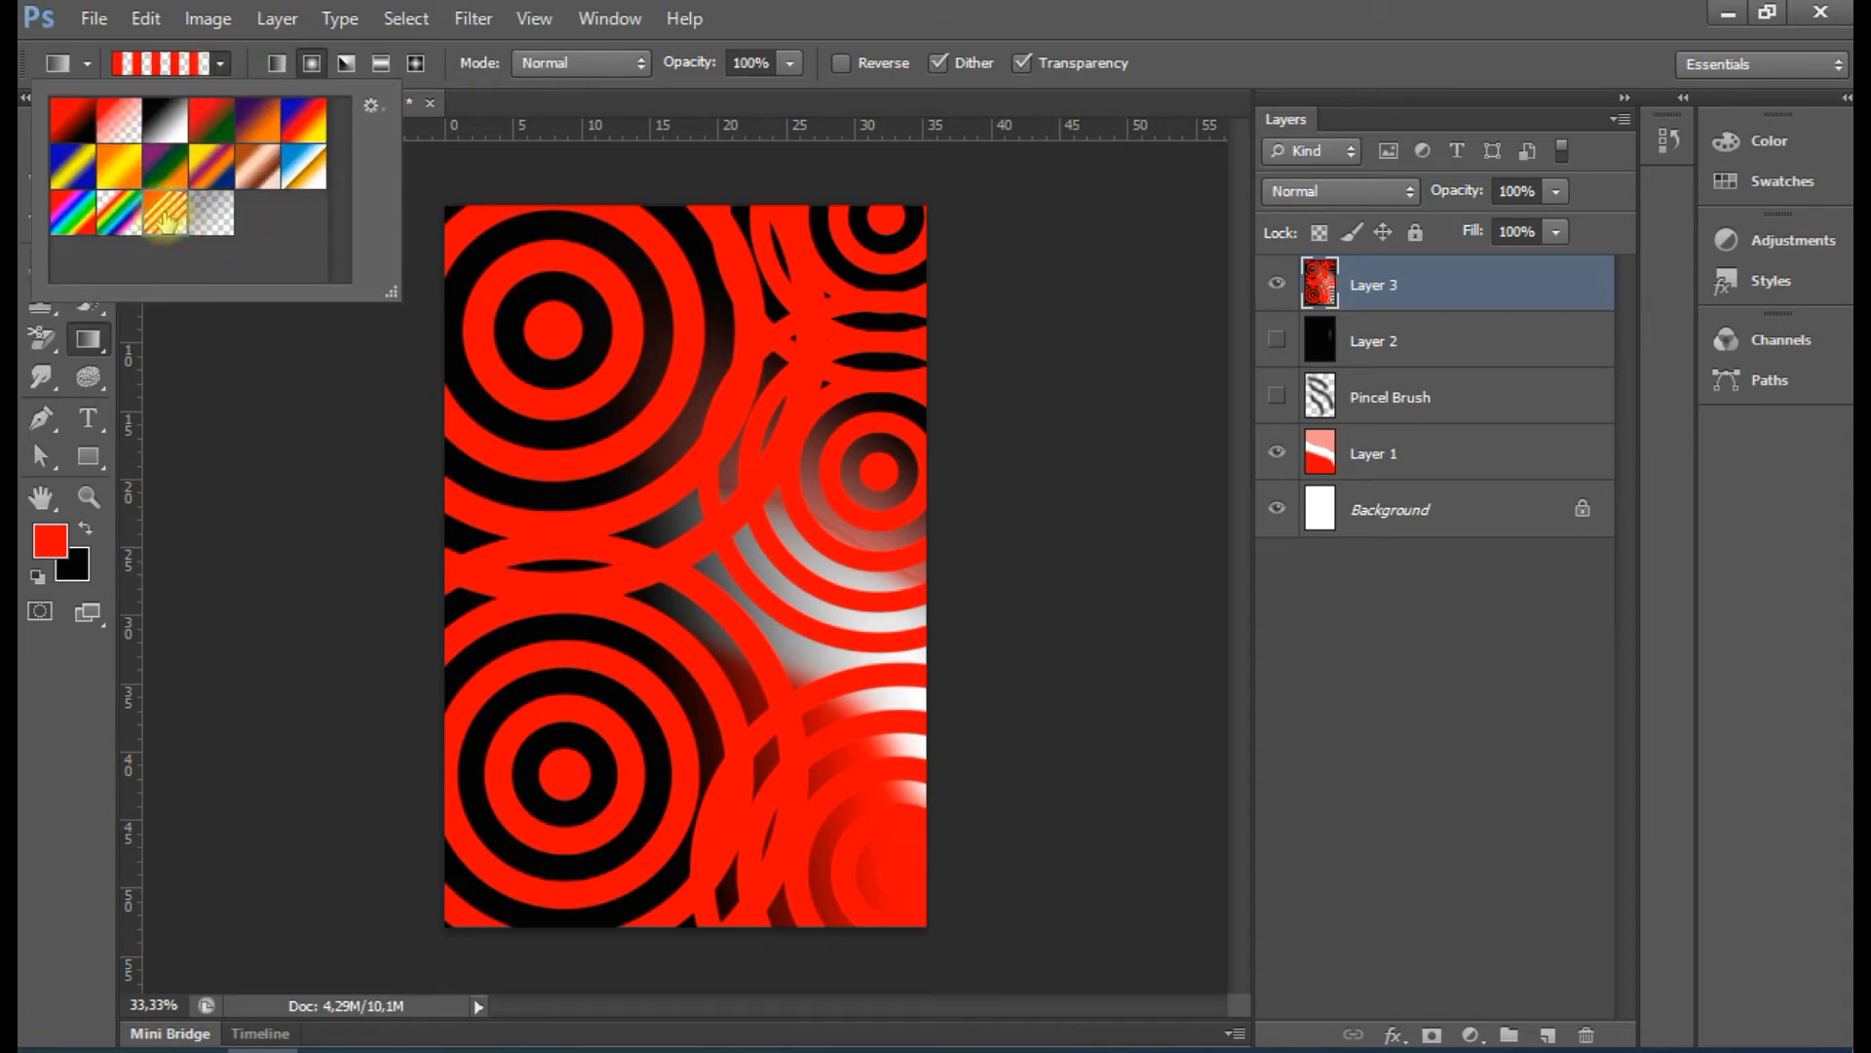
pyautogui.doubleClick(166, 223)
pyautogui.click(156, 62)
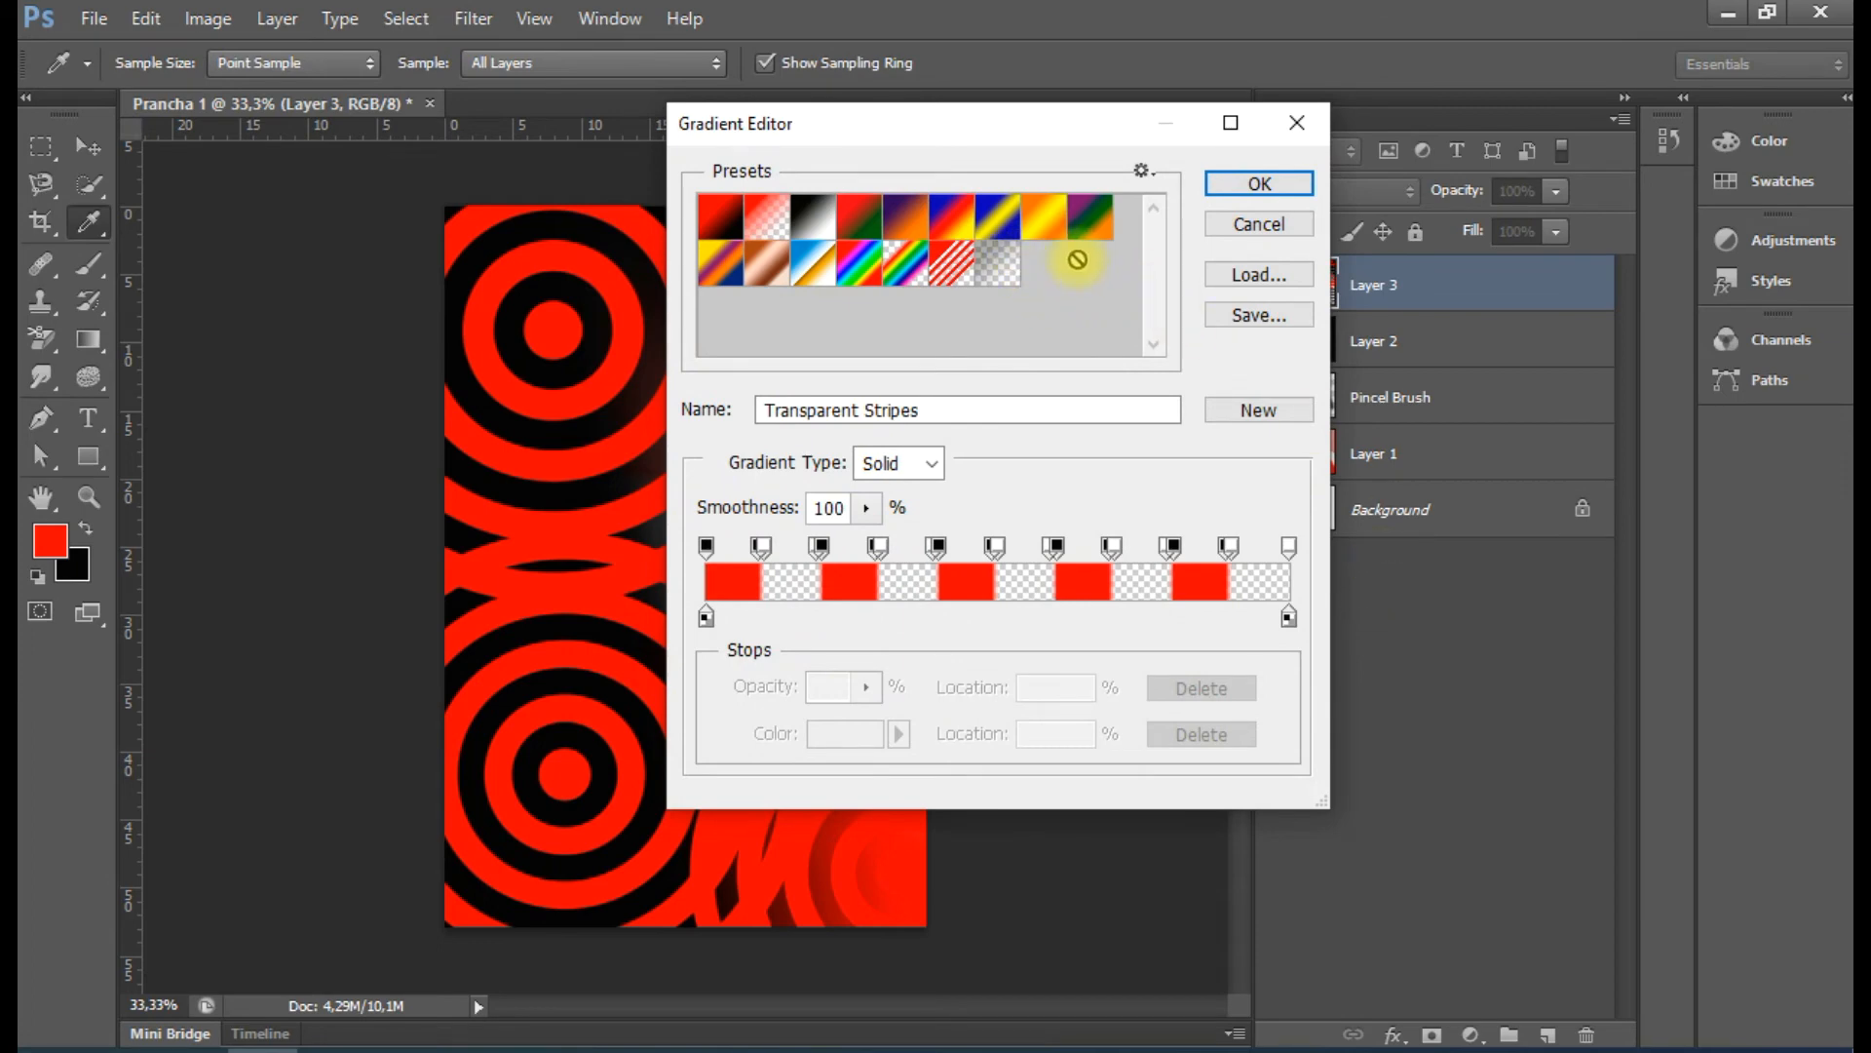
pyautogui.click(1296, 122)
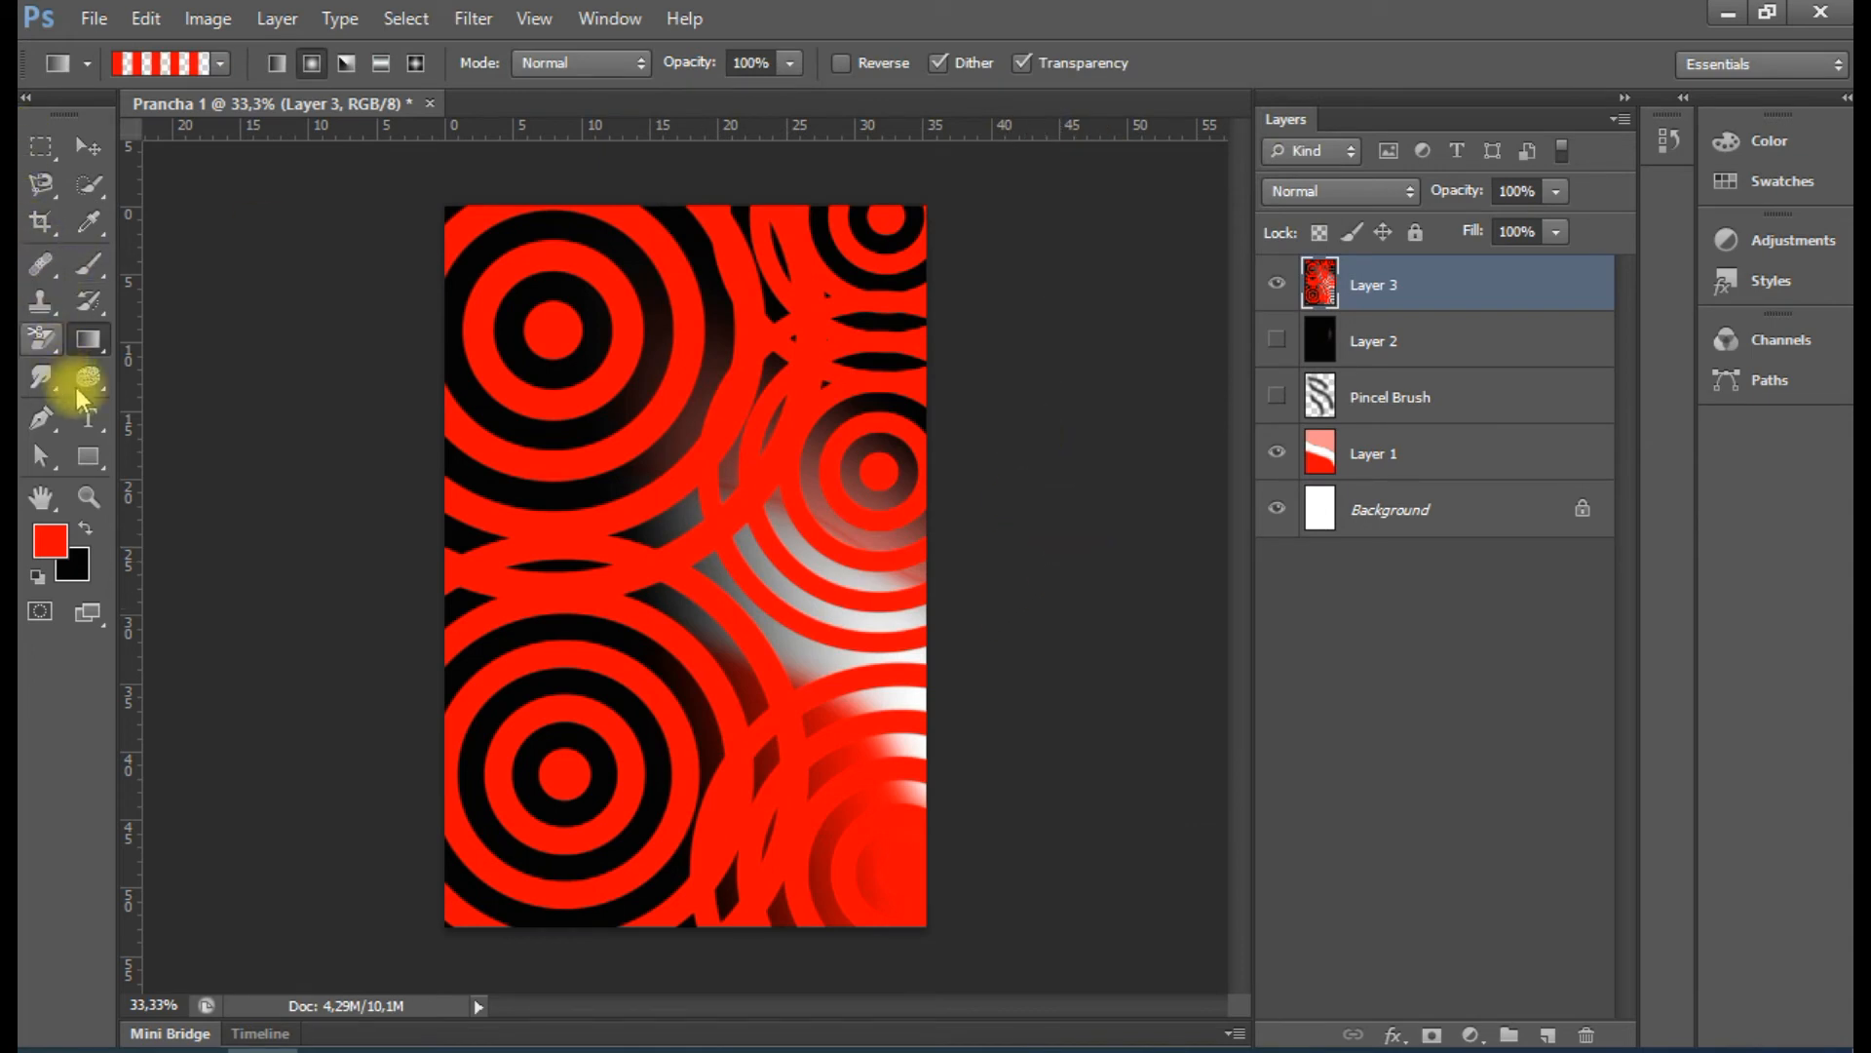
# Hide Layer 3 and Layer 1 so only the Background shows
pyautogui.click(1276, 286)
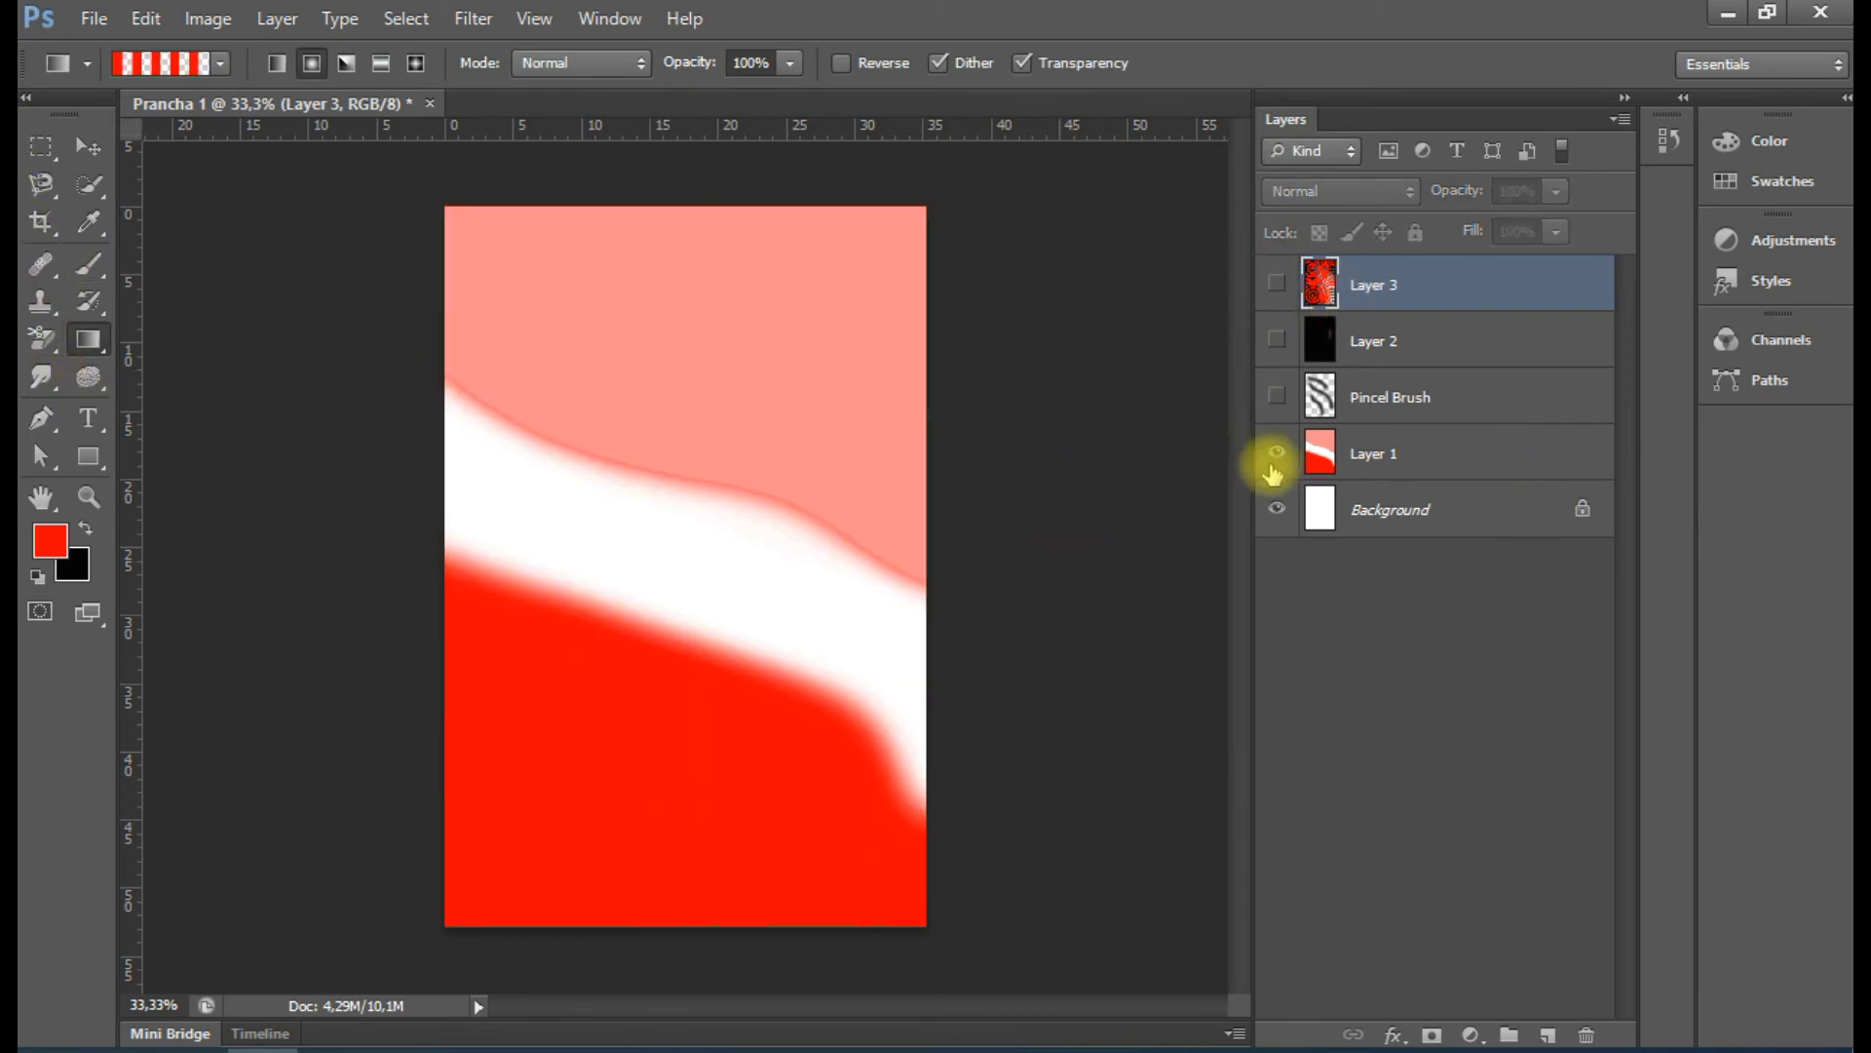
pyautogui.click(1276, 453)
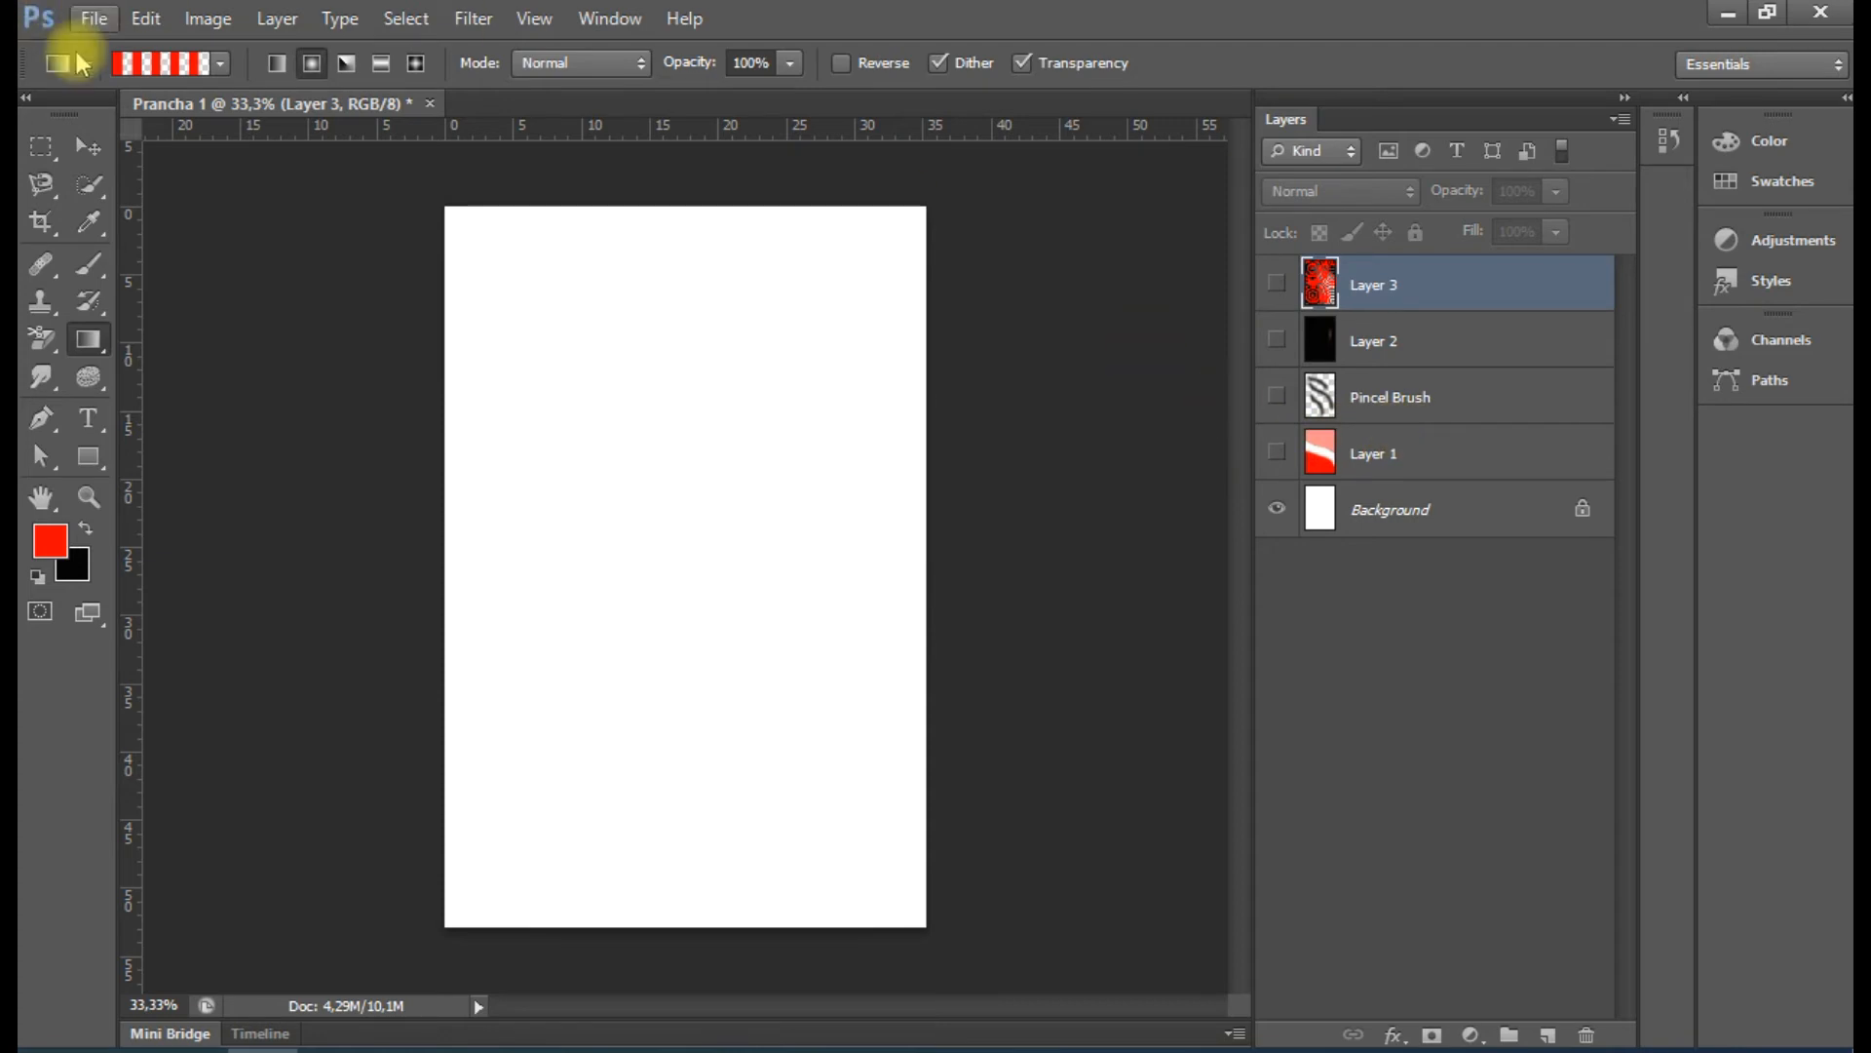
# Open the rose photo pexels-photo-736230.jpeg from the Nova pasta (2) folder, using its embedded colour profile
pyautogui.moveTo(192, 1050)
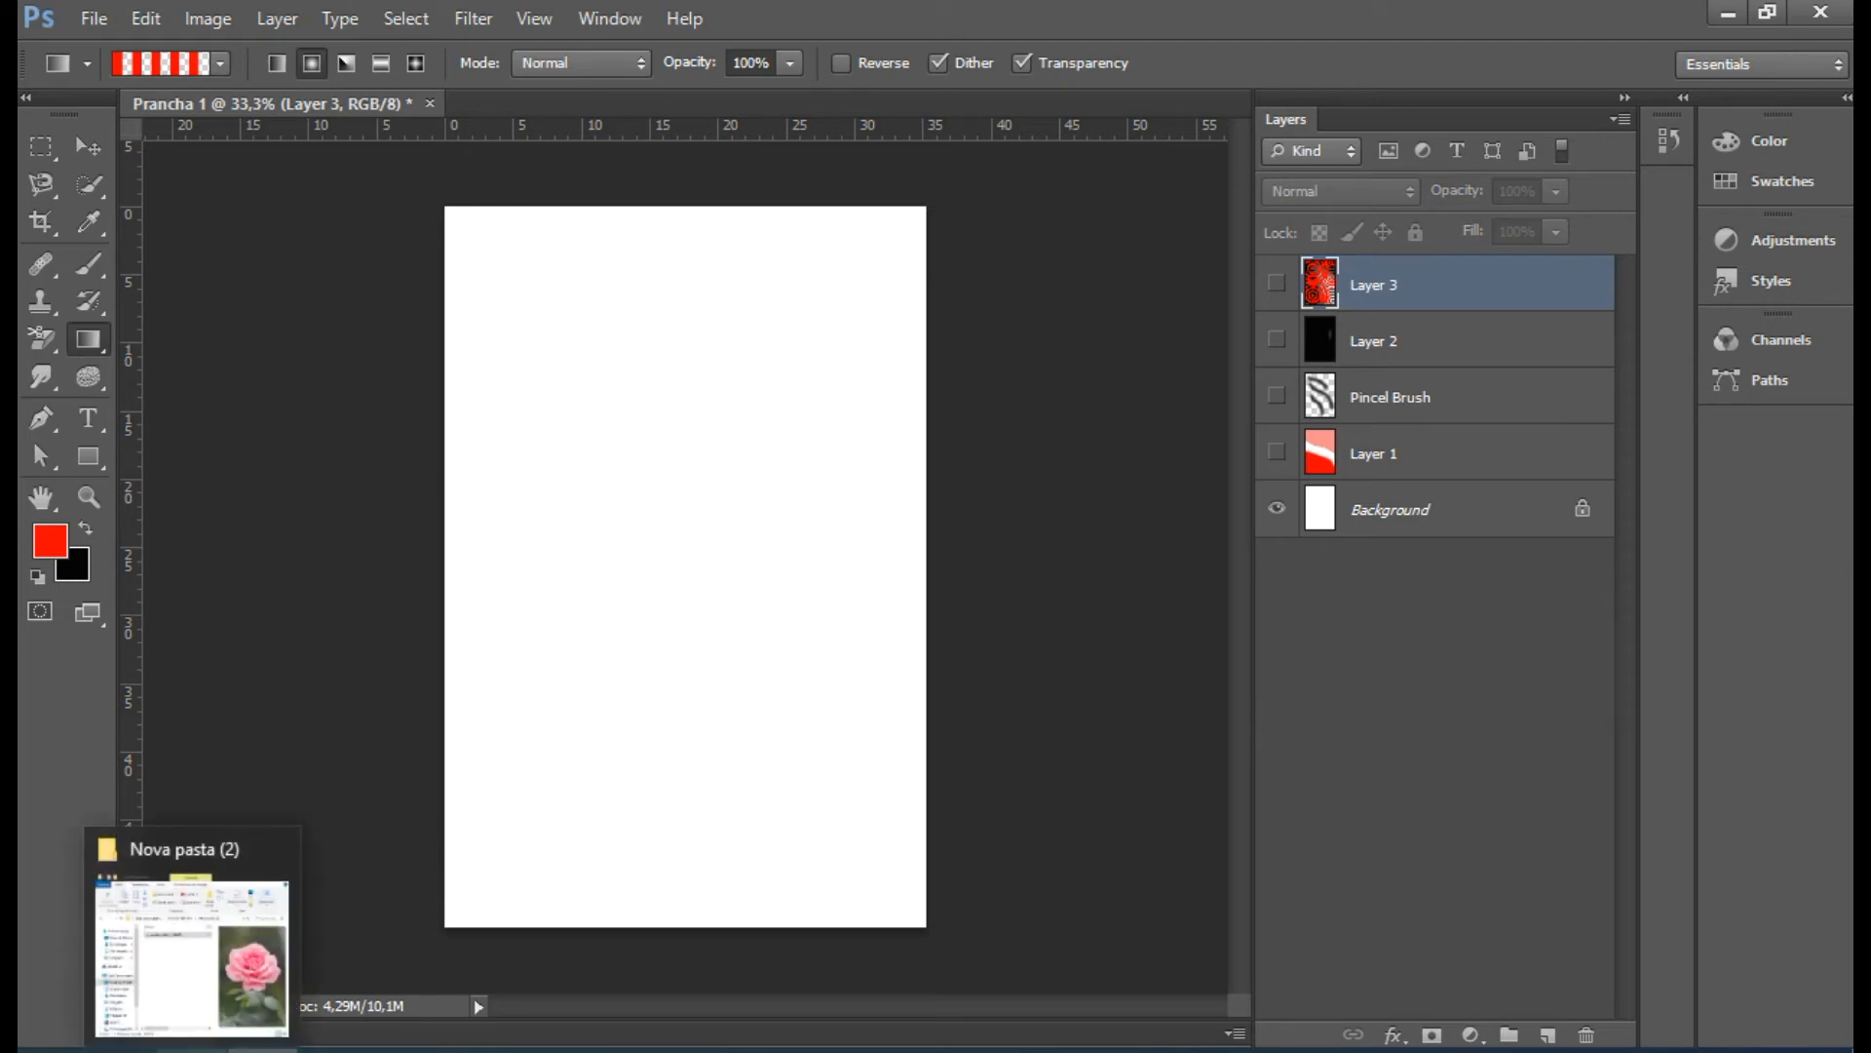
pyautogui.click(95, 22)
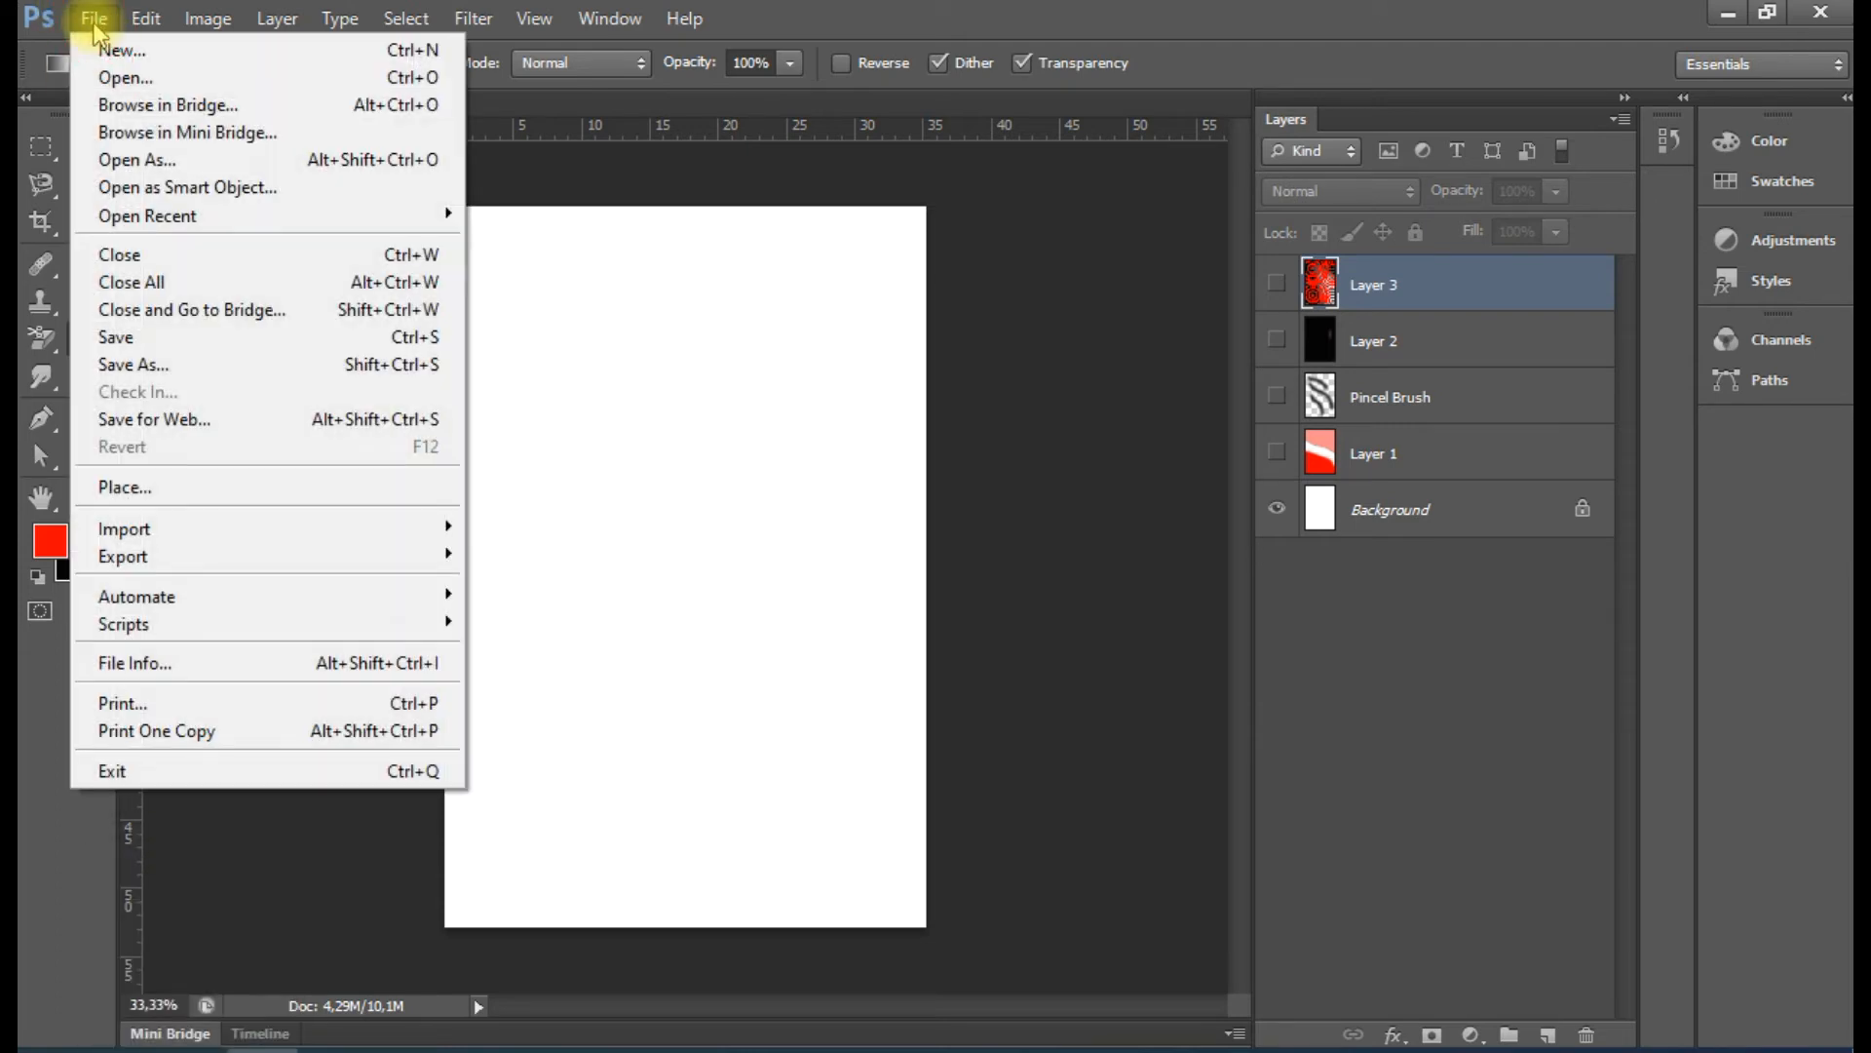
pyautogui.click(125, 77)
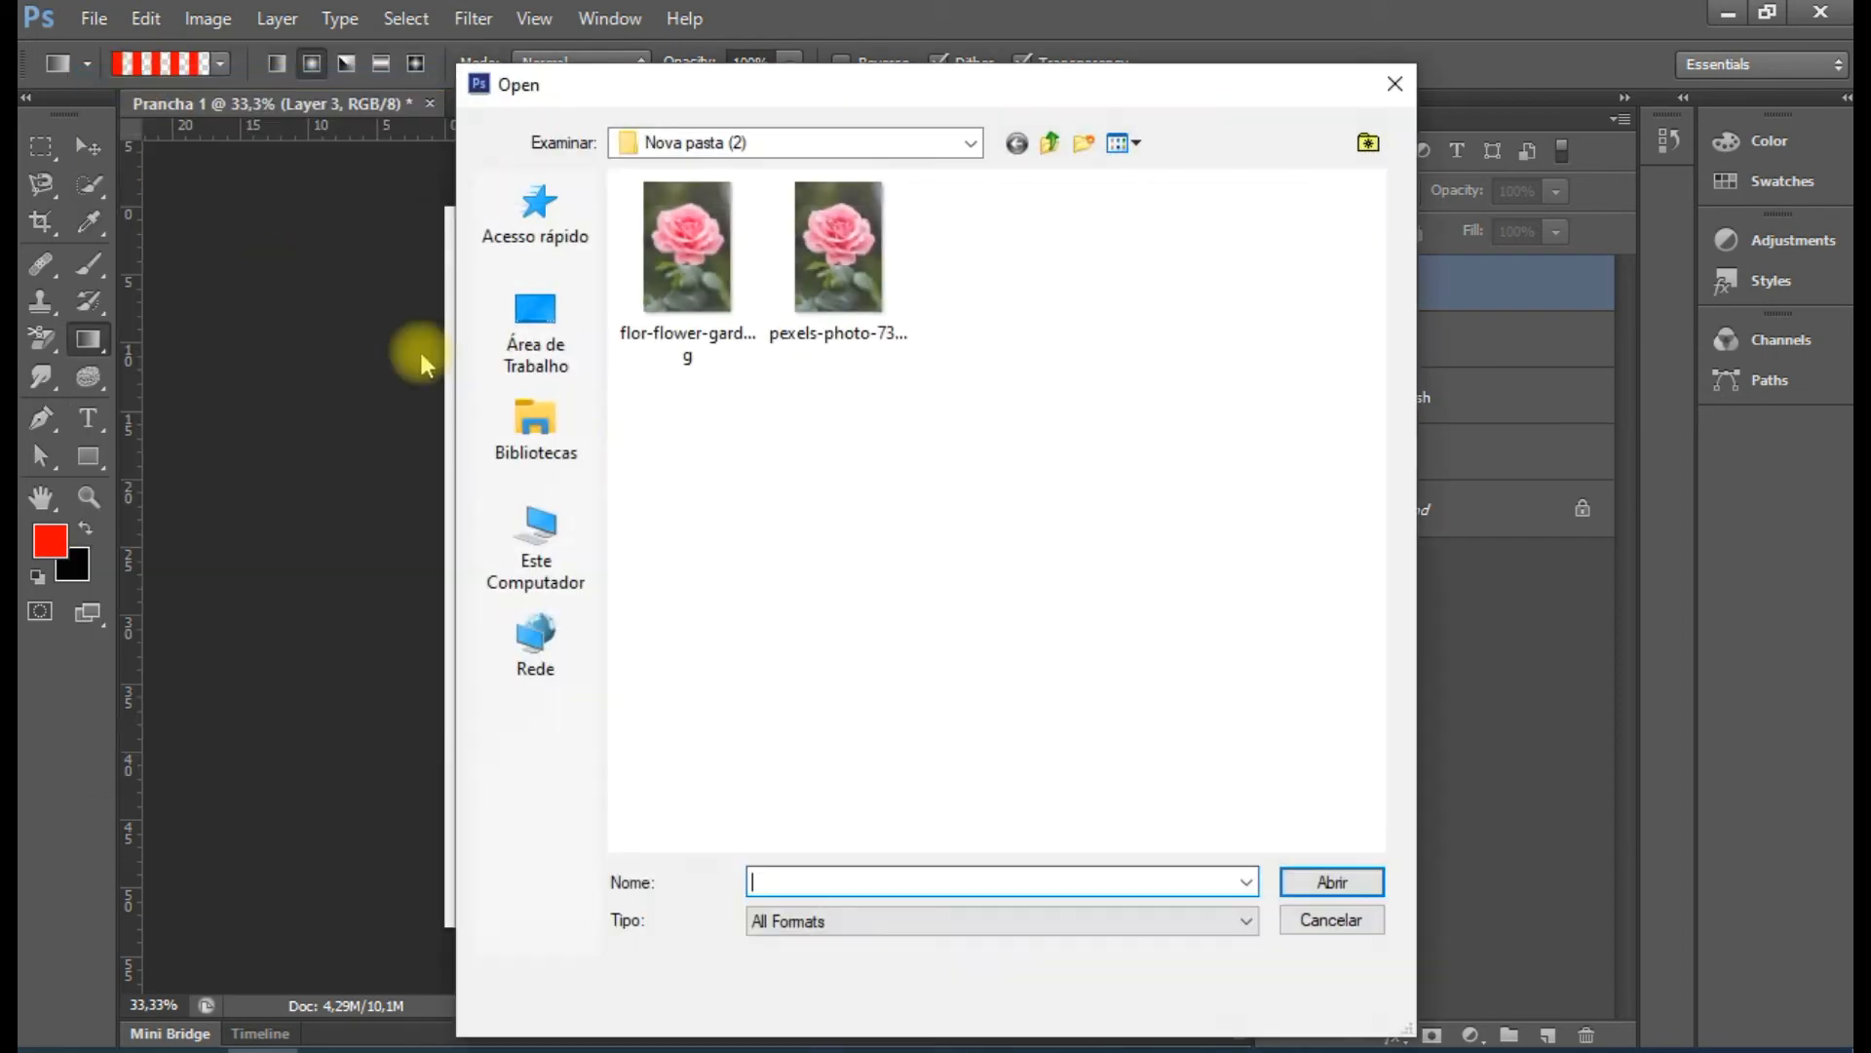
pyautogui.click(858, 244)
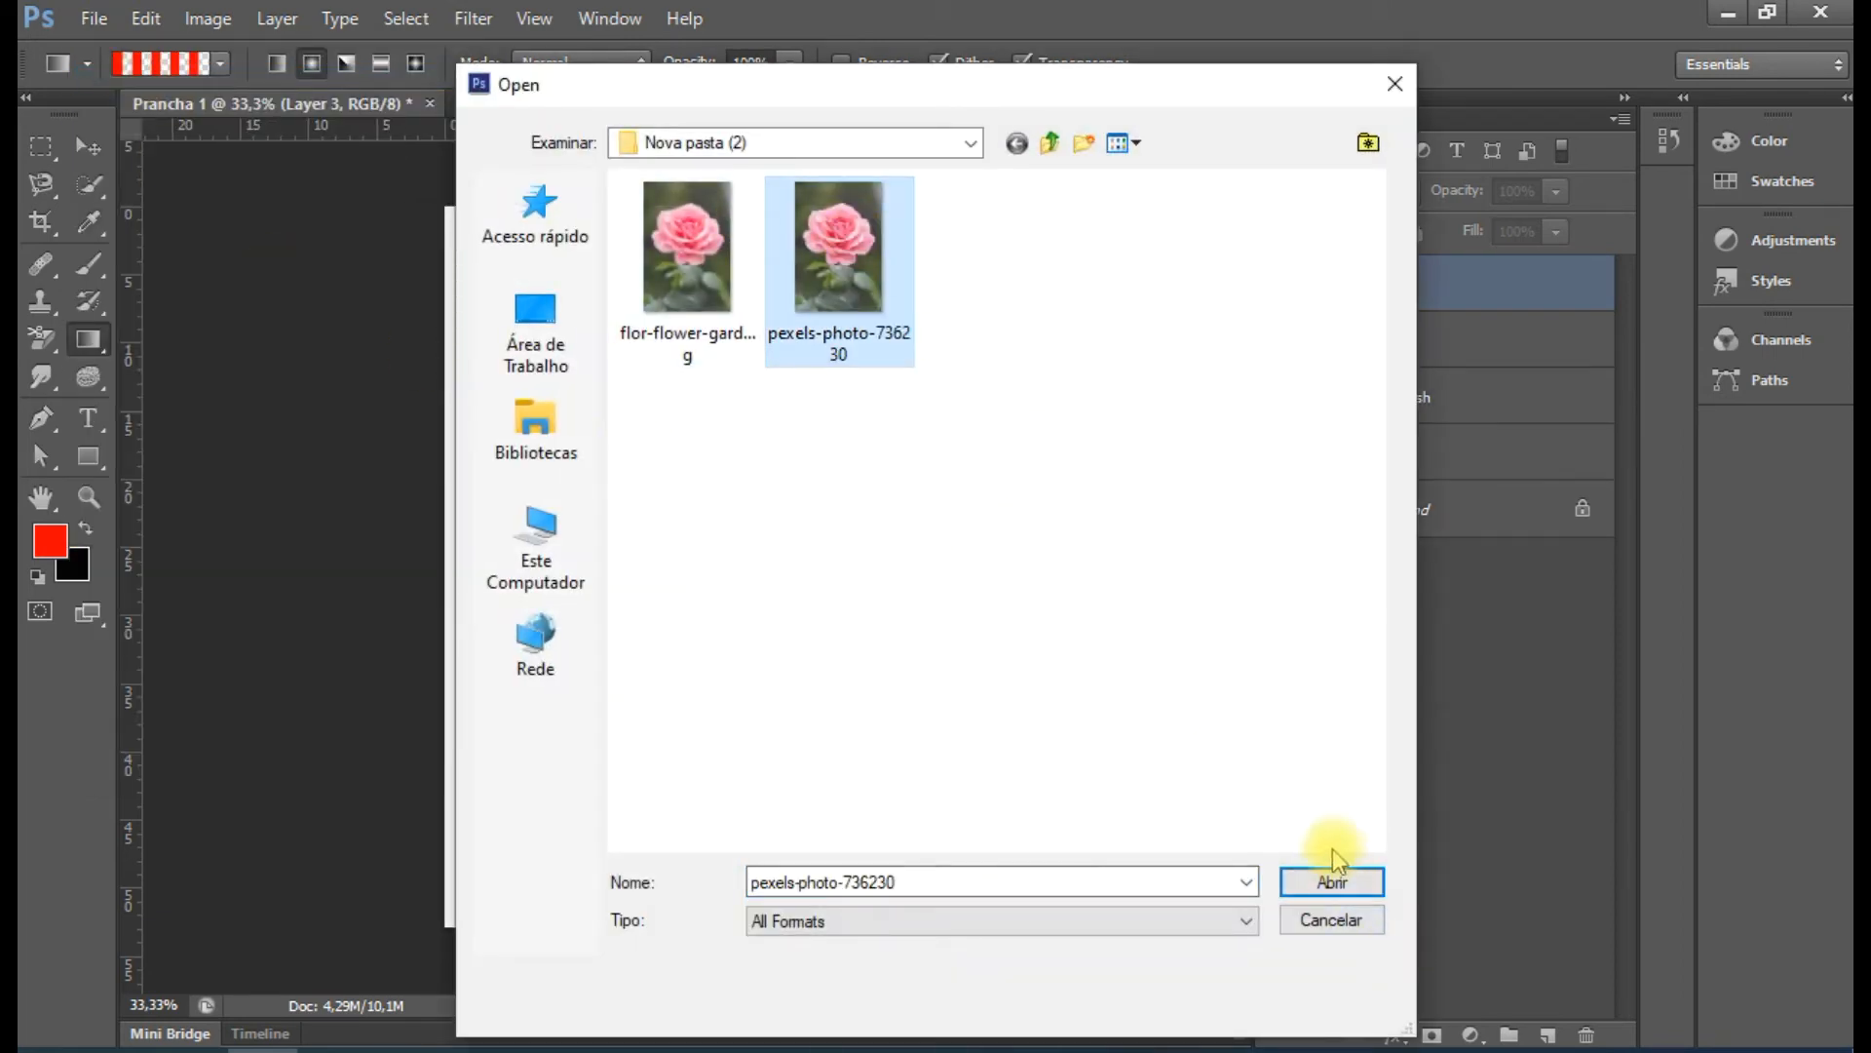
pyautogui.click(1336, 879)
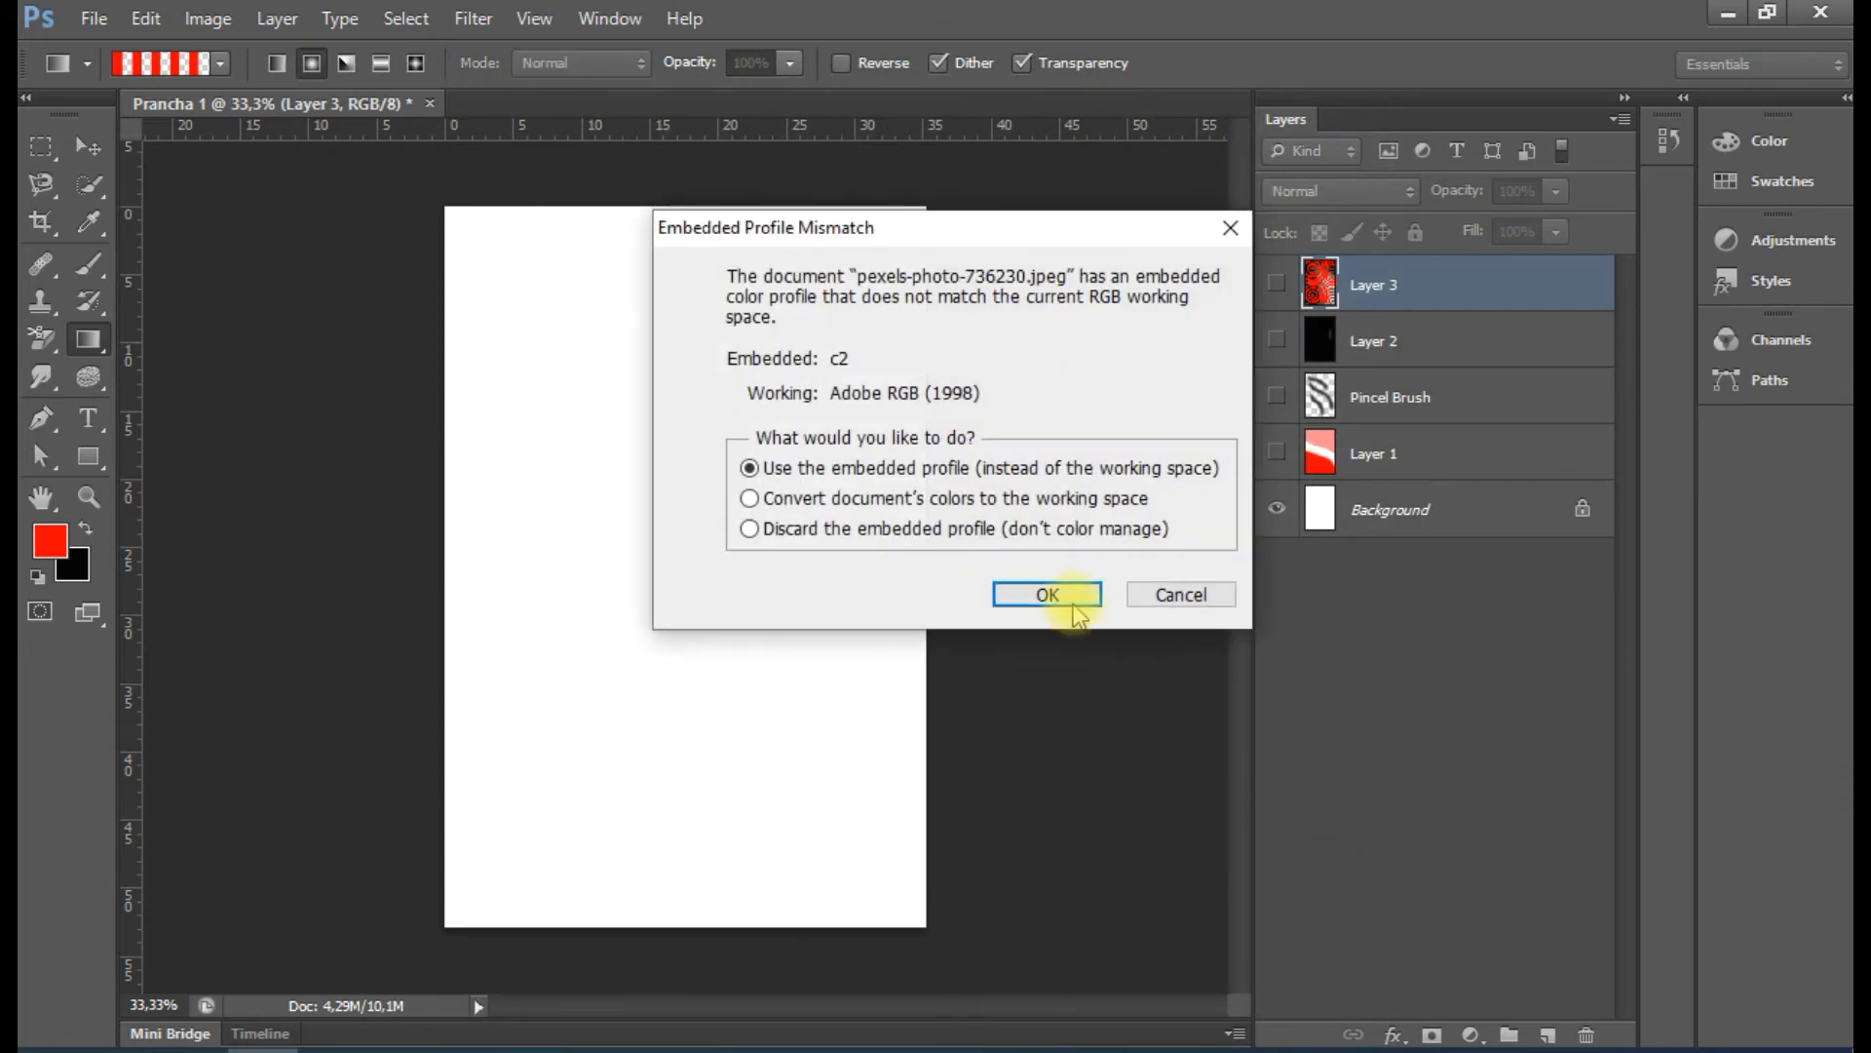
pyautogui.click(1072, 599)
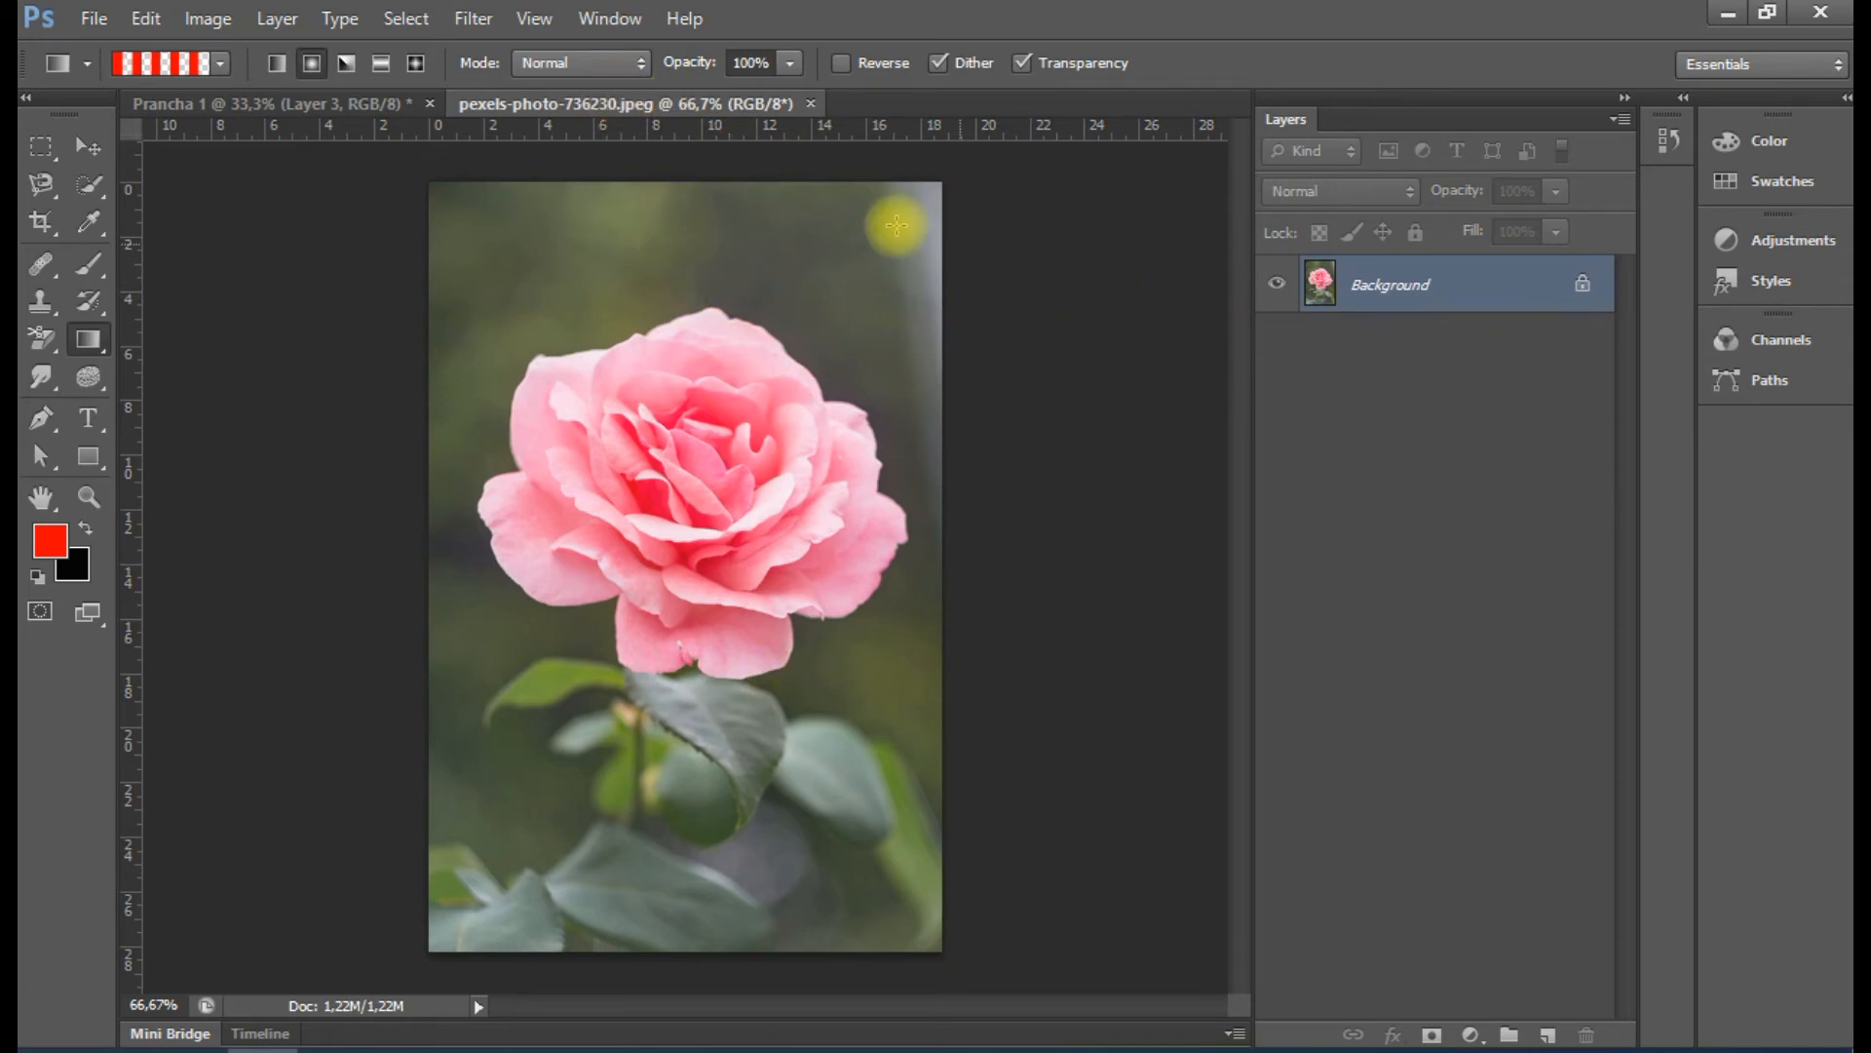
# Float the rose photo's window, copy its Background layer into Prancha 1 with colours converted, and minimize the photo window
pyautogui.moveTo(718, 102); pyautogui.dragTo(822, 217)
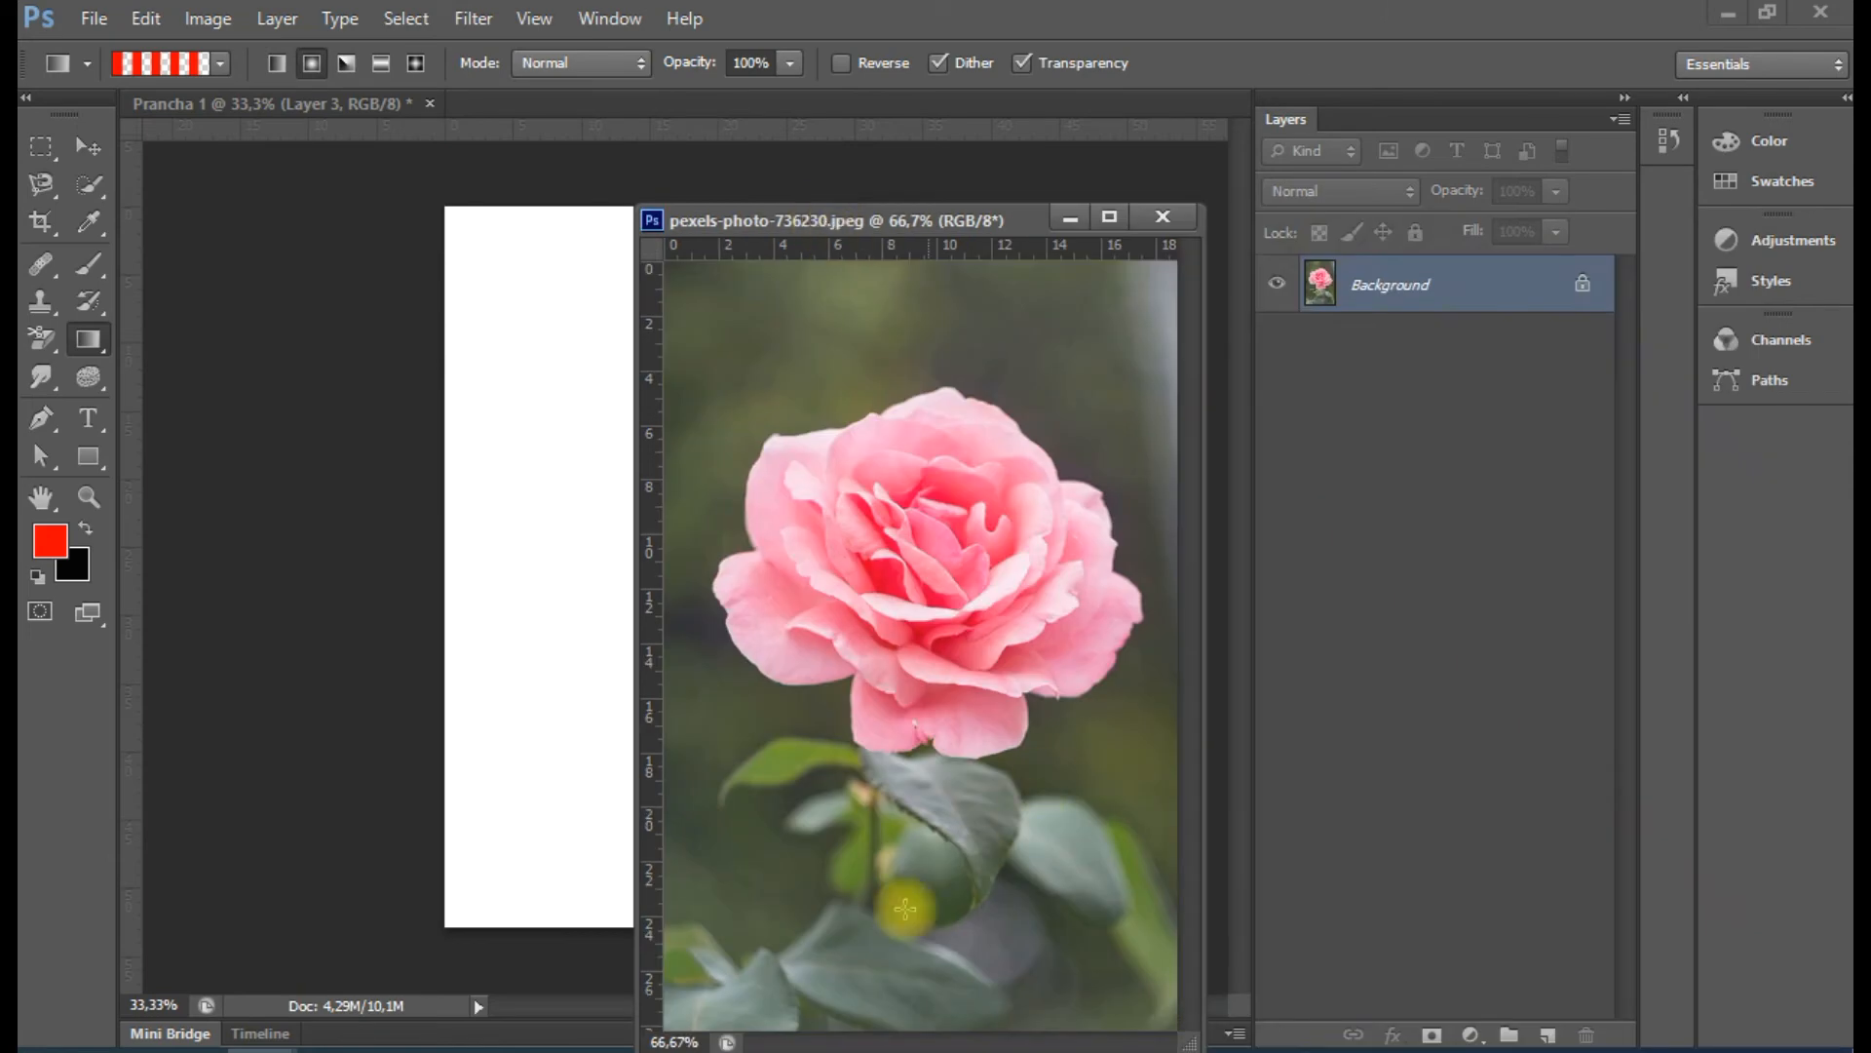
pyautogui.click(87, 146)
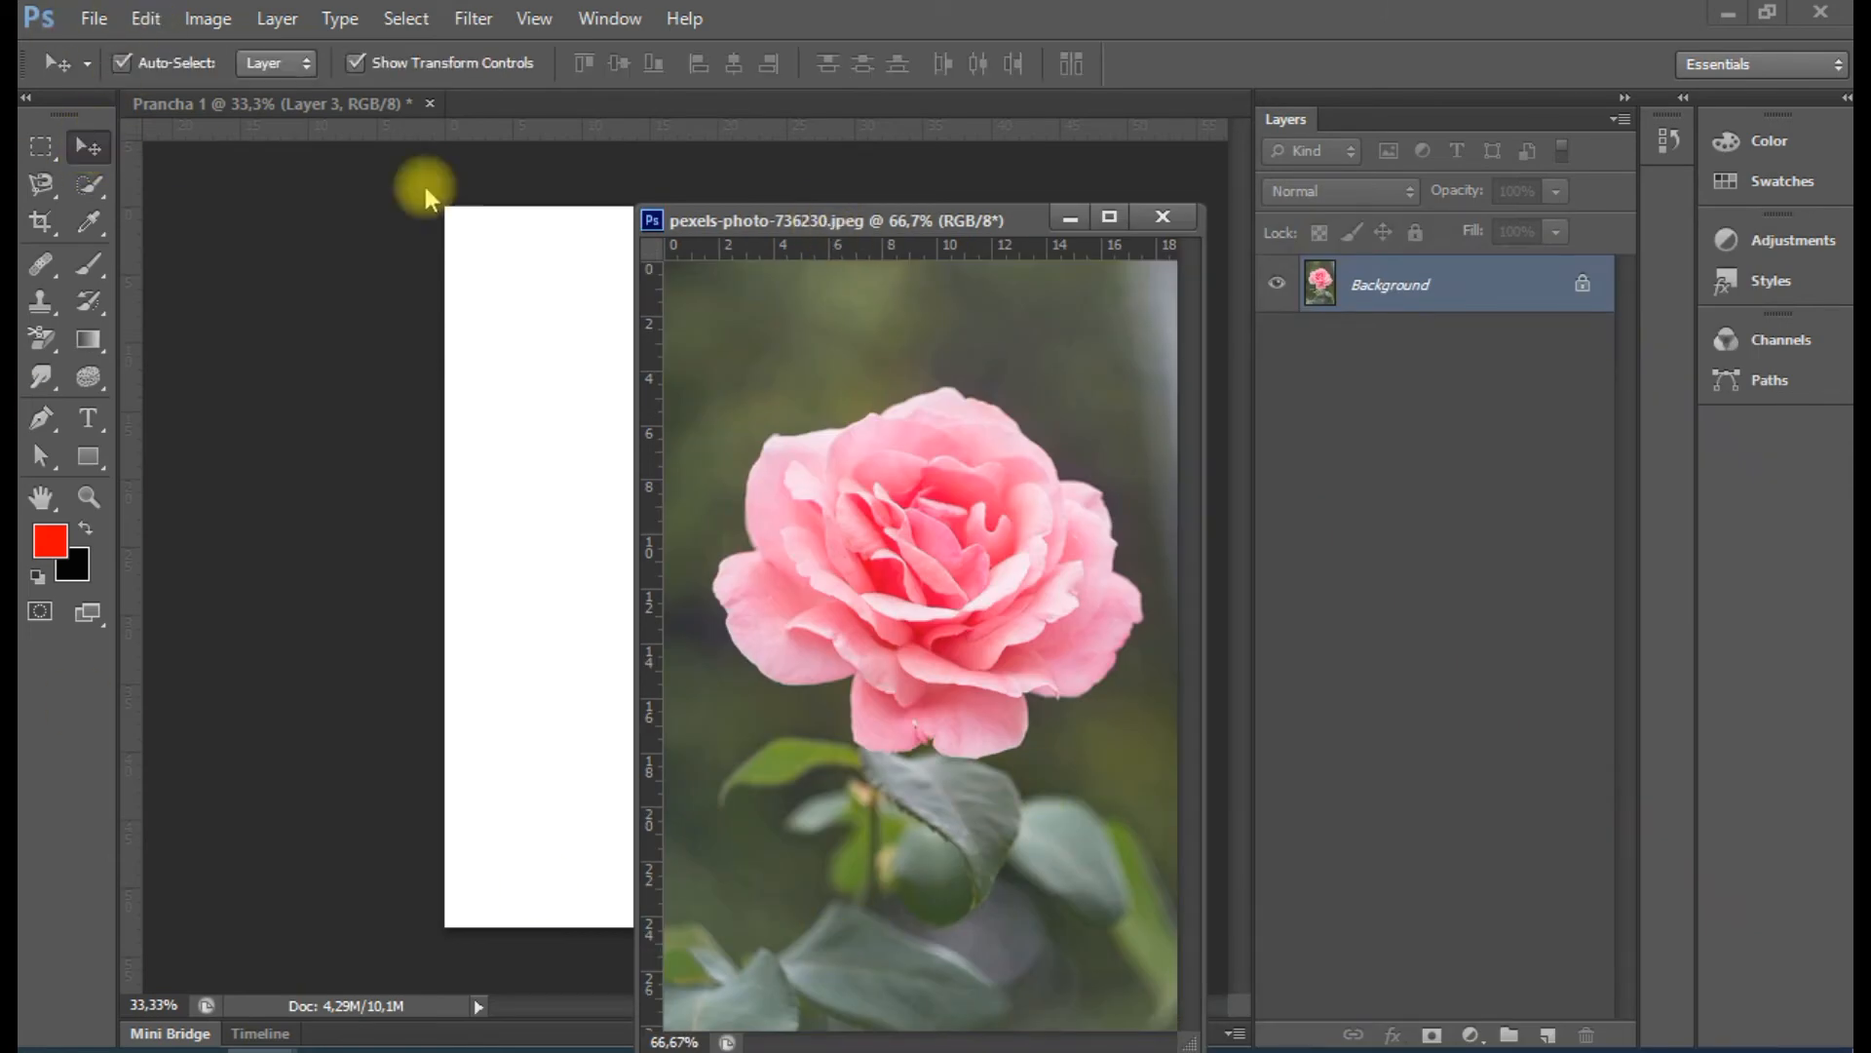
pyautogui.moveTo(1432, 294); pyautogui.dragTo(476, 338)
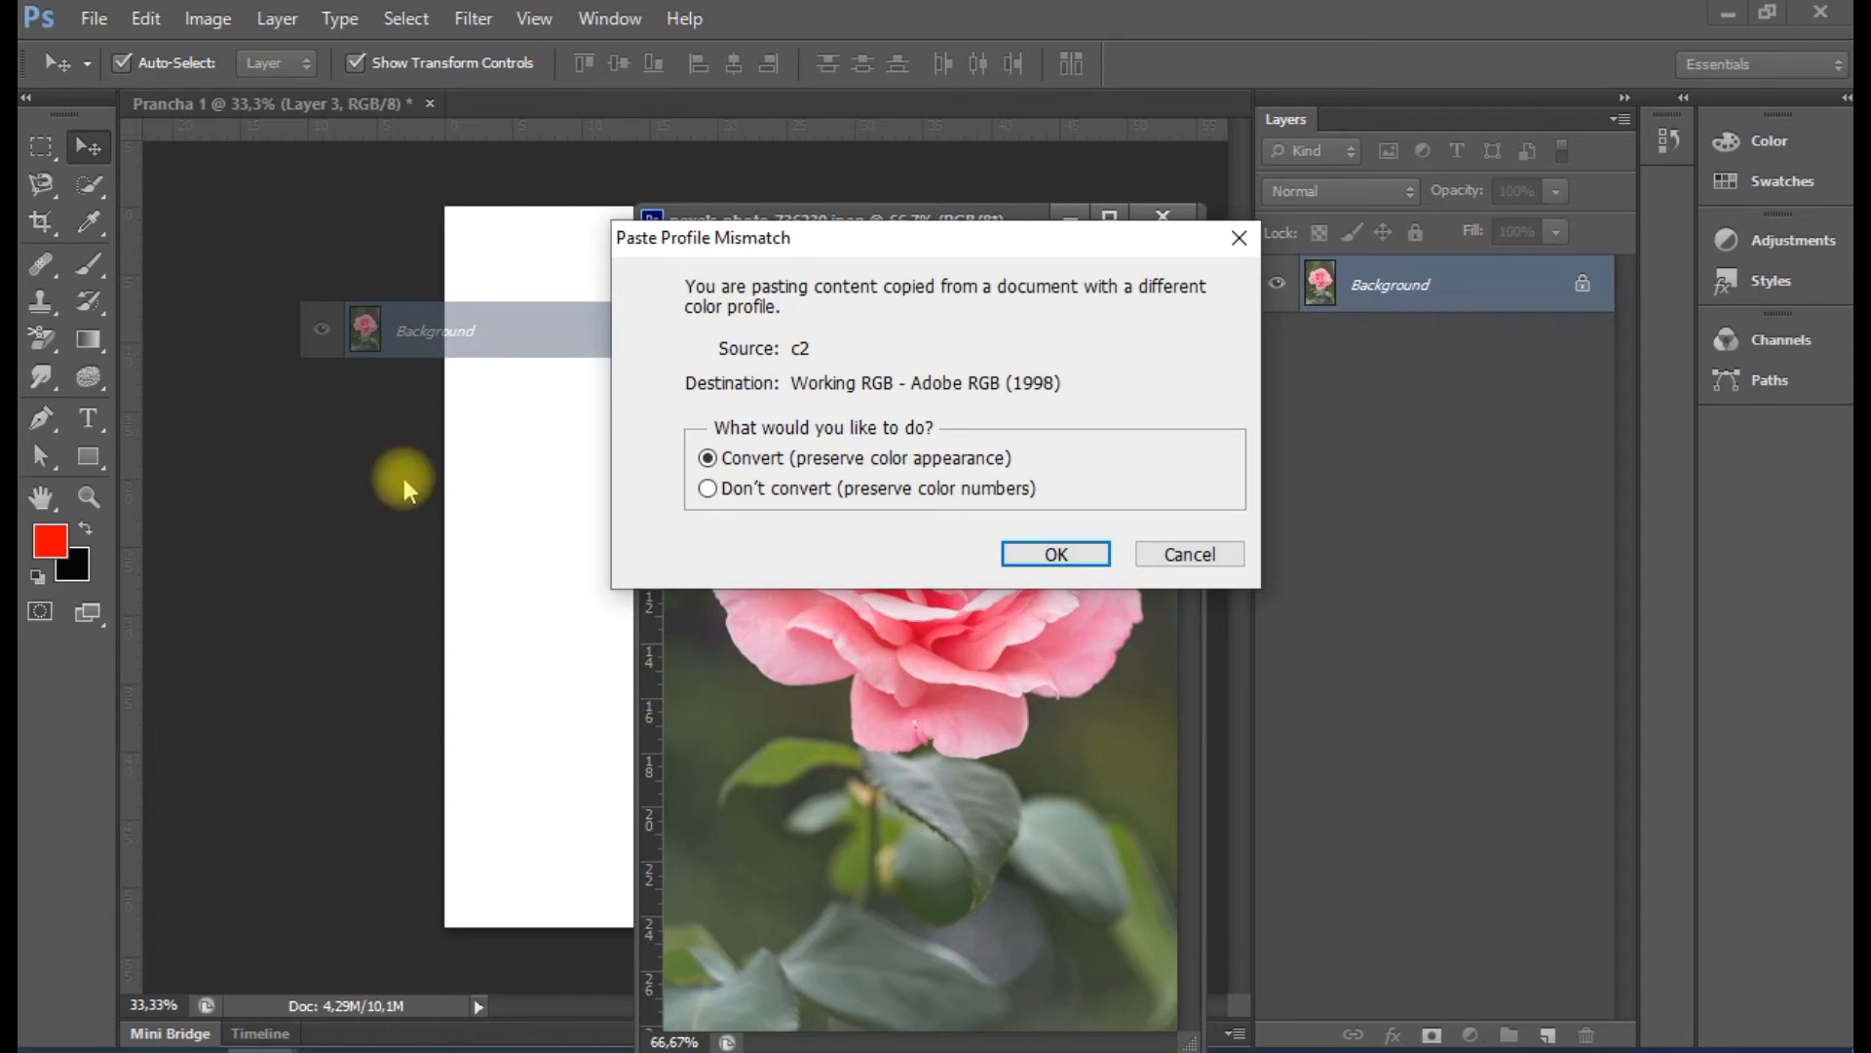
pyautogui.click(1059, 554)
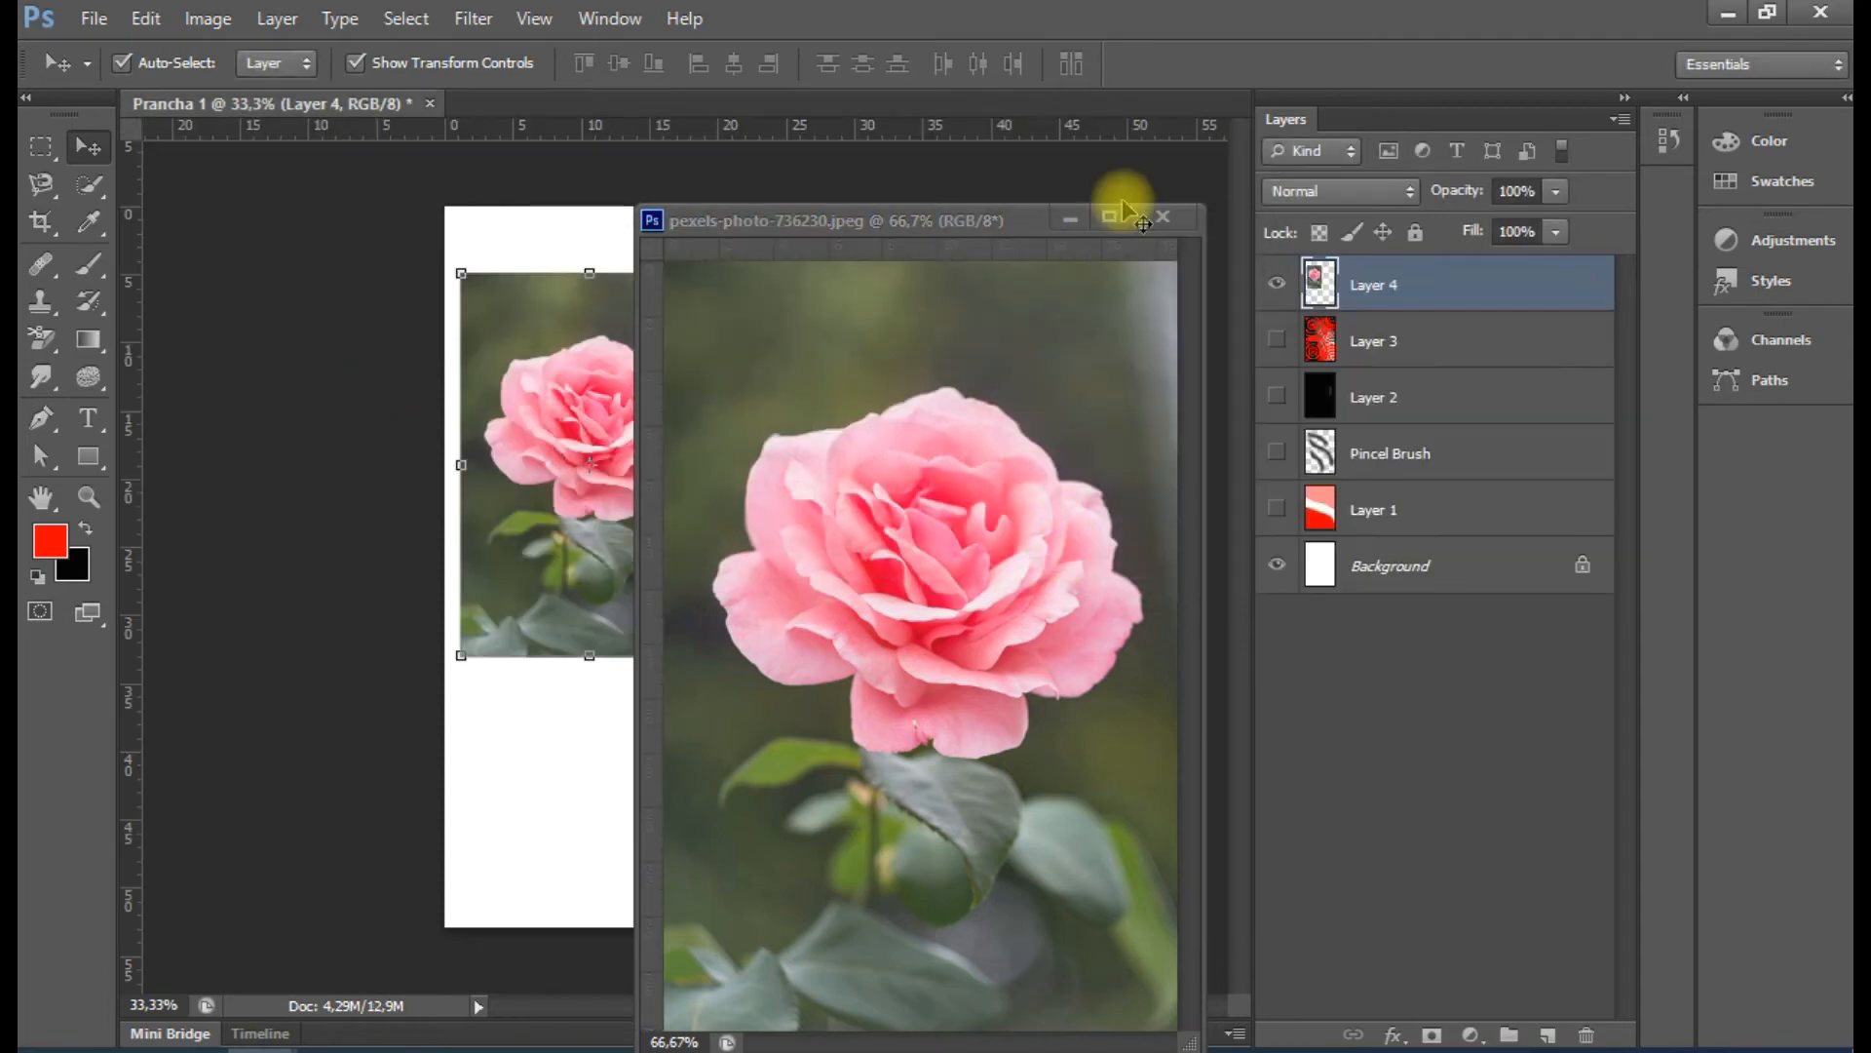
pyautogui.click(1074, 211)
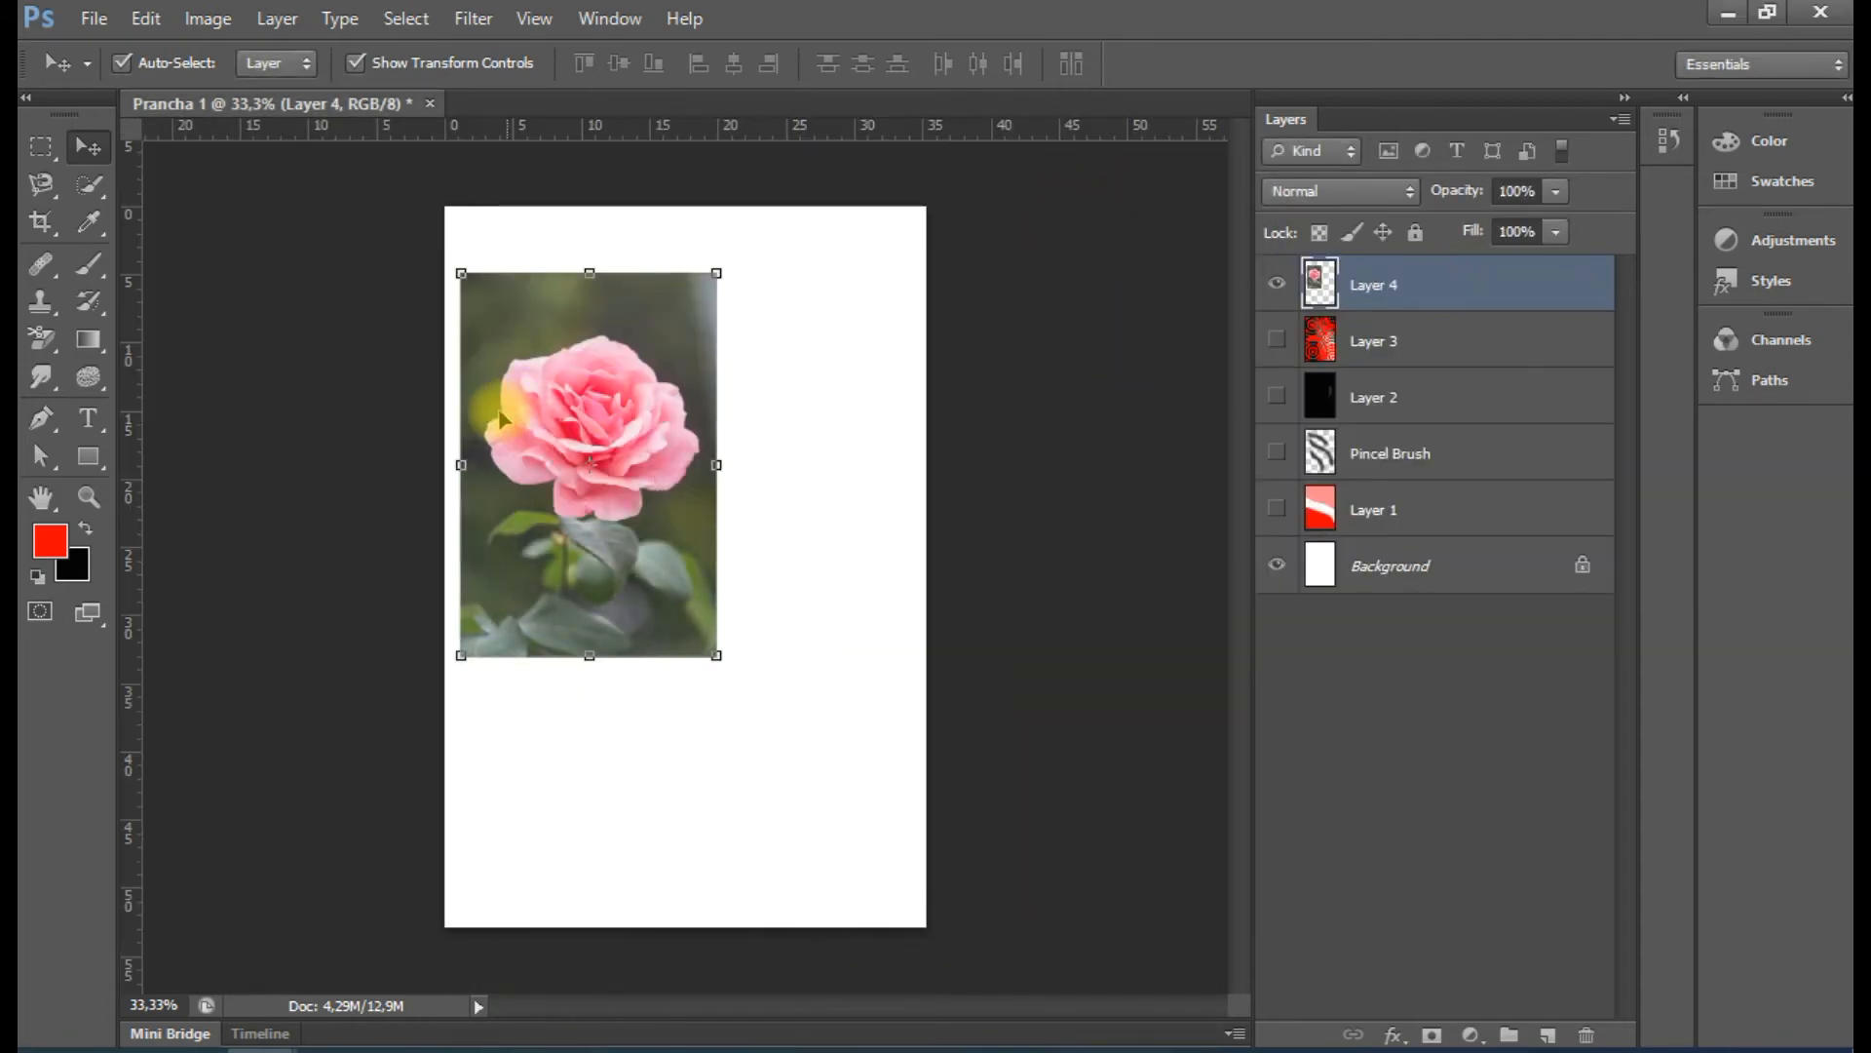
# Move the rose layer to the canvas's lower-left corner and scale it to about 188% so it fills the canvas
pyautogui.hotkey('ctrl', 't')
pyautogui.moveTo(546, 565); pyautogui.dragTo(544, 844)
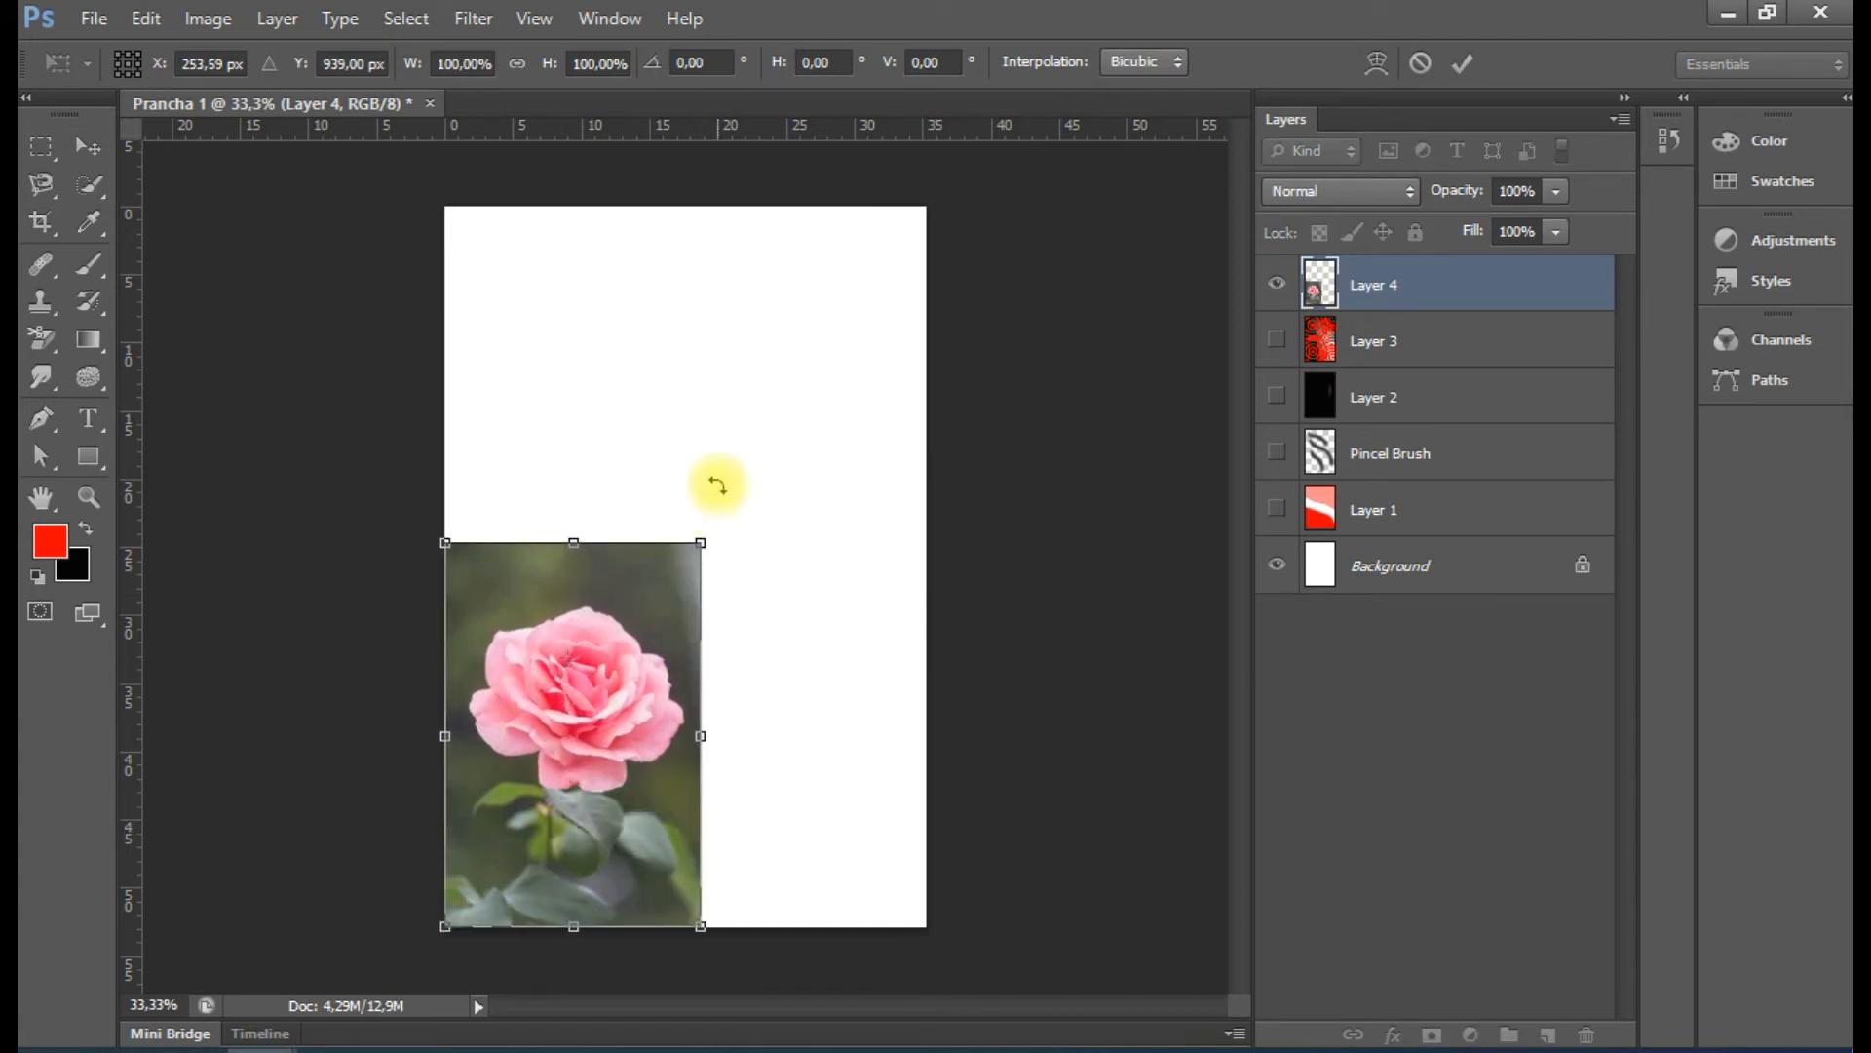
pyautogui.moveTo(701, 538); pyautogui.dragTo(927, 202)
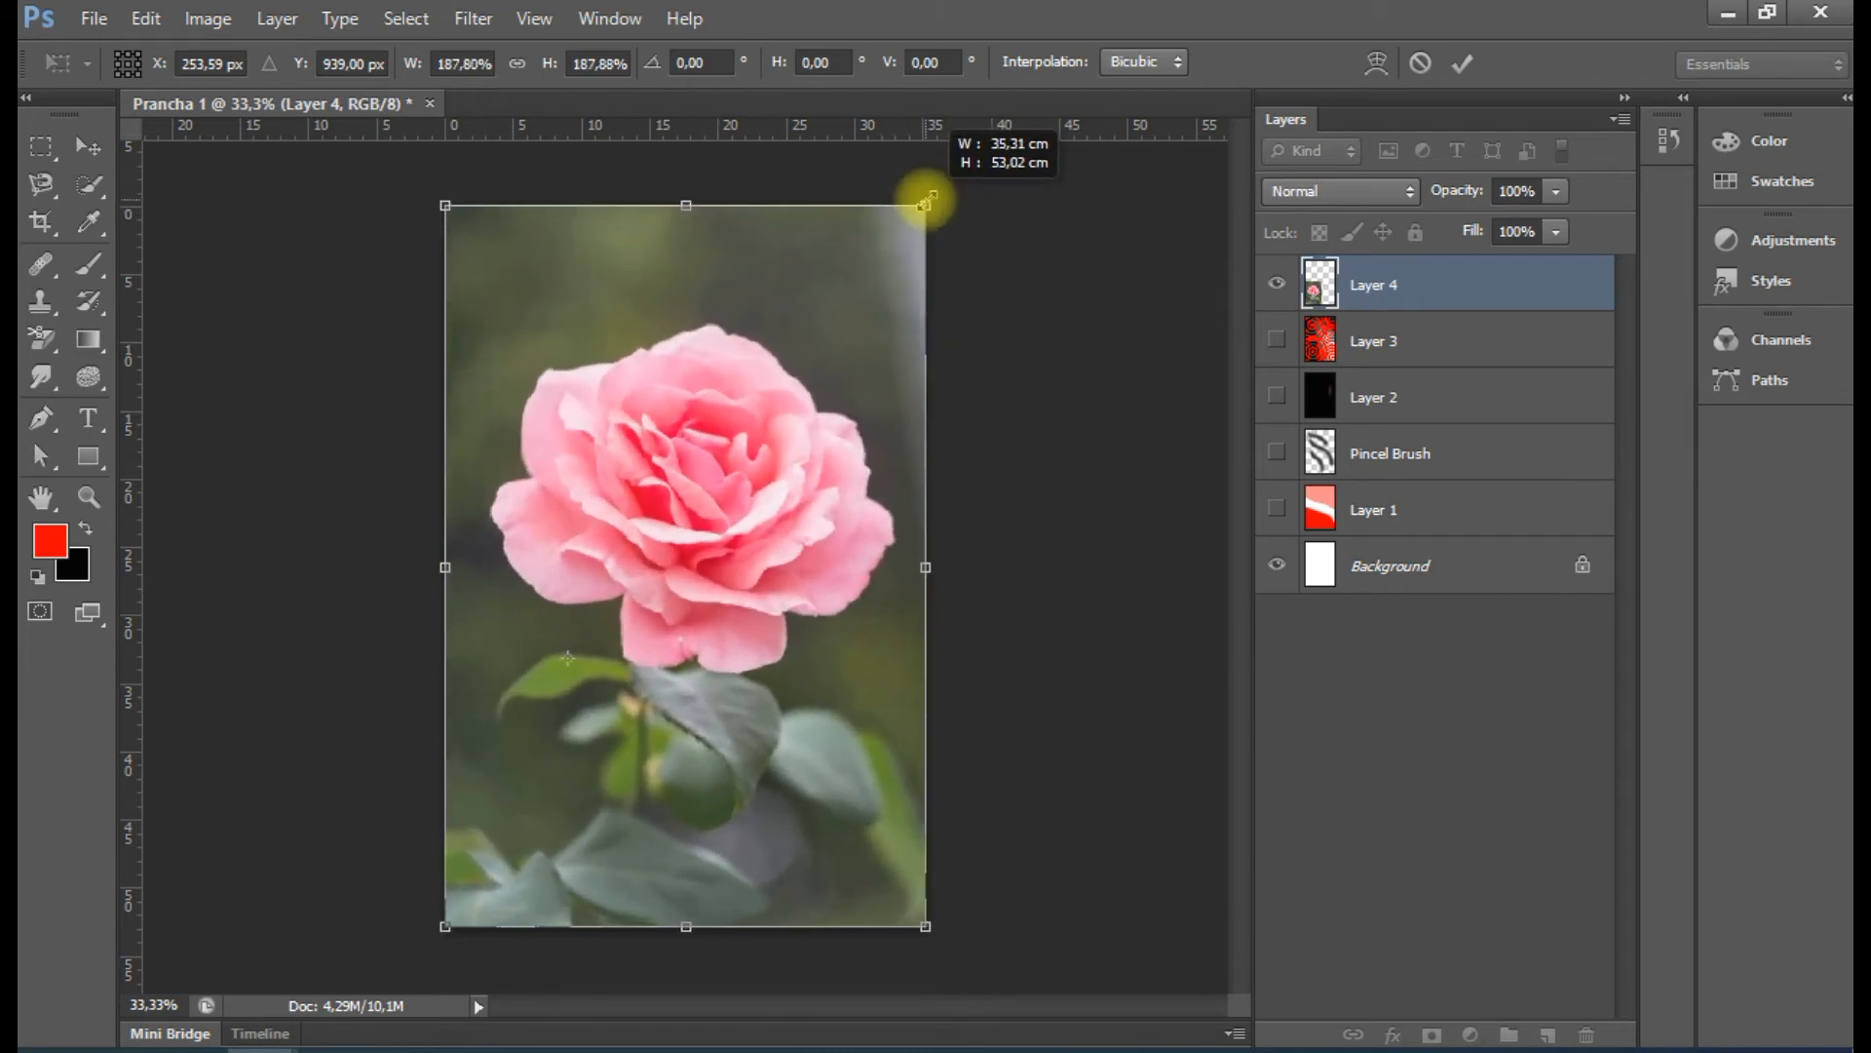
pyautogui.press('Return')
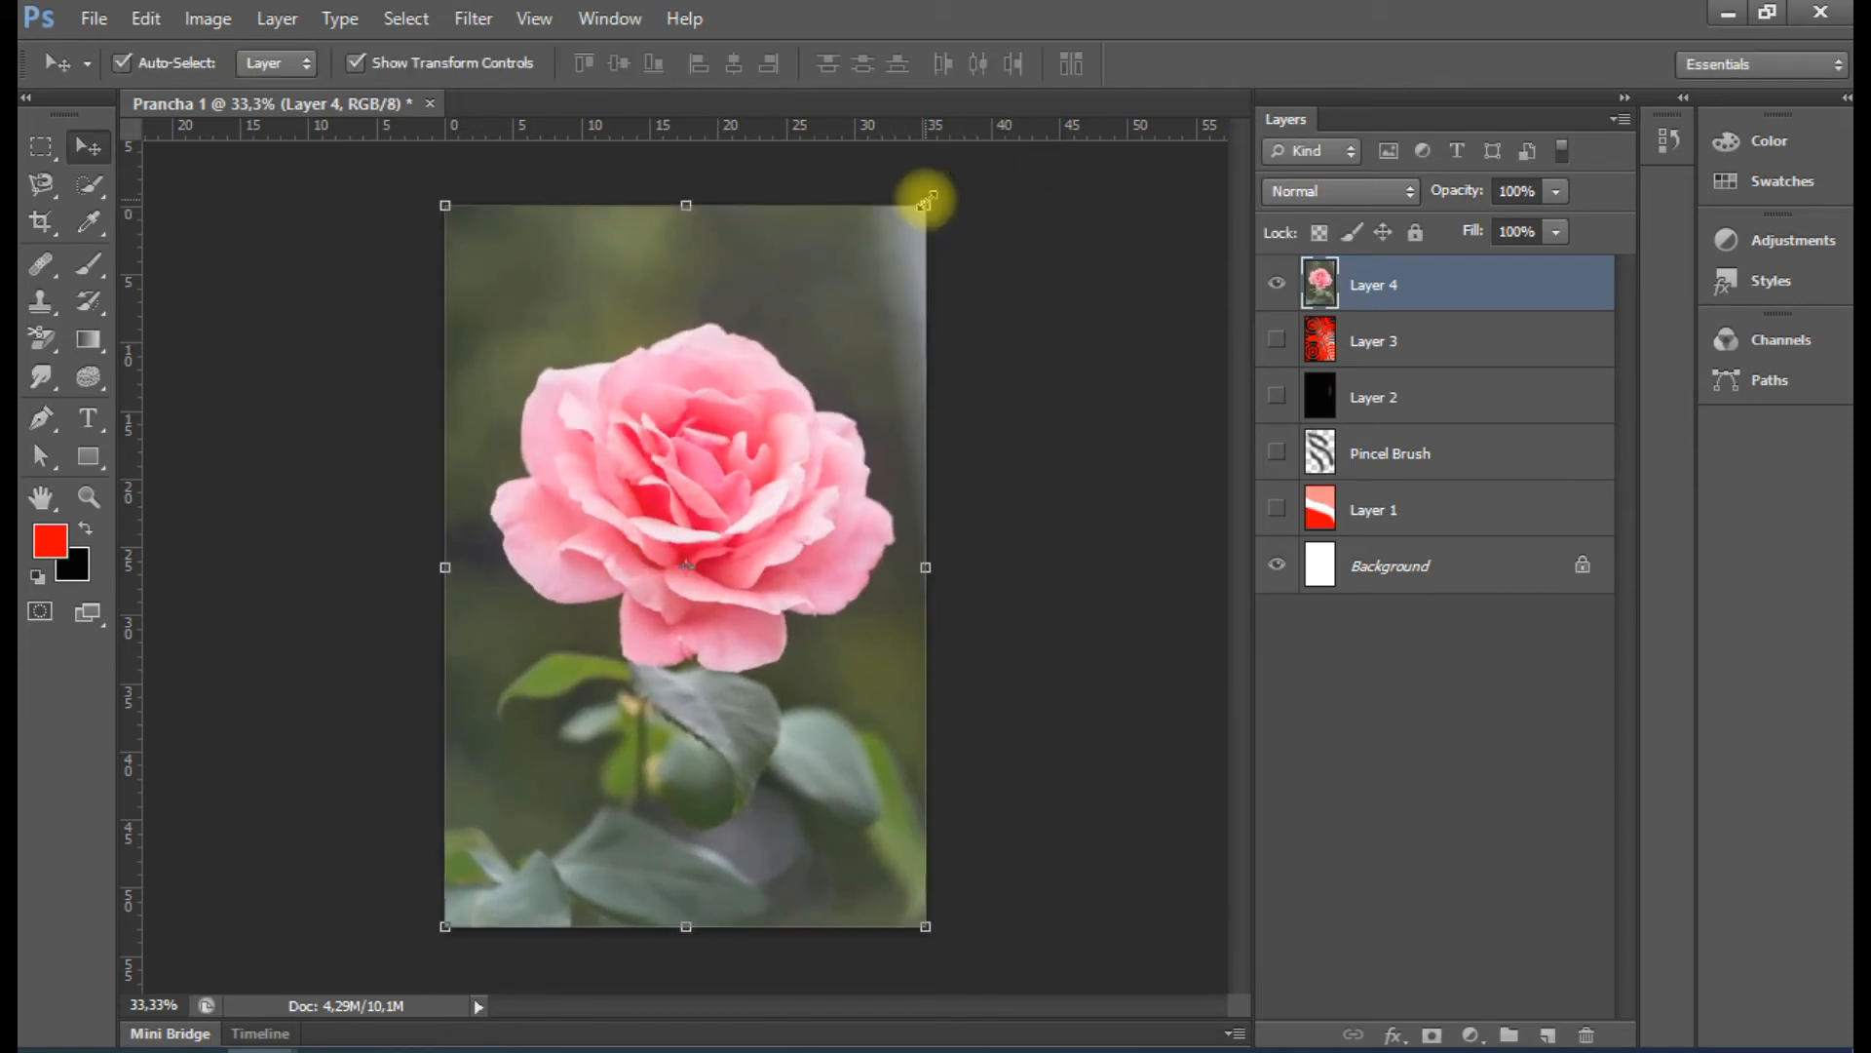
# Scale the rose layer down to about 91% from its upper-right corner, apply the transform, and reselect the layer
pyautogui.moveTo(926, 206); pyautogui.dragTo(882, 266)
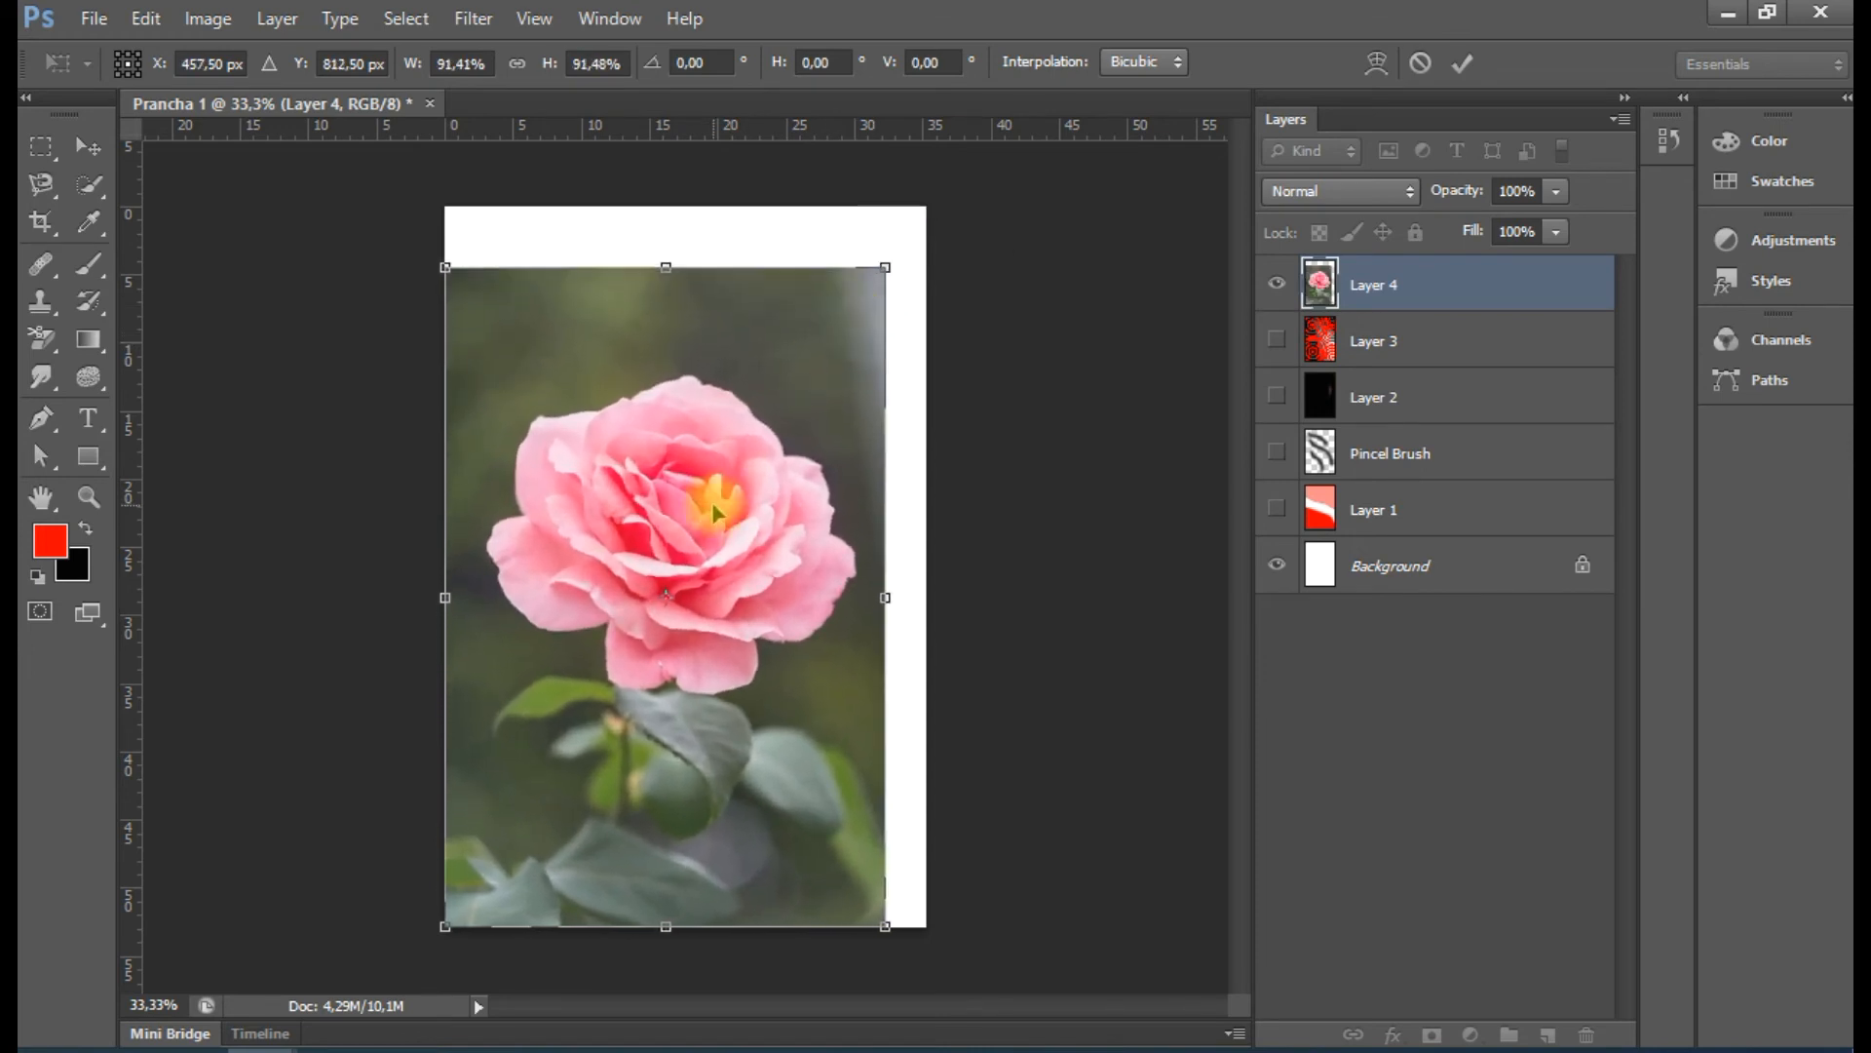
pyautogui.click(1459, 65)
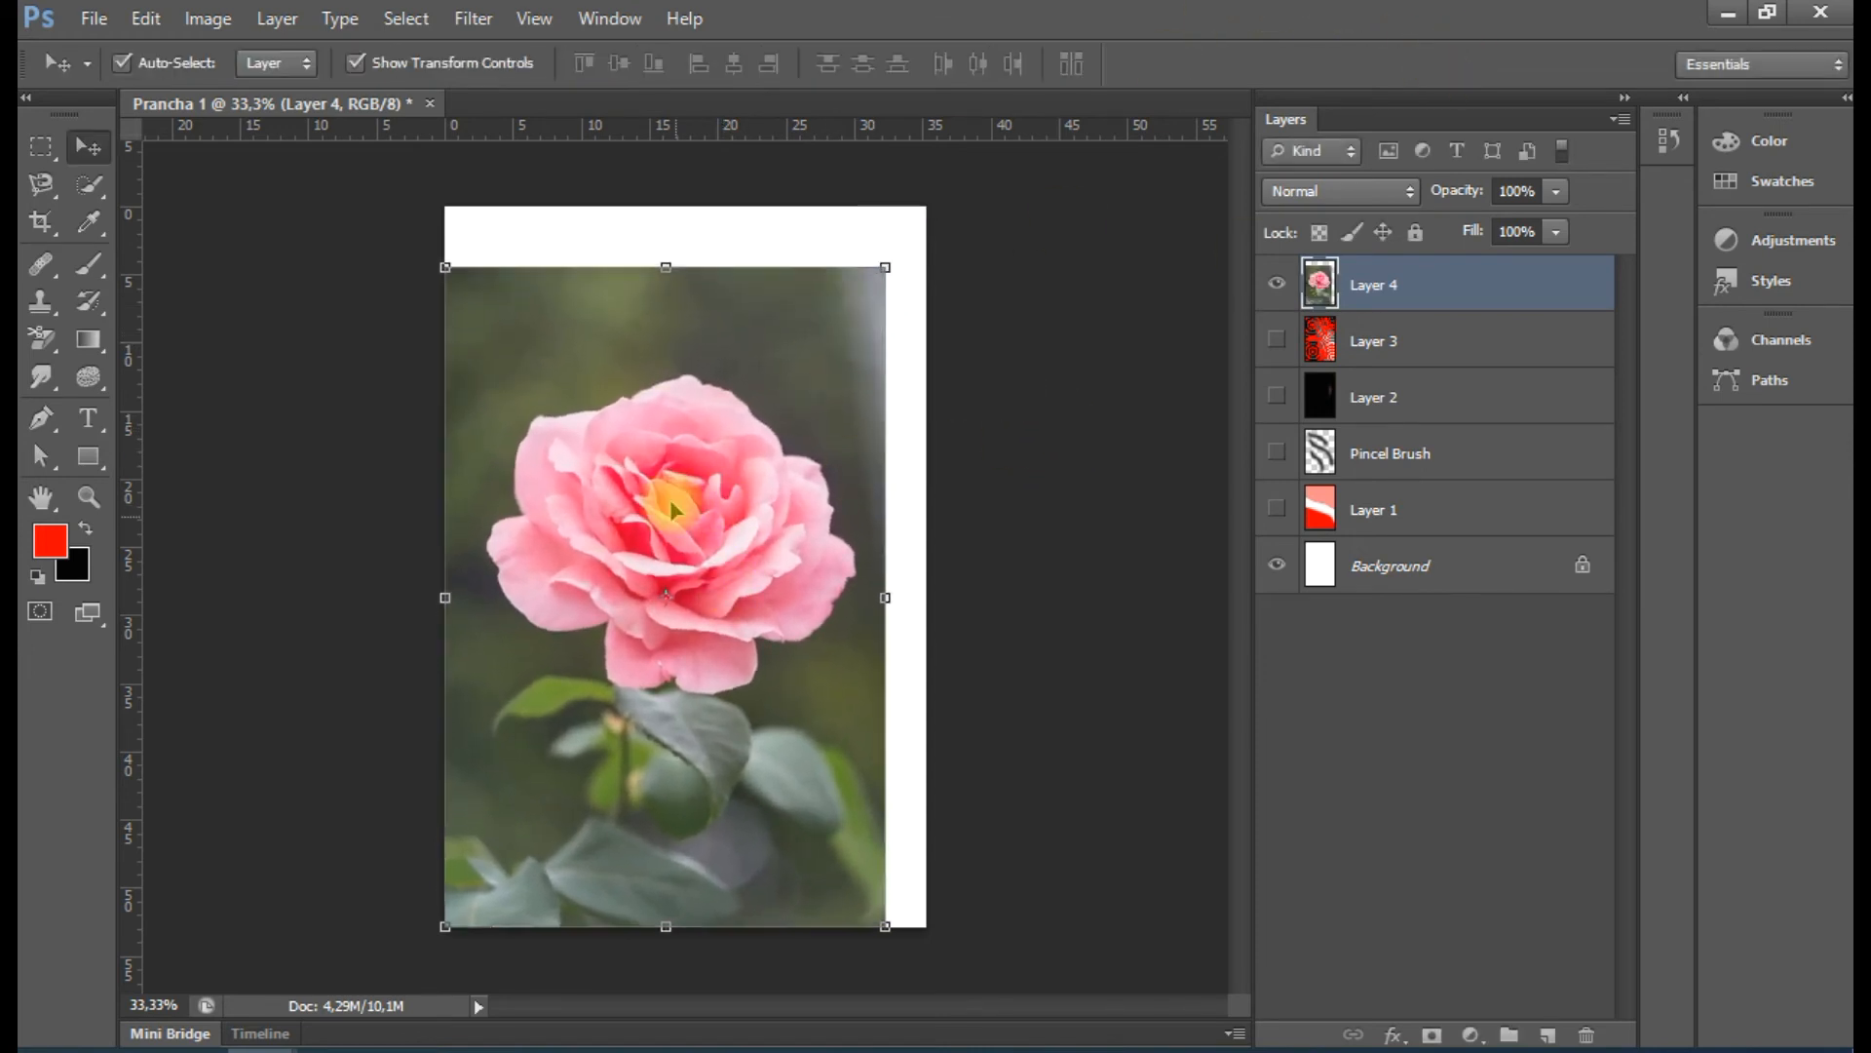
pyautogui.click(1042, 357)
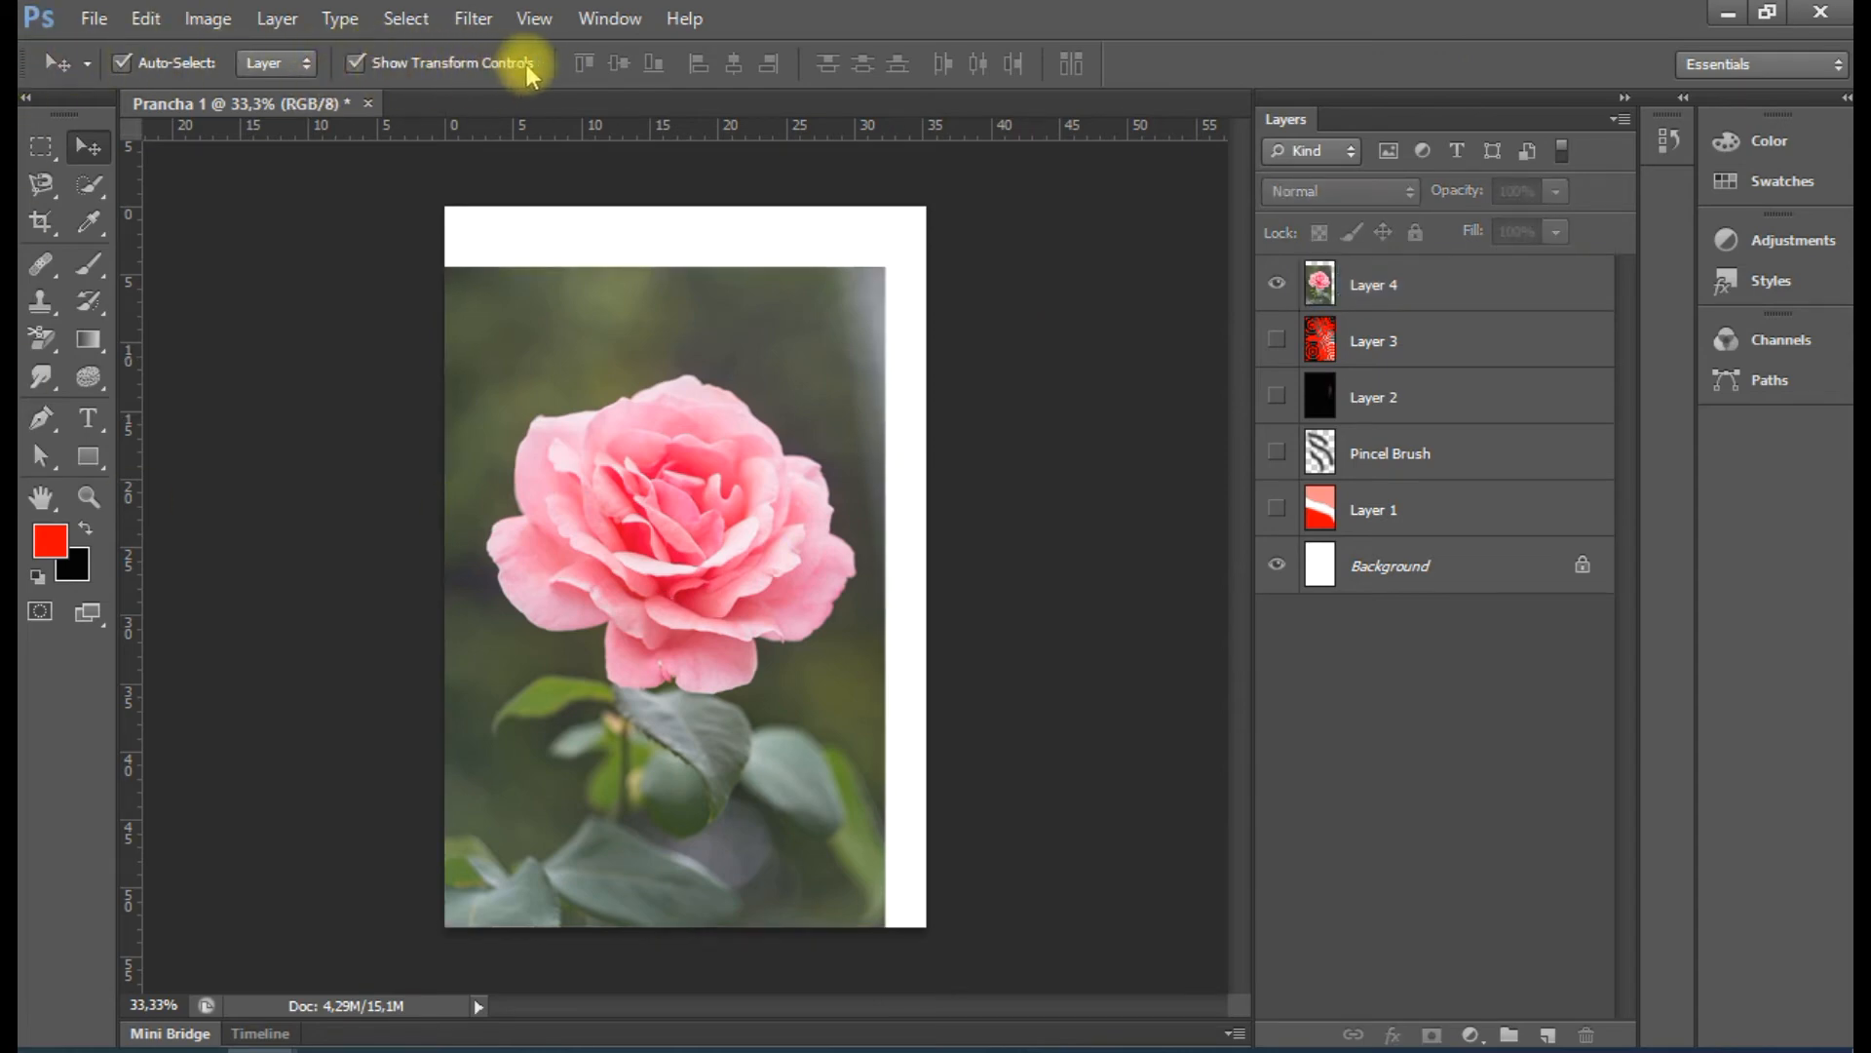
pyautogui.click(660, 395)
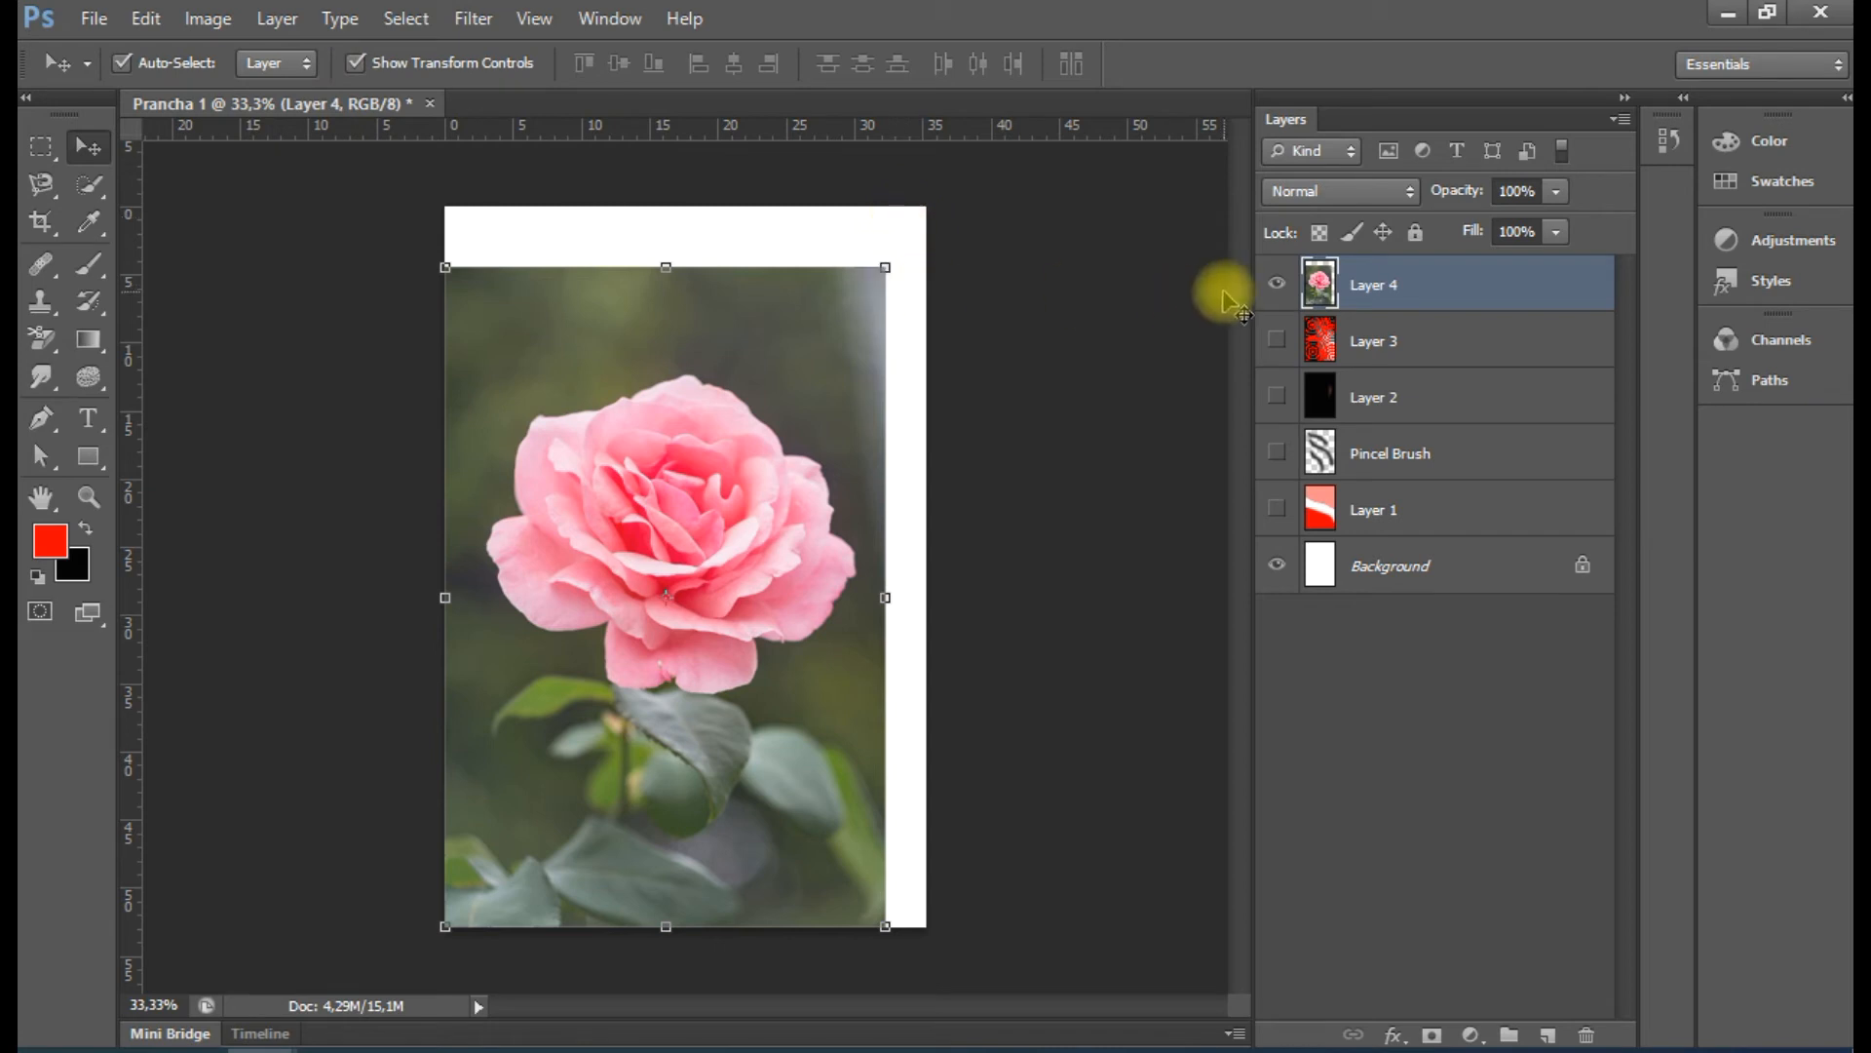
# Zoom in on the rose to about 82% and reduce the Clone Stamp brush size to 135 px
pyautogui.click(41, 306)
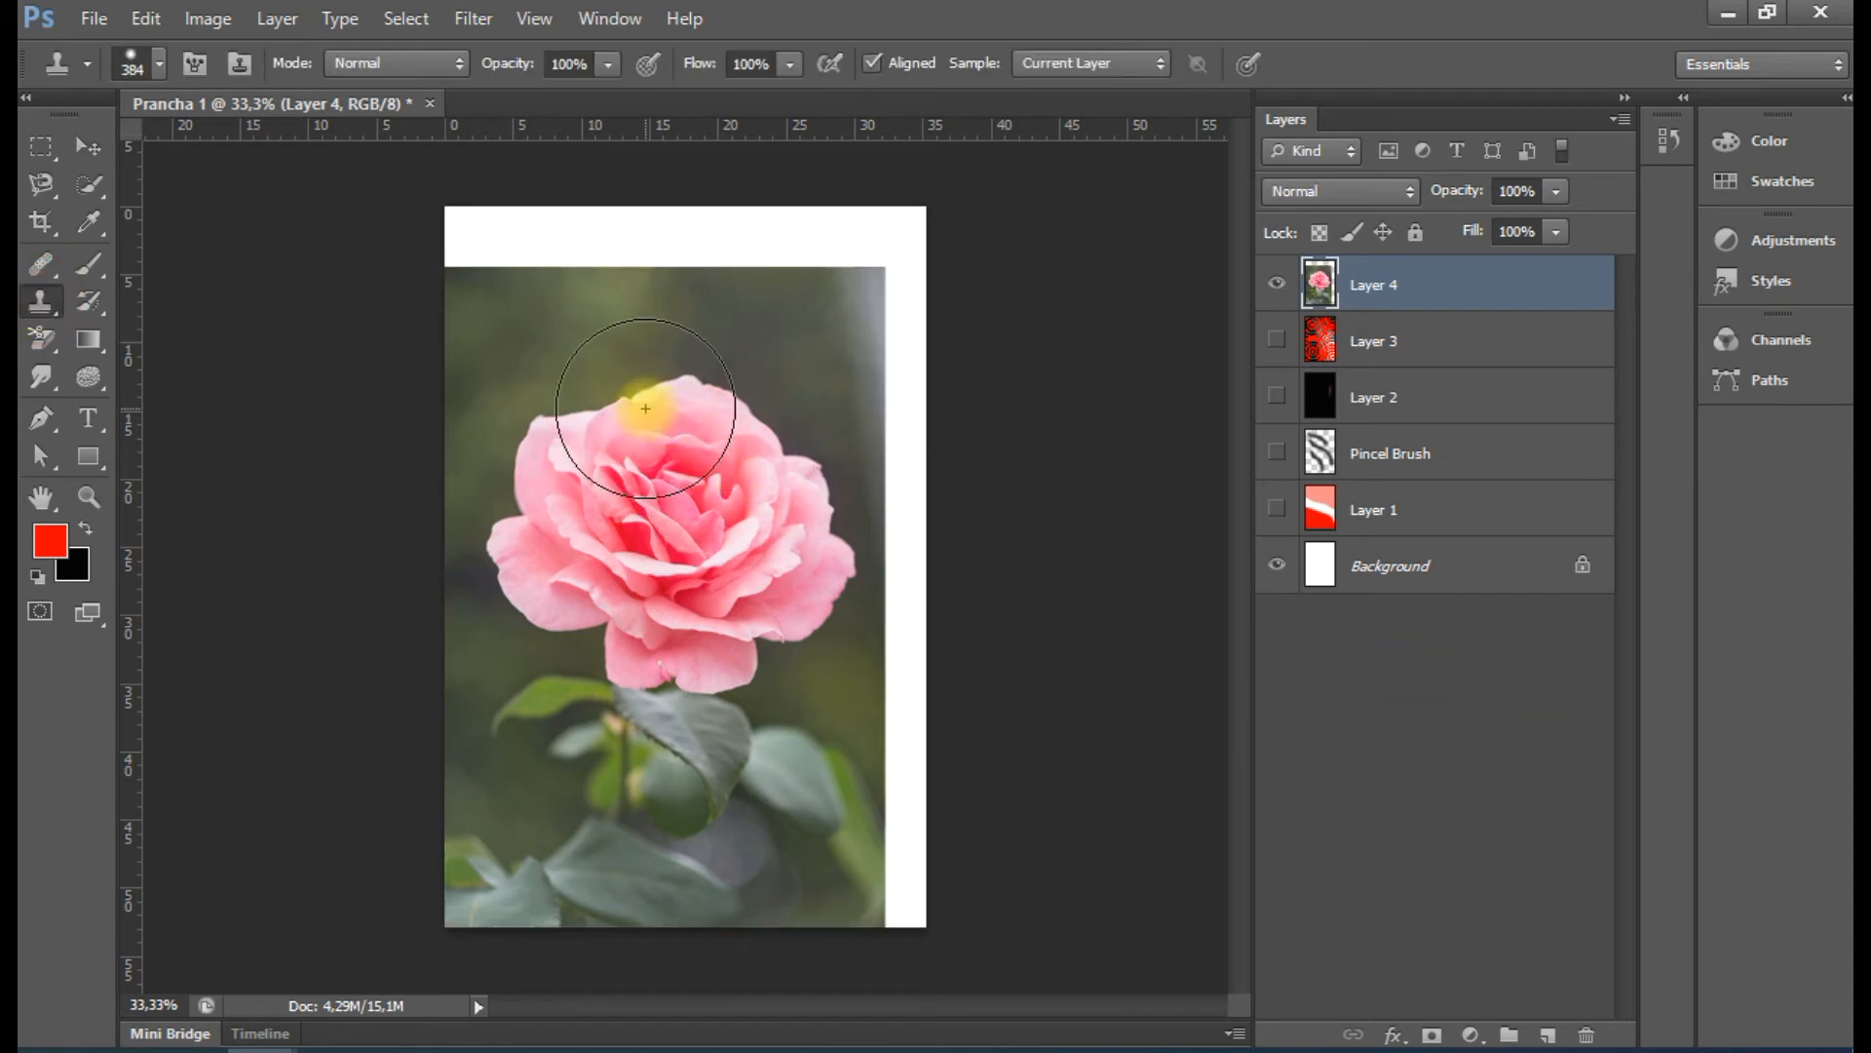
pyautogui.press('z')
pyautogui.moveTo(431, 372); pyautogui.dragTo(536, 393)
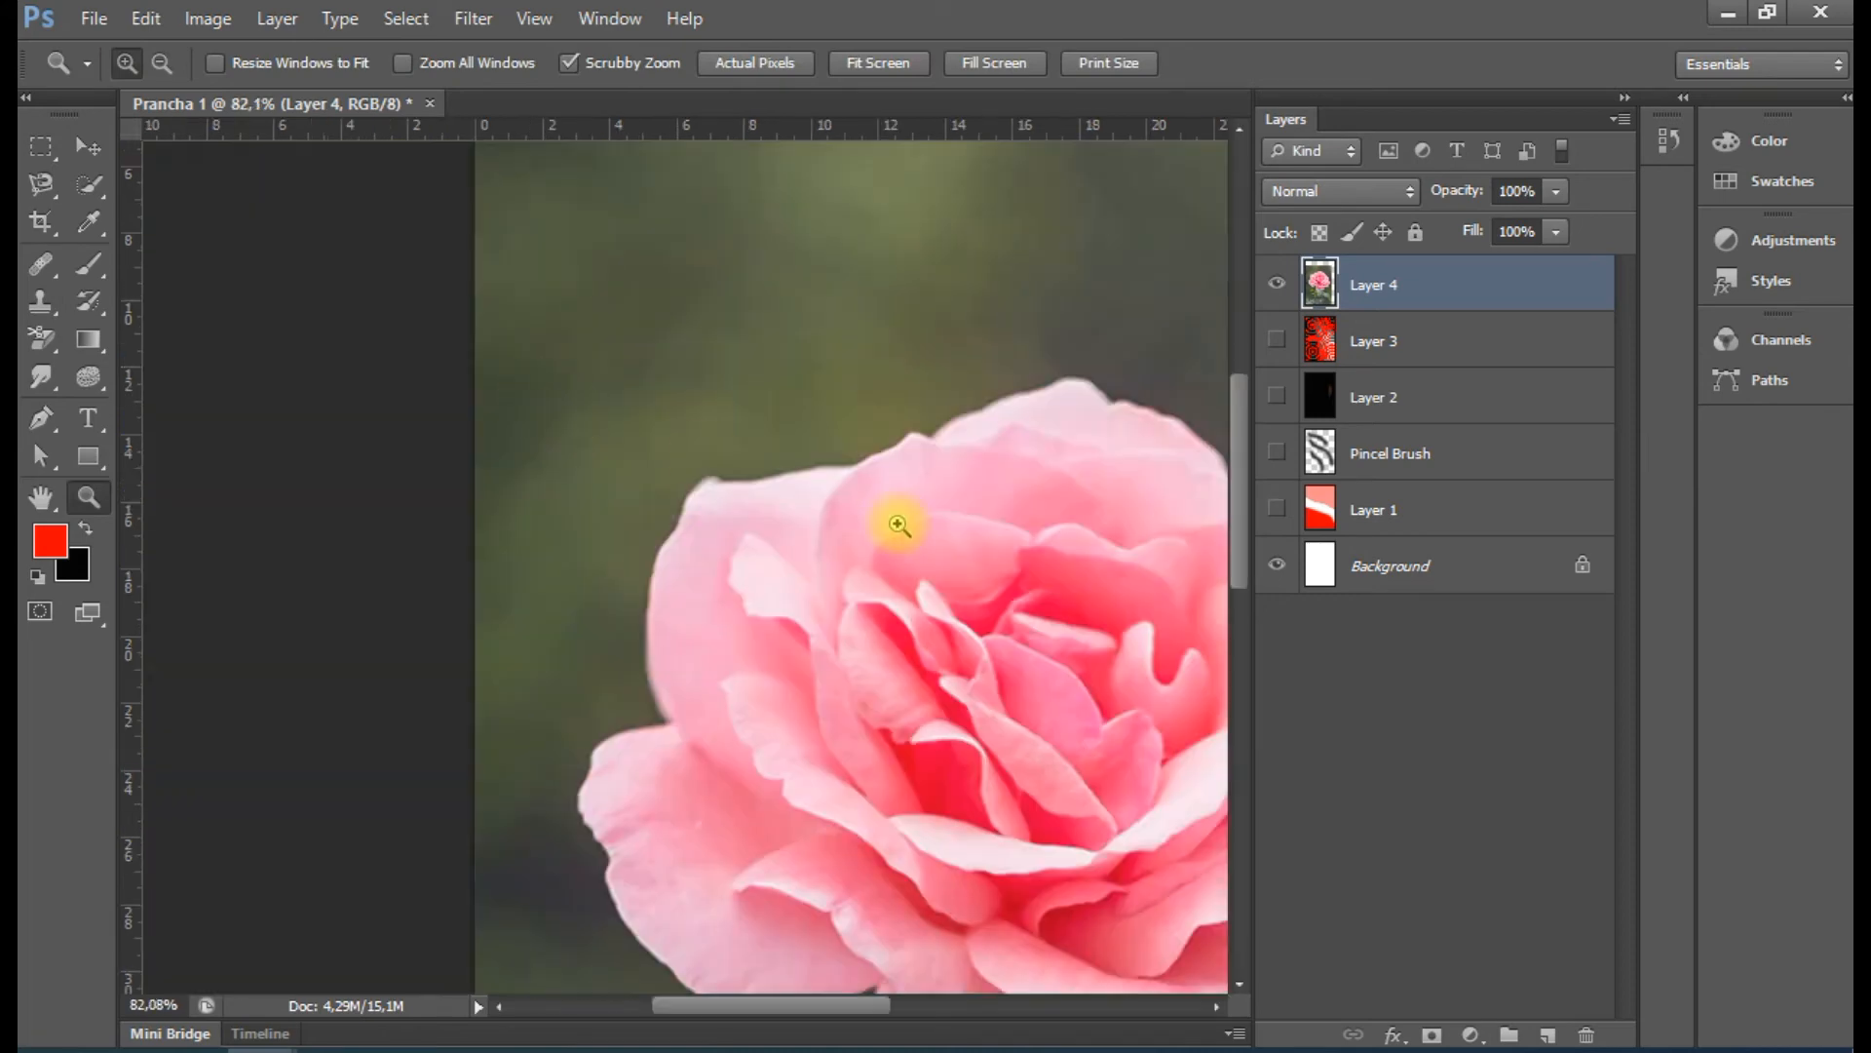
pyautogui.press('space')
pyautogui.moveTo(1003, 656); pyautogui.dragTo(781, 546)
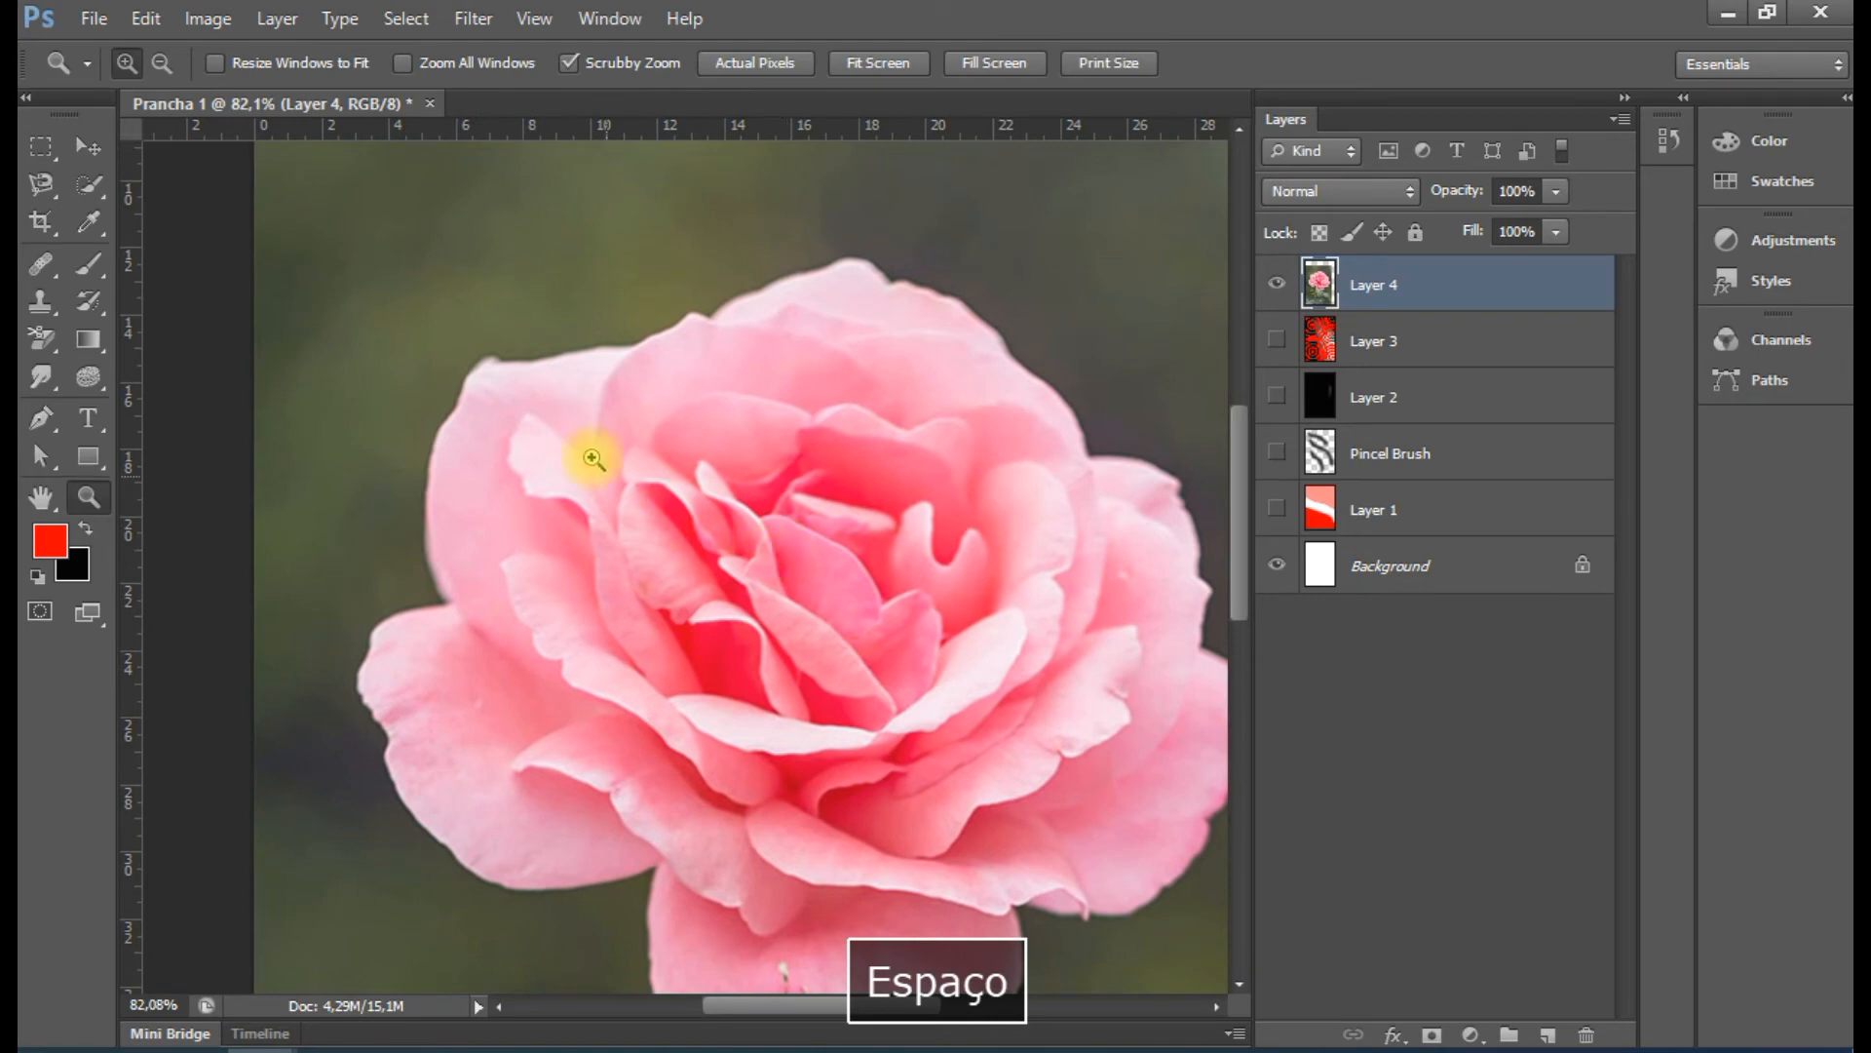
pyautogui.click(39, 300)
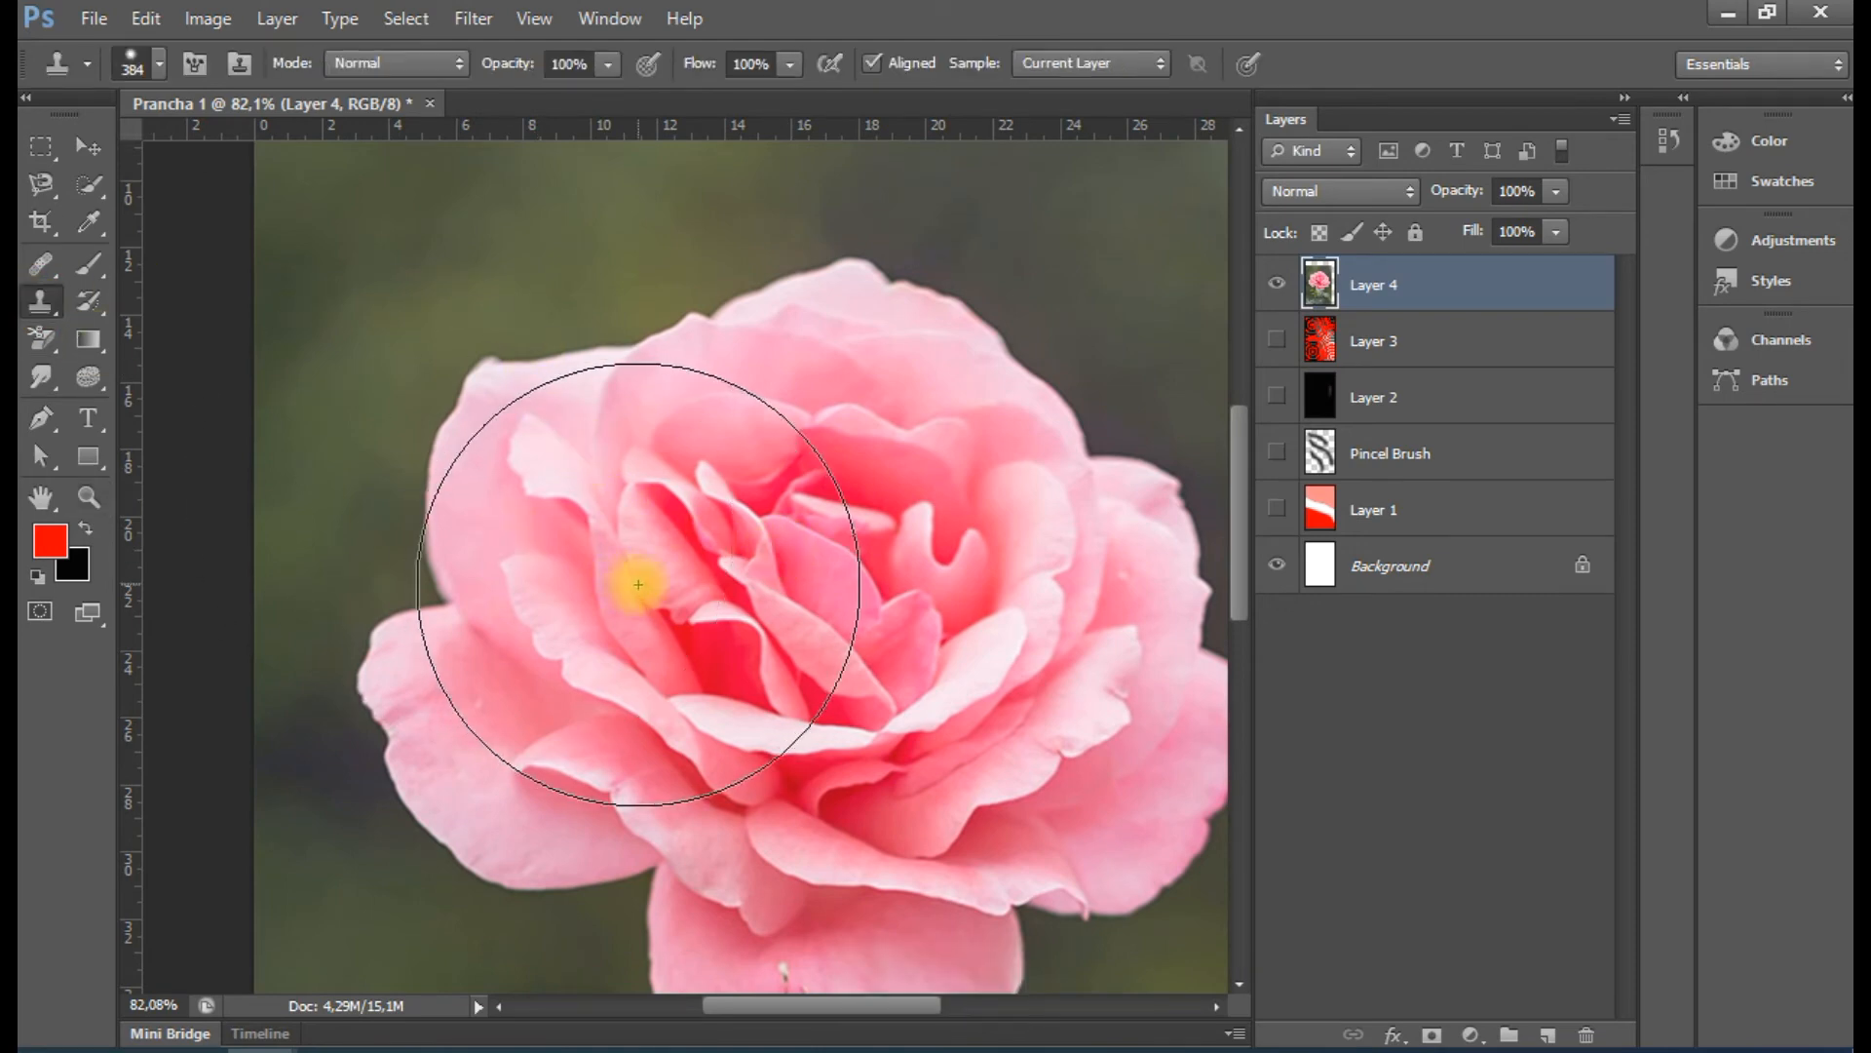
pyautogui.moveTo(645, 494); pyautogui.dragTo(490, 481)
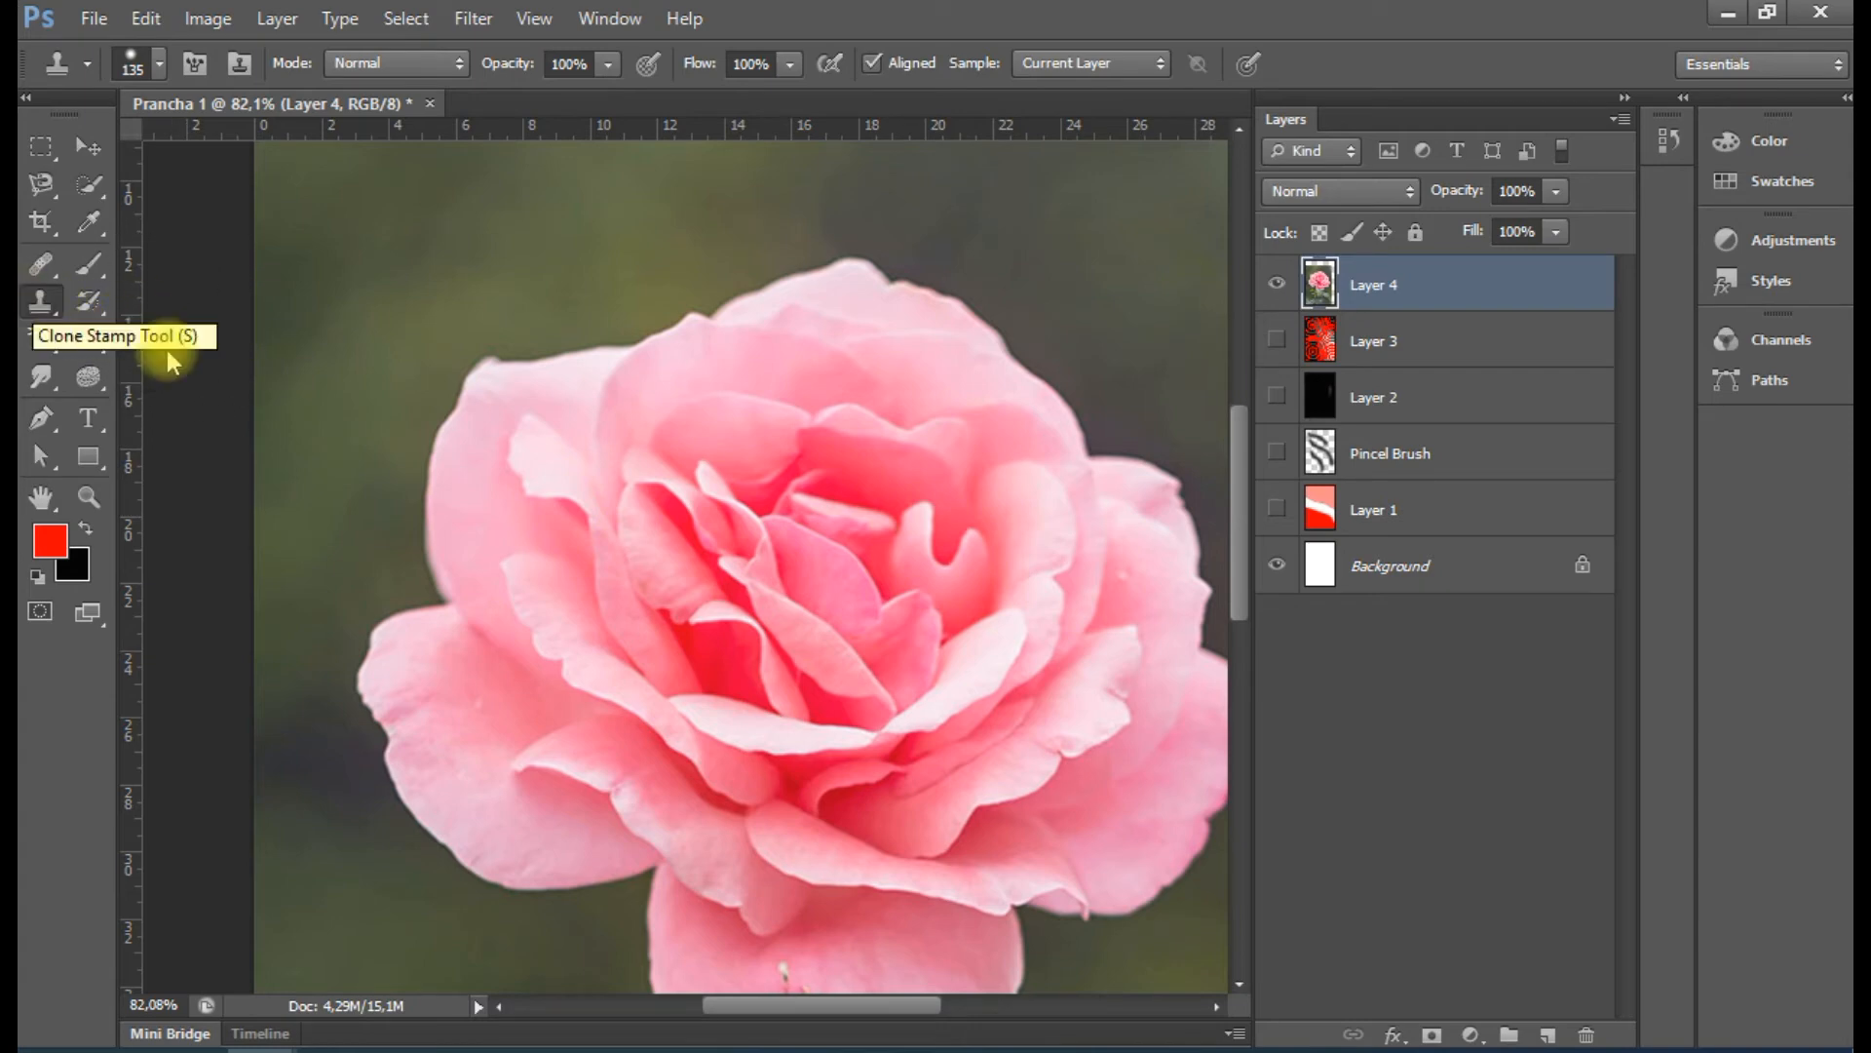
# Add a new layer above the rose photo and set the Clone Stamp to sample Current & Below
pyautogui.click(1545, 1035)
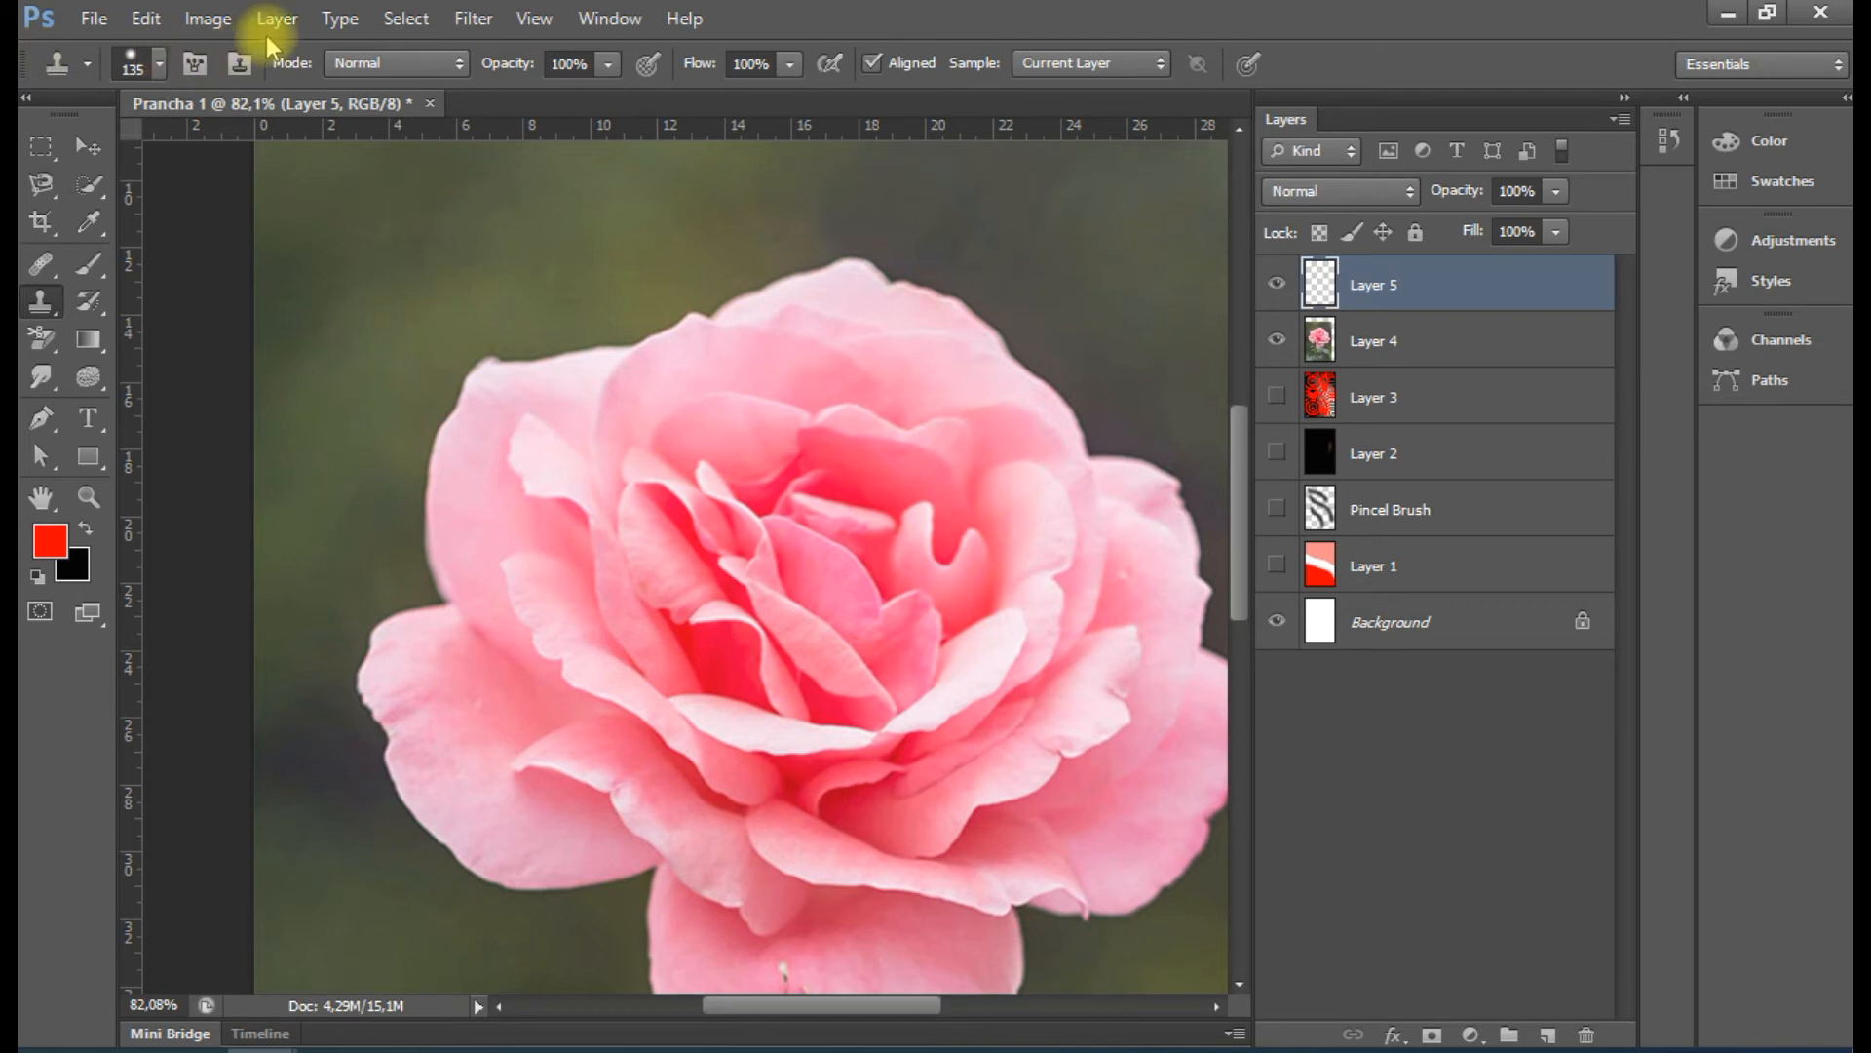
pyautogui.click(1099, 64)
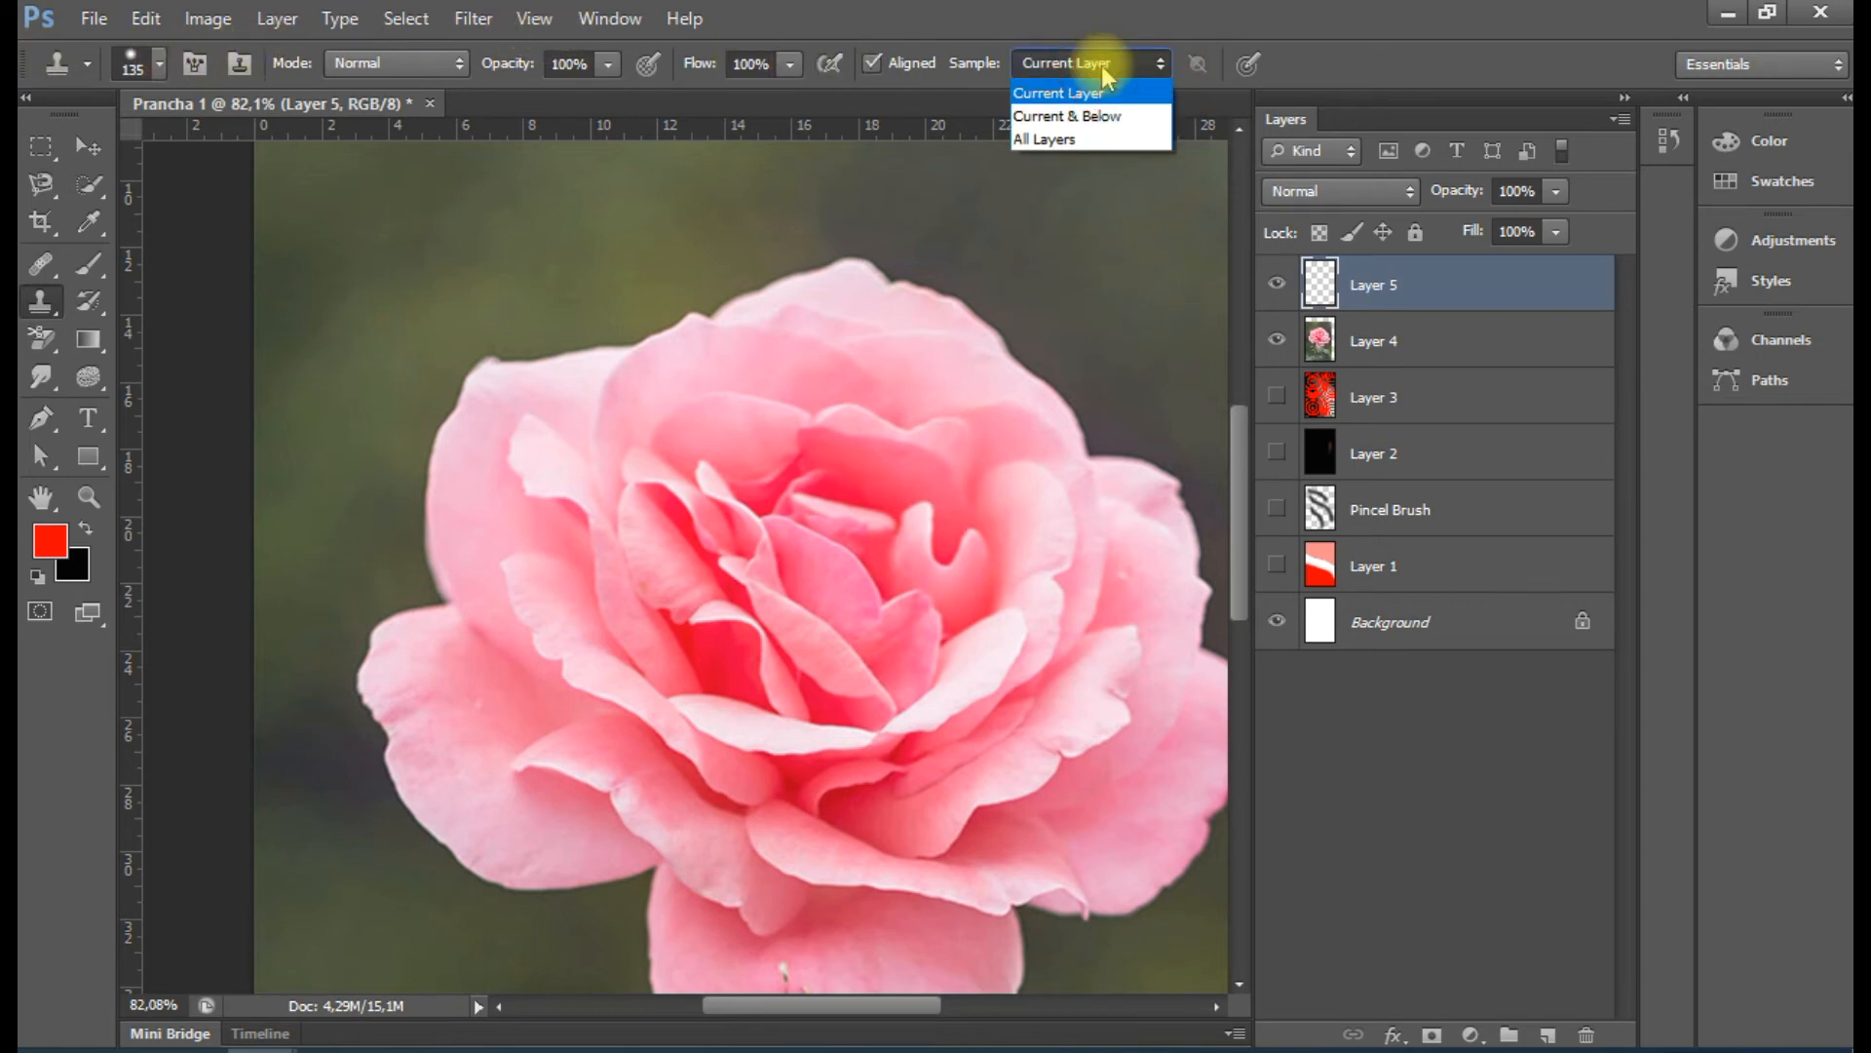
pyautogui.click(1114, 117)
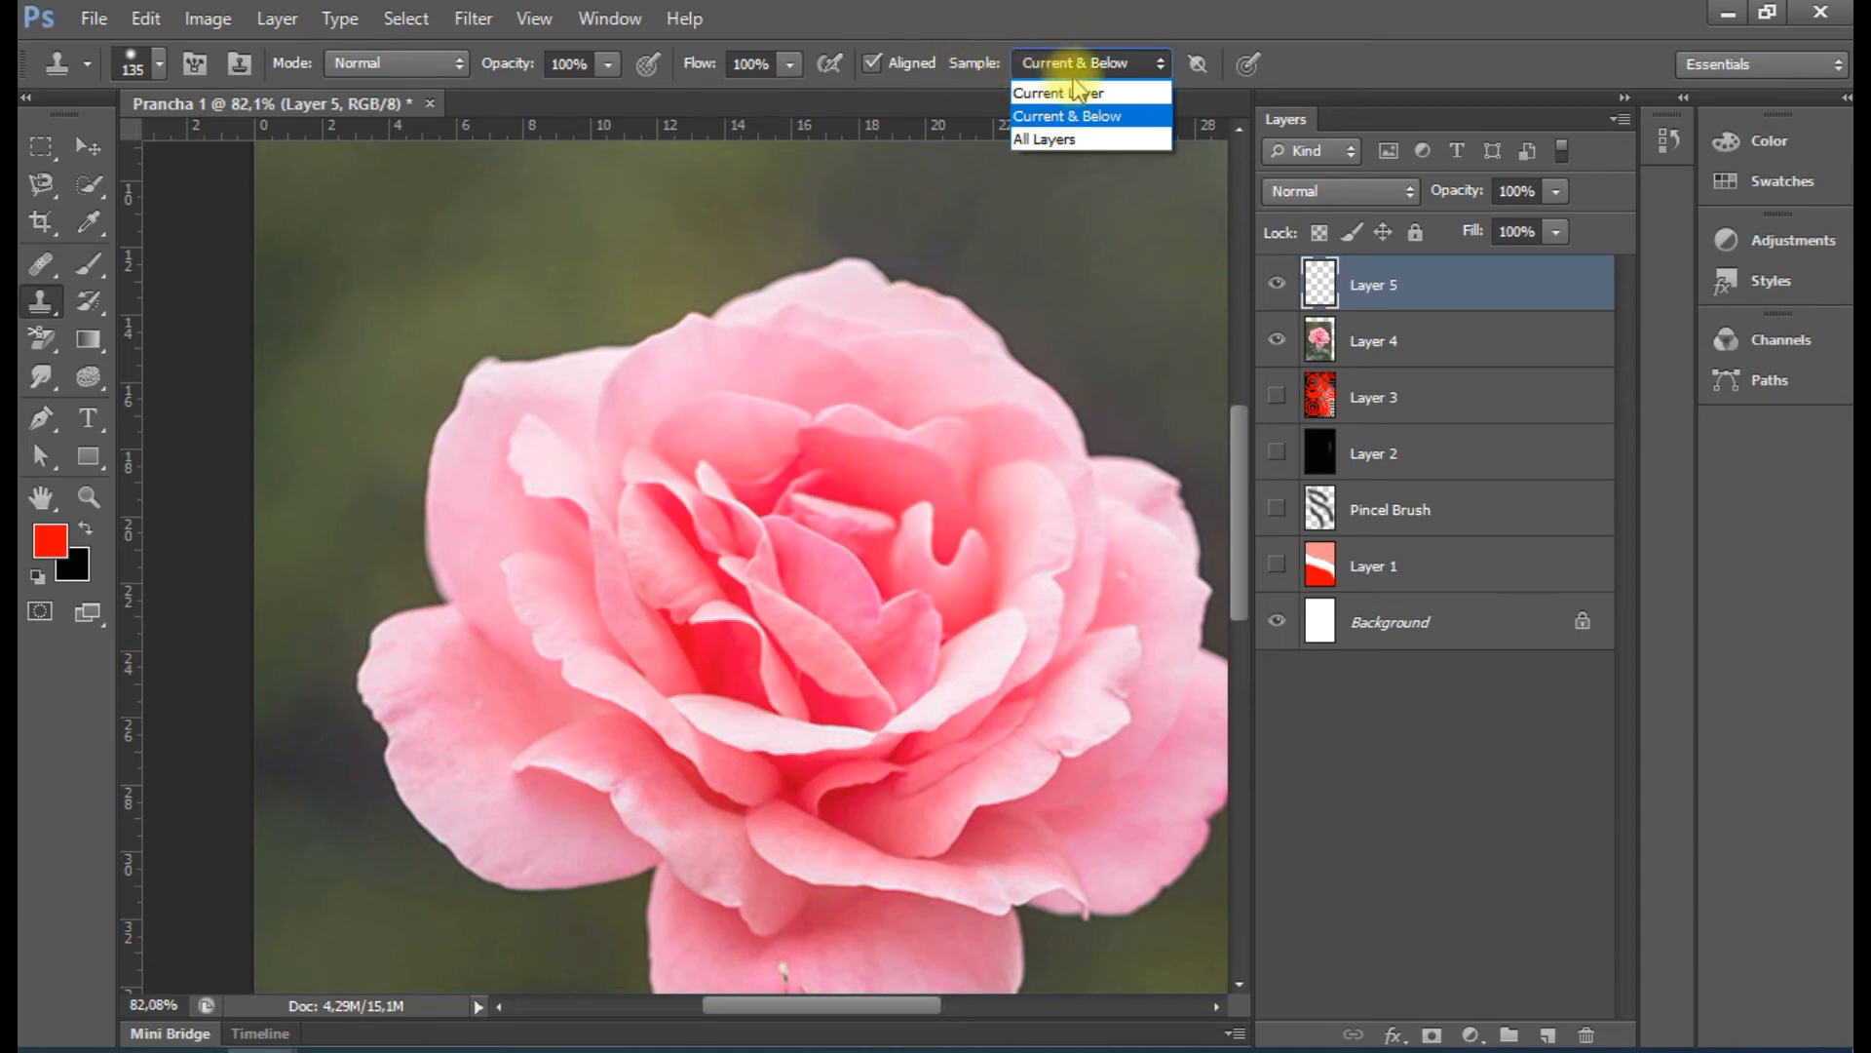
pyautogui.click(1067, 116)
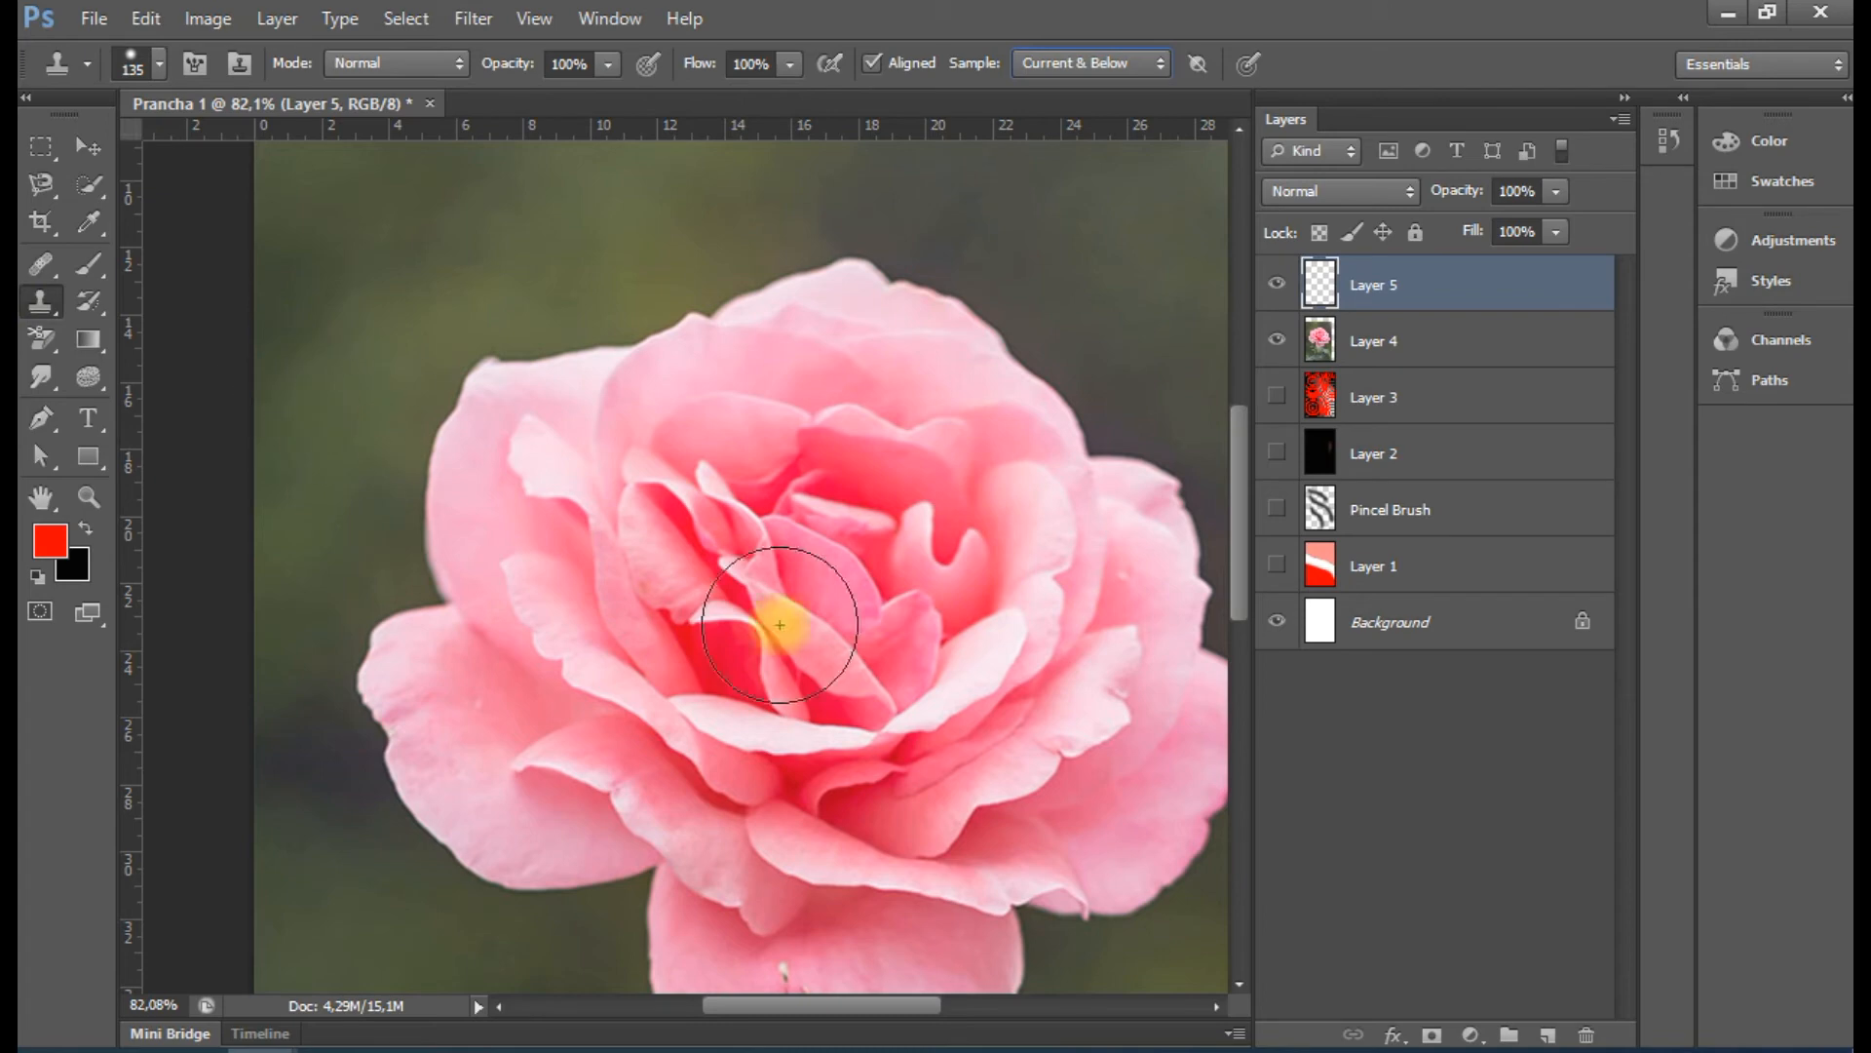
# Clone the rose's centre and petals onto Layer 5, covering the background and petals on the flower's left side
pyautogui.keyDown('alt'); pyautogui.click(558, 476); pyautogui.keyUp('alt')
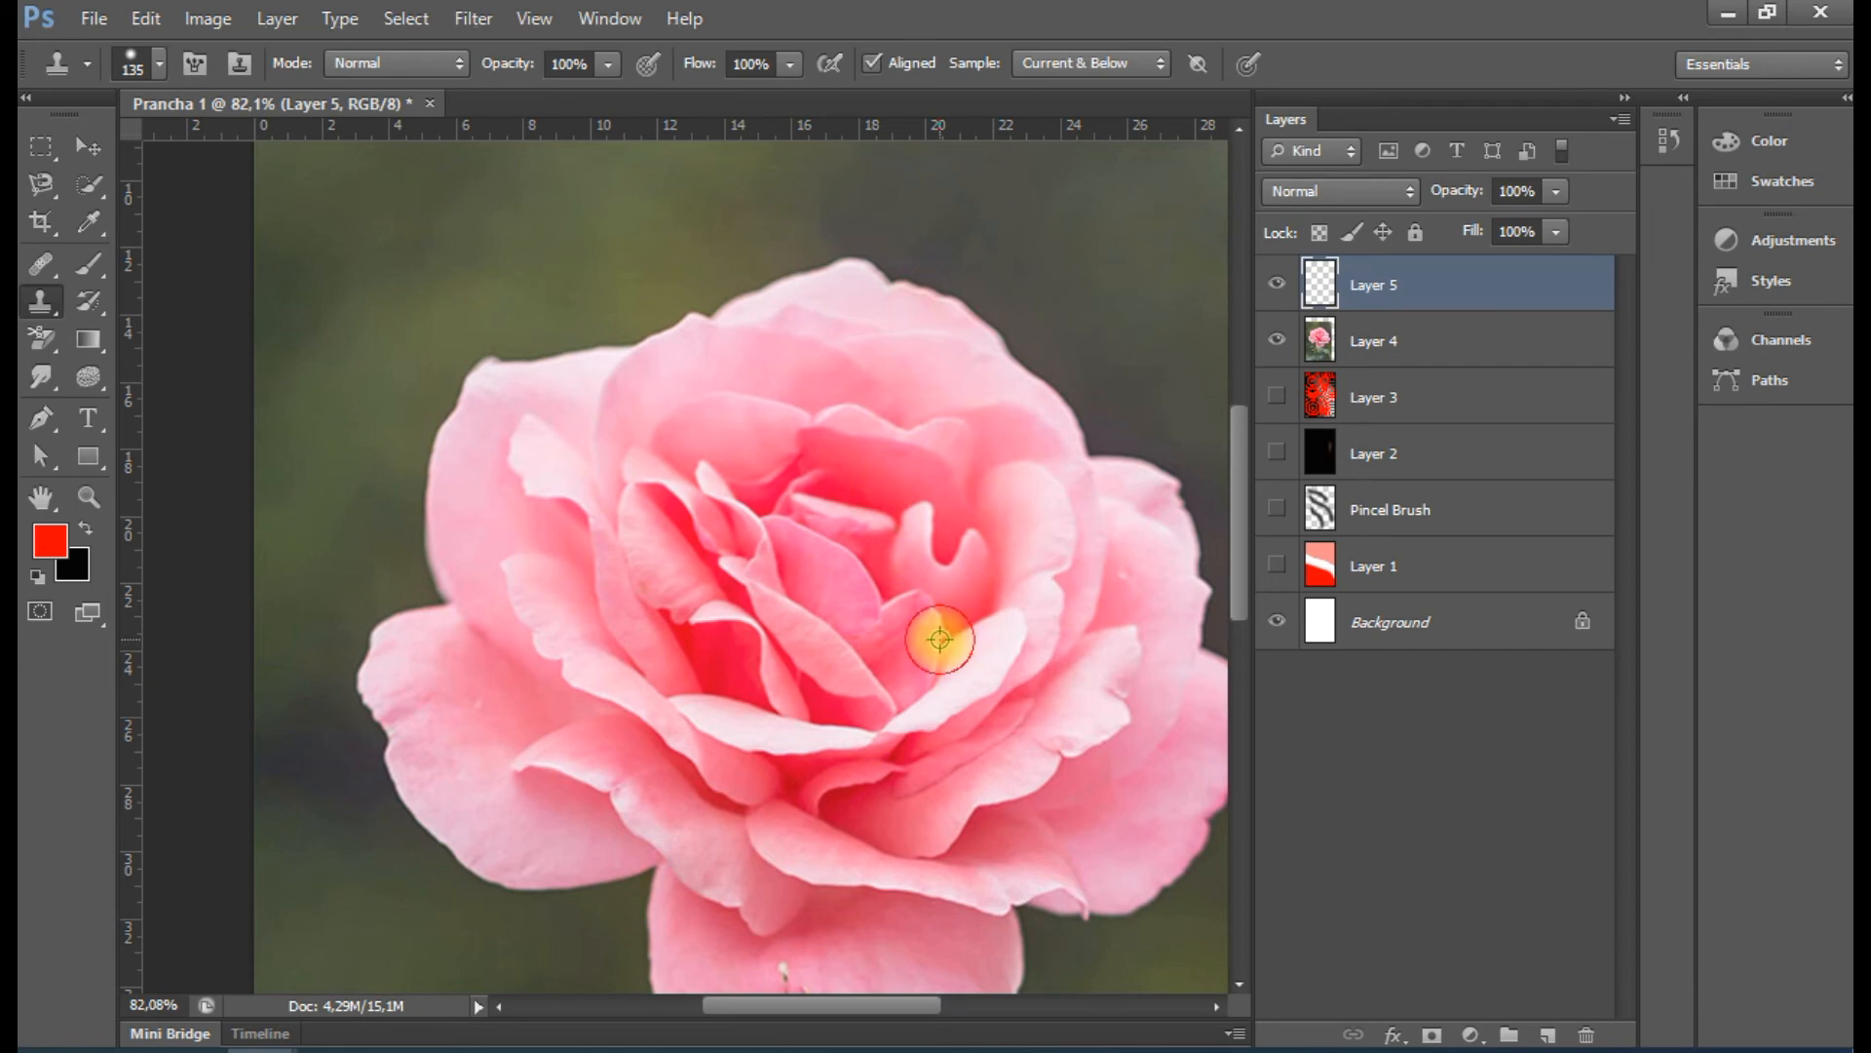
pyautogui.keyDown('alt'); pyautogui.click(897, 539); pyautogui.keyUp('alt')
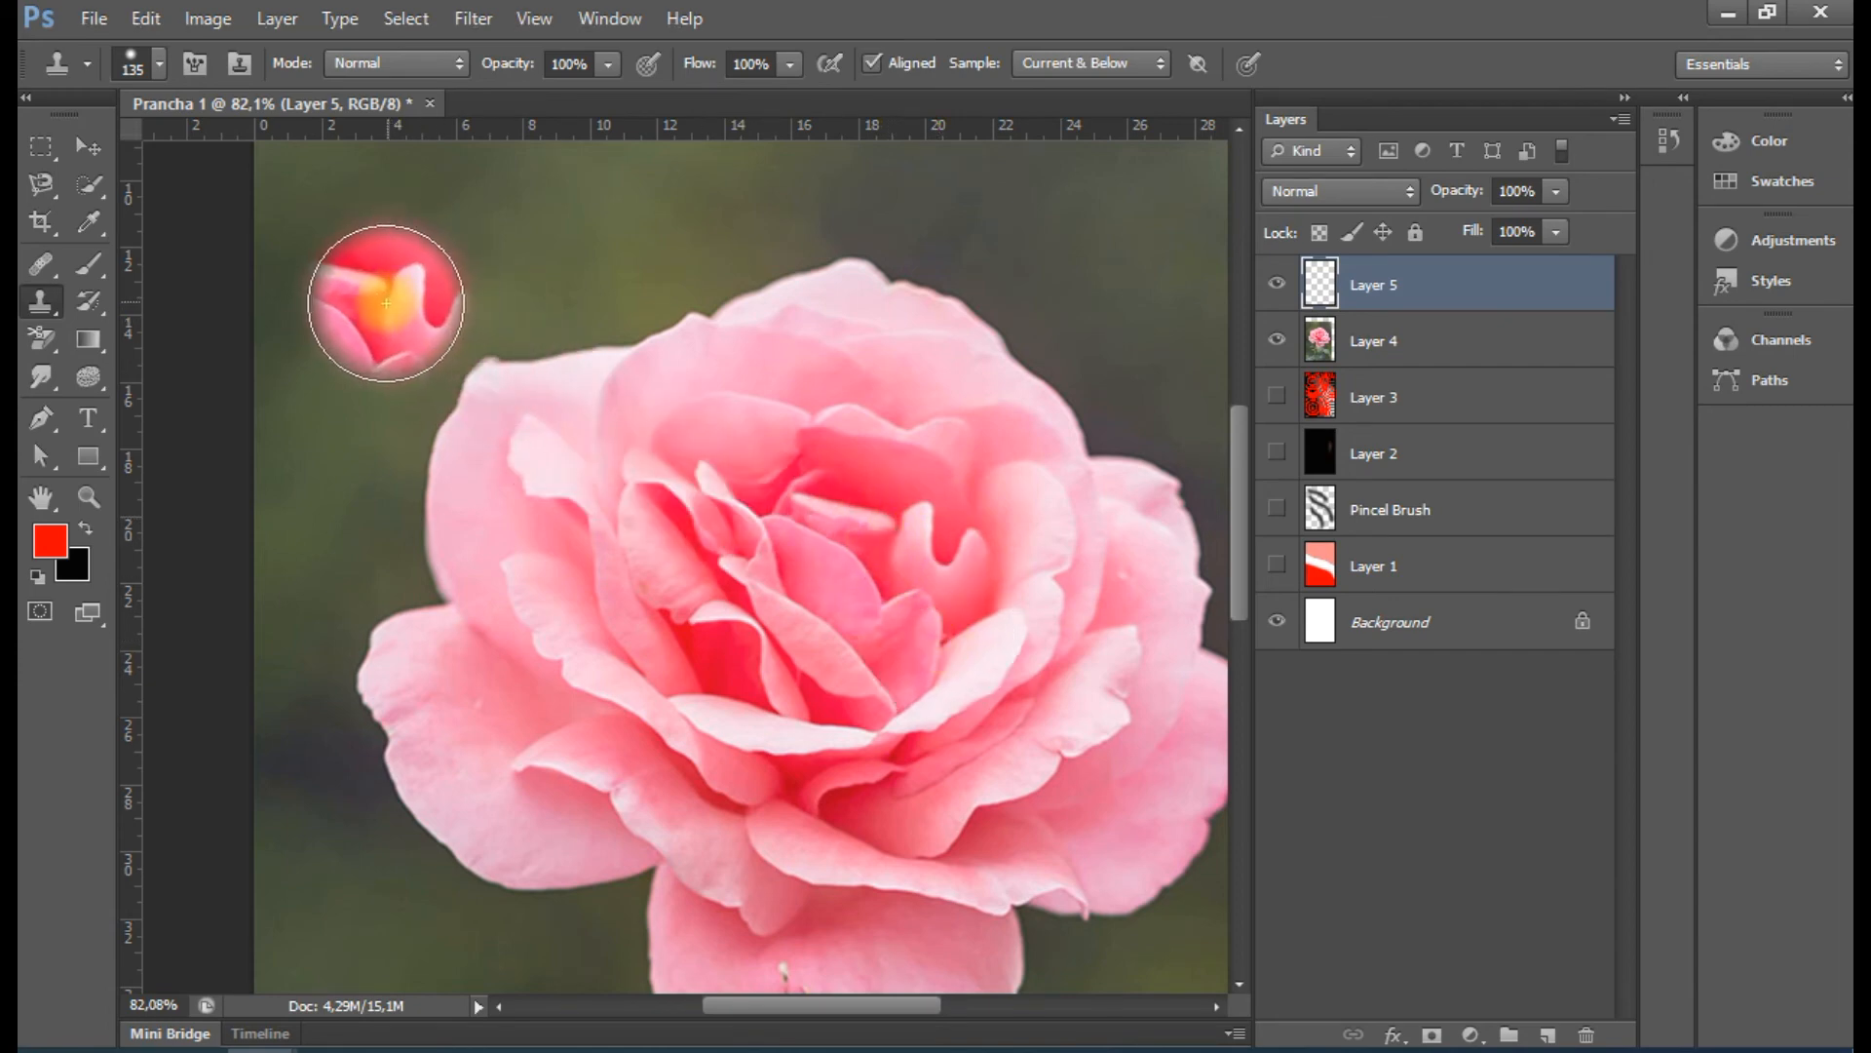
pyautogui.moveTo(374, 349)
pyautogui.mouseDown()
pyautogui.moveTo(353, 475)
pyautogui.moveTo(325, 438)
pyautogui.moveTo(300, 454)
pyautogui.moveTo(264, 269)
pyautogui.moveTo(509, 157)
pyautogui.moveTo(483, 229)
pyautogui.moveTo(429, 281)
pyautogui.moveTo(480, 322)
pyautogui.moveTo(573, 280)
pyautogui.moveTo(595, 294)
pyautogui.moveTo(497, 297)
pyautogui.moveTo(393, 399)
pyautogui.moveTo(405, 581)
pyautogui.moveTo(402, 565)
pyautogui.moveTo(321, 586)
pyautogui.moveTo(339, 699)
pyautogui.moveTo(421, 463)
pyautogui.moveTo(506, 681)
pyautogui.moveTo(452, 876)
pyautogui.mouseUp()
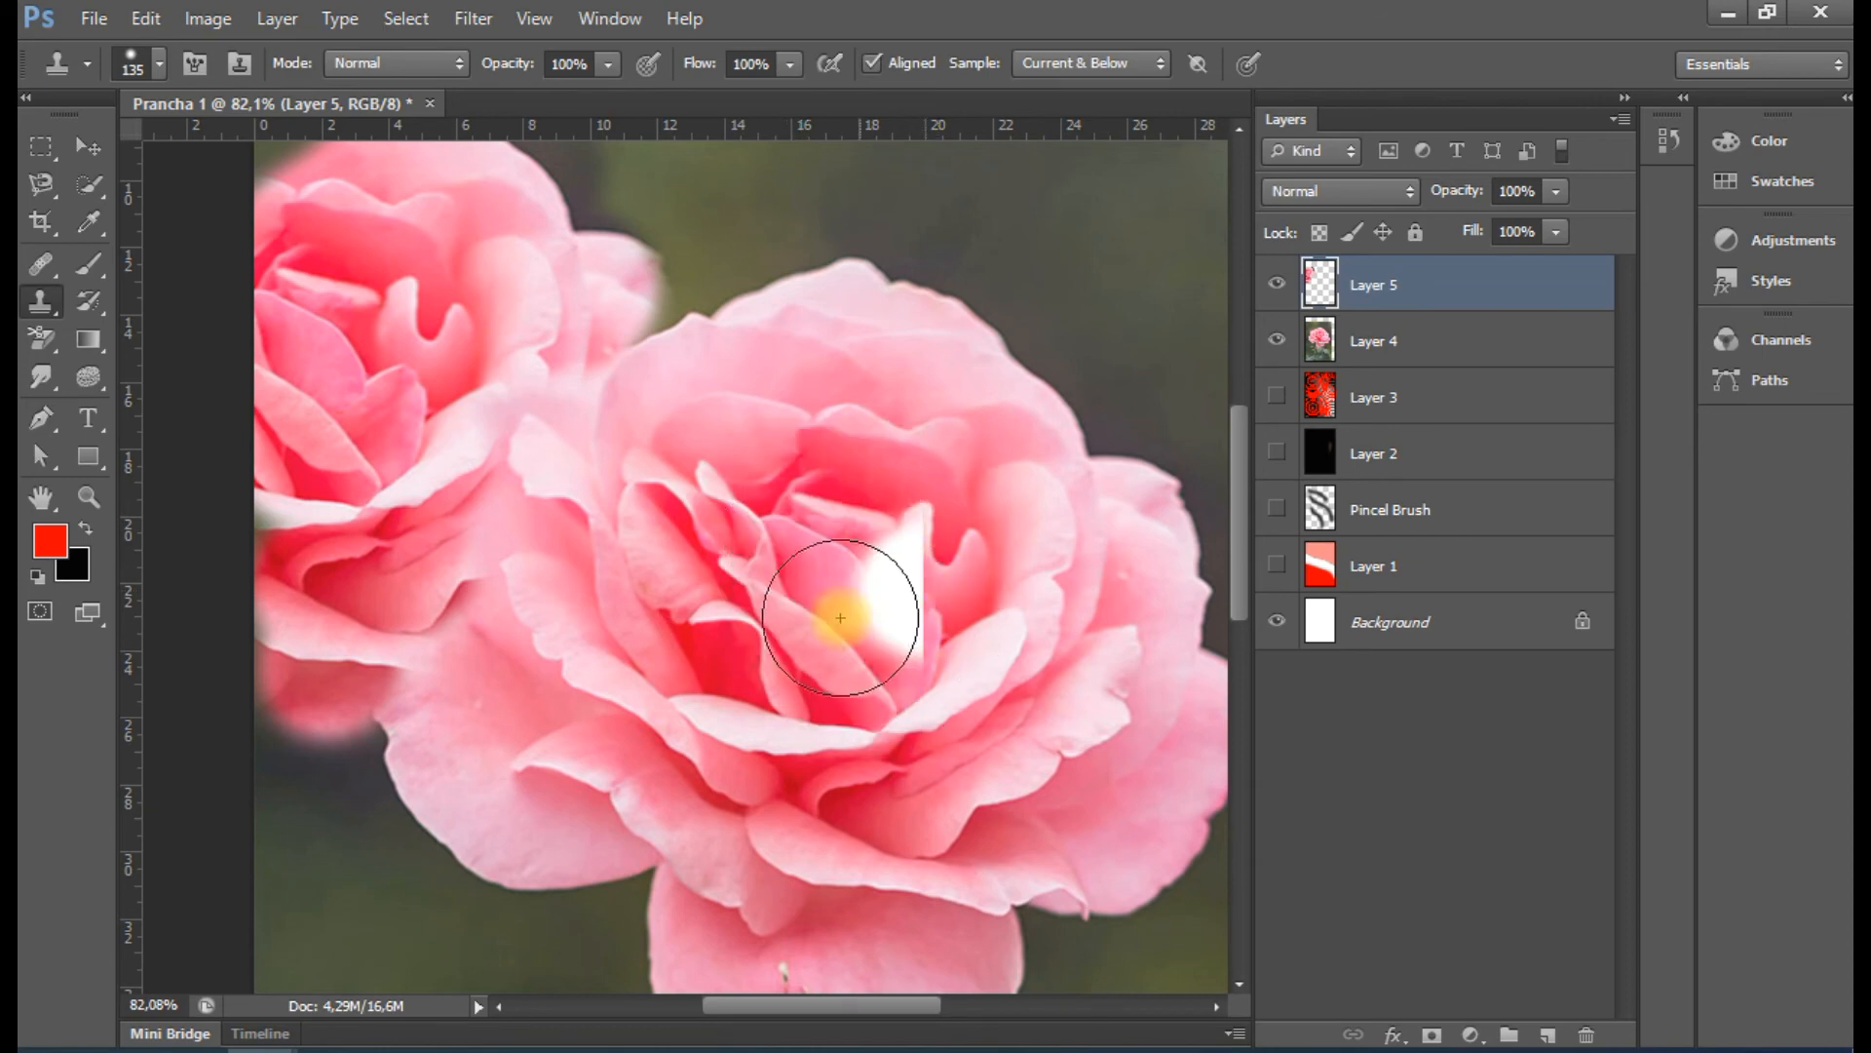
pyautogui.press('alt')
pyautogui.moveTo(466, 622)
pyautogui.mouseDown()
pyautogui.moveTo(481, 510)
pyautogui.moveTo(536, 410)
pyautogui.mouseUp()
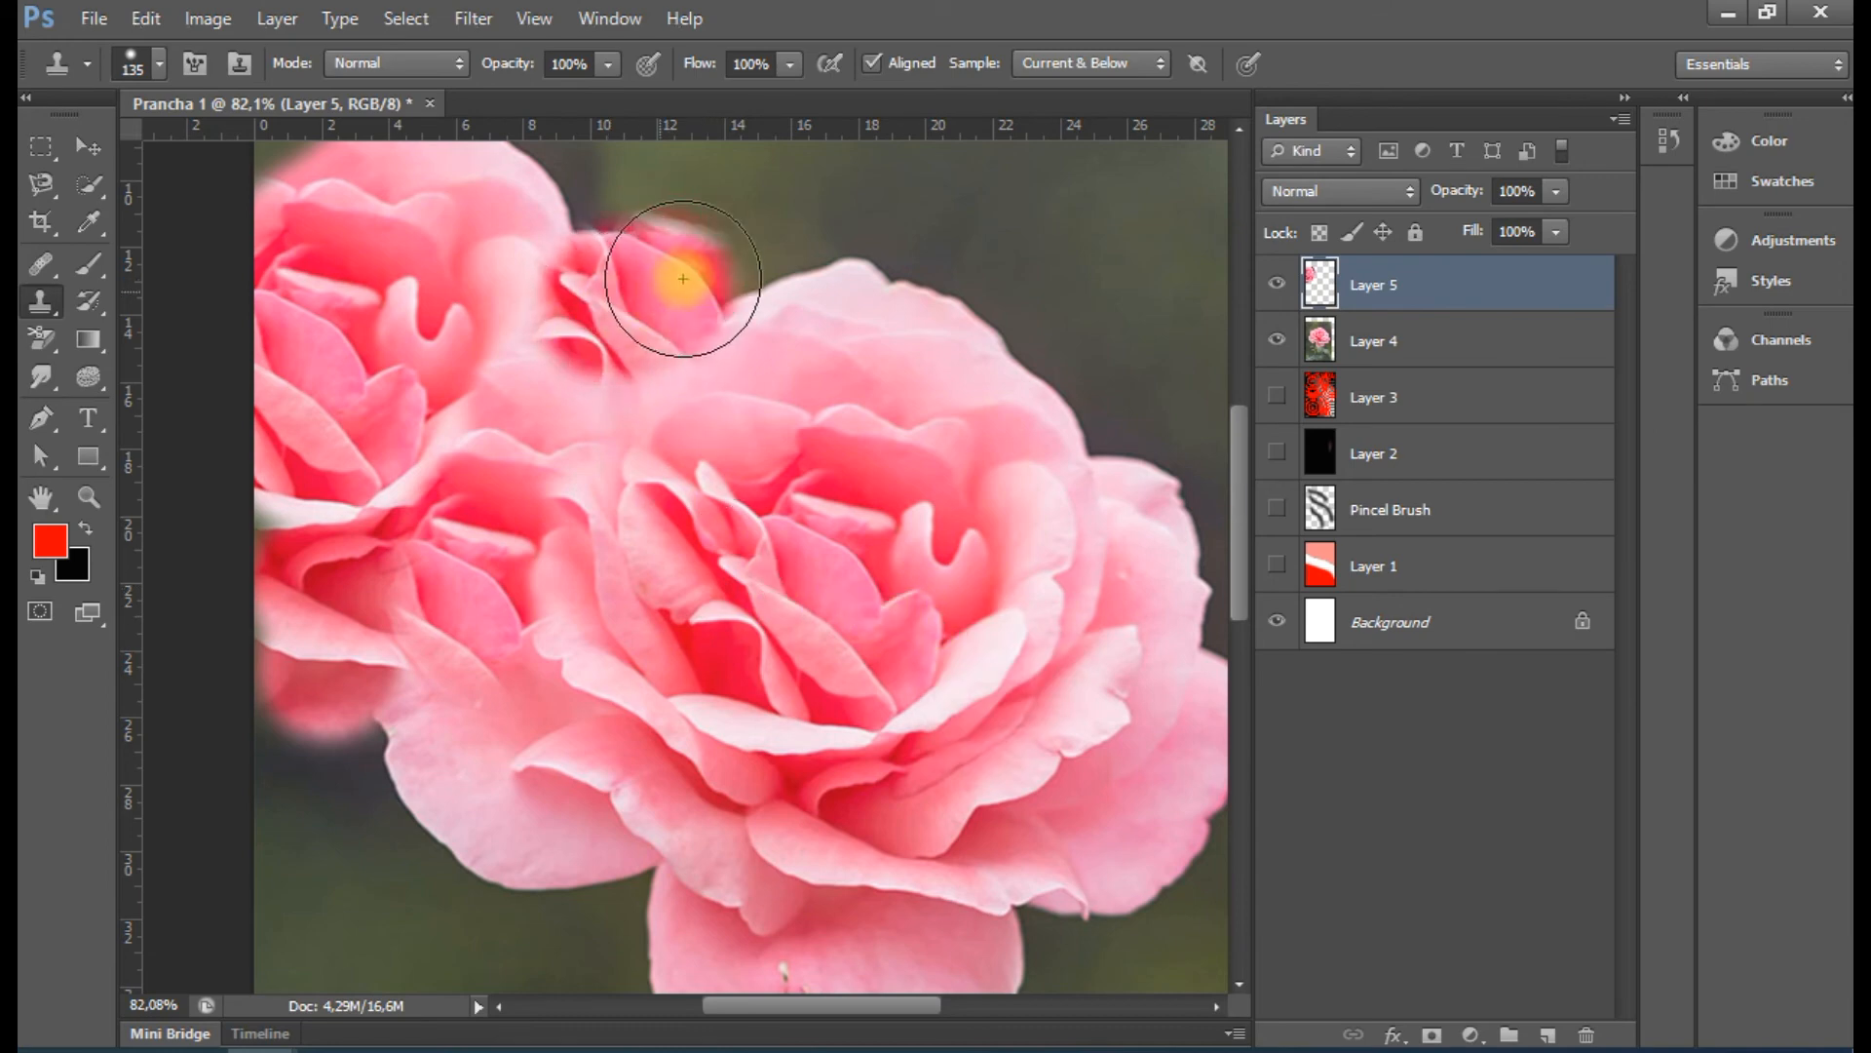
# Clone the rose's inner petals along the flower's upper edge and onto the background just above it
pyautogui.moveTo(741, 243)
pyautogui.mouseDown()
pyautogui.moveTo(918, 227)
pyautogui.moveTo(969, 368)
pyautogui.moveTo(1094, 283)
pyautogui.moveTo(1107, 405)
pyautogui.mouseUp()
pyautogui.keyDown('alt'); pyautogui.click(823, 630); pyautogui.keyUp('alt')
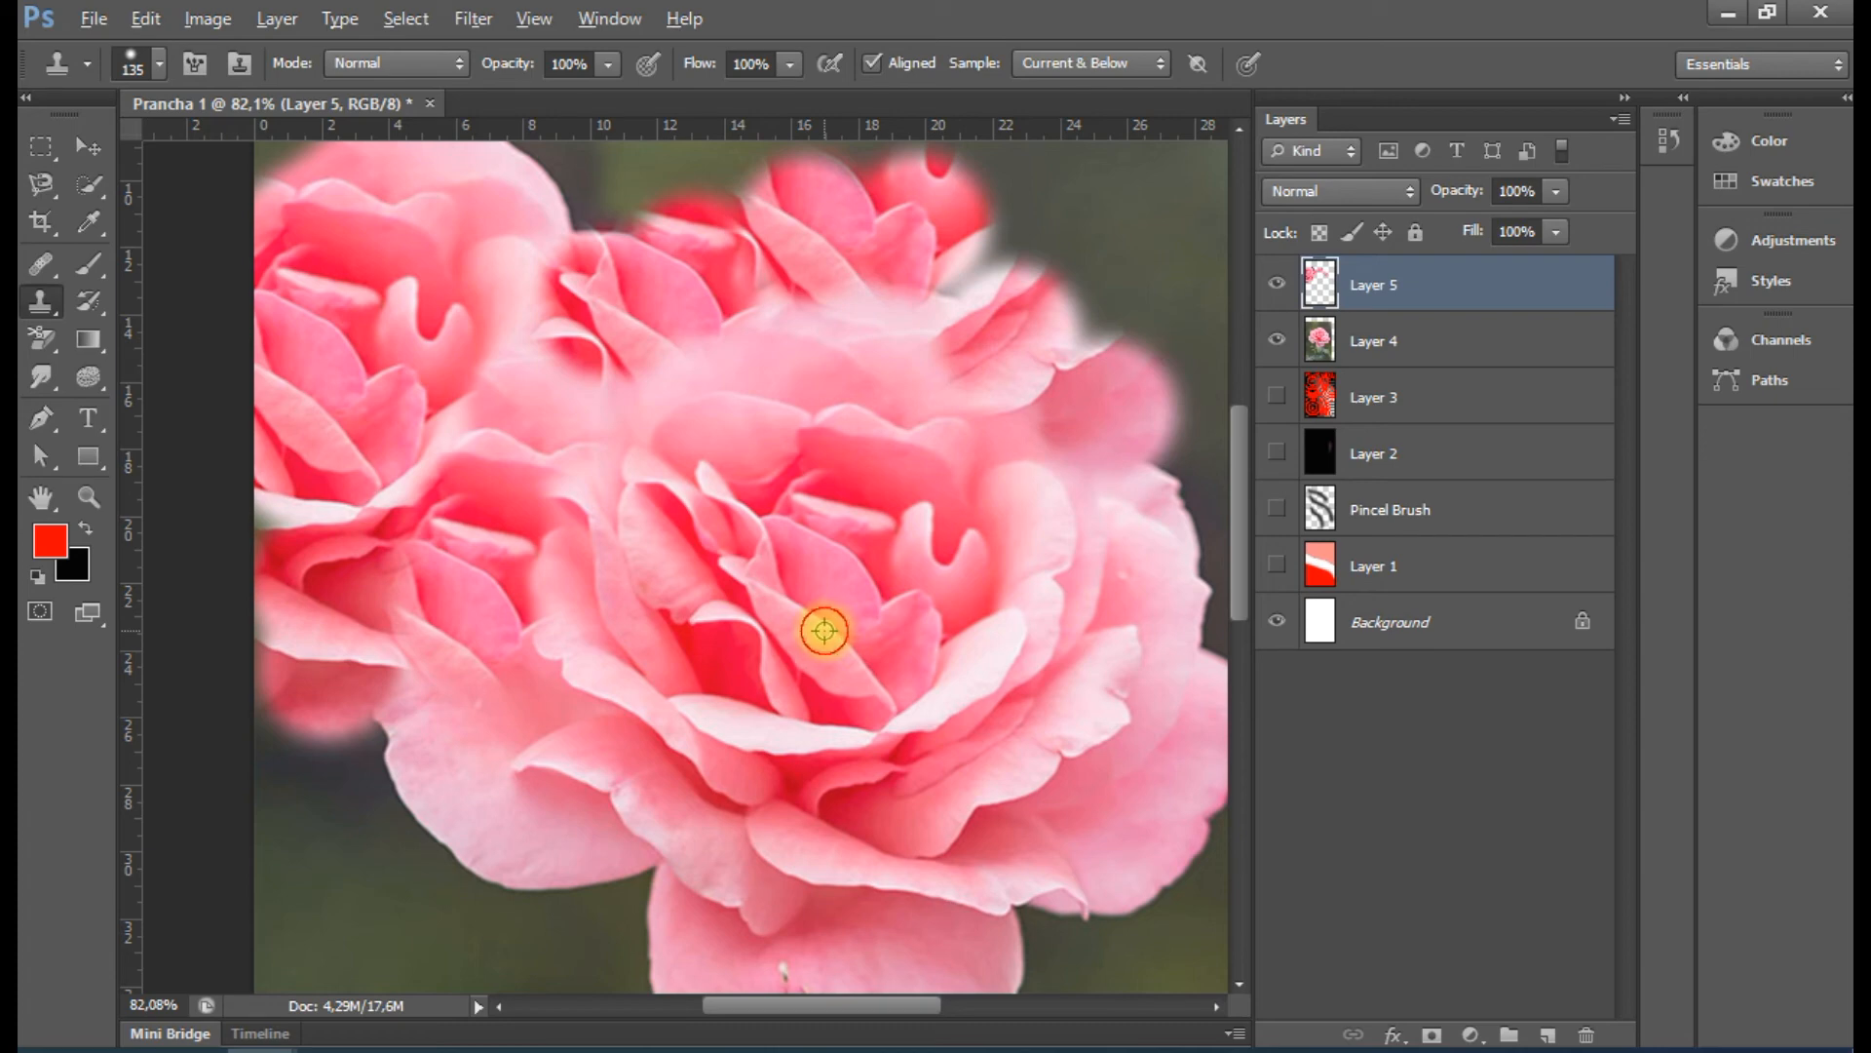
pyautogui.moveTo(773, 368)
pyautogui.mouseDown()
pyautogui.moveTo(907, 380)
pyautogui.moveTo(878, 375)
pyautogui.moveTo(1011, 468)
pyautogui.mouseUp()
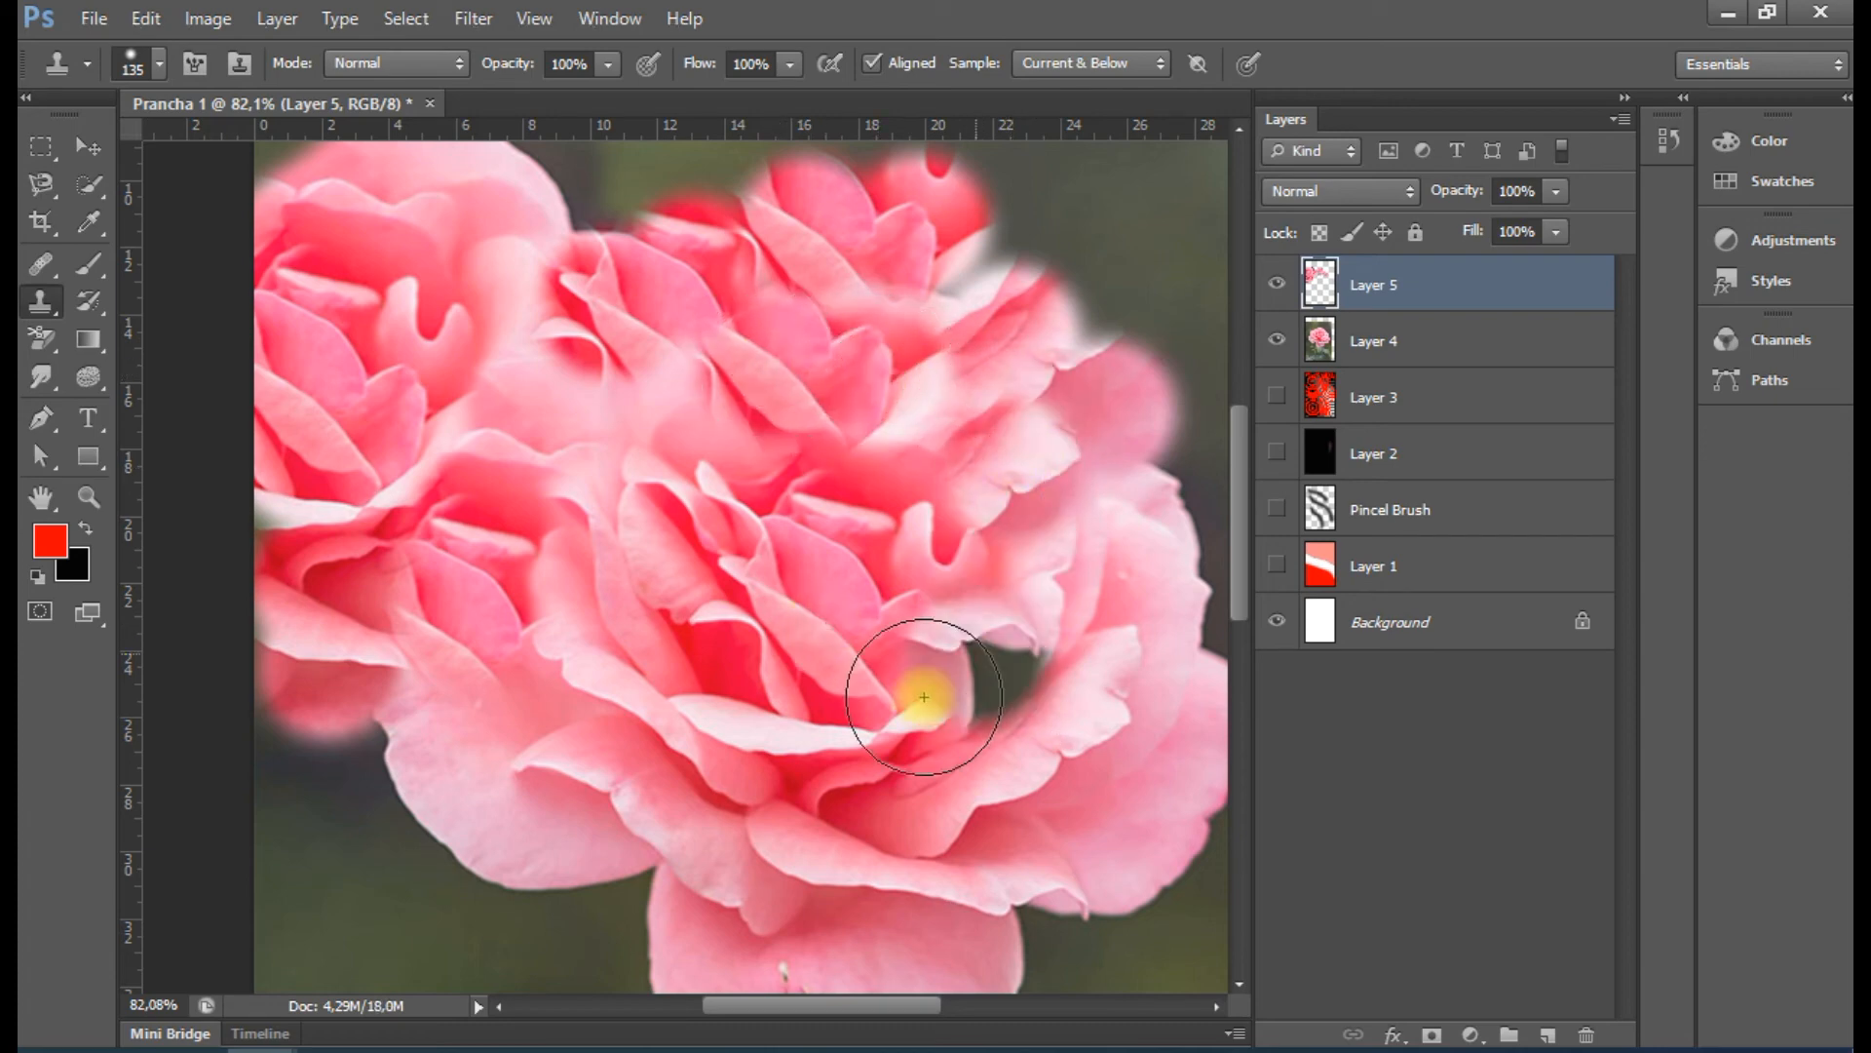
pyautogui.keyDown('alt'); pyautogui.click(598, 184); pyautogui.keyUp('alt')
pyautogui.click(791, 605)
pyautogui.hotkey('ctrl', 'z')
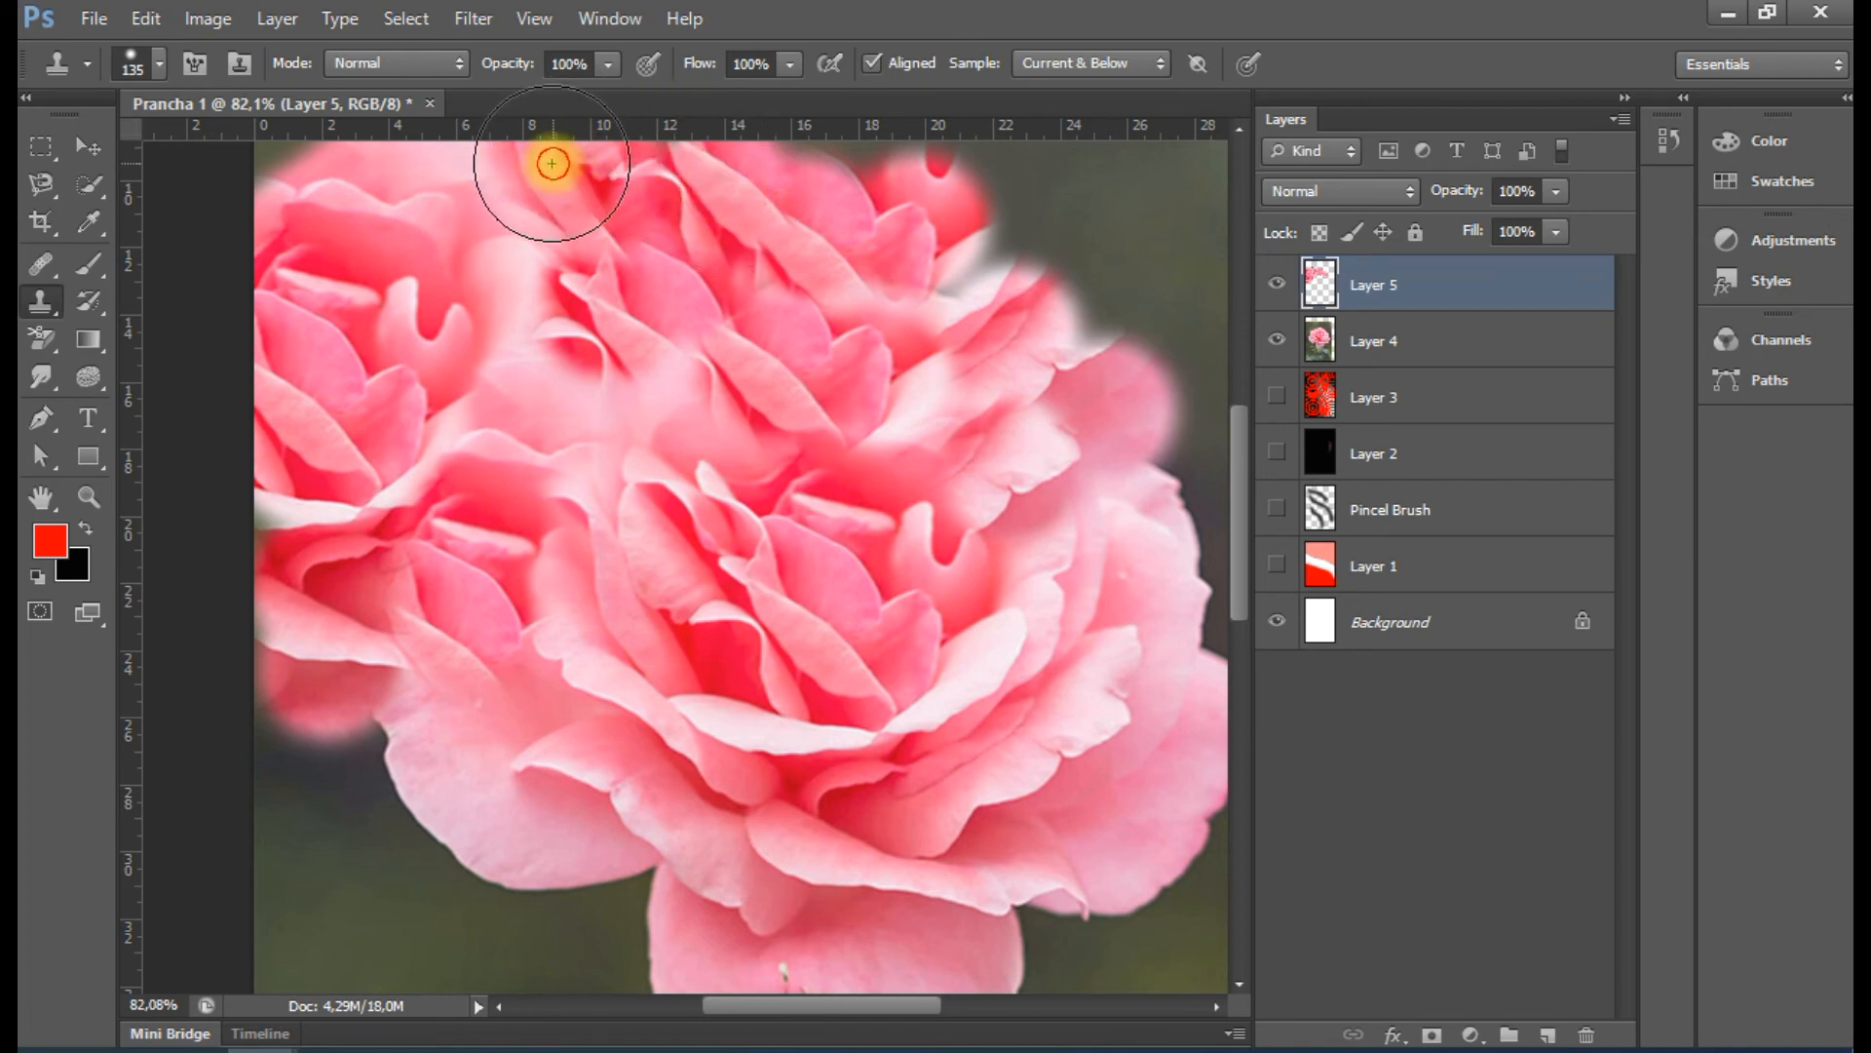
# Resample different petals and clone them across the background above the rose and at its upper right
pyautogui.keyDown('alt'); pyautogui.click(354, 185); pyautogui.keyUp('alt')
pyautogui.moveTo(1043, 234)
pyautogui.mouseDown()
pyautogui.moveTo(969, 196)
pyautogui.moveTo(819, 195)
pyautogui.mouseUp()
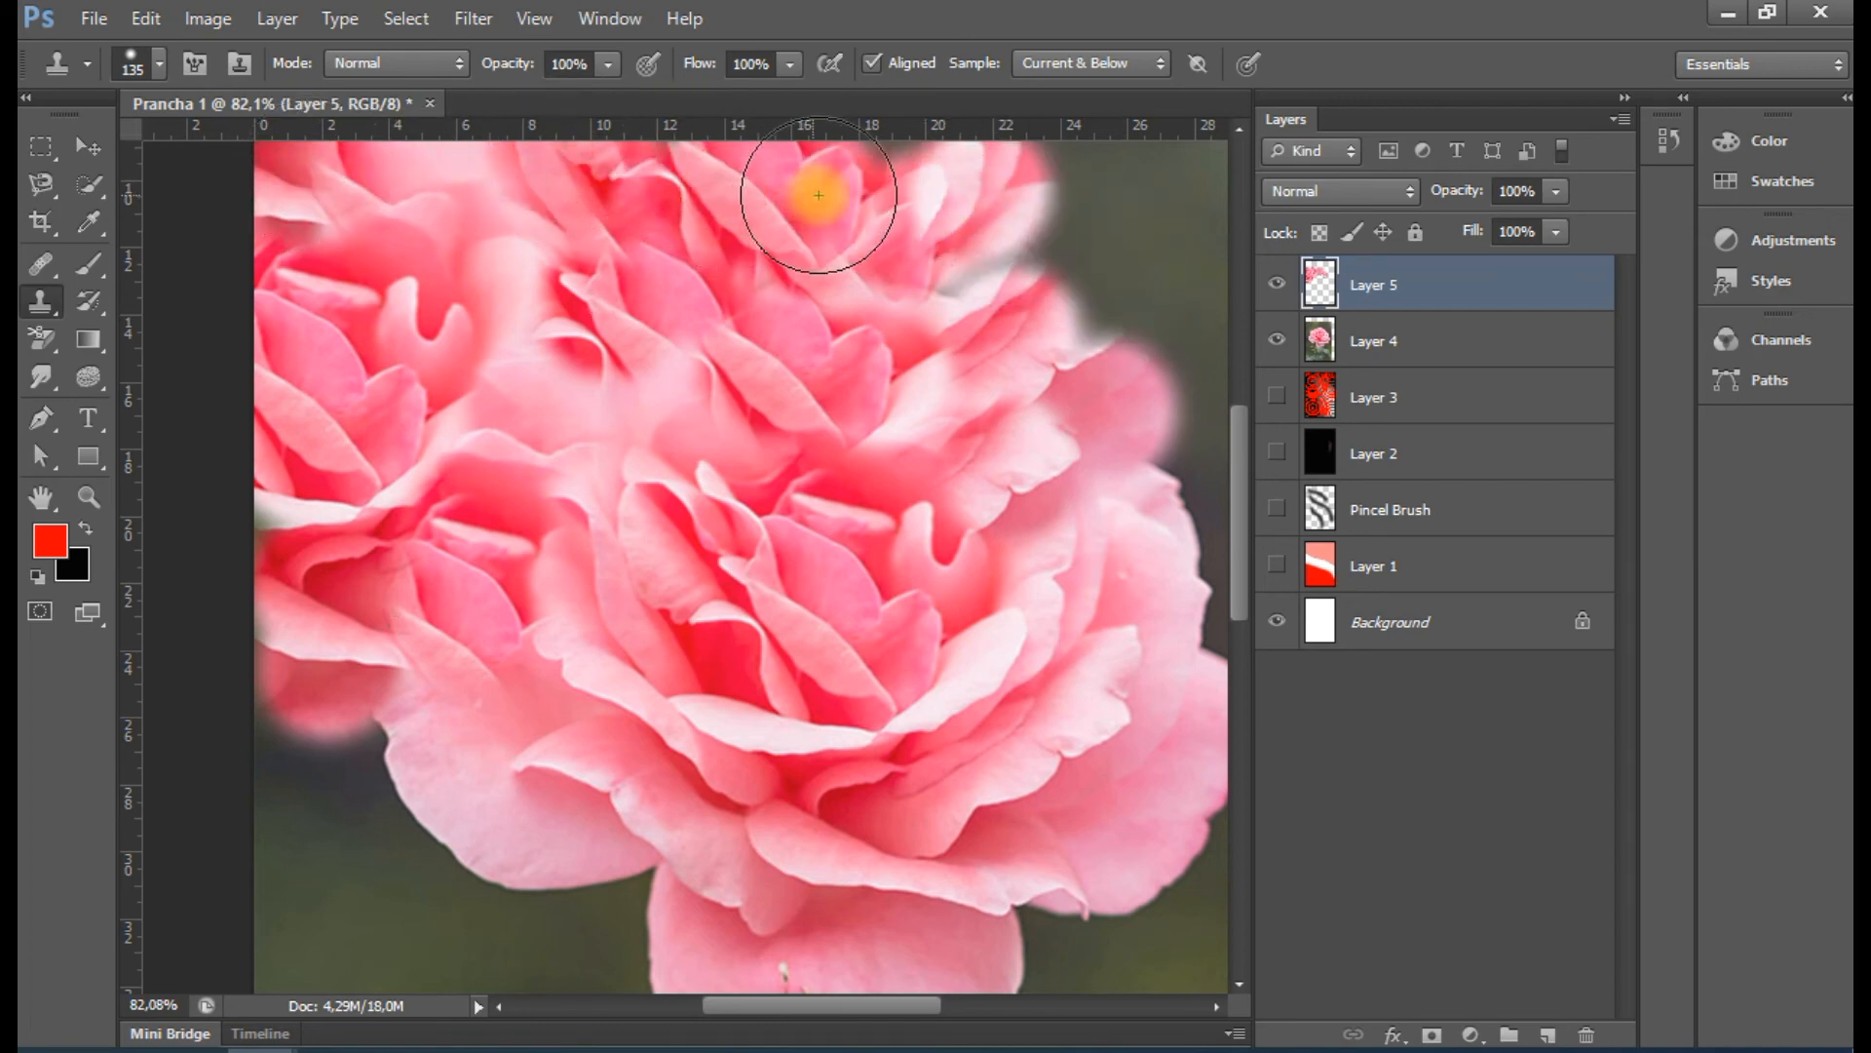
pyautogui.keyDown('alt'); pyautogui.click(852, 639); pyautogui.keyUp('alt')
pyautogui.moveTo(1175, 206)
pyautogui.mouseDown()
pyautogui.moveTo(1084, 198)
pyautogui.moveTo(910, 284)
pyautogui.moveTo(1002, 201)
pyautogui.moveTo(1058, 185)
pyautogui.mouseUp()
pyautogui.keyDown('alt'); pyautogui.click(603, 689); pyautogui.keyUp('alt')
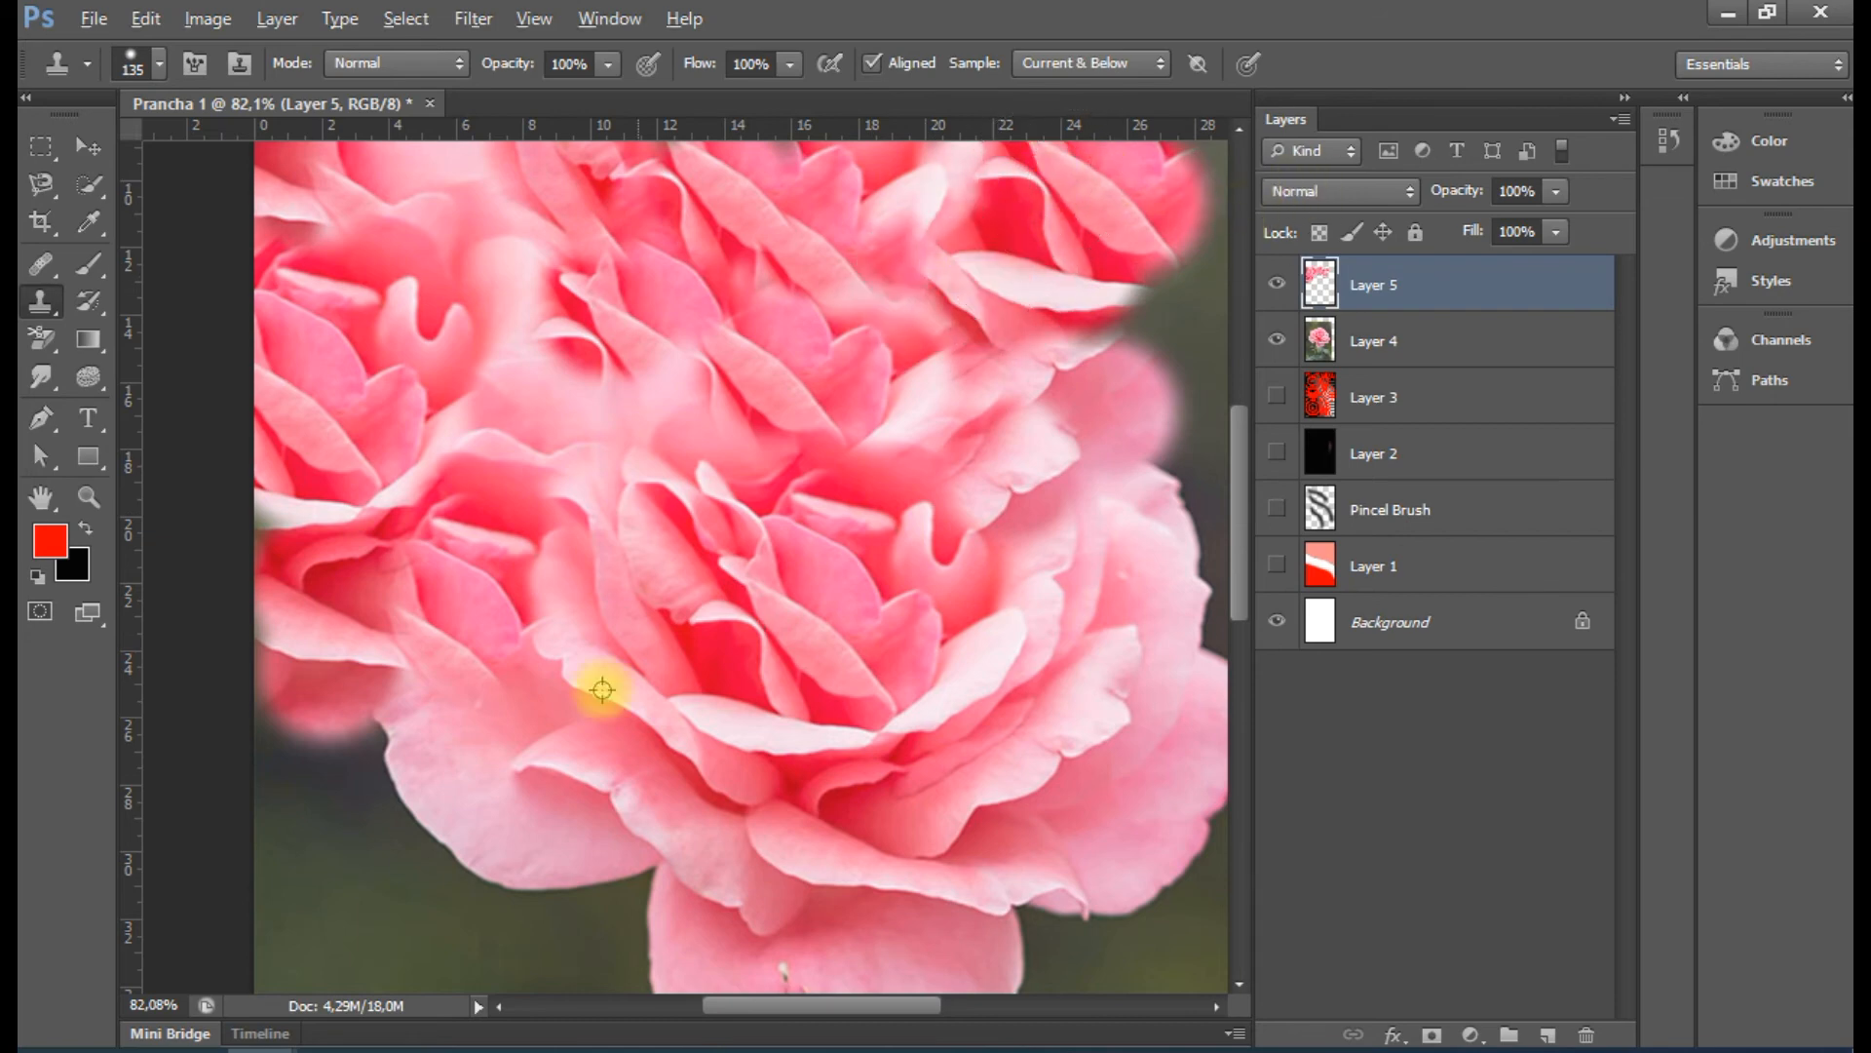
pyautogui.click(1177, 226)
pyautogui.moveTo(1267, 184)
pyautogui.mouseDown()
pyautogui.moveTo(1203, 175)
pyautogui.moveTo(1199, 260)
pyautogui.moveTo(1065, 361)
pyautogui.moveTo(1150, 334)
pyautogui.moveTo(1209, 444)
pyautogui.mouseUp()
pyautogui.click(972, 508)
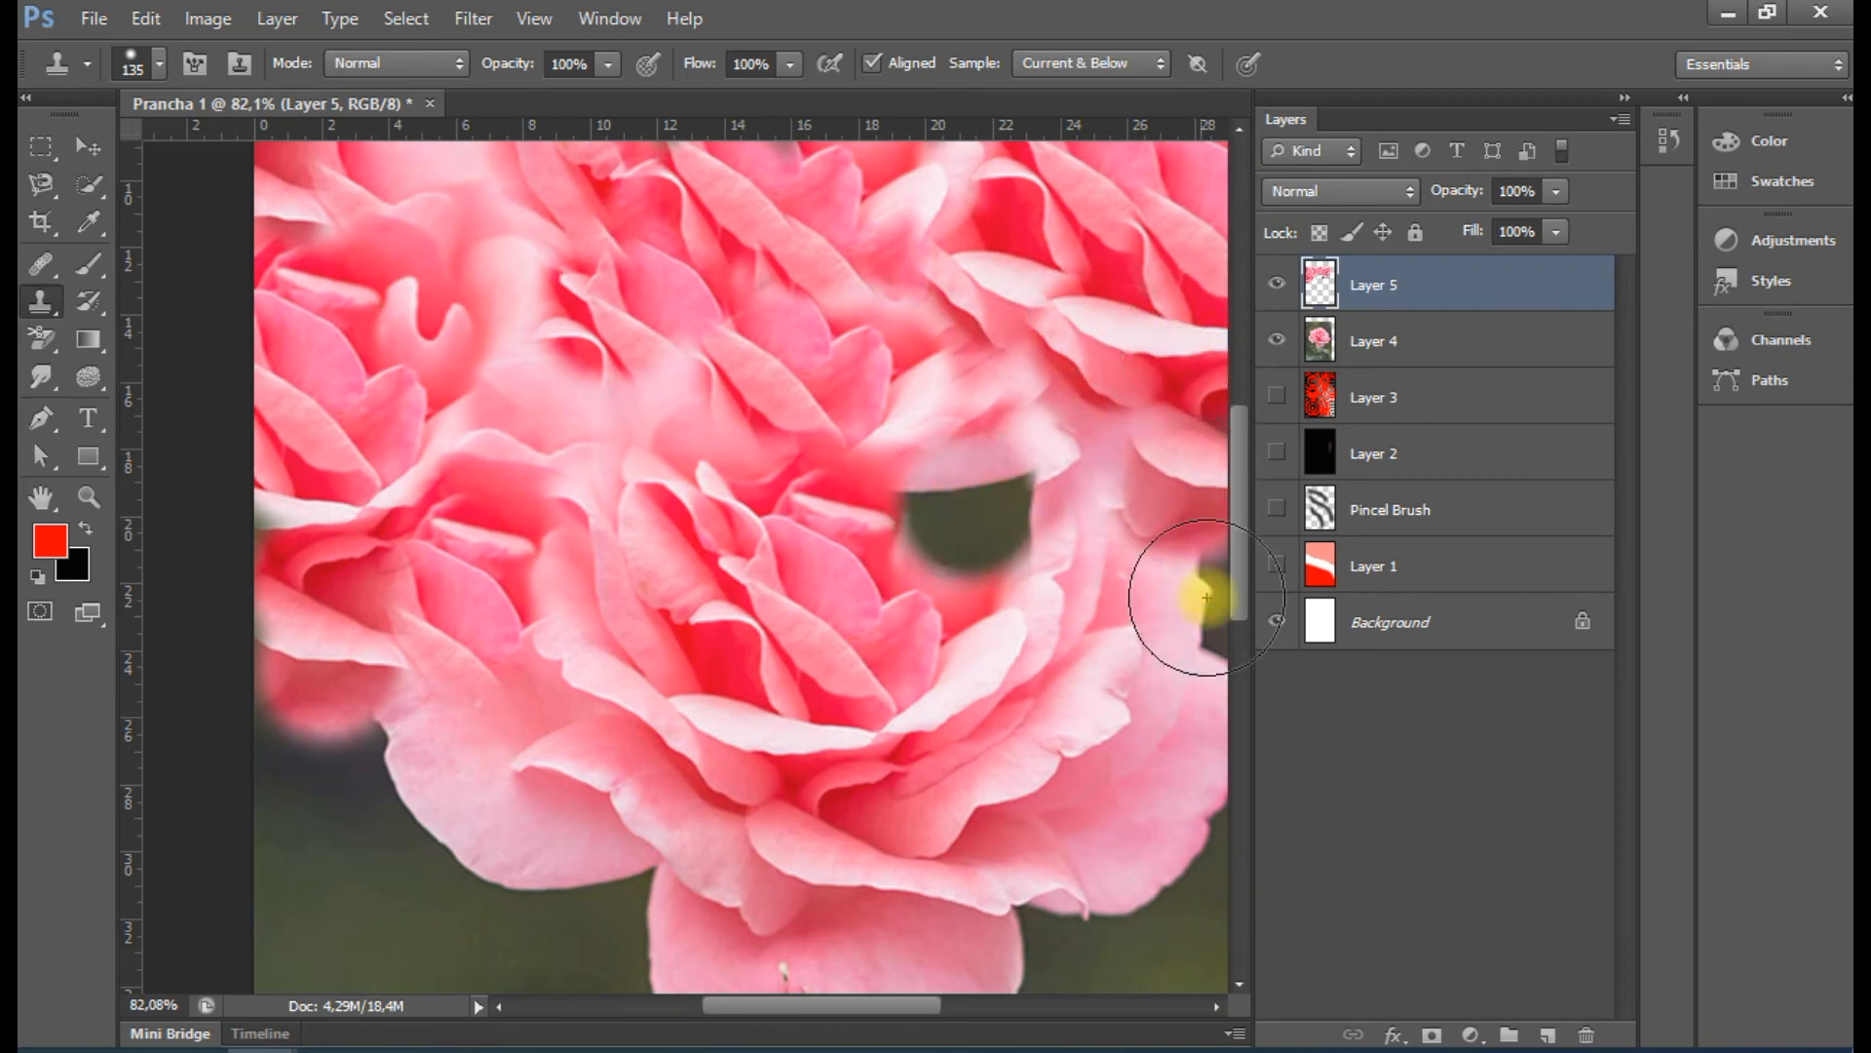
pyautogui.click(815, 669)
pyautogui.hotkey('ctrl', 'z')
pyautogui.hotkey('ctrl', 'z')
pyautogui.moveTo(827, 682)
pyautogui.mouseDown()
pyautogui.moveTo(848, 717)
pyautogui.moveTo(931, 728)
pyautogui.moveTo(866, 673)
pyautogui.mouseUp()
pyautogui.hotkey('ctrl', 'z')
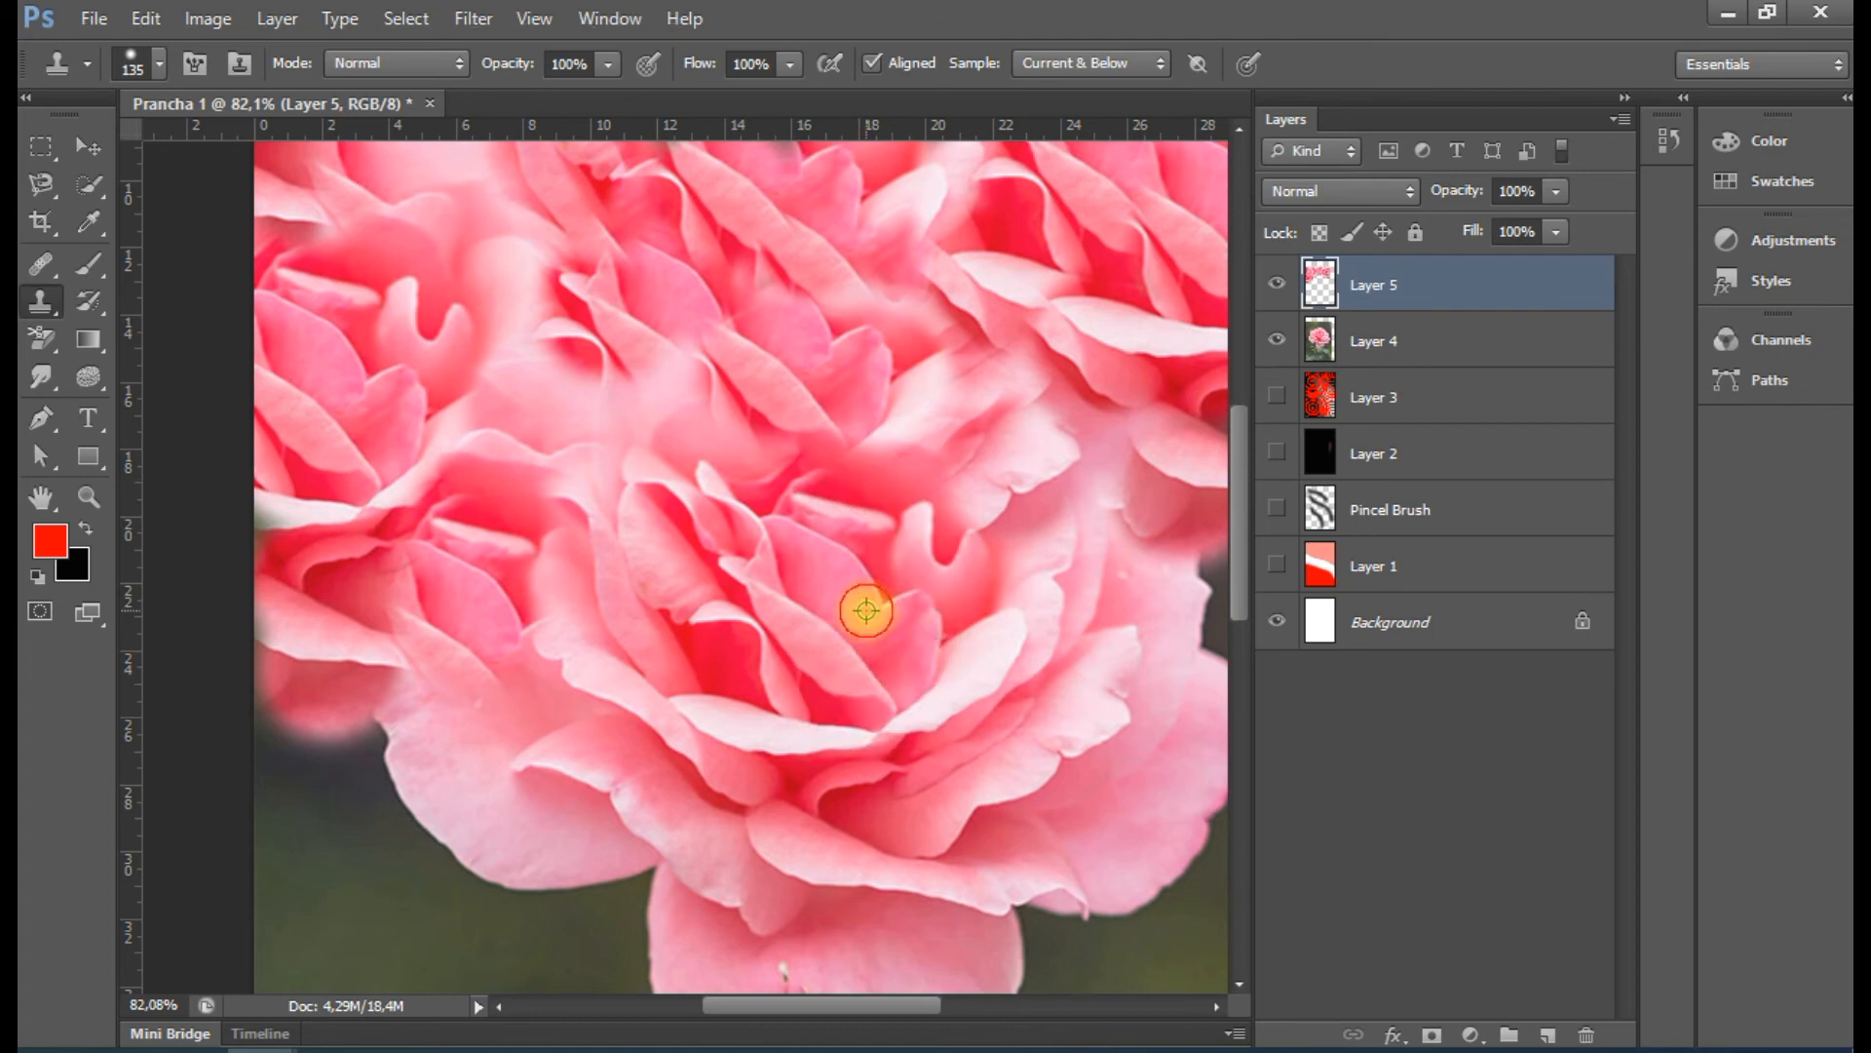
# Clone more petals down the rose's right side and undo the trial stroke on its left side
pyautogui.moveTo(1194, 532); pyautogui.dragTo(1211, 627)
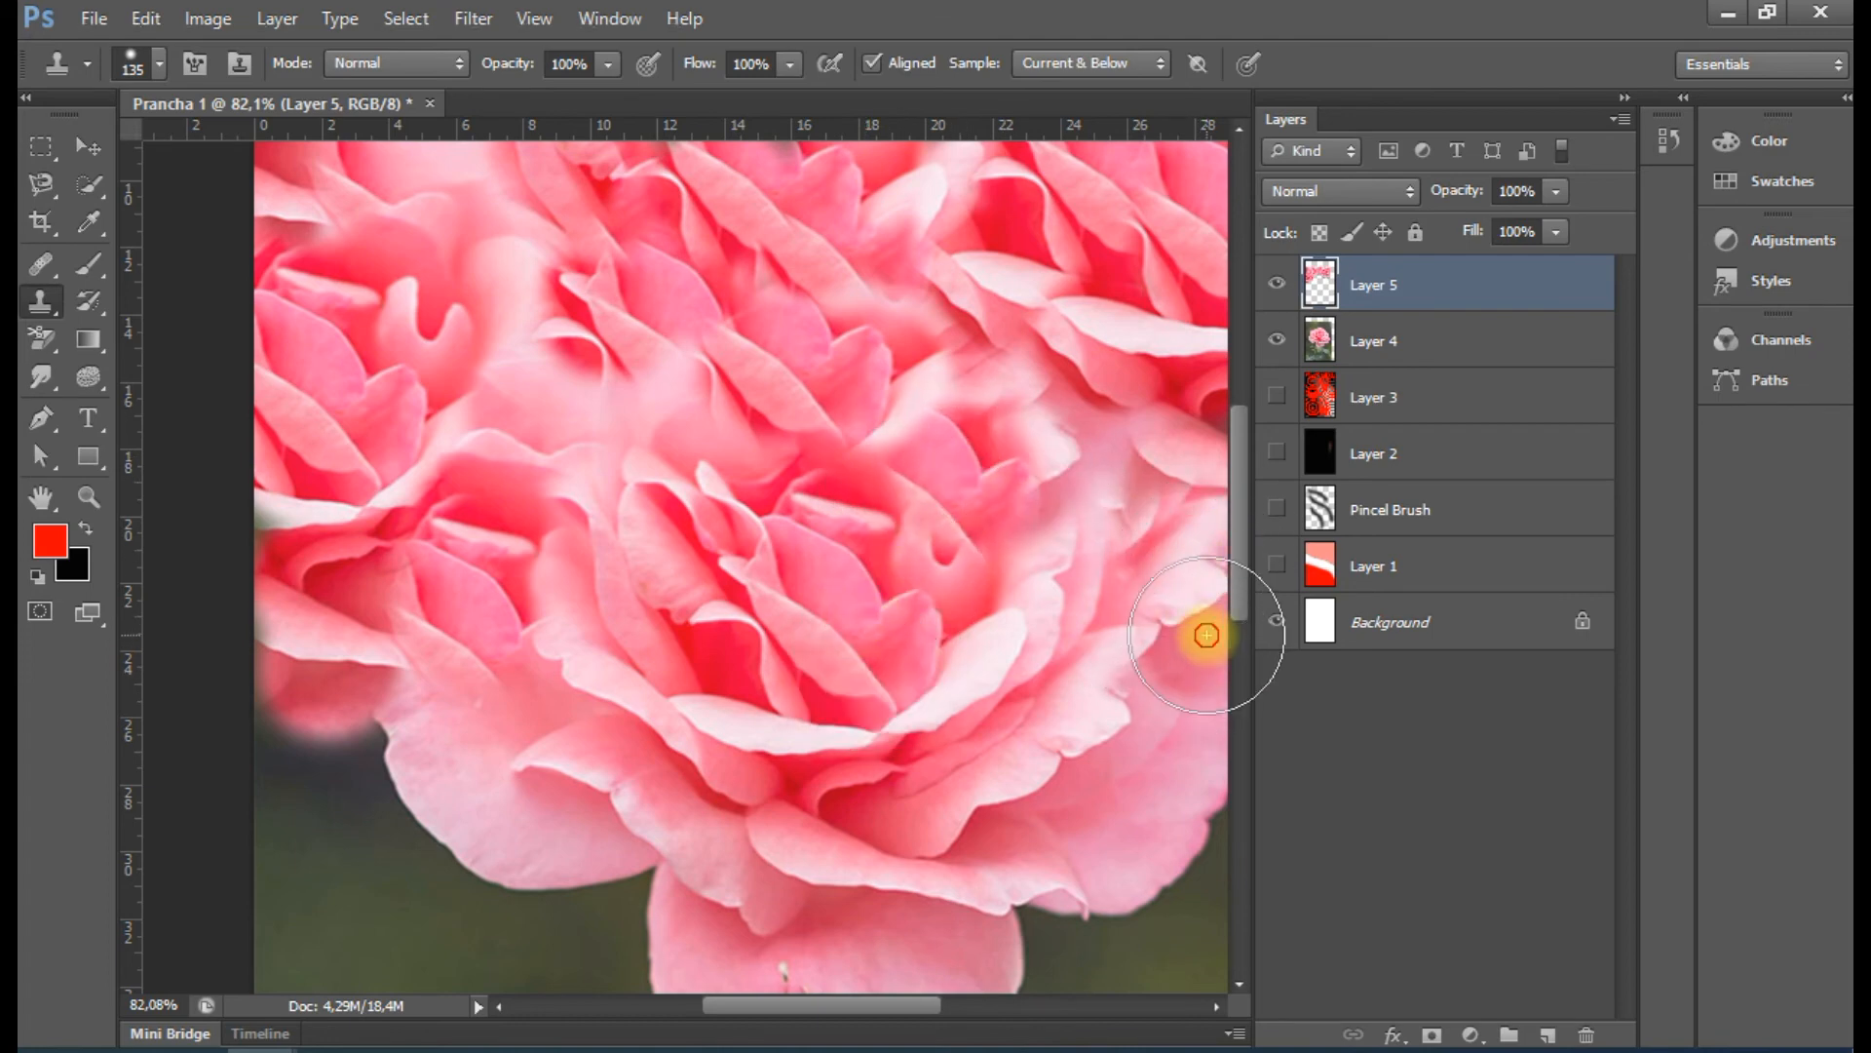
pyautogui.moveTo(378, 560); pyautogui.dragTo(397, 710)
pyautogui.hotkey('ctrl', 'z')
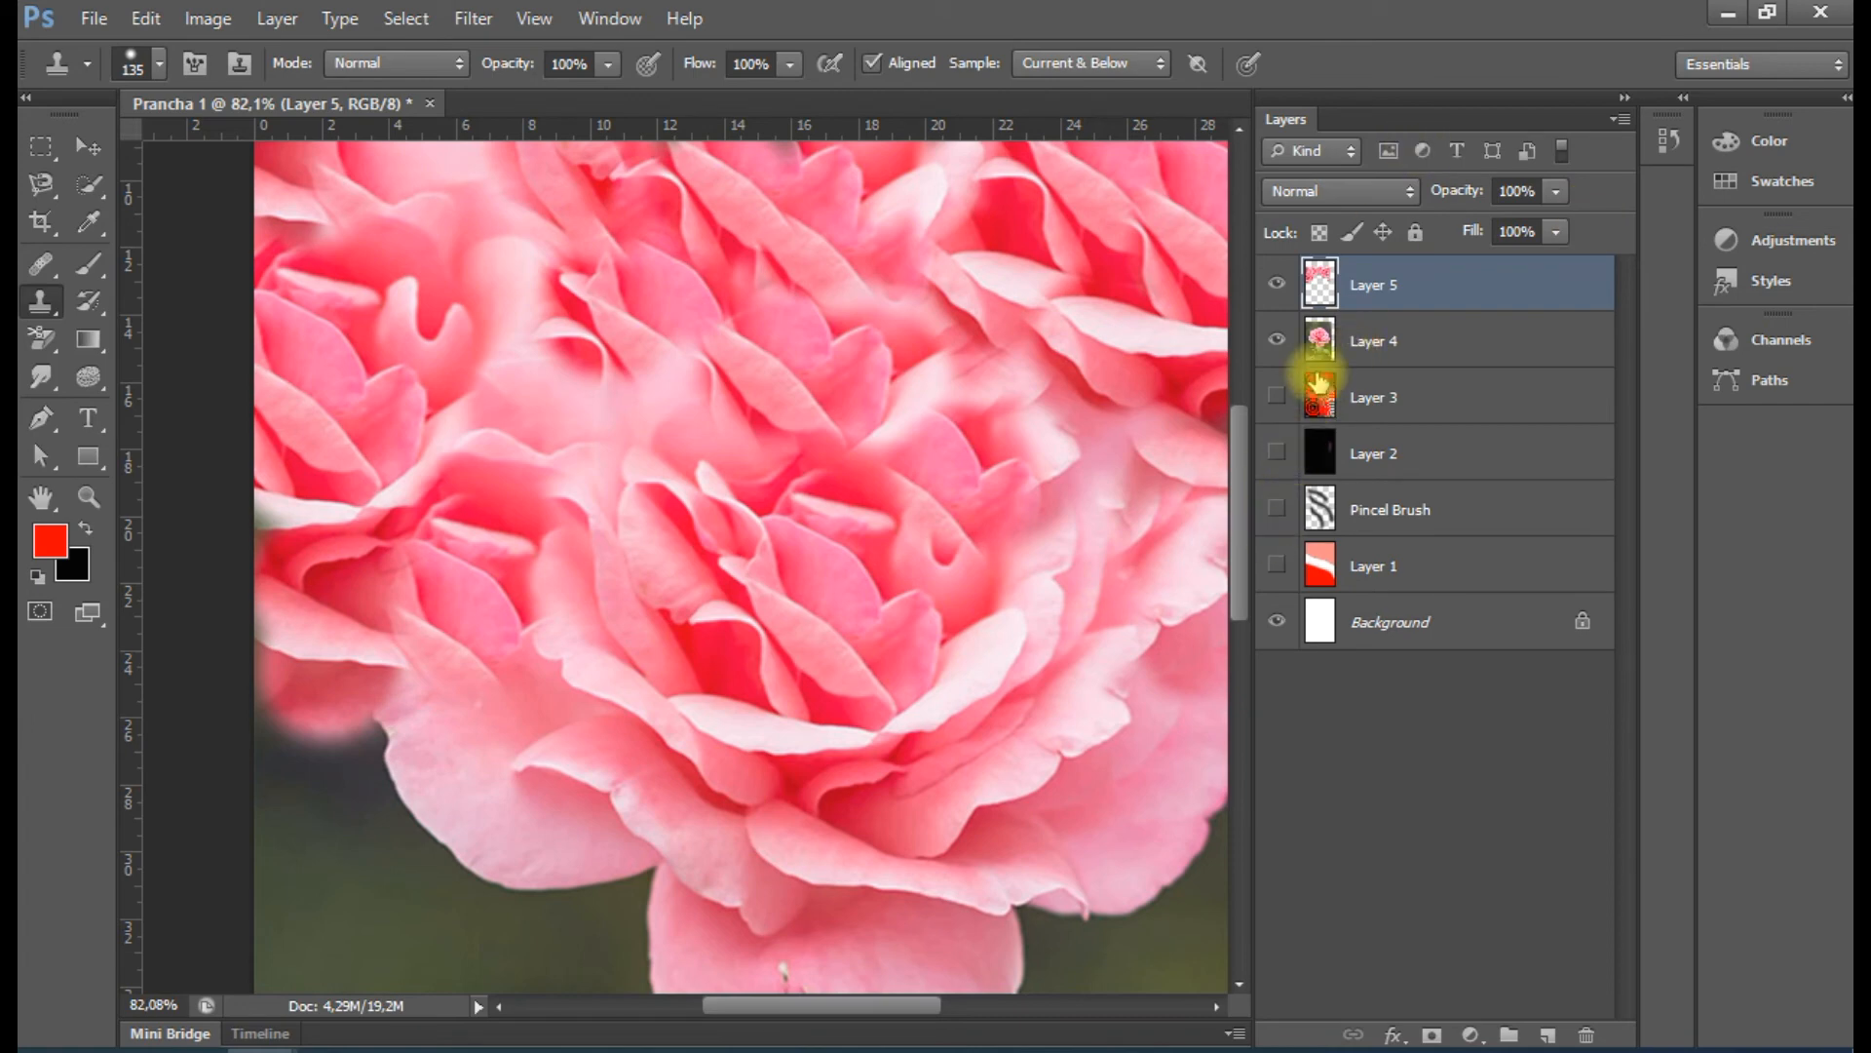
# Hide and show Layer 4 and Layer 5 in turn to compare the cloned petals with the original photo
pyautogui.click(1277, 343)
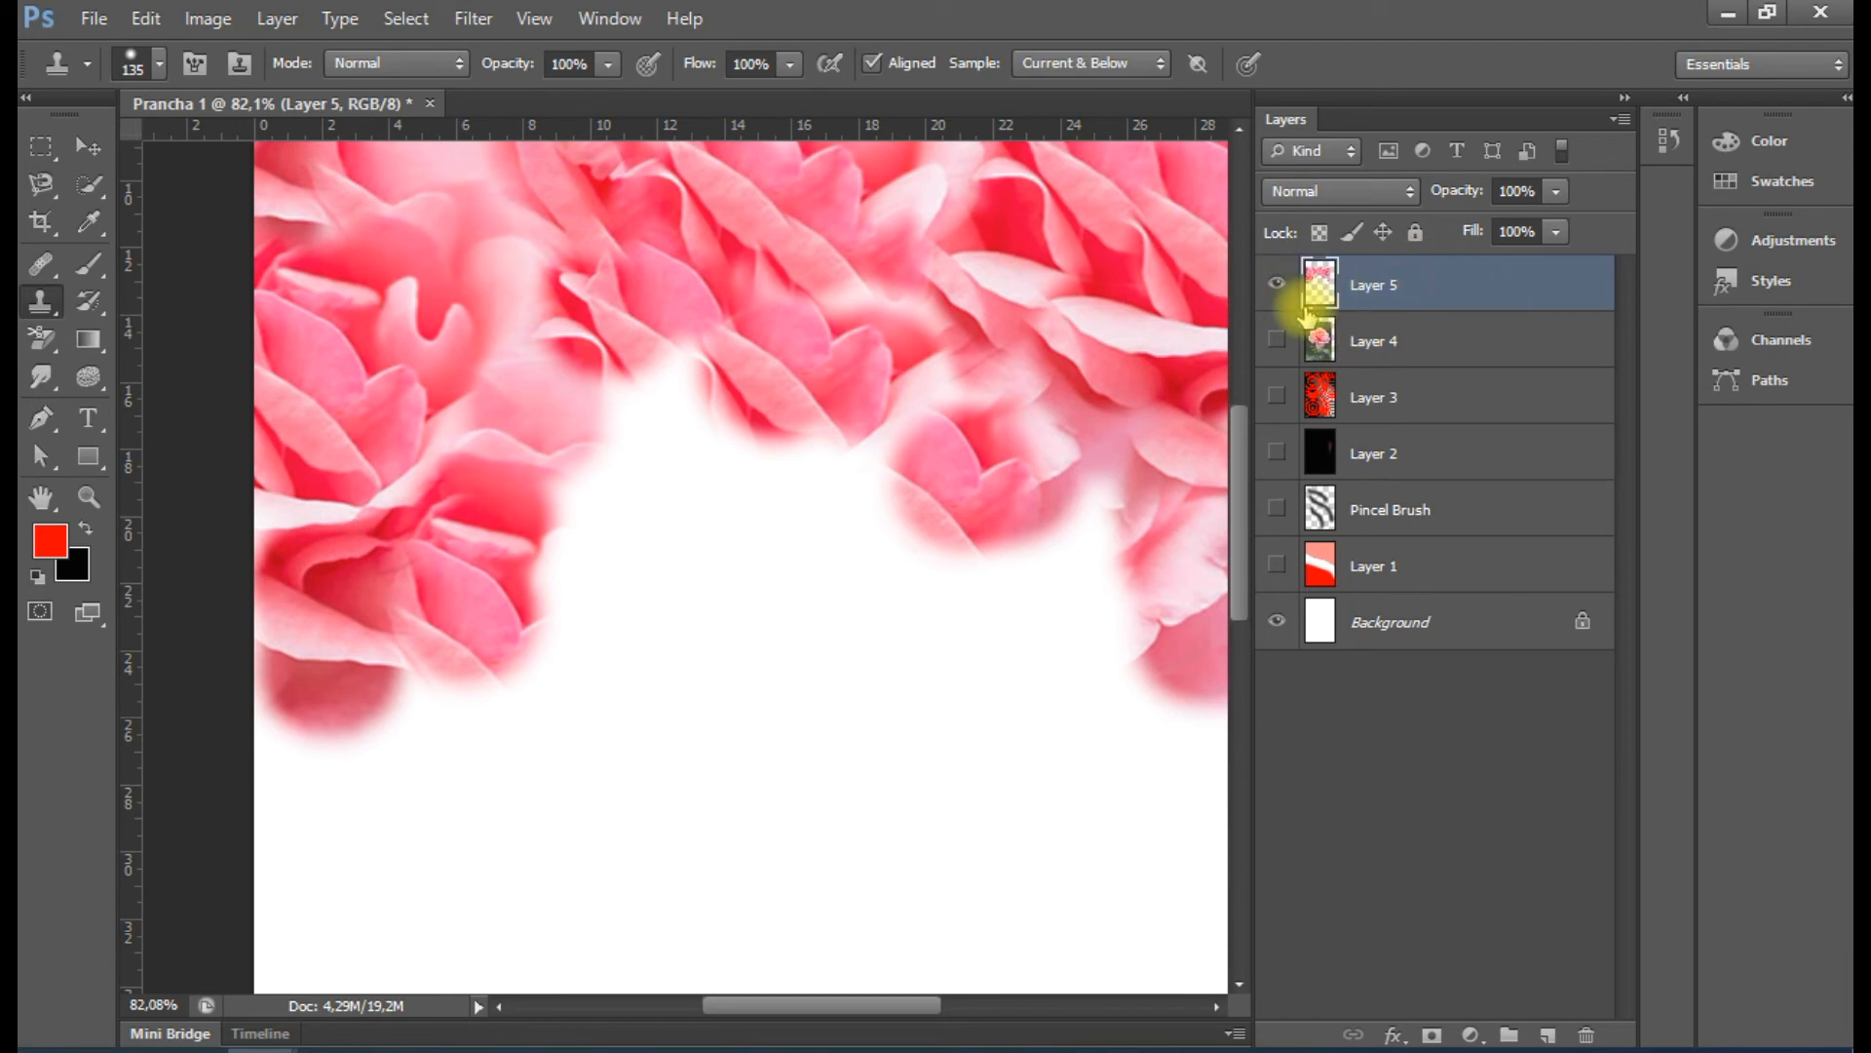
pyautogui.click(1275, 343)
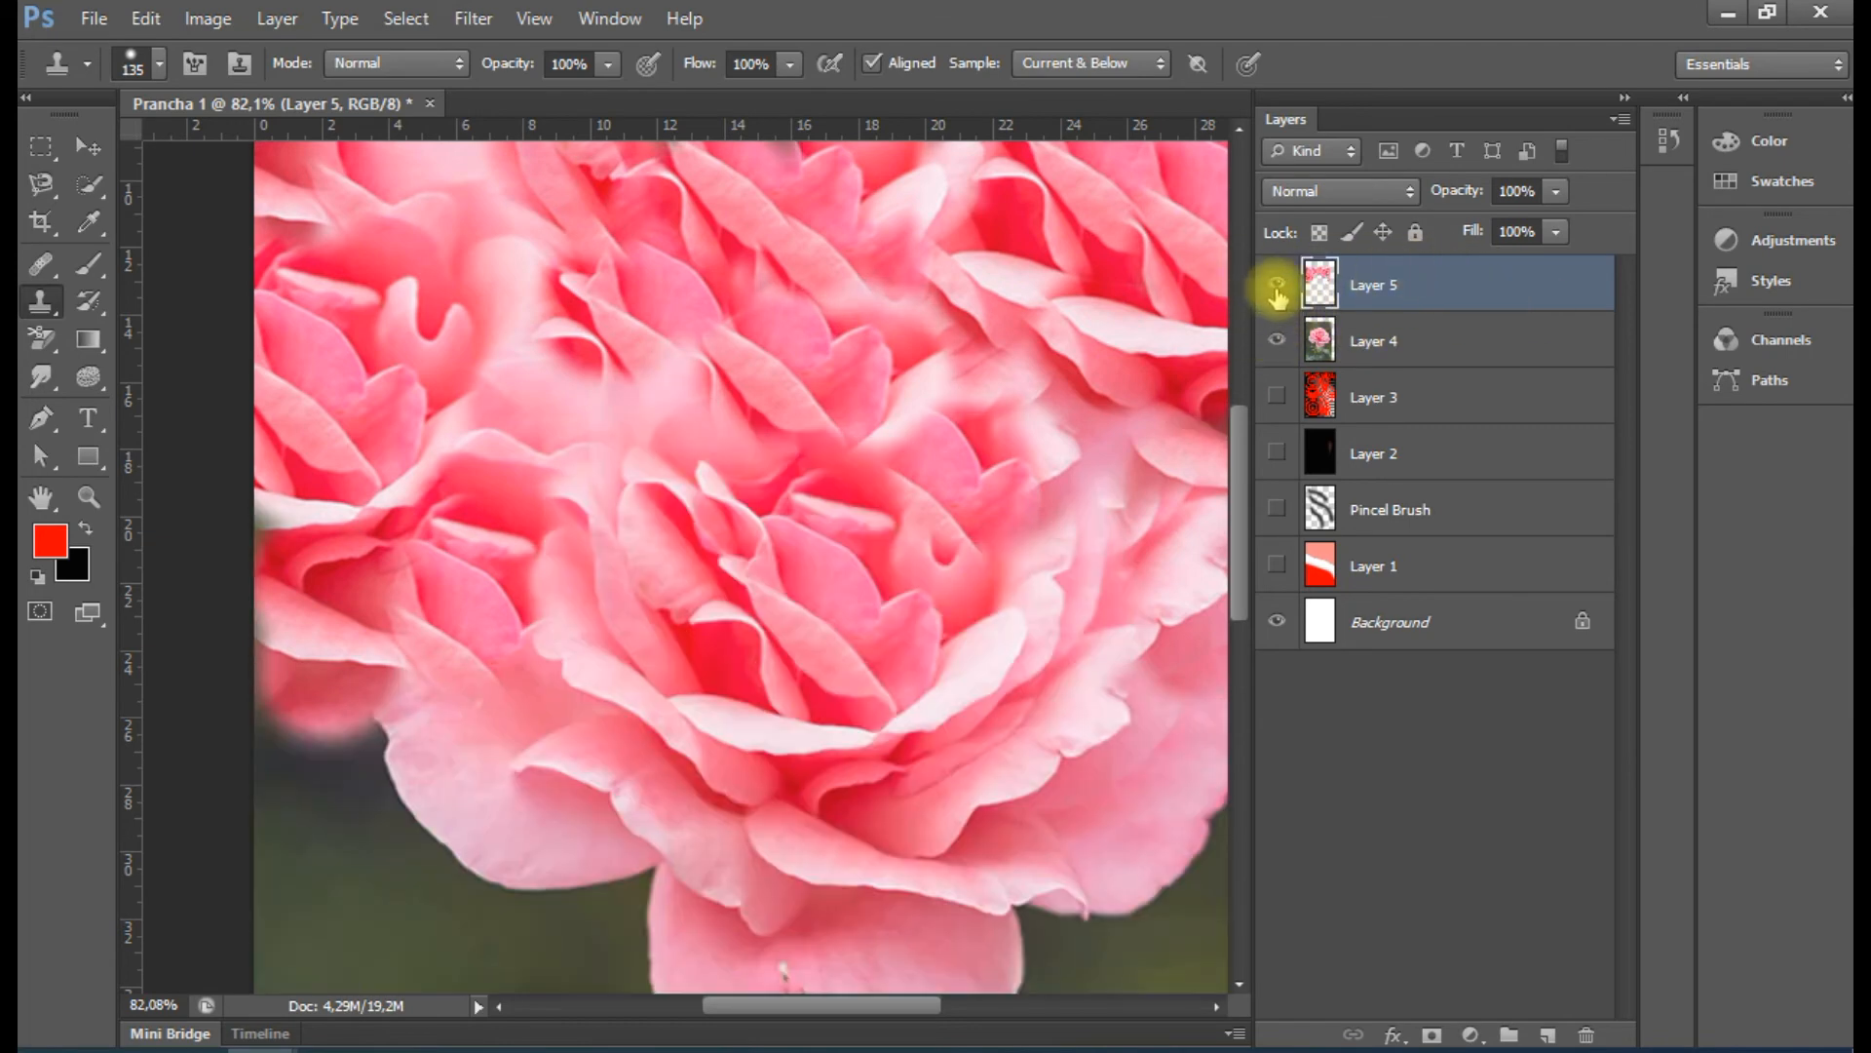
pyautogui.click(1277, 285)
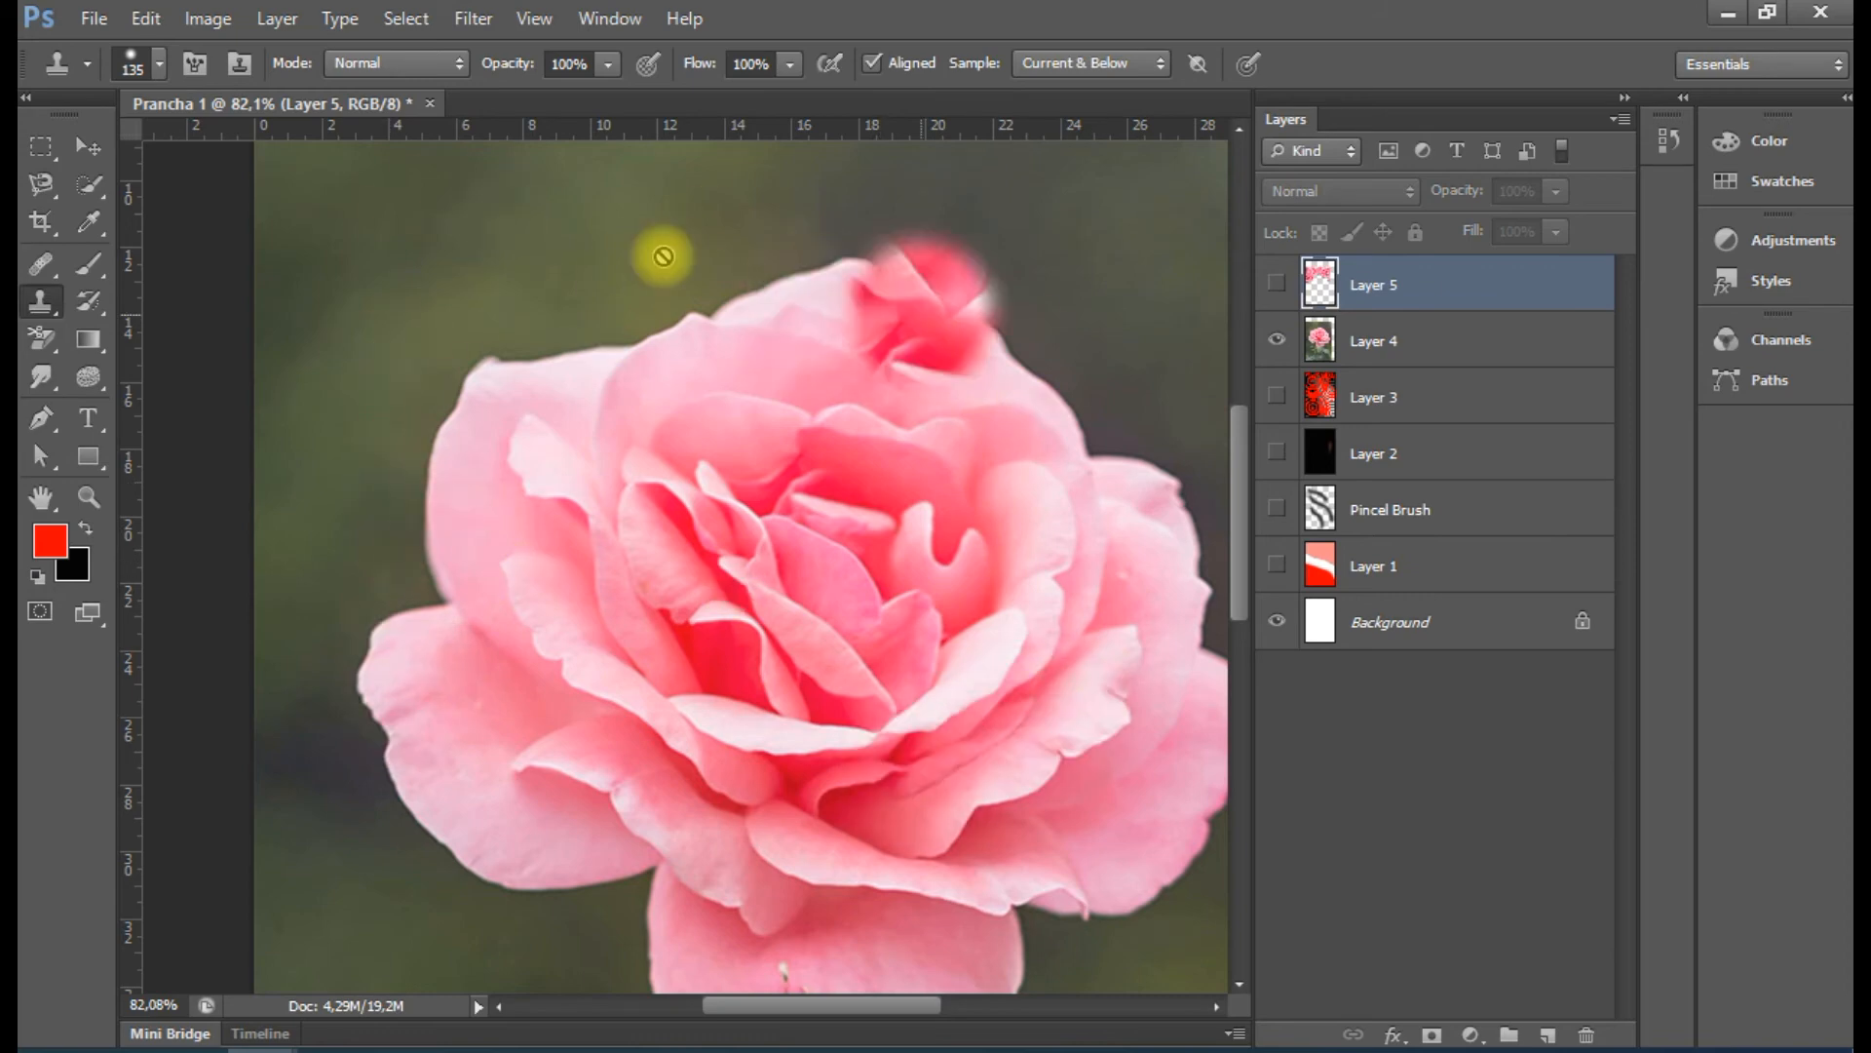
pyautogui.click(1279, 283)
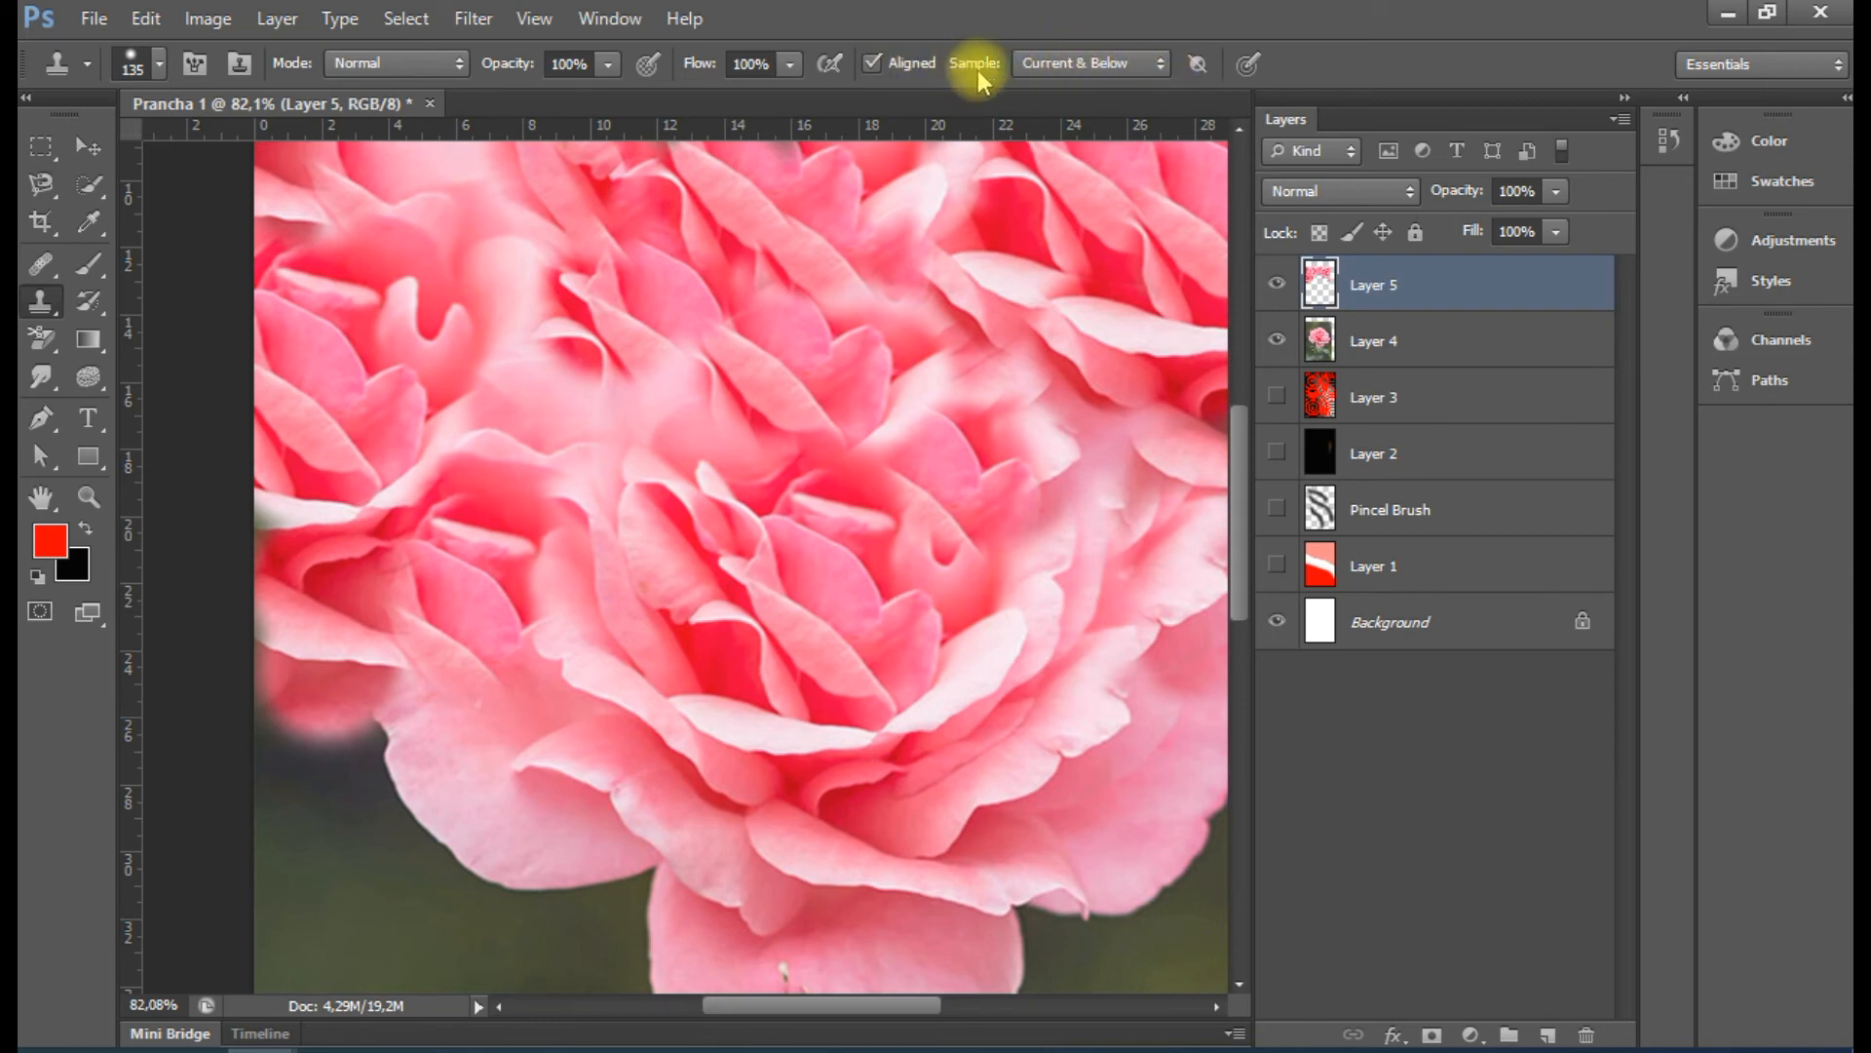
# Rename the layer with the cloned petals as Clone and add a new empty layer above it
pyautogui.click(1048, 72)
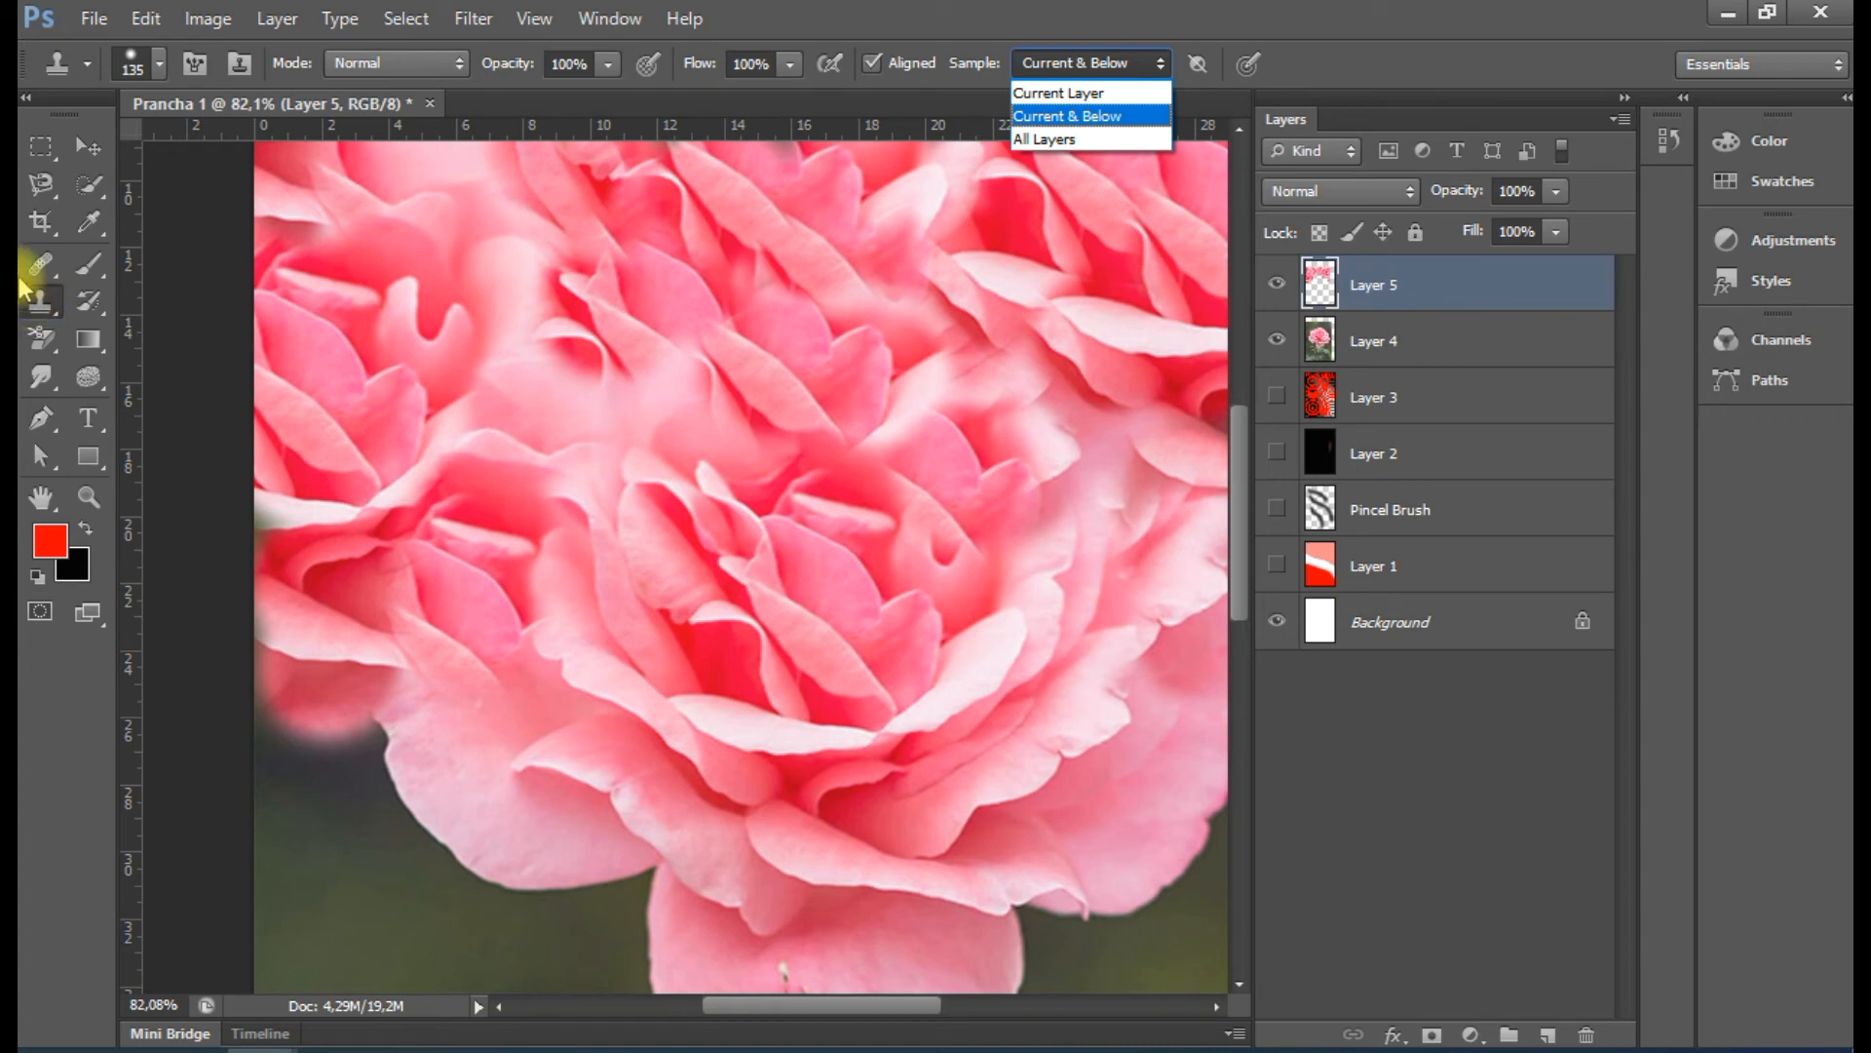
pyautogui.click(46, 264)
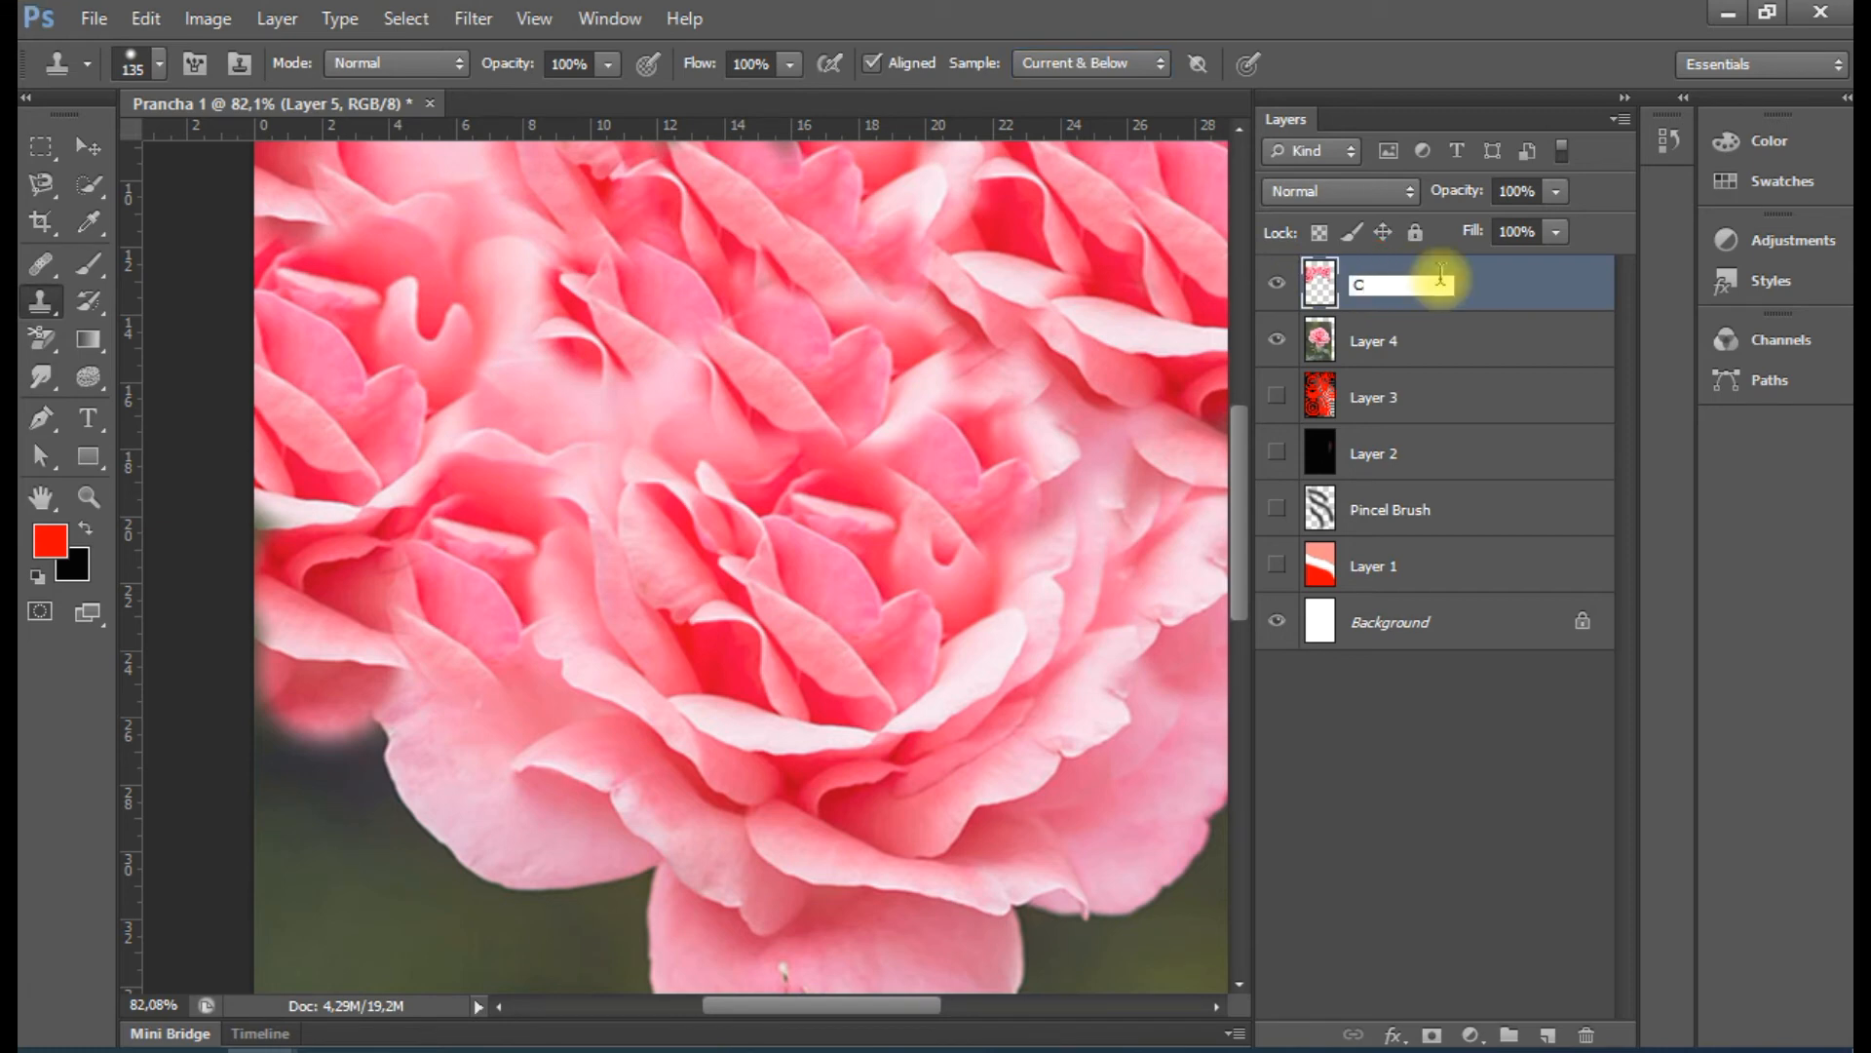
pyautogui.click(1337, 766)
pyautogui.click(1549, 1035)
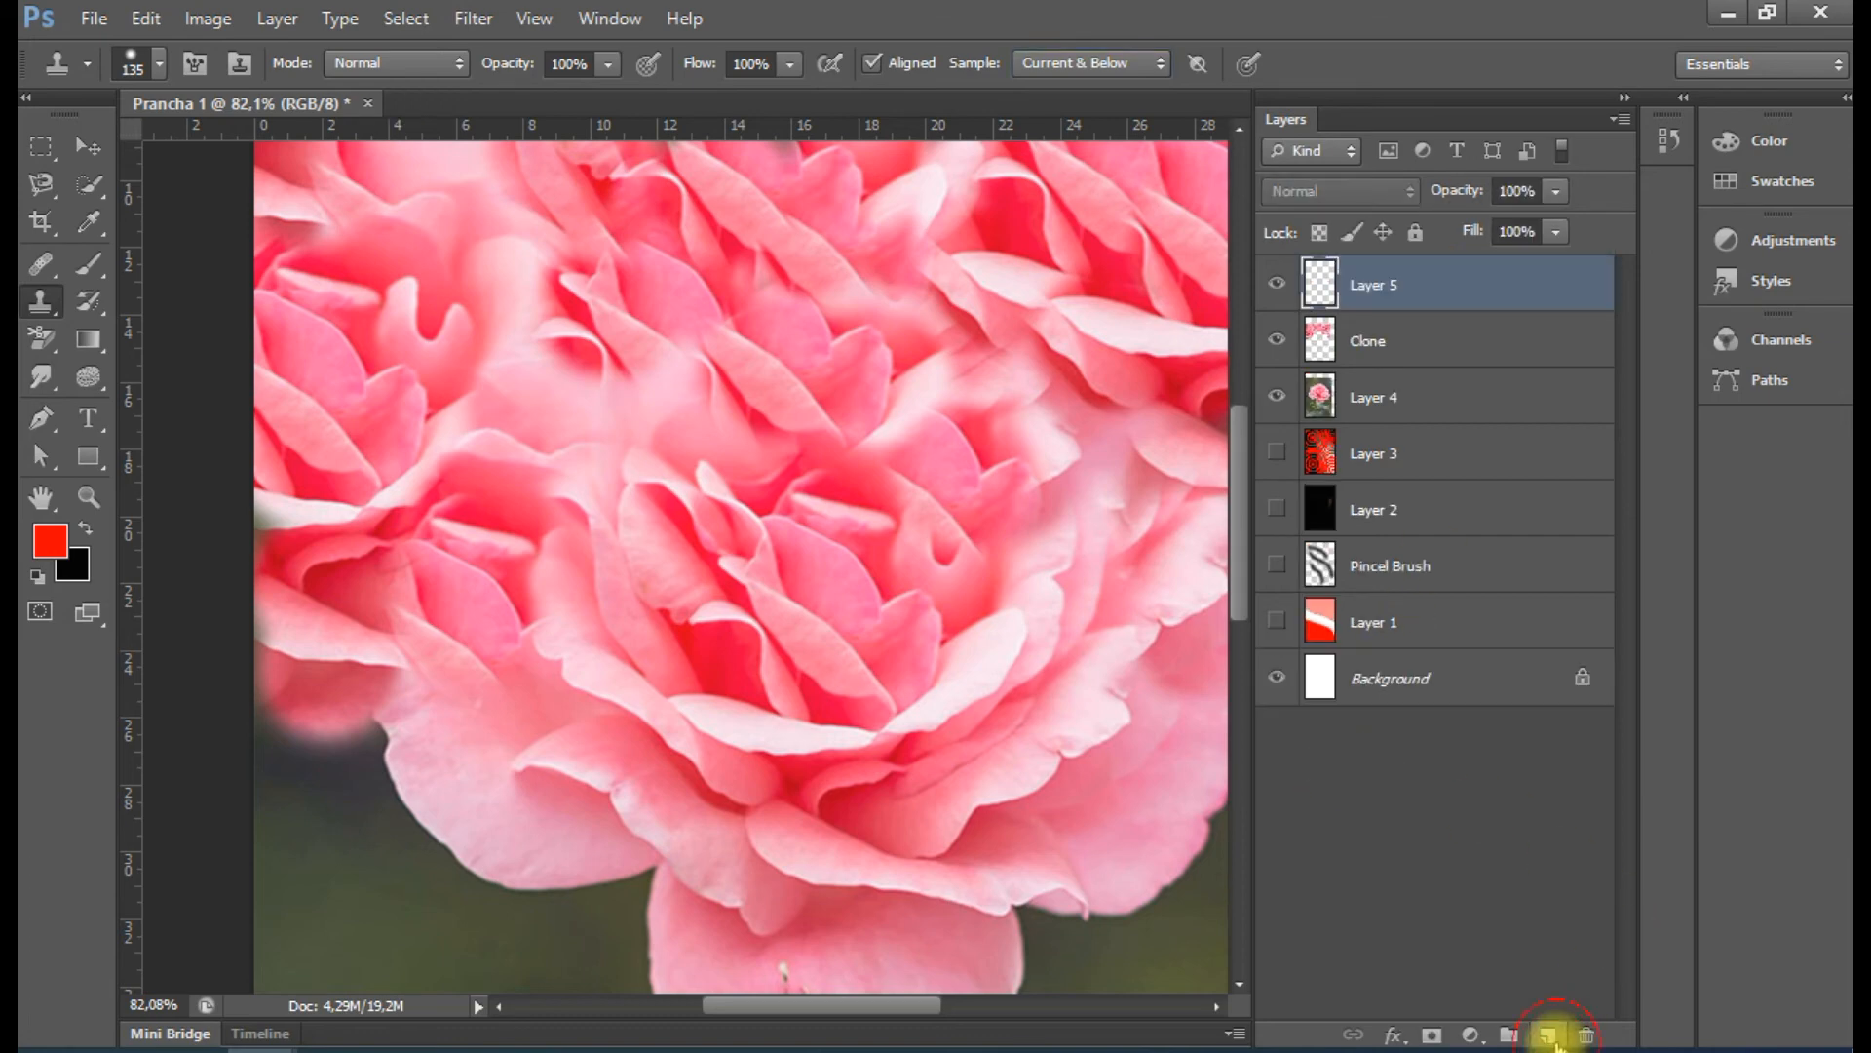
# Hide the Clone layer and switch to the Healing Brush Tool
pyautogui.click(1276, 340)
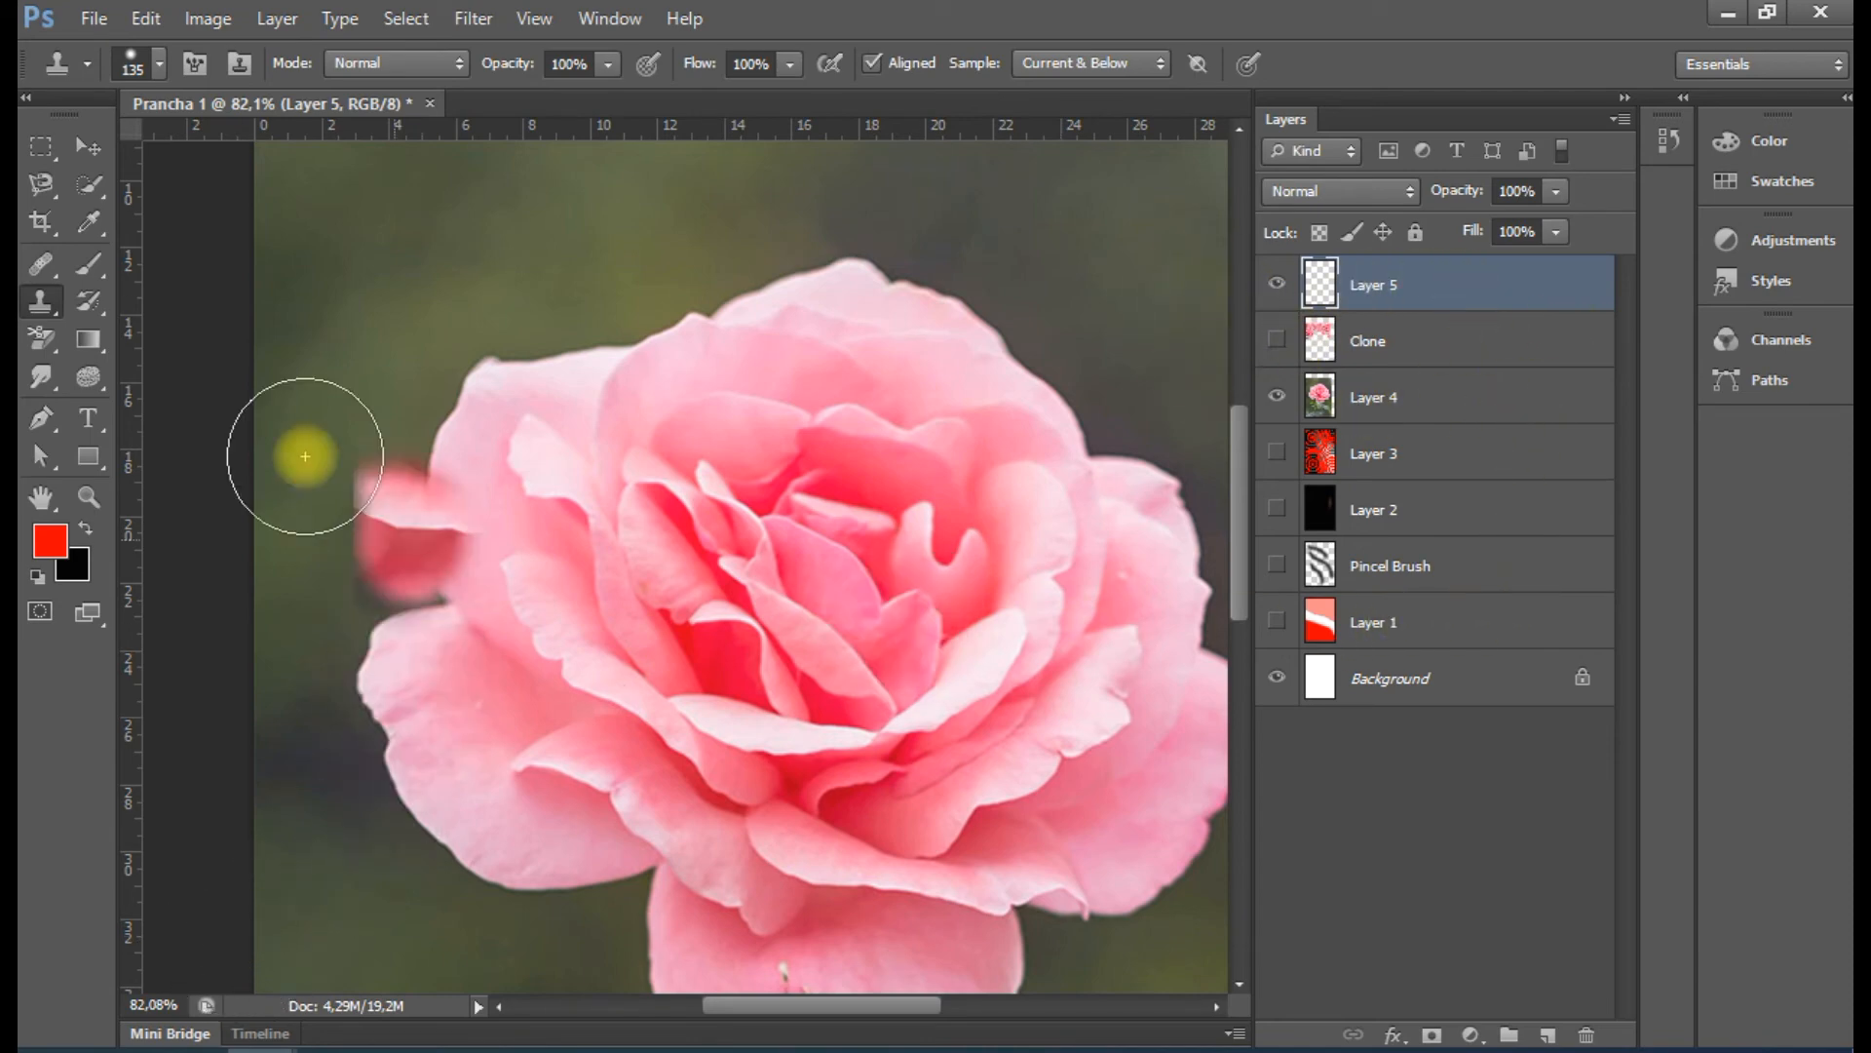
pyautogui.click(43, 266)
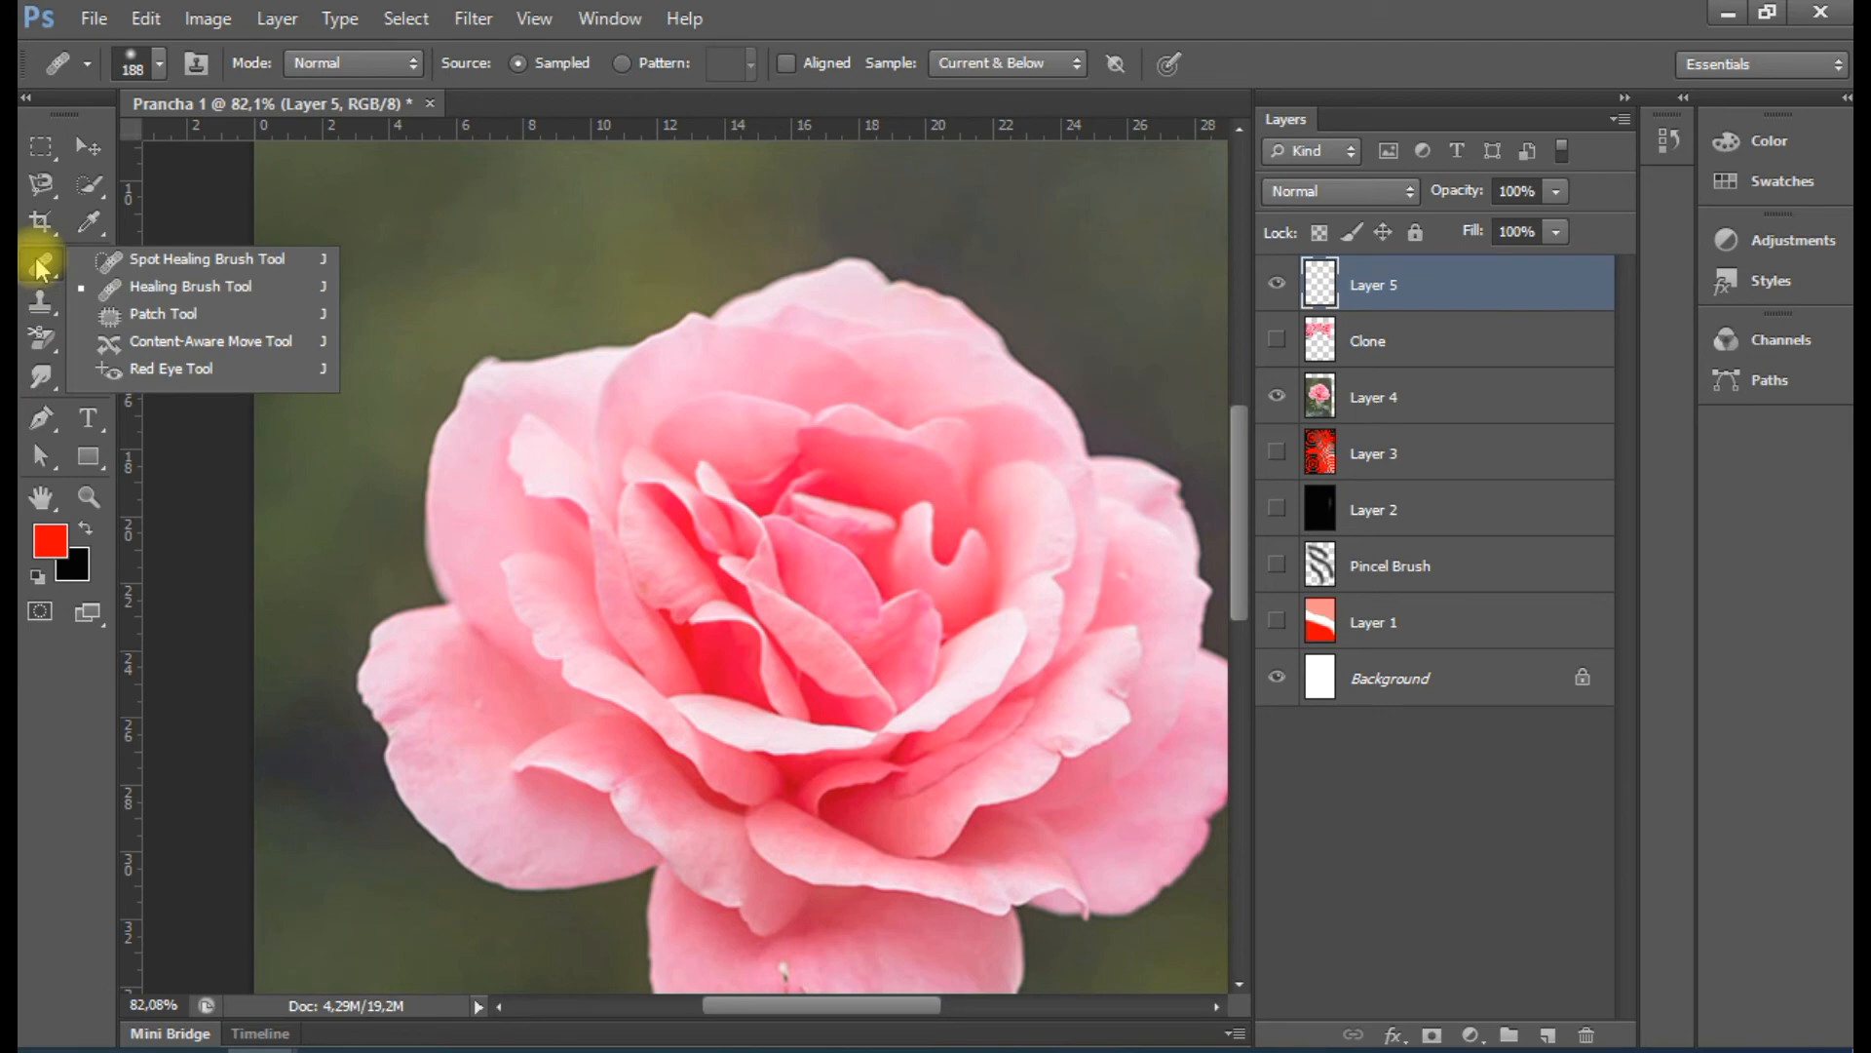
pyautogui.click(201, 291)
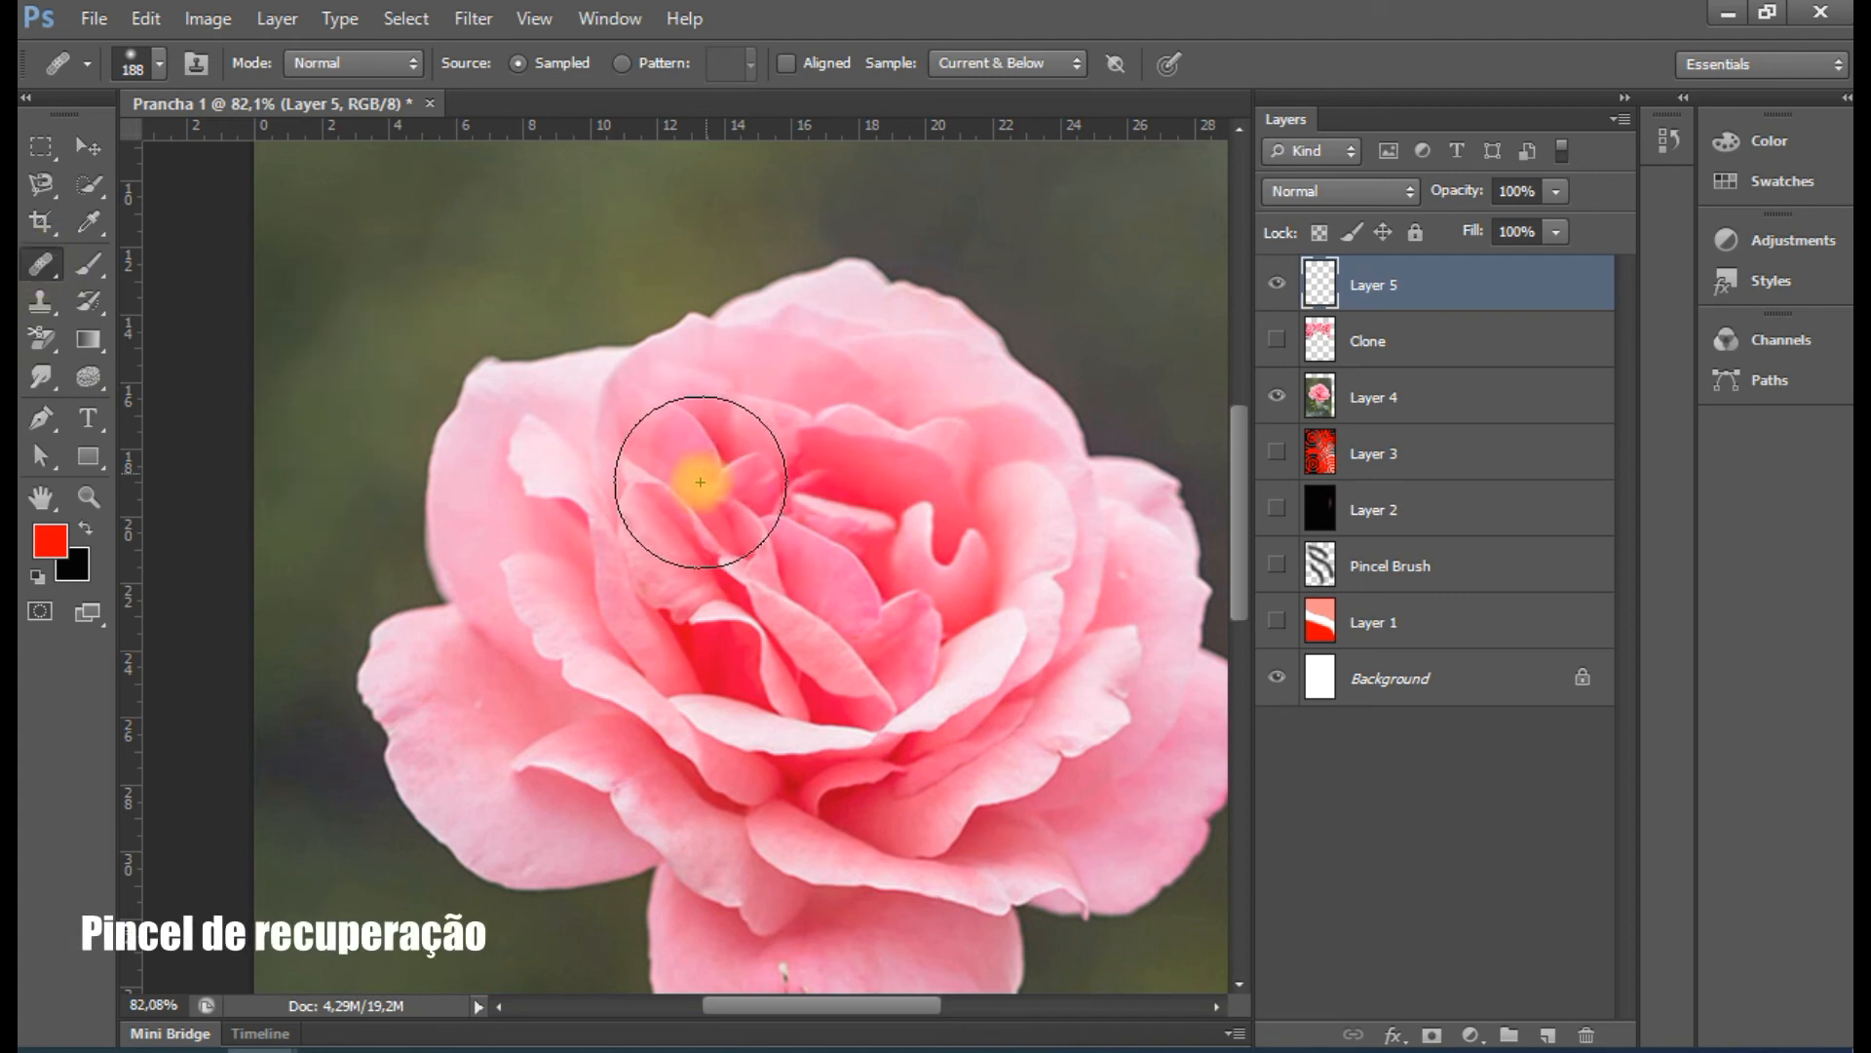
# Sample the inner petals left of the rose's centre and paint healing dabs over the background around the flower's upper left side
pyautogui.click(639, 506)
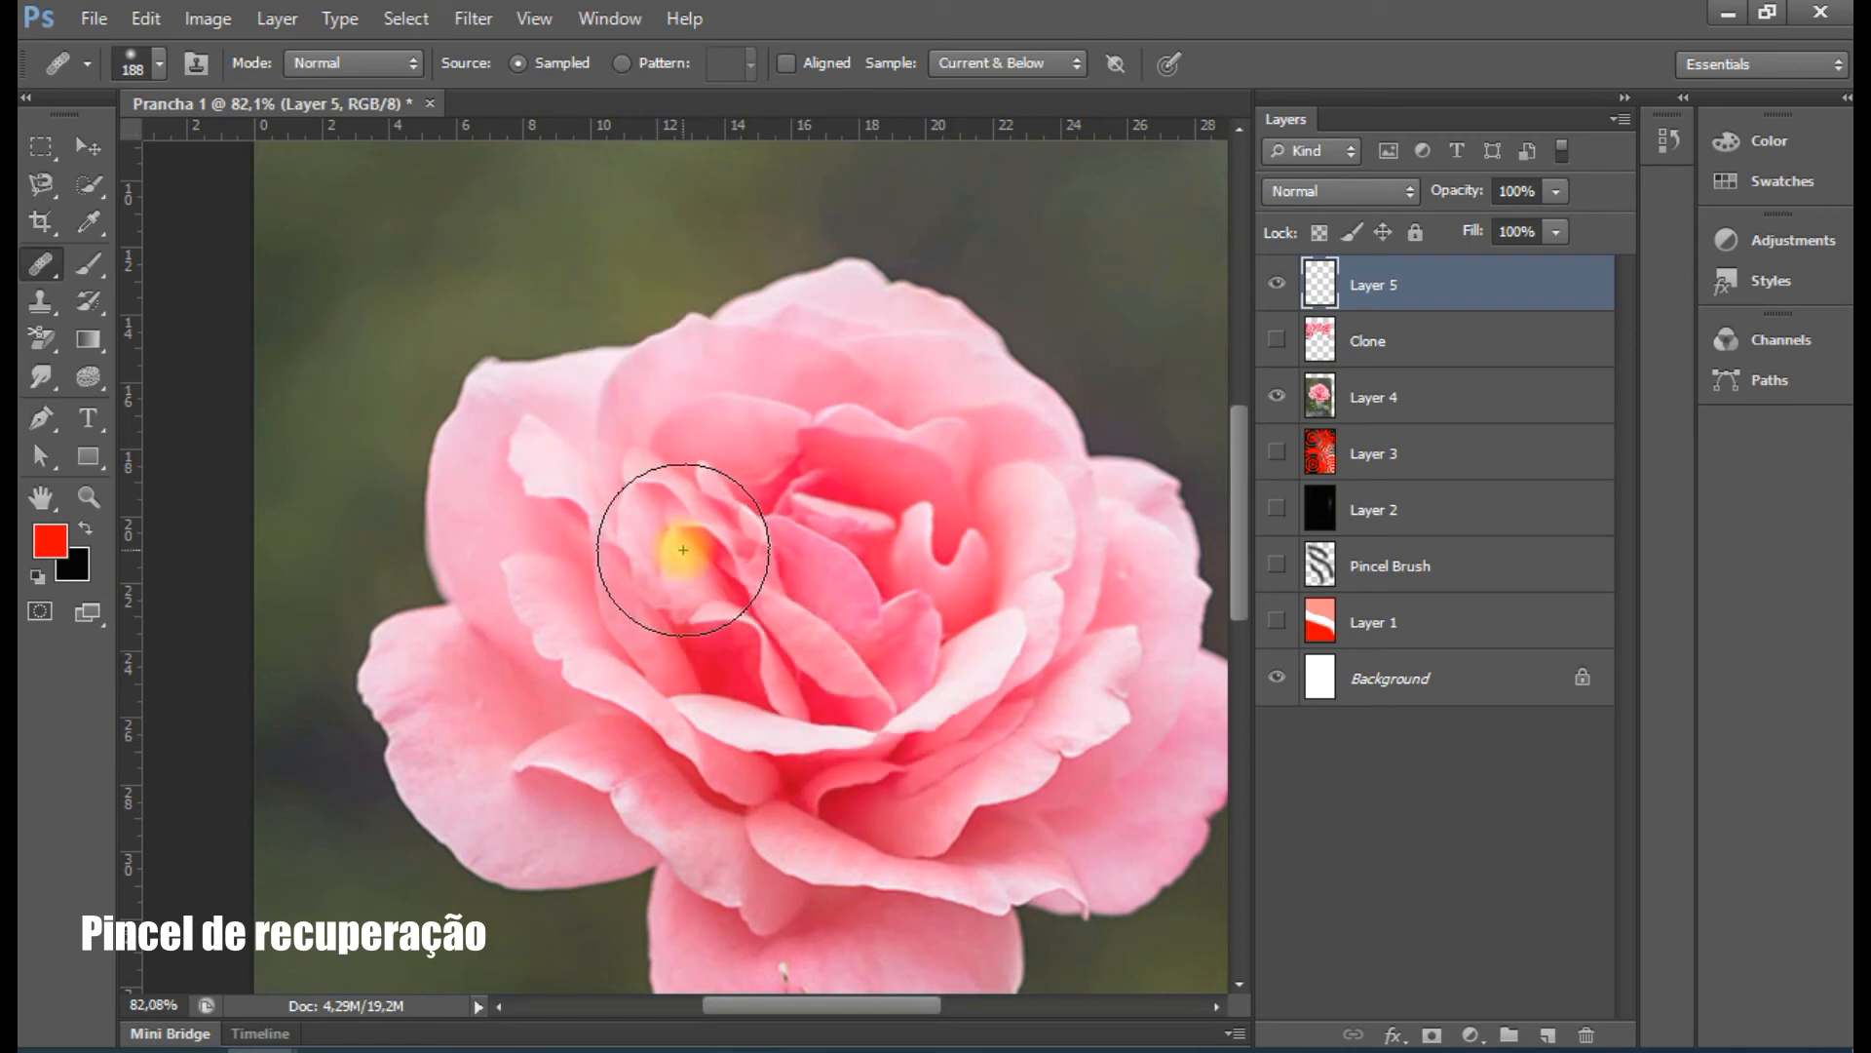
pyautogui.click(362, 283)
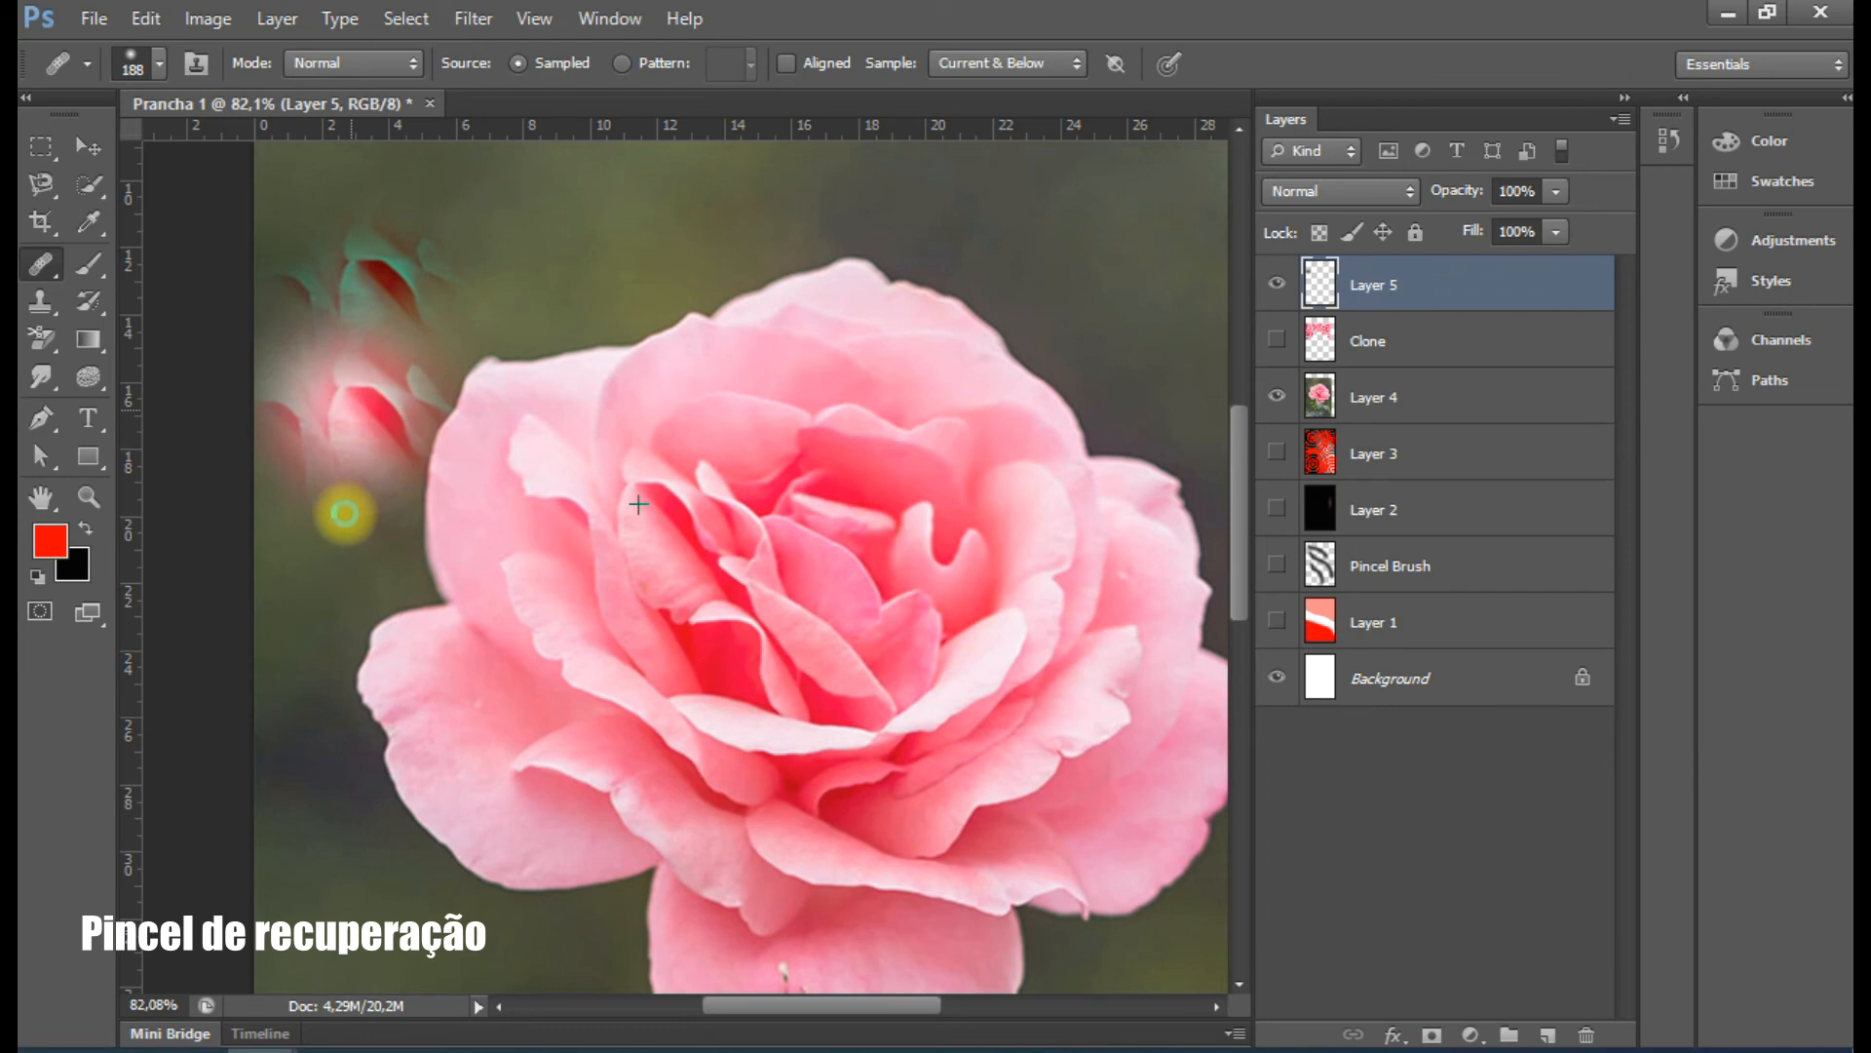
pyautogui.moveTo(344, 510); pyautogui.dragTo(336, 541)
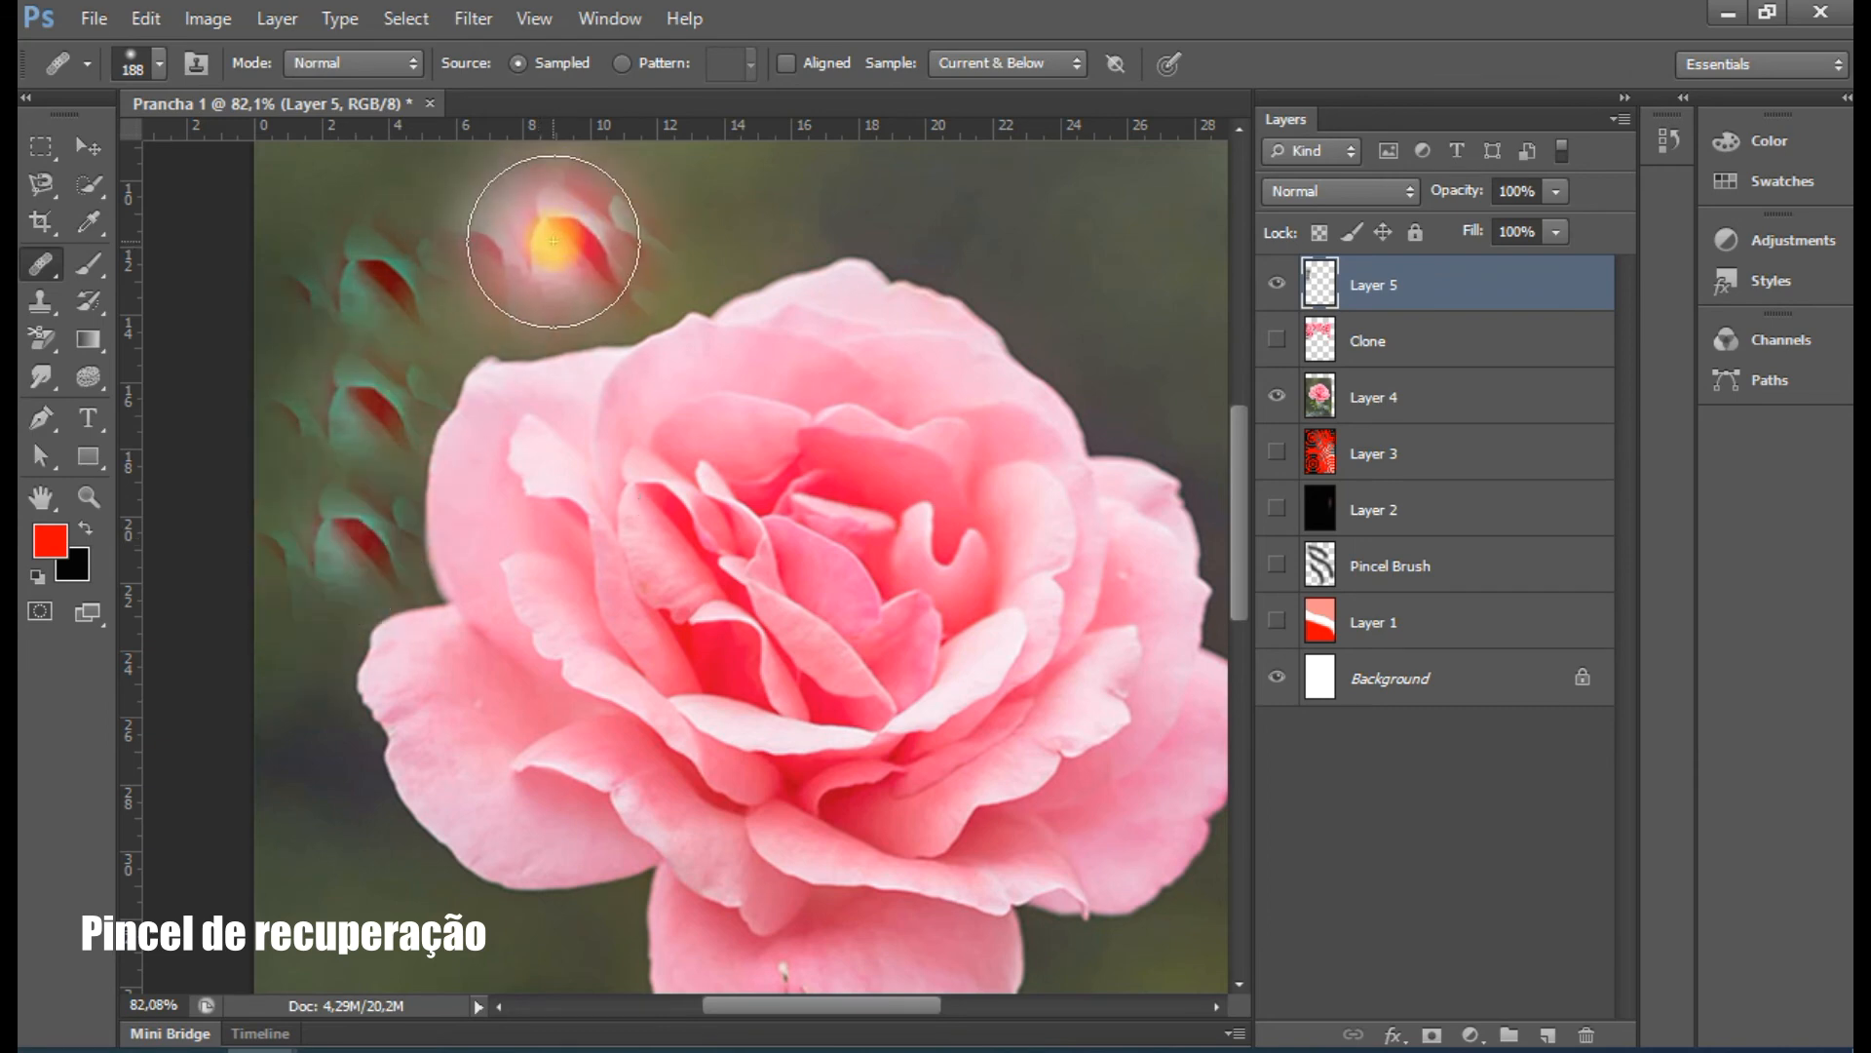
pyautogui.click(380, 184)
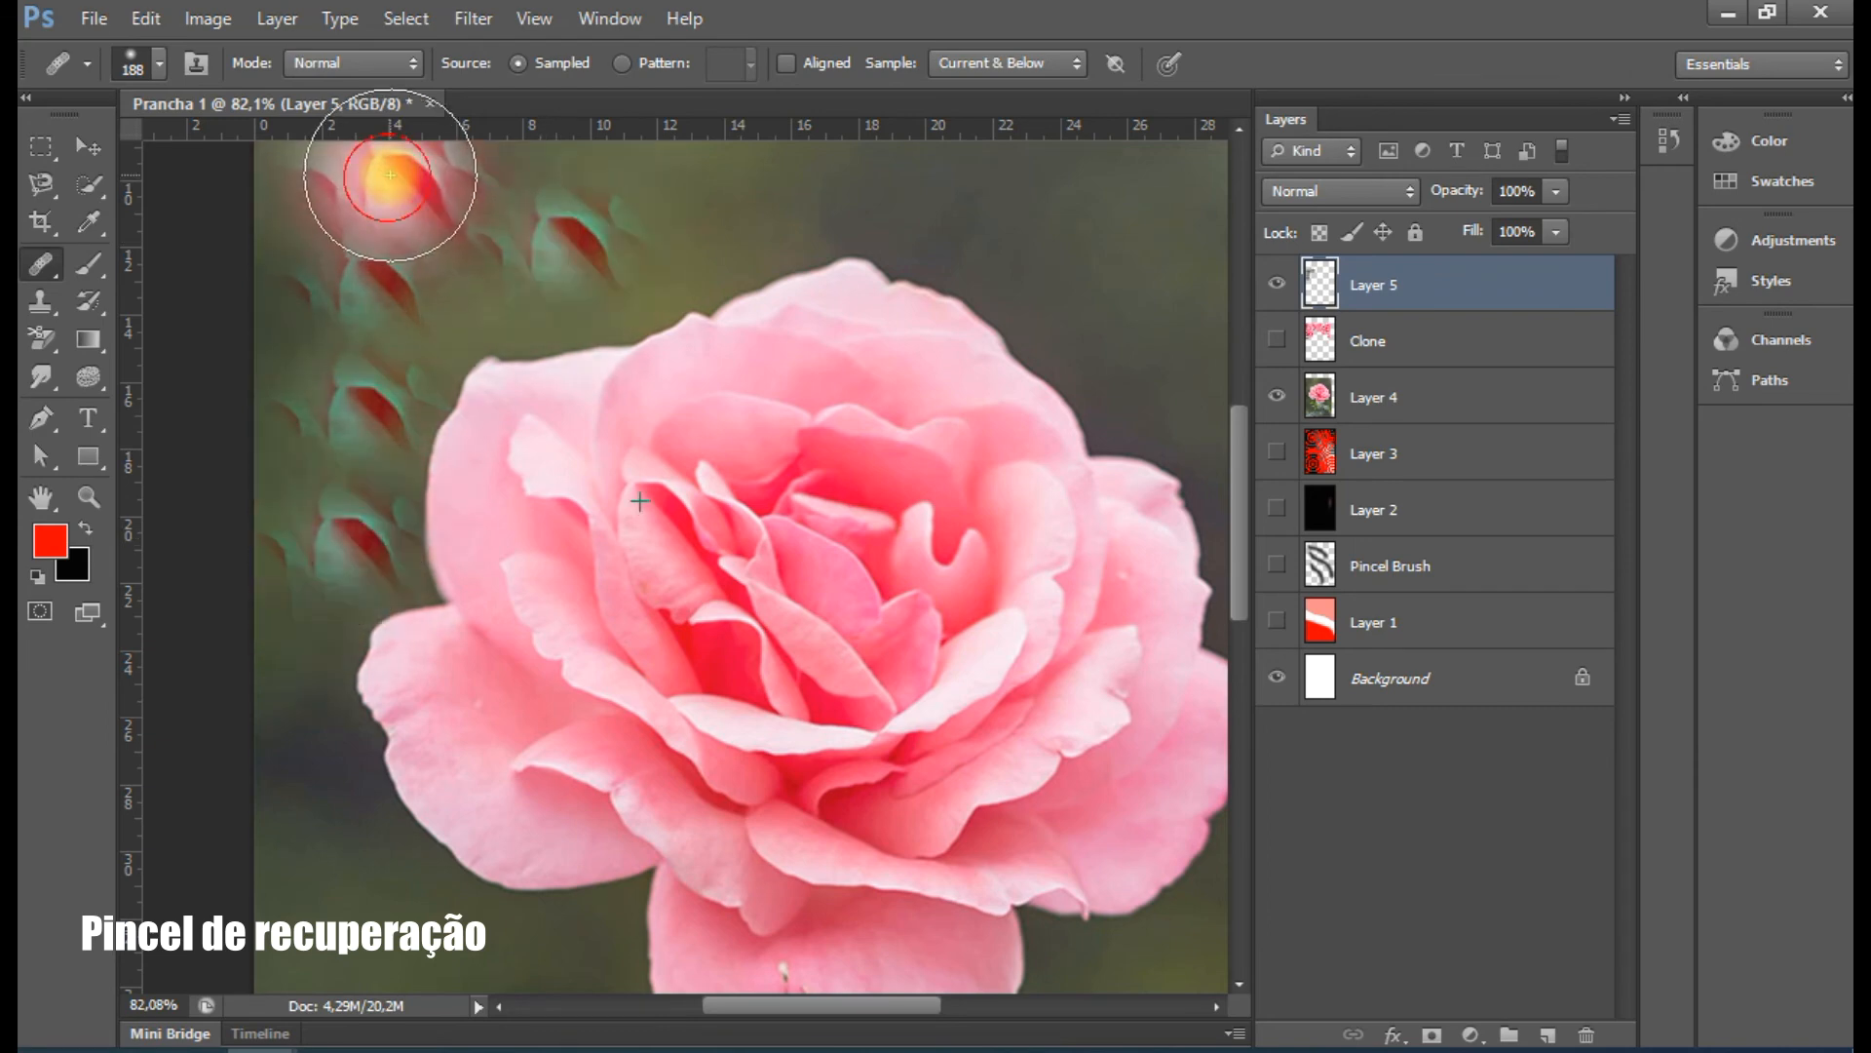
pyautogui.click(509, 380)
pyautogui.click(525, 366)
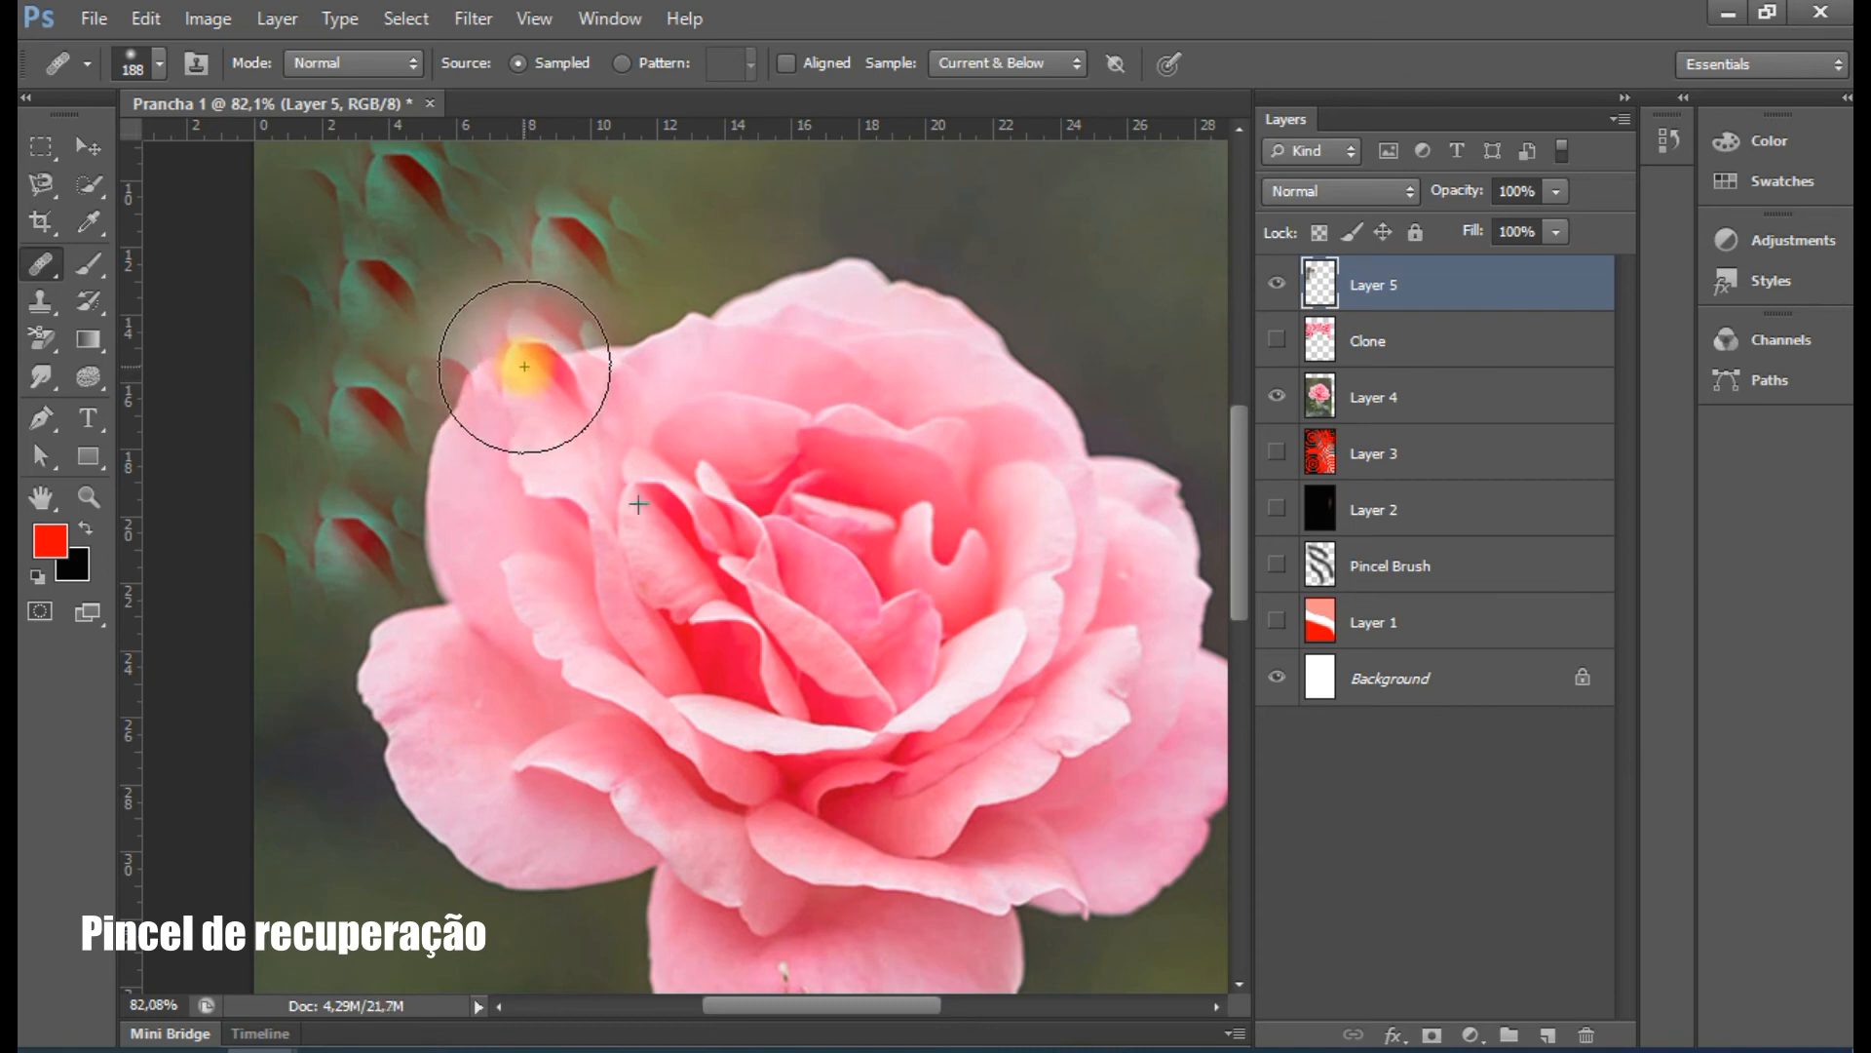
# Paint more healing dabs from the same petals across the background above the rose and beside its lower left petal
pyautogui.click(756, 238)
pyautogui.click(726, 217)
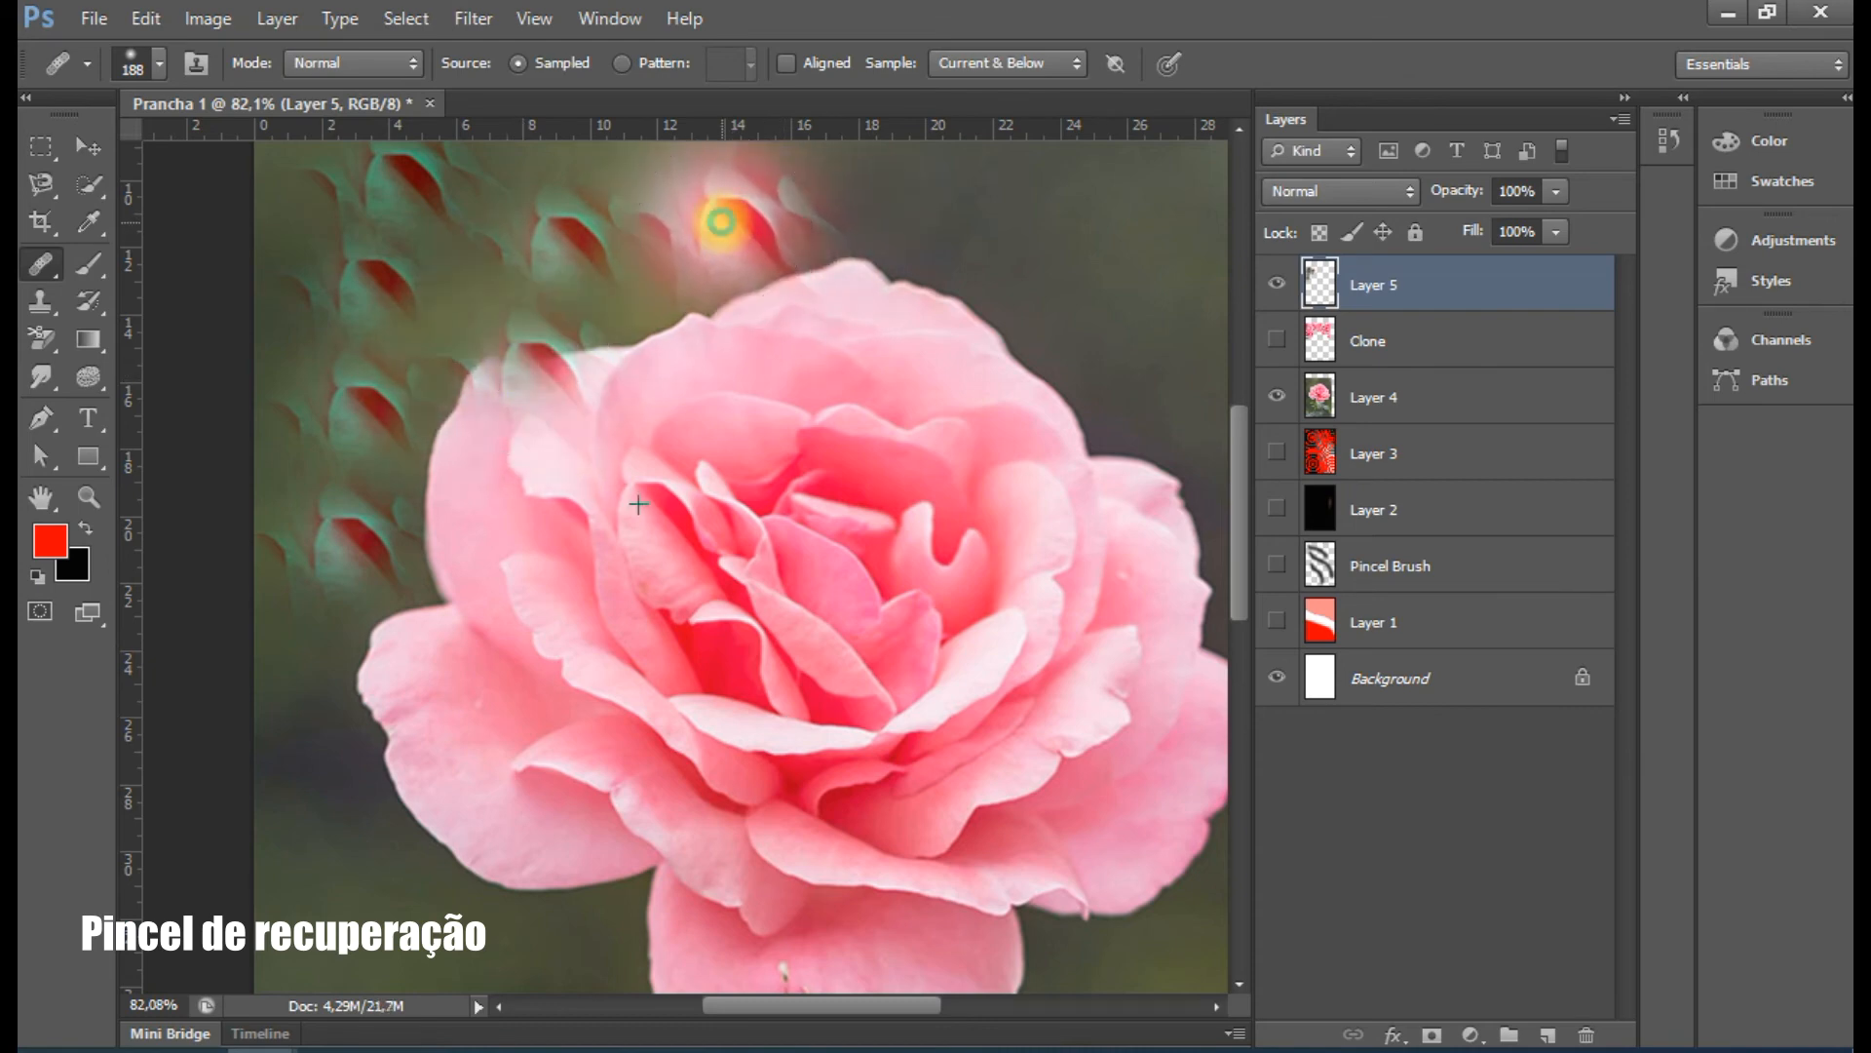
pyautogui.click(914, 180)
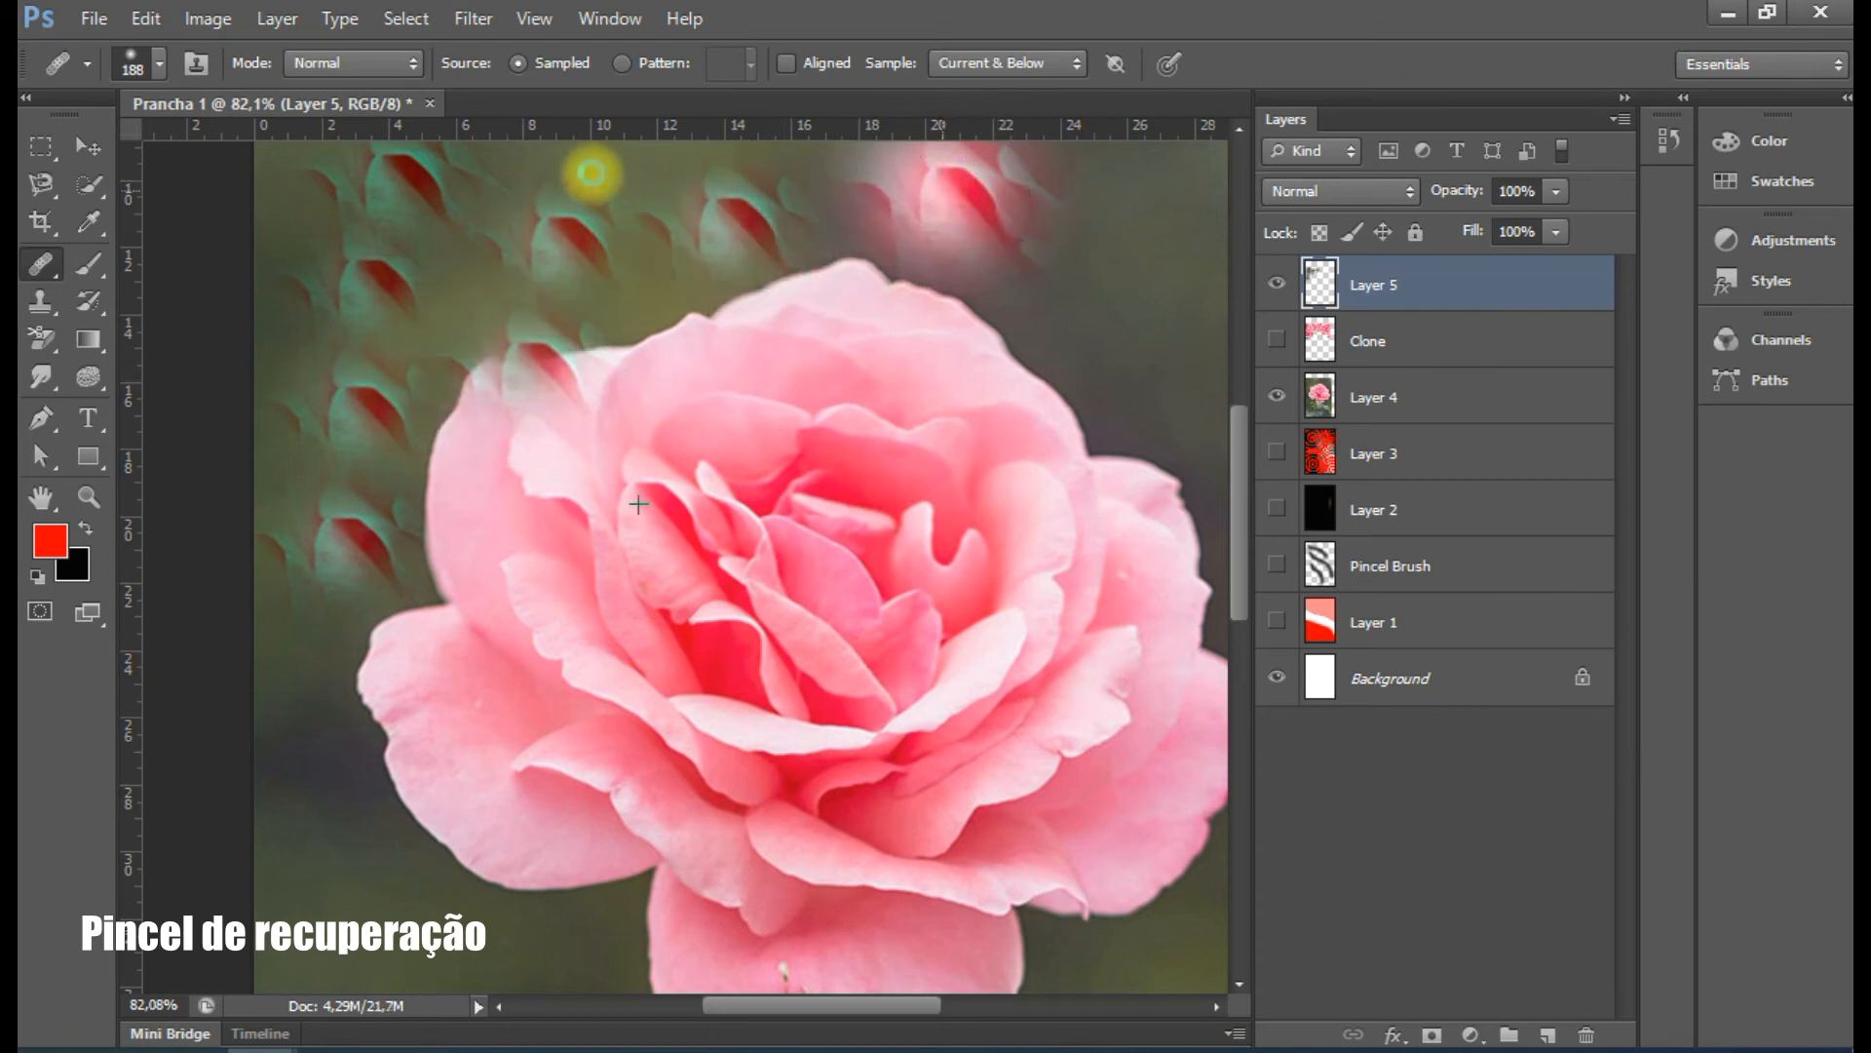
pyautogui.click(601, 235)
pyautogui.click(645, 294)
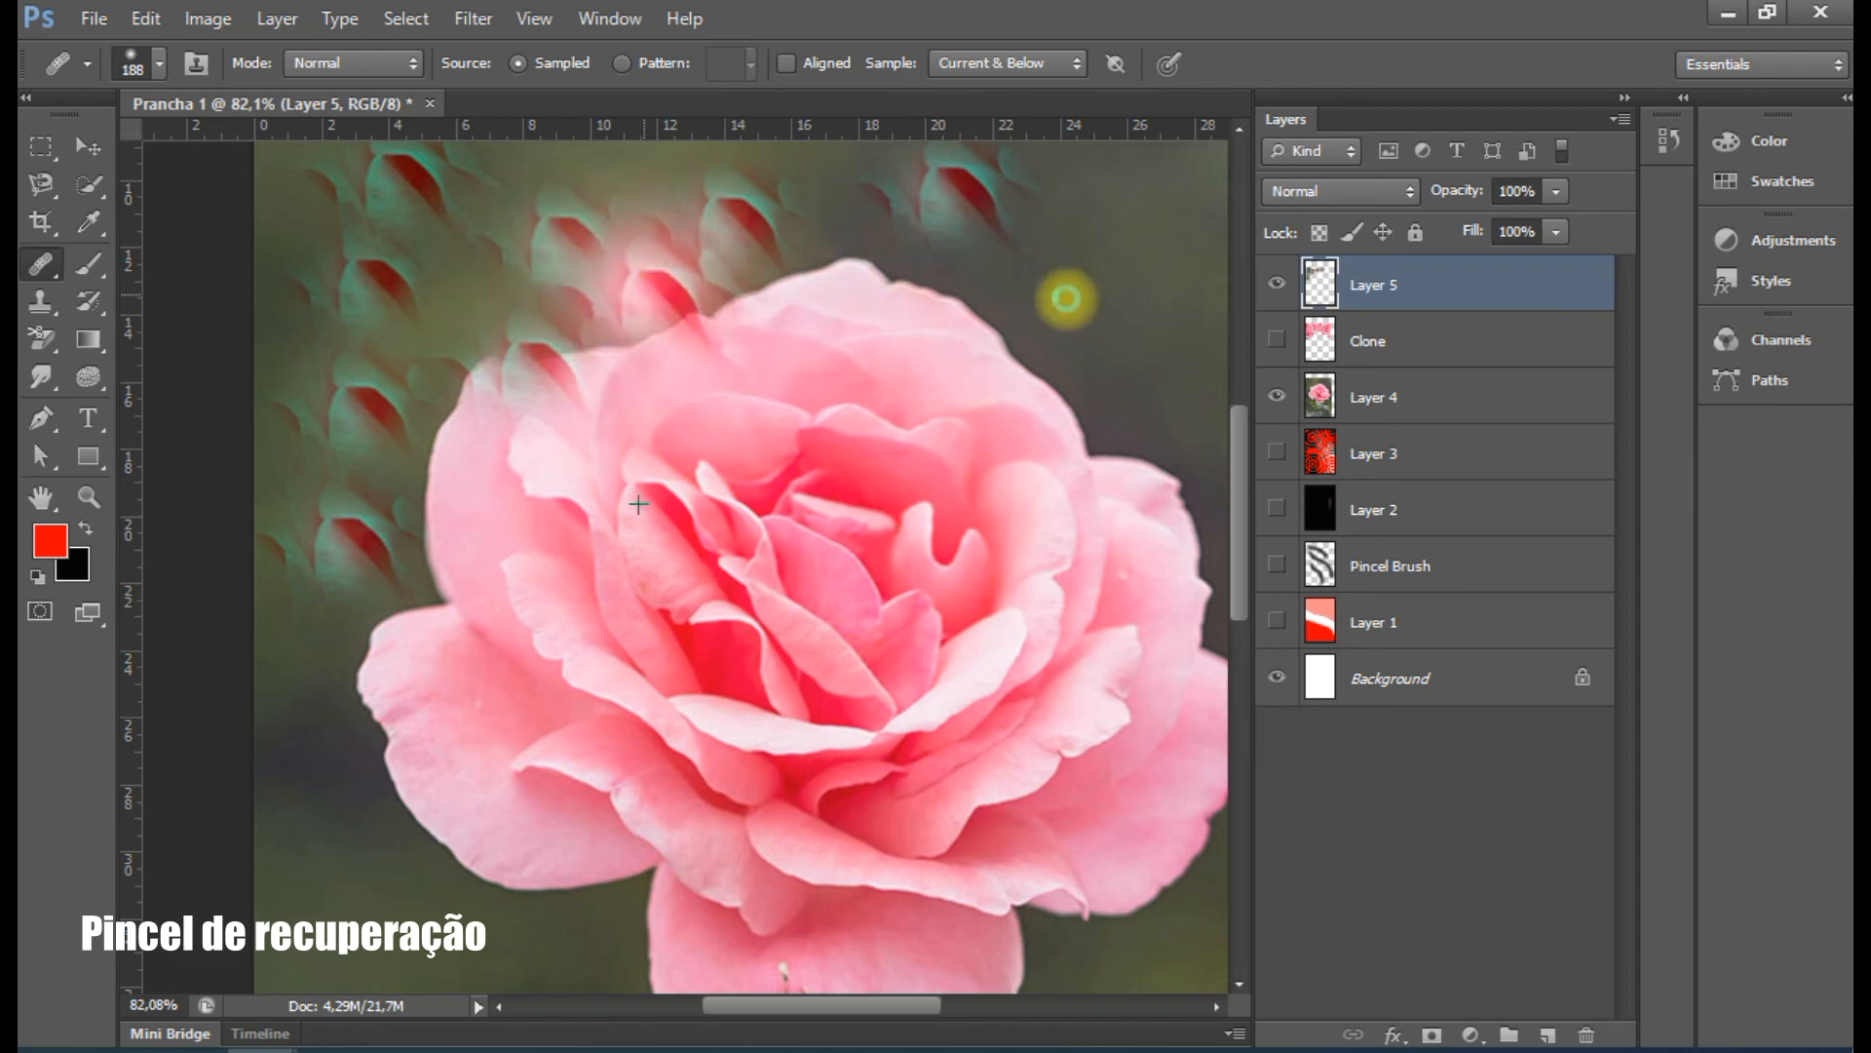
pyautogui.click(1047, 321)
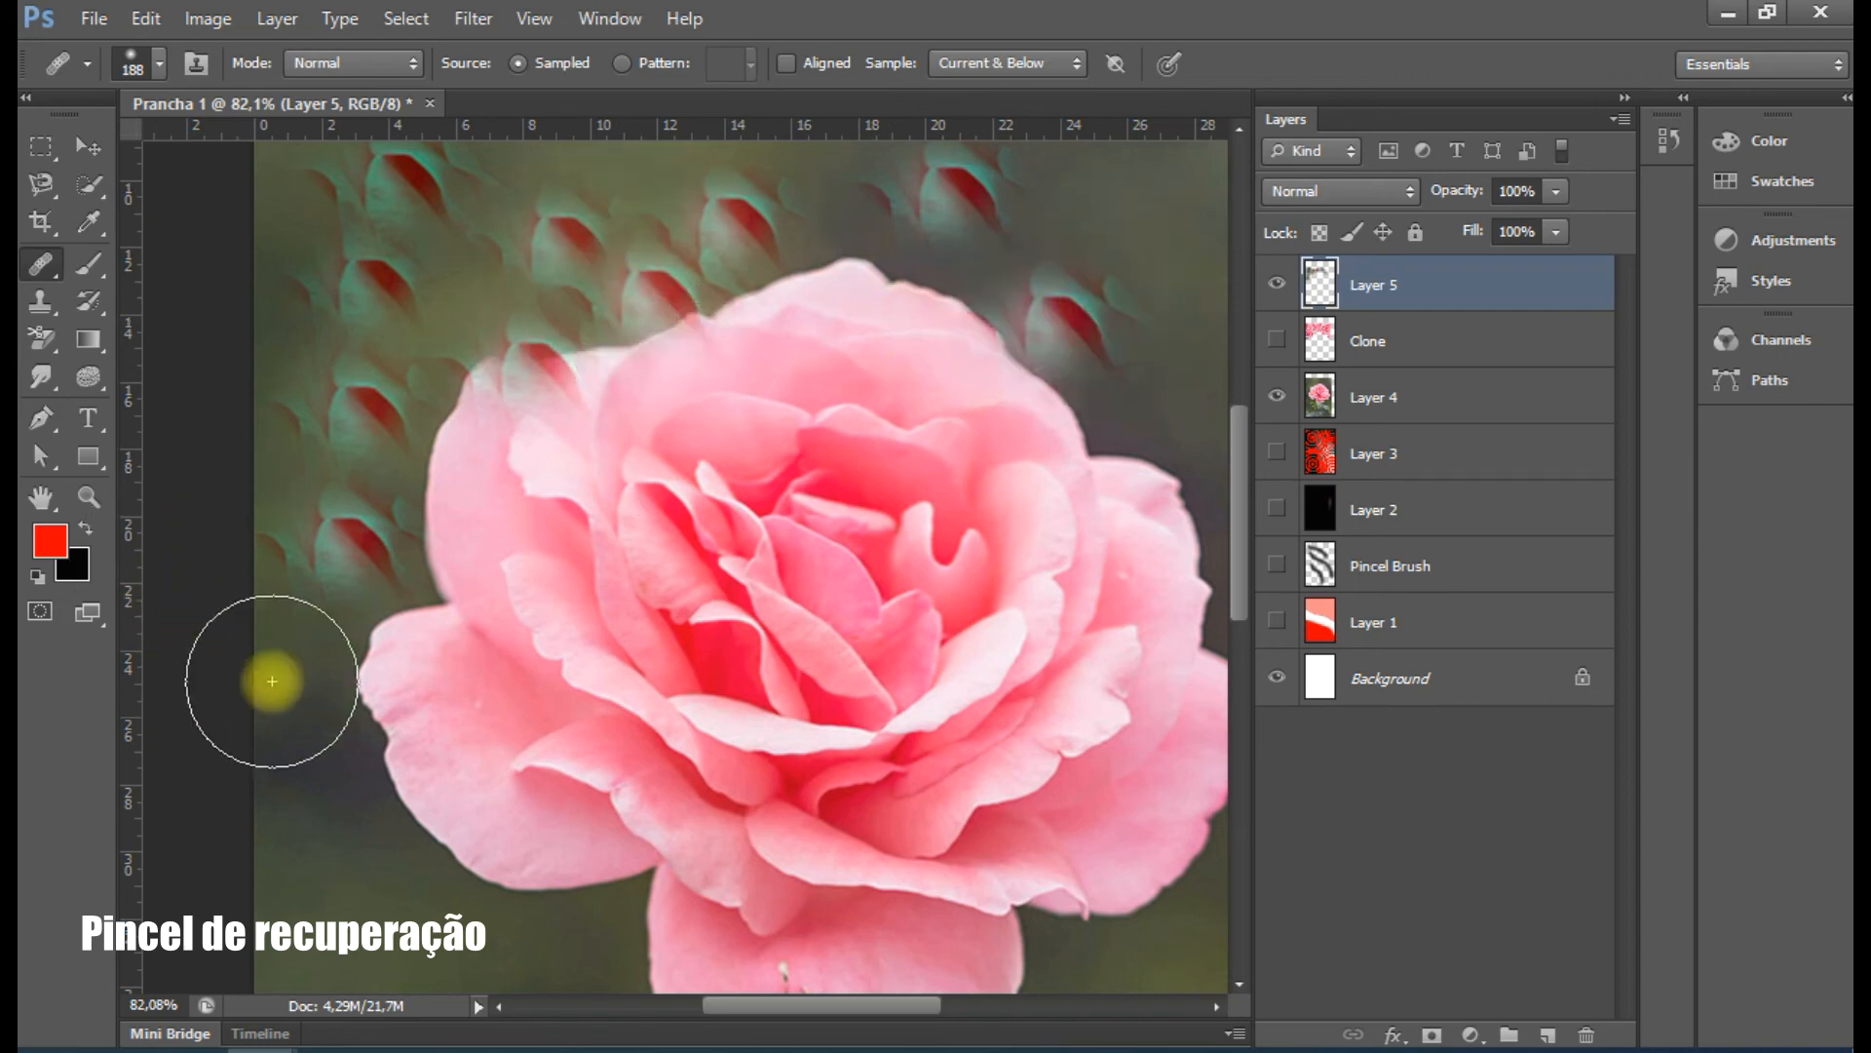
pyautogui.click(308, 716)
pyautogui.click(1174, 181)
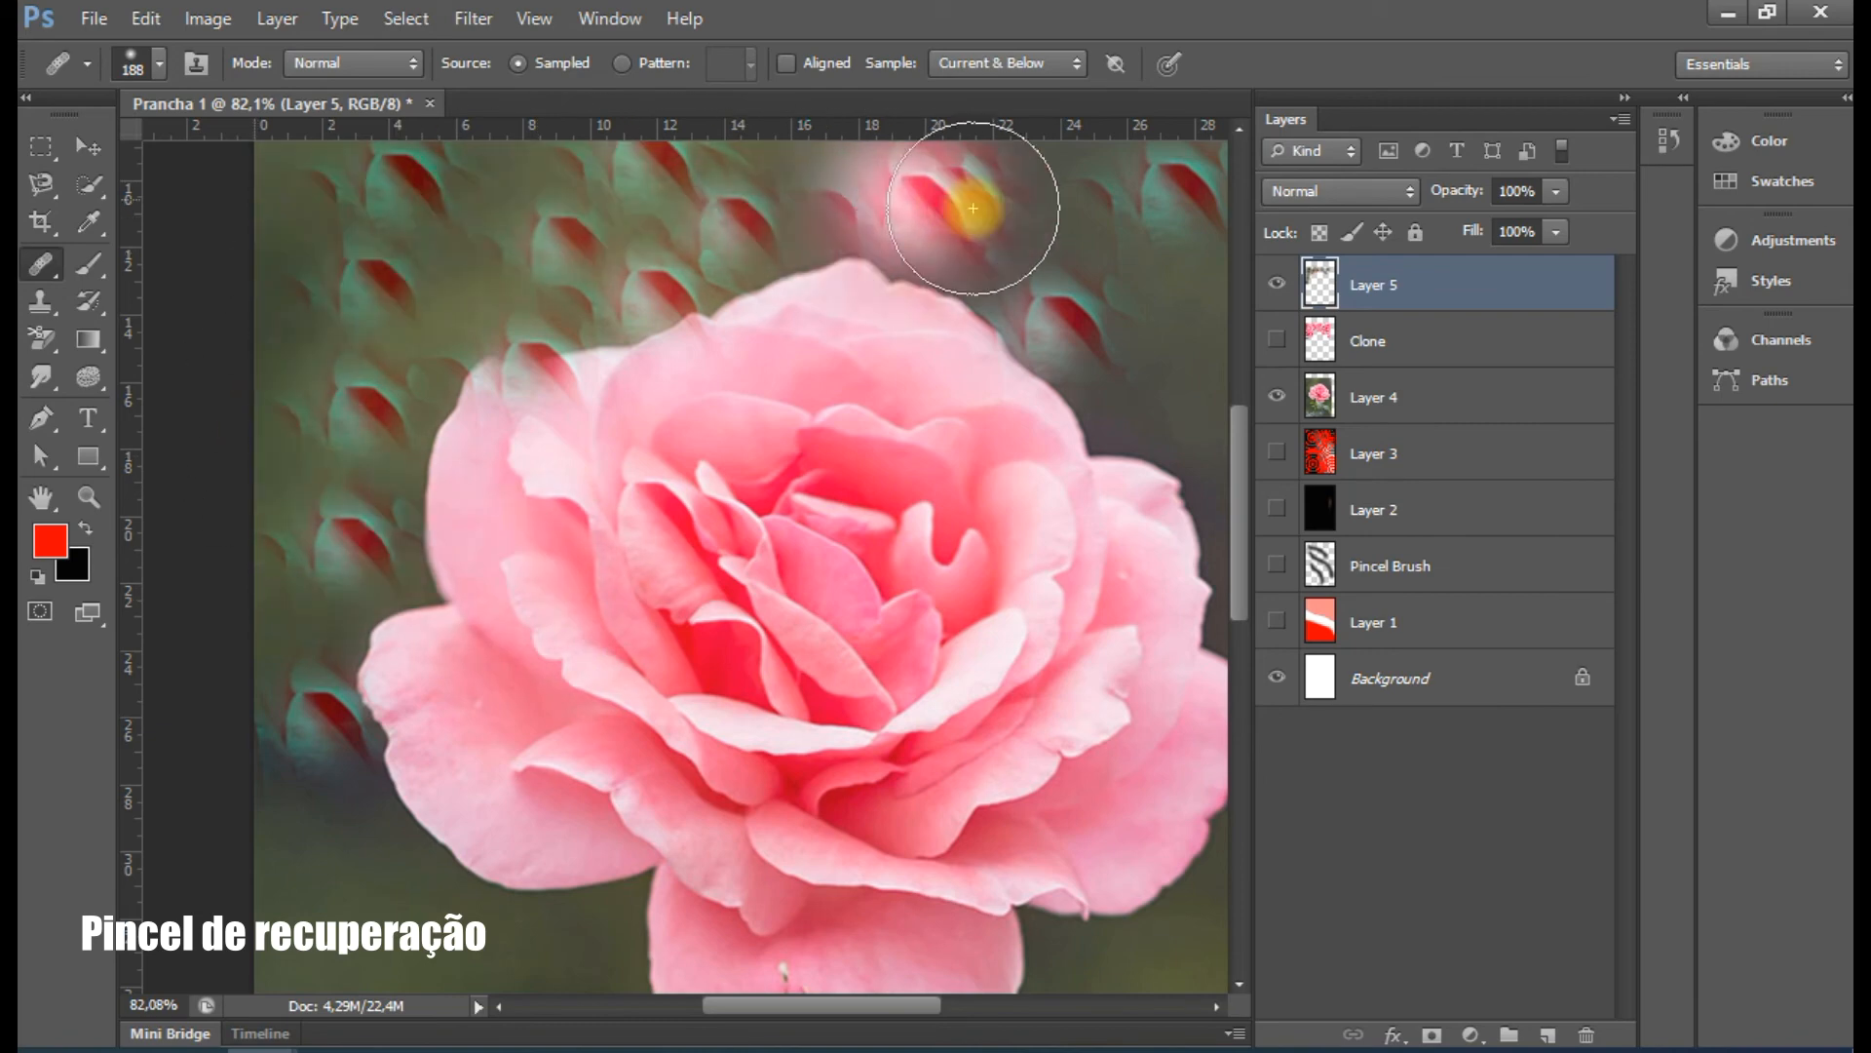
pyautogui.moveTo(563, 355)
pyautogui.mouseDown()
pyautogui.moveTo(416, 480)
pyautogui.moveTo(402, 619)
pyautogui.moveTo(355, 718)
pyautogui.mouseUp()
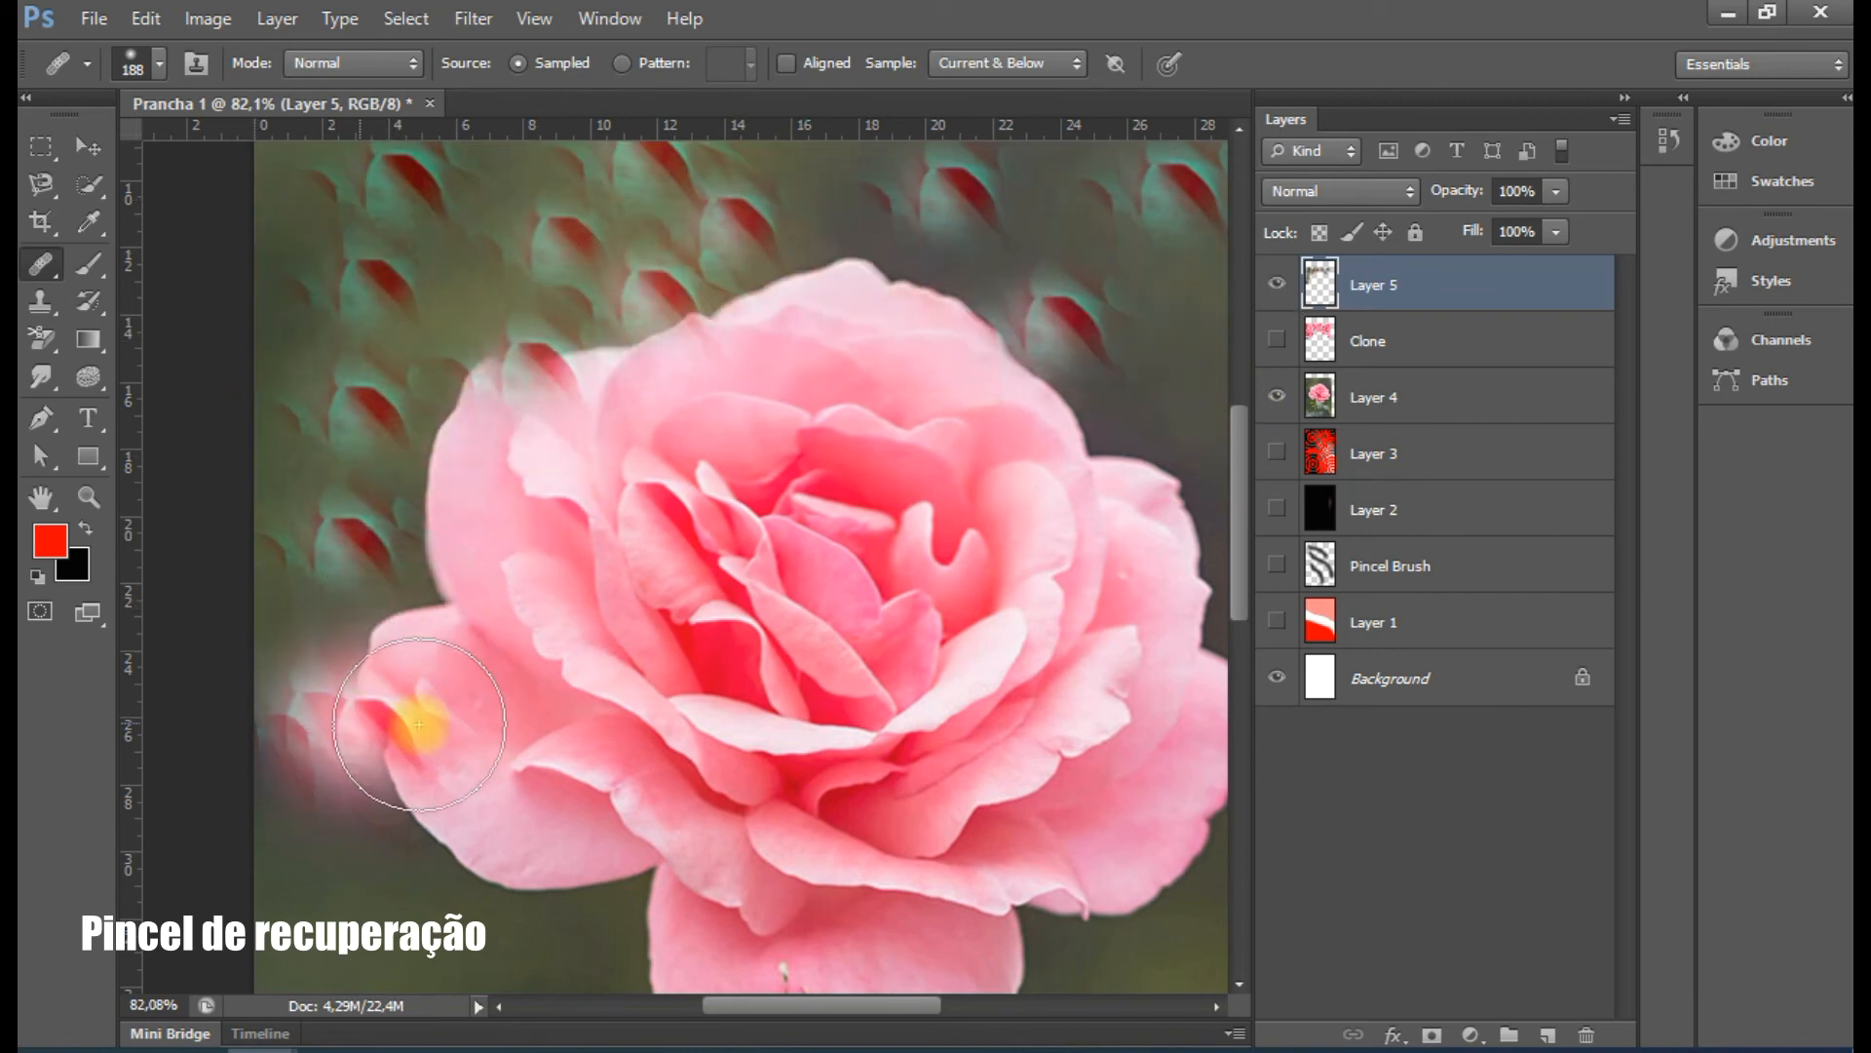
# Hide Layer 4 to examine the healing dabs on their own, and show the rose photo again
pyautogui.click(1275, 394)
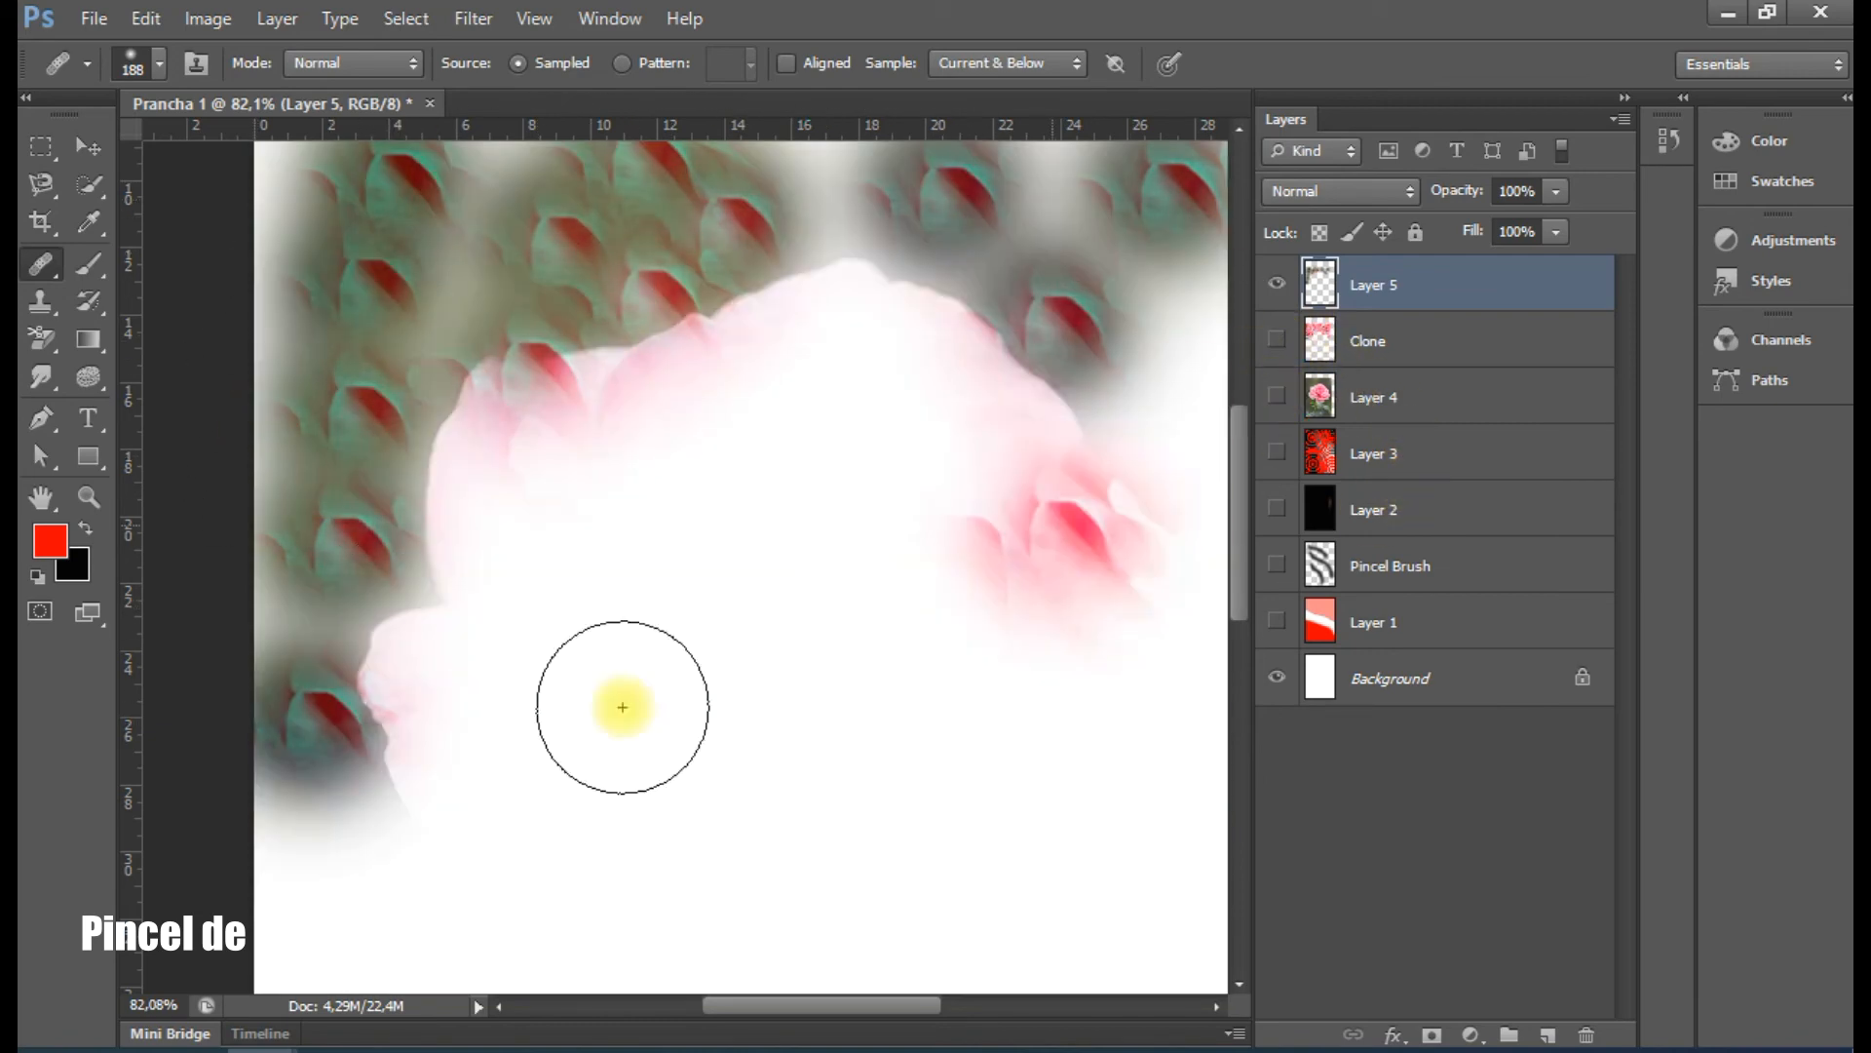
pyautogui.moveTo(919, 202)
pyautogui.mouseDown()
pyautogui.moveTo(535, 210)
pyautogui.moveTo(356, 535)
pyautogui.moveTo(353, 749)
pyautogui.moveTo(363, 711)
pyautogui.mouseUp()
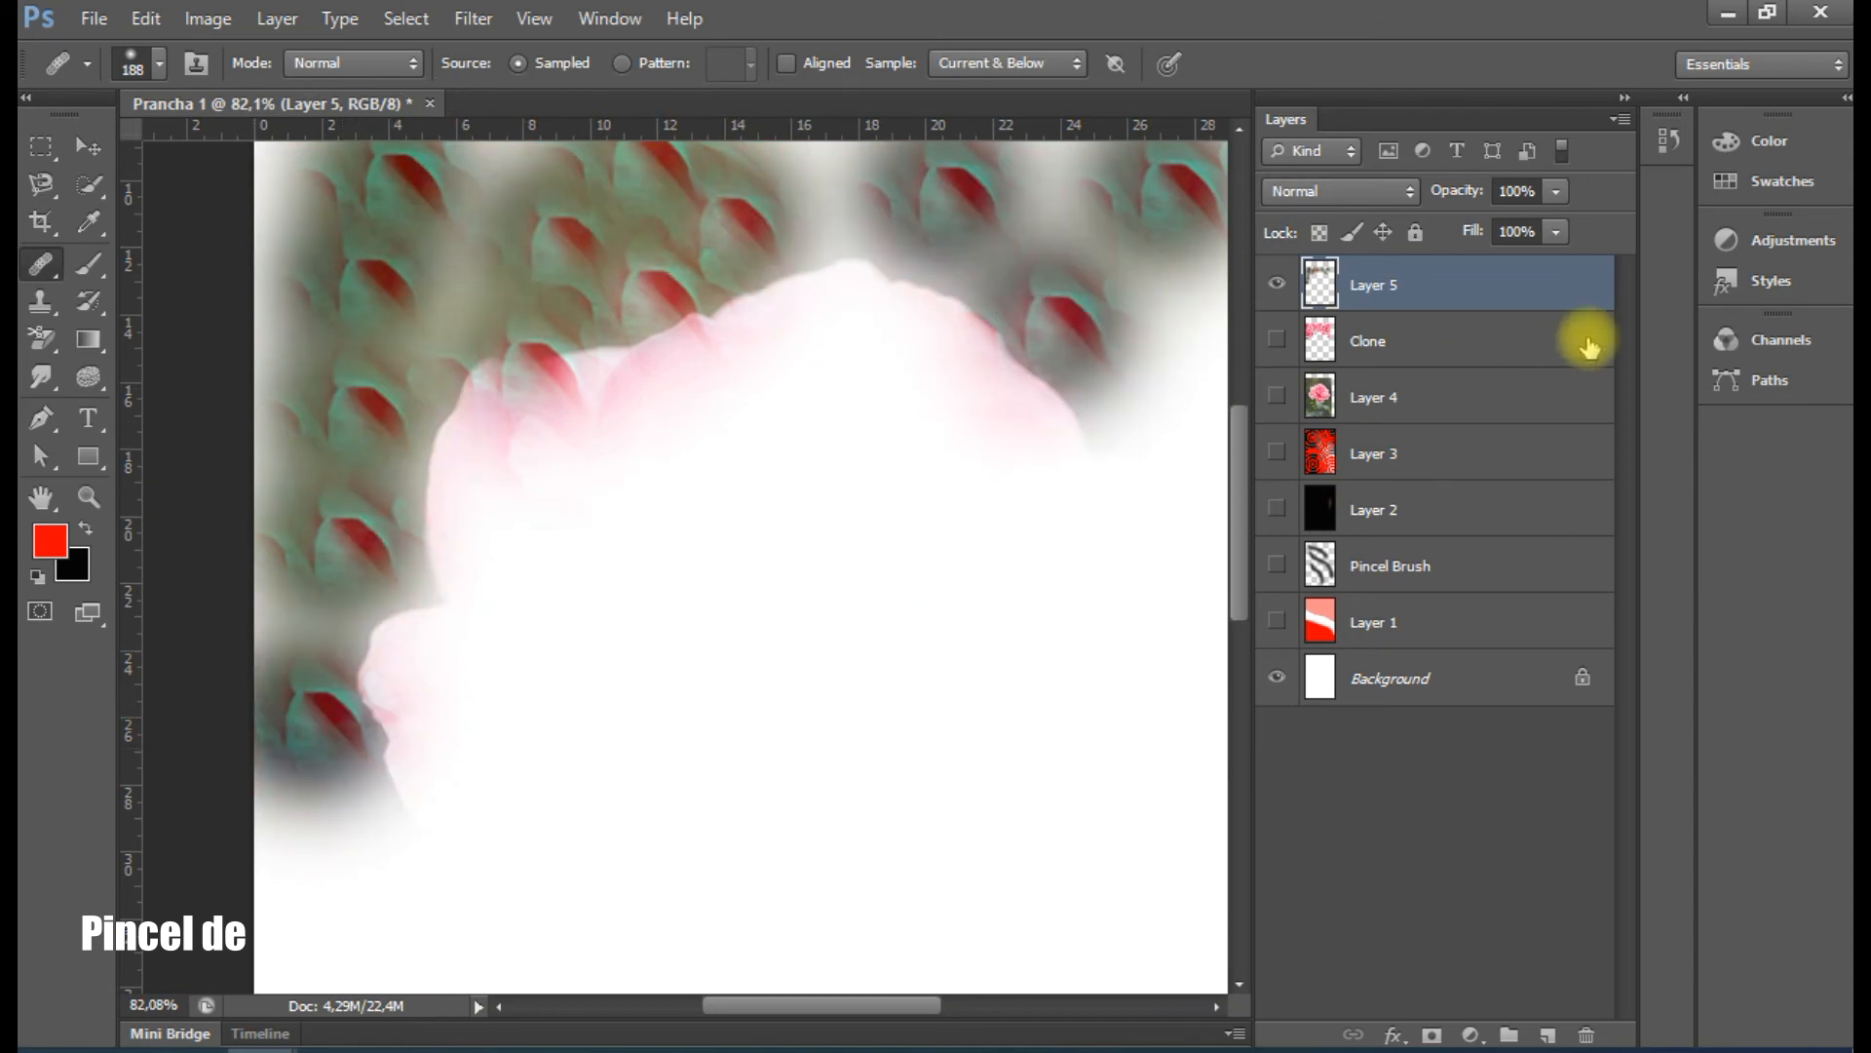
pyautogui.click(1474, 414)
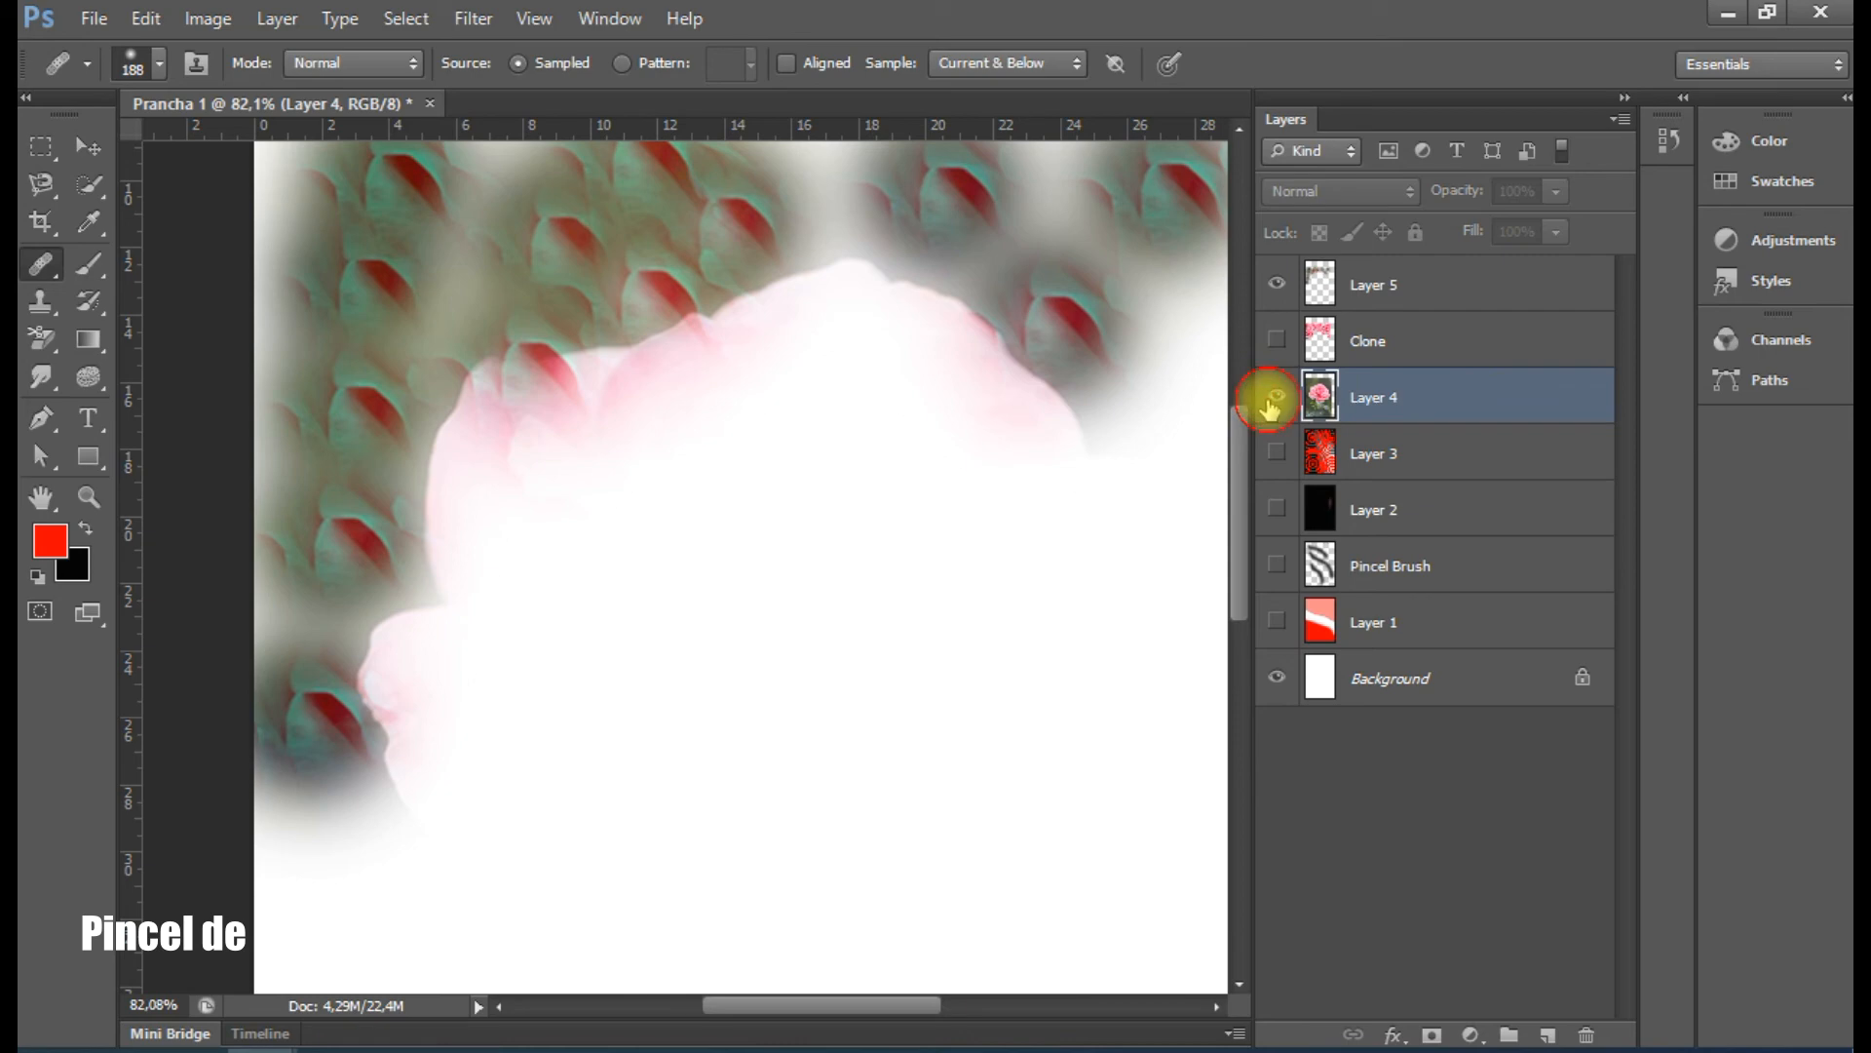
pyautogui.click(1276, 397)
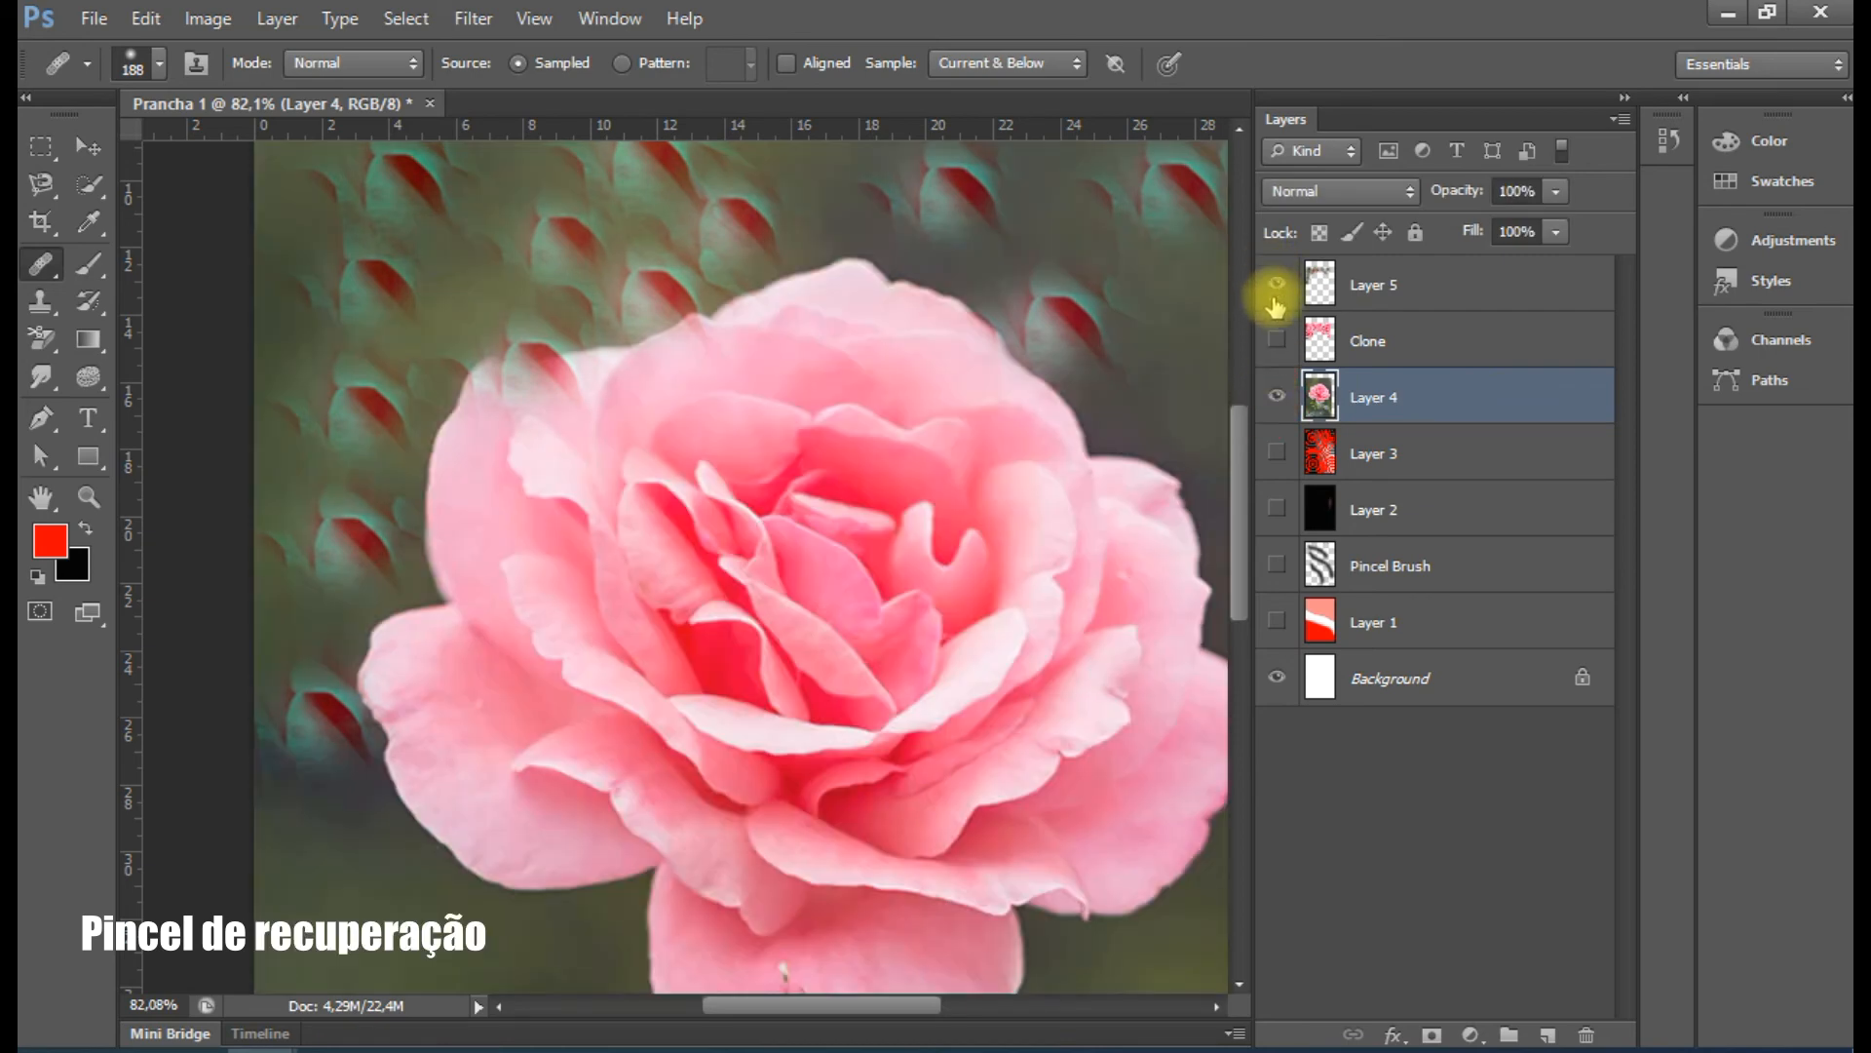
pyautogui.moveTo(789, 483); pyautogui.dragTo(806, 488)
pyautogui.click(438, 385)
pyautogui.moveTo(438, 385)
pyautogui.mouseDown()
pyautogui.moveTo(348, 285)
pyautogui.moveTo(338, 310)
pyautogui.moveTo(366, 239)
pyautogui.moveTo(293, 340)
pyautogui.moveTo(312, 303)
pyautogui.moveTo(385, 278)
pyautogui.mouseUp()
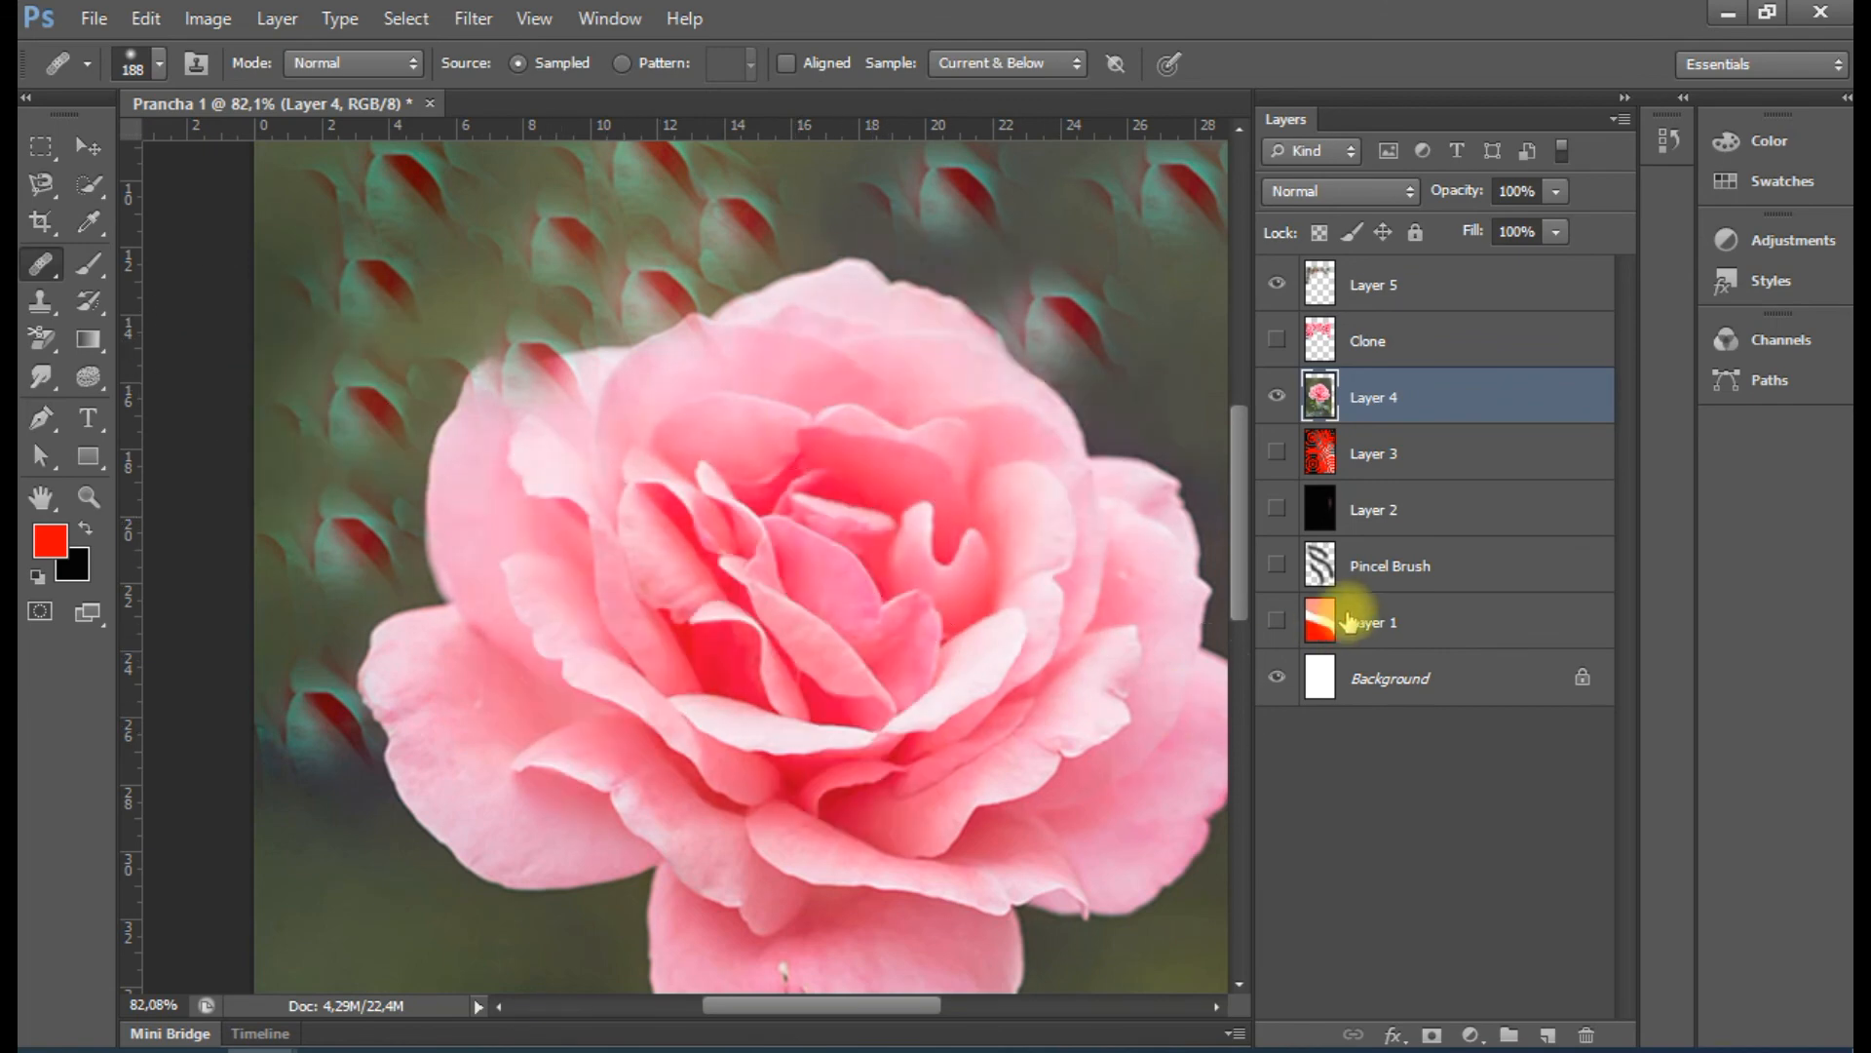
# Switch to the Patch Tool and rename the layer with the healing dabs as Bandaid - healing tool
pyautogui.click(37, 265)
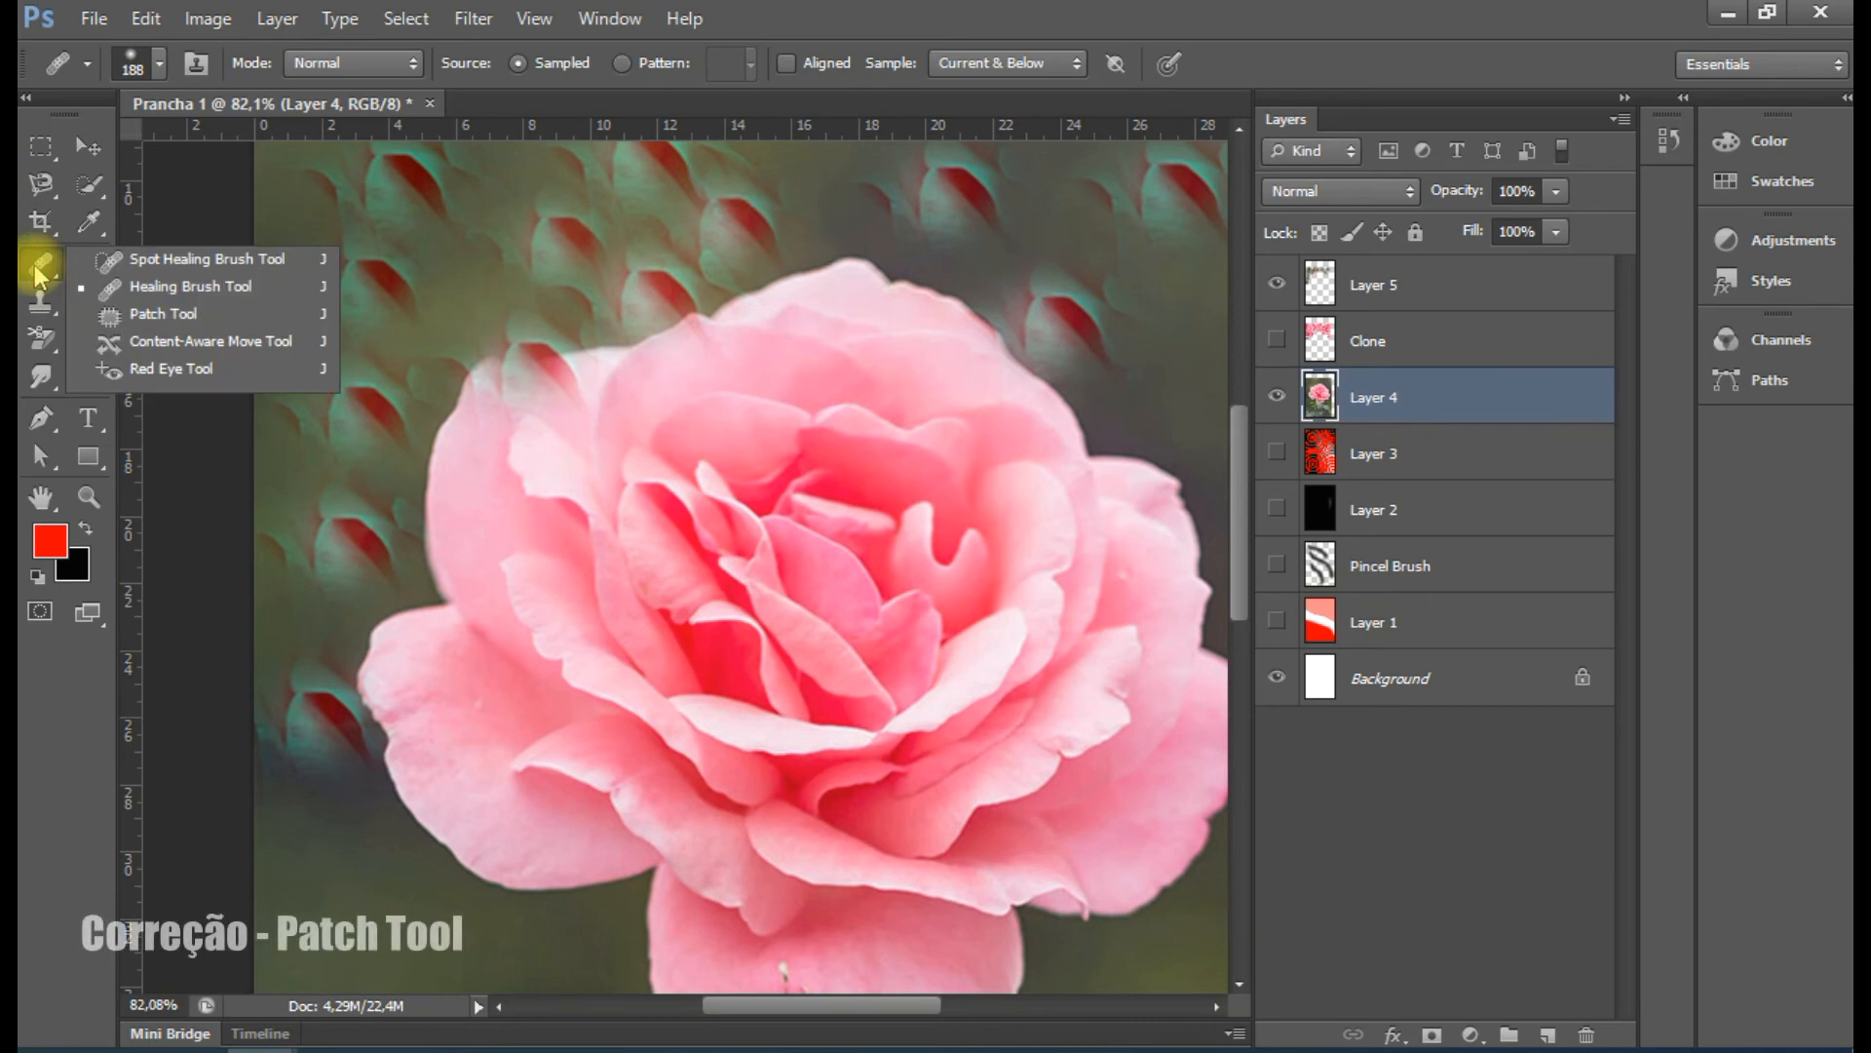
pyautogui.click(162, 314)
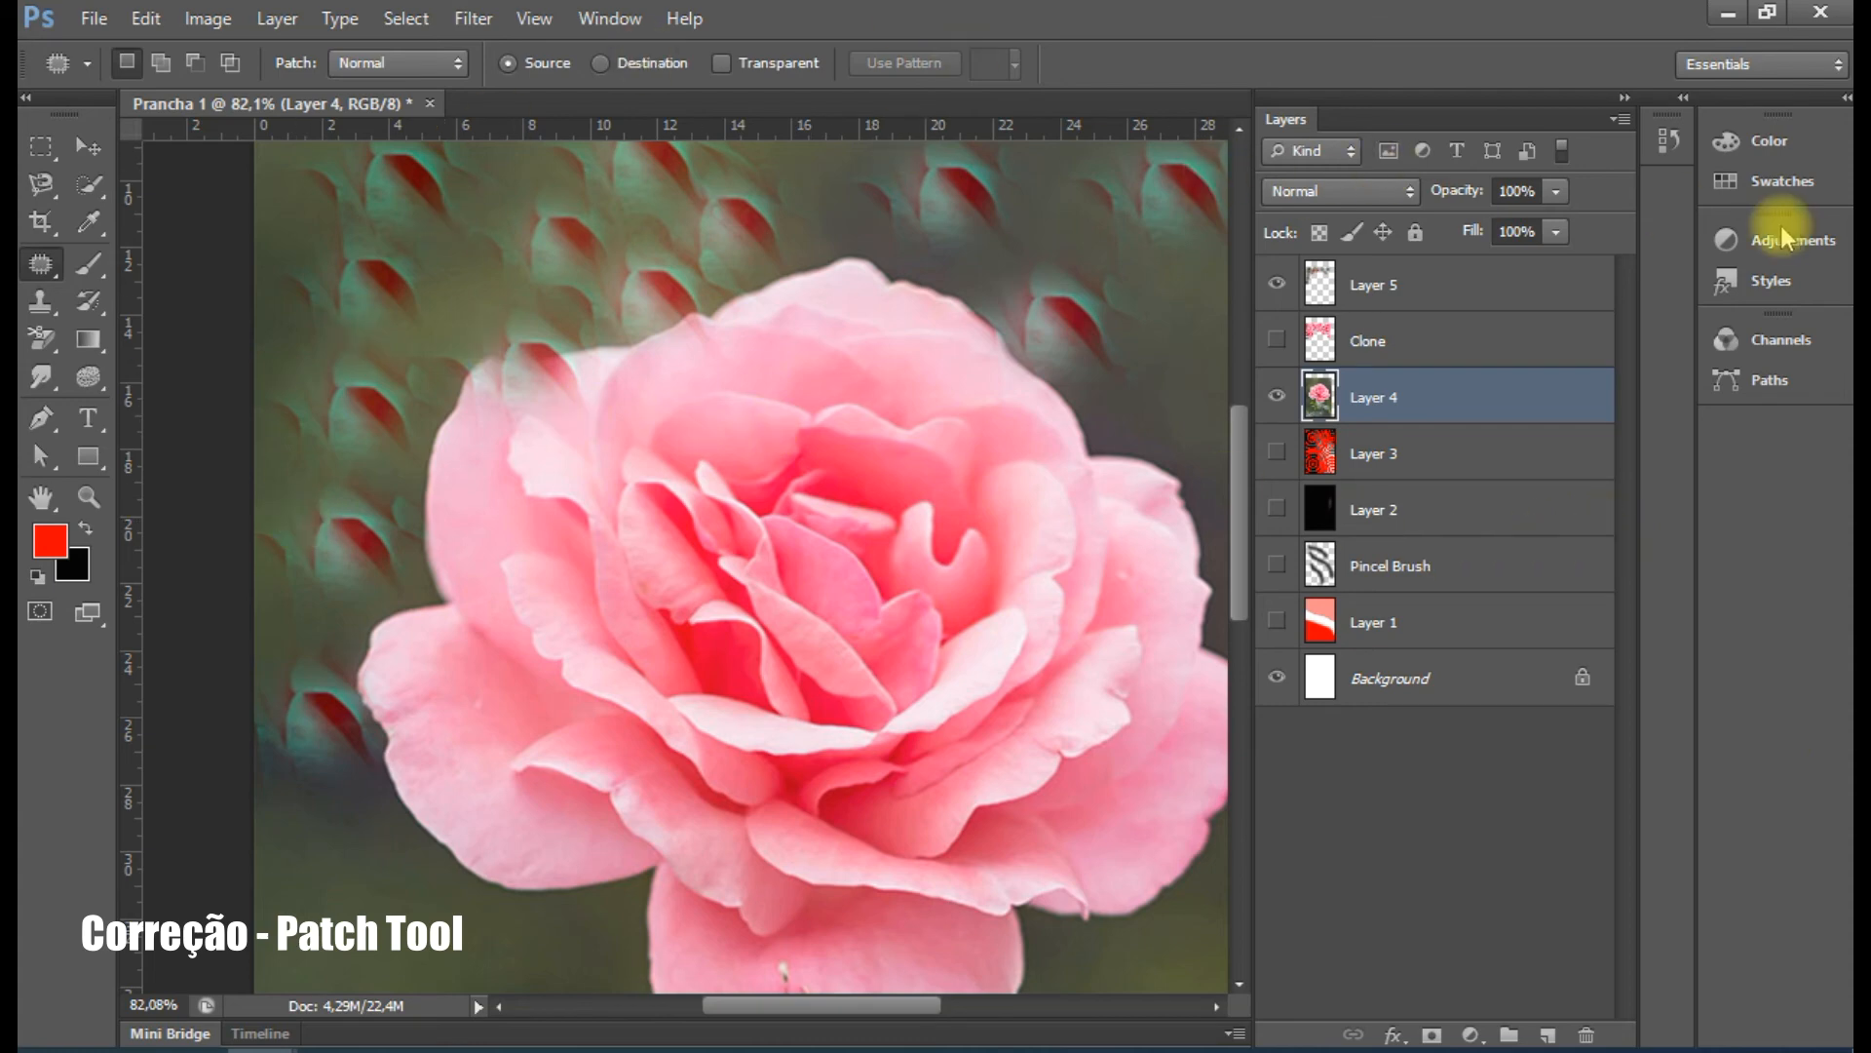
pyautogui.click(1372, 291)
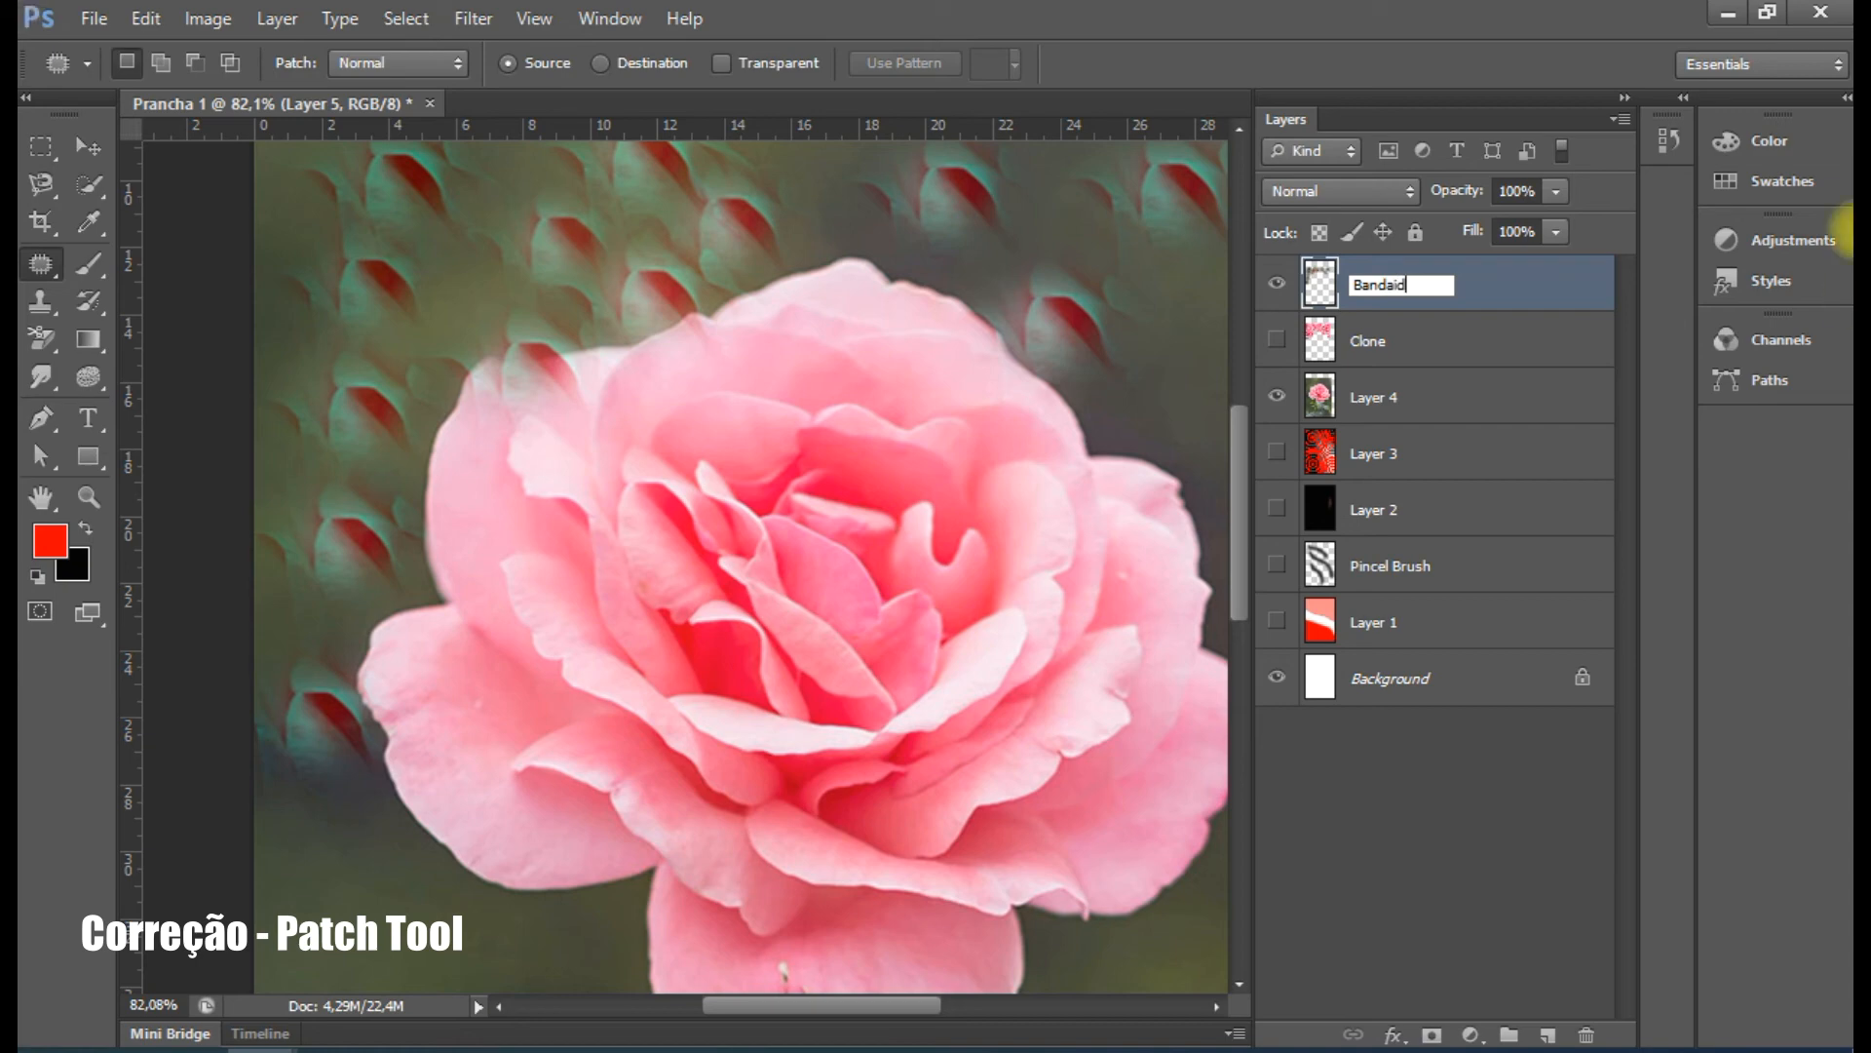
pyautogui.click(1414, 901)
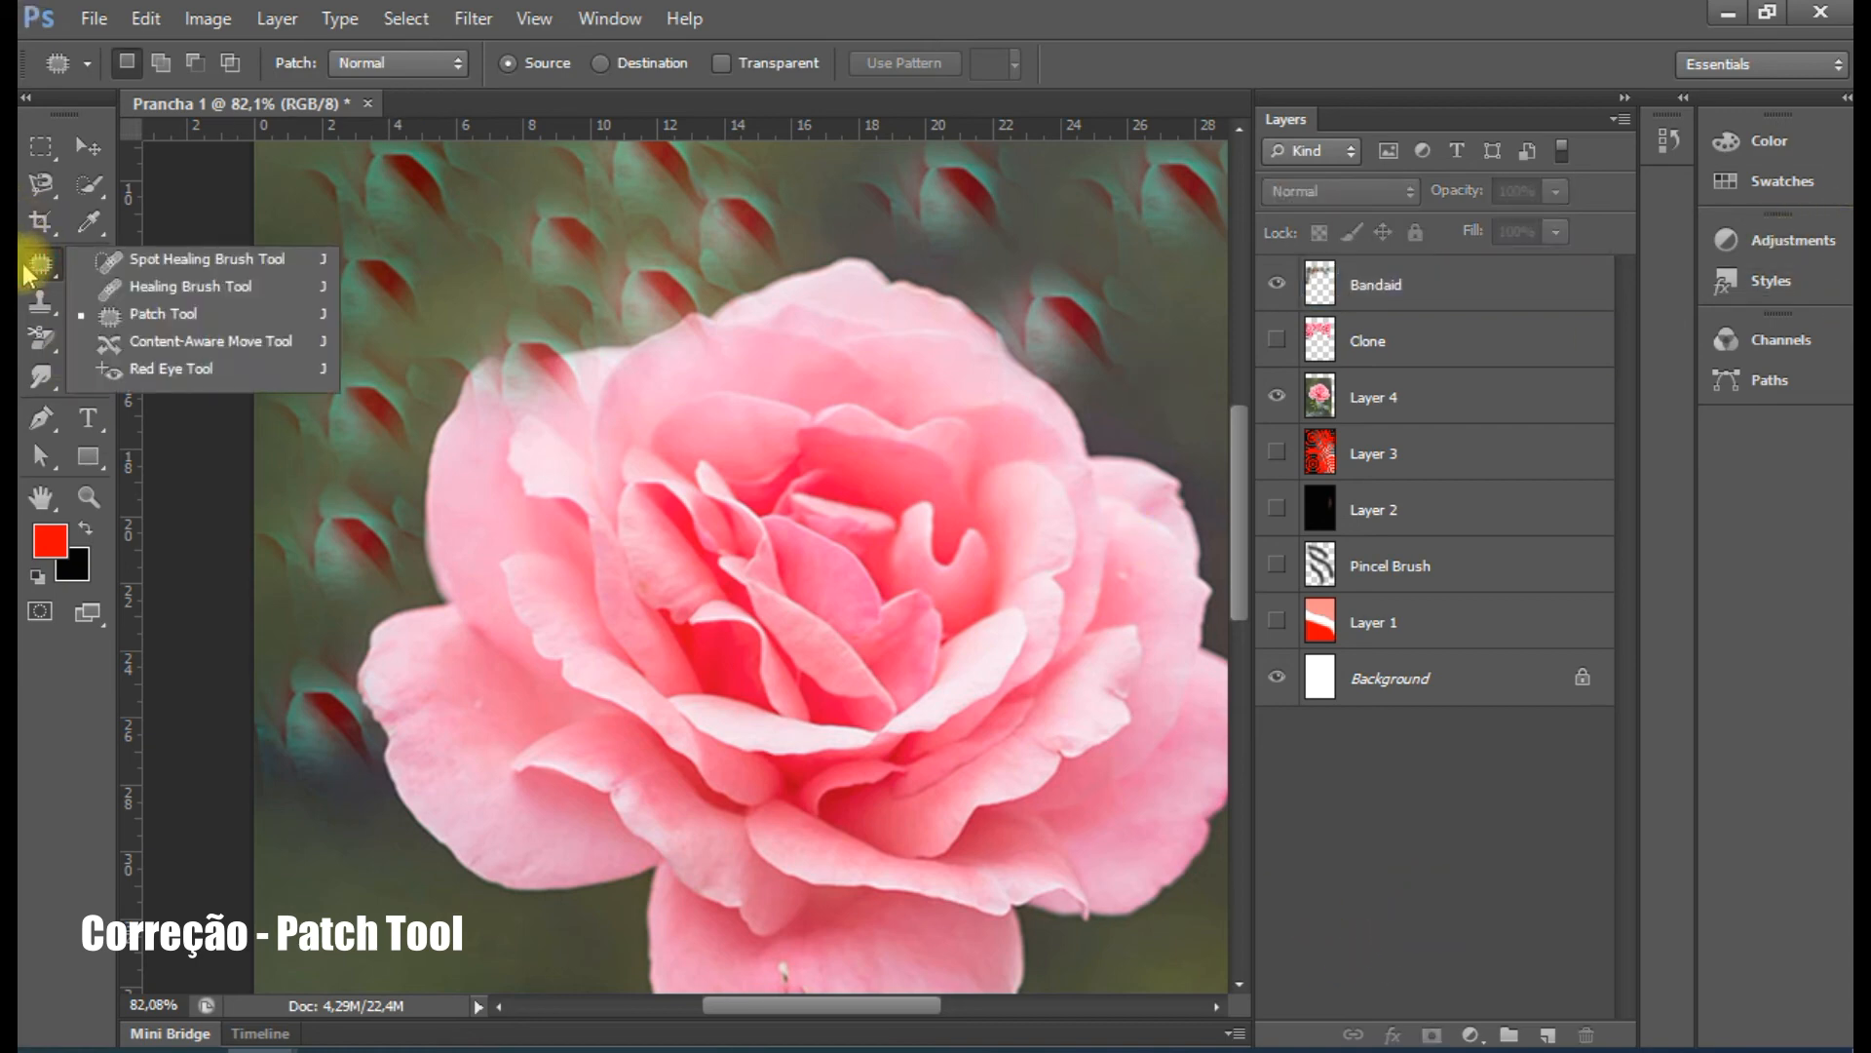
pyautogui.doubleClick(1384, 283)
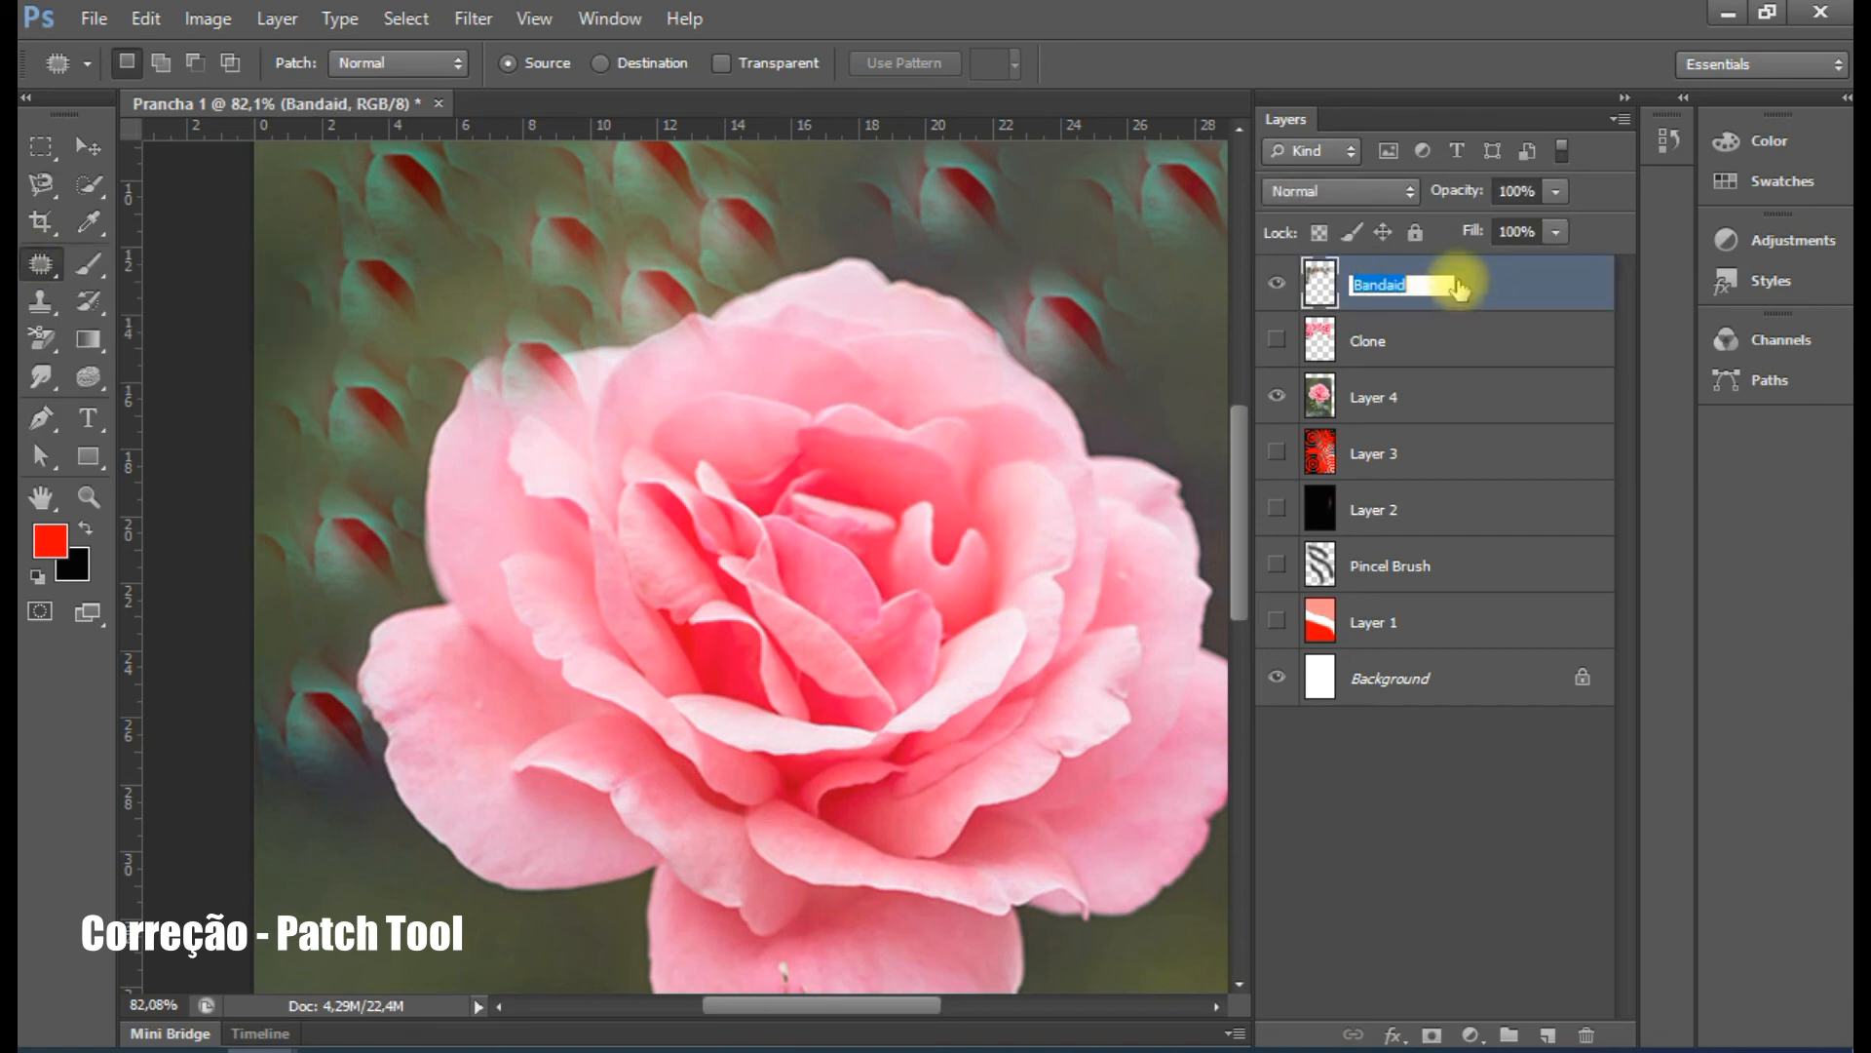
pyautogui.click(1444, 285)
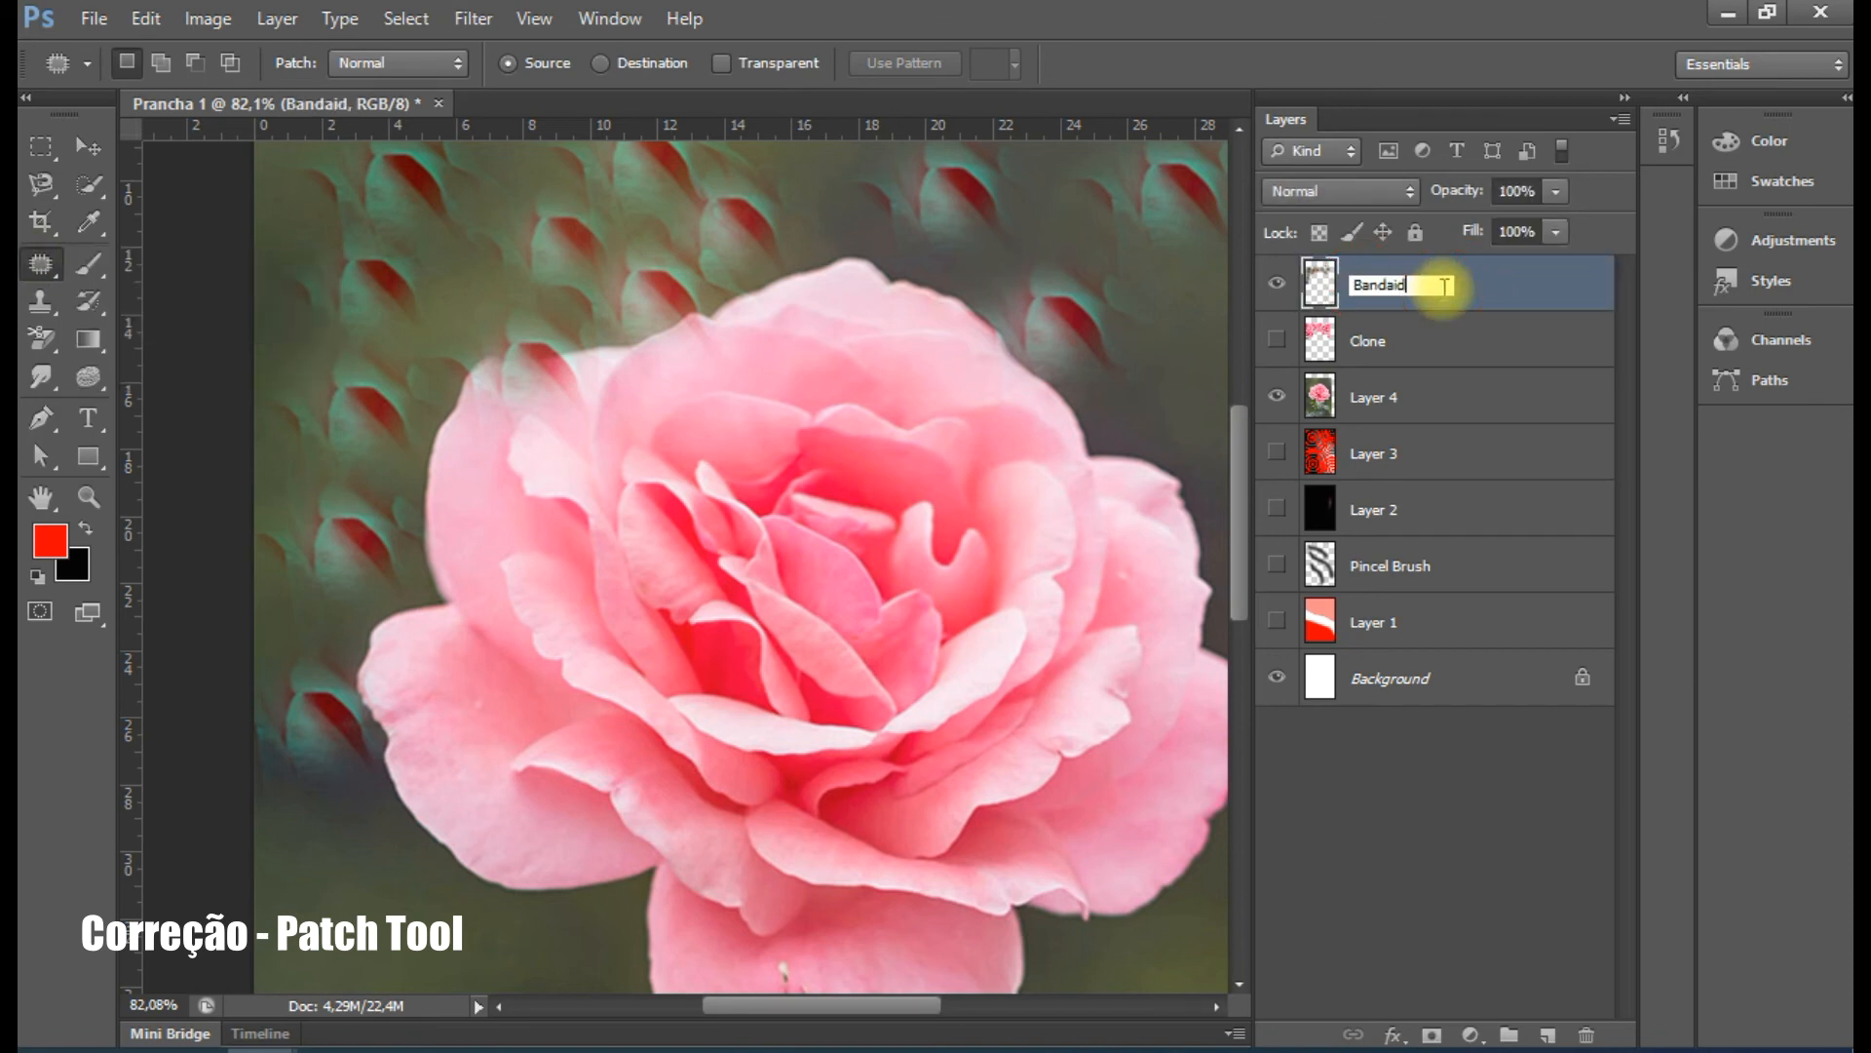
pyautogui.write('- ')
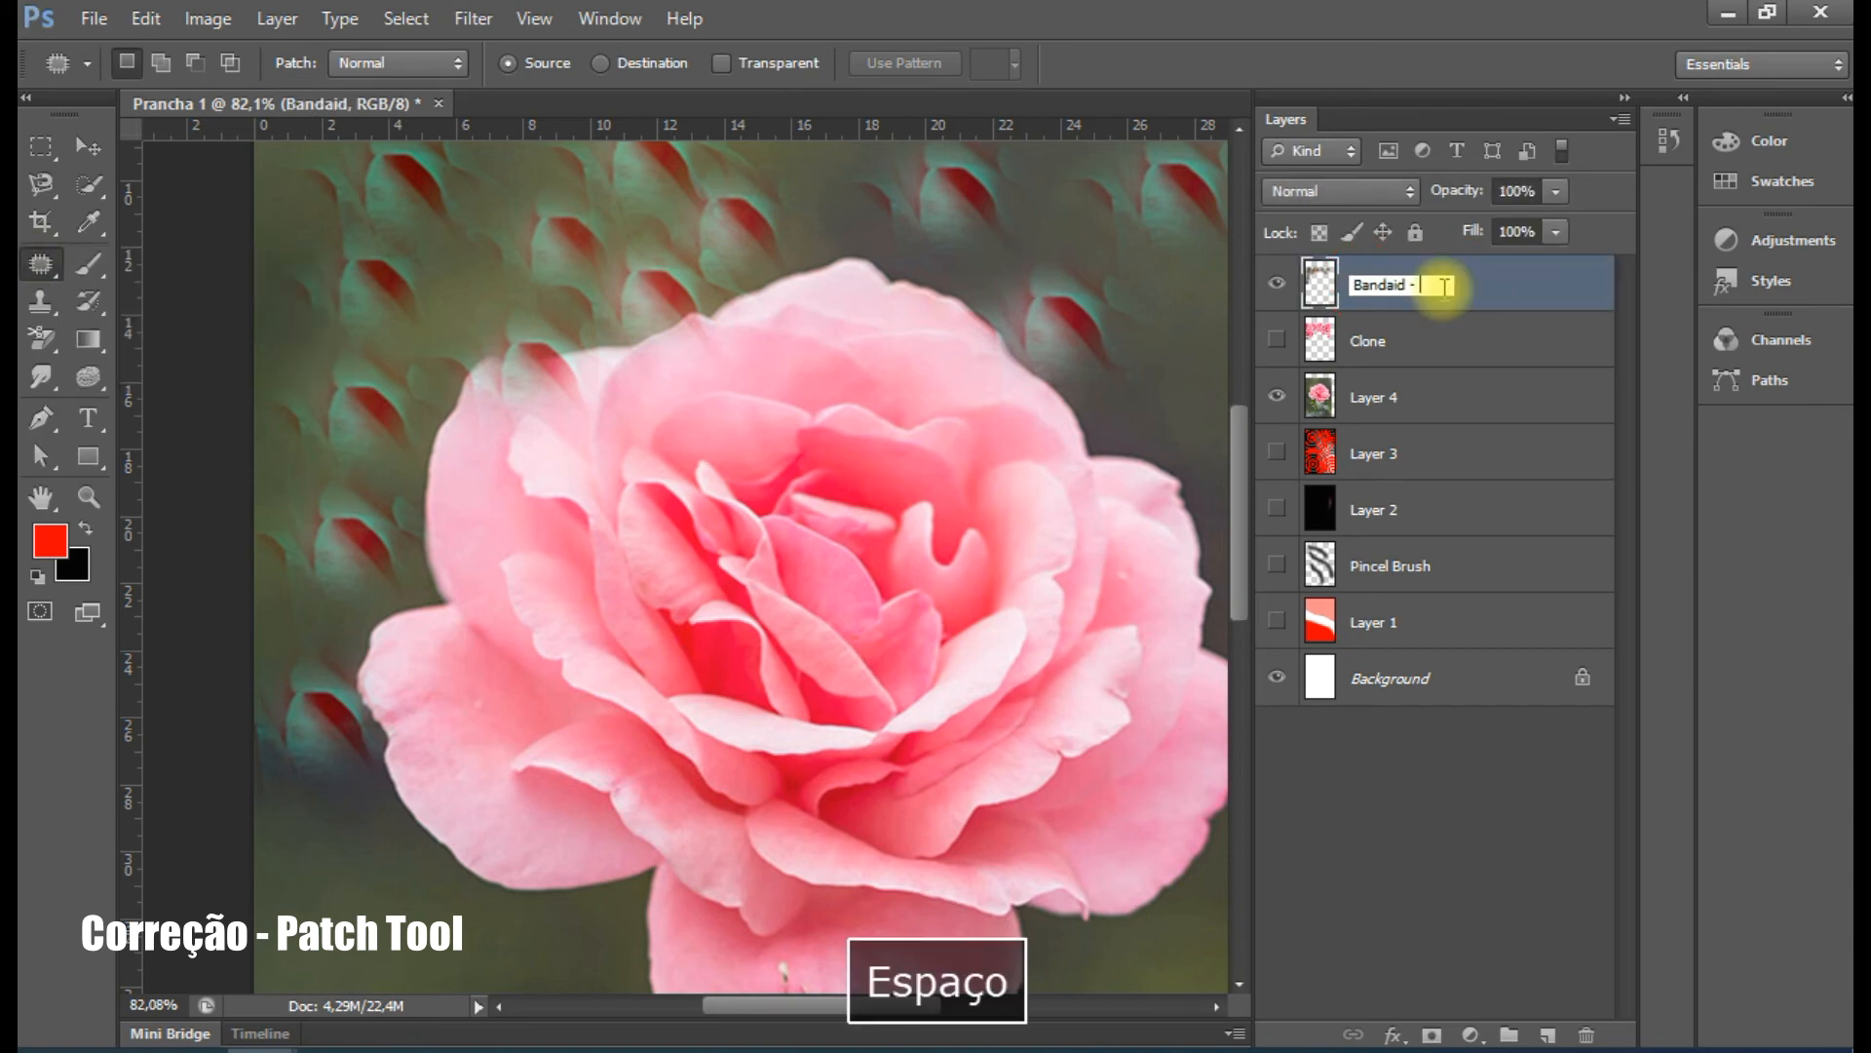
pyautogui.write('healing tool')
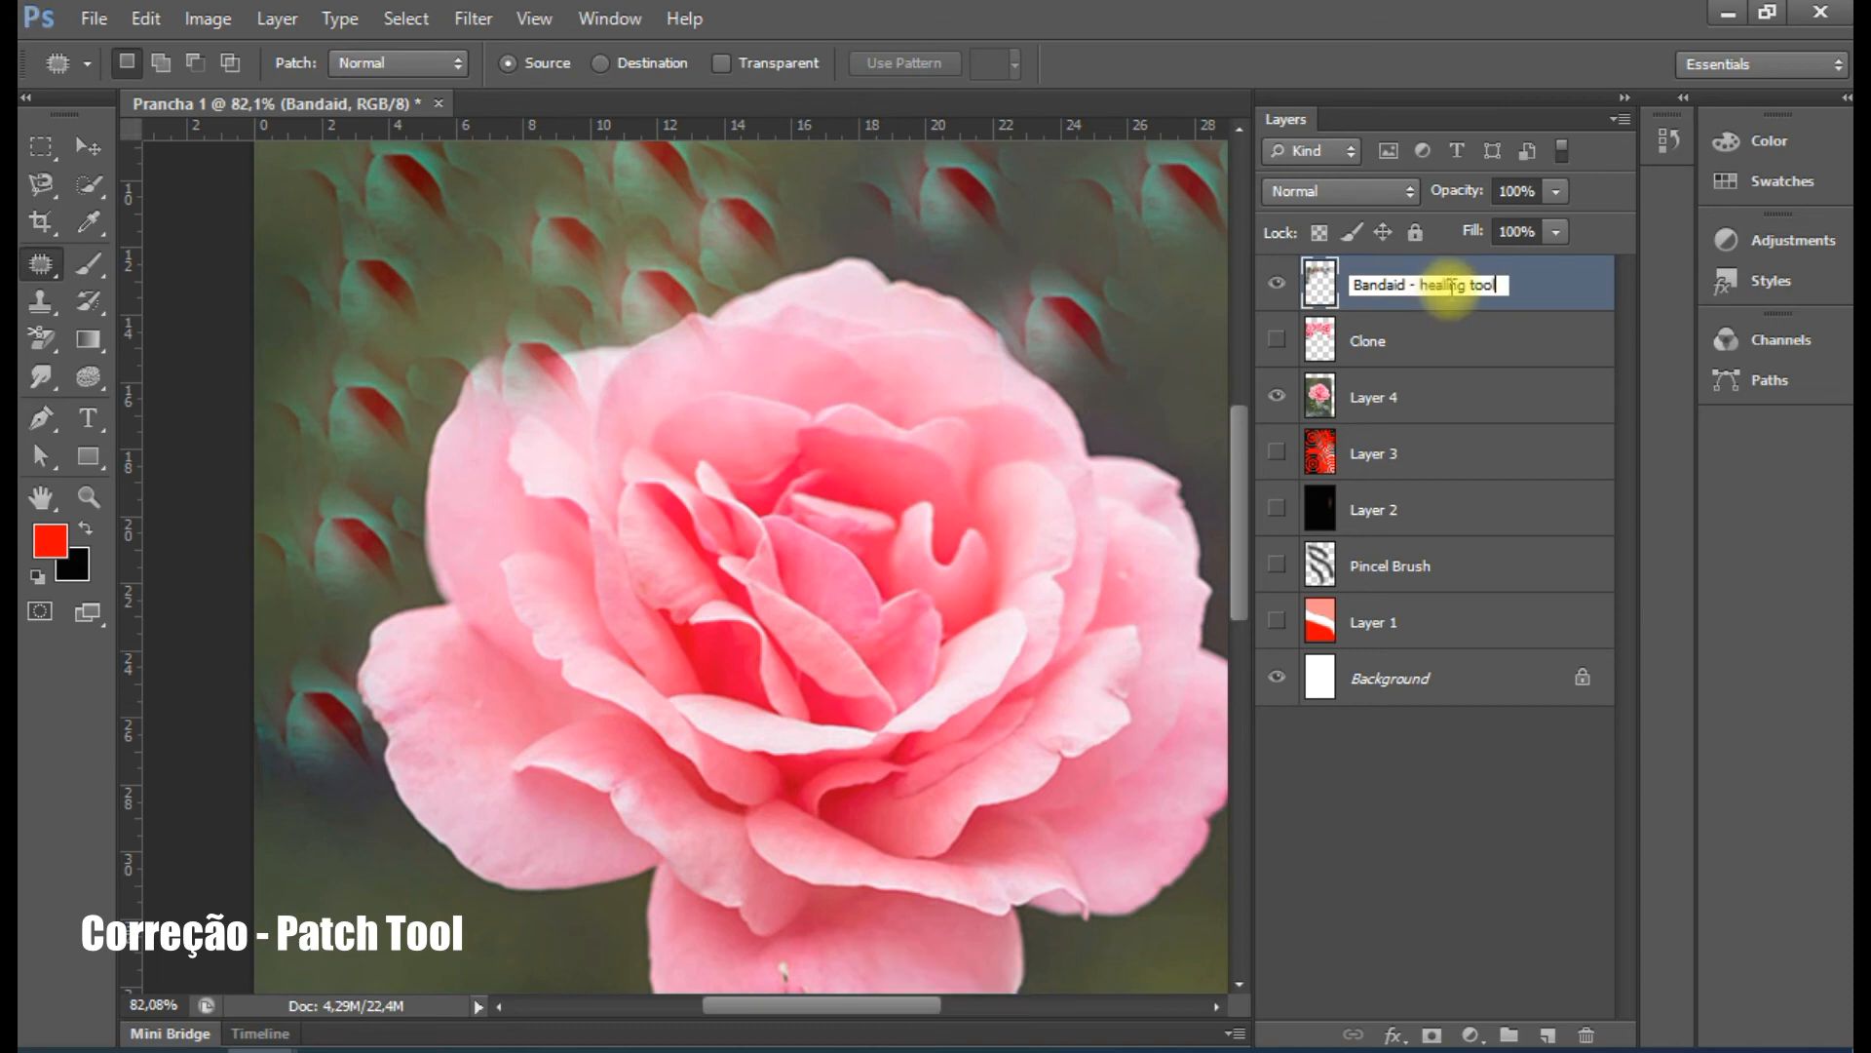
pyautogui.click(1400, 838)
# Hide the Bandaid - healing tool layer and add a new empty layer above it
pyautogui.click(1276, 282)
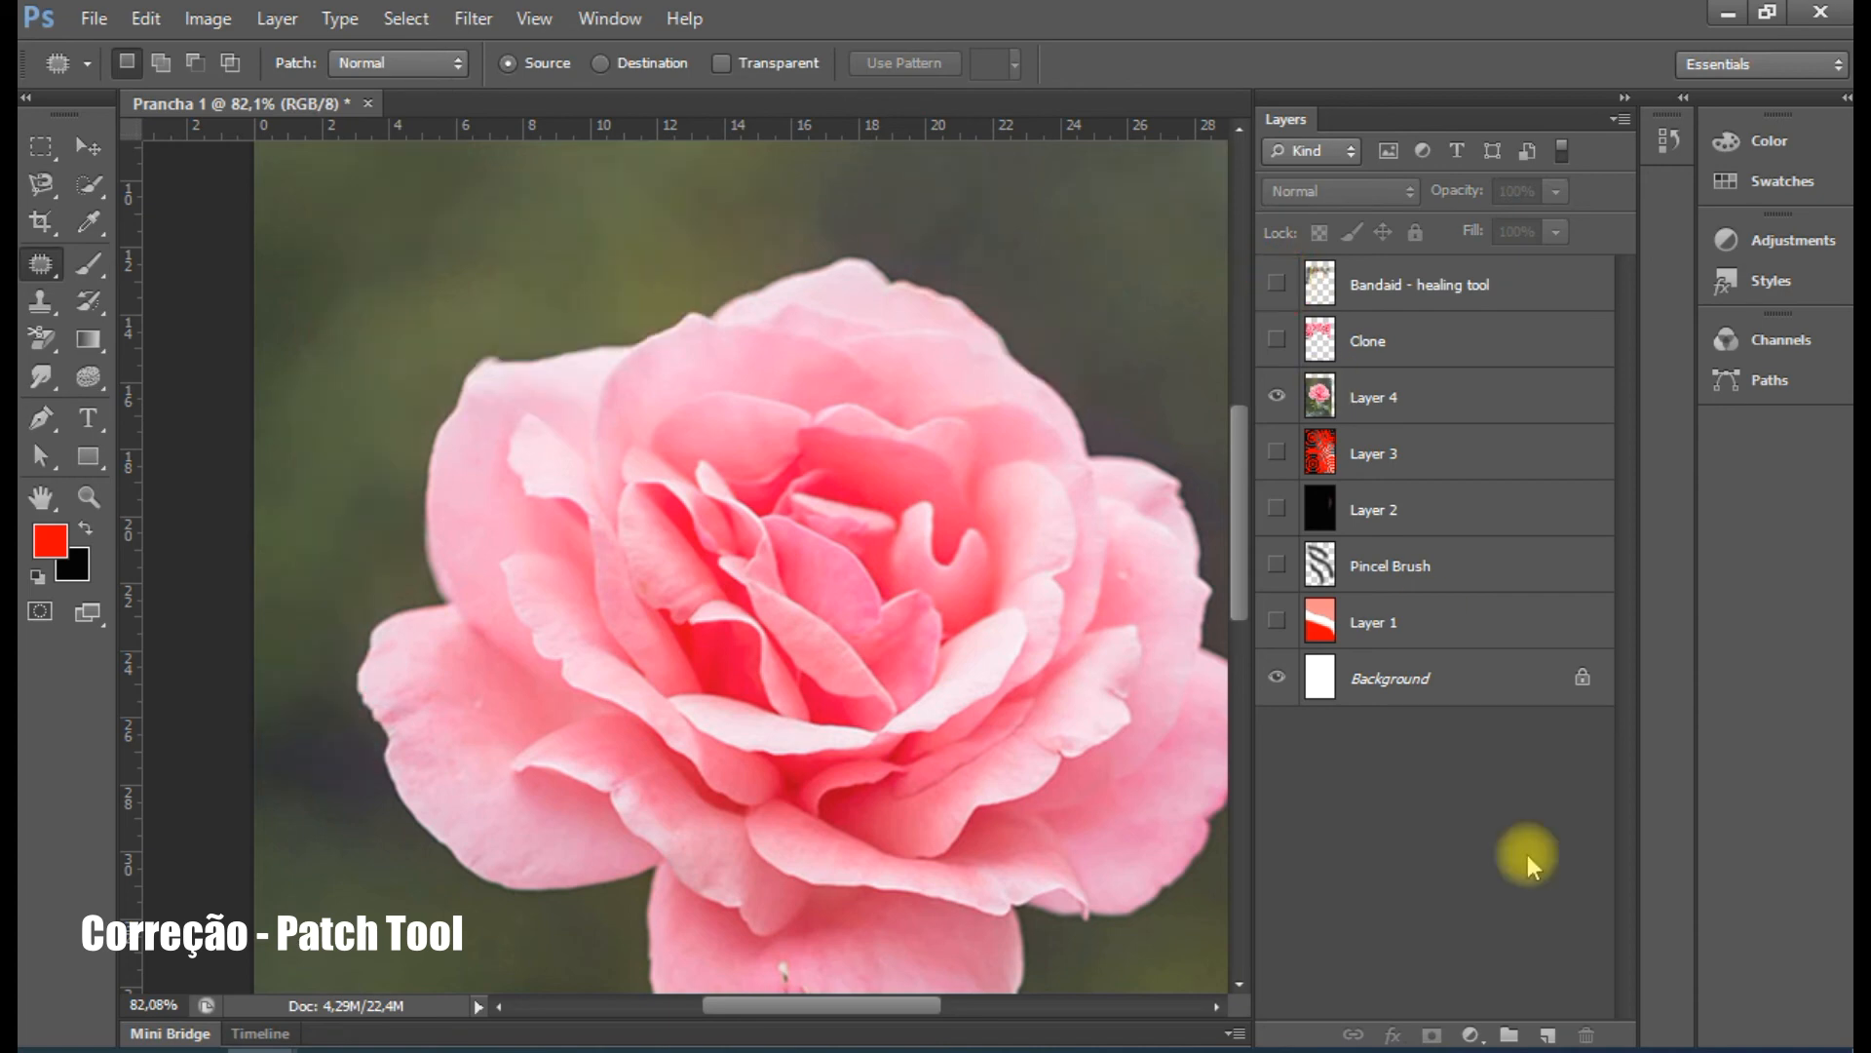
pyautogui.click(1544, 1033)
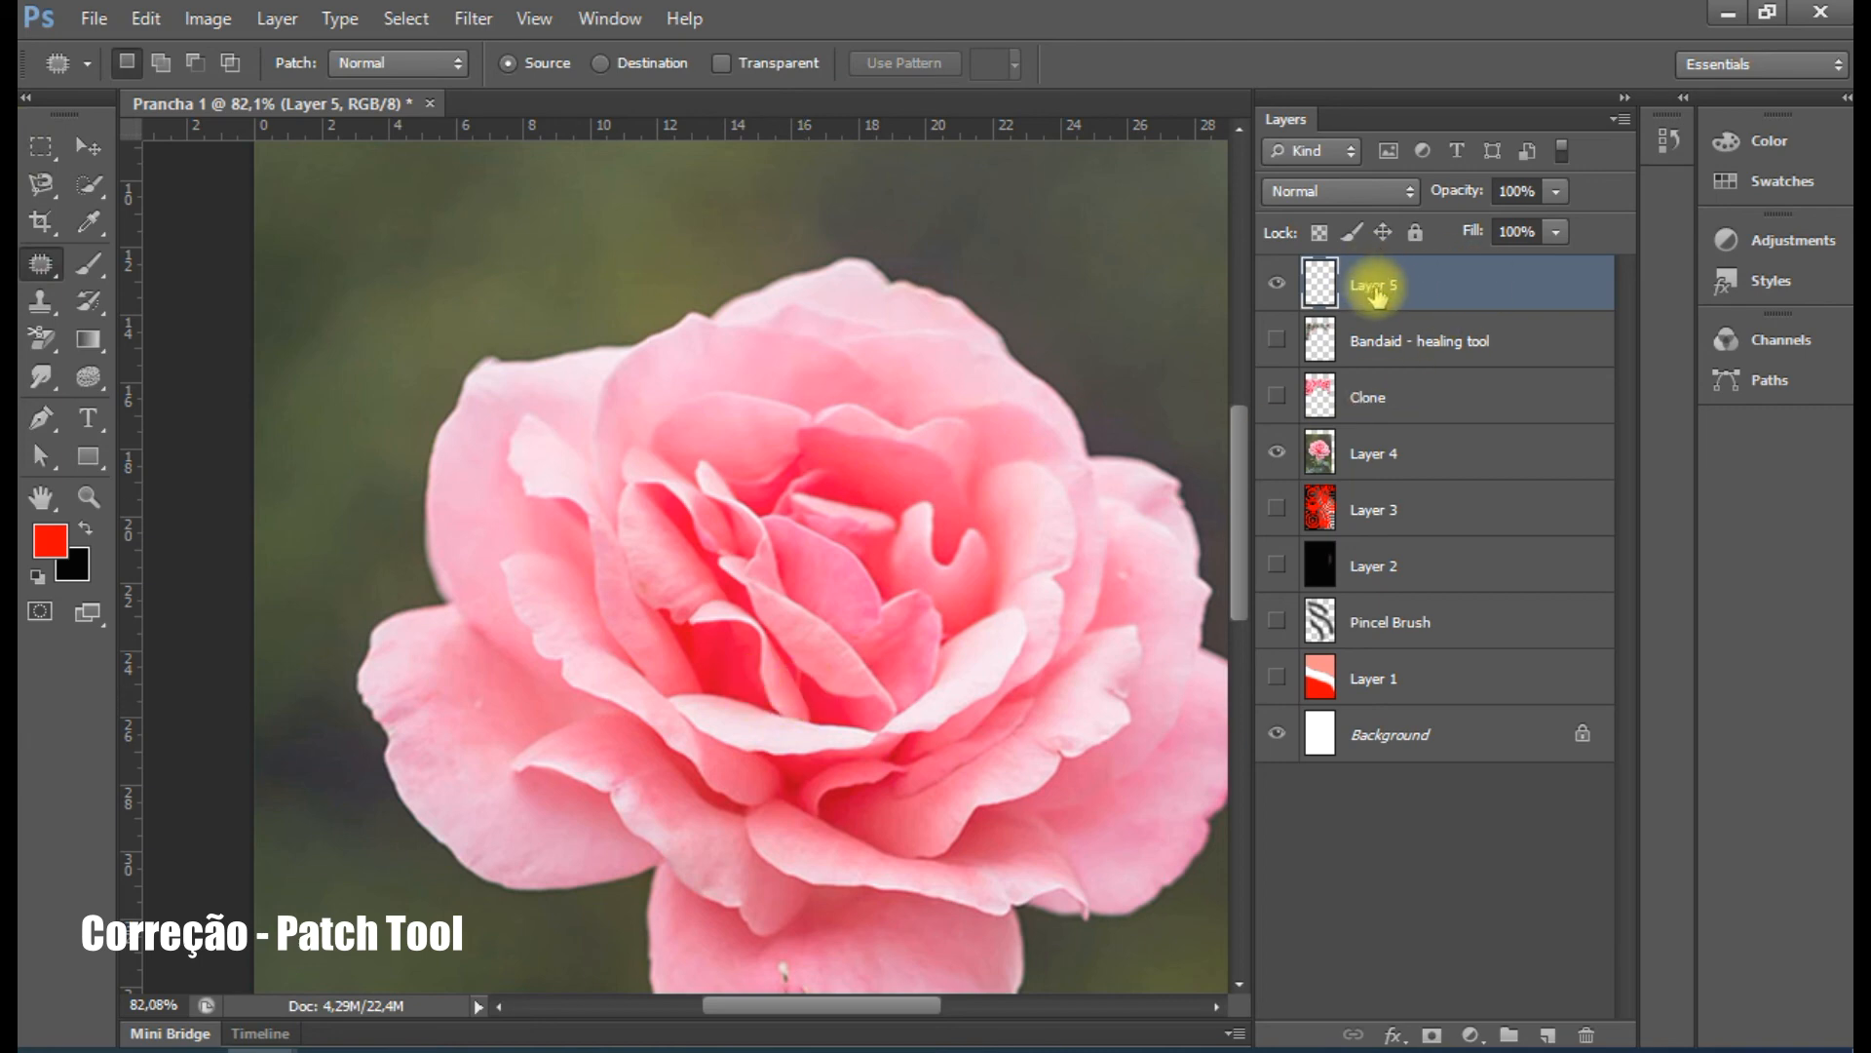
# Try to patch an area outlined around the rose's centre on the empty layer, and clear the selection
pyautogui.moveTo(526, 388)
pyautogui.mouseDown()
pyautogui.moveTo(735, 723)
pyautogui.moveTo(836, 376)
pyautogui.moveTo(523, 388)
pyautogui.mouseUp()
pyautogui.click(943, 64)
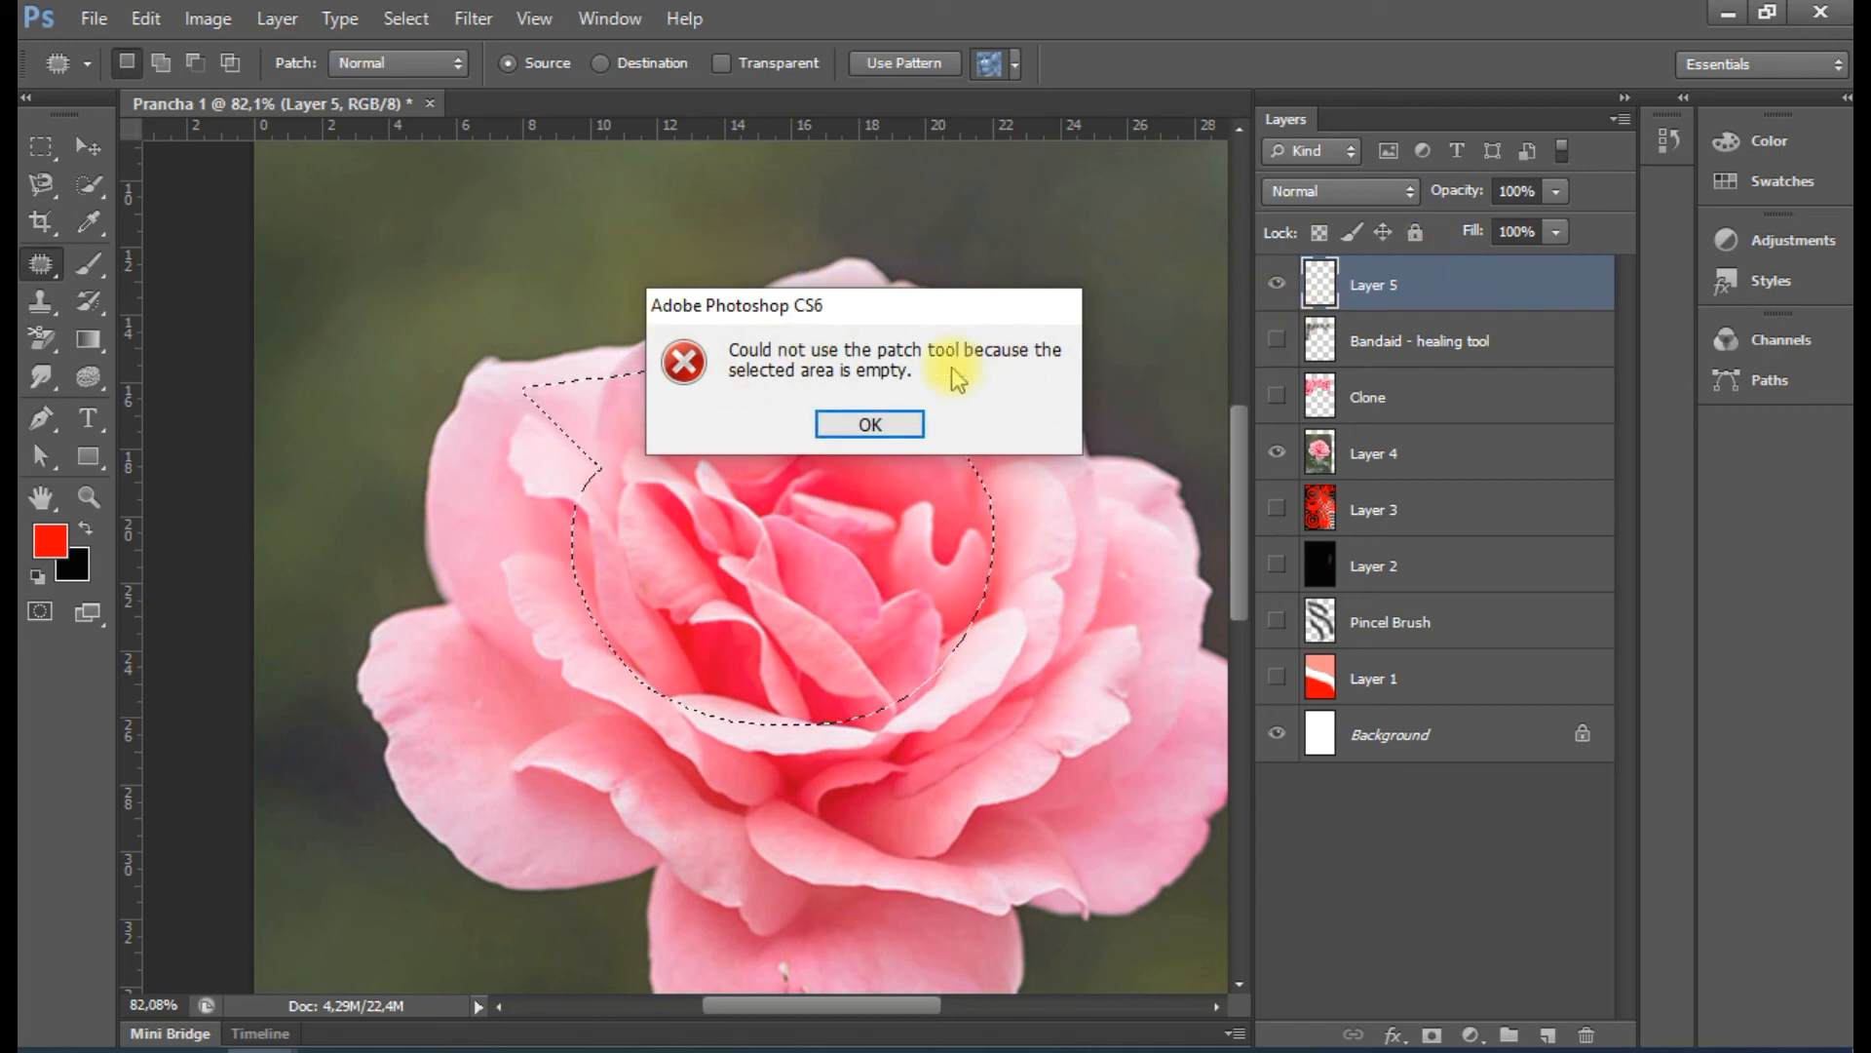
pyautogui.click(869, 425)
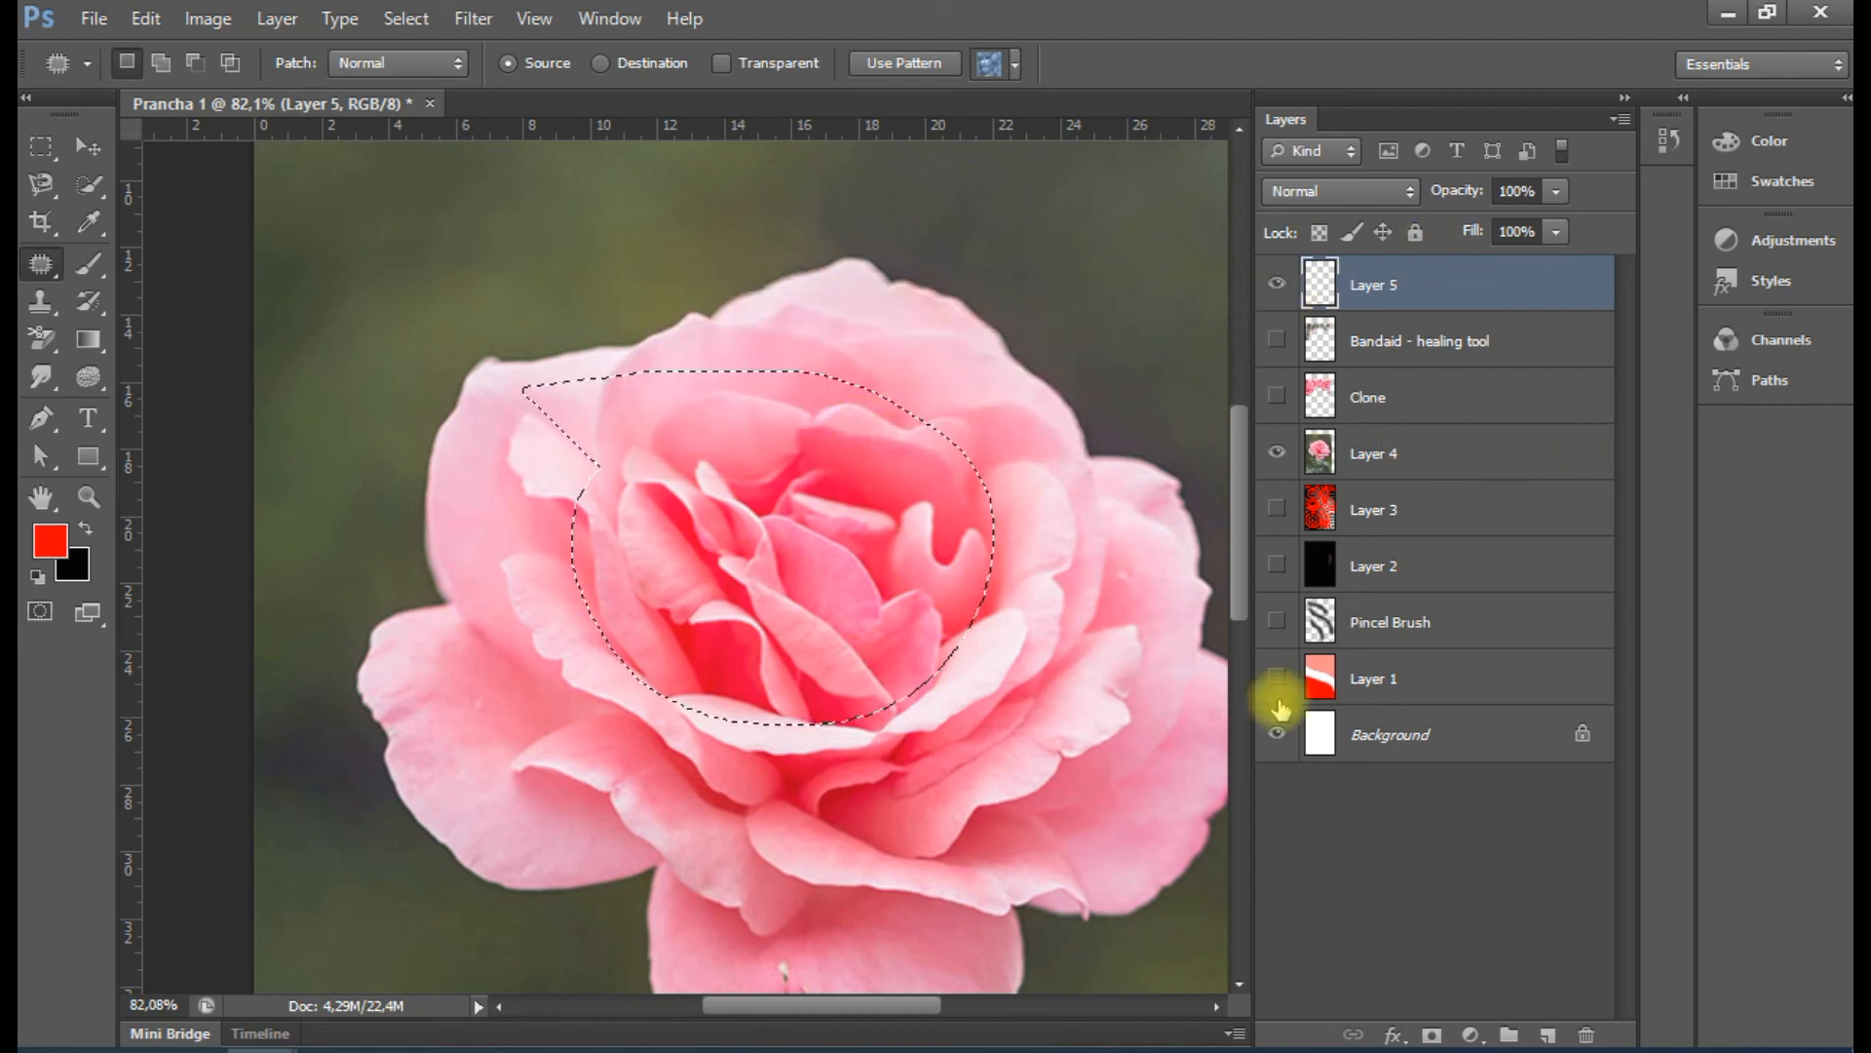
pyautogui.press('Escape')
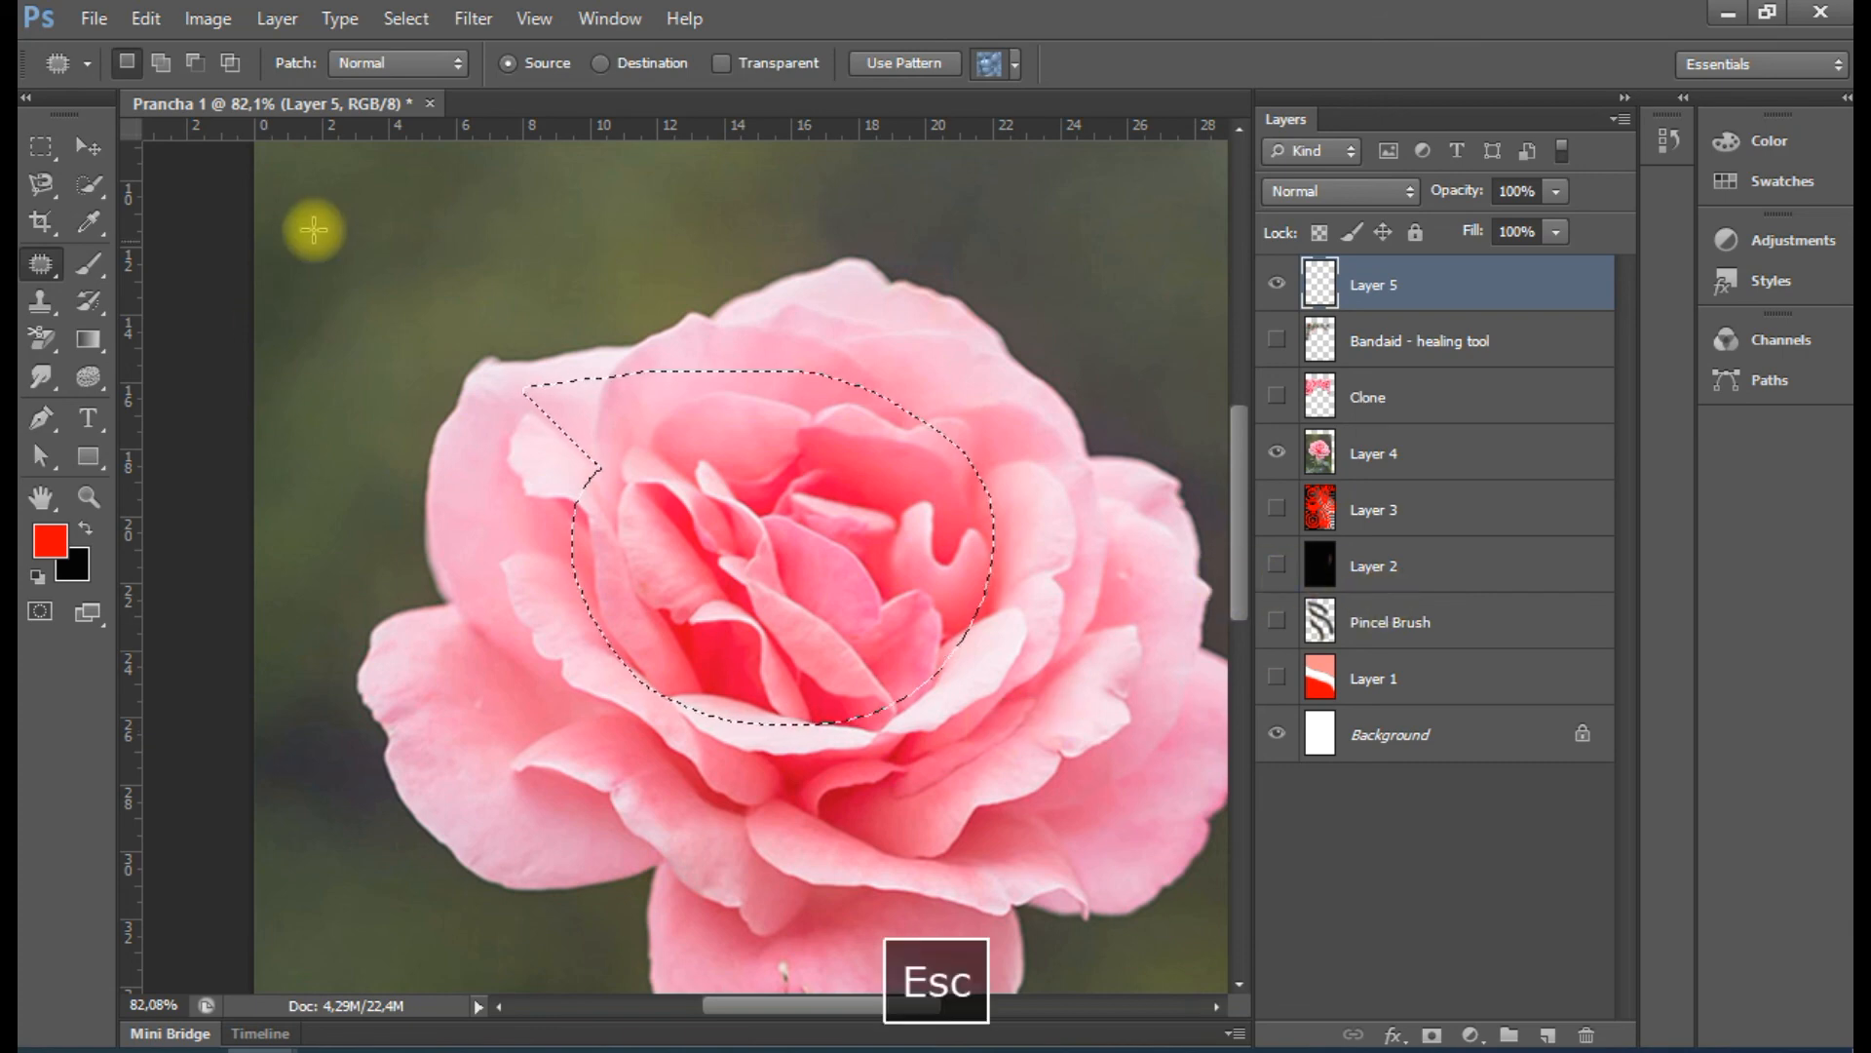
pyautogui.click(39, 142)
pyautogui.click(243, 292)
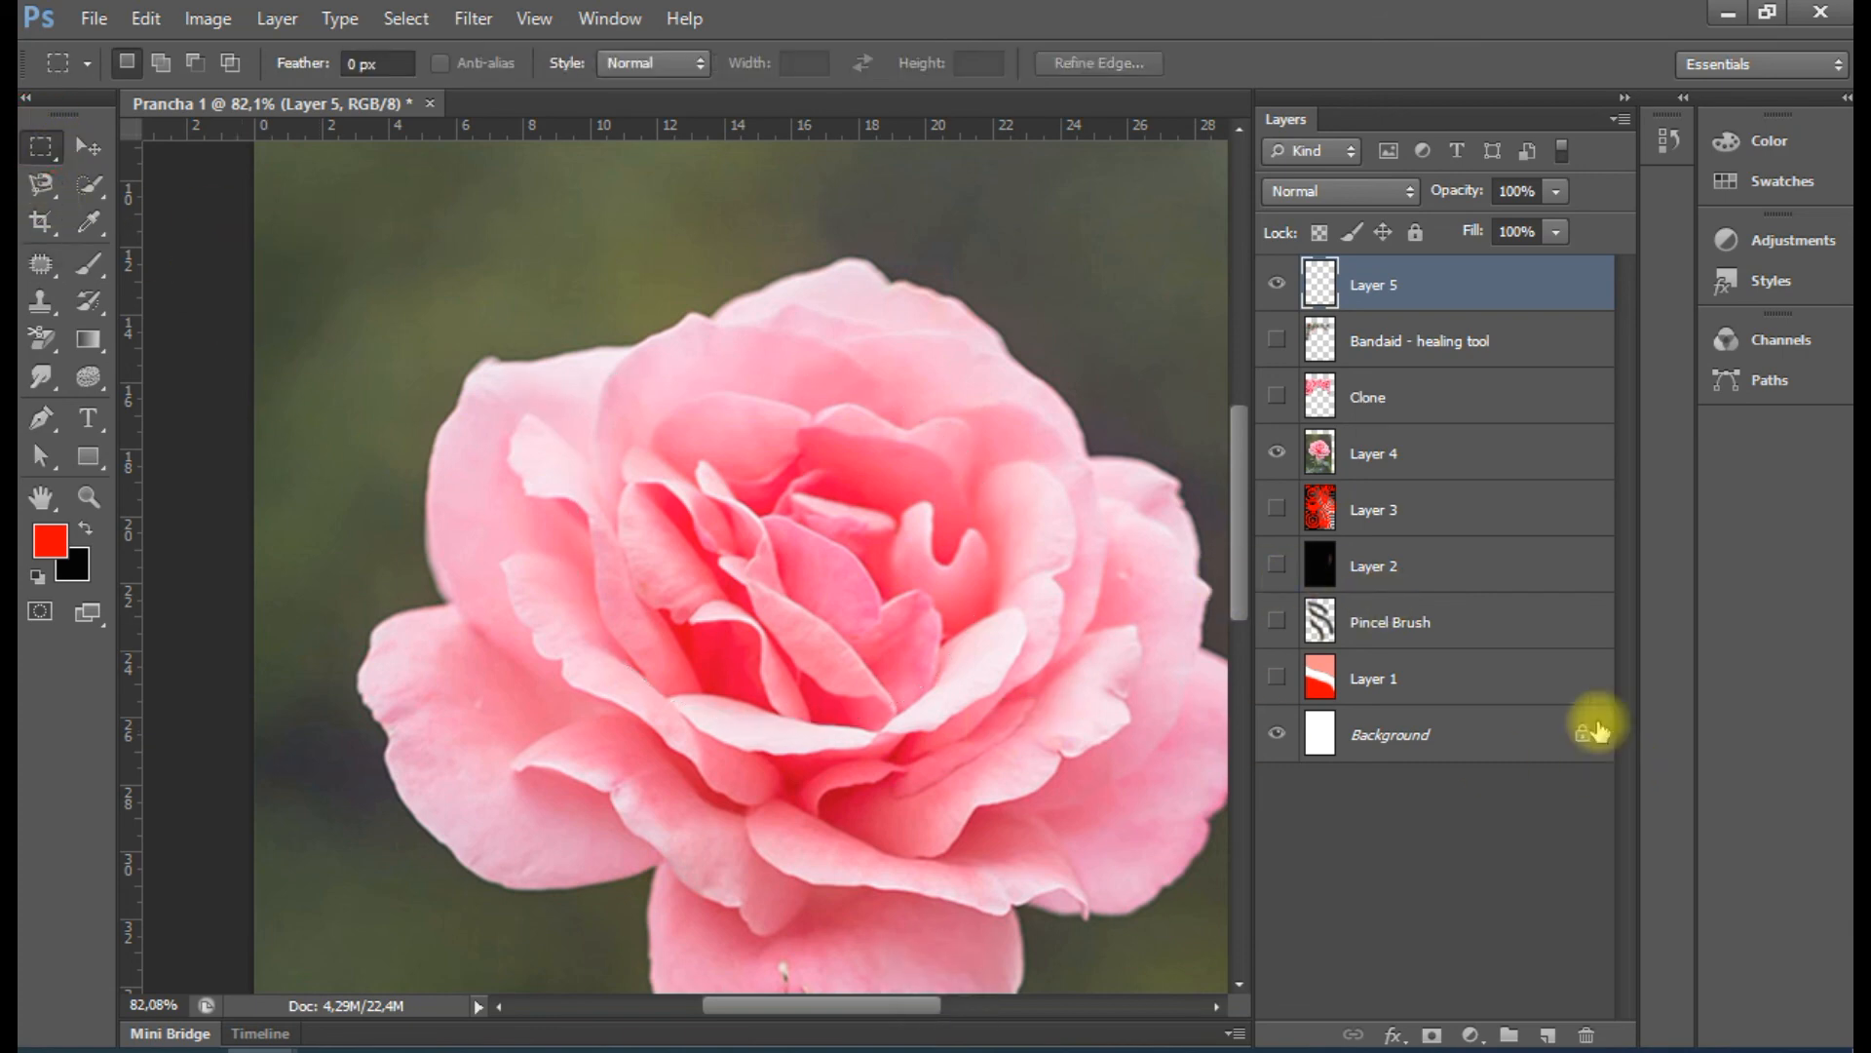
# Duplicate Layer 4 and switch back to the Patch Tool with the copy selected
pyautogui.click(1460, 452)
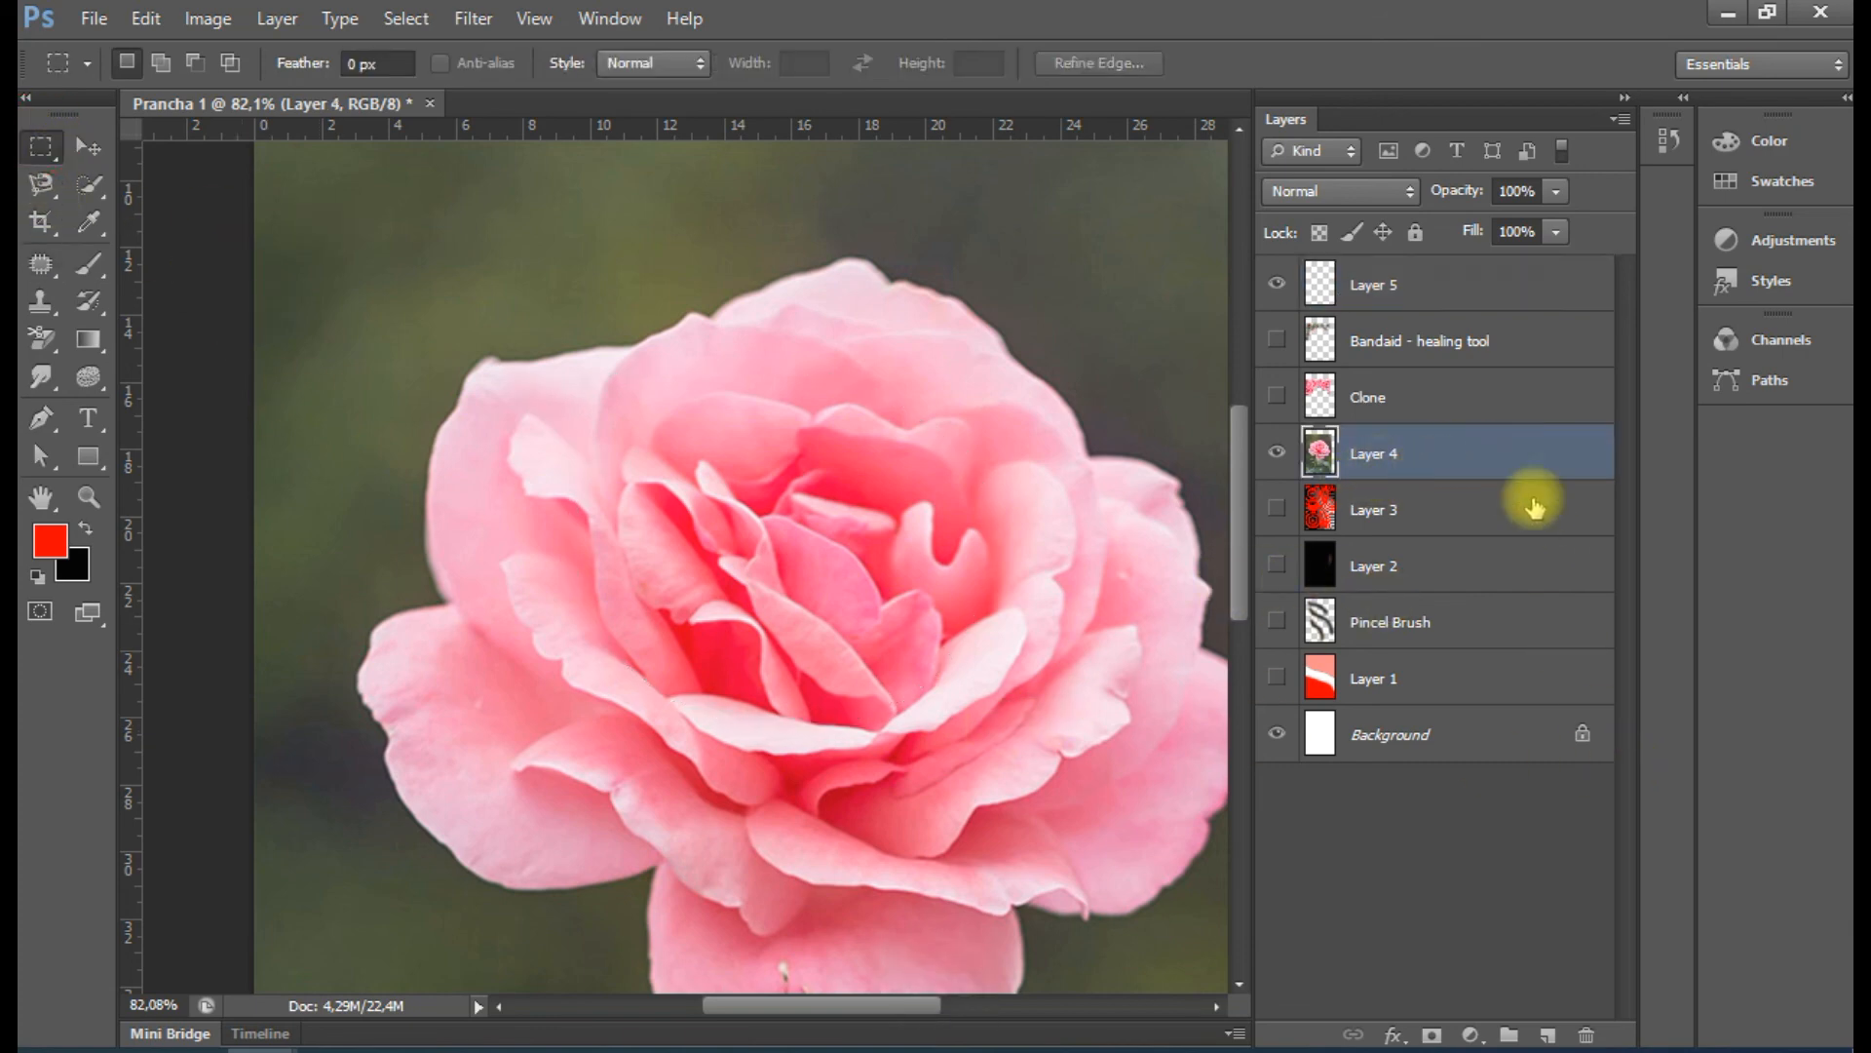
pyautogui.hotkey('ctrl', 'j')
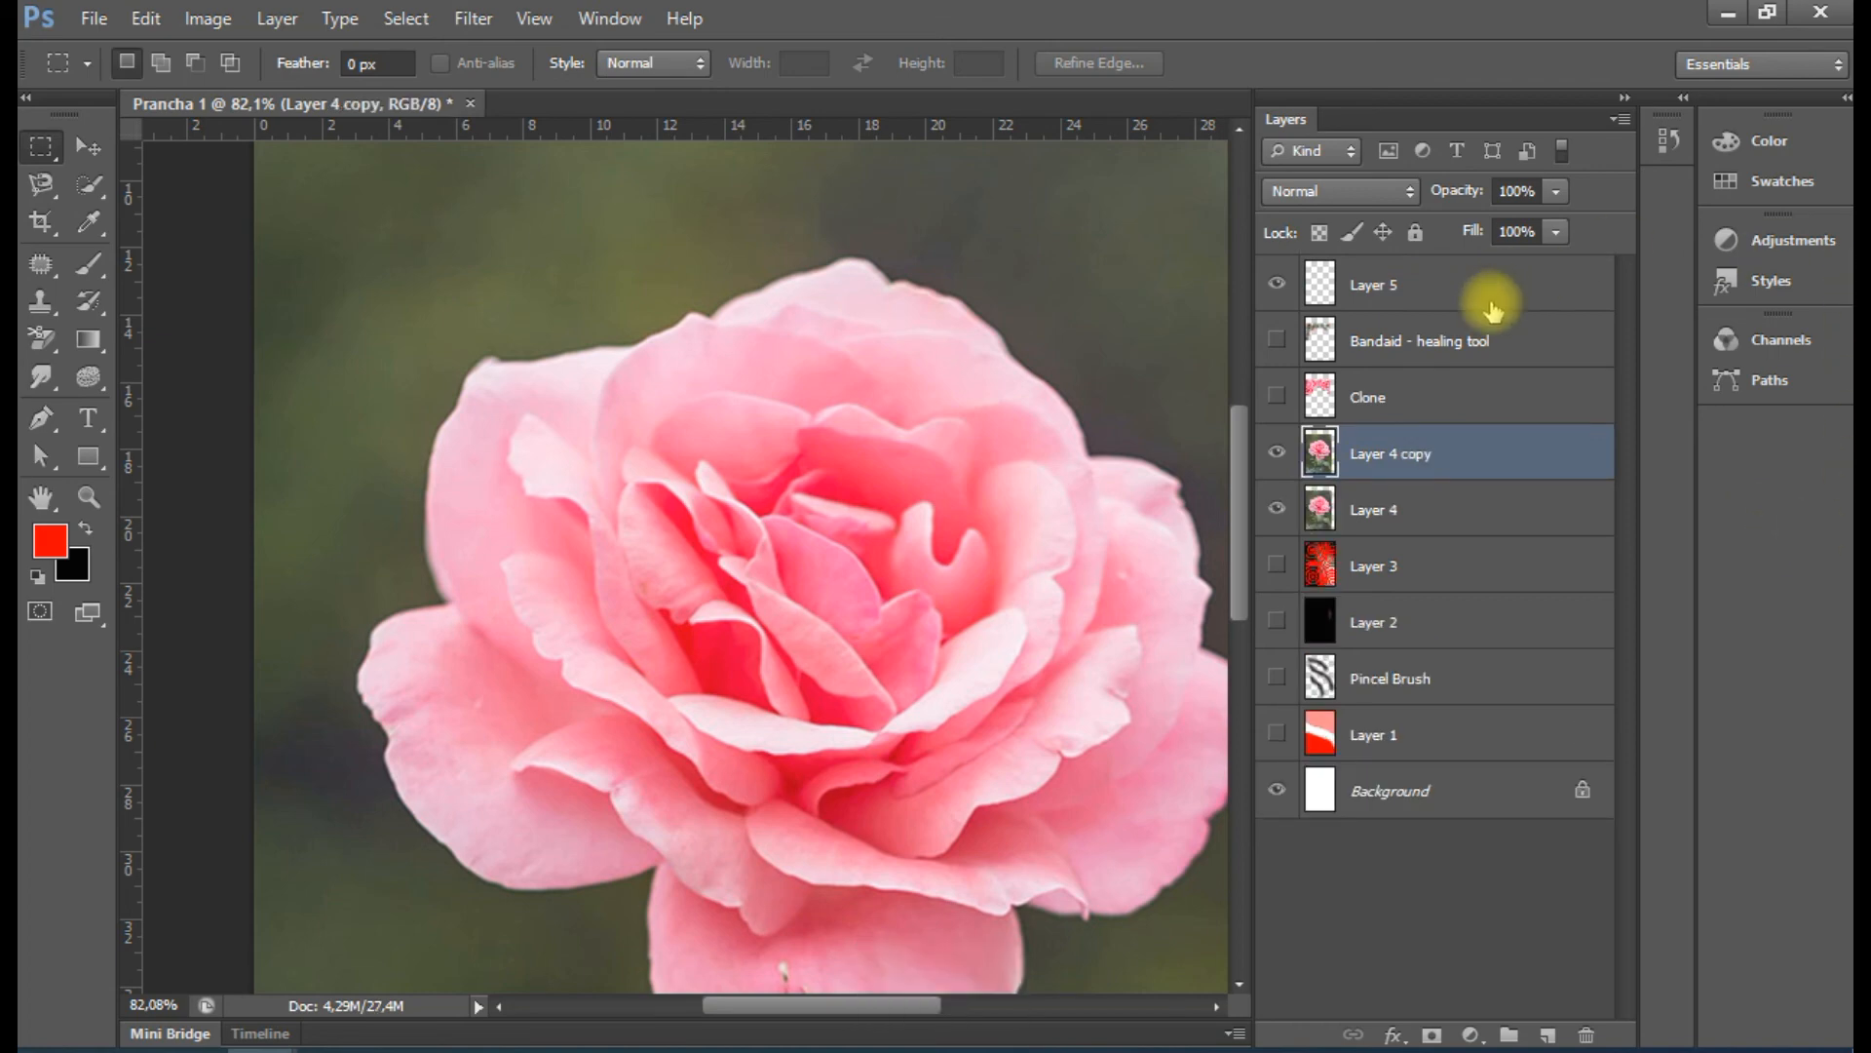
pyautogui.click(1507, 527)
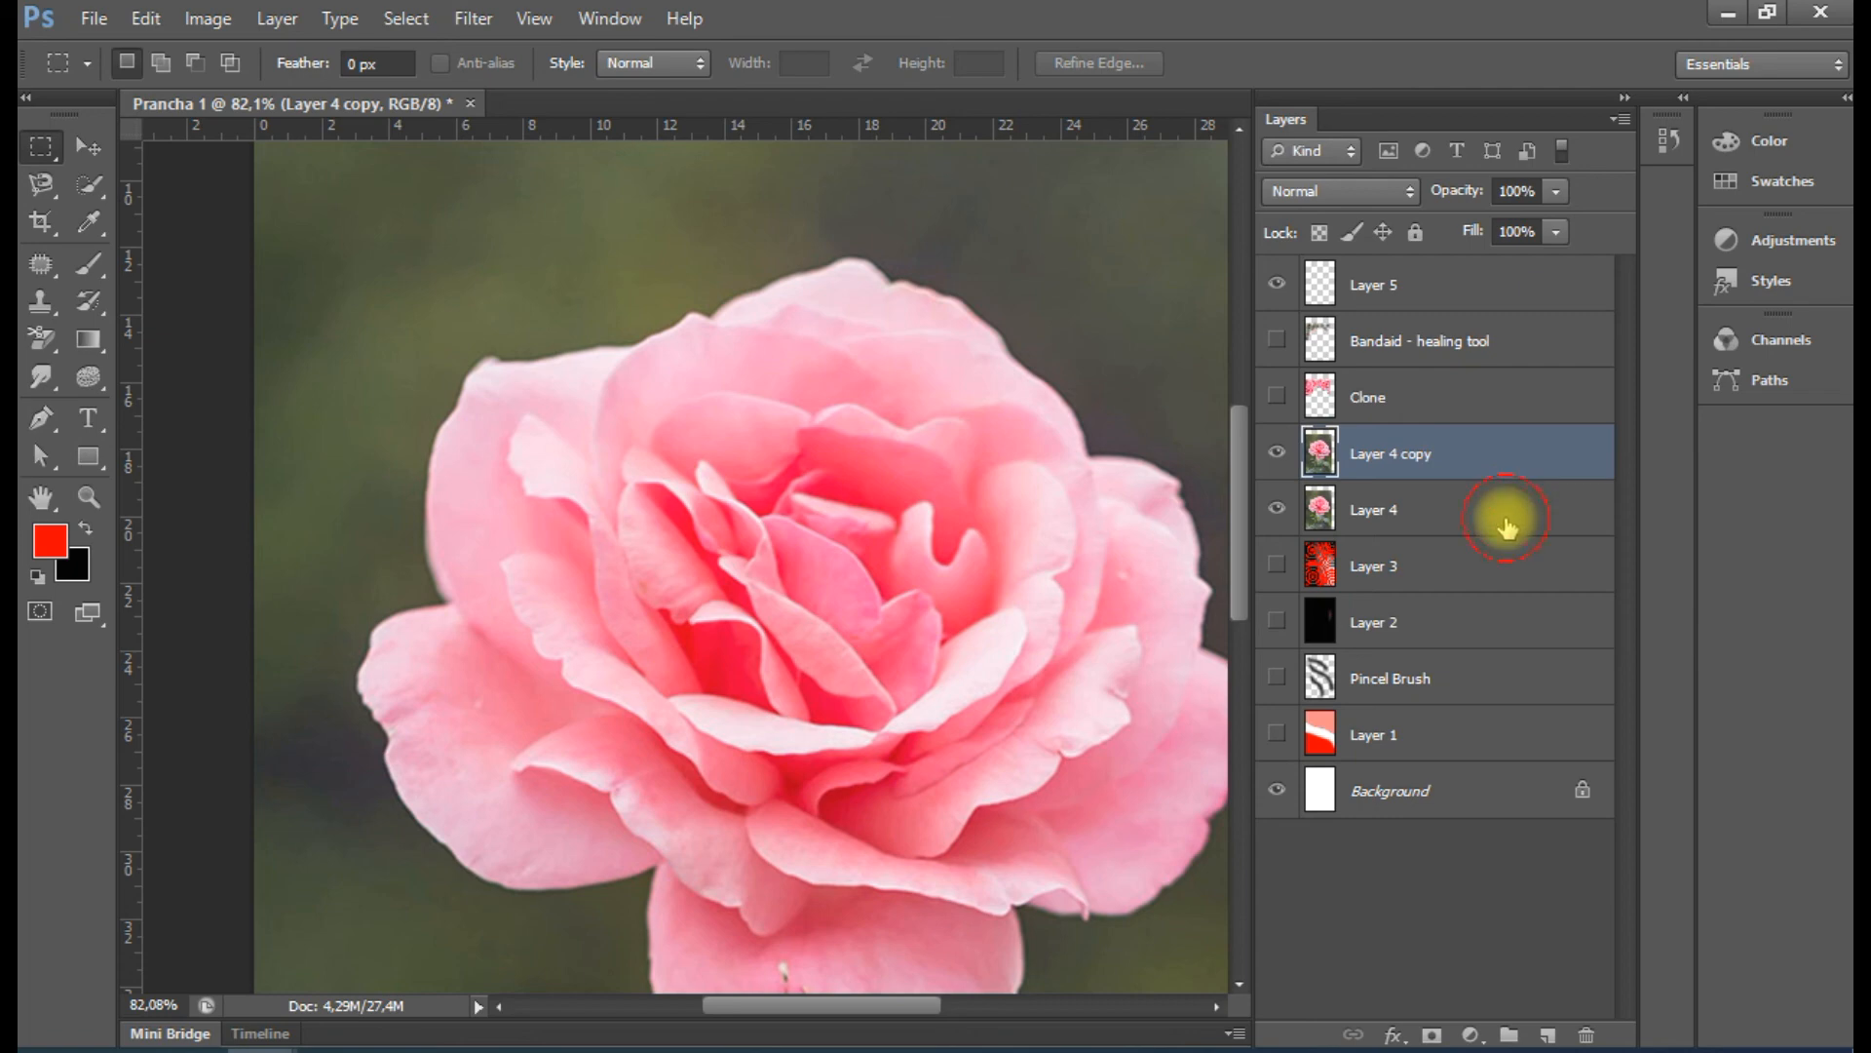
pyautogui.click(1492, 454)
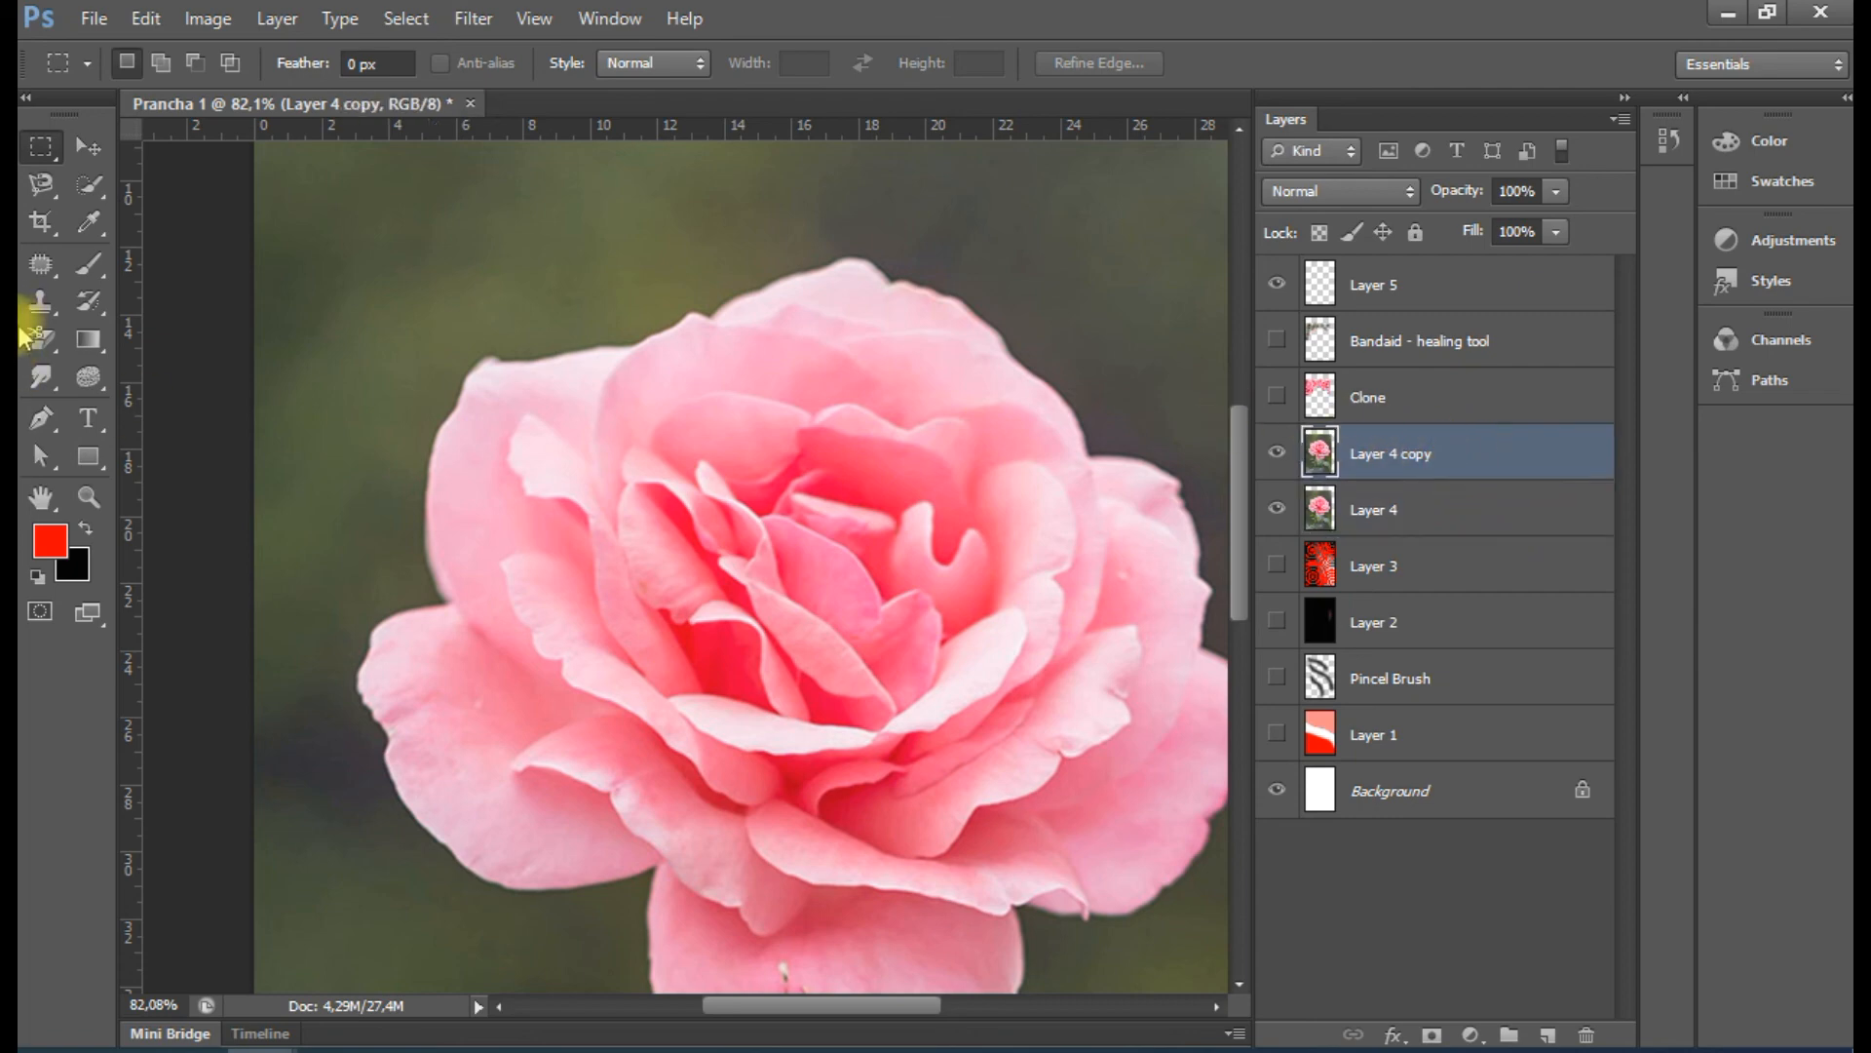
pyautogui.click(40, 264)
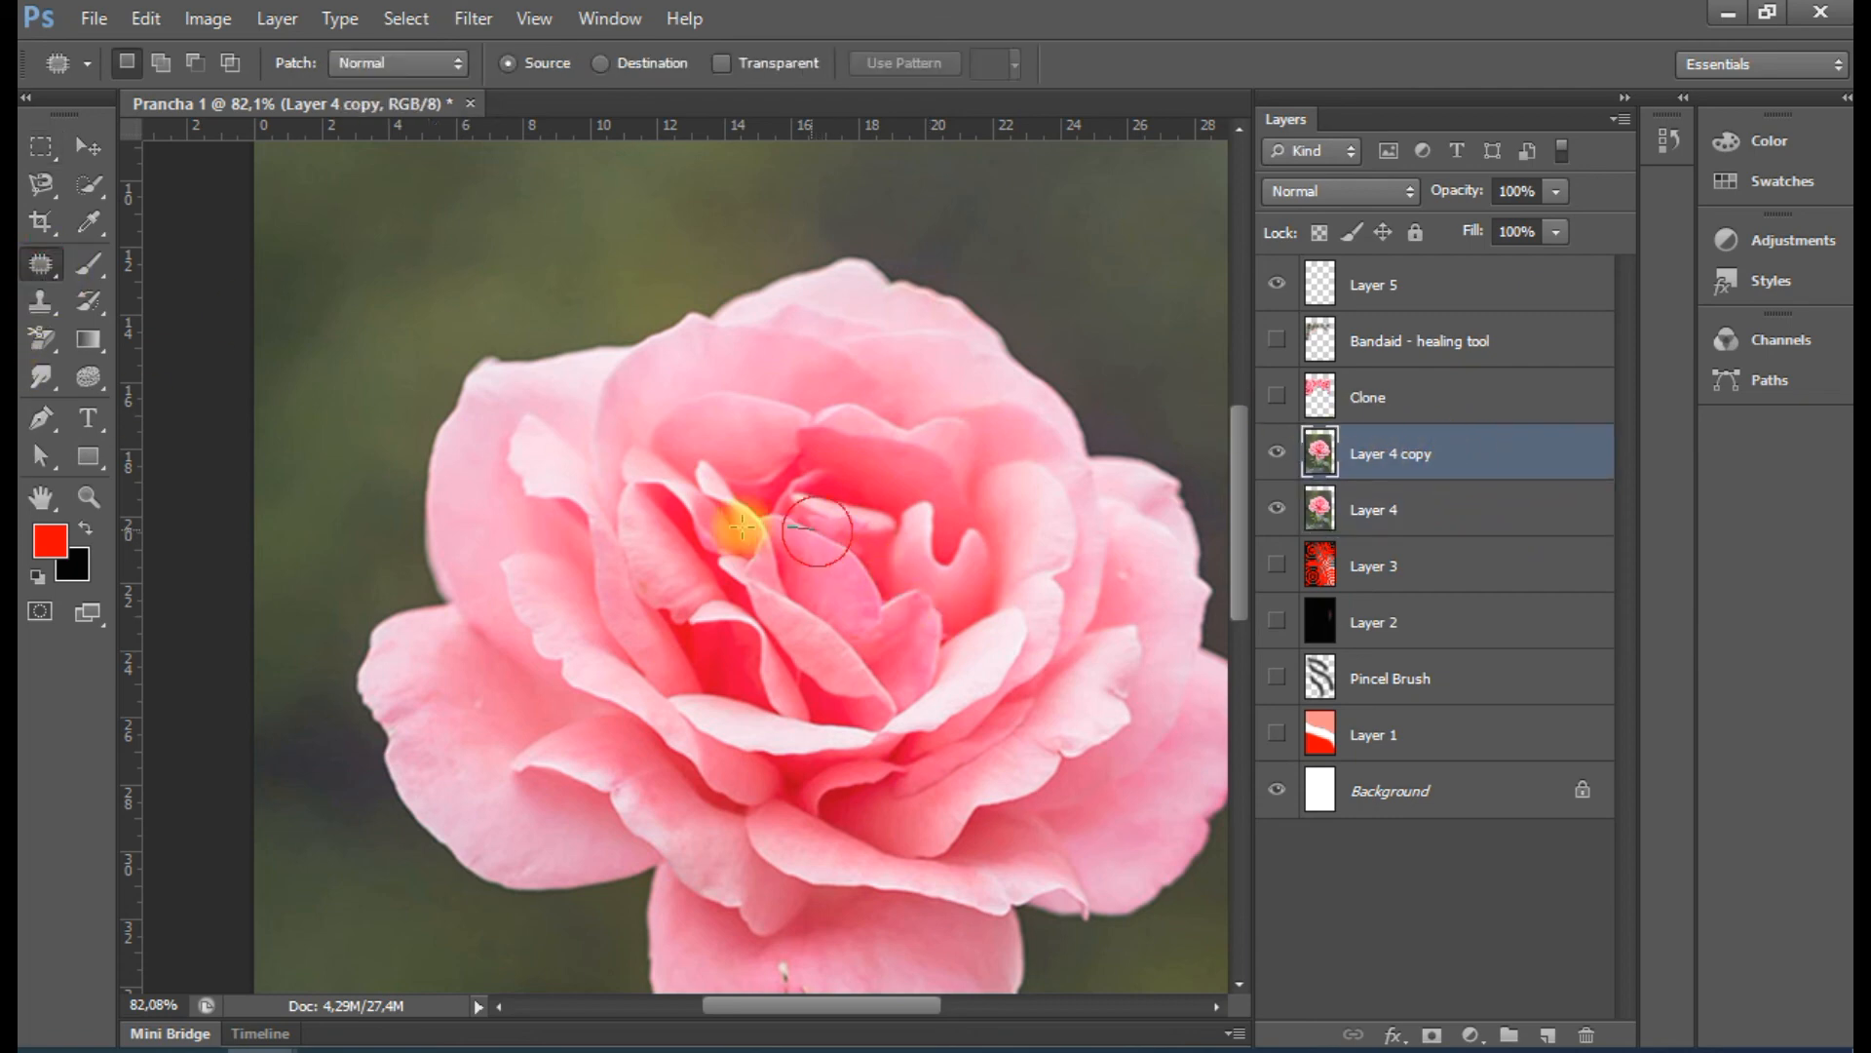
# Try to patch the outlined rose centre in Source mode, sampling from the background and from the flower's outer petals, and undo the patches
pyautogui.hotkey('ctrl', 'z')
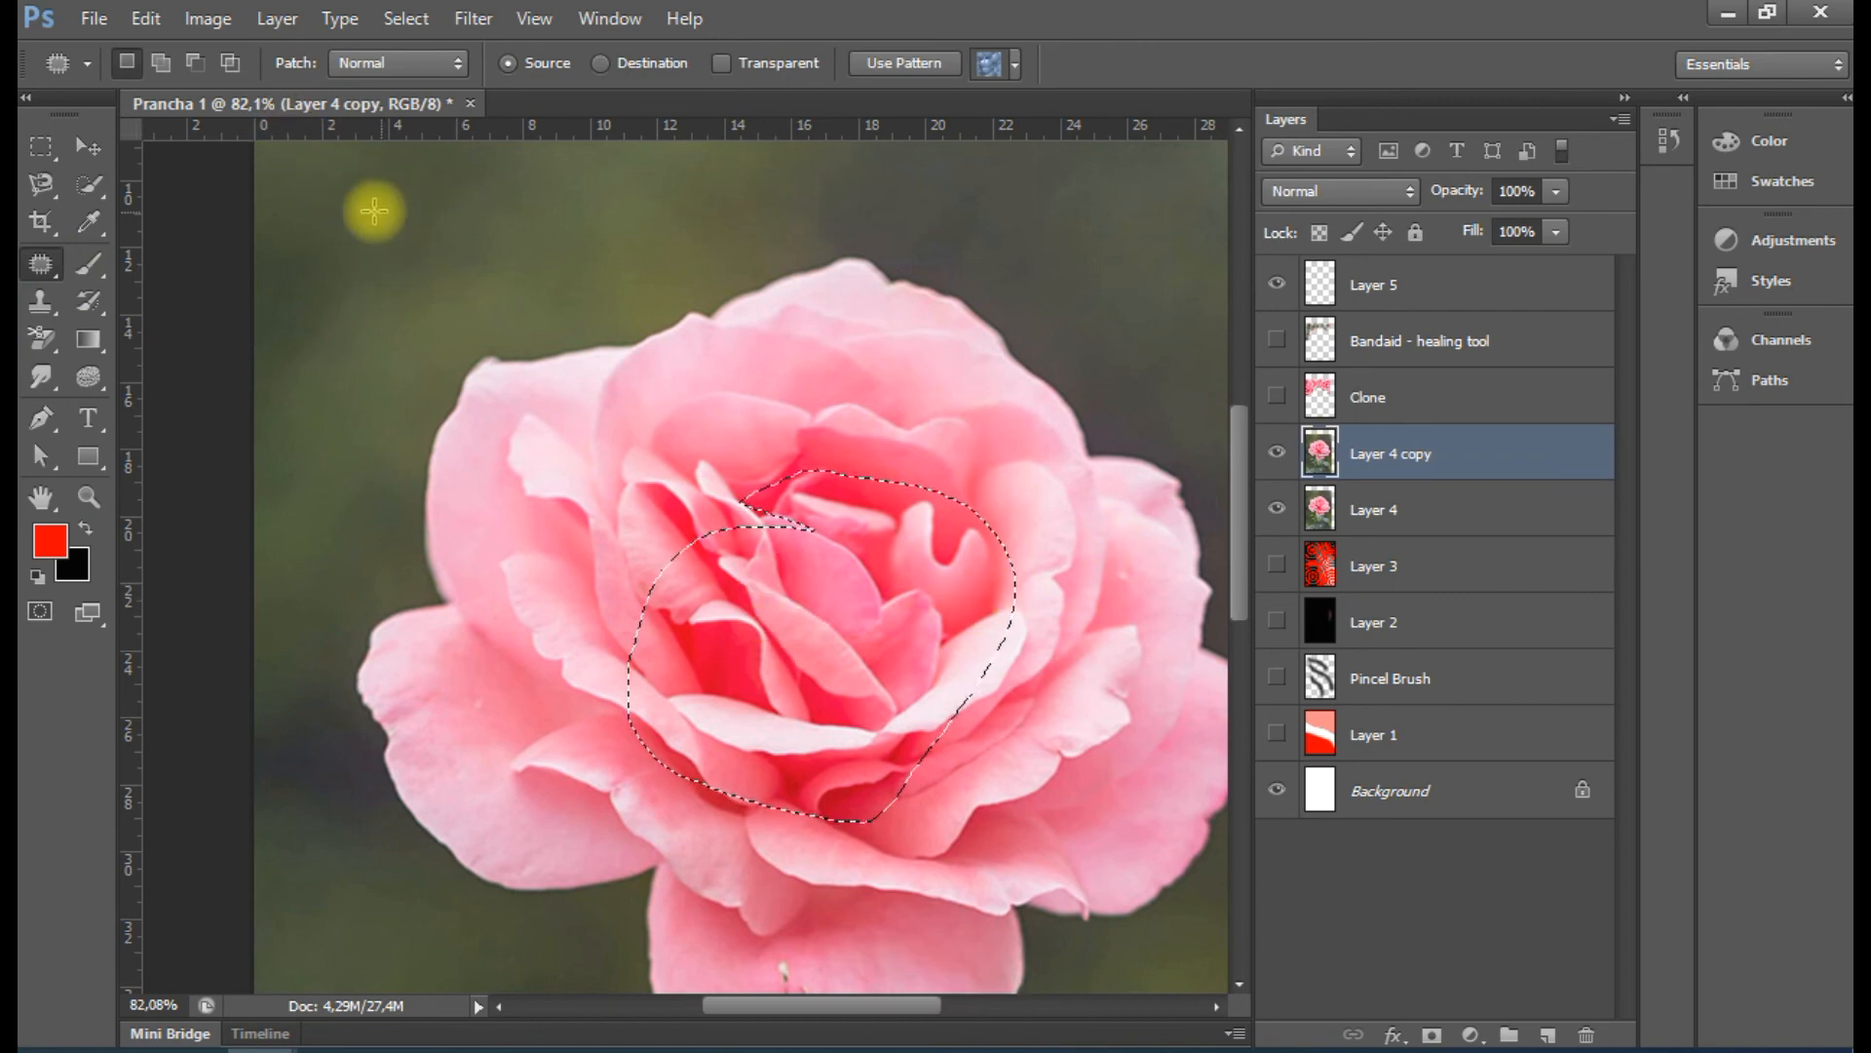
pyautogui.moveTo(746, 655); pyautogui.dragTo(343, 239)
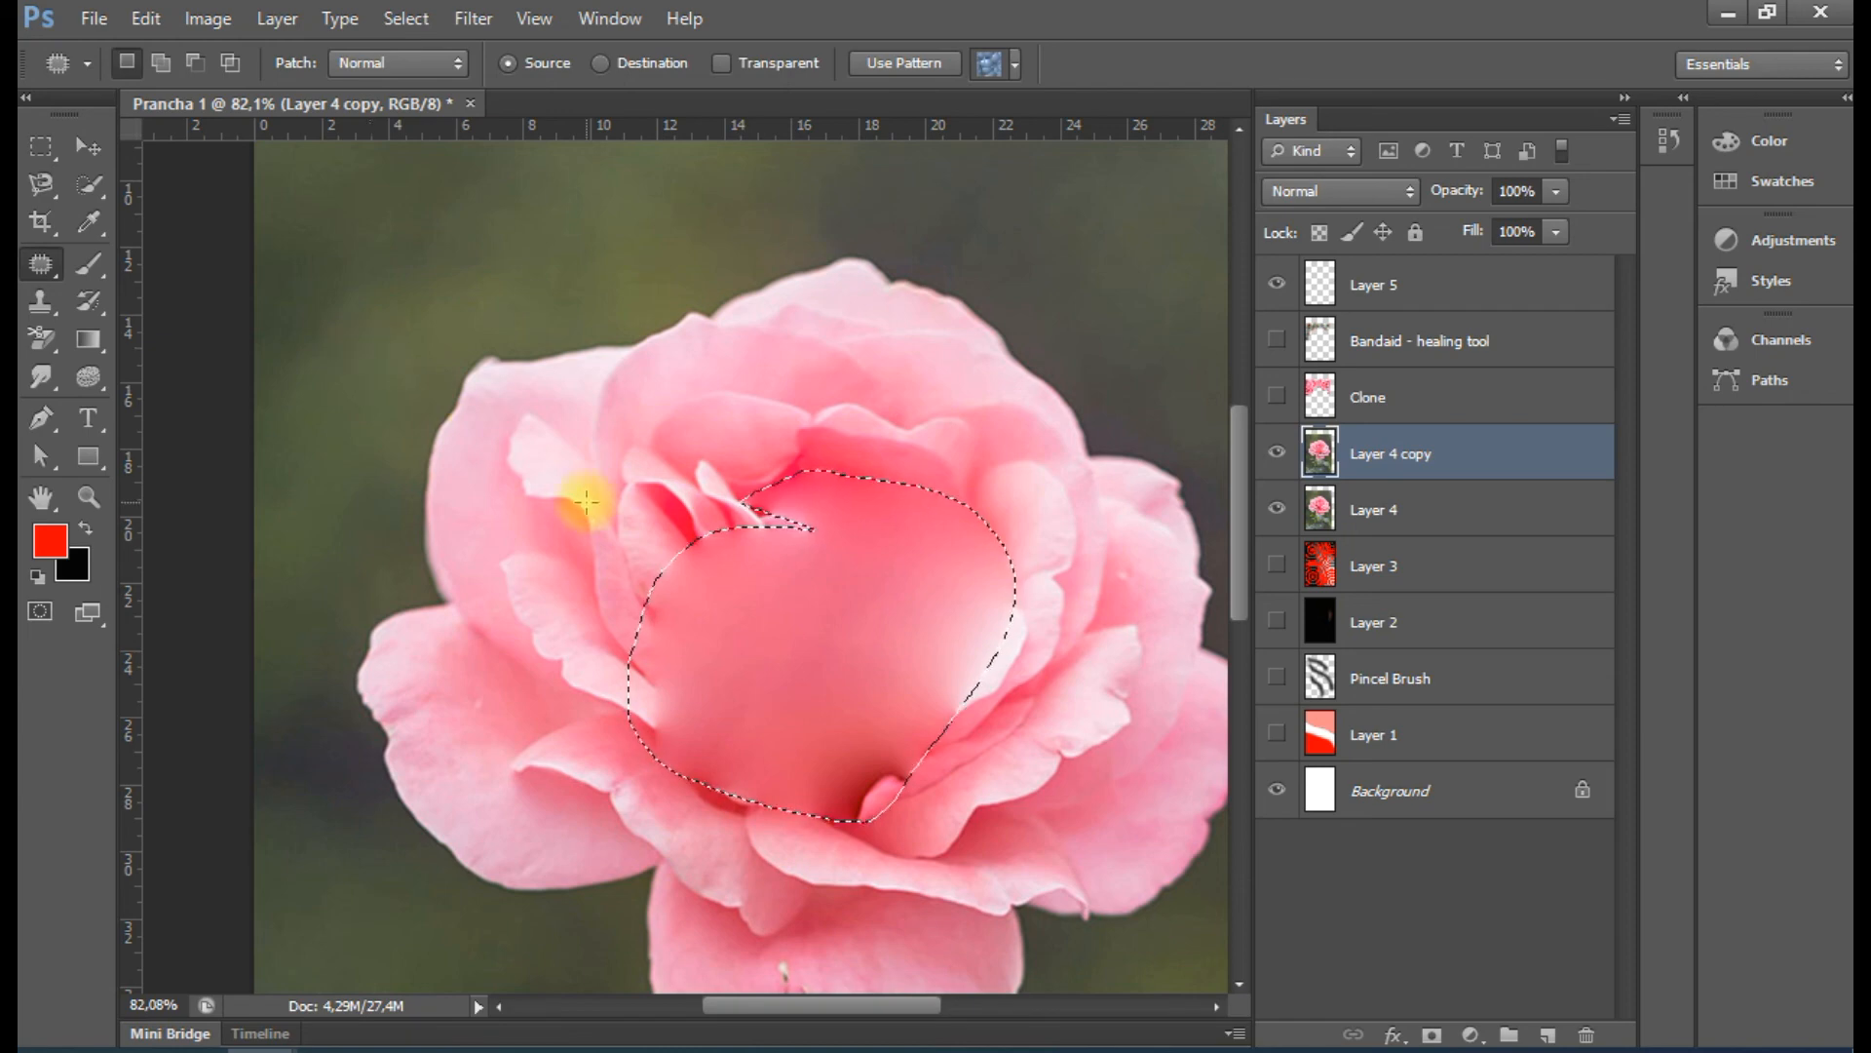
pyautogui.hotkey('ctrl', 'z')
pyautogui.moveTo(719, 605); pyautogui.dragTo(405, 426)
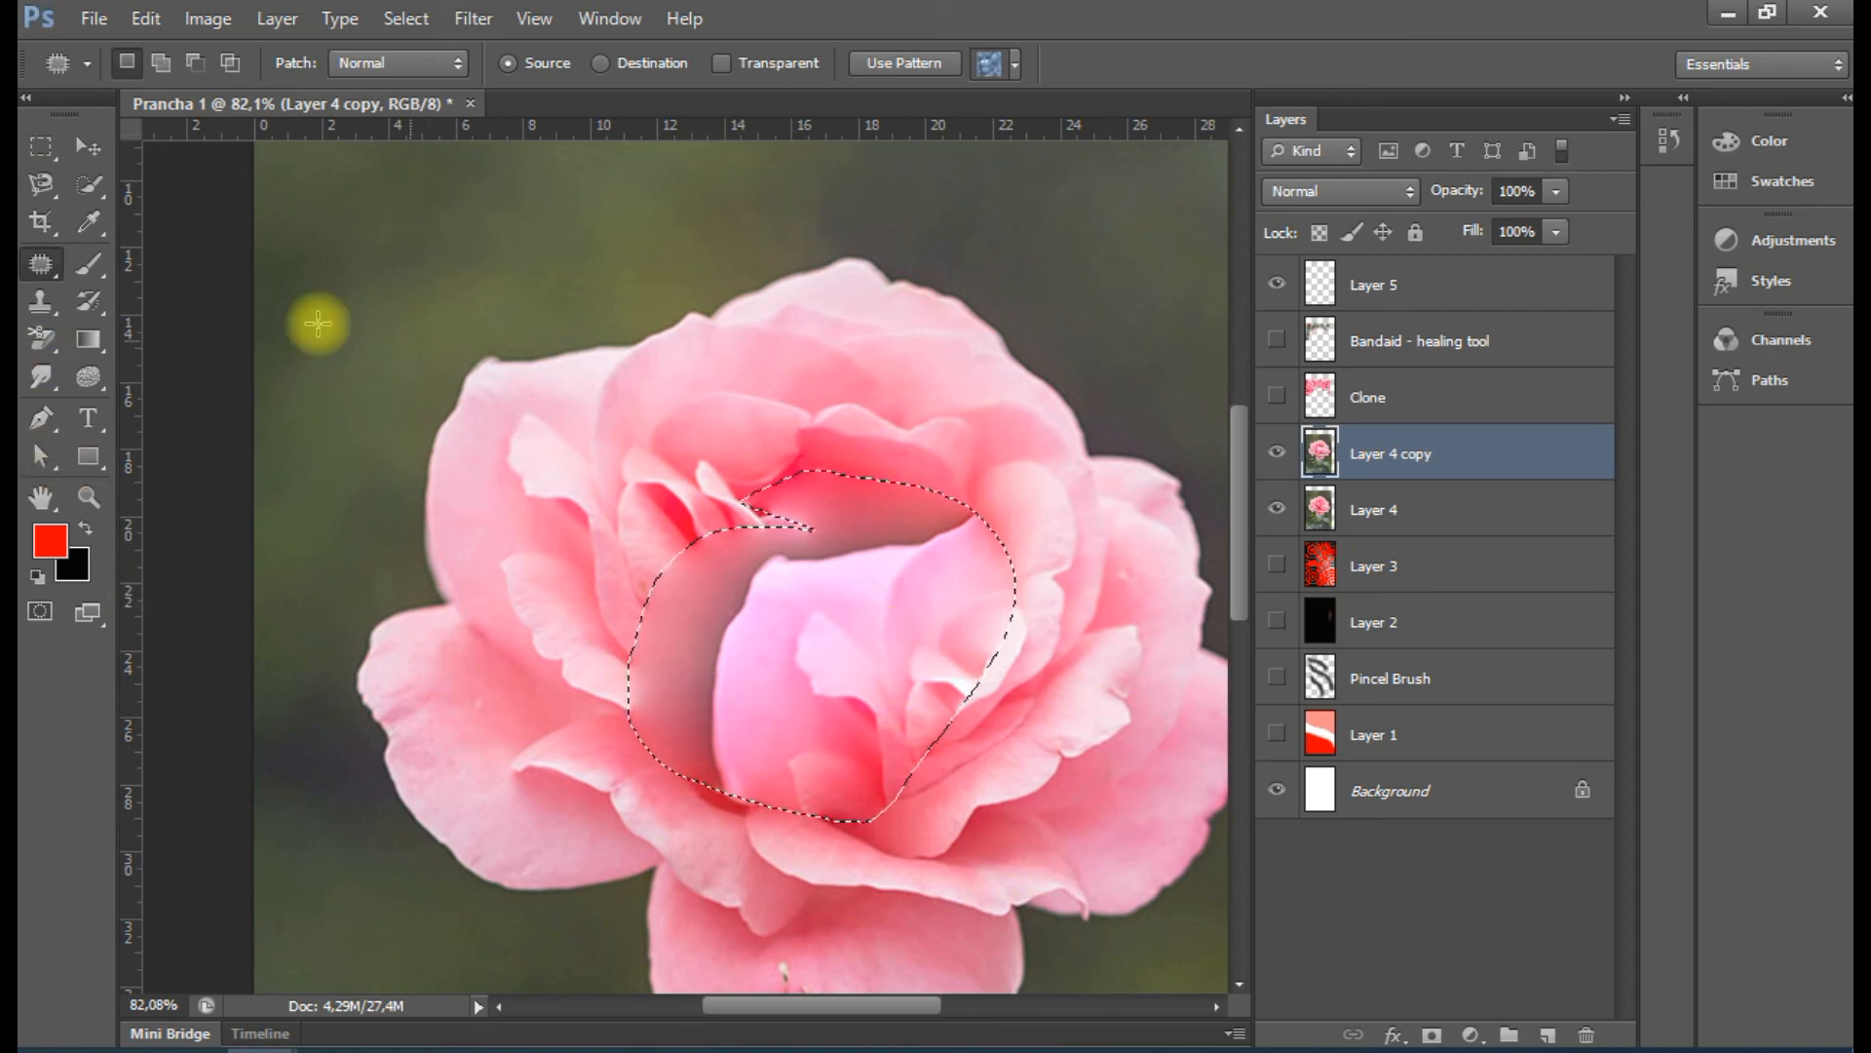
pyautogui.click(37, 146)
pyautogui.click(389, 501)
pyautogui.hotkey('ctrl', 'z')
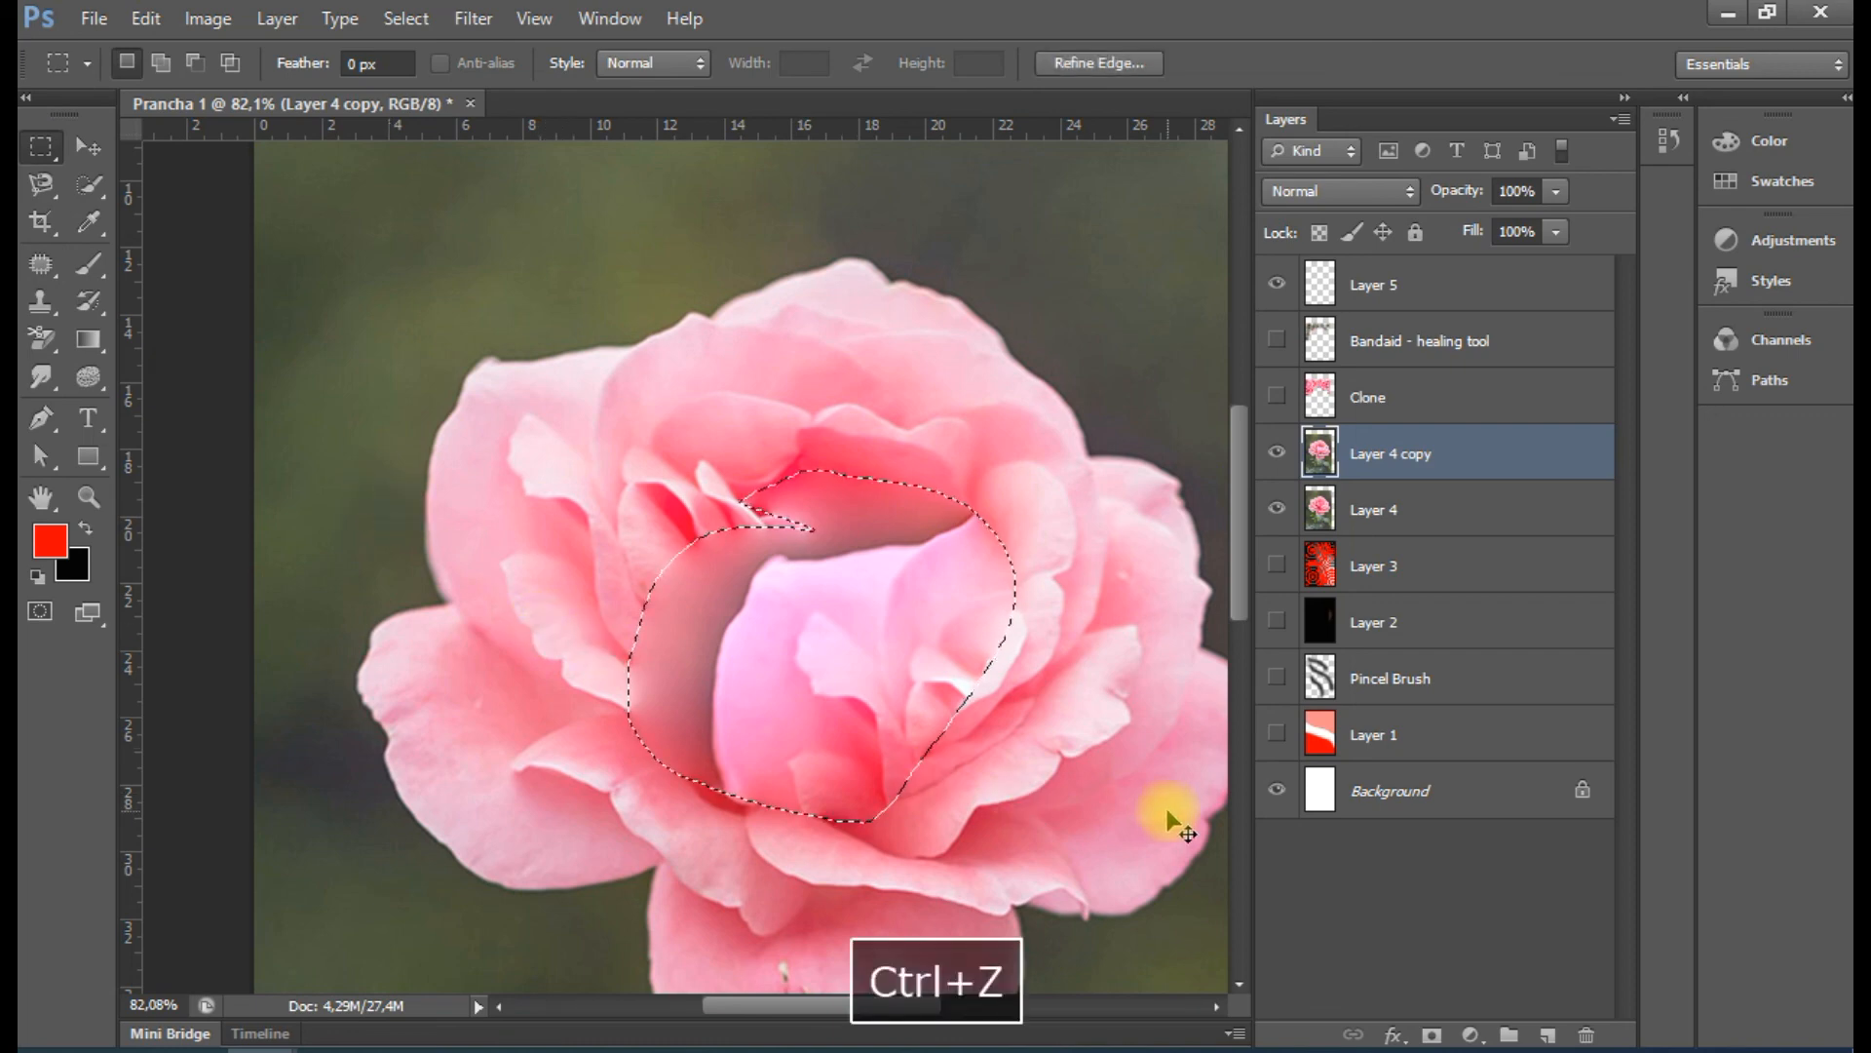
pyautogui.hotkey('ctrl', 'alt', 'z')
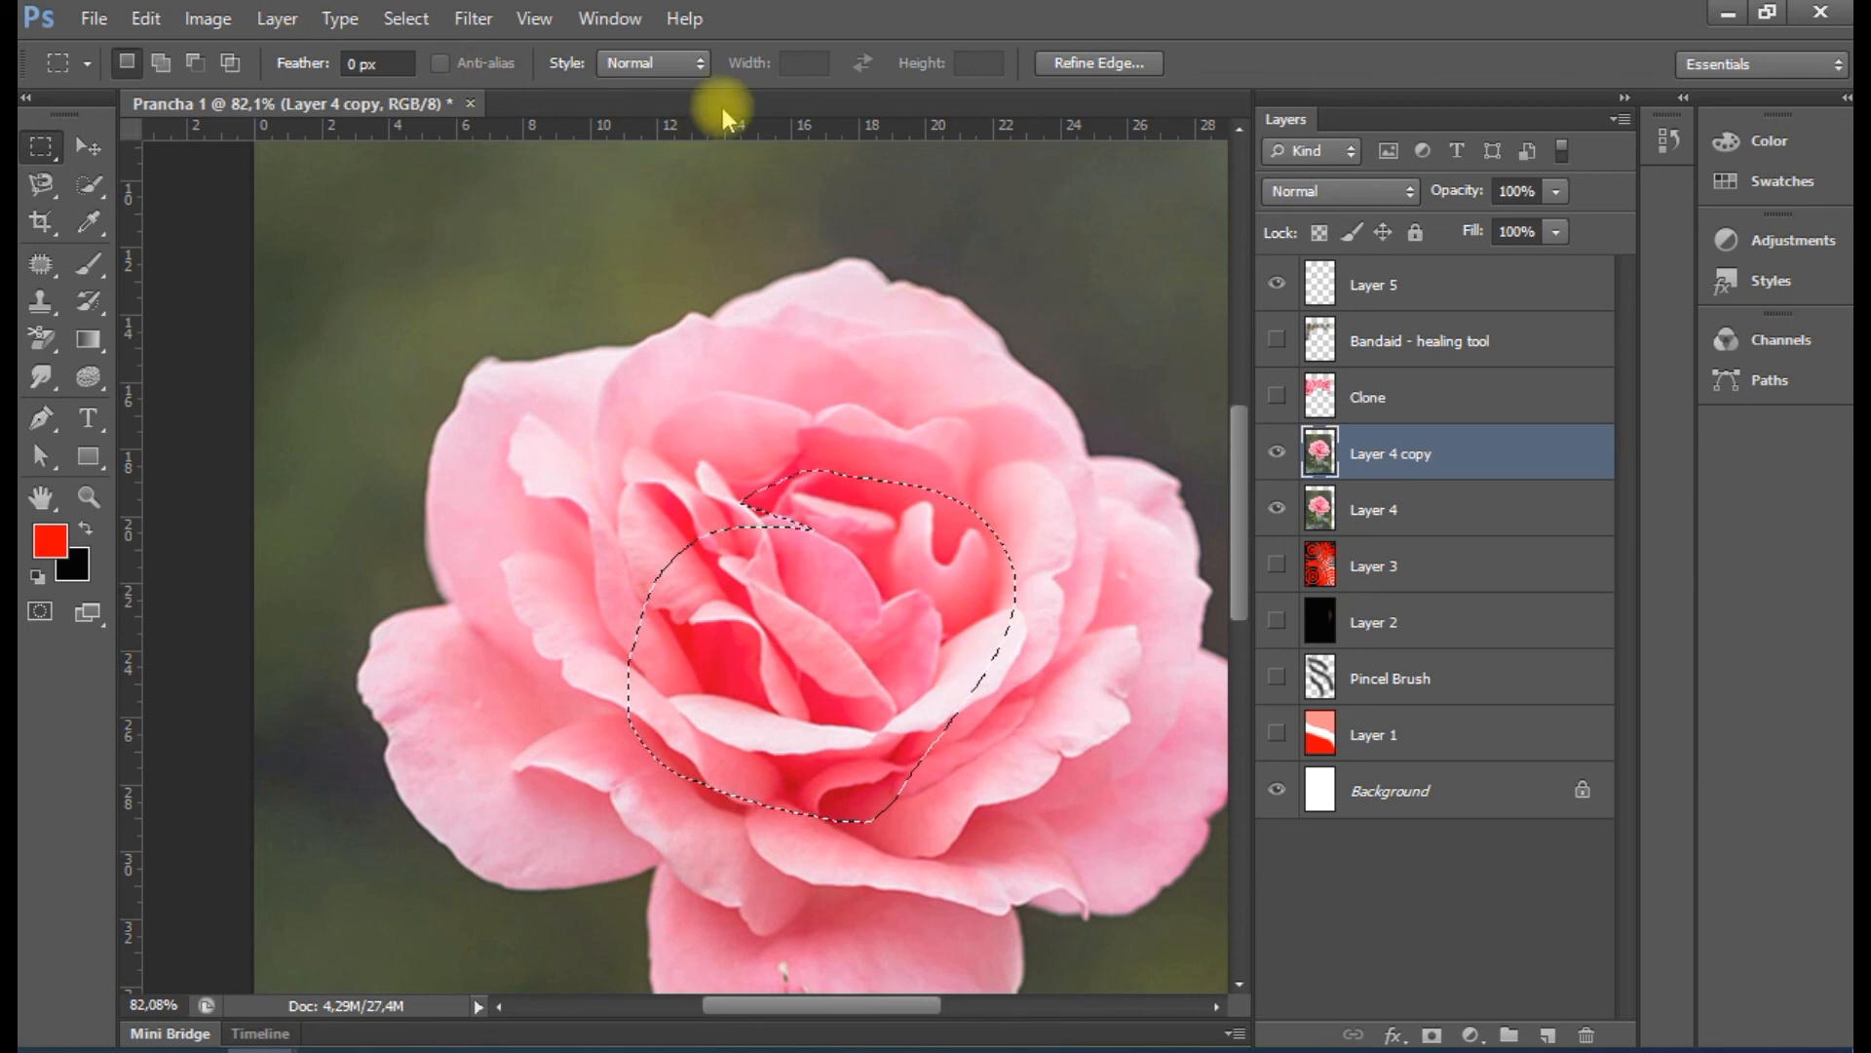
# Set the Patch Tool to Destination, patch the outlined rose centre onto the background above and left of the flower, and clear the selection
pyautogui.click(37, 271)
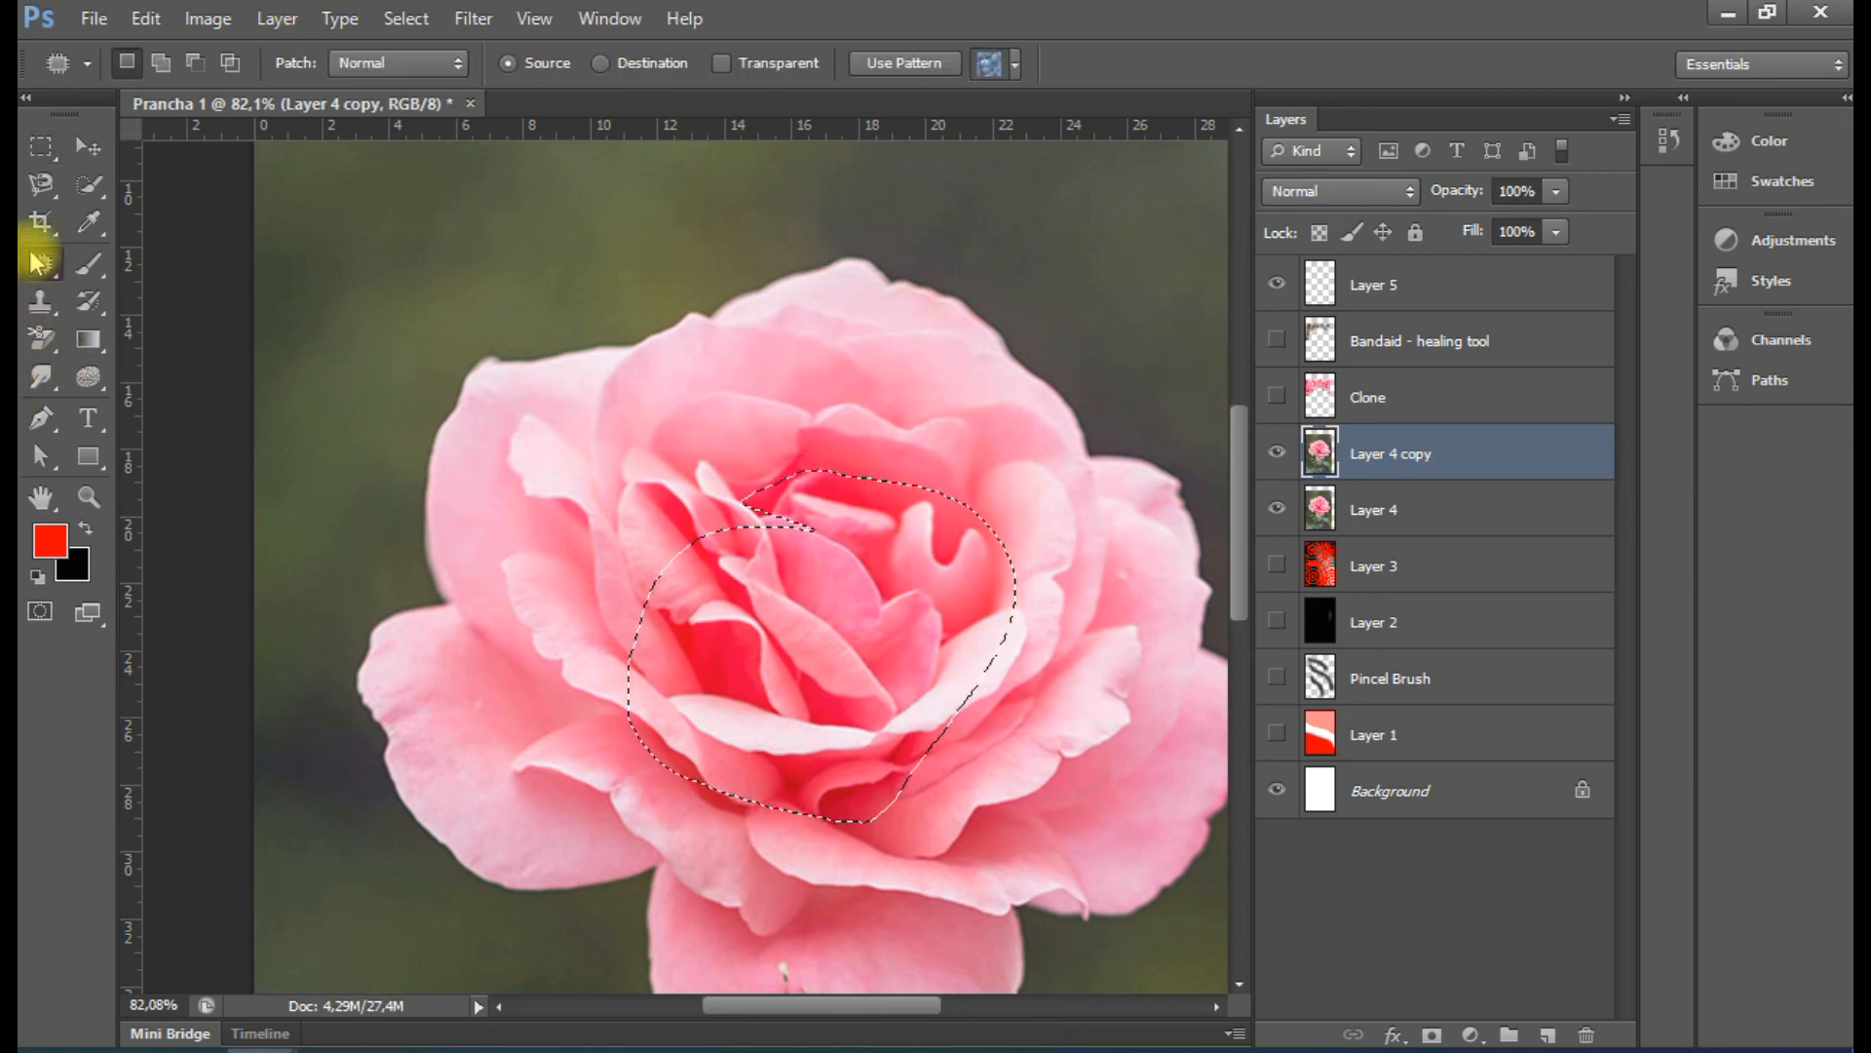
pyautogui.click(629, 64)
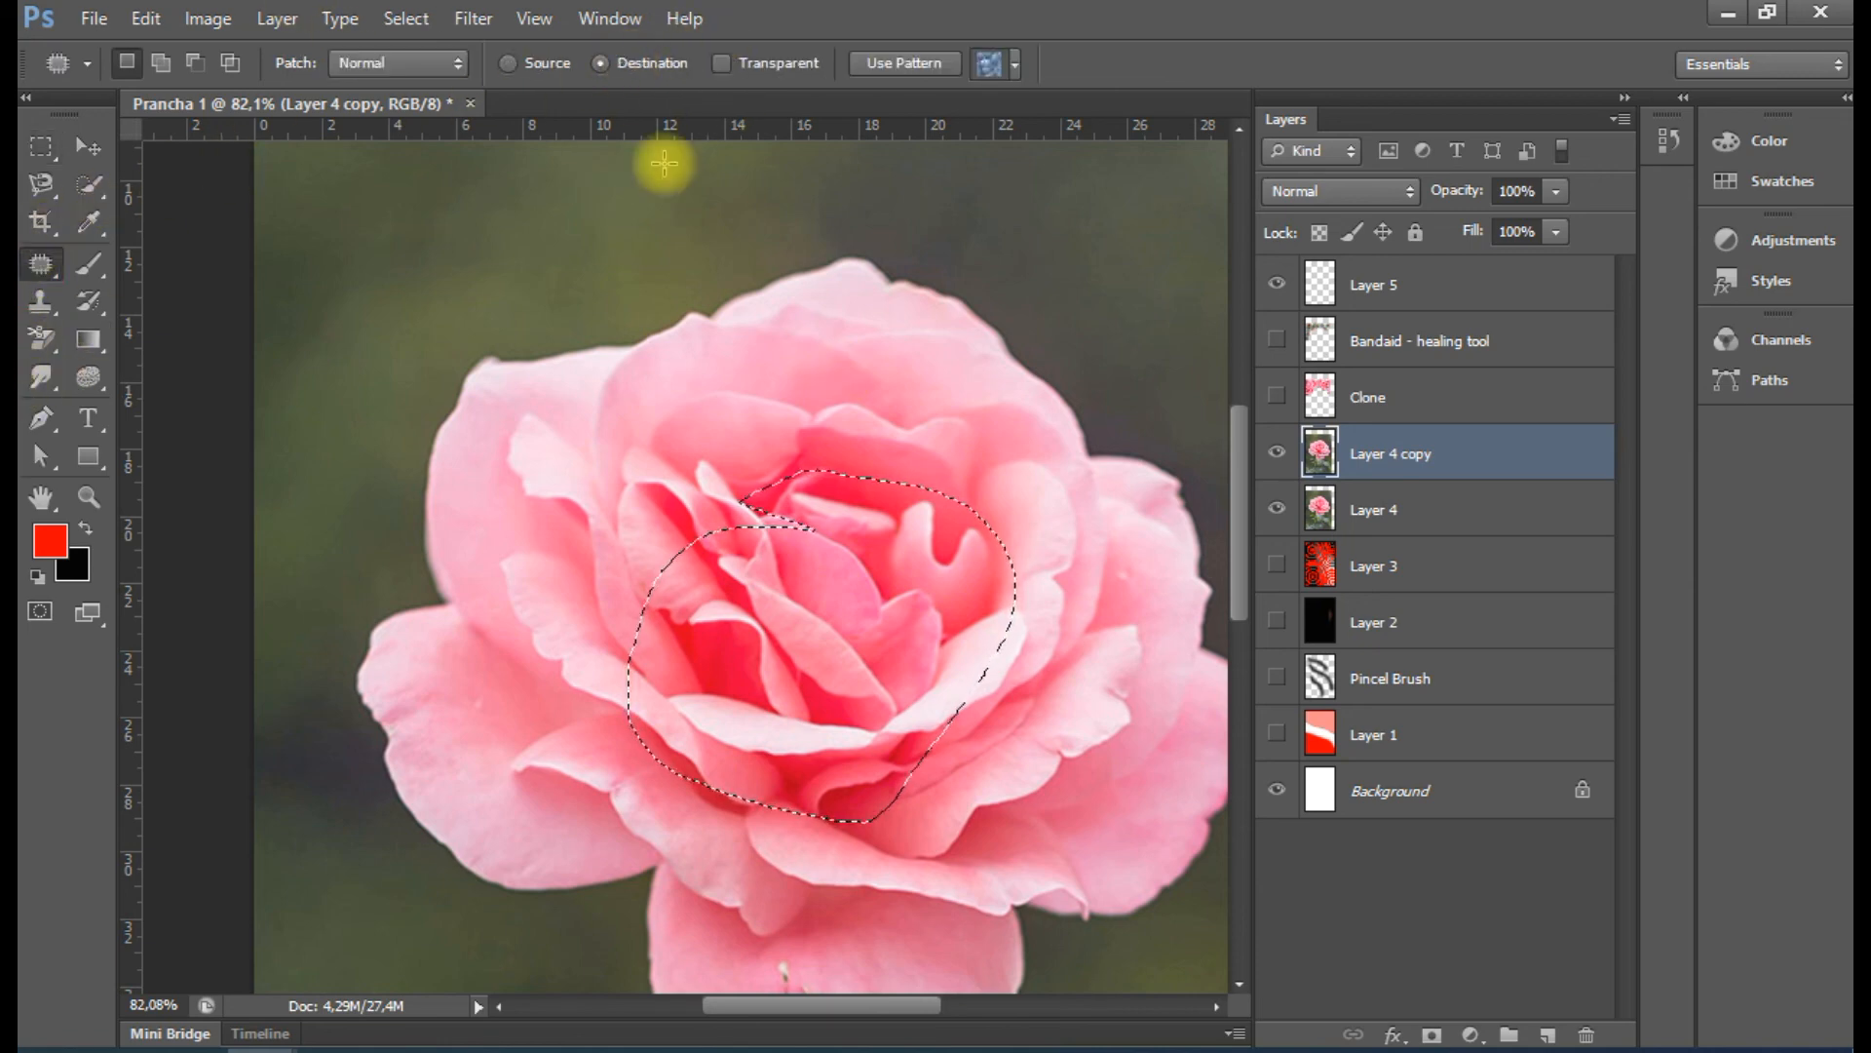
pyautogui.moveTo(819, 660); pyautogui.dragTo(473, 324)
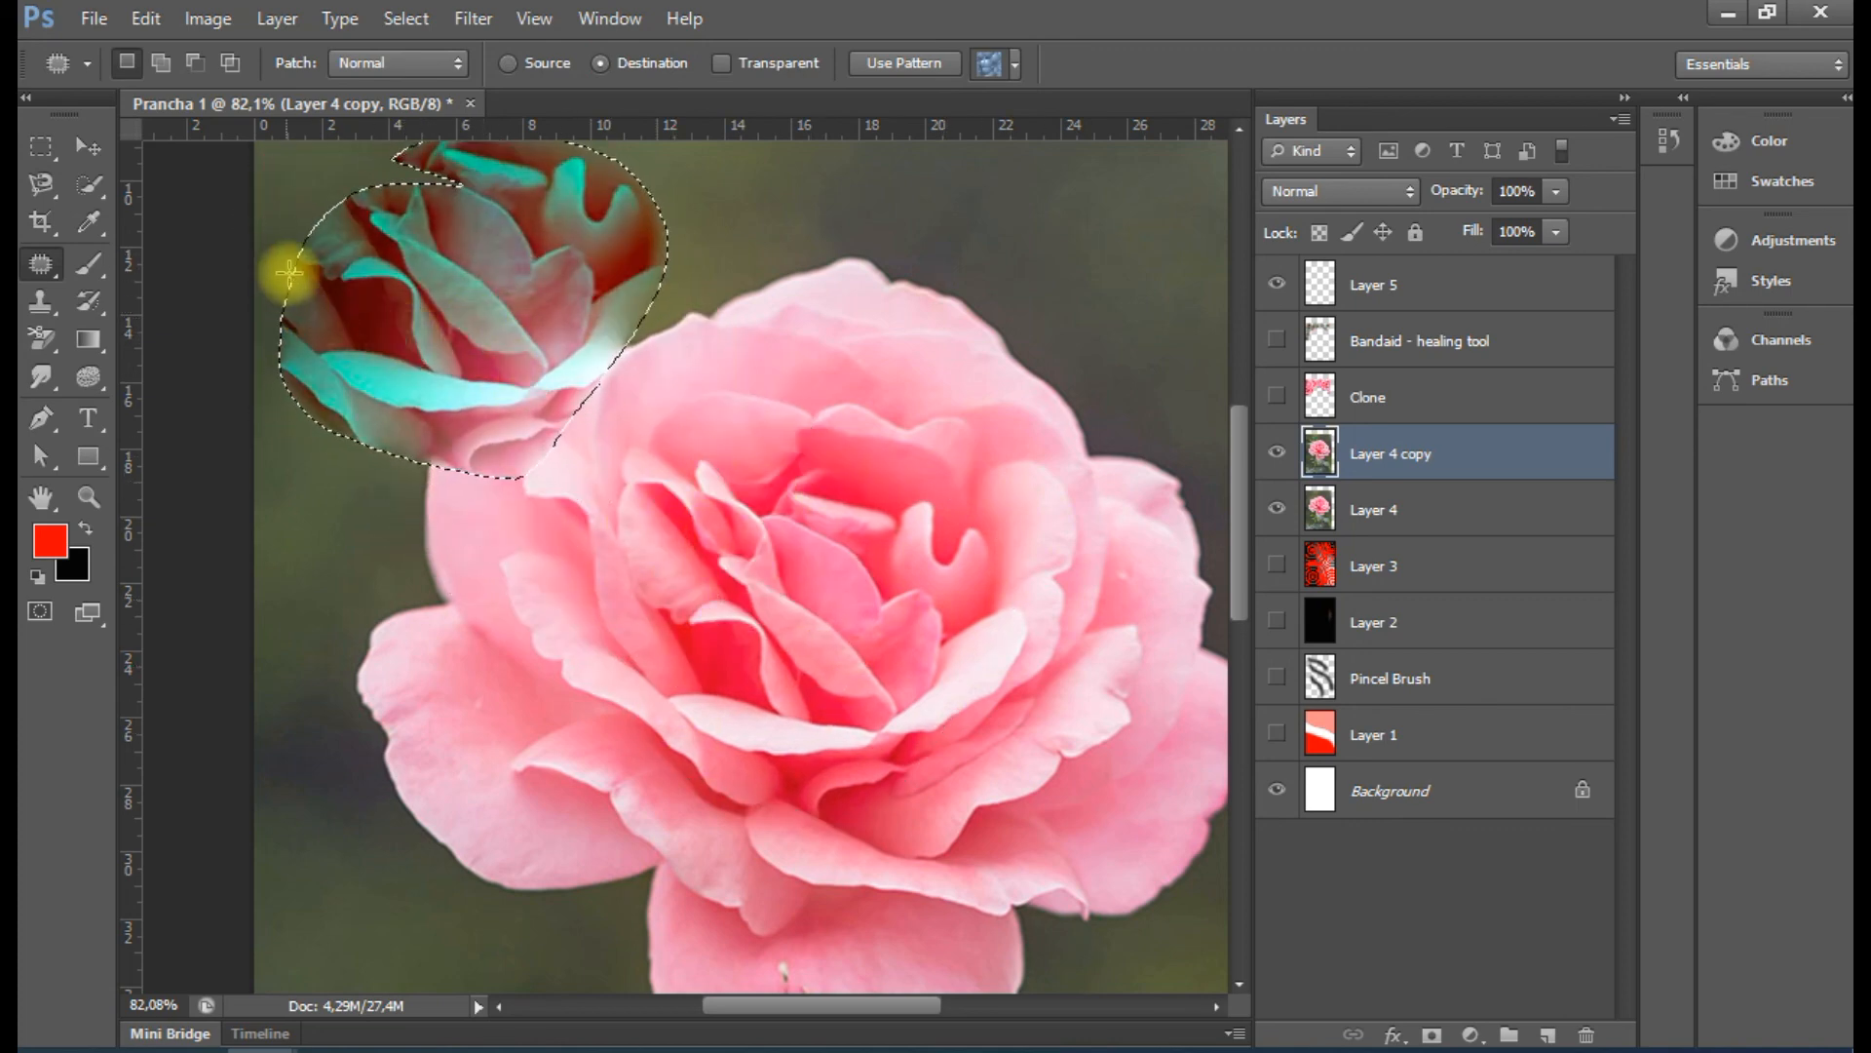
pyautogui.hotkey('ctrl', 'd')
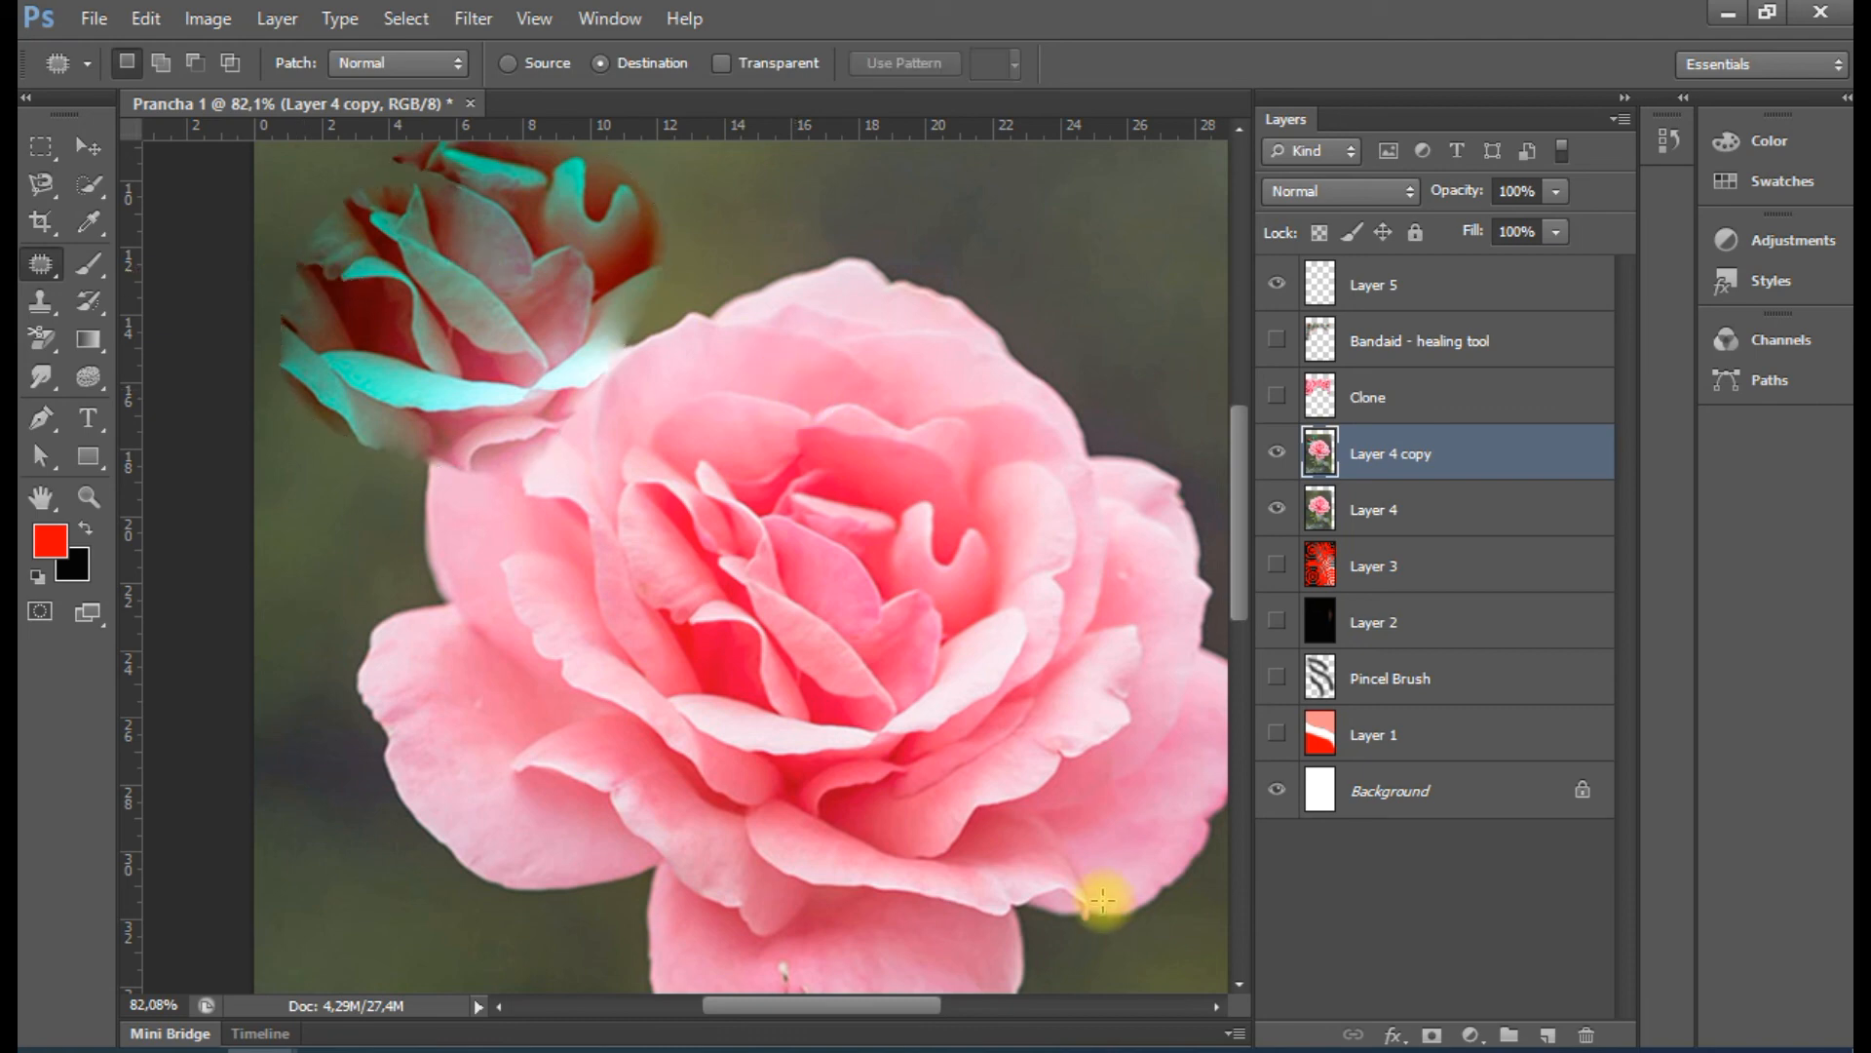
# Show and hide the Bandaid - healing tool layer for comparison, and undo the destination patch on Layer 4 copy
pyautogui.click(1278, 341)
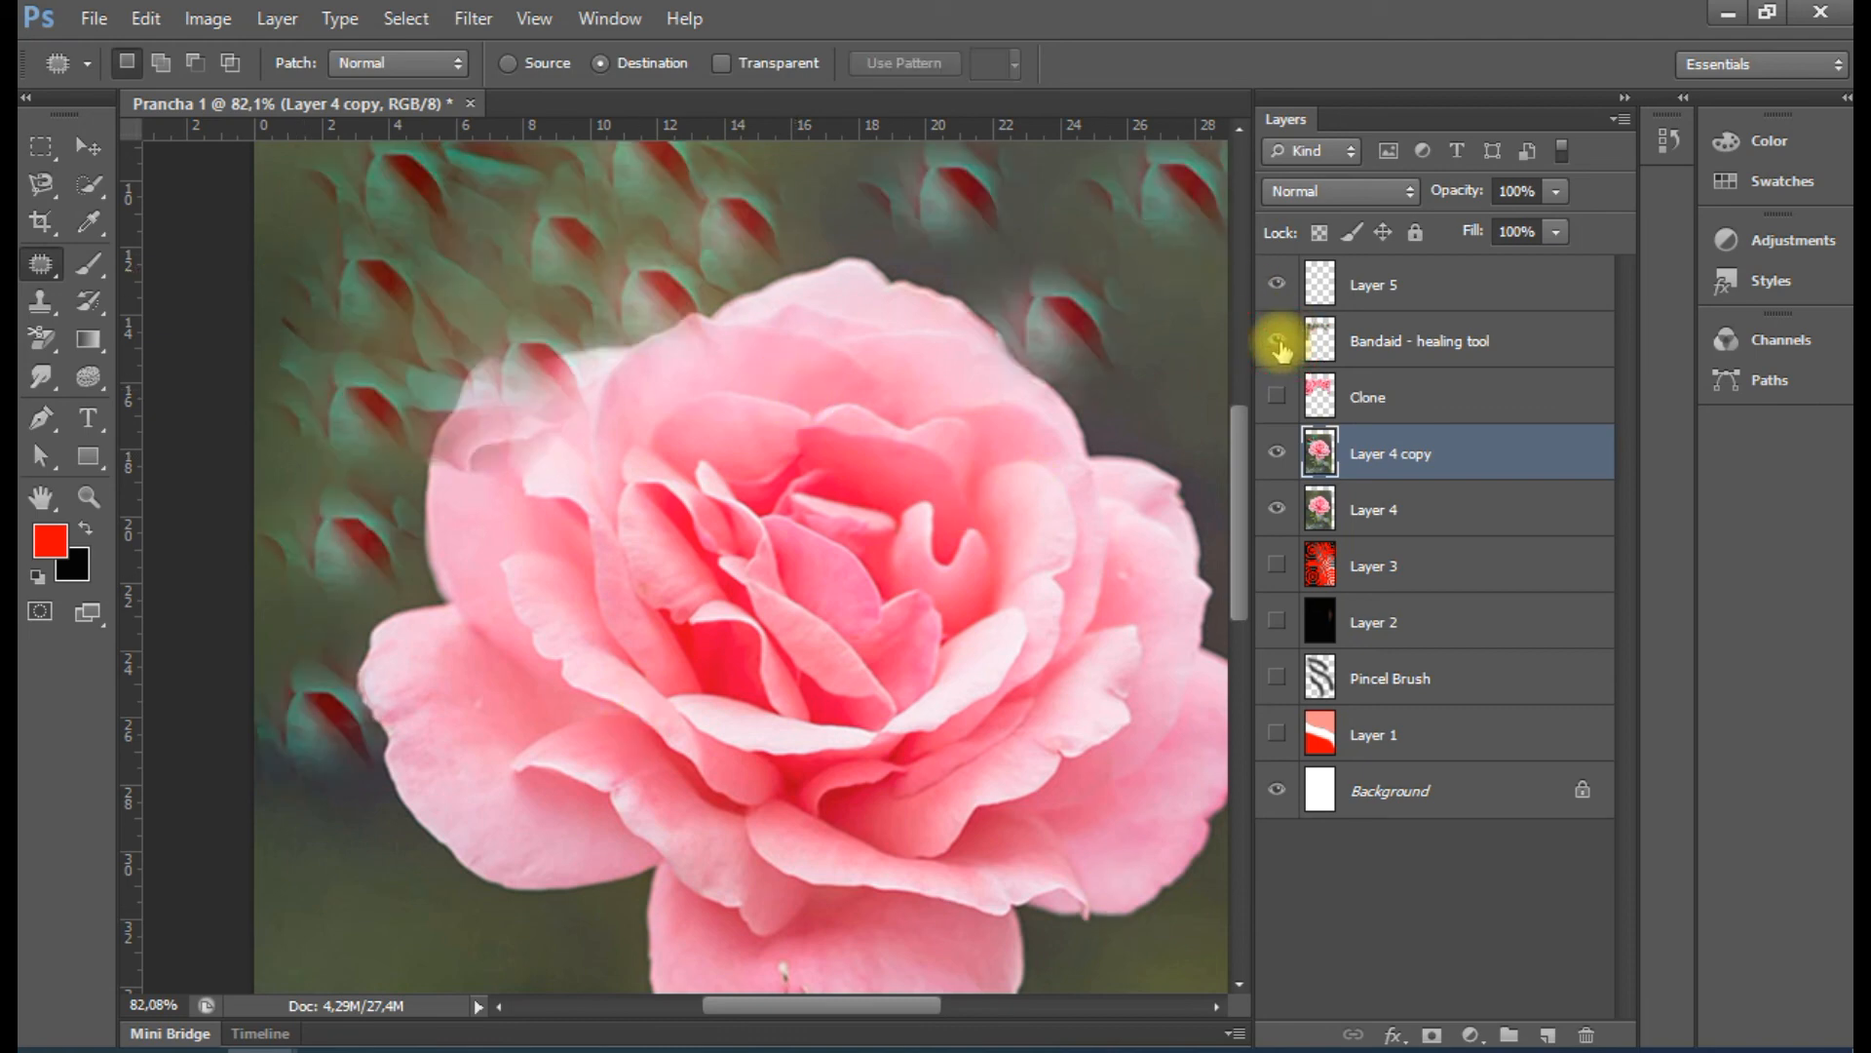
pyautogui.click(1278, 342)
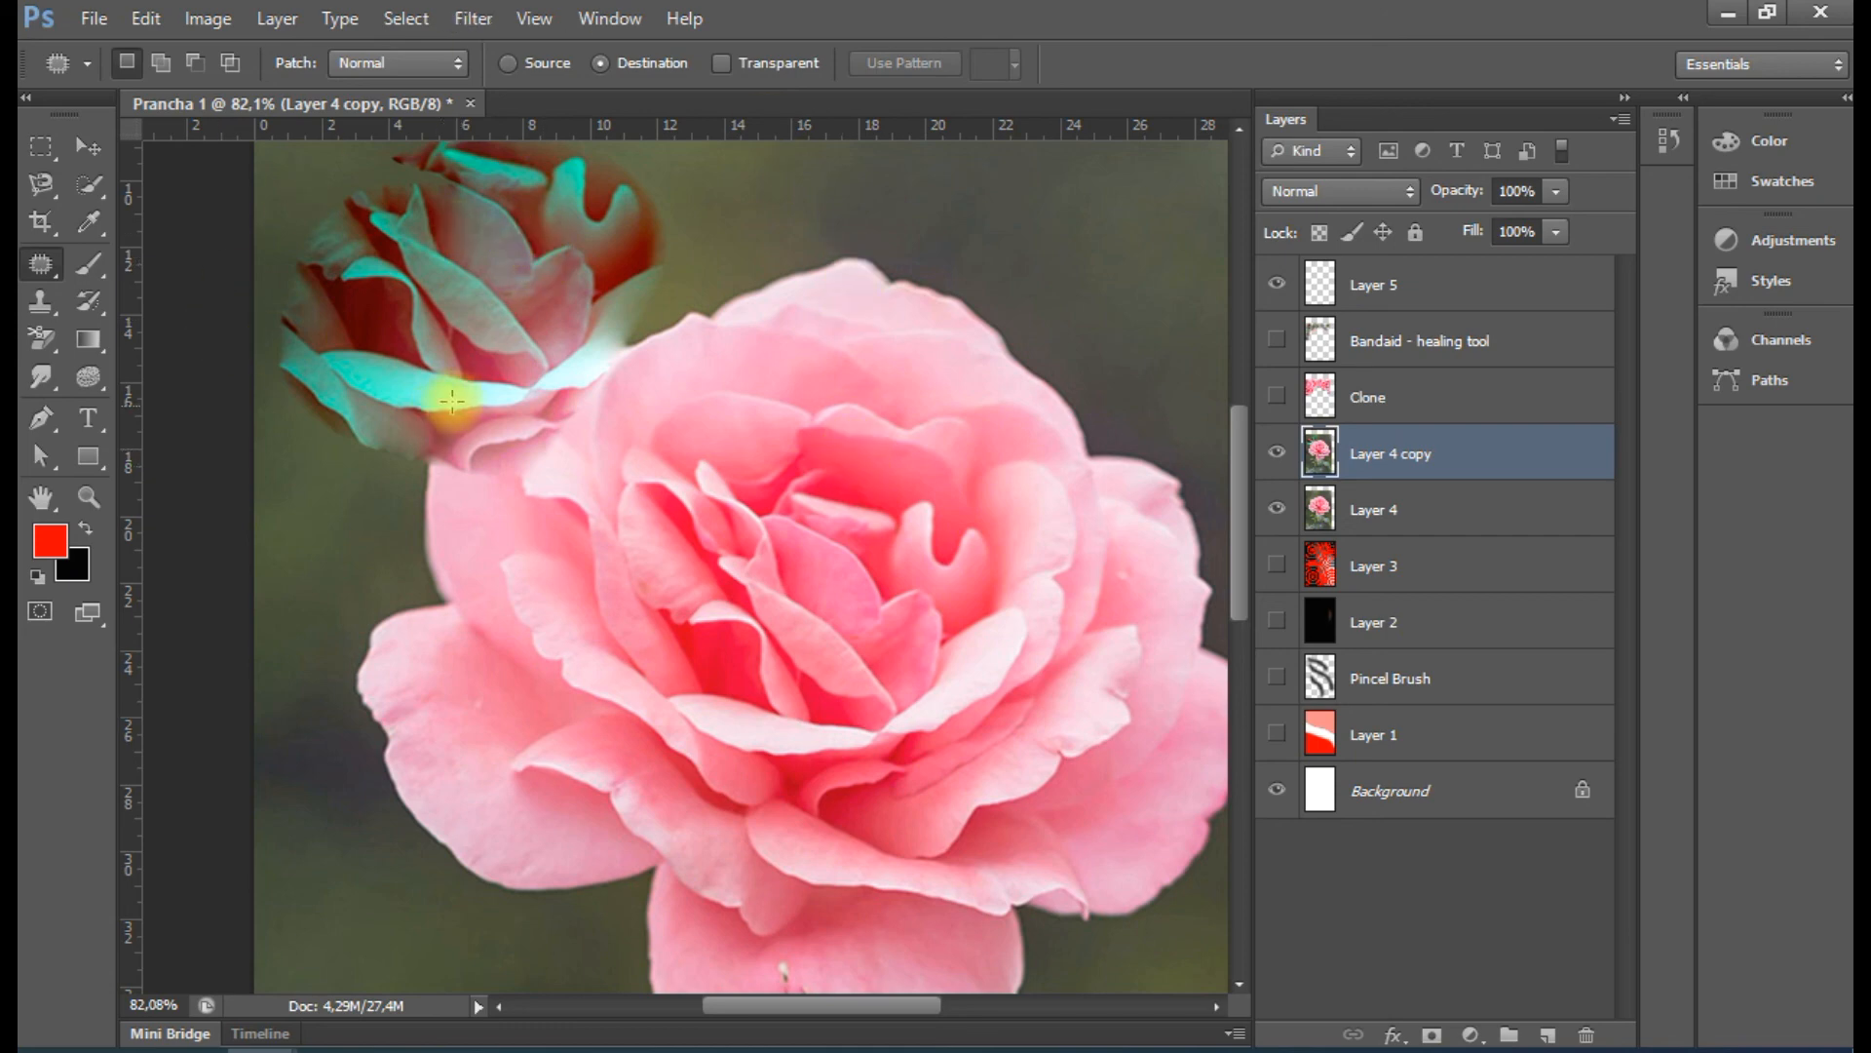
pyautogui.hotkey('ctrl', 'z')
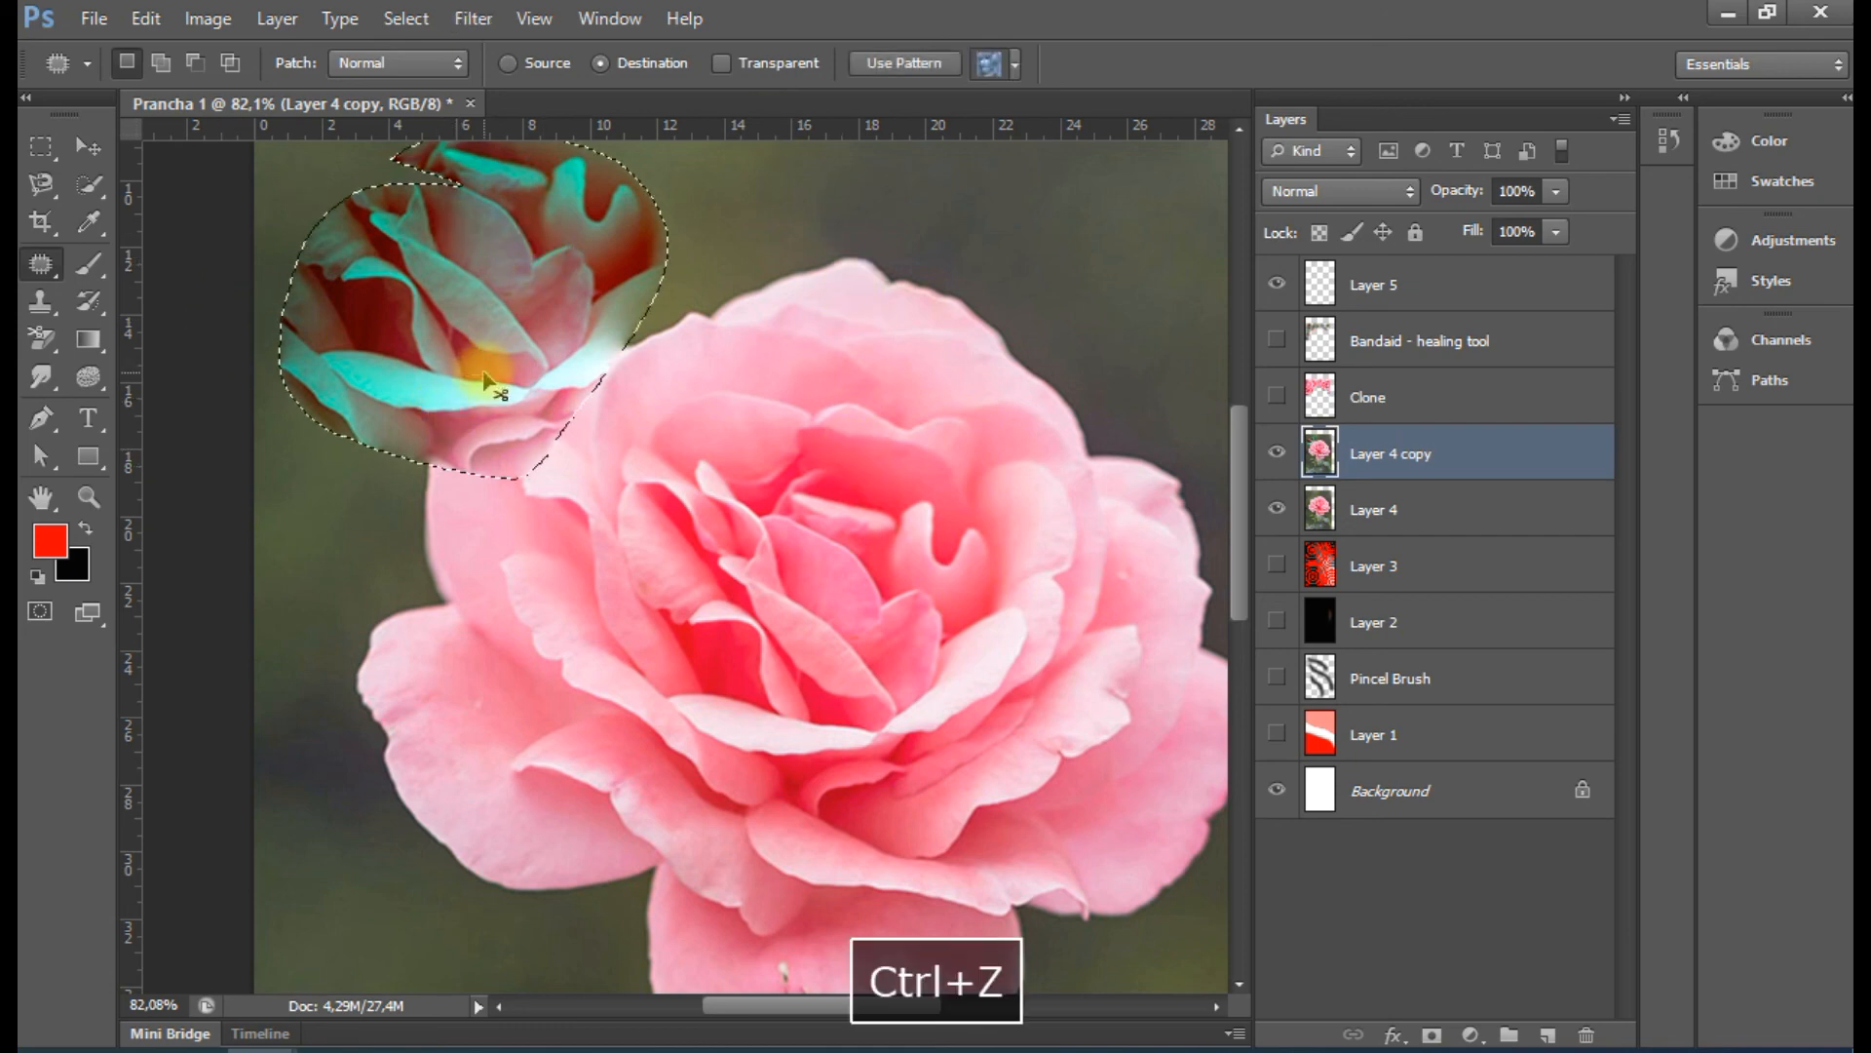
pyautogui.hotkey('ctrl', 'alt', 'z')
pyautogui.hotkey('ctrl', 'alt', 'z')
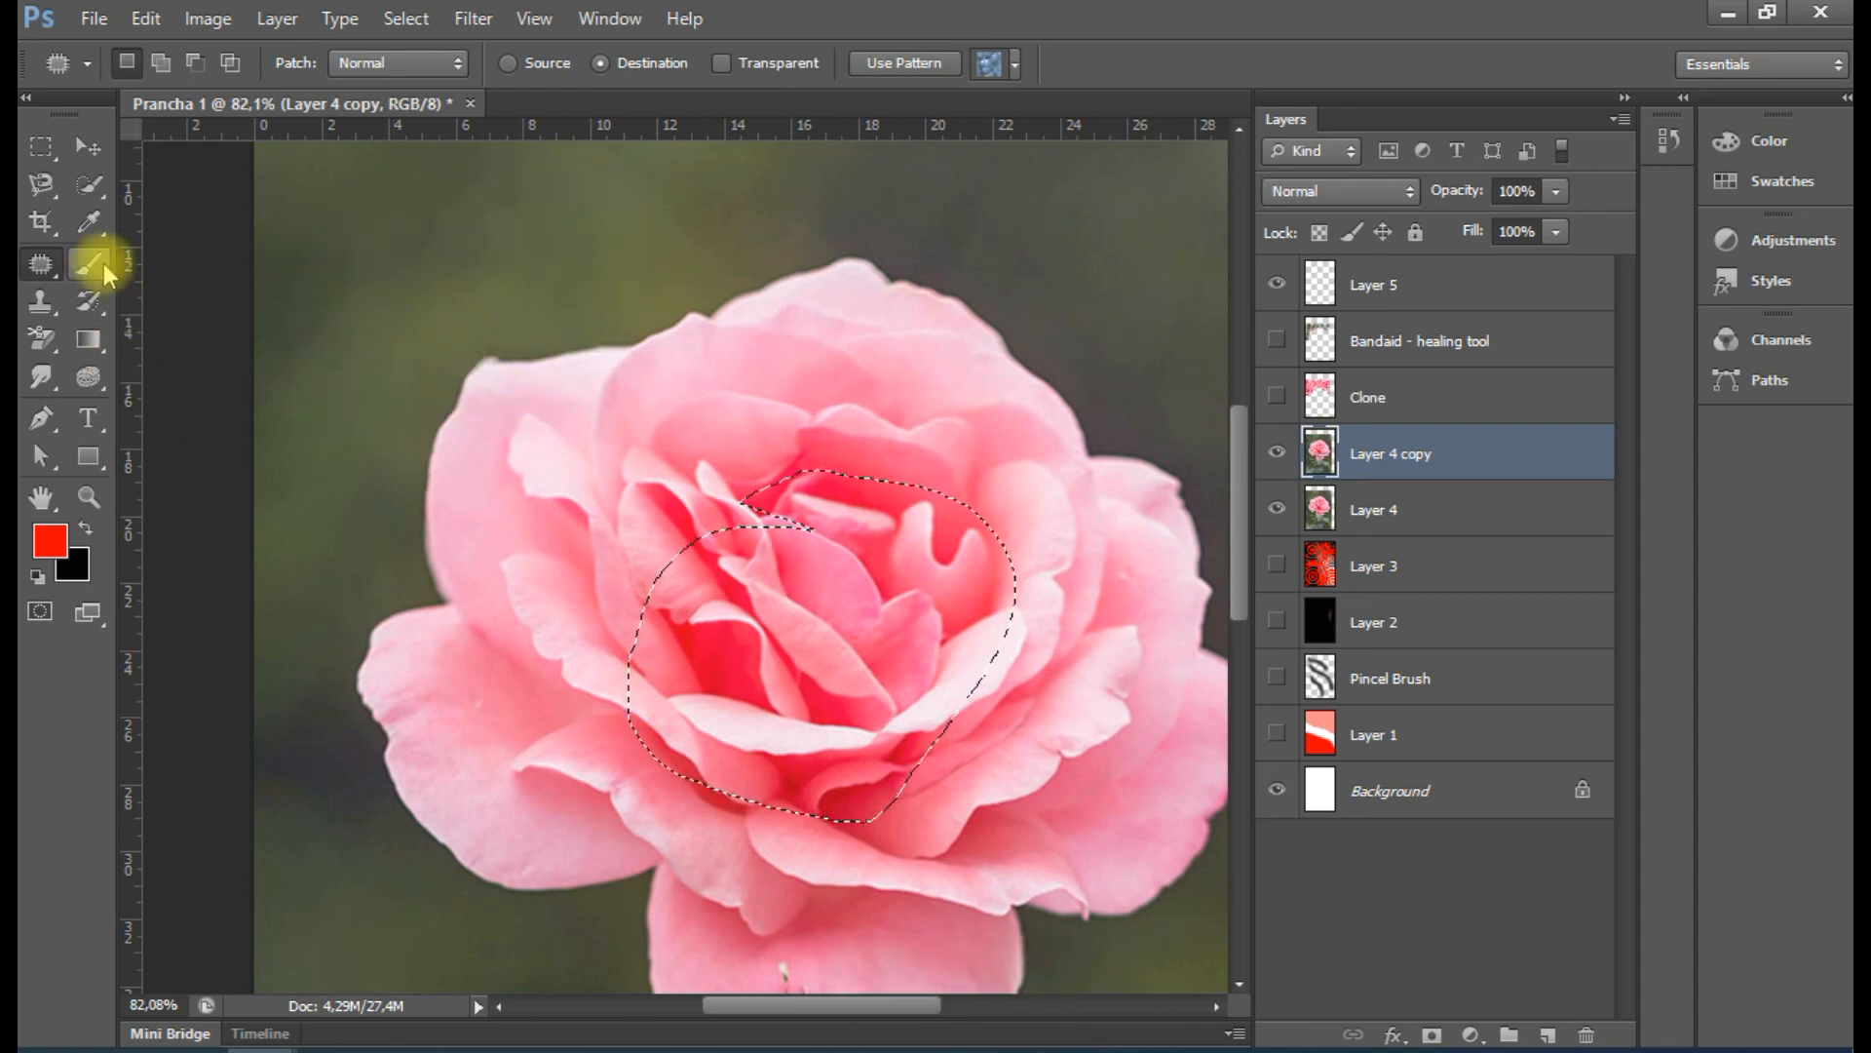
# Switch to the Spot Healing Brush Tool and back to the Patch Tool
pyautogui.click(44, 265)
pyautogui.click(109, 259)
pyautogui.click(43, 265)
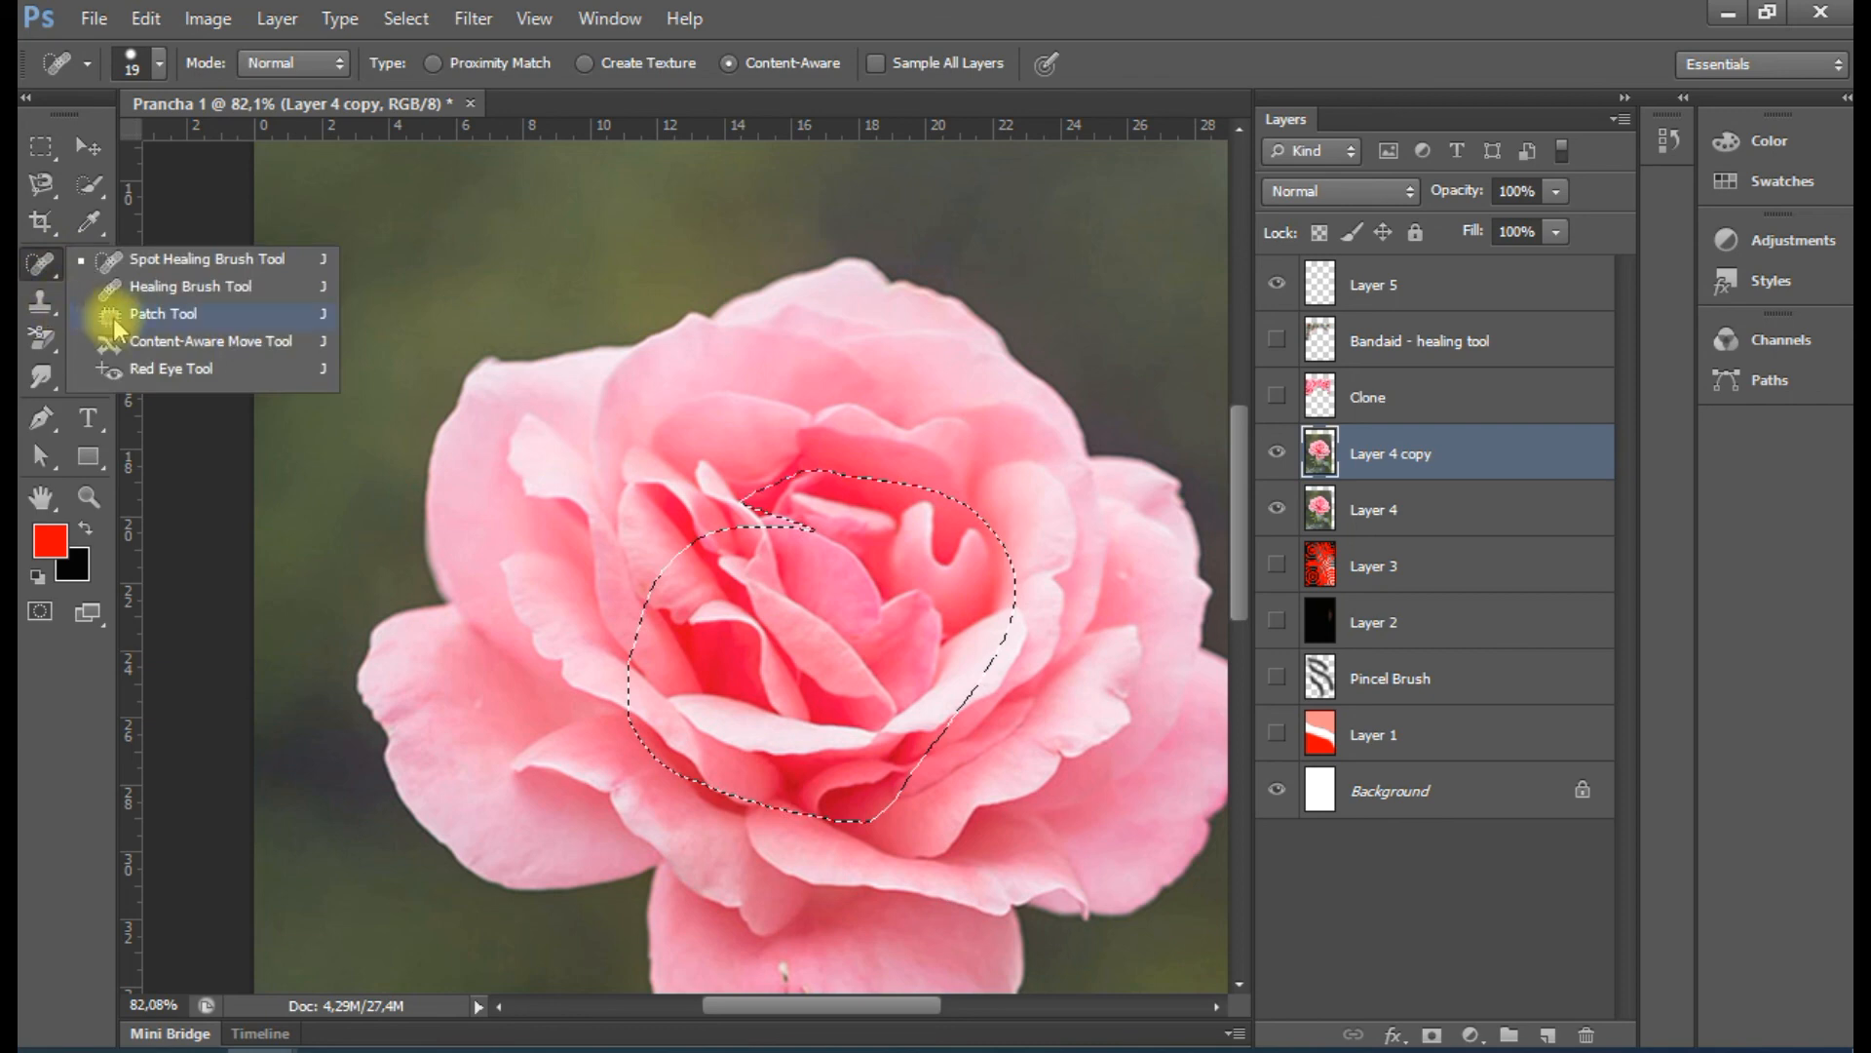
pyautogui.click(110, 314)
pyautogui.click(39, 265)
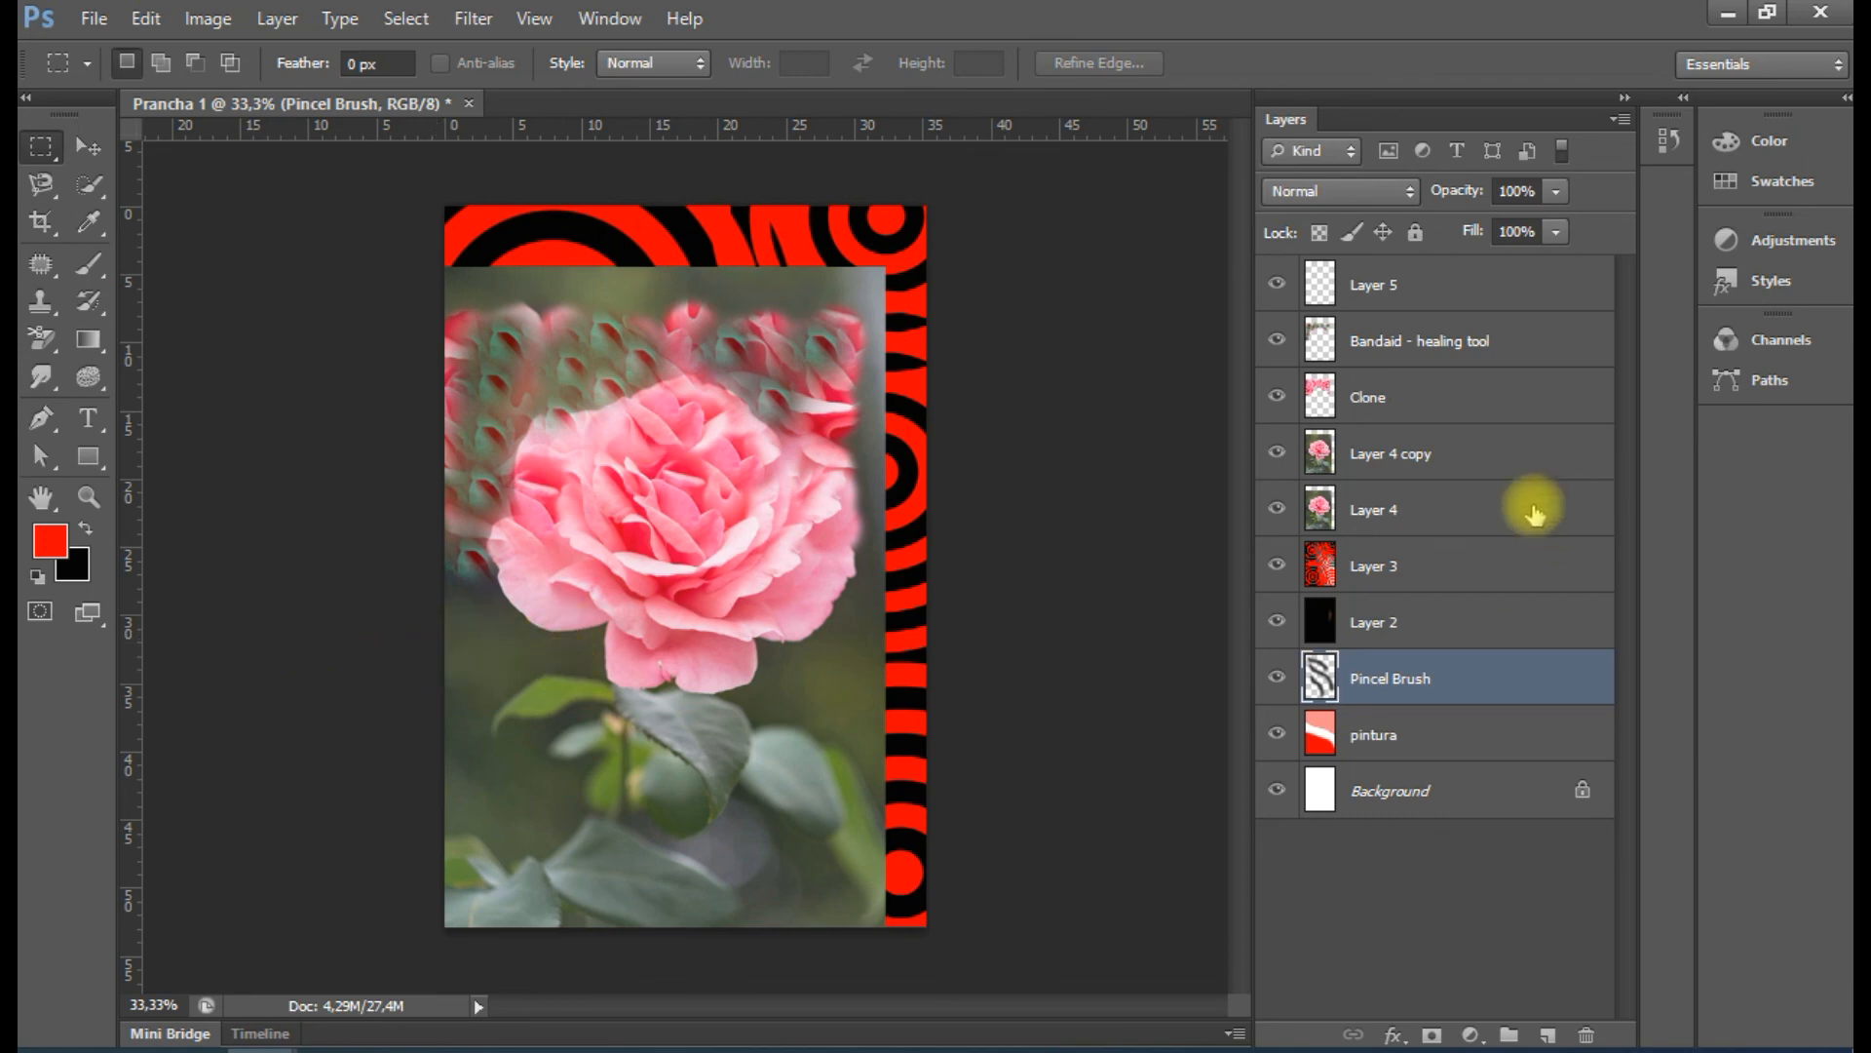
# Examine what the layers from Layer 4 up to Layer 5 contribute by hiding them and showing them all again
pyautogui.click(1271, 568)
pyautogui.click(1271, 568)
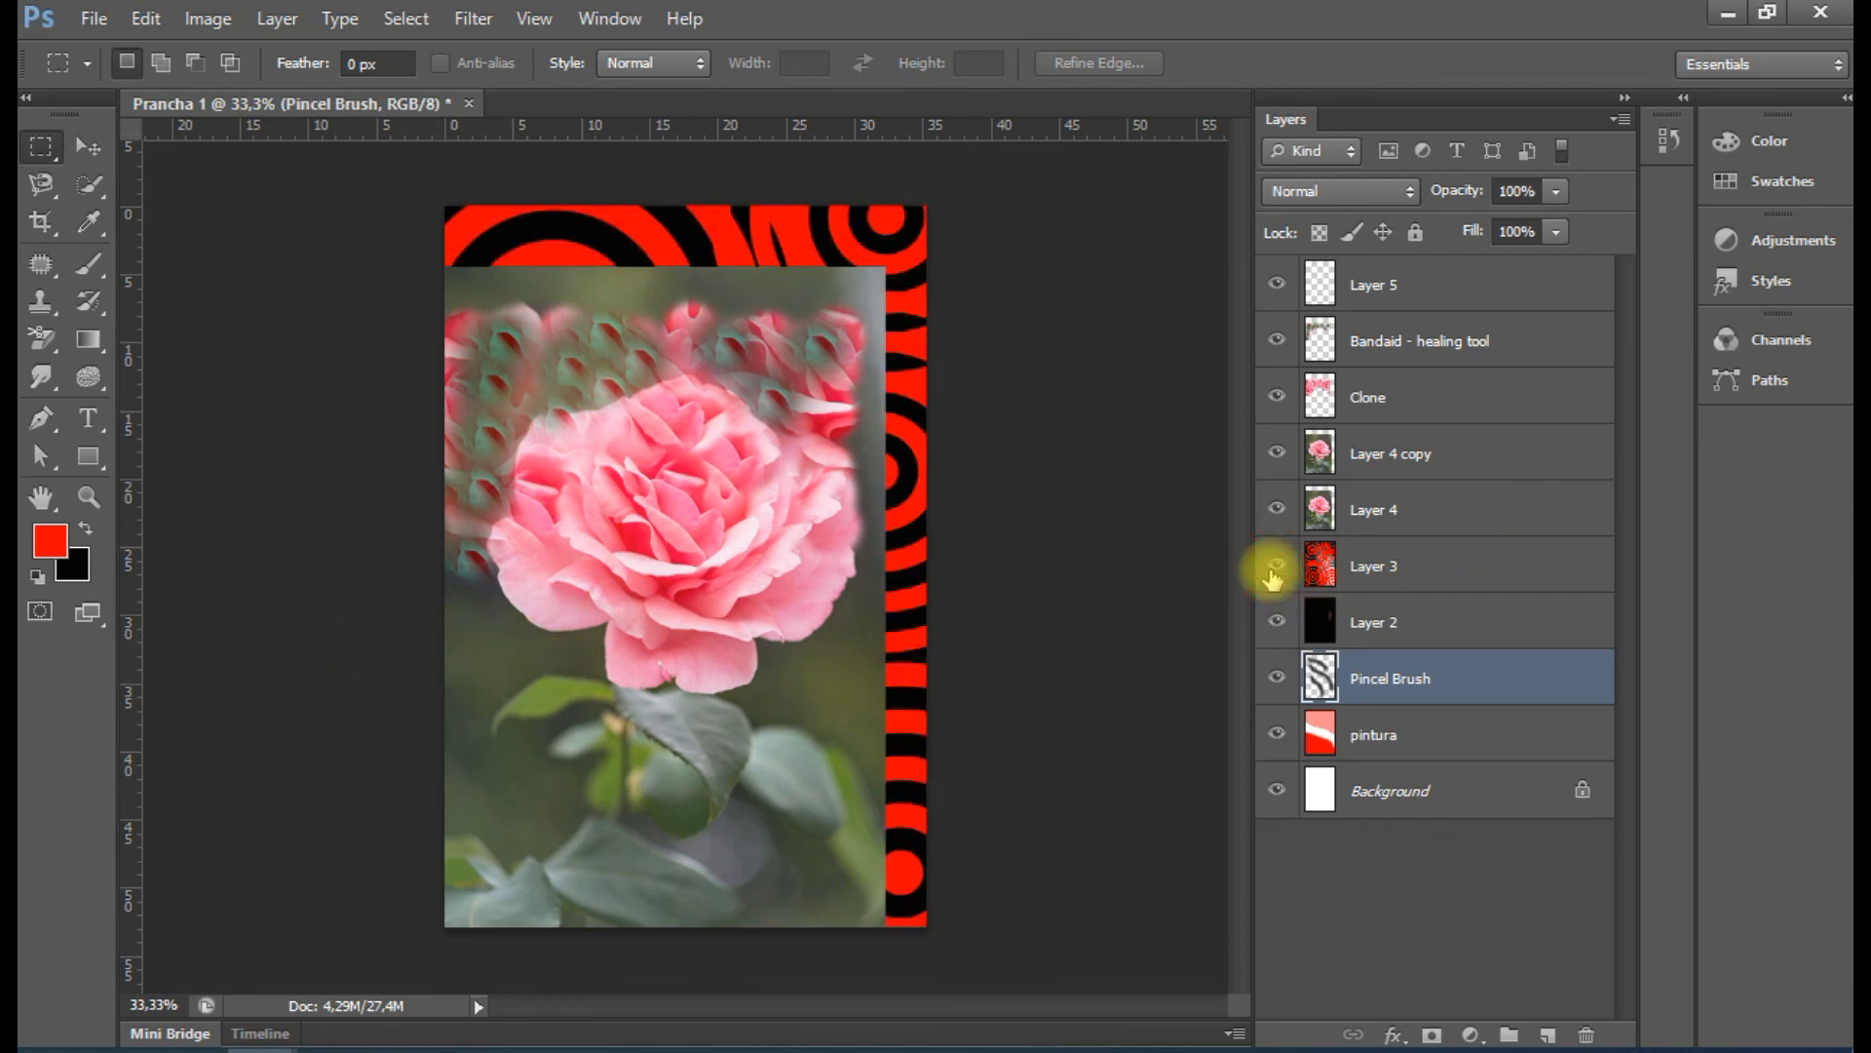
pyautogui.click(1275, 508)
pyautogui.click(1276, 453)
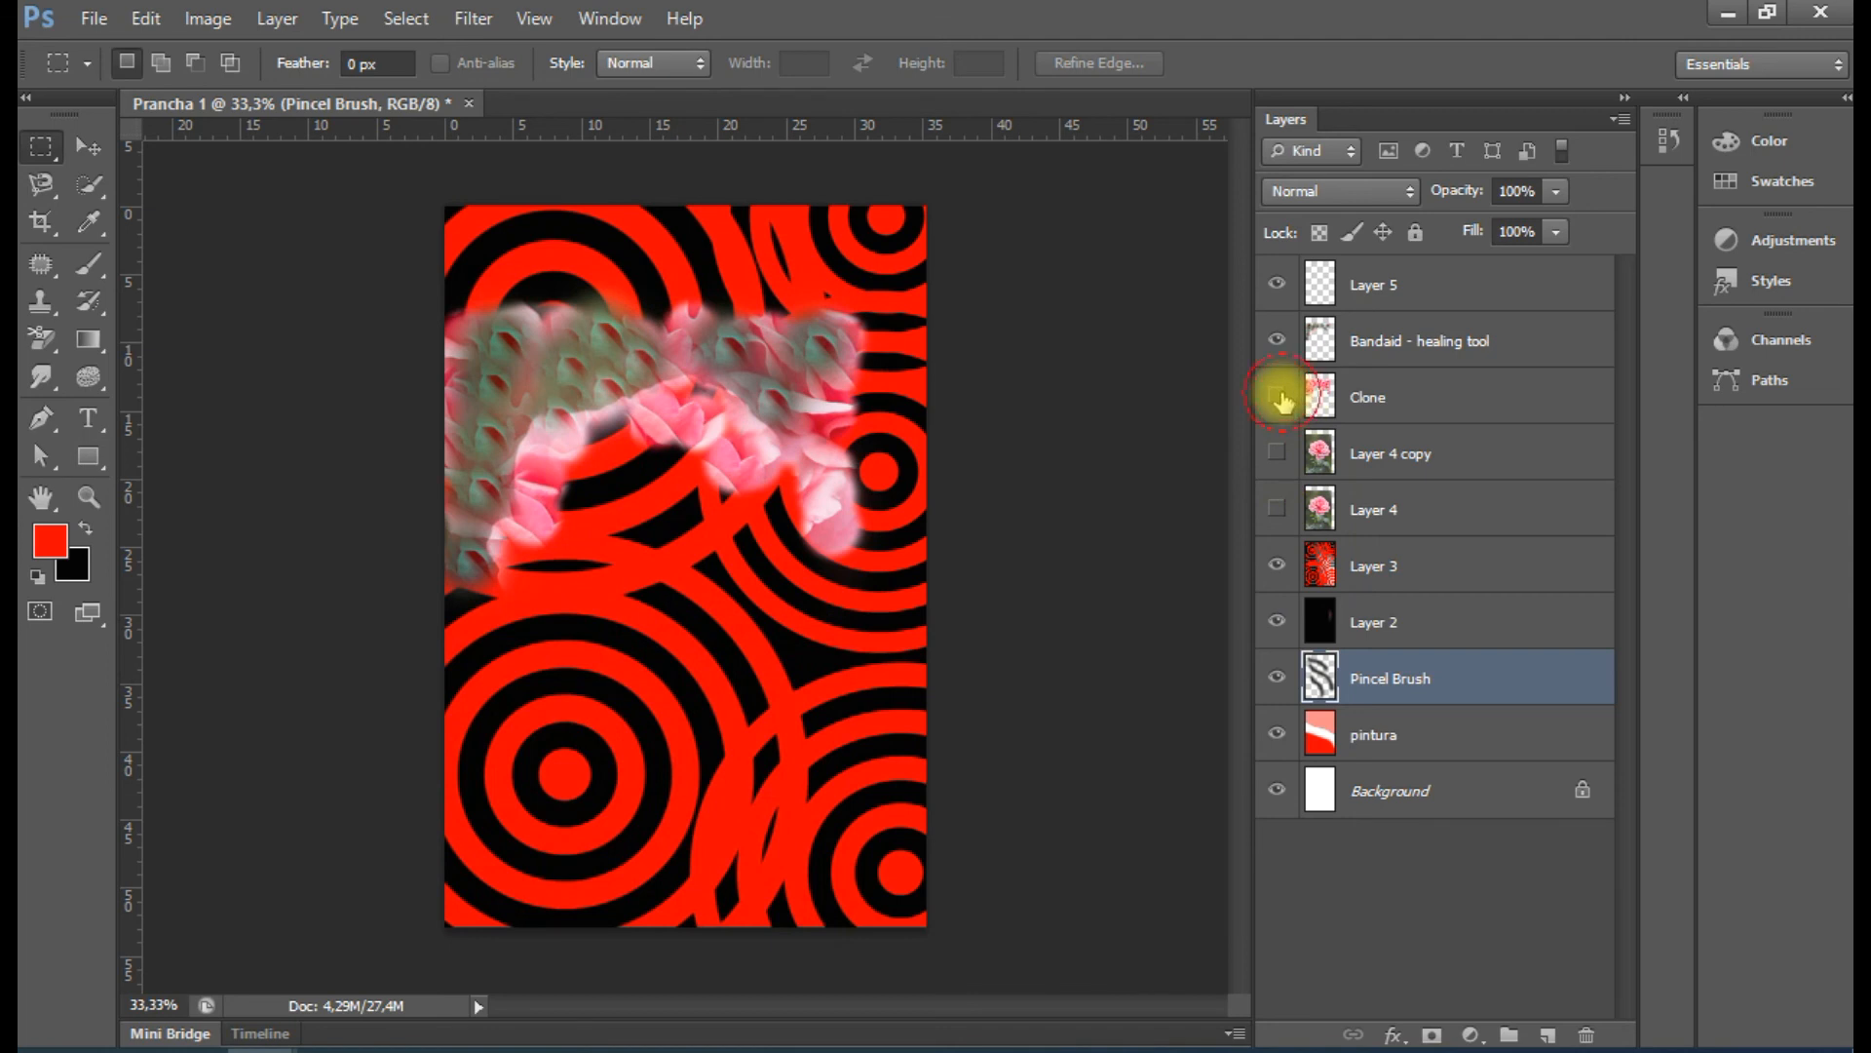
pyautogui.click(1279, 397)
pyautogui.click(1276, 341)
pyautogui.click(1274, 284)
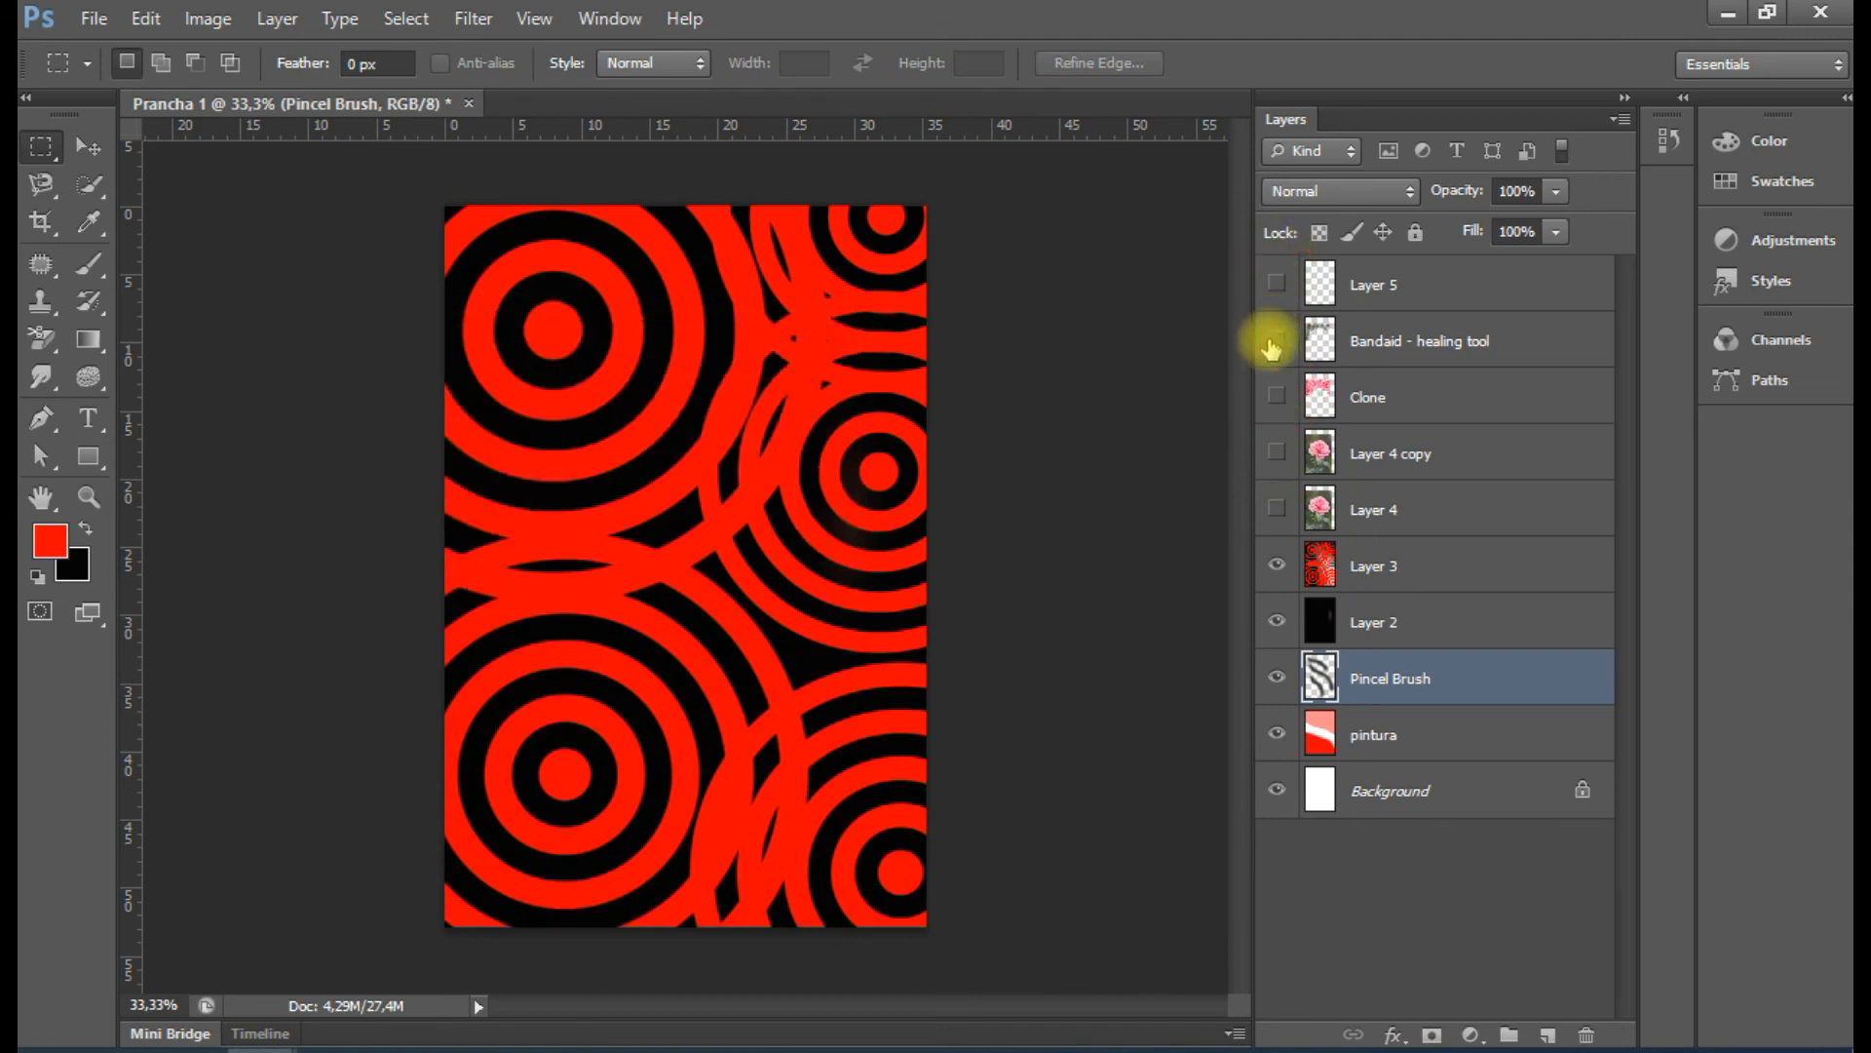
pyautogui.click(1272, 340)
pyautogui.click(1276, 397)
pyautogui.click(1276, 283)
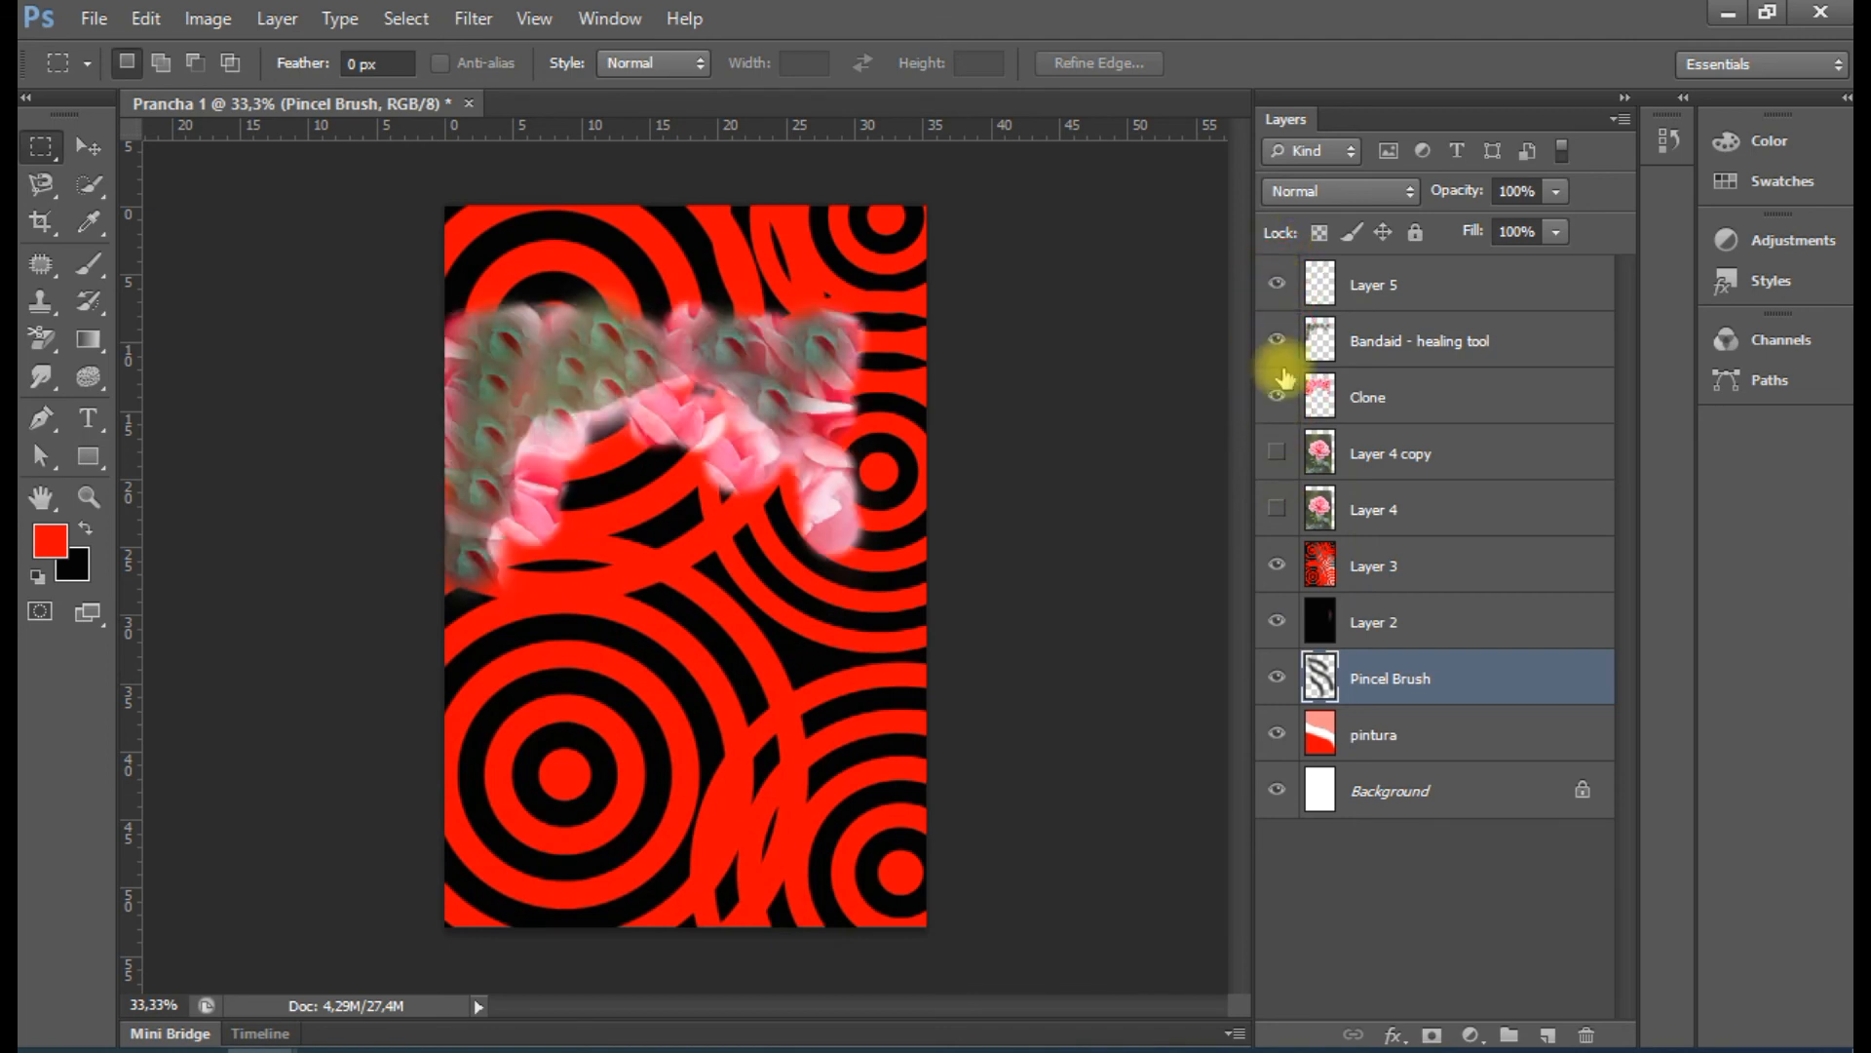
pyautogui.click(1276, 453)
pyautogui.click(1276, 508)
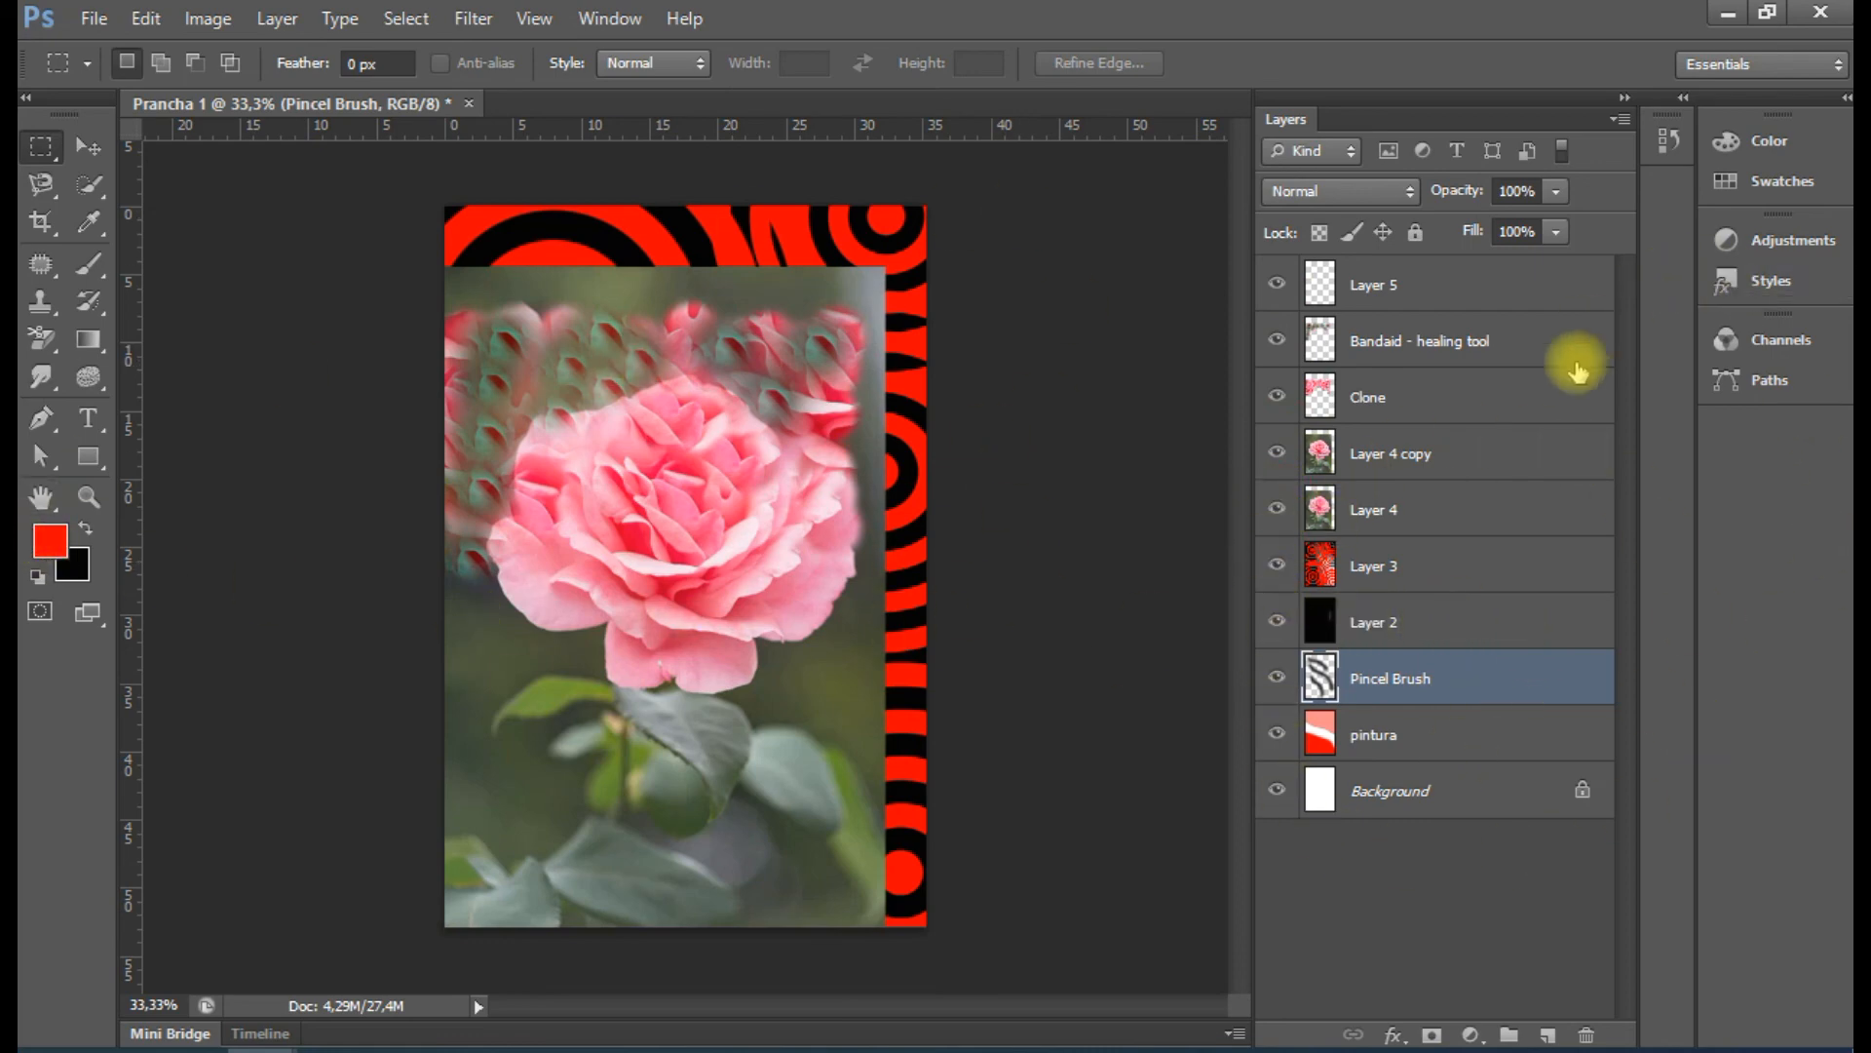
# Rename Layer 2 as gradiente transparencia, Layer 3 as gradiente and Layer 4 as inserção
pyautogui.doubleClick(1375, 624)
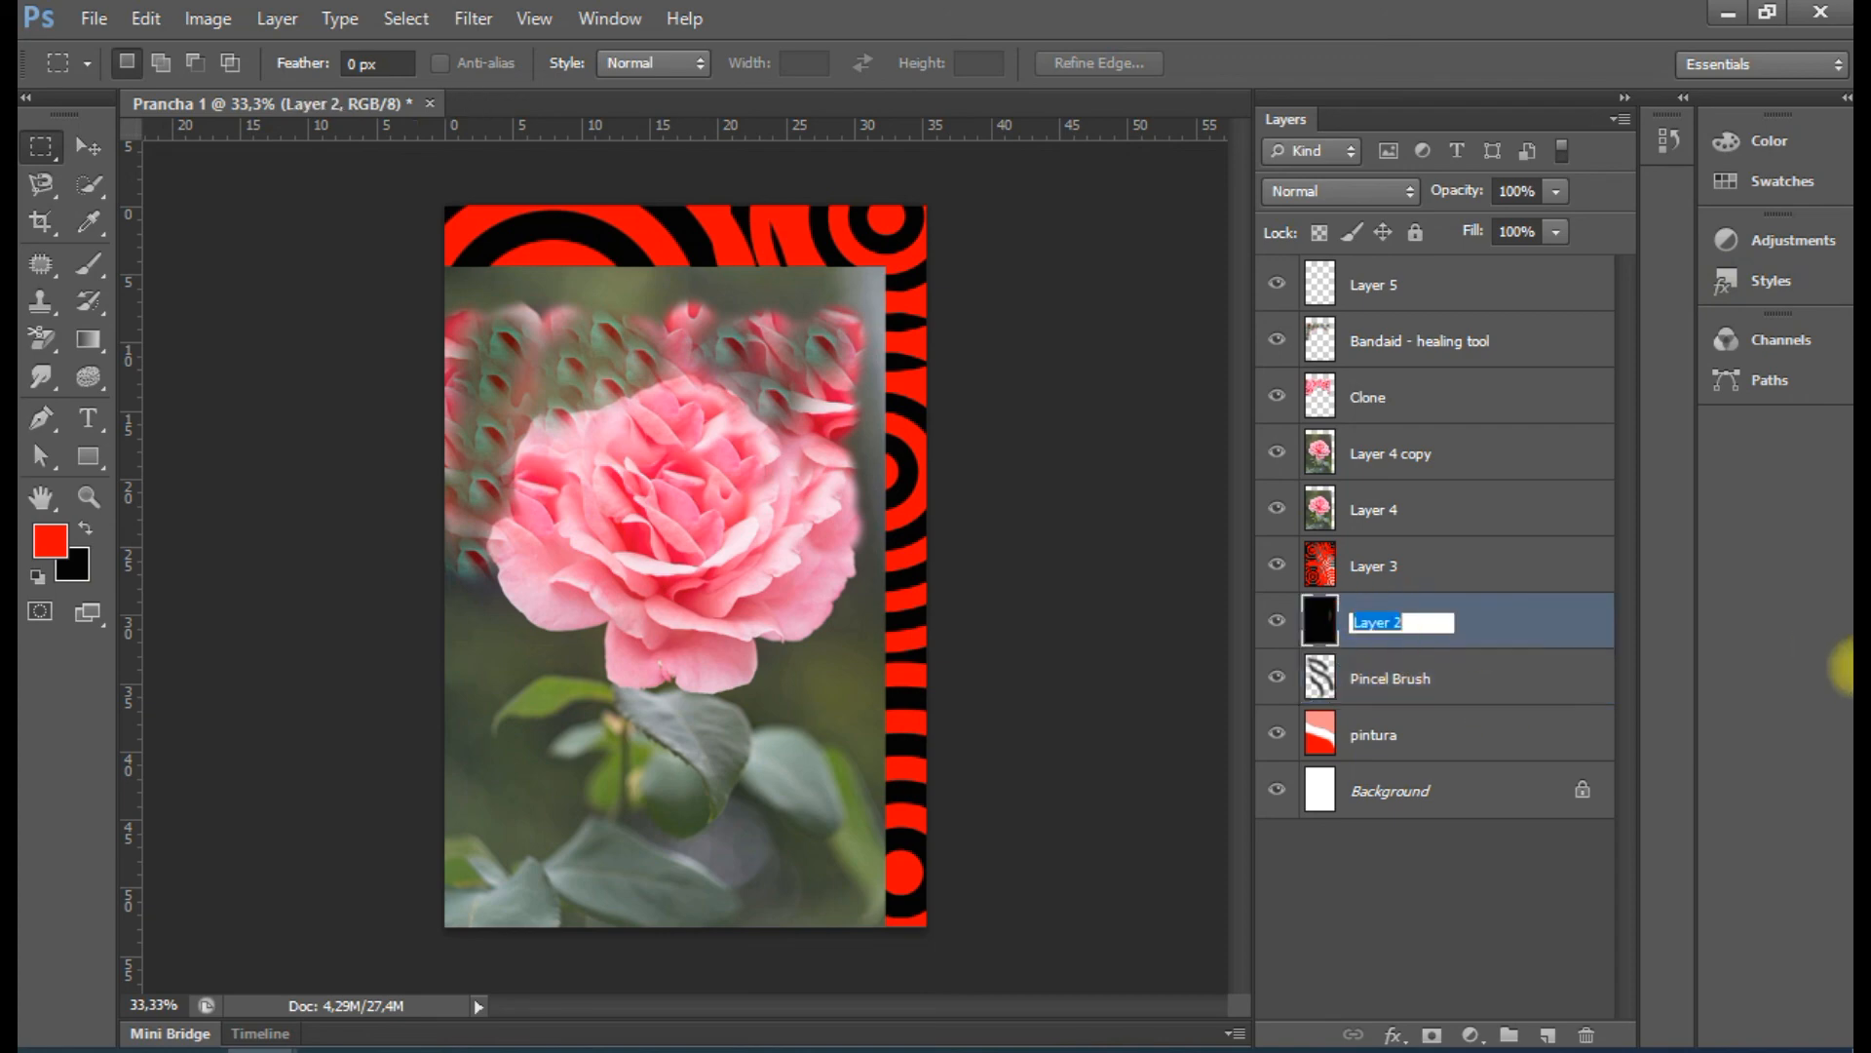
pyautogui.write('lata de tinta')
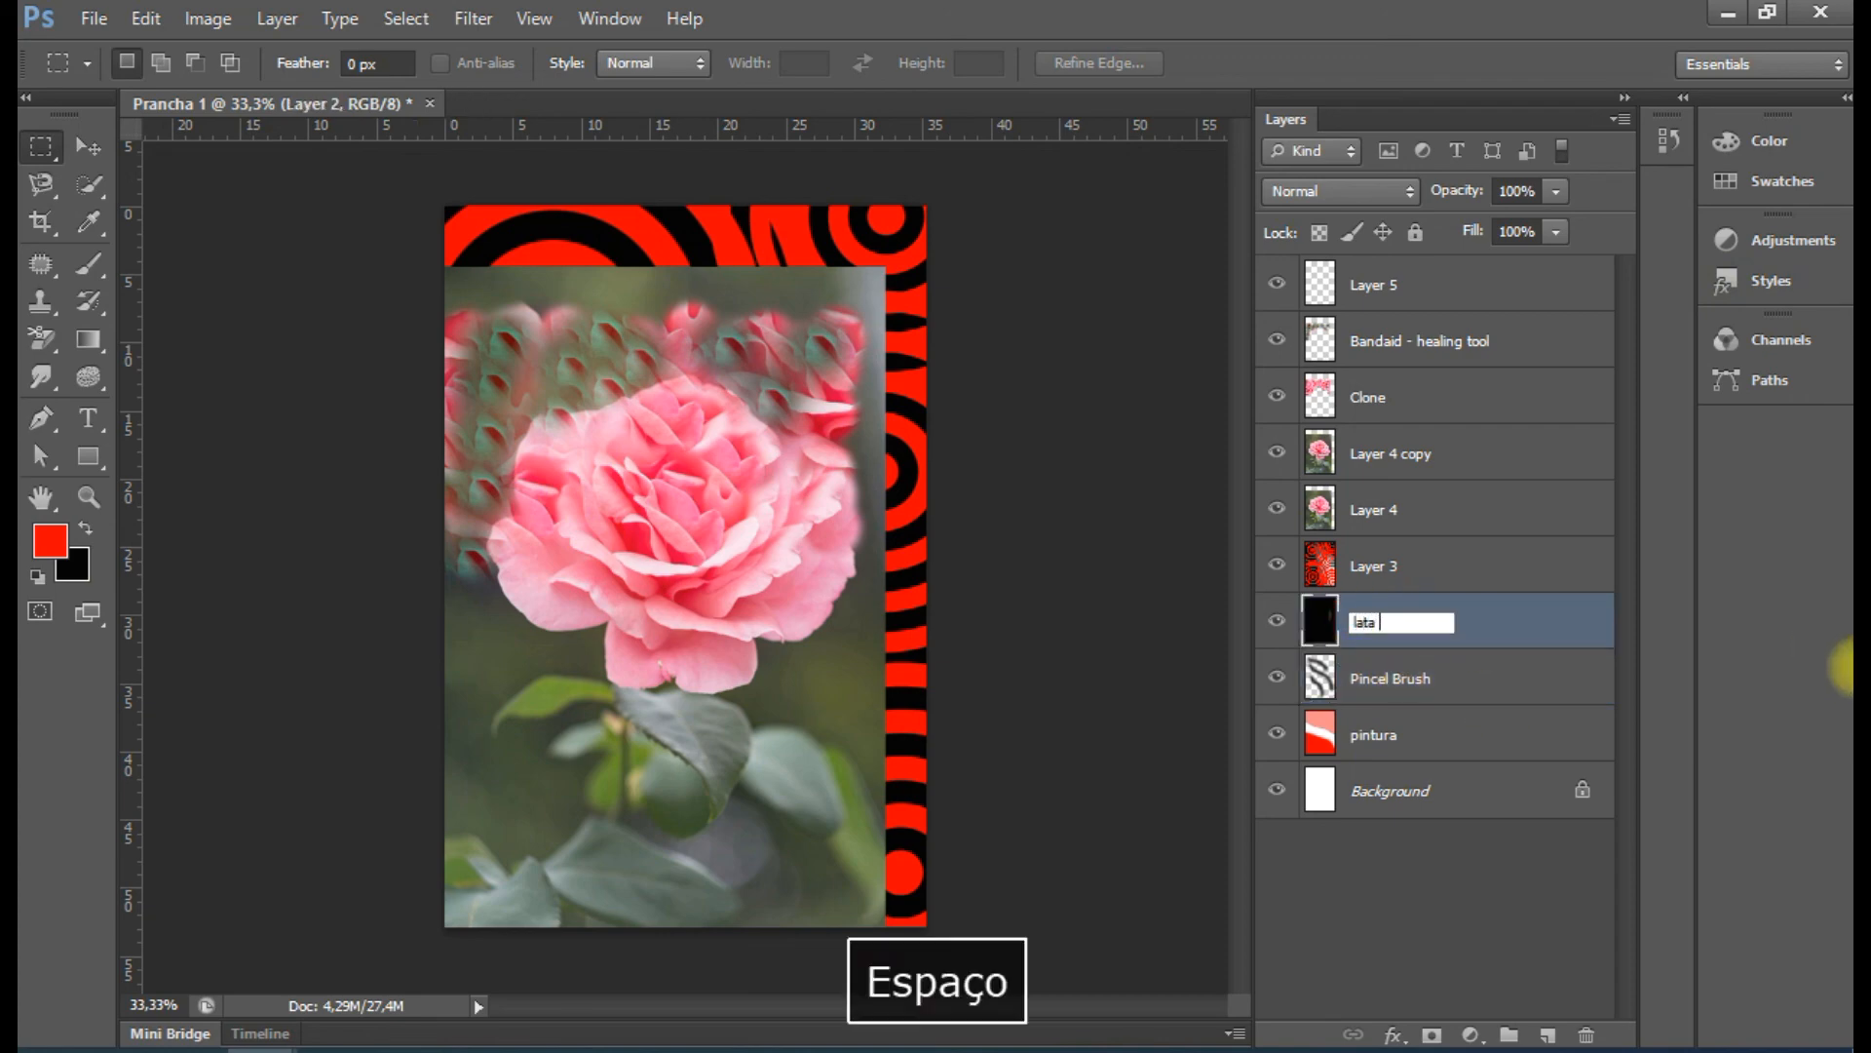
pyautogui.doubleClick(1377, 565)
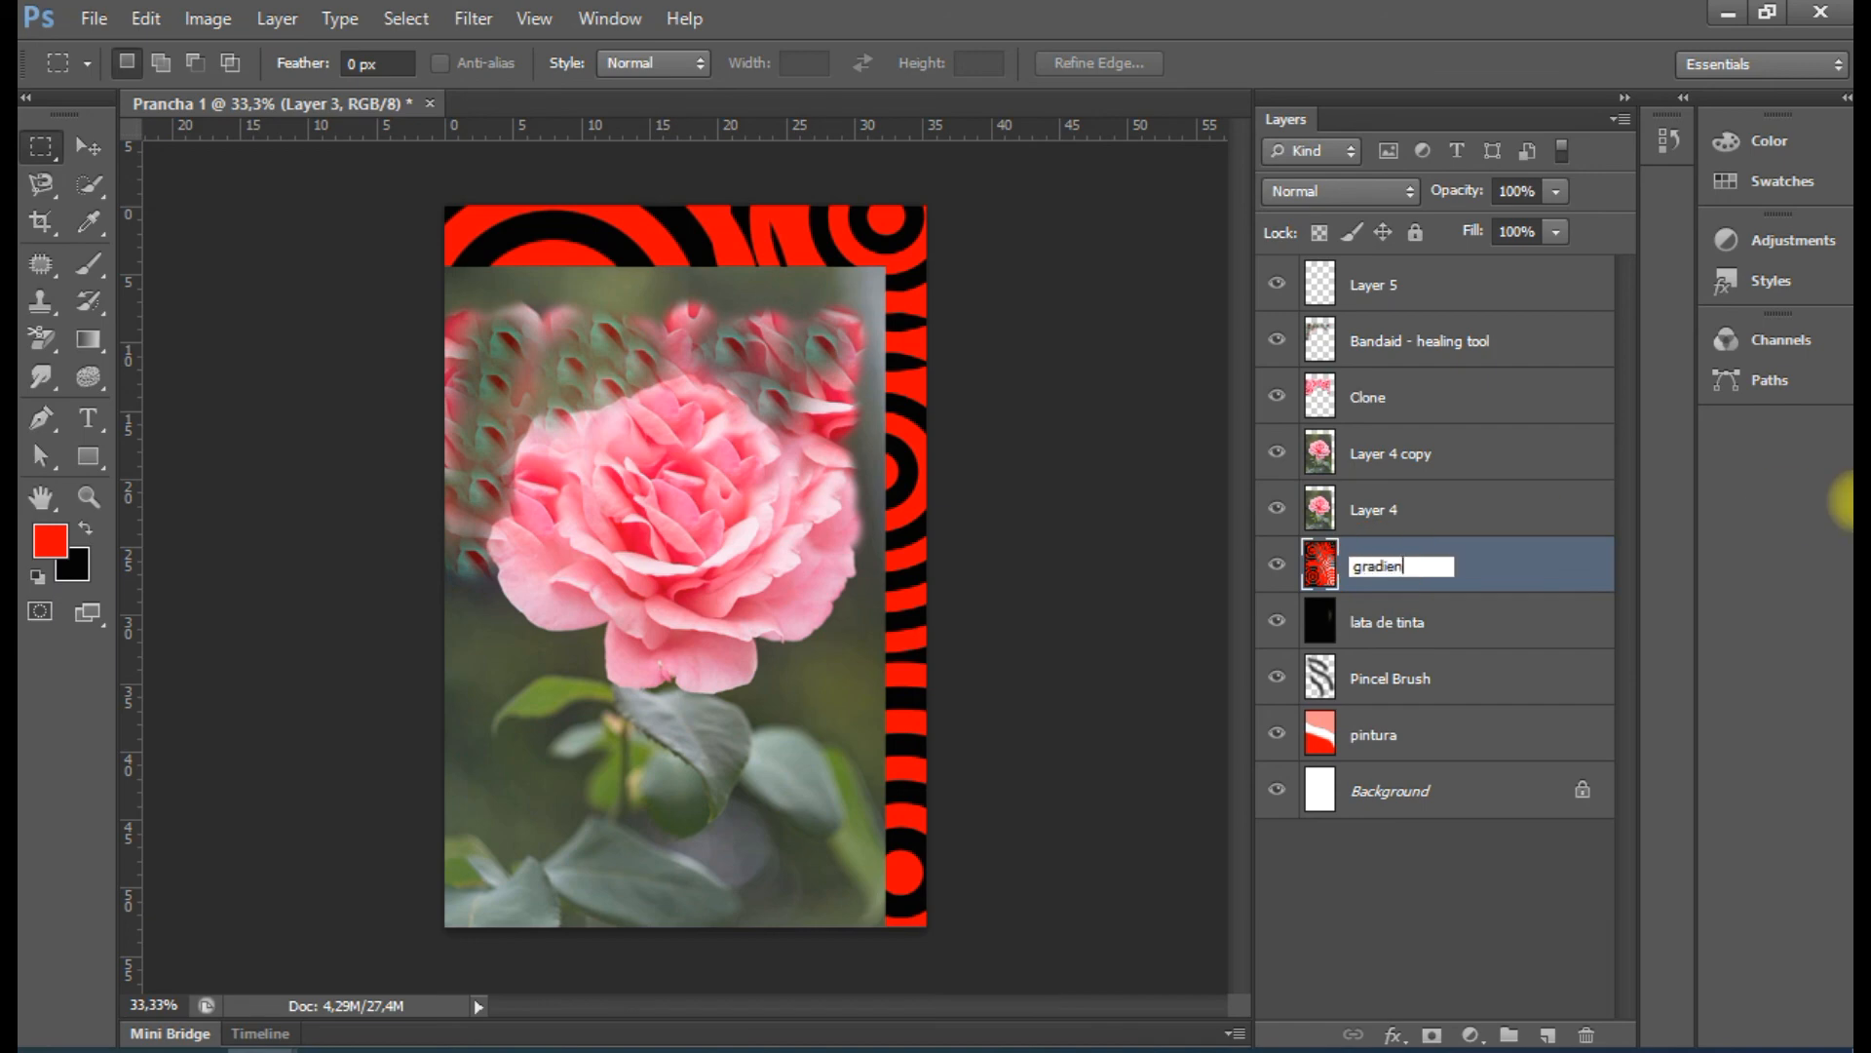
pyautogui.doubleClick(1384, 622)
pyautogui.write('gradiente t')
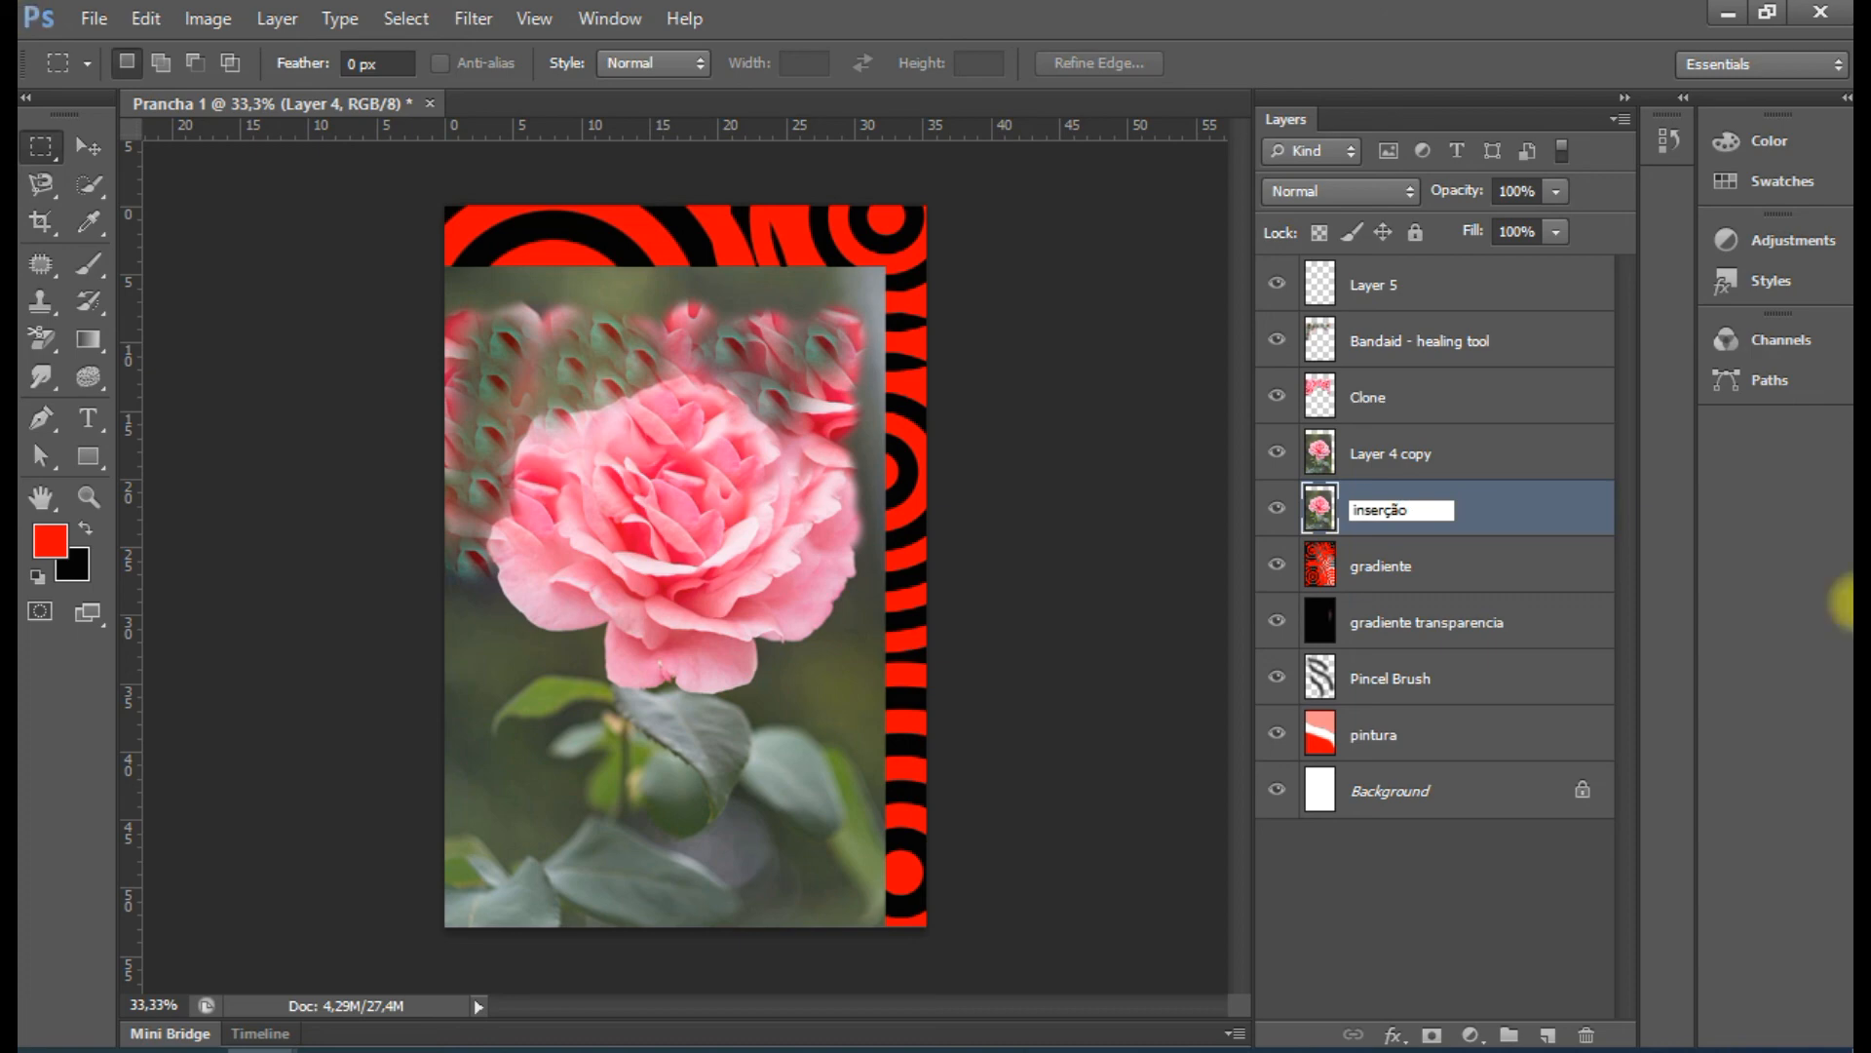
# Delete Layer 4 copy and duplicate the inserção layer in its place
pyautogui.click(1516, 453)
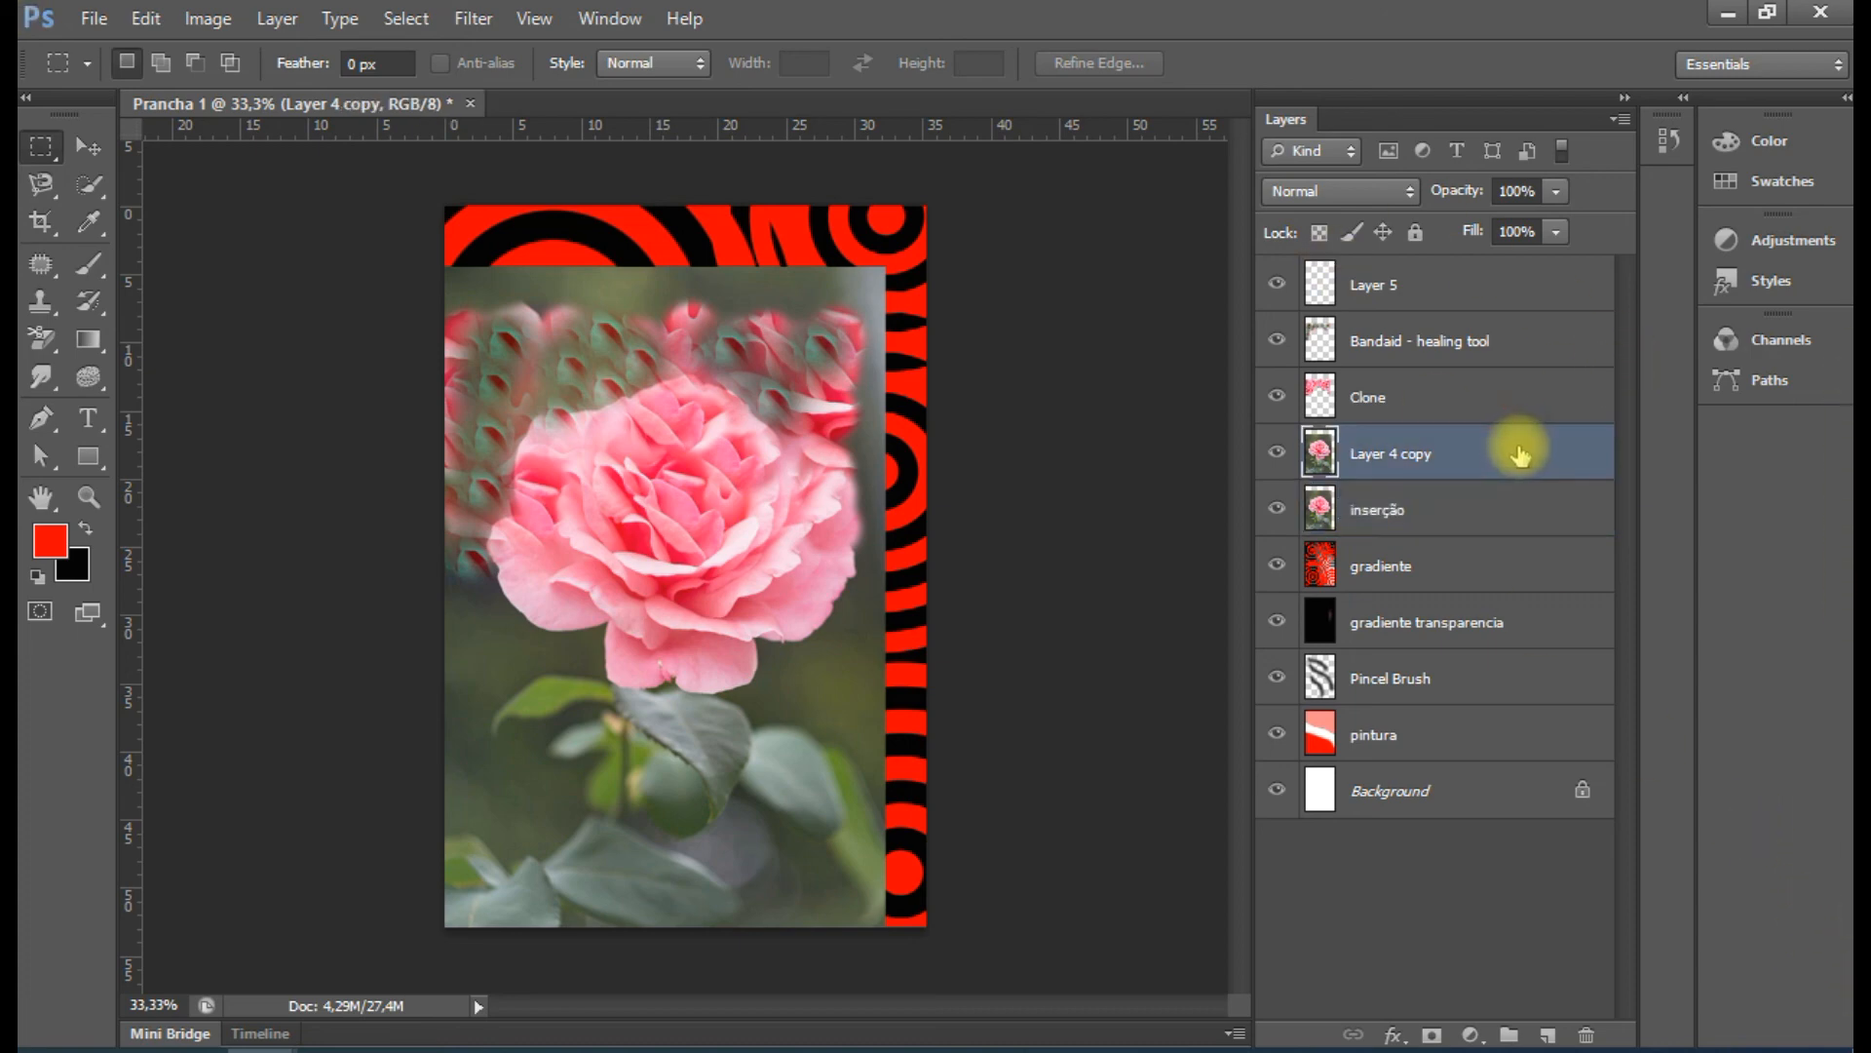
pyautogui.press('Delete')
pyautogui.hotkey('ctrl', 'j')
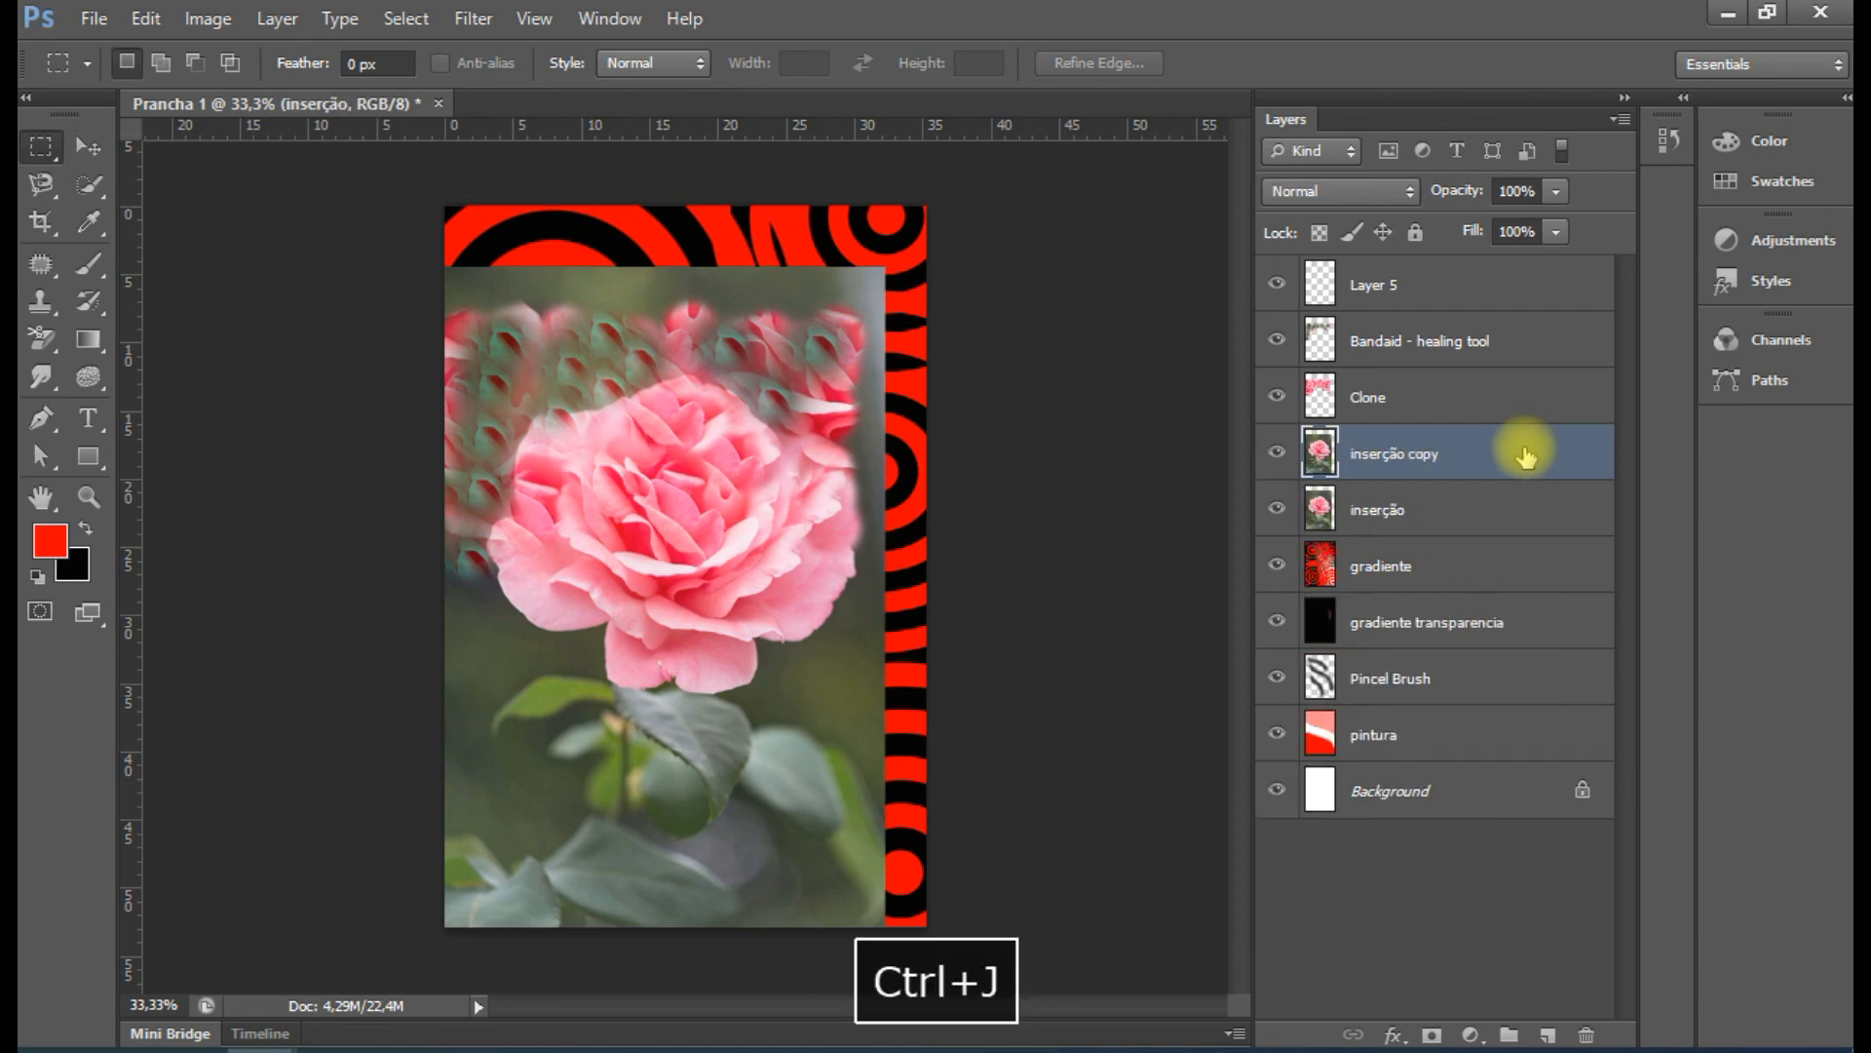
# Outline part of the rose on the inserção copy layer with the Patch Tool and patch it onto the leaves below the flower
pyautogui.click(41, 261)
pyautogui.moveTo(745, 505)
pyautogui.mouseDown()
pyautogui.moveTo(828, 633)
pyautogui.moveTo(718, 584)
pyautogui.moveTo(760, 719)
pyautogui.moveTo(751, 775)
pyautogui.moveTo(782, 827)
pyautogui.mouseUp()
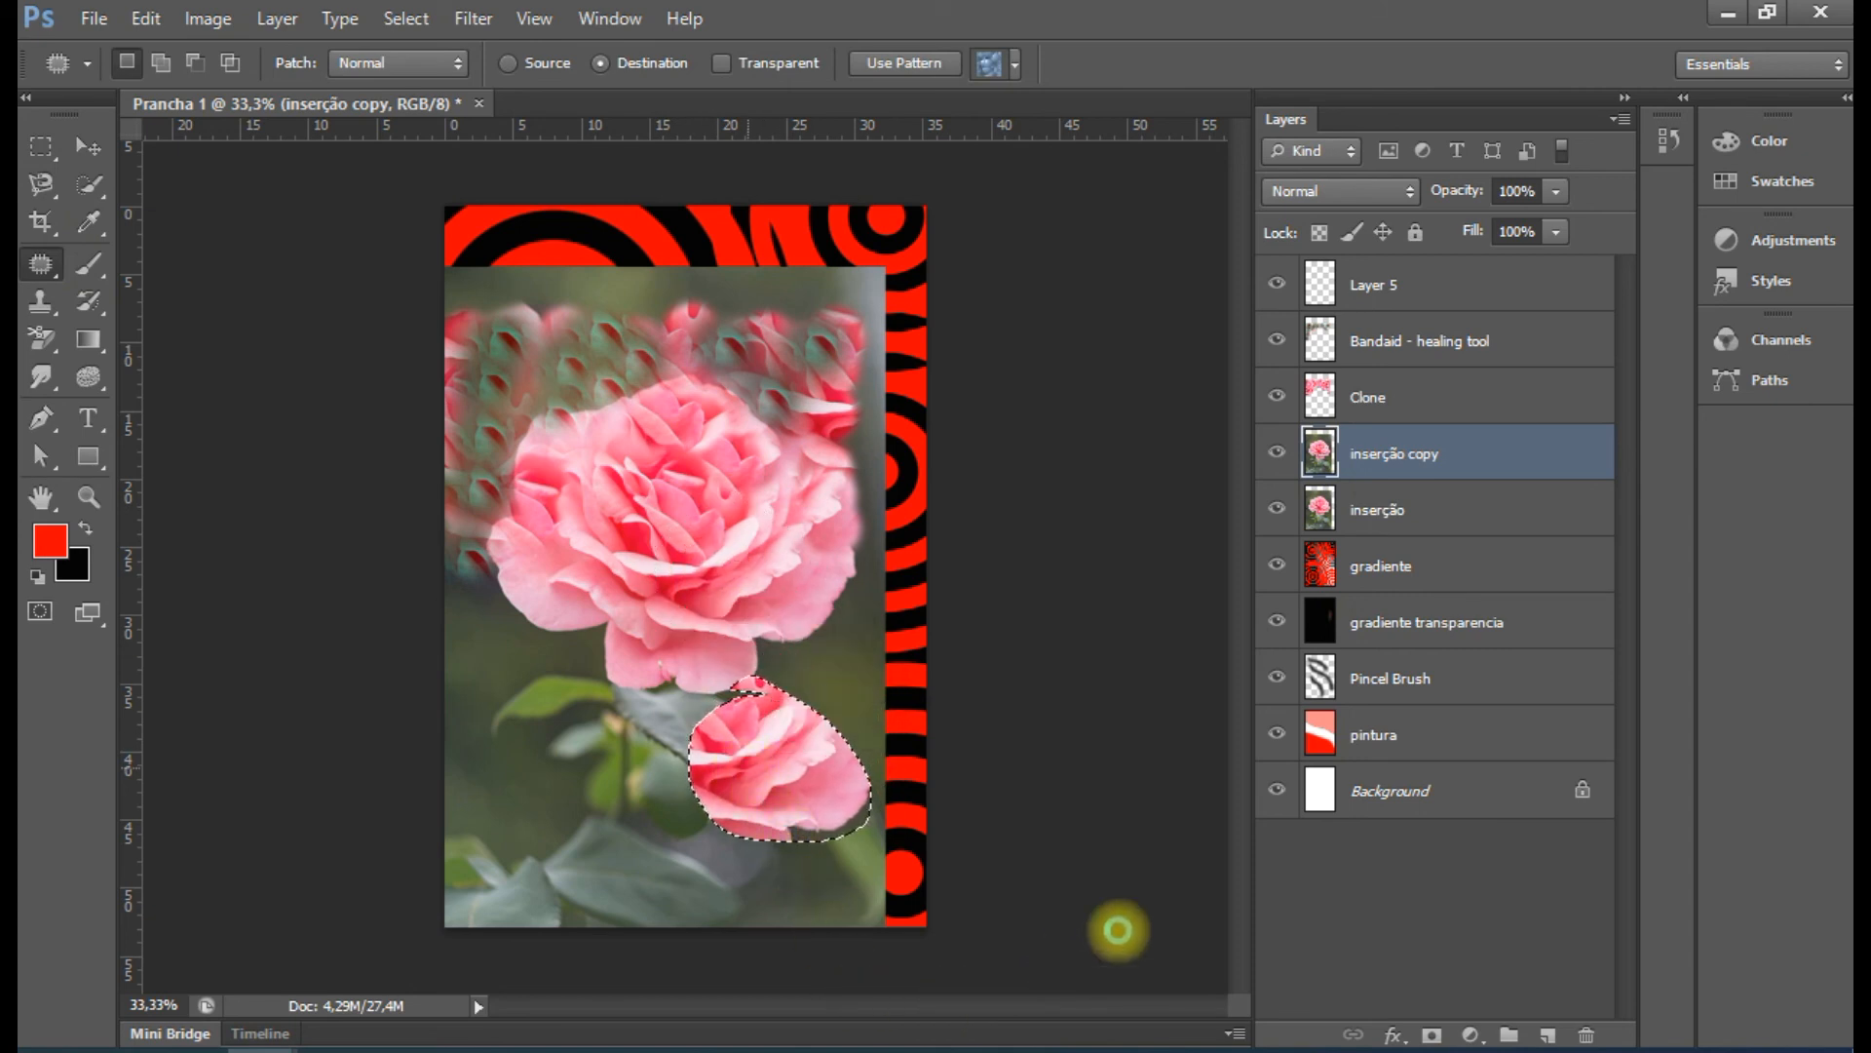
pyautogui.click(1439, 400)
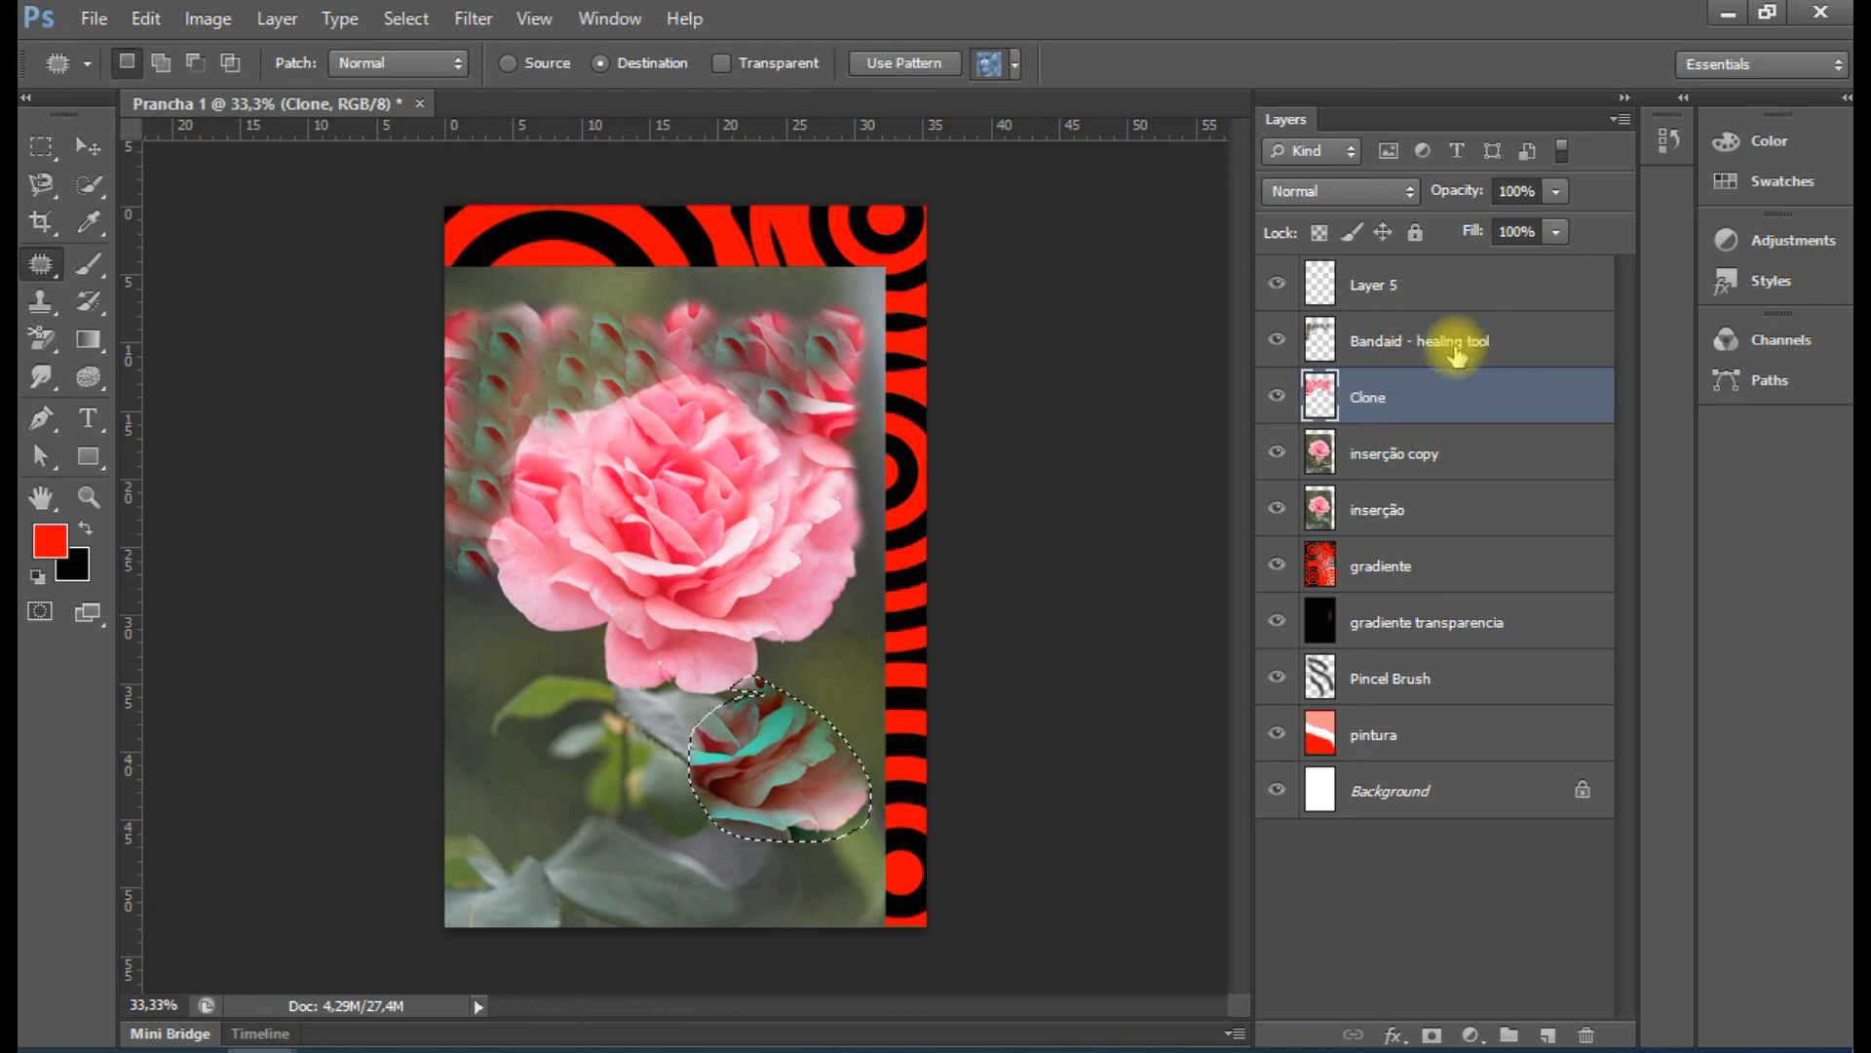
# Delete the empty Layer 5 and clear the selection around the patched area
pyautogui.click(1276, 283)
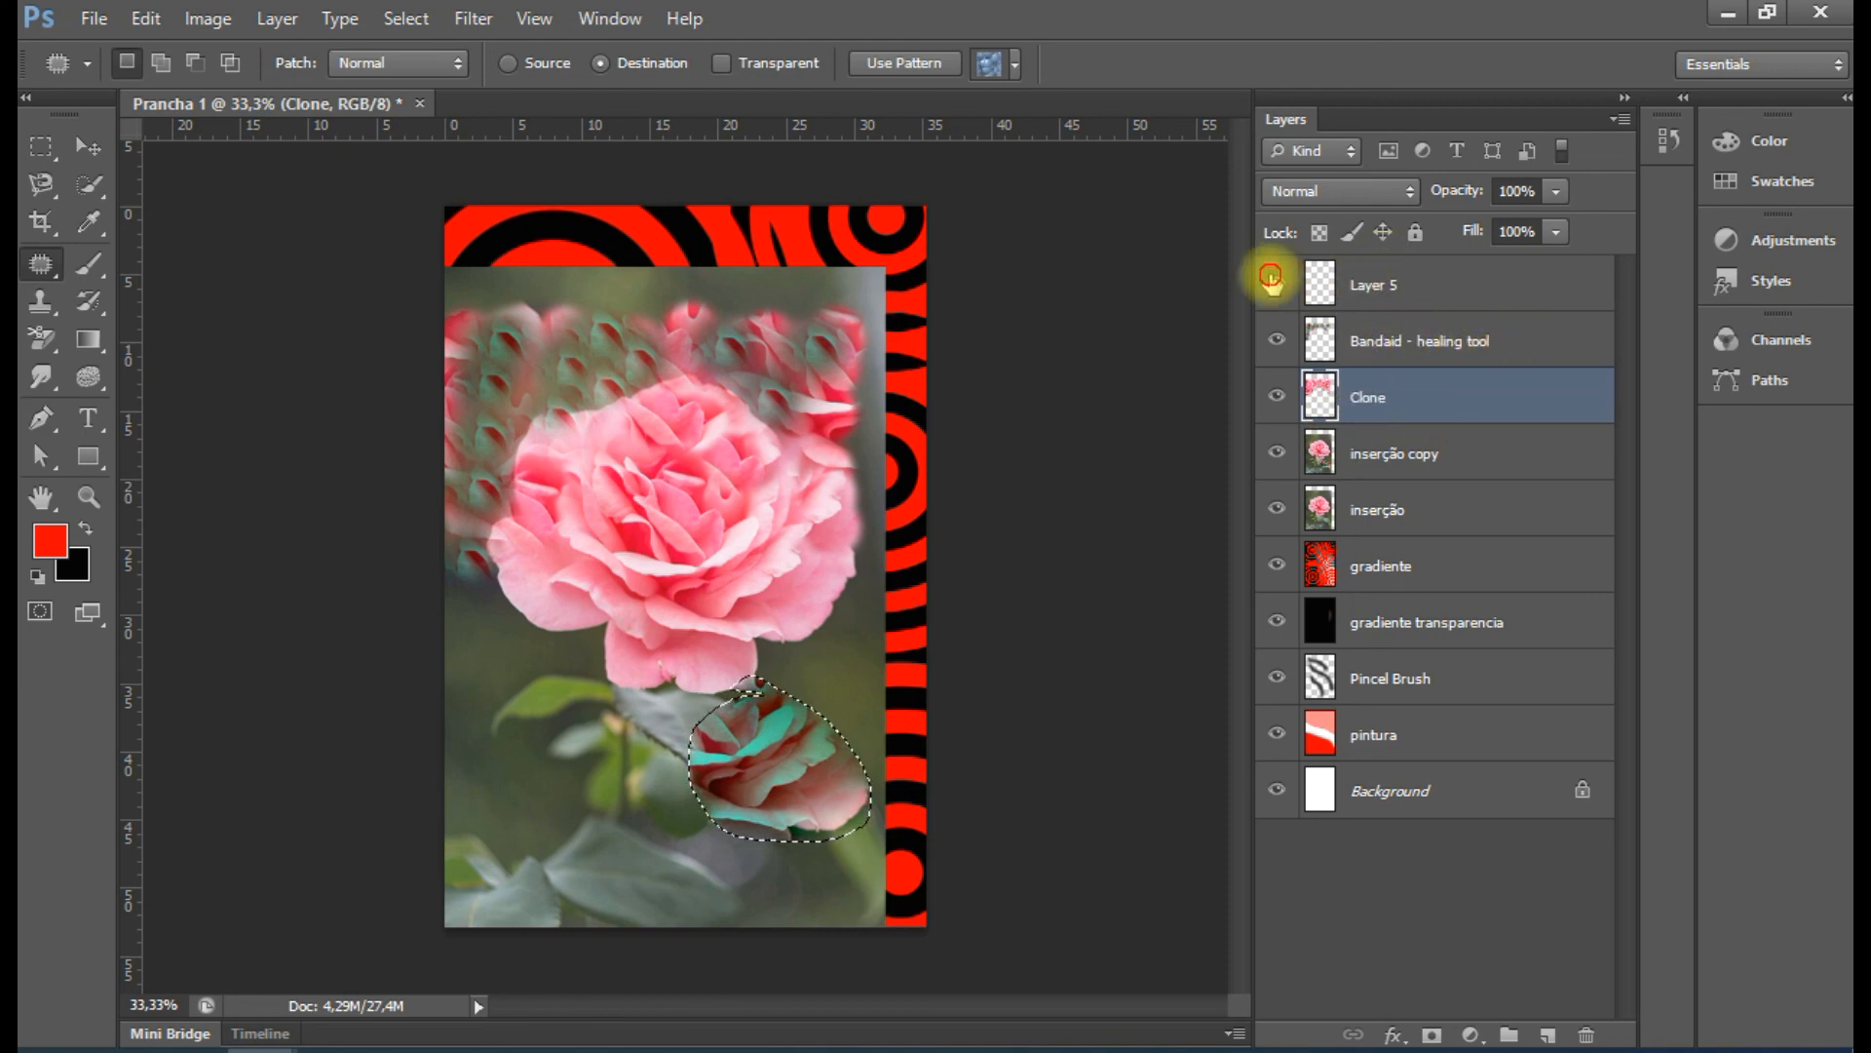
pyautogui.click(1485, 284)
pyautogui.press('Delete')
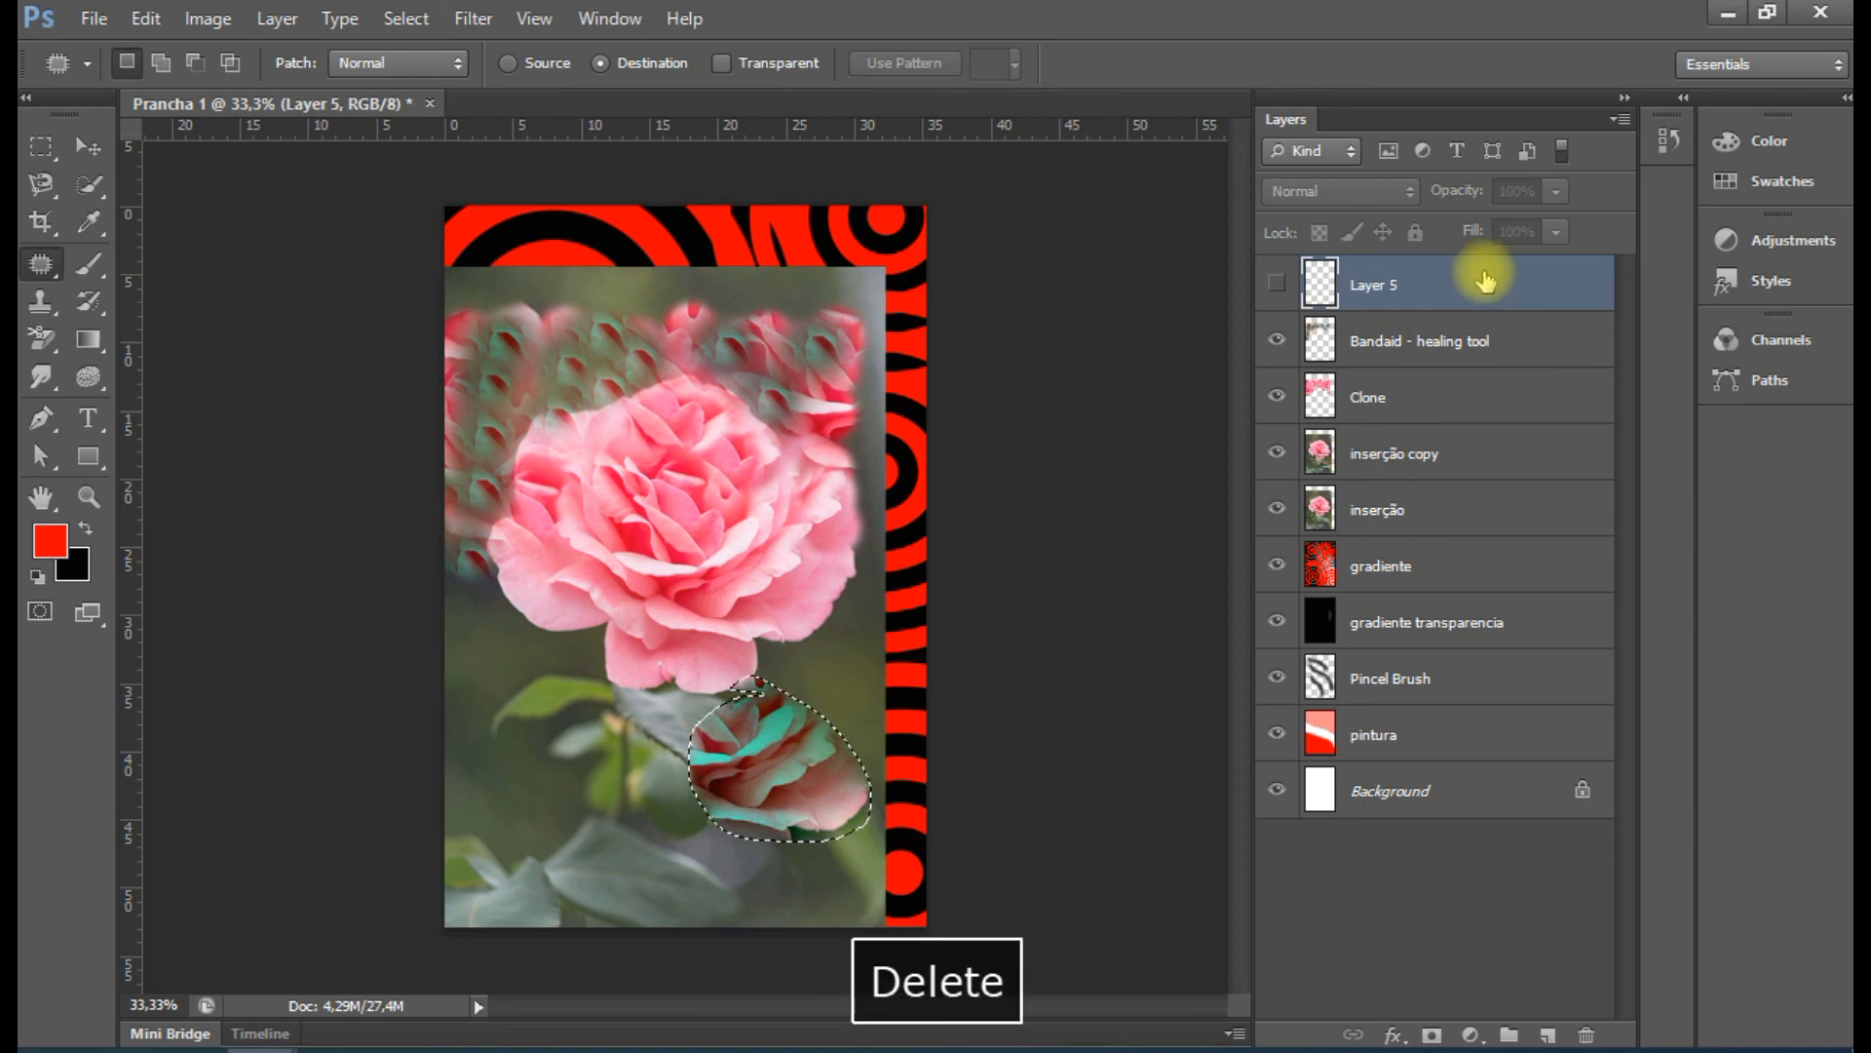
pyautogui.press('Delete')
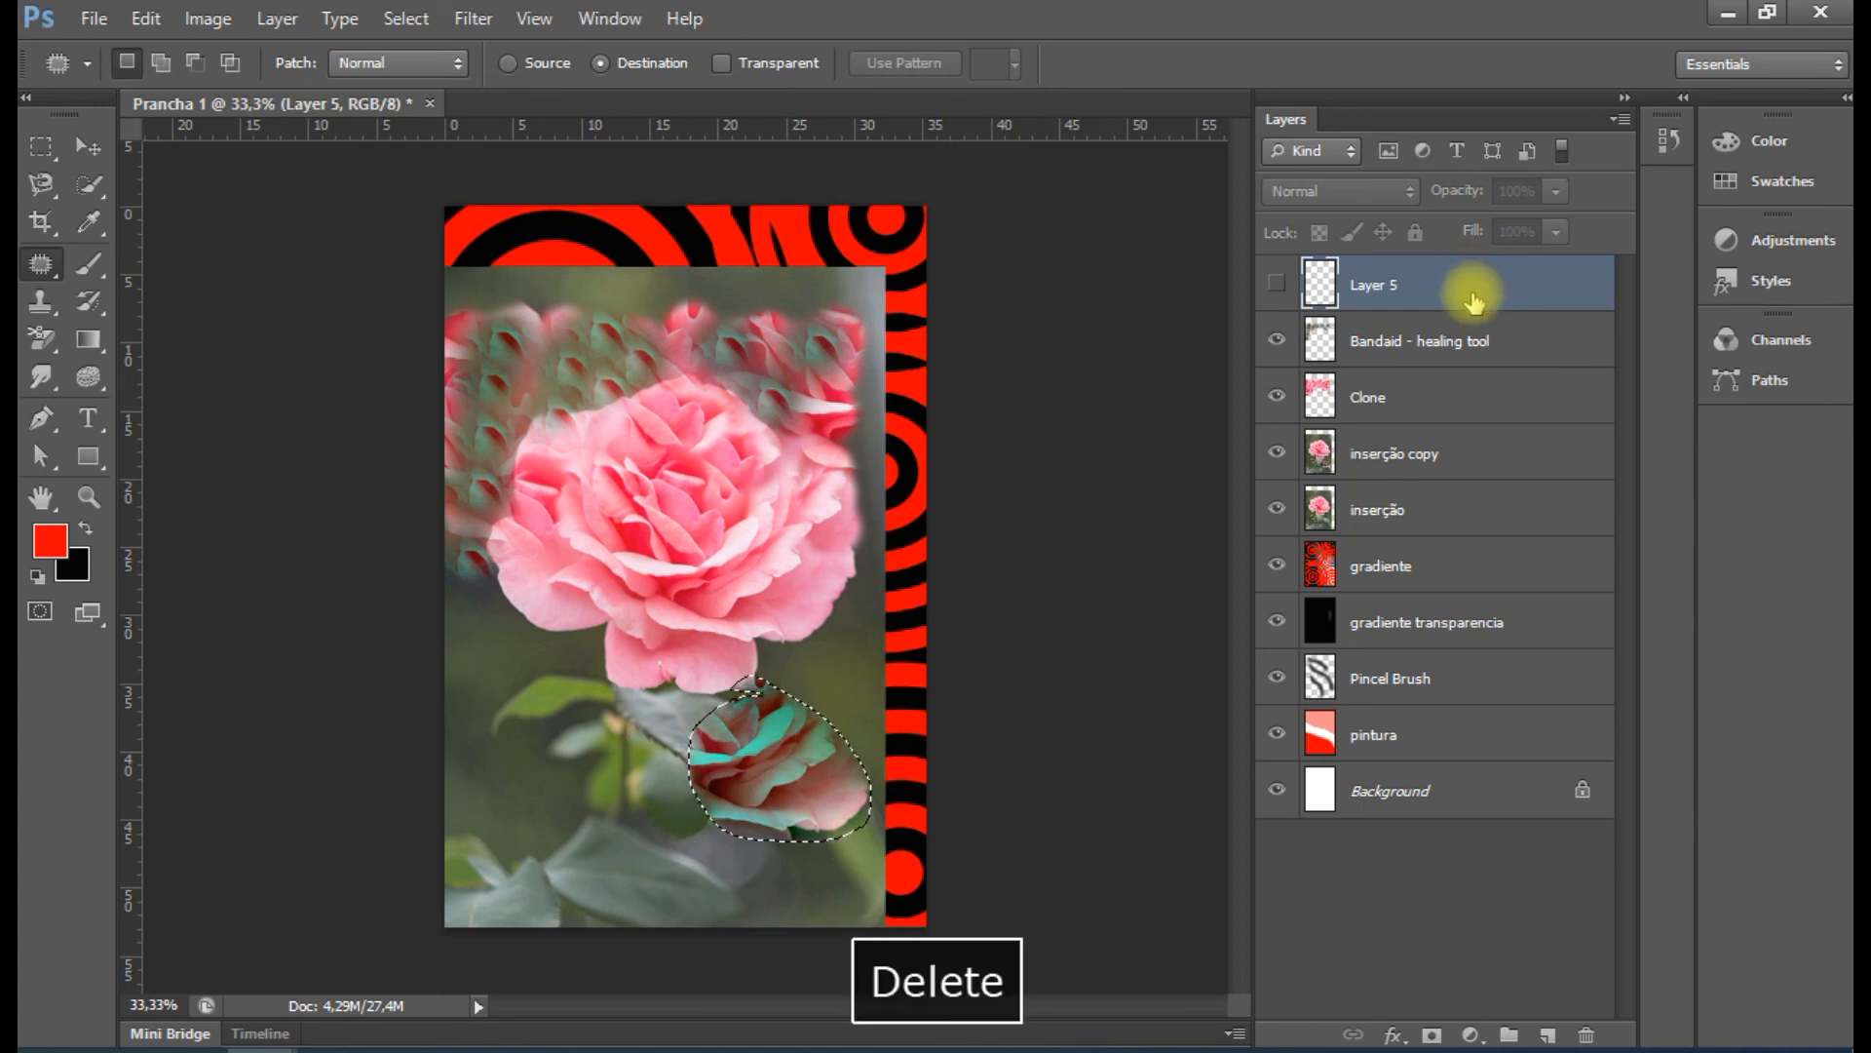
pyautogui.press('Delete')
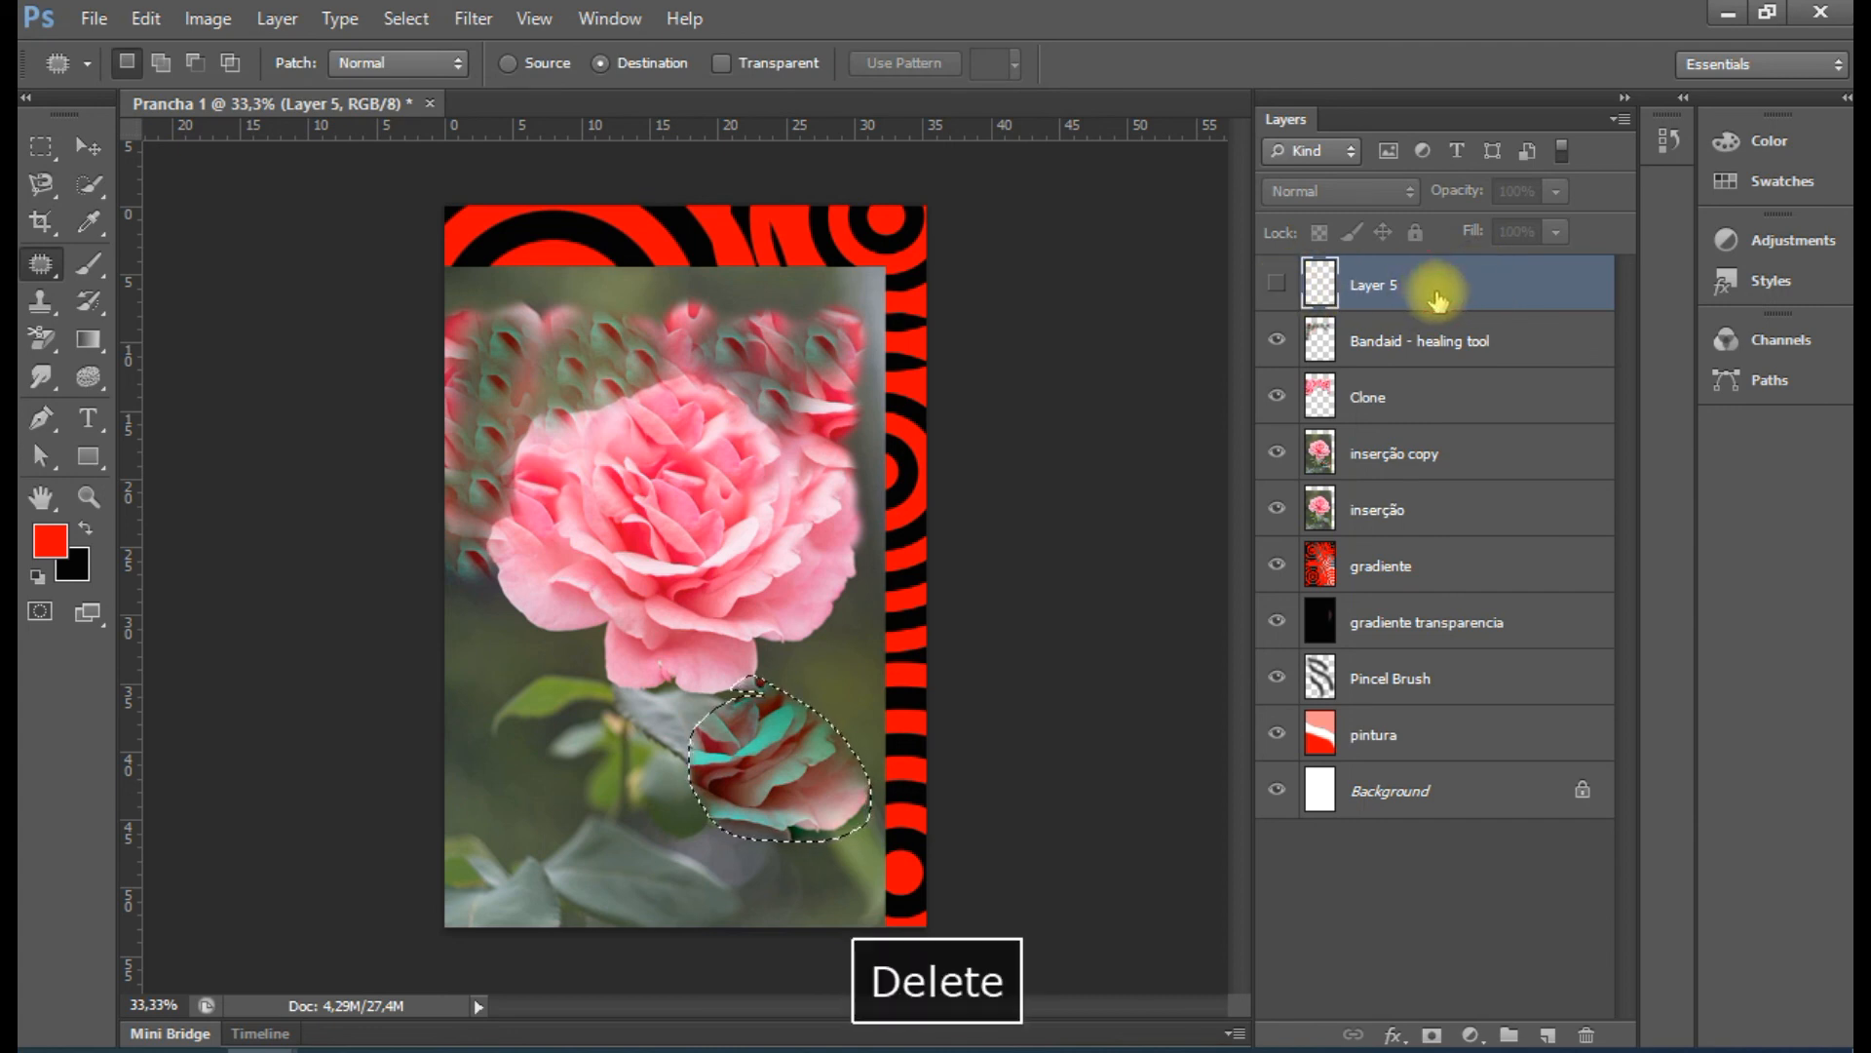
pyautogui.click(1586, 1034)
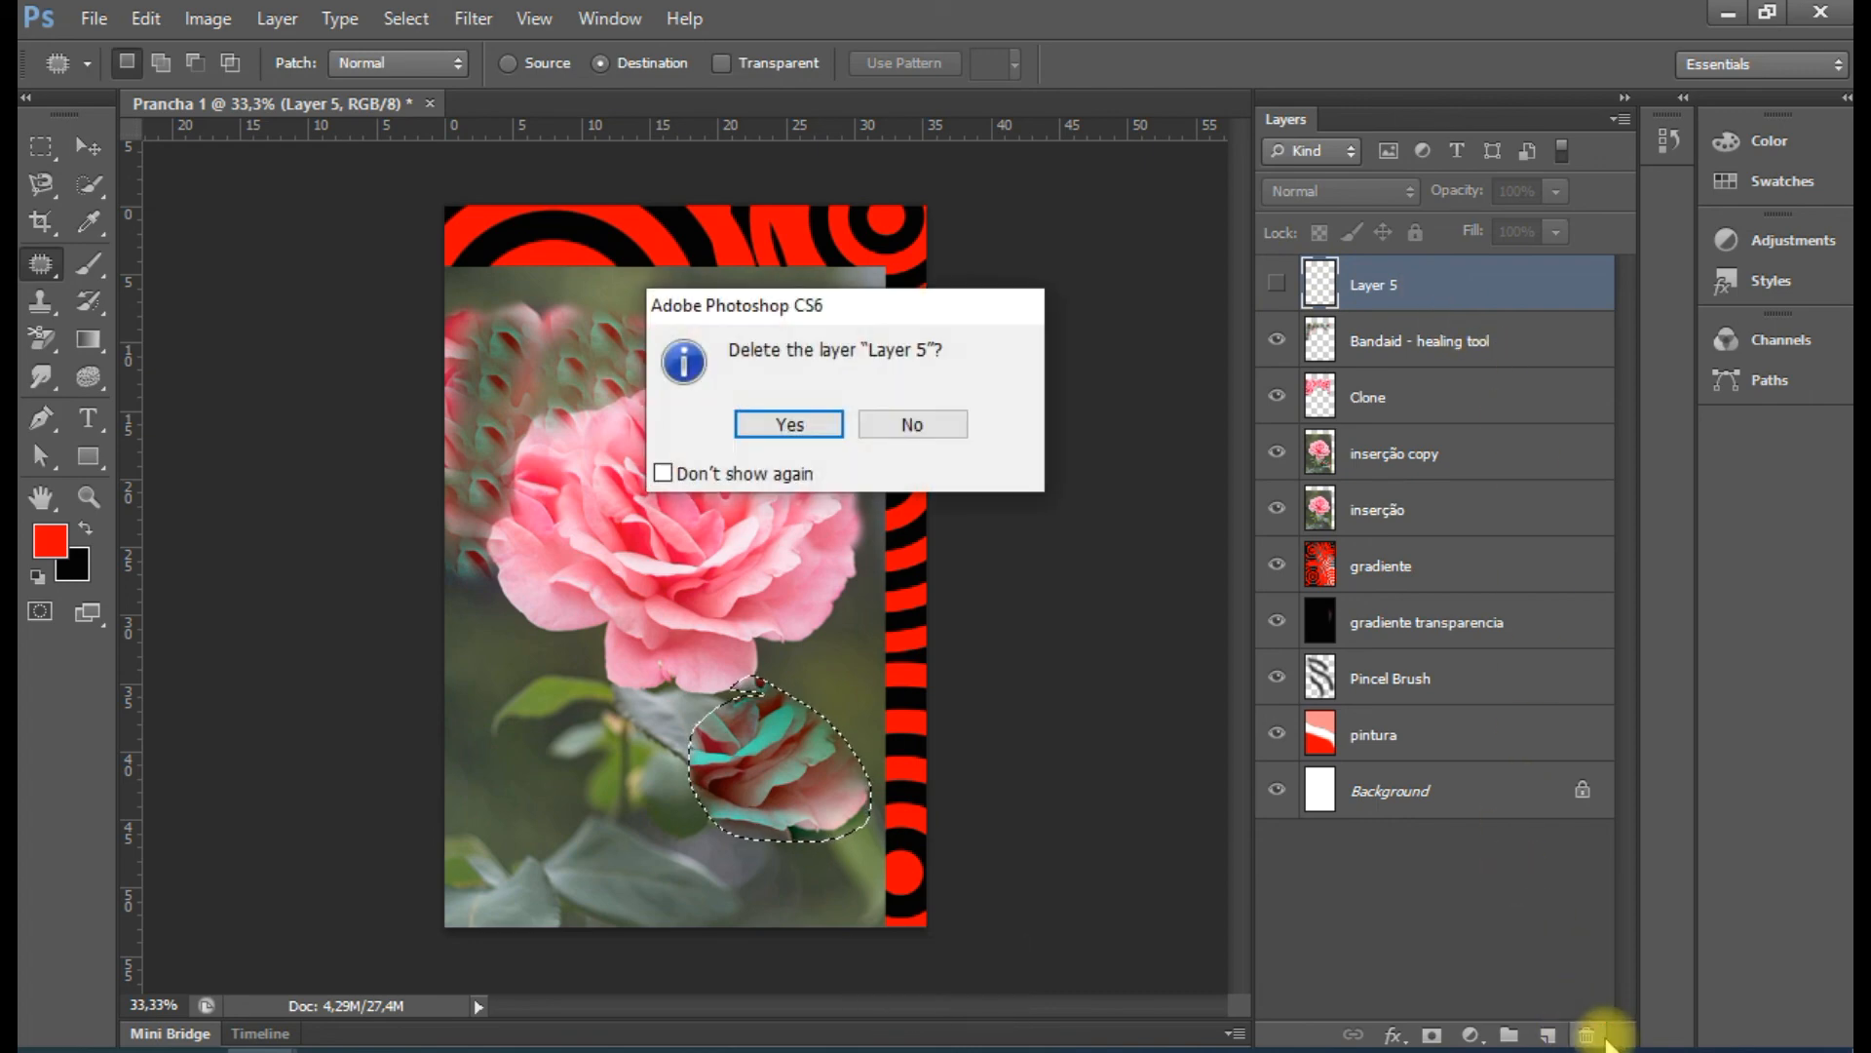
pyautogui.click(789, 424)
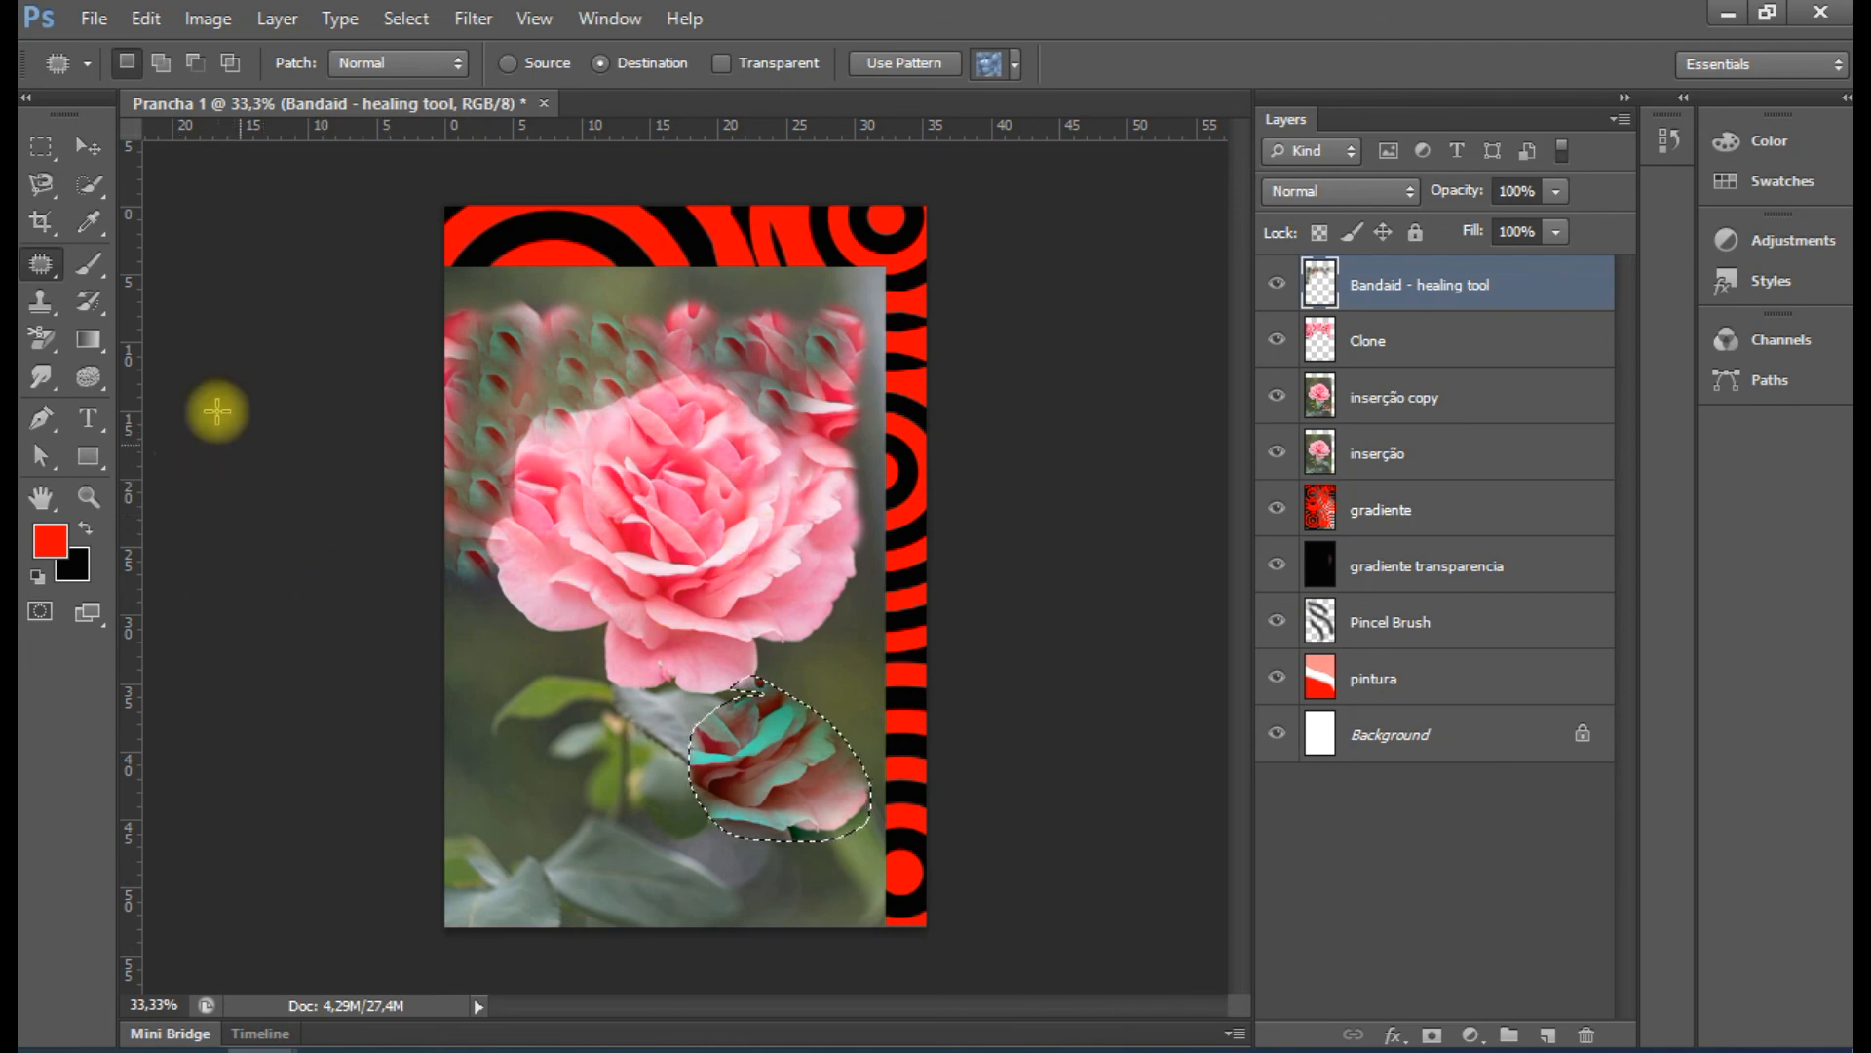
pyautogui.click(40, 146)
pyautogui.click(973, 681)
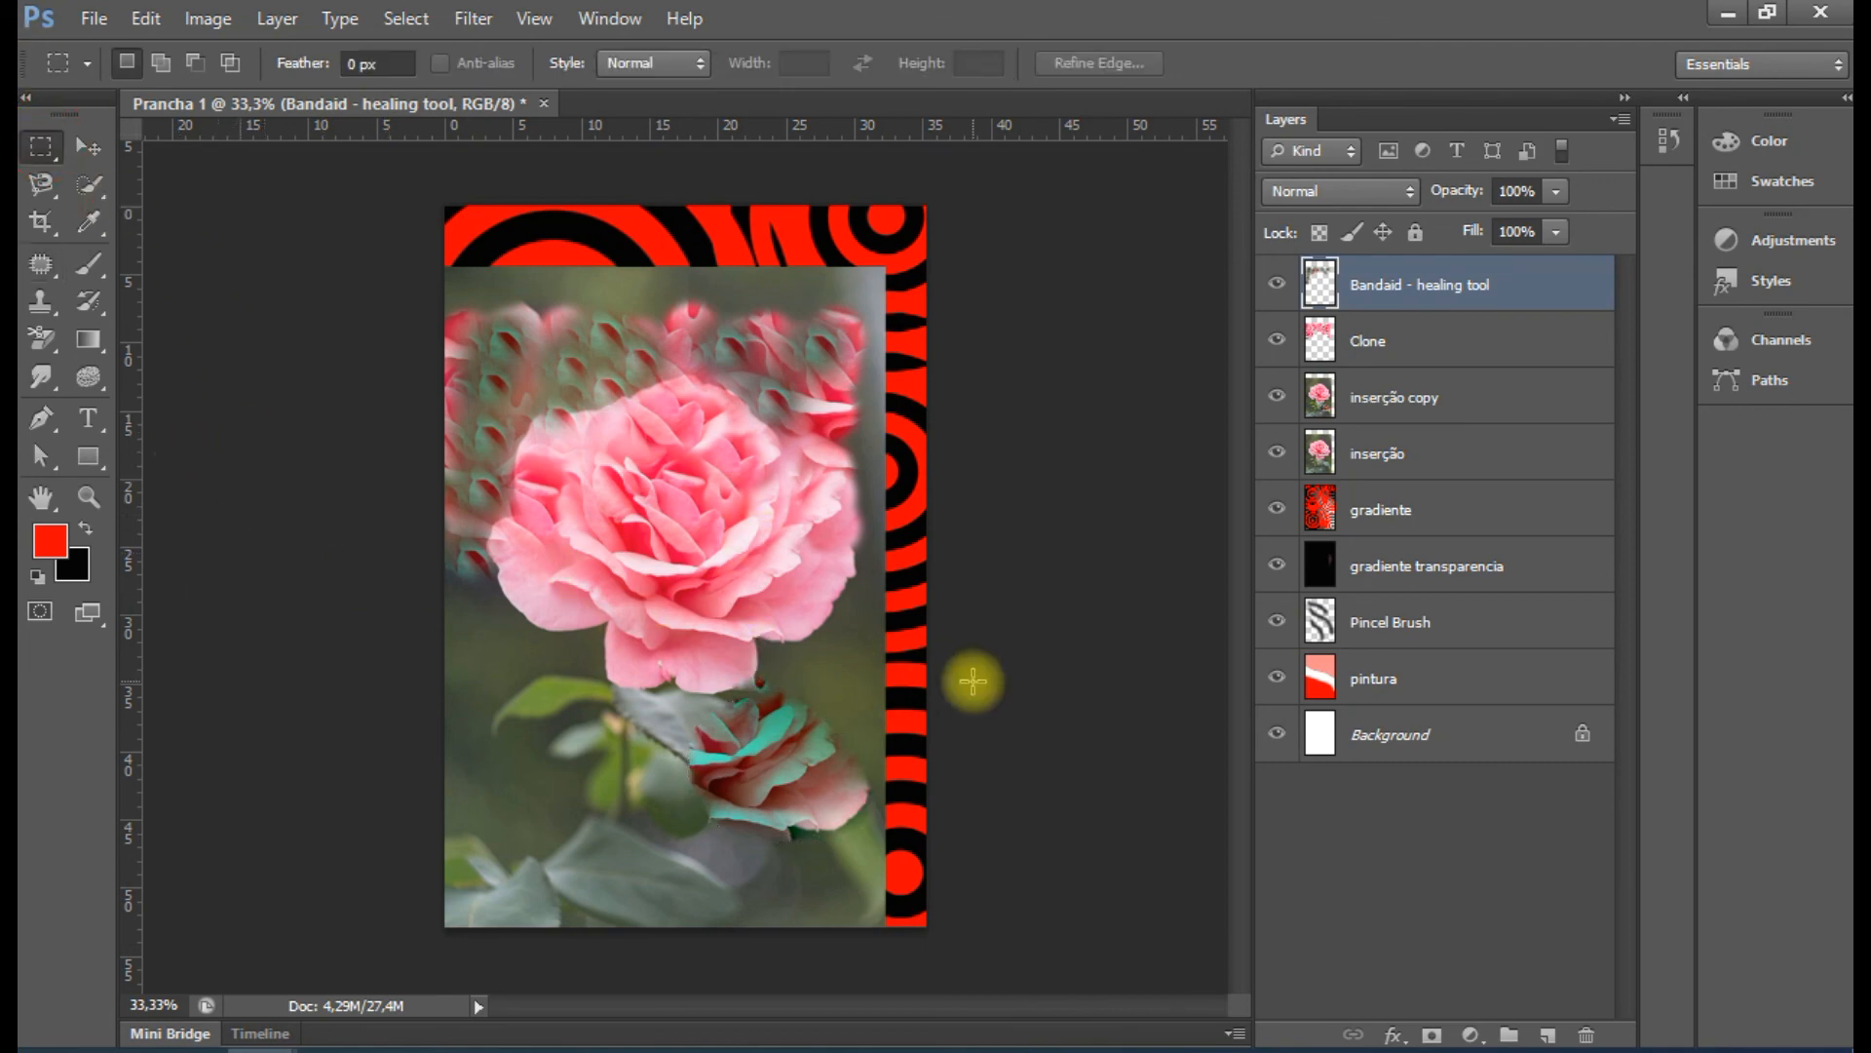